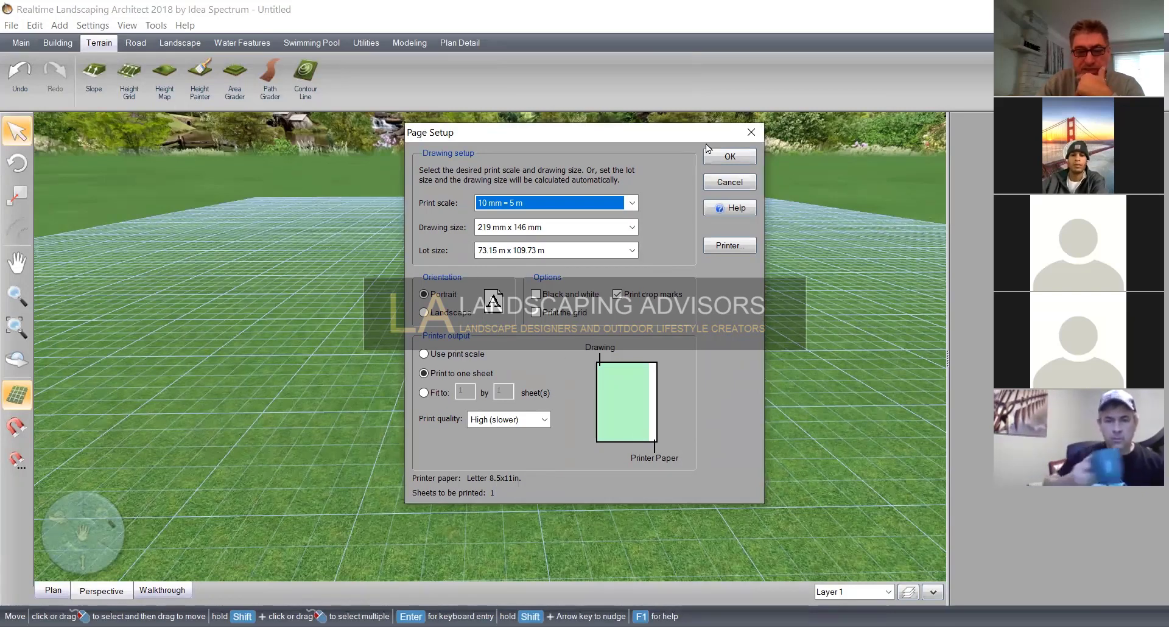
Accept the page setup and the terrain settings
click(736, 162)
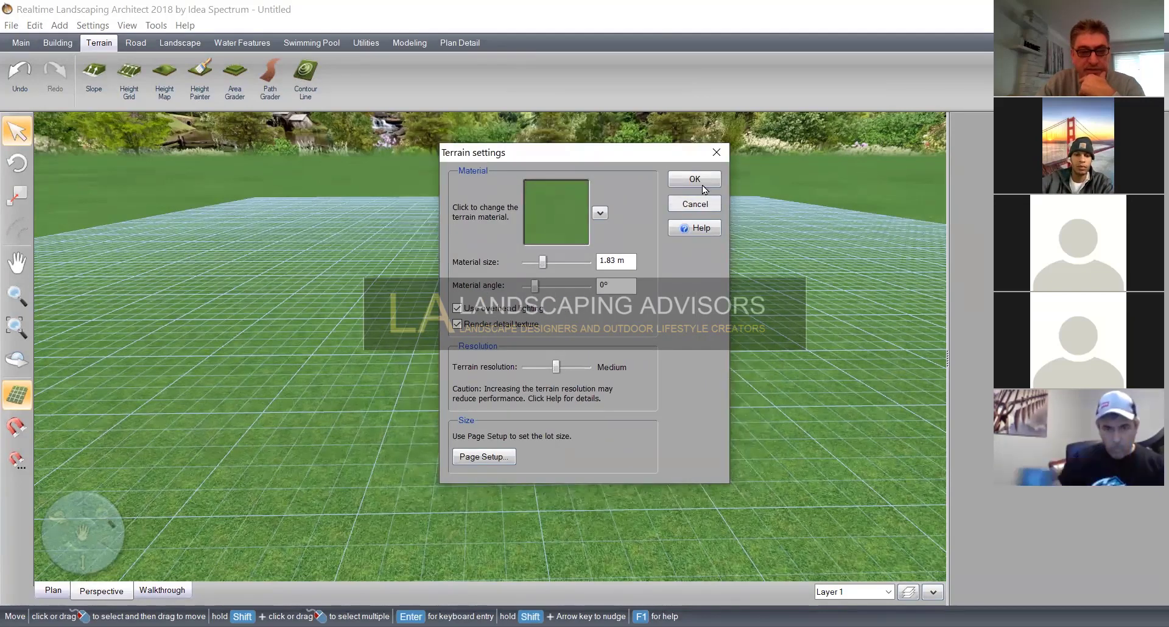
click(695, 179)
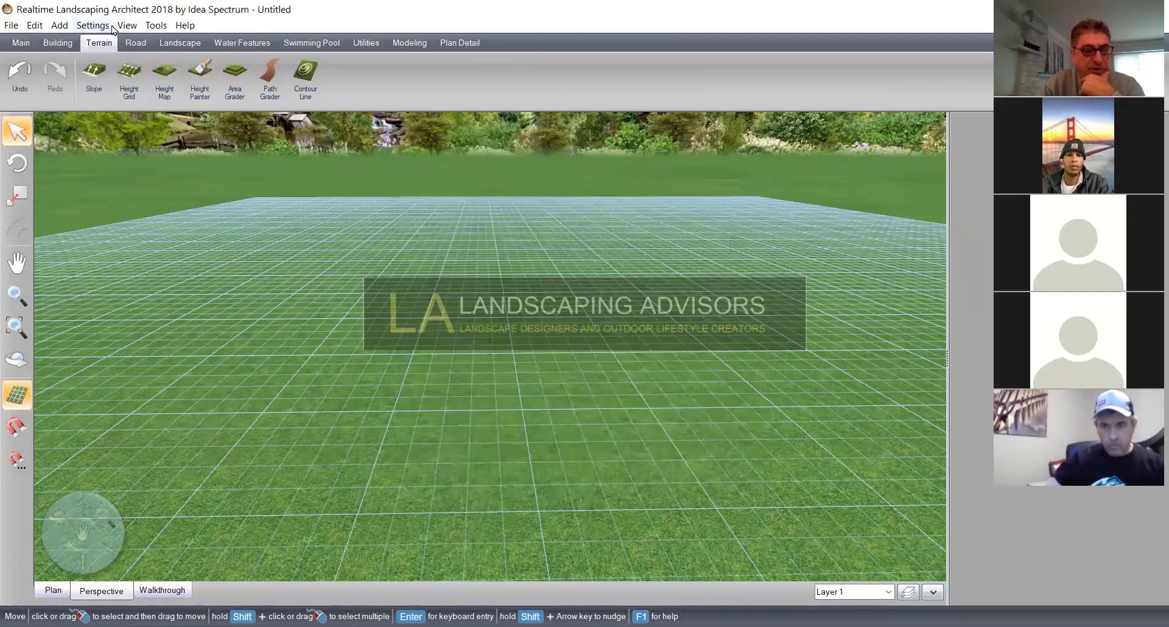
click(21, 47)
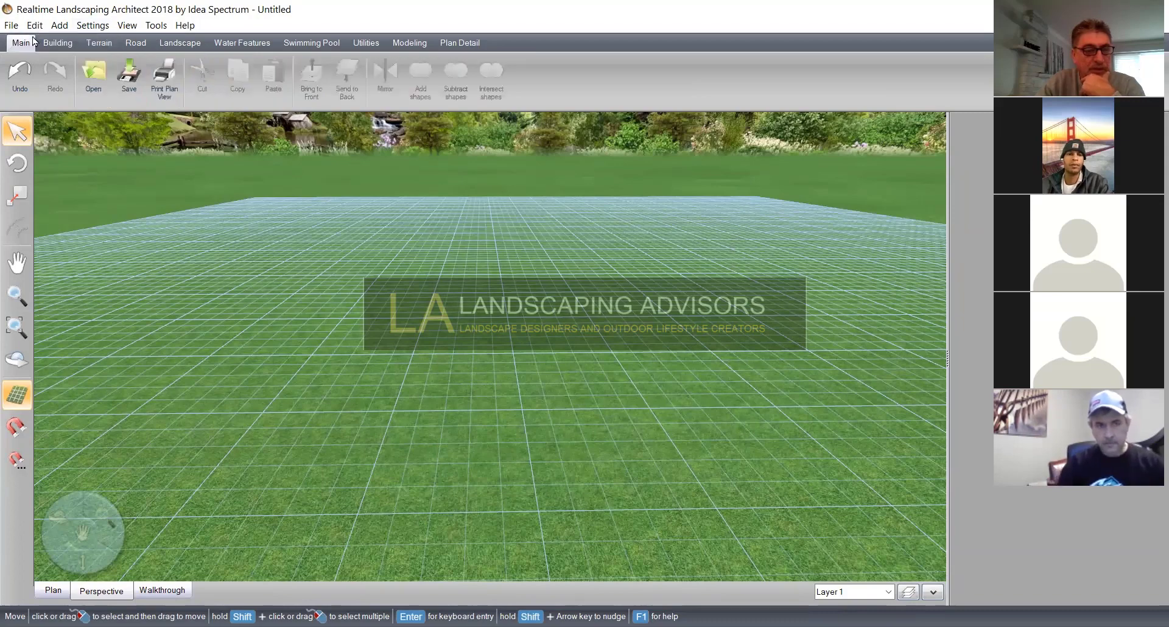
Import the base plan PDF from the client's Base folder using the CAD Drawing Import Wizard
click(156, 25)
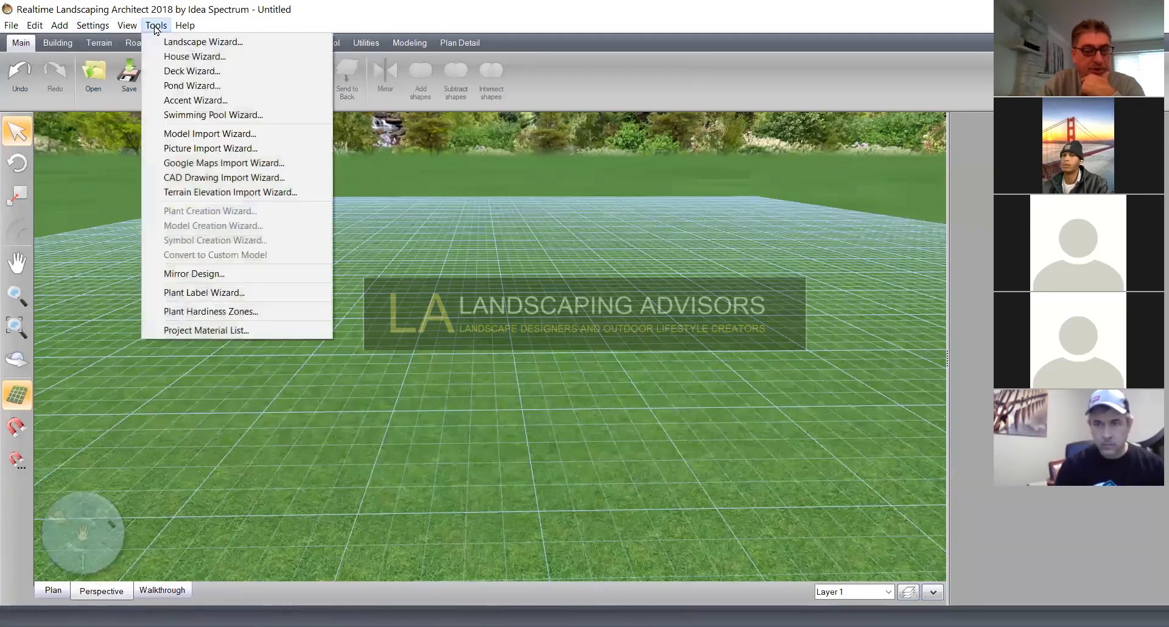
click(175, 180)
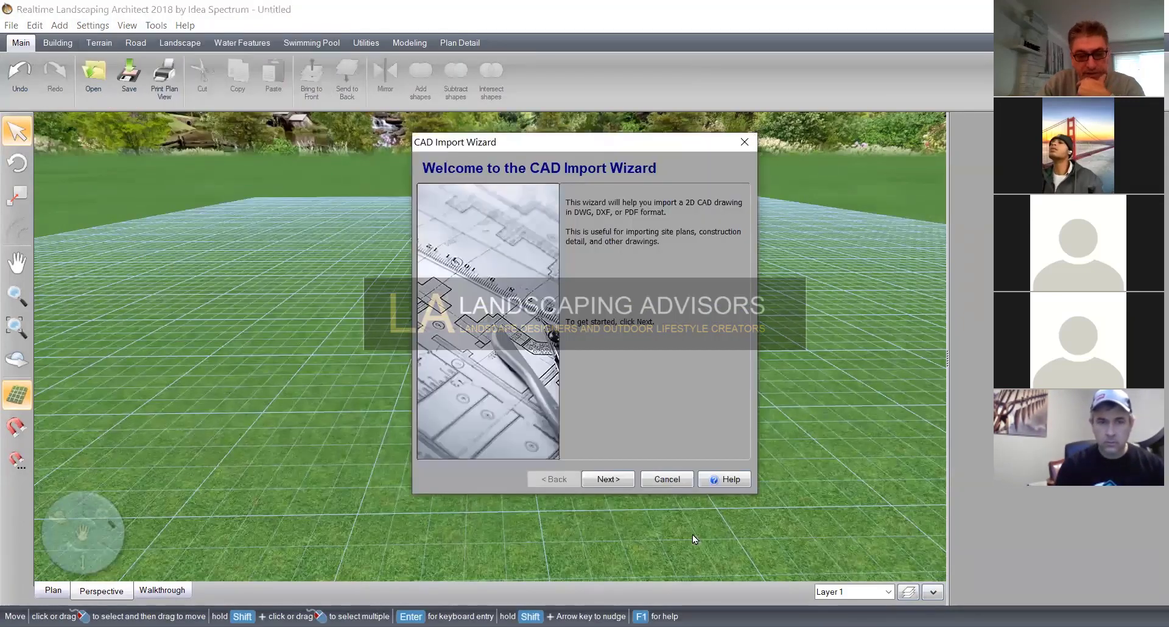
click(609, 479)
click(609, 479)
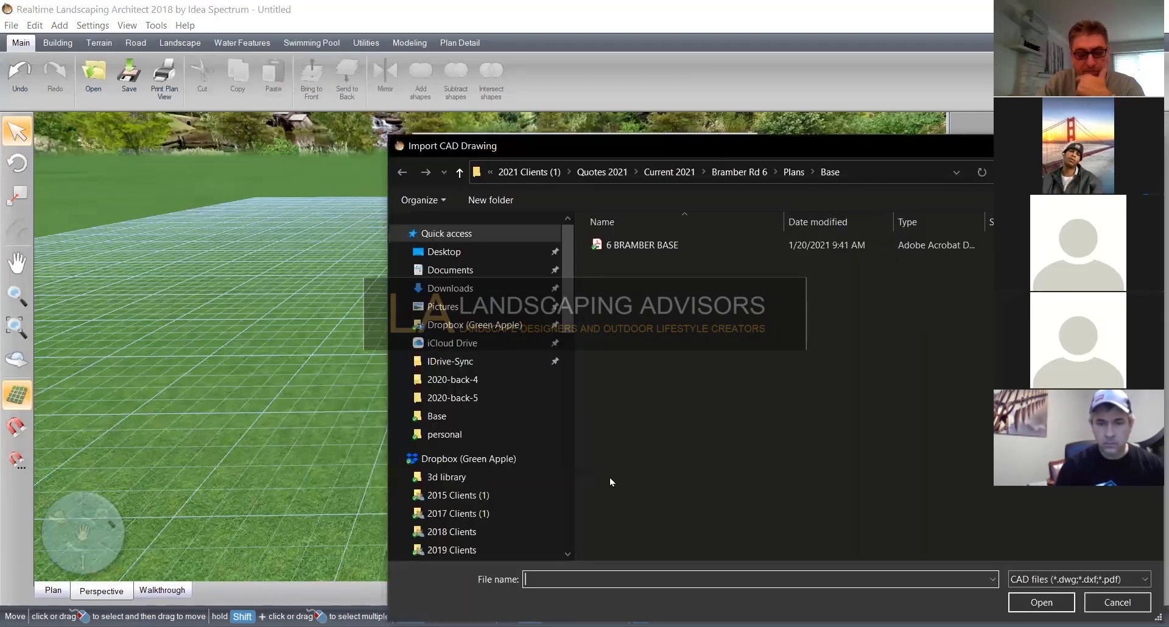
click(642, 246)
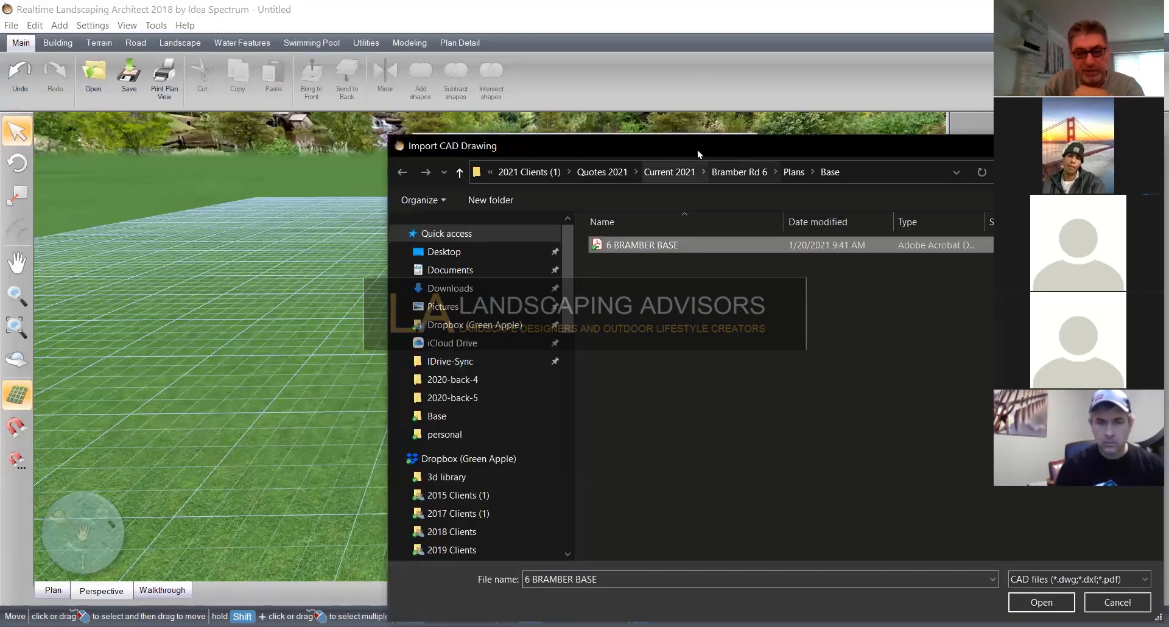
drag(681, 147, 428, 112)
click(789, 567)
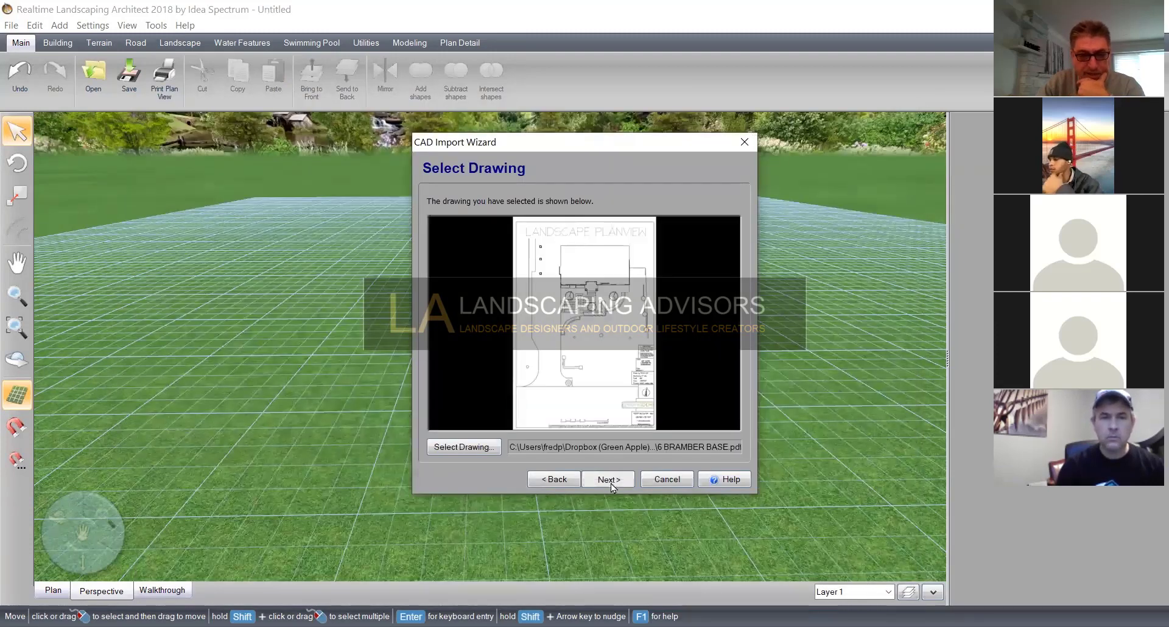
click(611, 484)
click(611, 481)
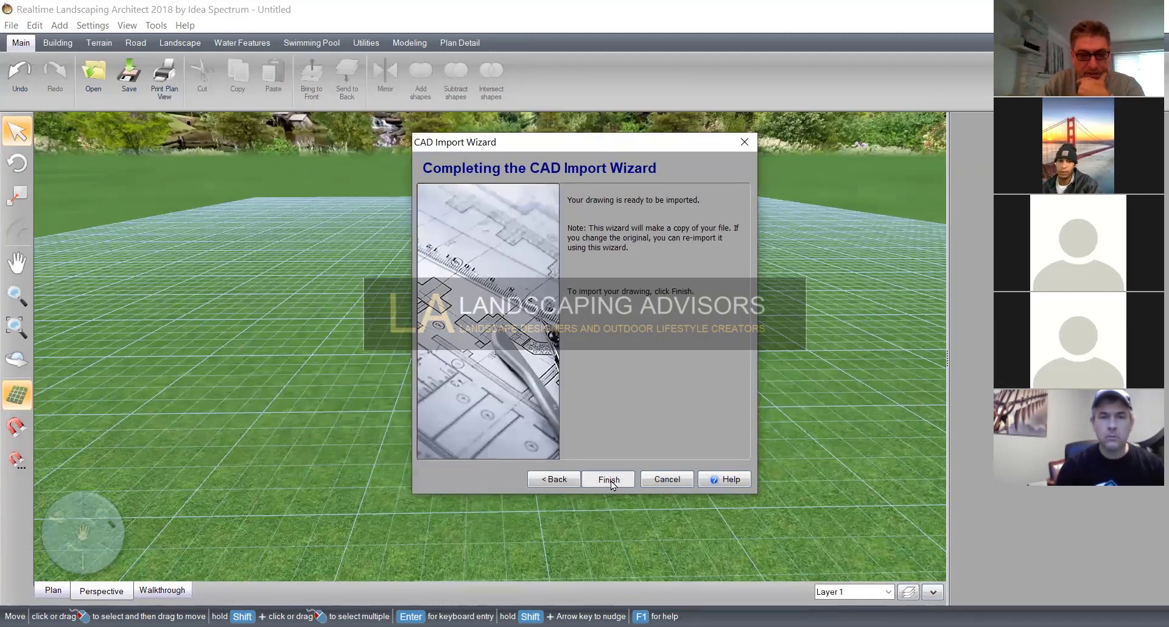
click(608, 480)
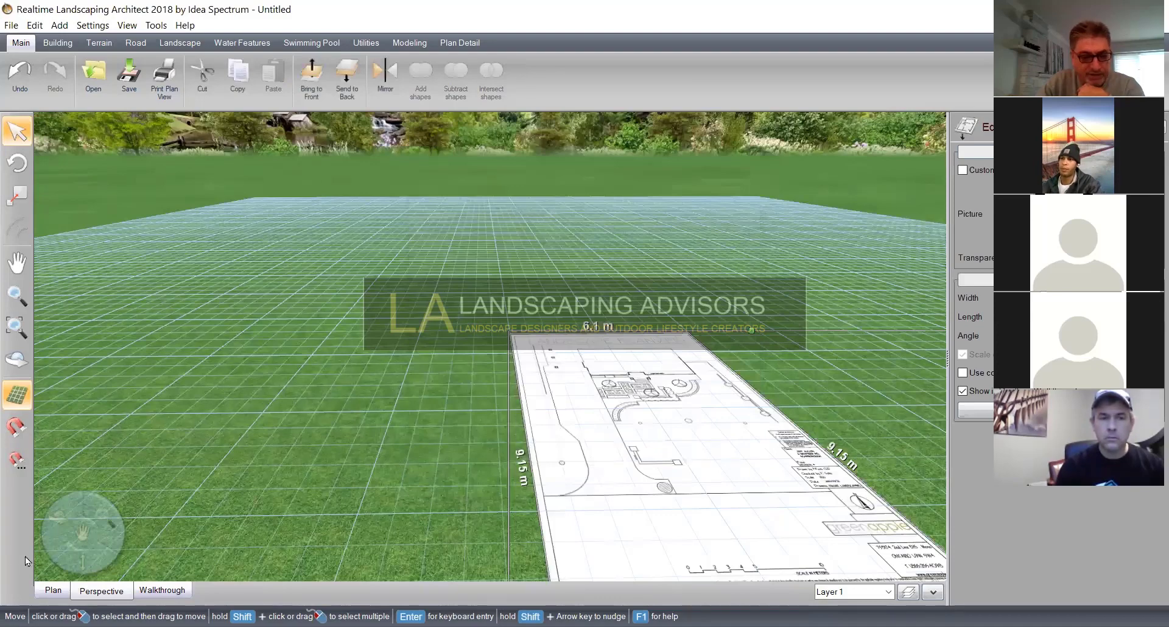
Switch to plan view and reposition the imported overlay so its scale bar can be compared with the ruler
click(51, 591)
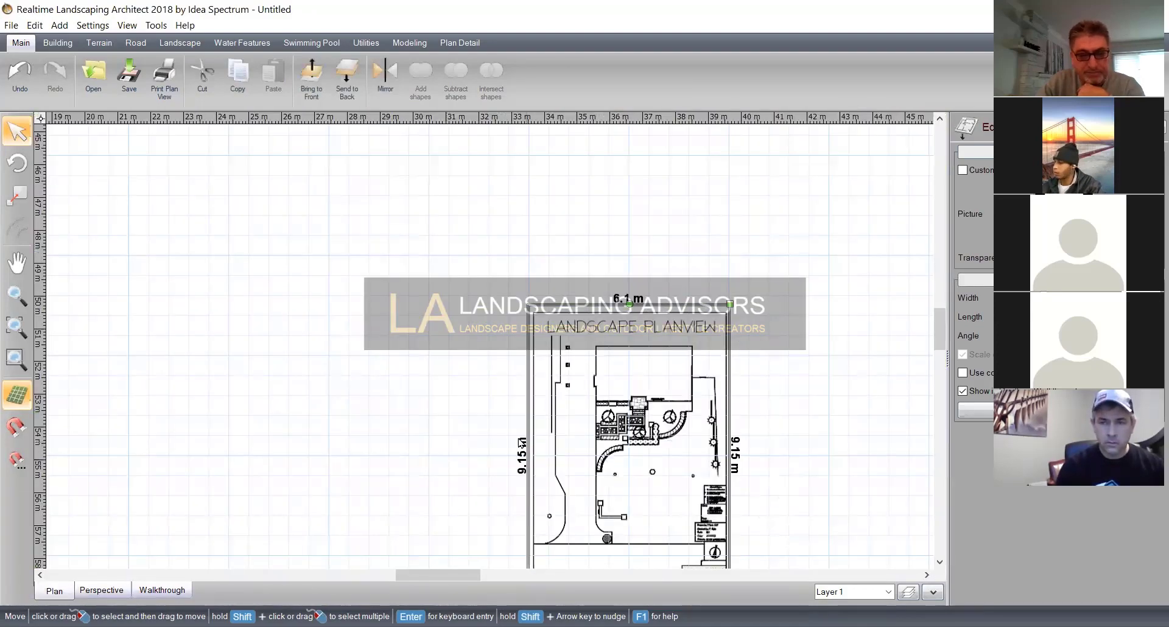
middle_drag(594, 412, 481, 273)
scroll(481, 273, up, 3)
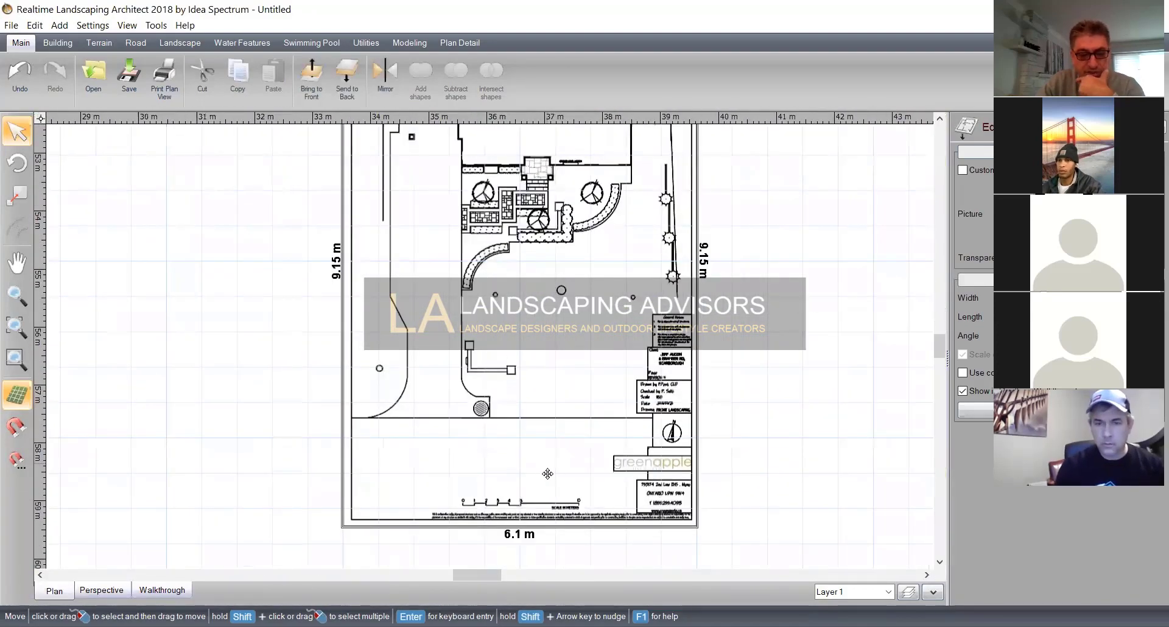
drag(544, 481, 501, 331)
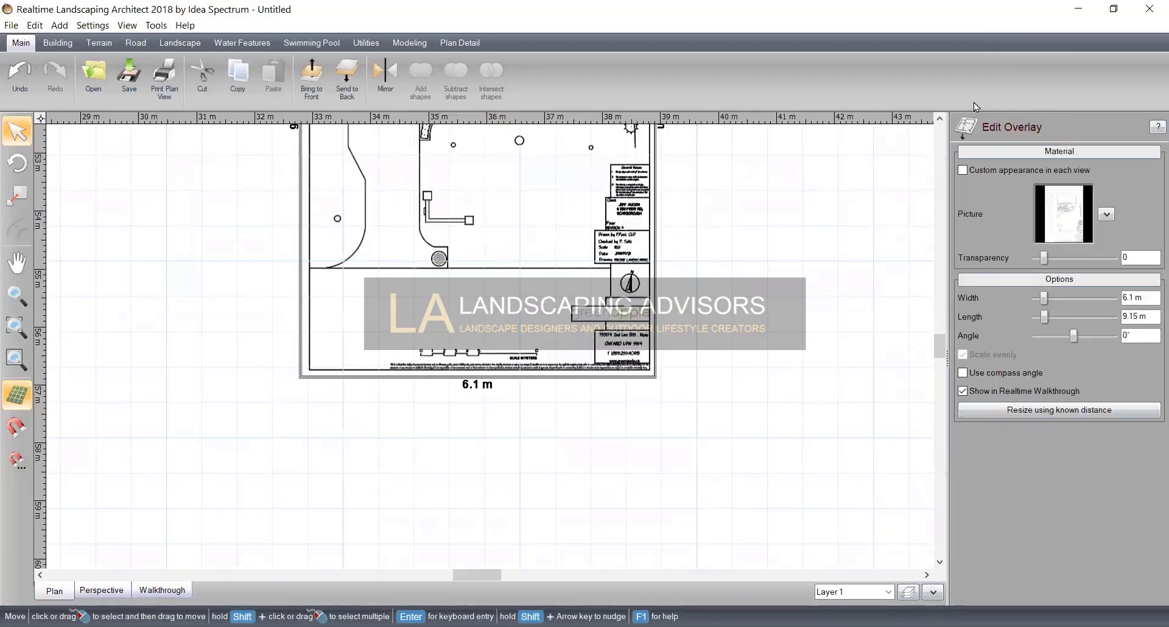
mouse_move(570, 251)
mouse_down()
mouse_move(572, 201)
mouse_move(567, 235)
mouse_up()
scroll(540, 287, down, 3)
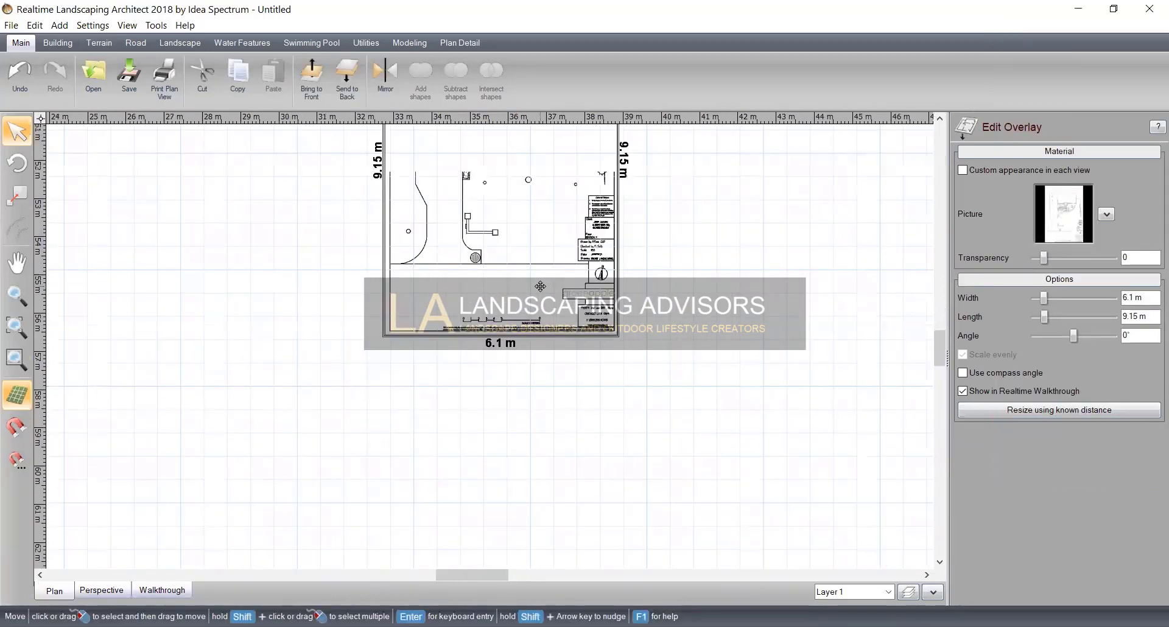
scroll(540, 286, up, 7)
scroll(540, 286, up, 2)
drag(541, 344, 663, 170)
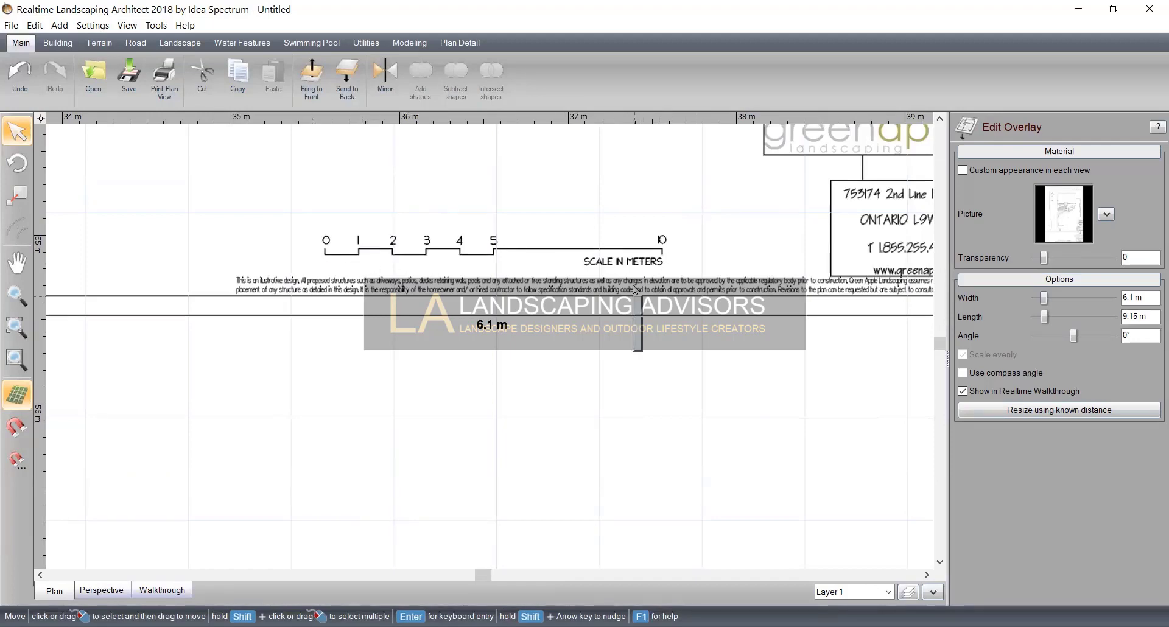
click(604, 345)
mouse_move(587, 245)
mouse_down()
mouse_move(581, 149)
mouse_move(492, 165)
mouse_up()
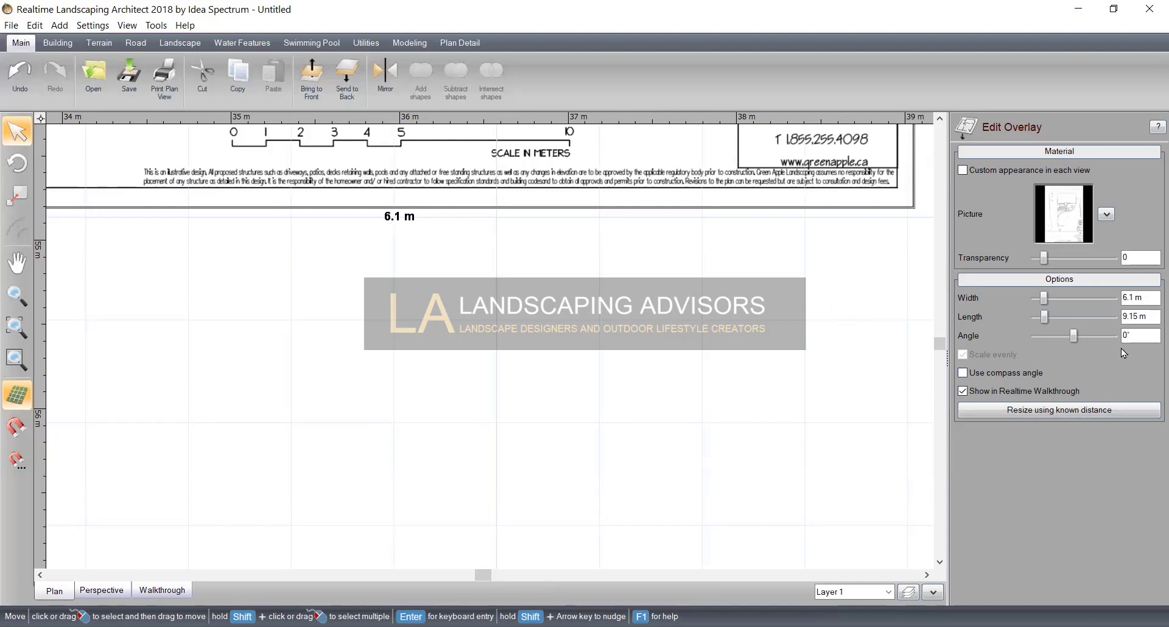
Set the overlay's length to 45.59 m and move it so its 0–10 m scale bar matches the ruler's 28 m to 38 m range
click(1148, 316)
key(Tab)
scroll(691, 303, down, 5)
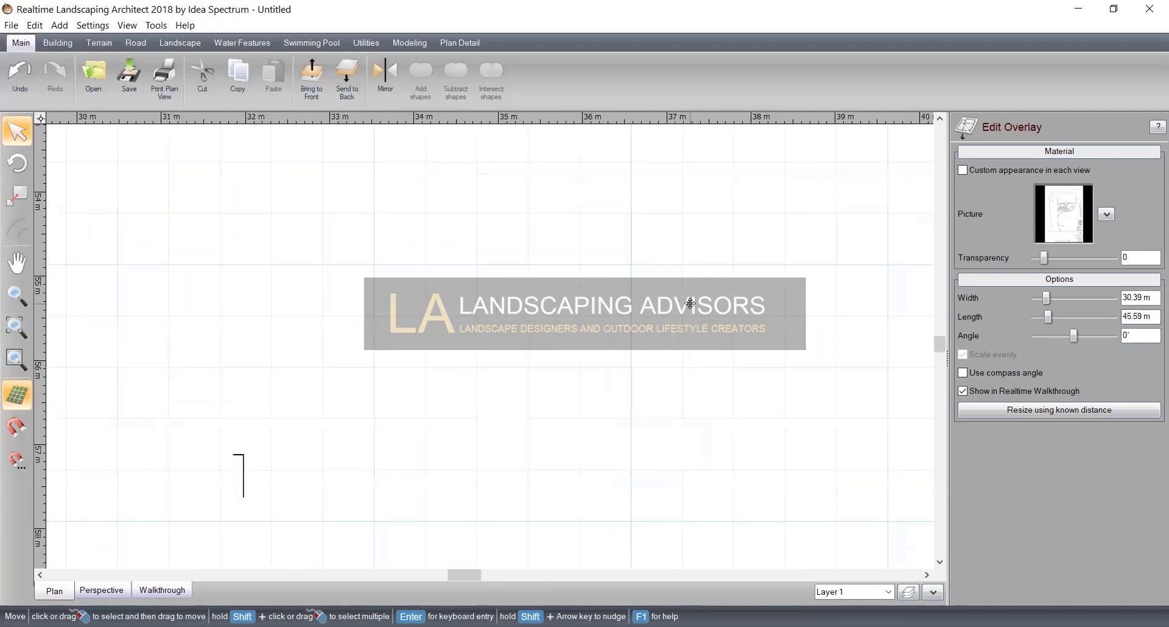
drag(652, 353, 518, 98)
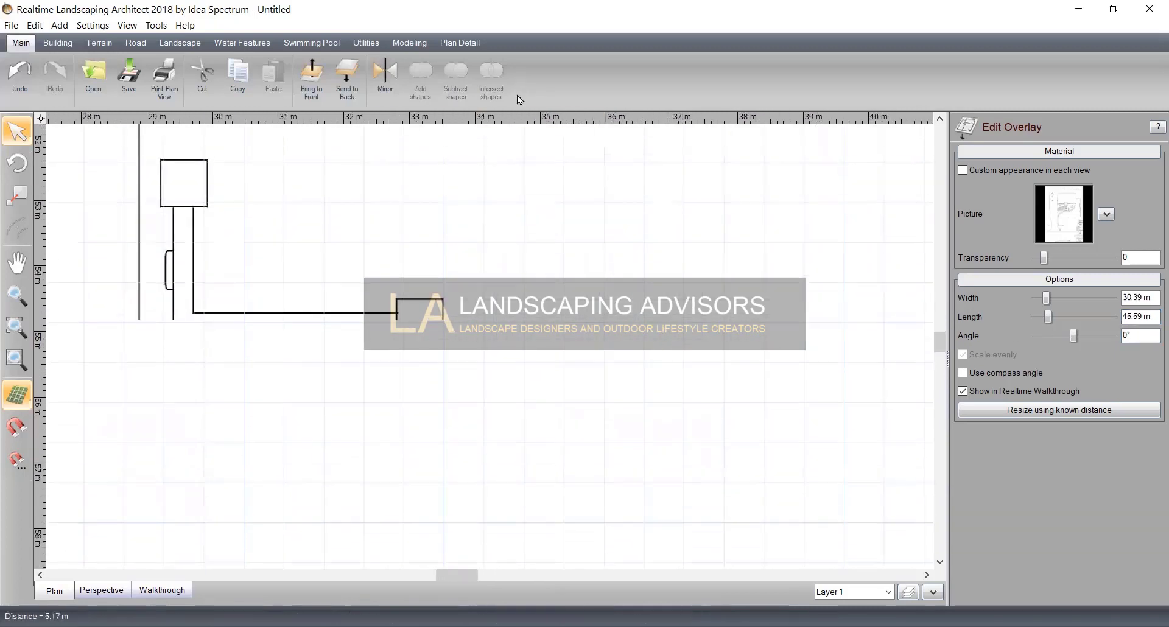
drag(559, 468, 471, 44)
drag(581, 190, 474, 4)
drag(616, 369, 737, 215)
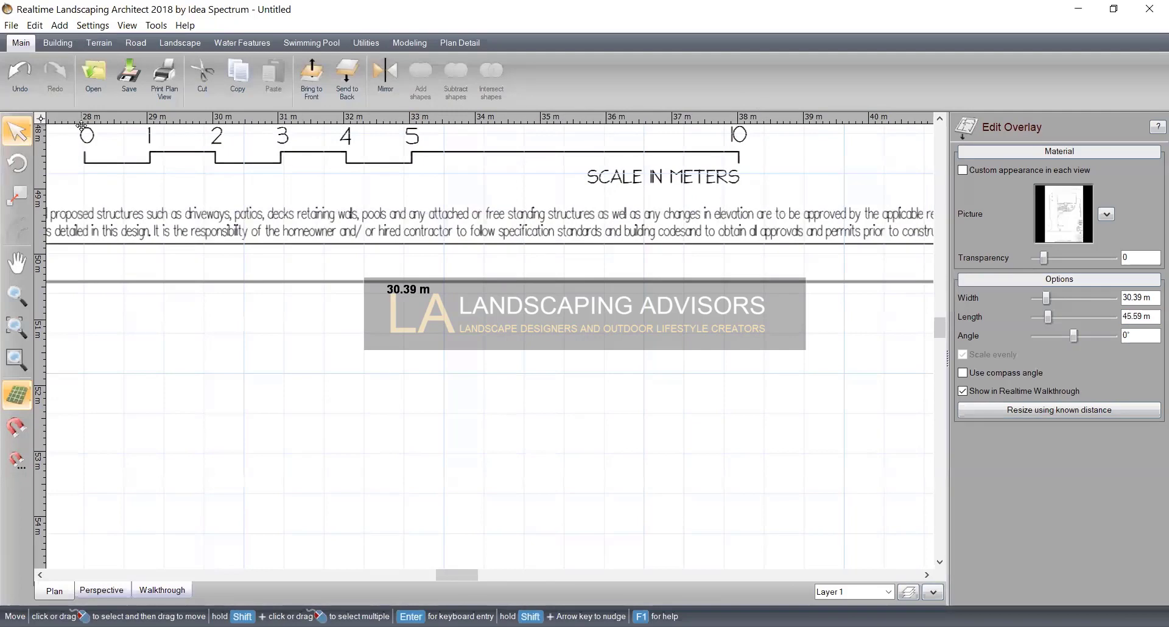
Move the rescaled overlay down the plan so the house footprint is ready for tracing
drag(559, 224, 627, 487)
scroll(594, 394, down, 5)
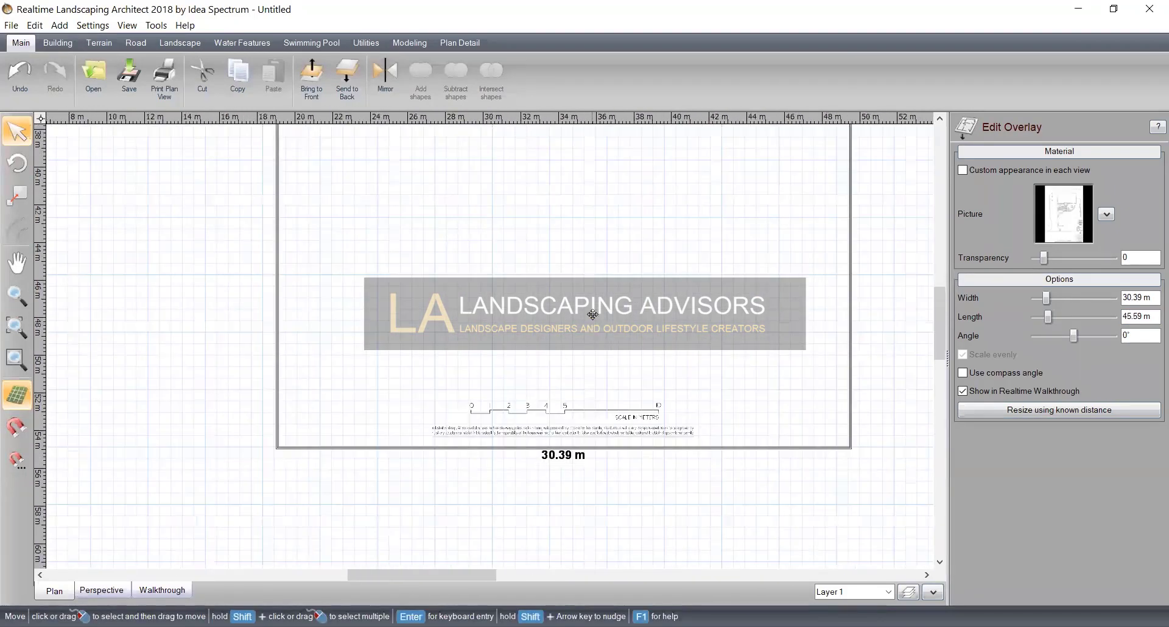
drag(592, 315, 566, 523)
scroll(599, 323, down, 2)
scroll(596, 324, up, 3)
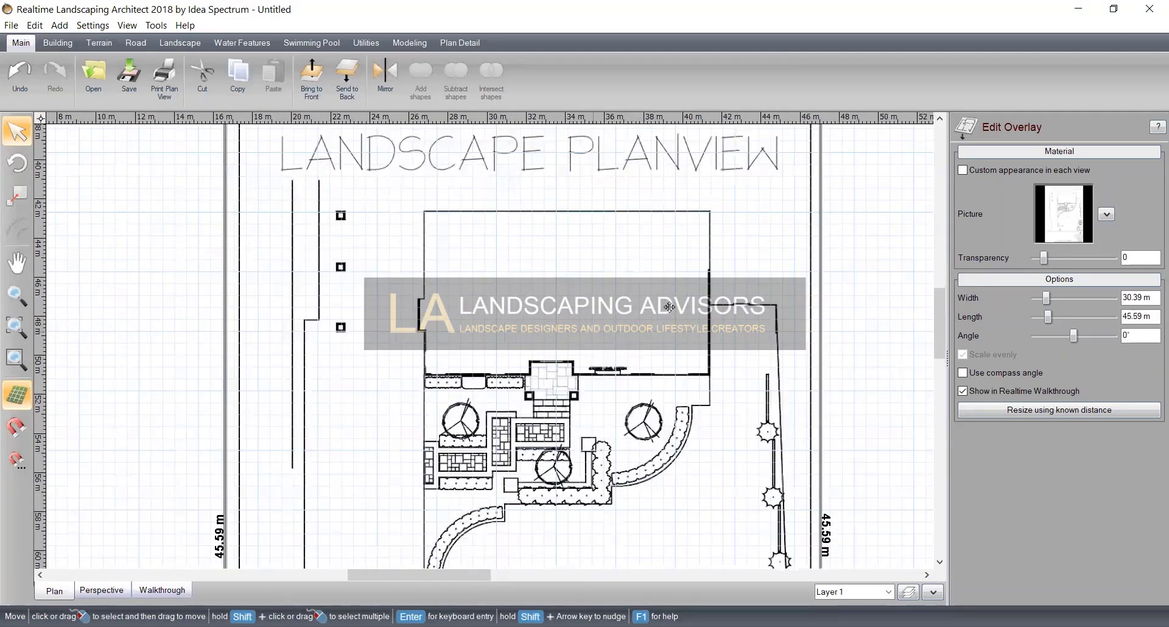
scroll(669, 307, up, 4)
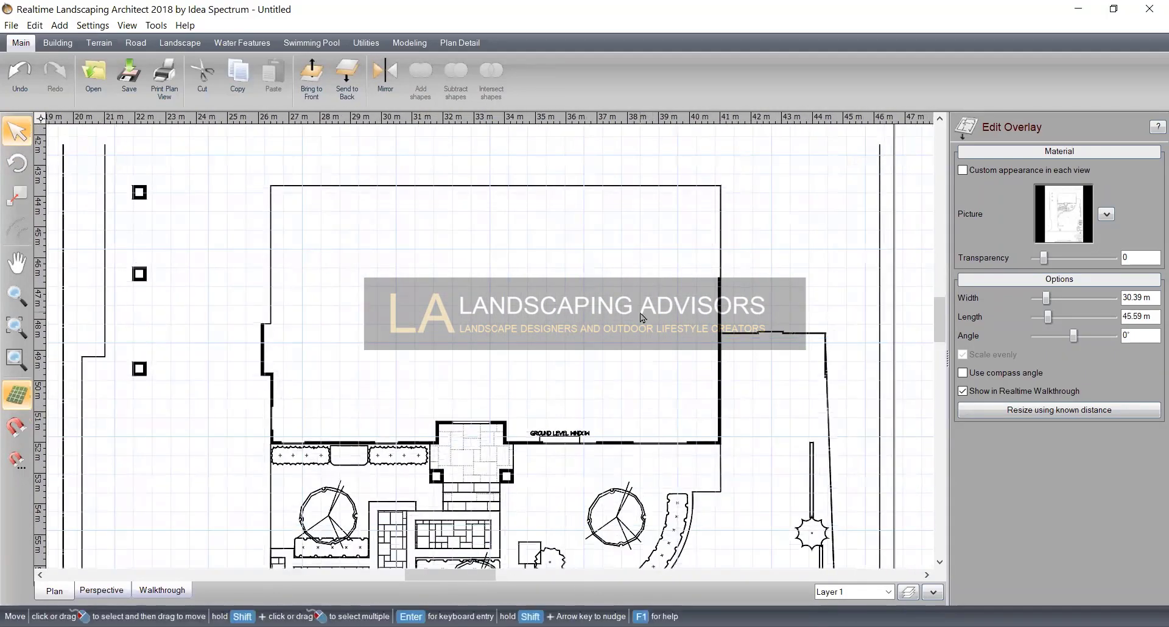
Begin a house outline at the footprint's lower-left corner and trace the front wall about 5.46 m to the entry recess
click(173, 44)
click(57, 43)
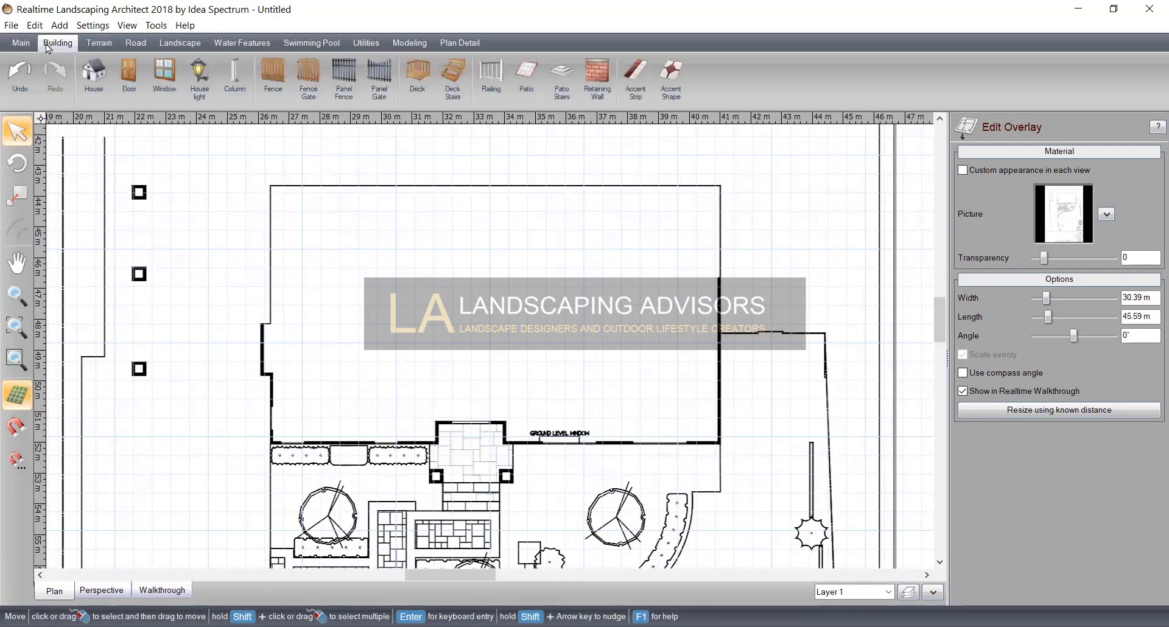
click(93, 85)
scroll(271, 268, up, 3)
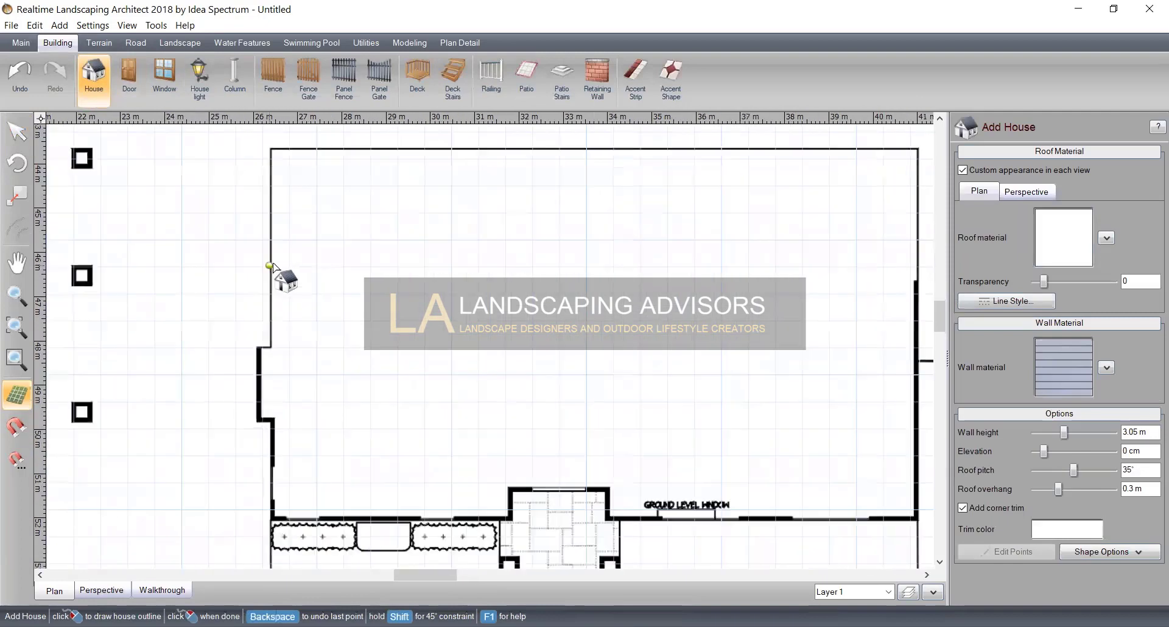
scroll(271, 267, up, 2)
scroll(278, 201, down, 2)
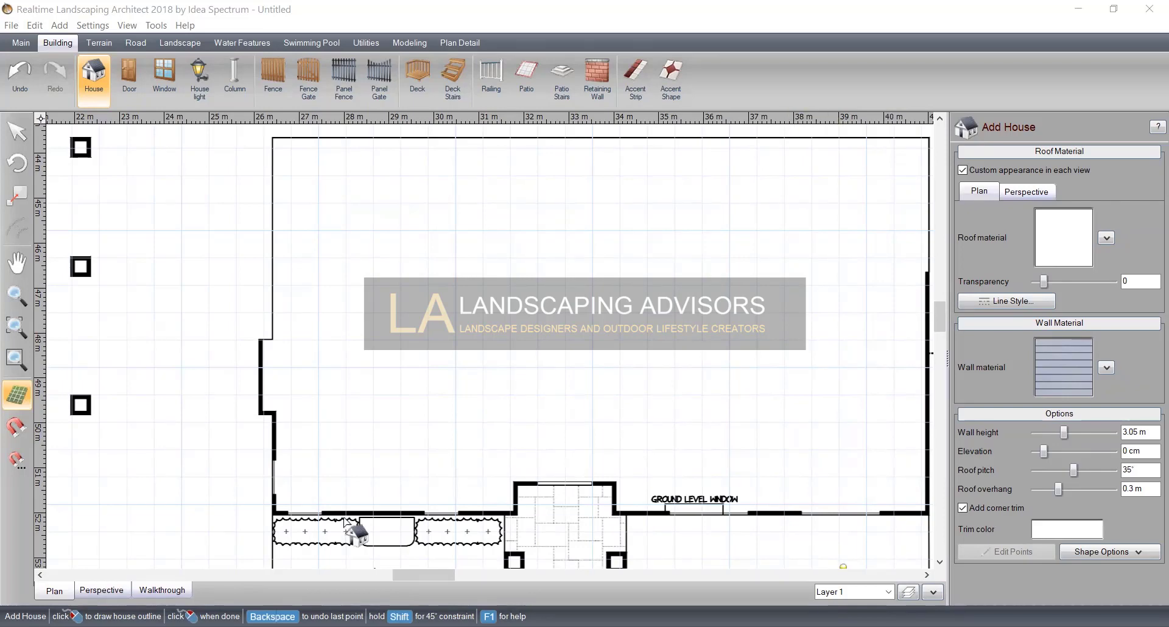
scroll(275, 507, up, 3)
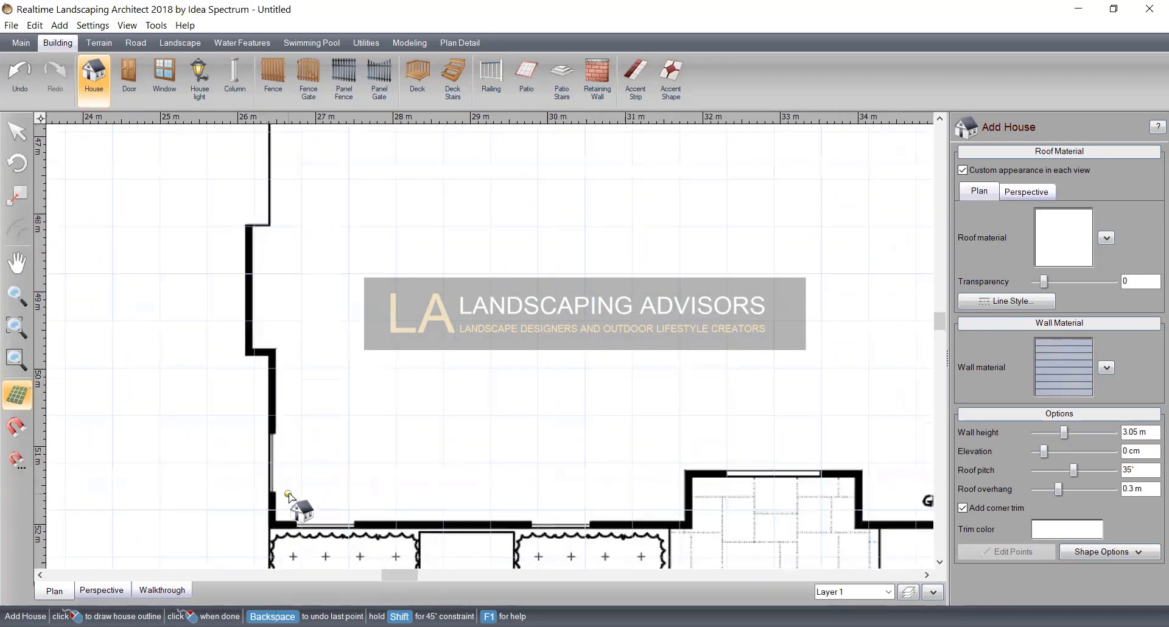
click(262, 533)
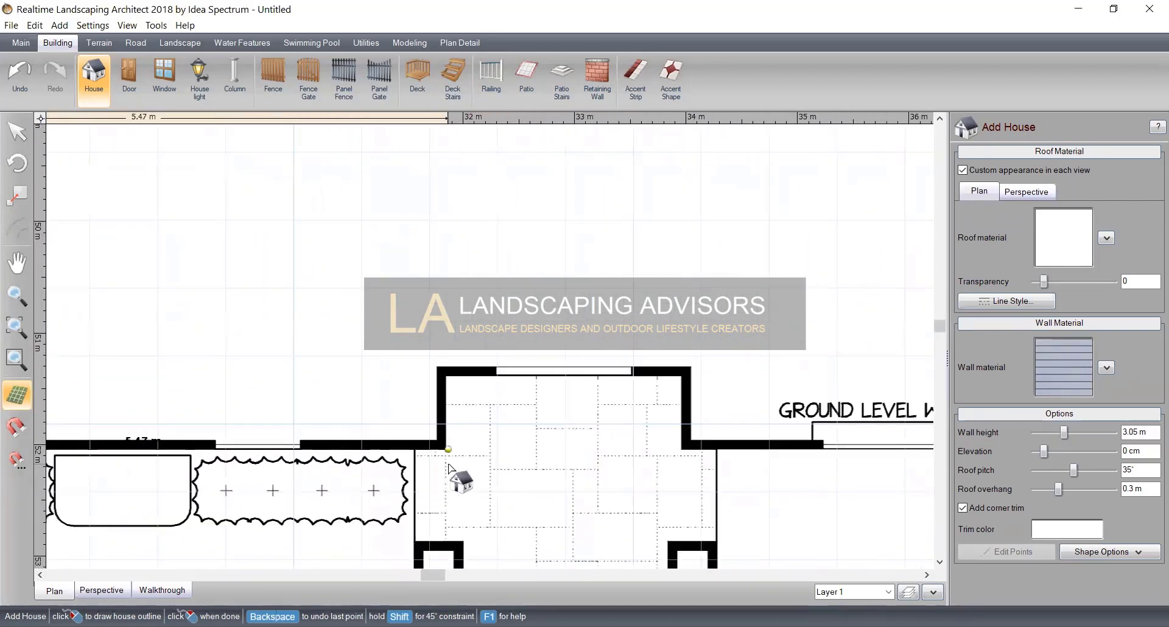
scroll(449, 467, down, 2)
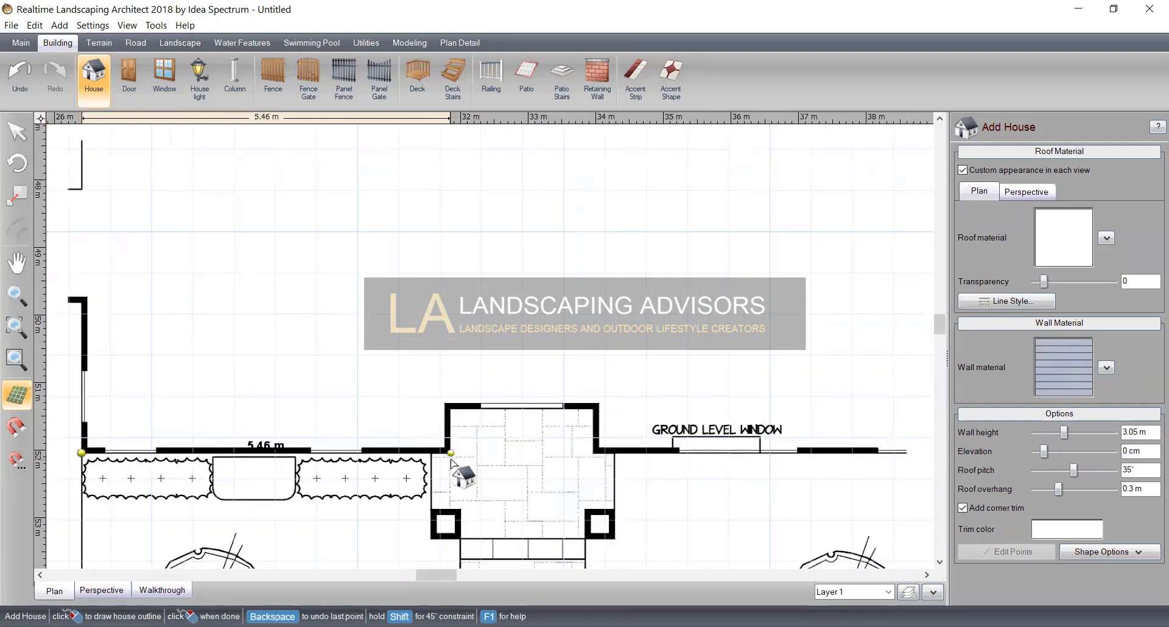
scroll(457, 463, up, 2)
click(451, 451)
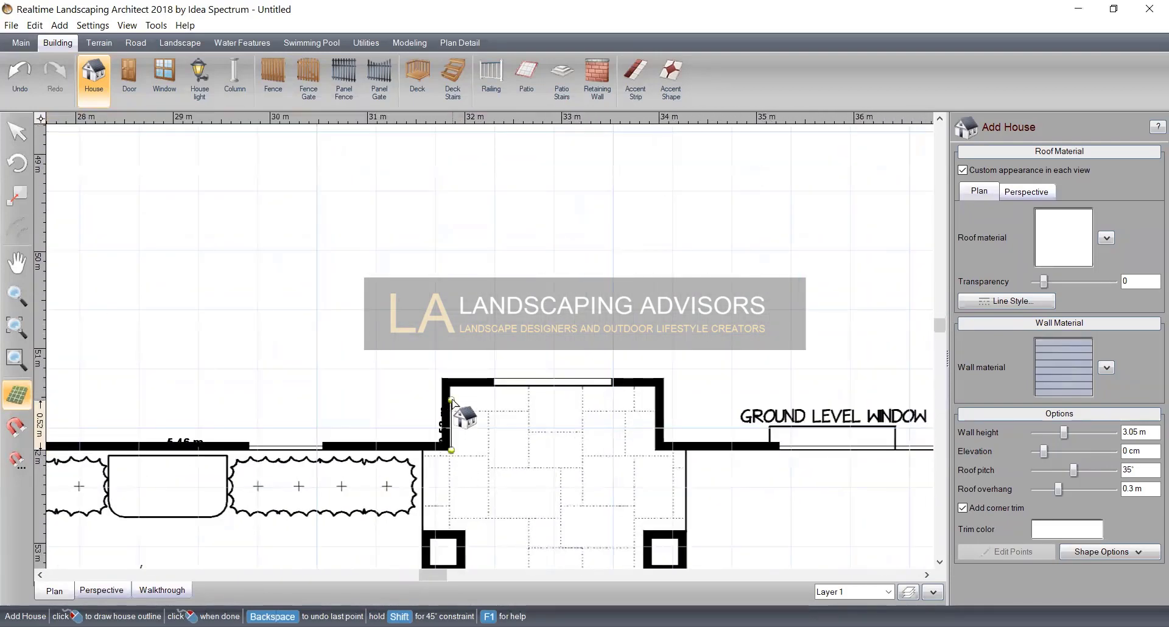
Trace the entry recess of the house outline, about 0.66 m deep and 2.1 m wide
scroll(451, 386, up, 3)
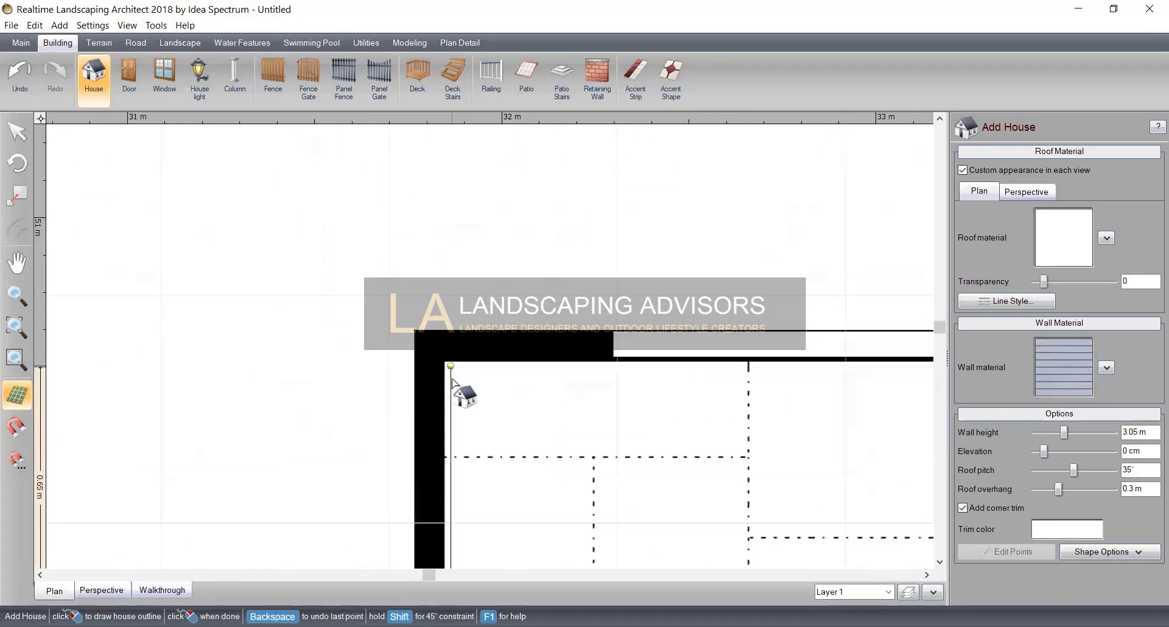
middle_drag(418, 477, 541, 343)
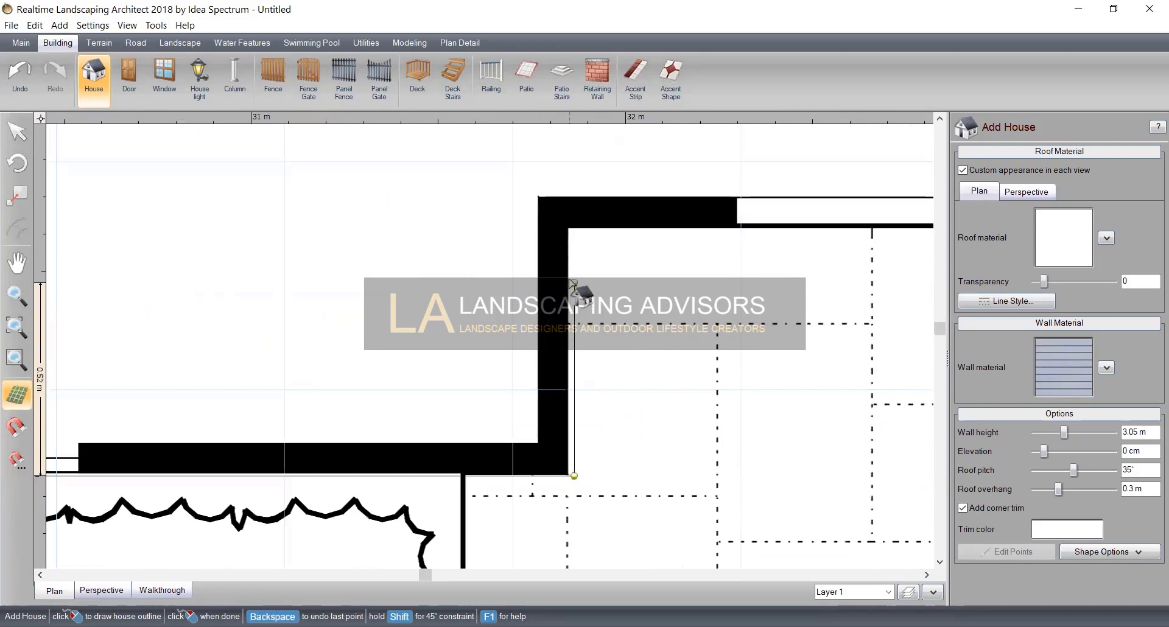
click(574, 228)
middle_drag(637, 257, 141, 291)
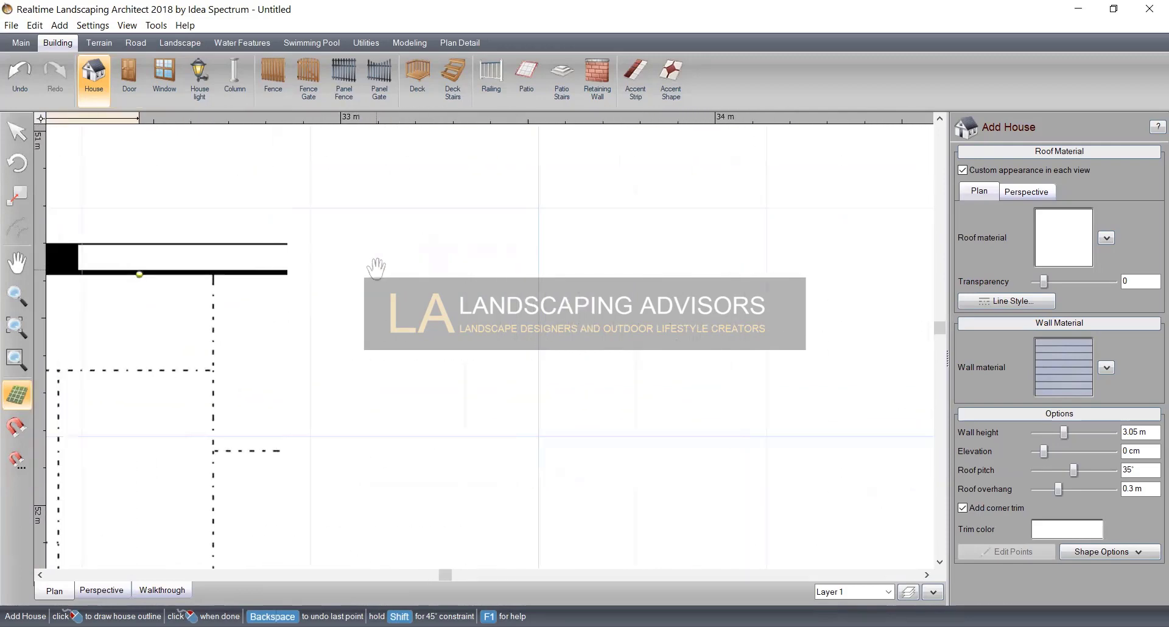
click(704, 302)
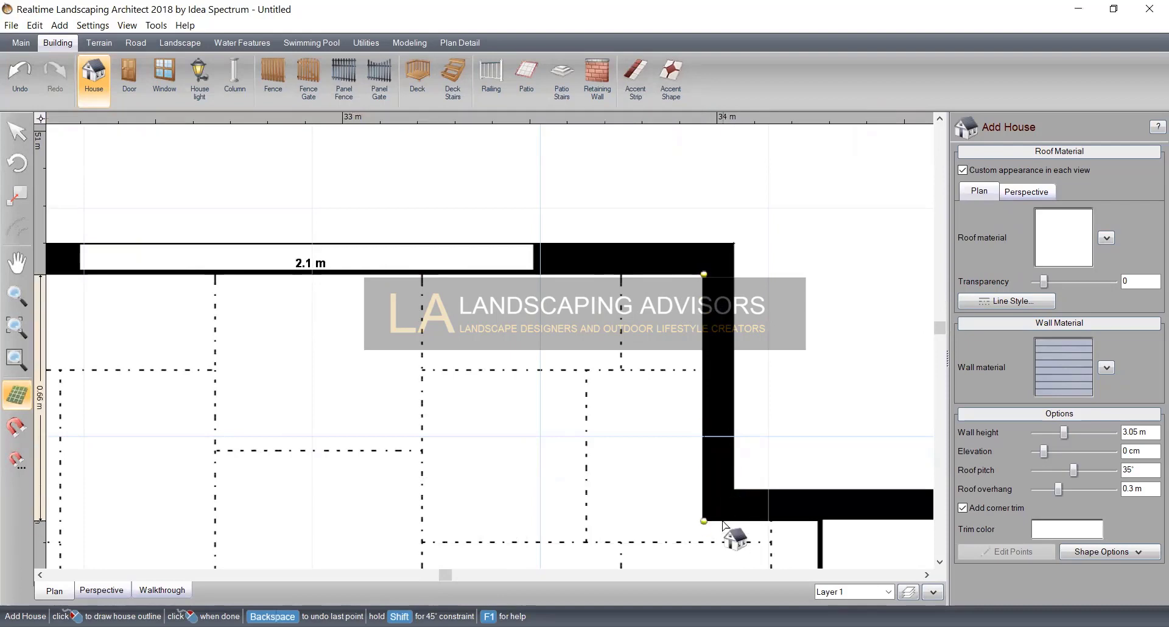
click(735, 534)
Trace the house outline's front wall from the entry recess to the footprint's lower-right corner, about 7.05 m long
middle_drag(764, 497, 418, 461)
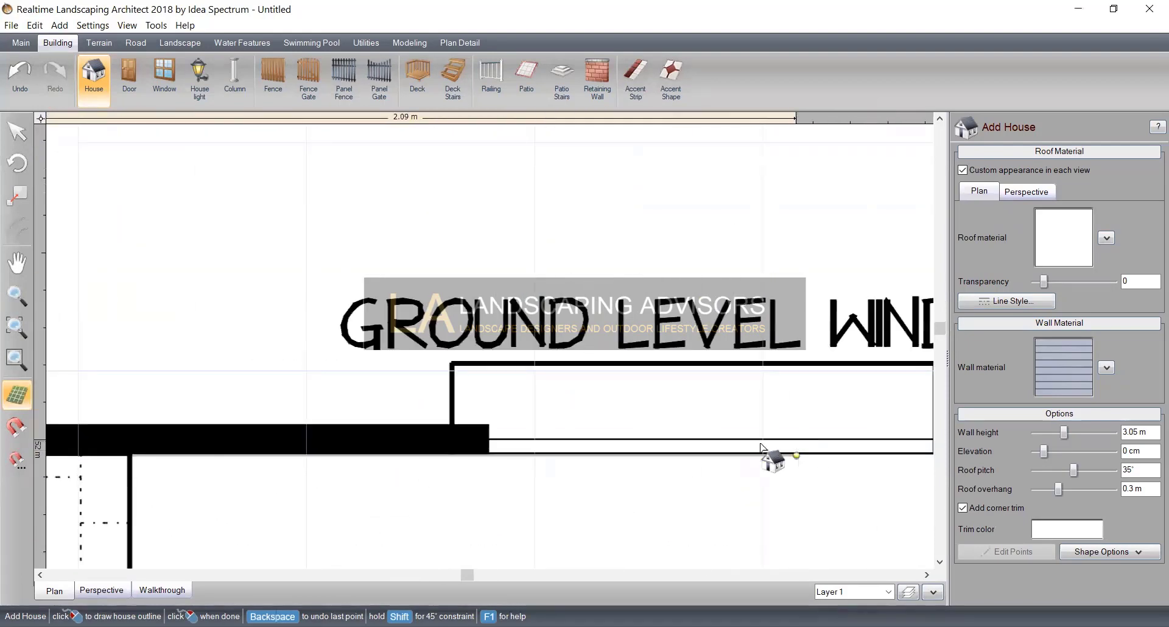
scroll(700, 451, up, 2)
scroll(688, 448, down, 6)
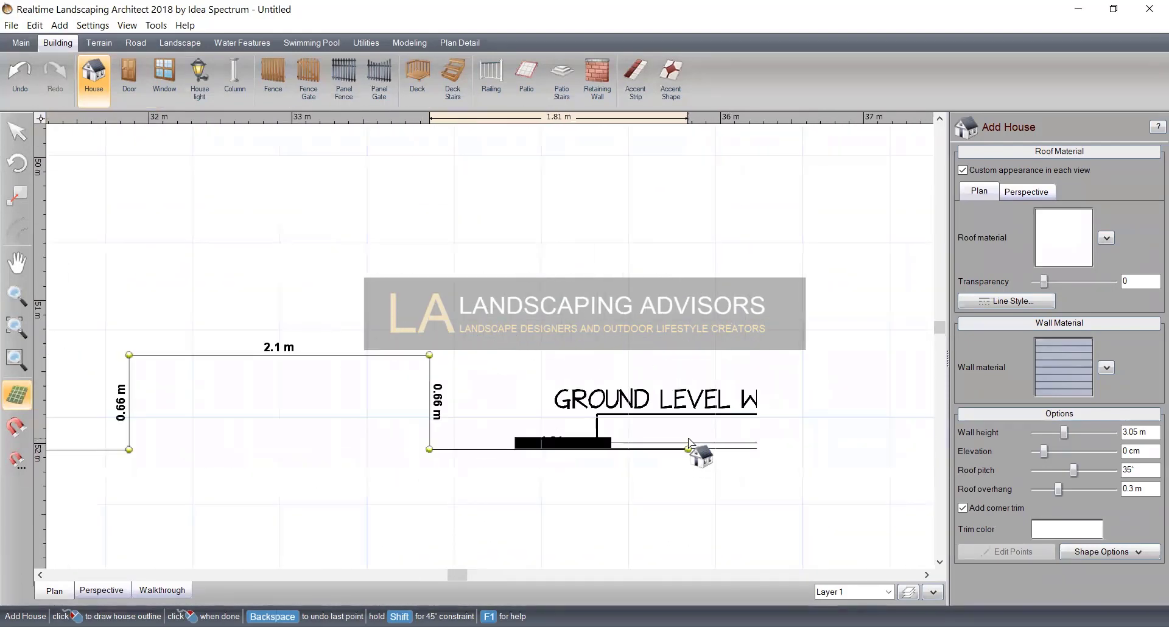
middle_drag(663, 443, 345, 450)
scroll(497, 453, down, 1)
middle_drag(862, 459, 446, 456)
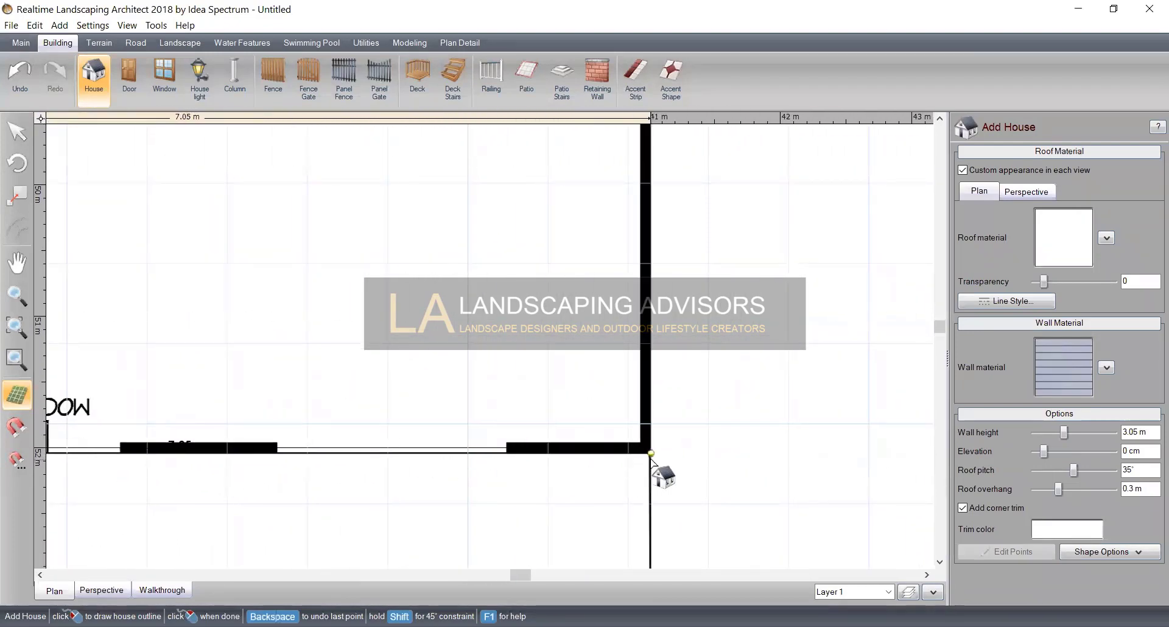
click(649, 457)
Trace the right side wall up to the rear corner and the straight back wall across to the footprint's upper-left corner
middle_drag(667, 225, 734, 554)
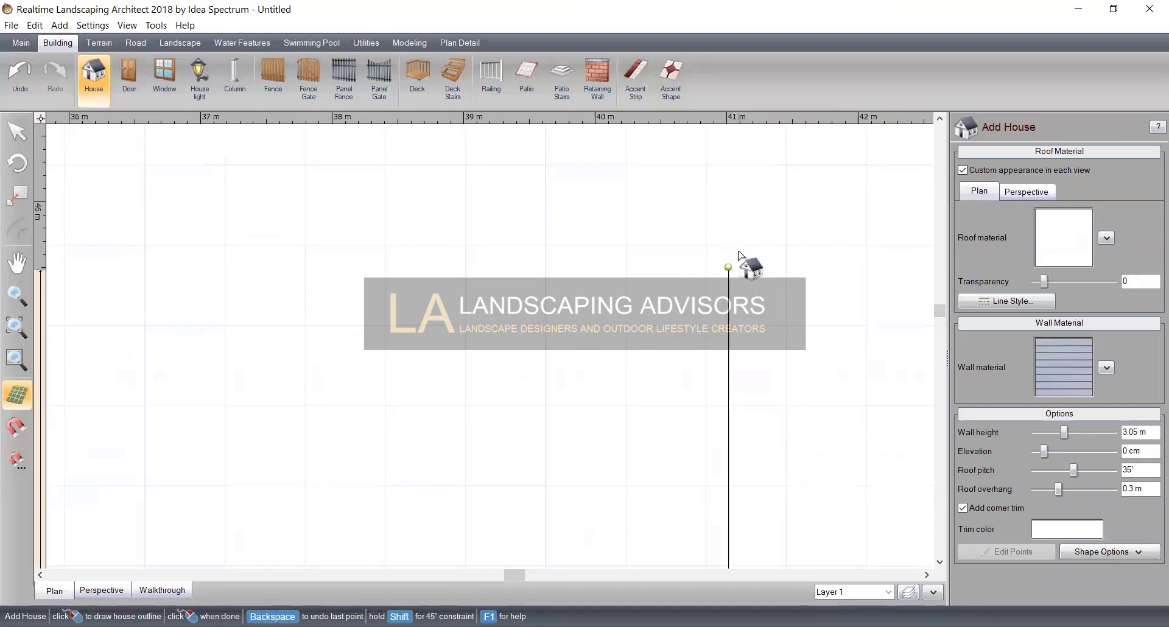
scroll(737, 256, down, 1)
scroll(737, 254, down, 1)
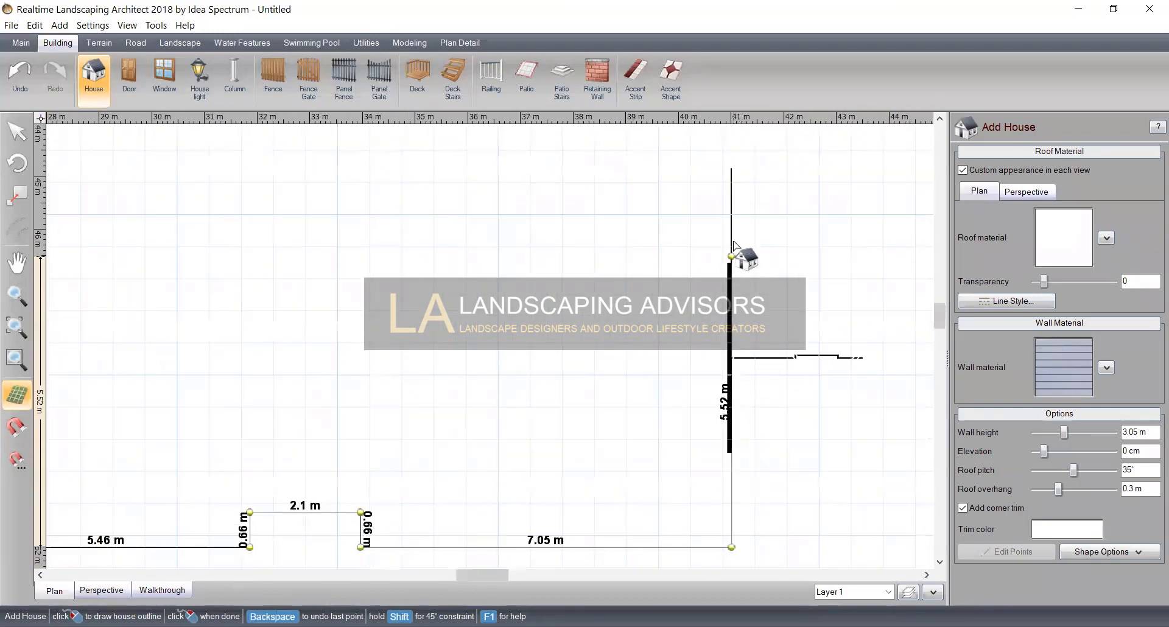
middle_drag(738, 253, 725, 514)
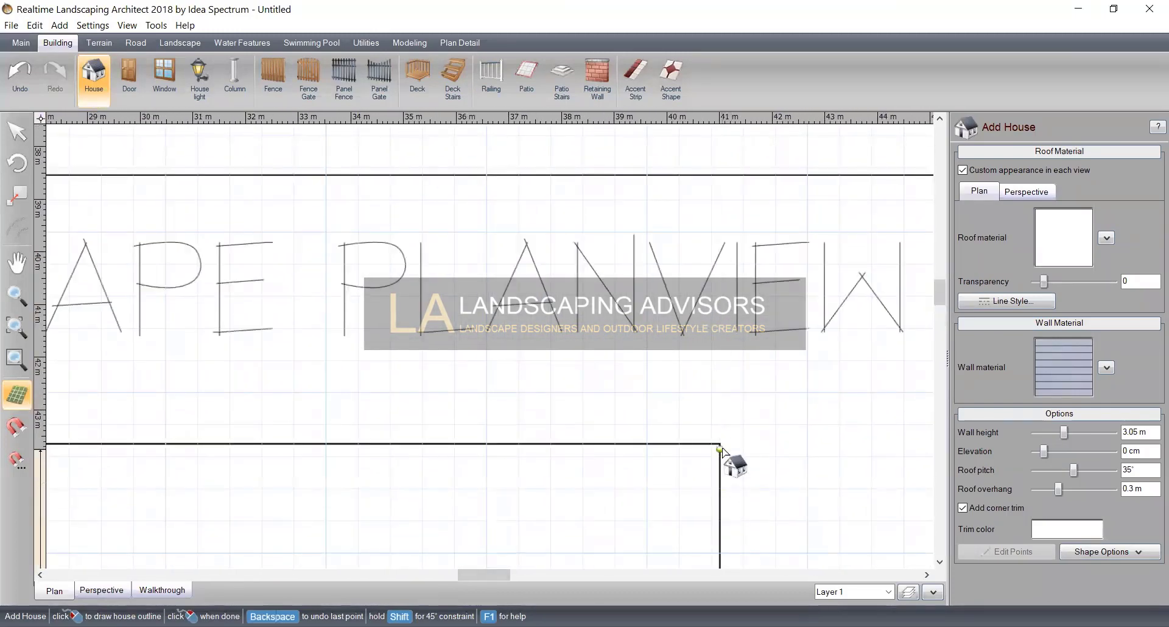
middle_drag(410, 473, 1054, 461)
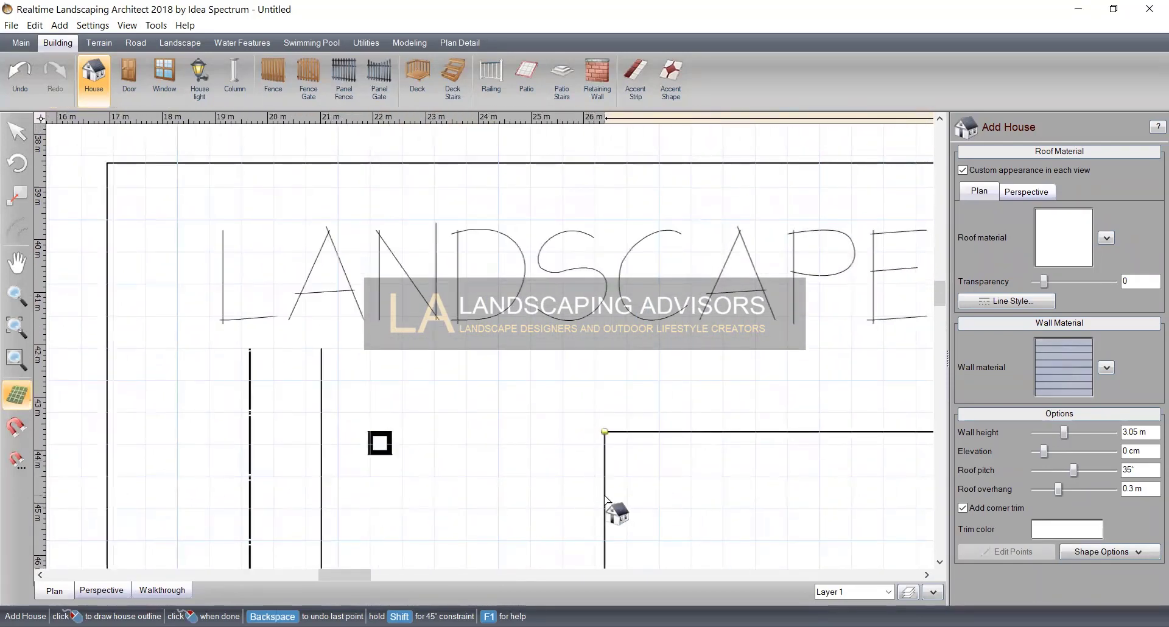
shift+click(605, 499)
Close the house outline with a left side wall about 8.38 m long, ending at the starting corner
middle_drag(666, 487, 576, 136)
click(515, 520)
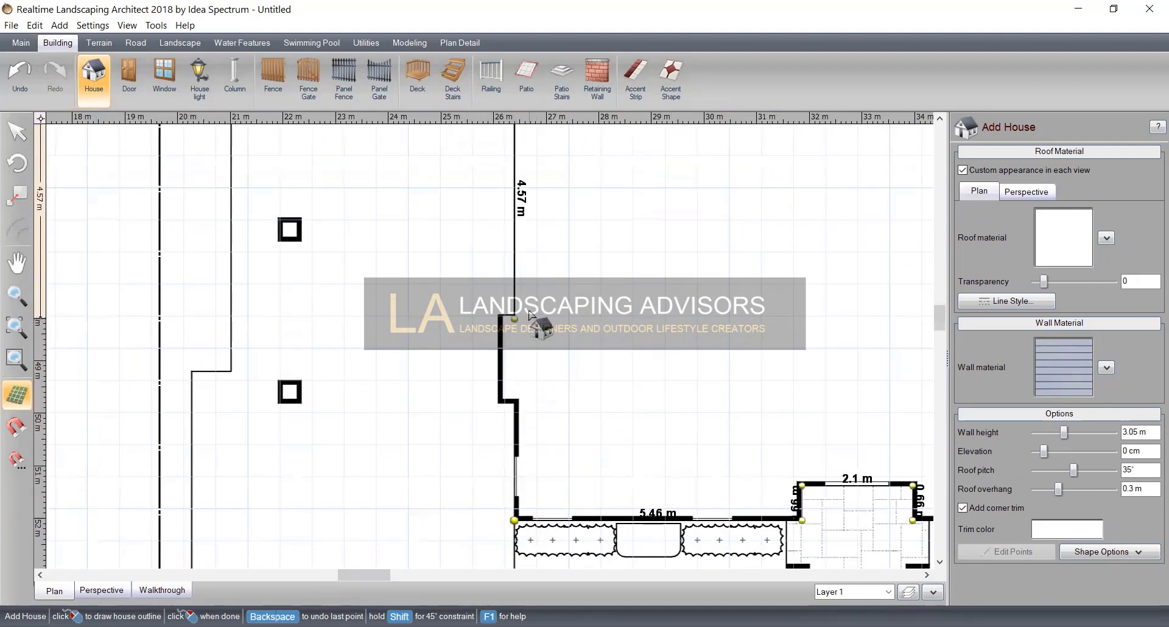
click(527, 521)
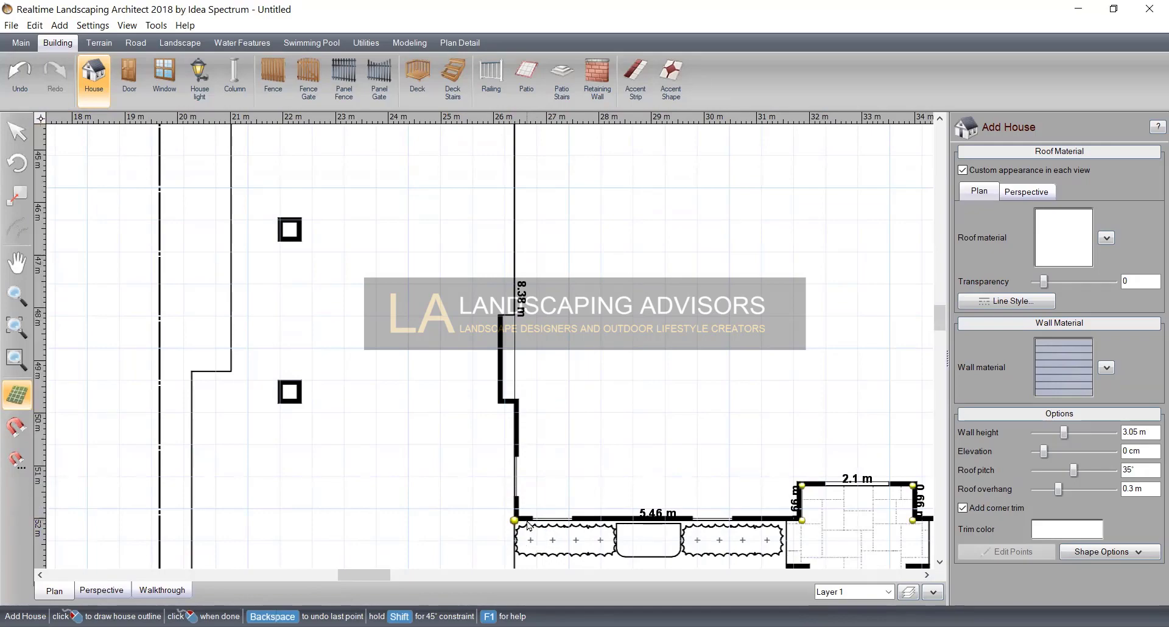
Examine the house and its roof in perspective view from the front, the side and above
click(102, 590)
scroll(472, 347, up, 3)
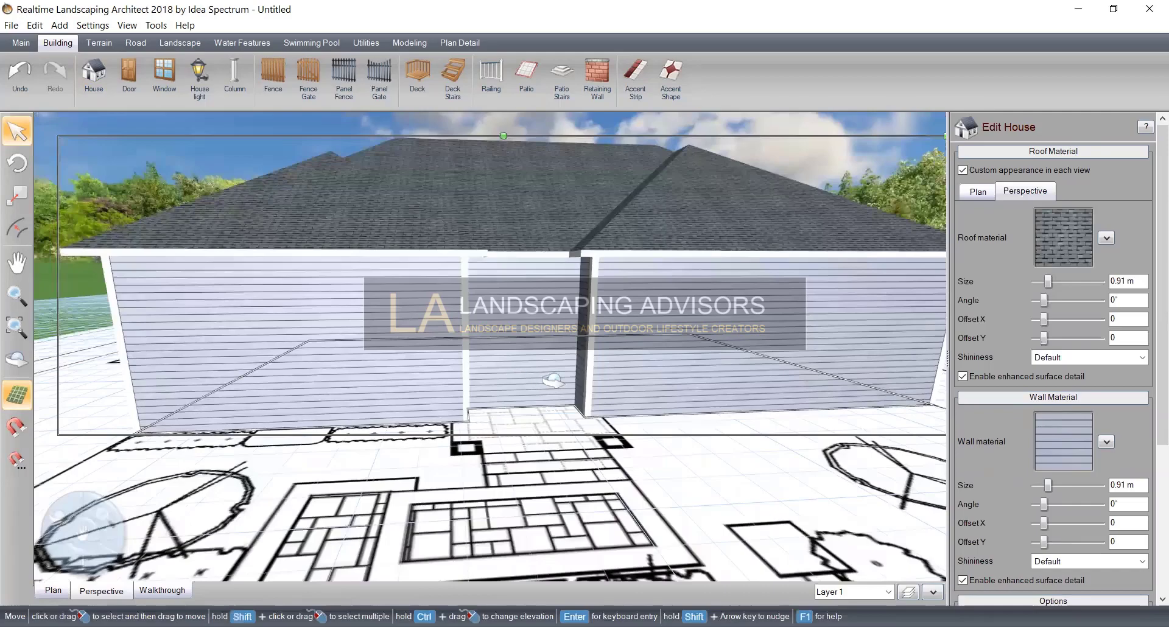
right_drag(553, 381, 817, 384)
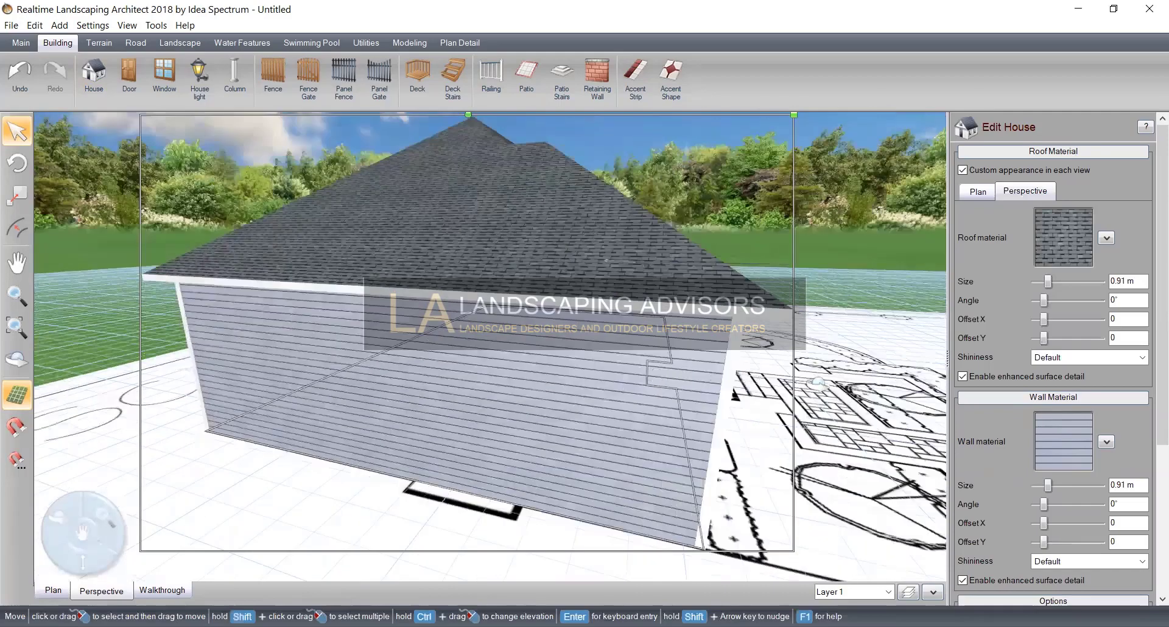
right_drag(552, 403, 470, 391)
middle_drag(518, 365, 487, 399)
middle_drag(517, 433, 505, 425)
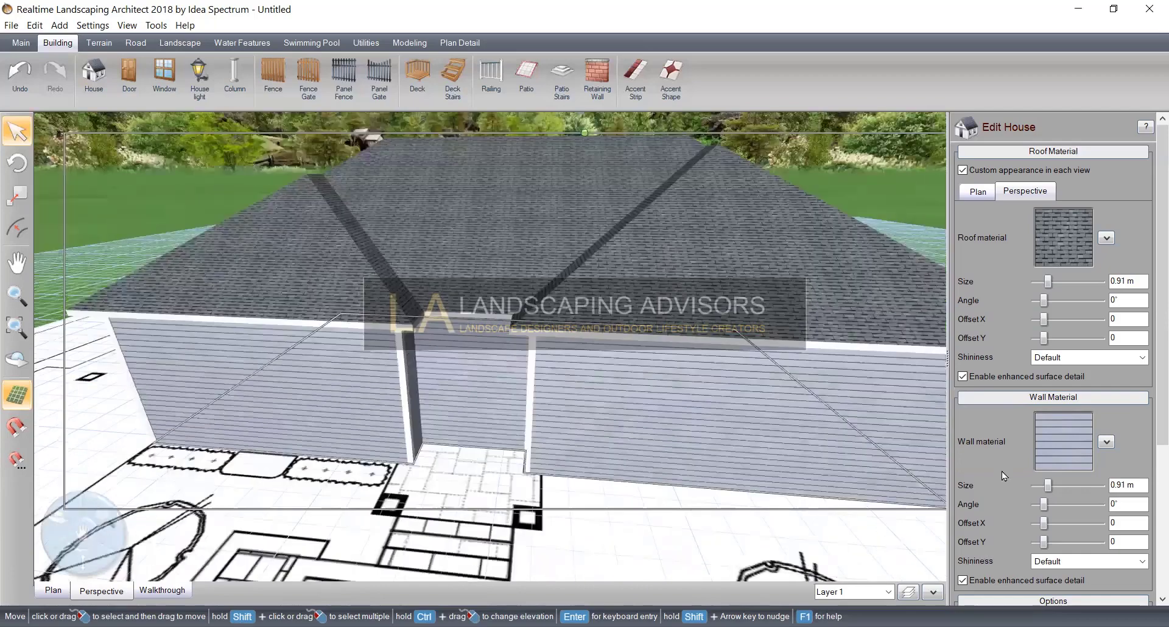
middle_drag(680, 425, 659, 425)
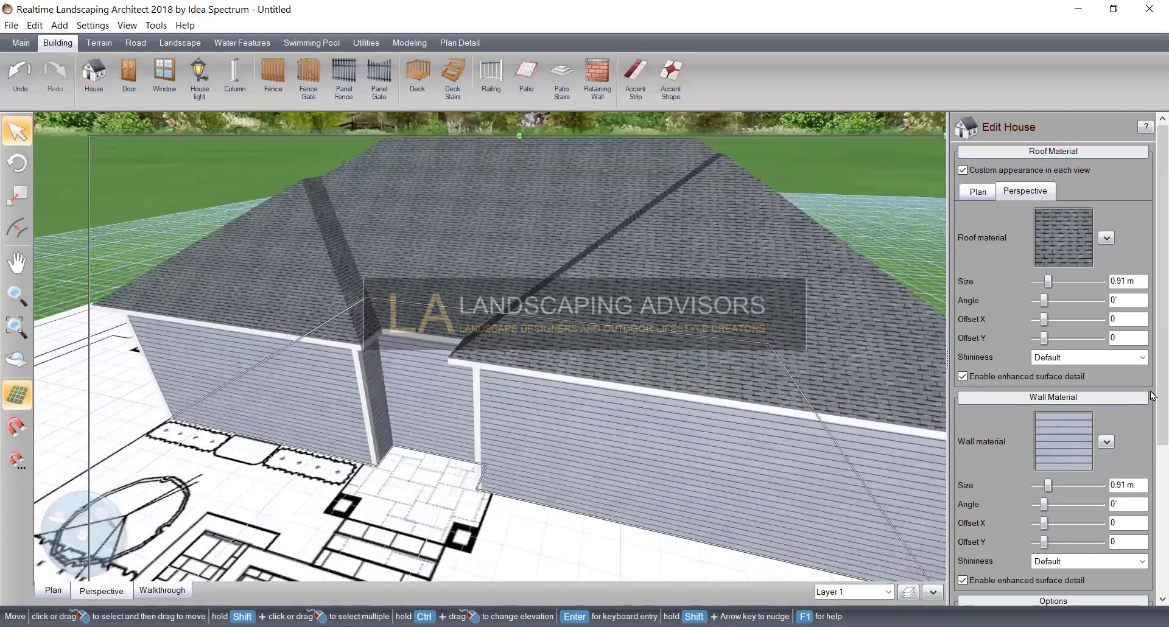
Switch the roof over both side walls of the entry recess from hip to gable
drag(1158, 366, 1156, 599)
click(1021, 534)
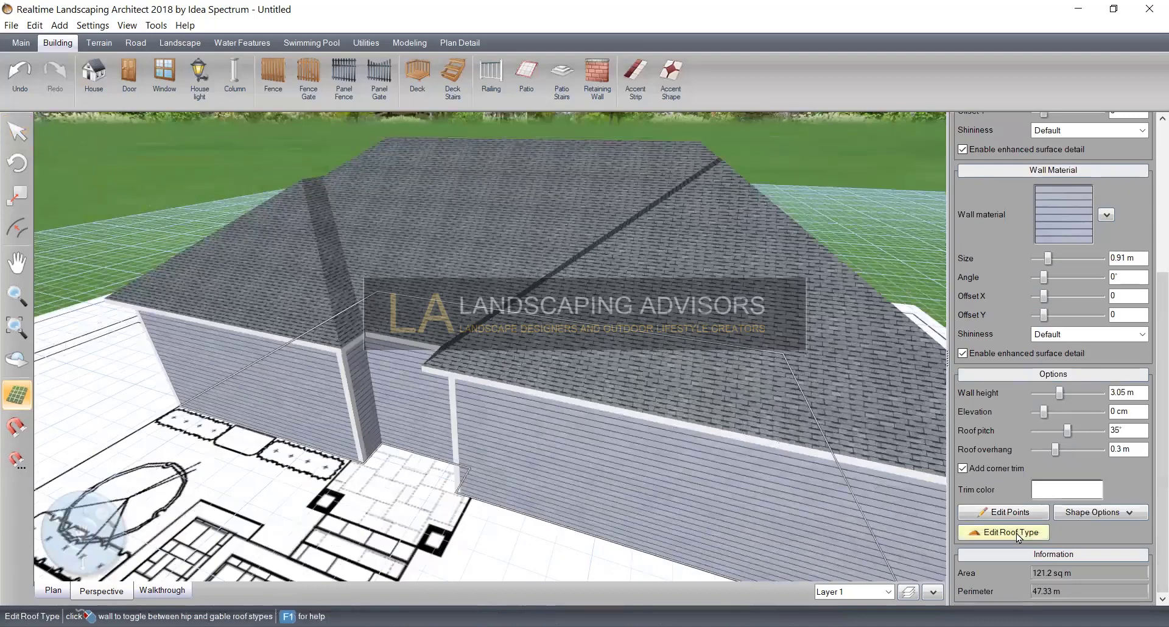
click(373, 452)
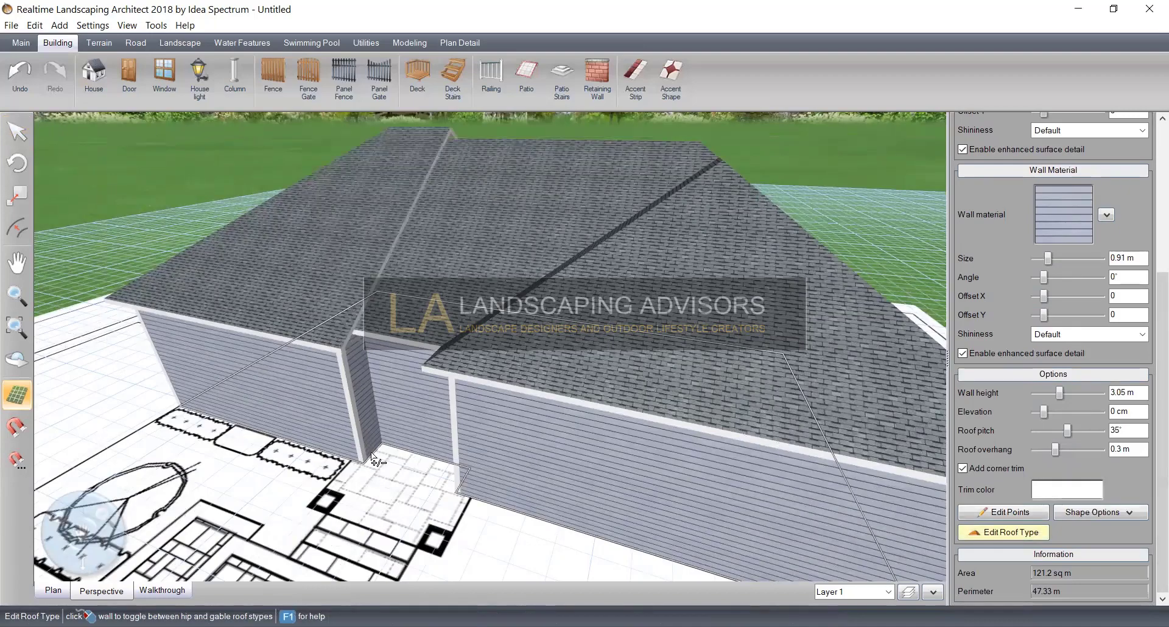
middle_drag(390, 479, 676, 382)
click(661, 388)
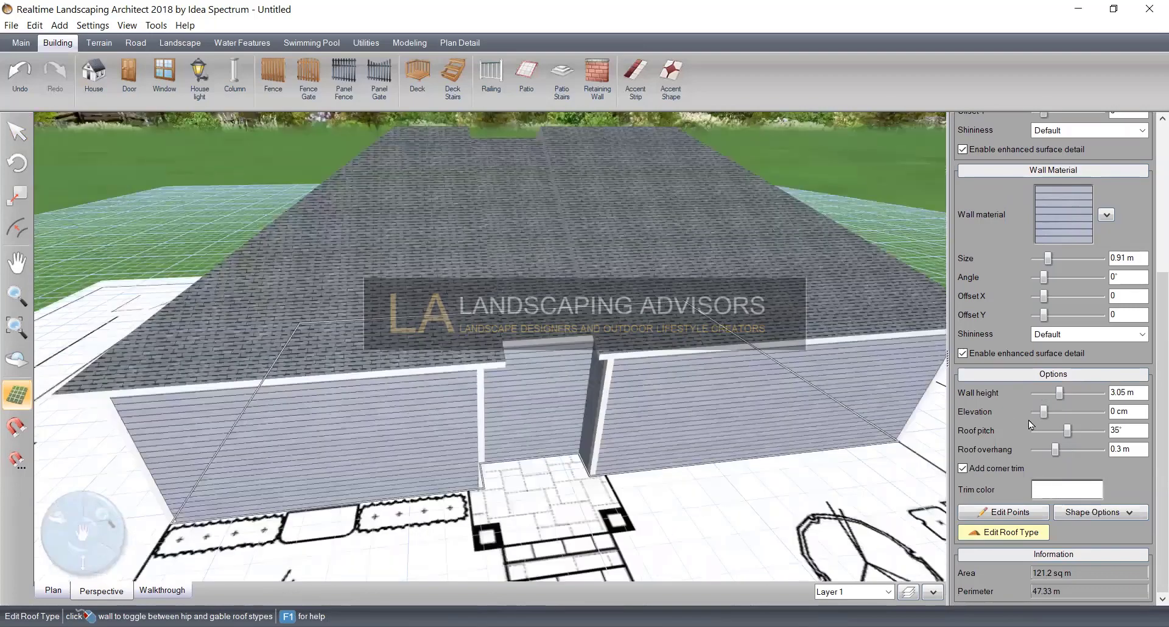
click(999, 533)
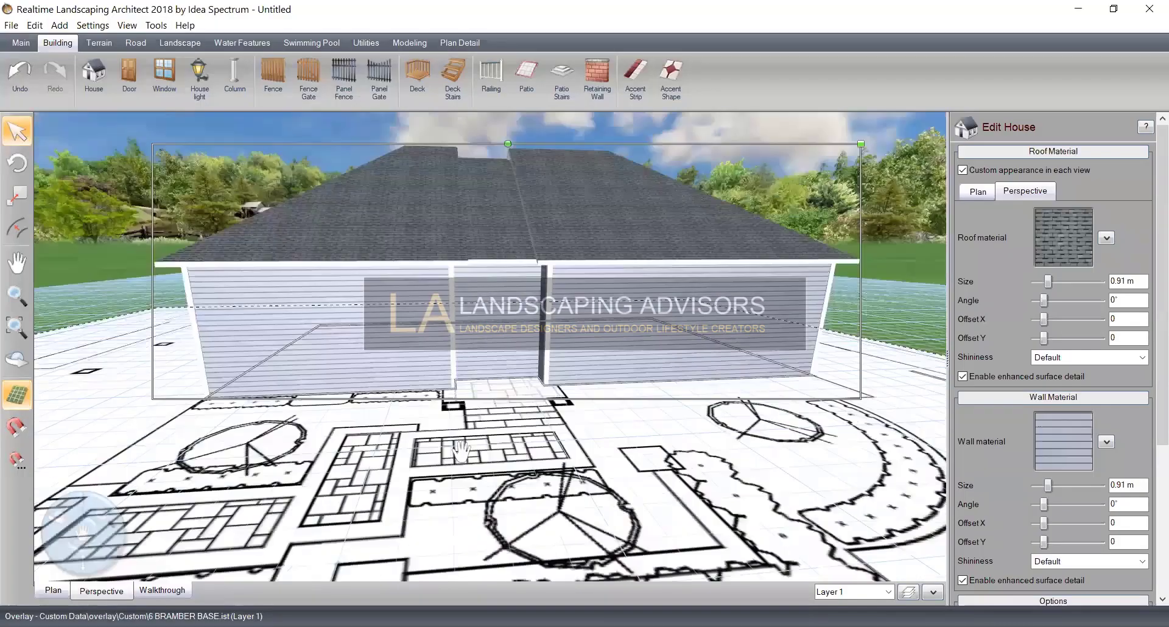
Flatten the house's roof pitch to 0° and lower its wall height to 1.73 m
scroll(1060, 524, down, 4)
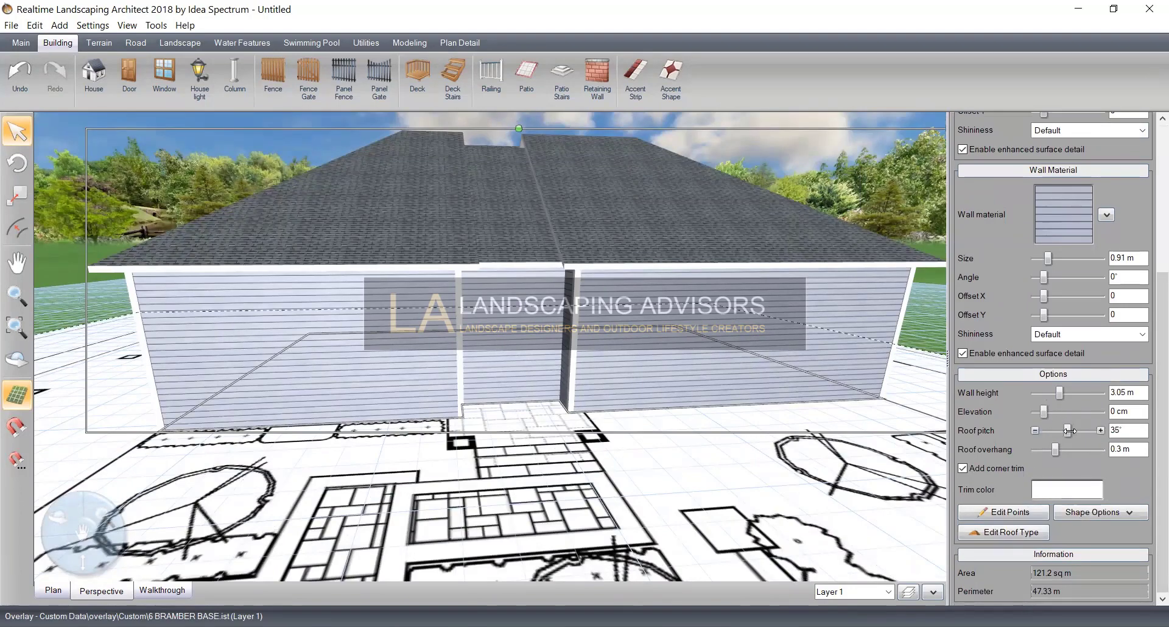
drag(1070, 431, 1005, 431)
middle_drag(655, 484, 644, 506)
scroll(702, 534, up, 2)
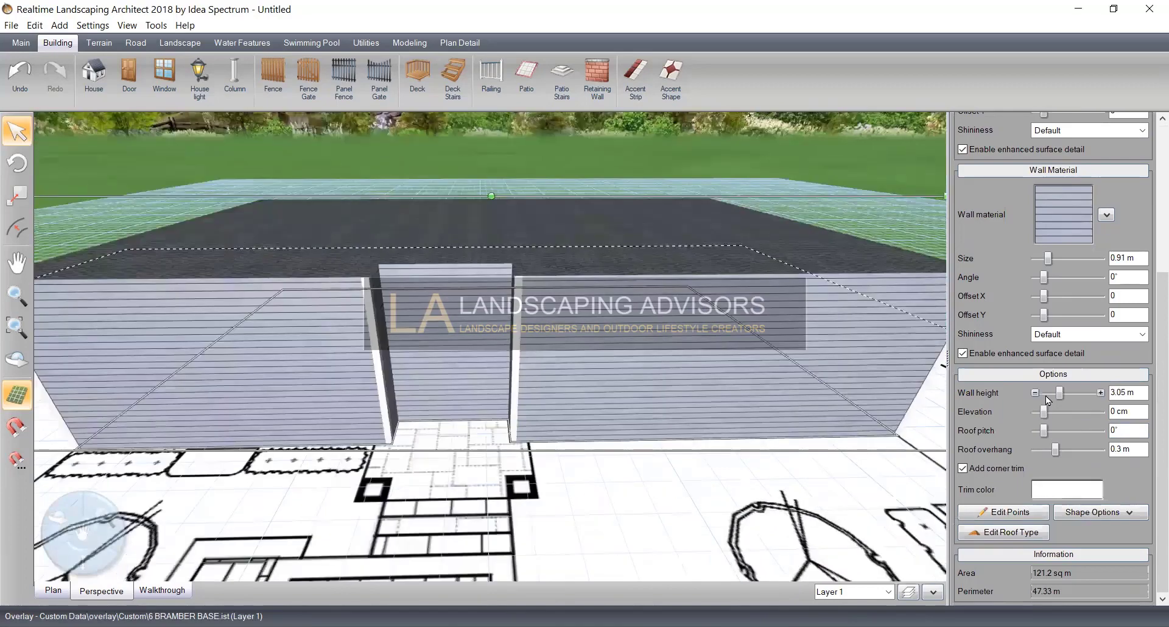
drag(1060, 393, 1053, 391)
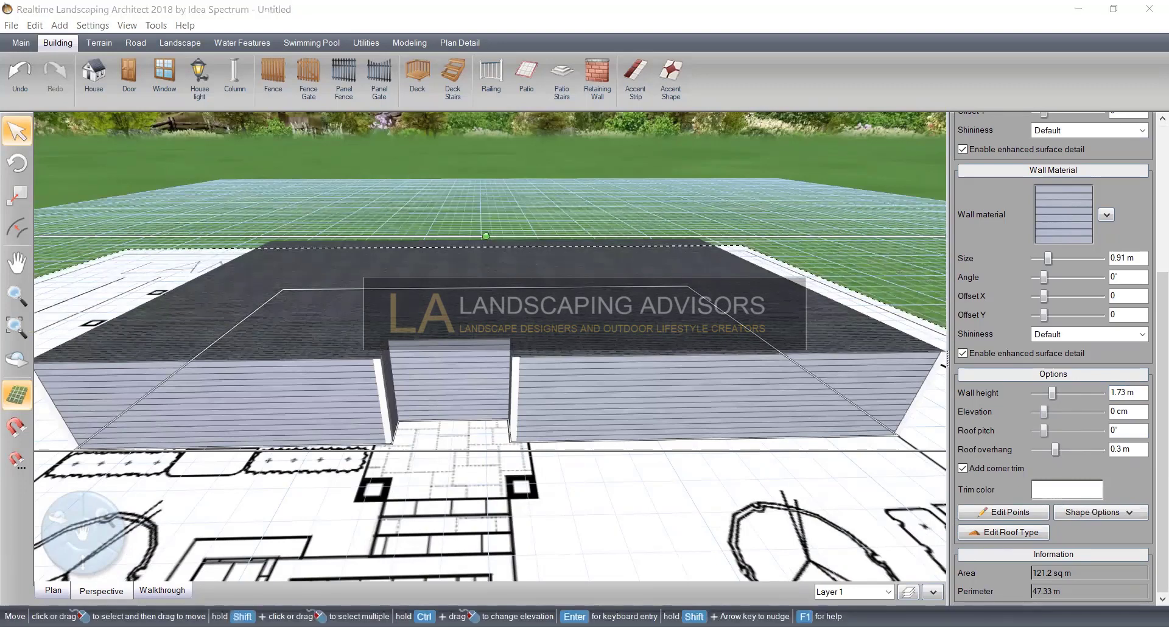
Consult the reference photo IMG_5324.JPG of the real house and remove the corner trim from the house model
key(alt+Tab)
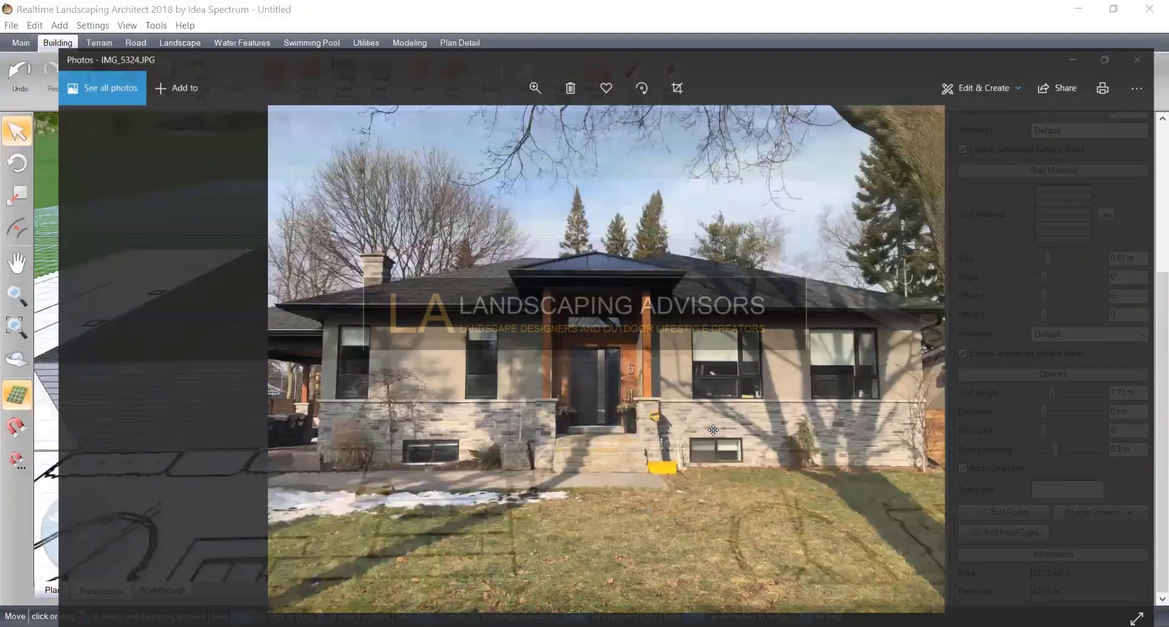
key(alt+Tab)
middle_drag(668, 421, 718, 421)
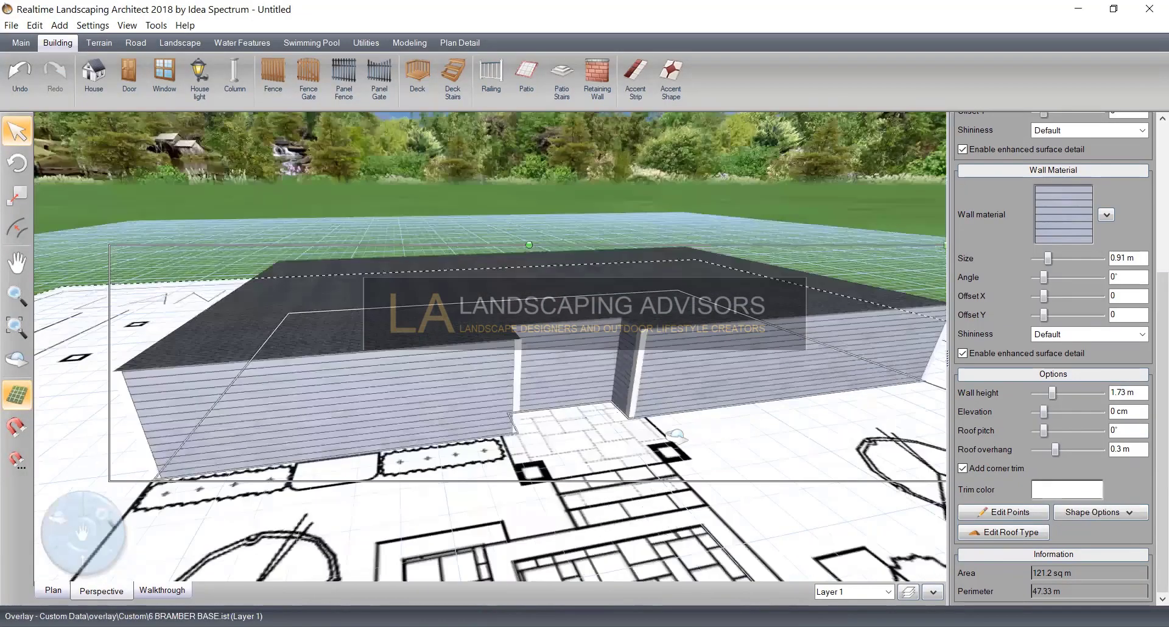
middle_drag(859, 476, 915, 445)
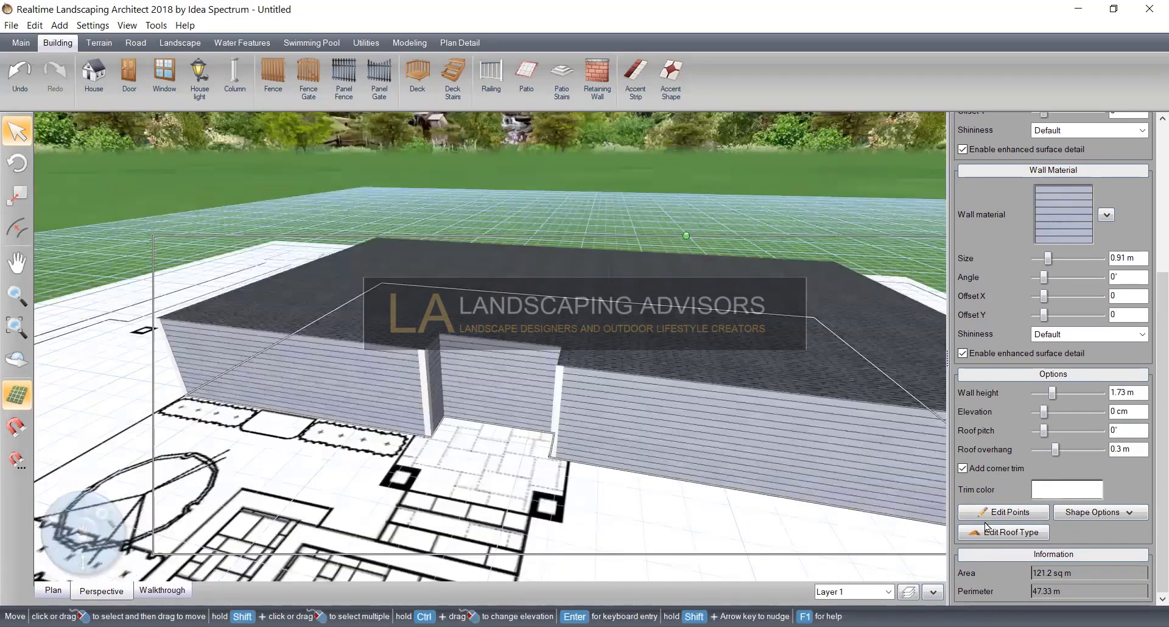
click(963, 468)
middle_drag(791, 496, 709, 504)
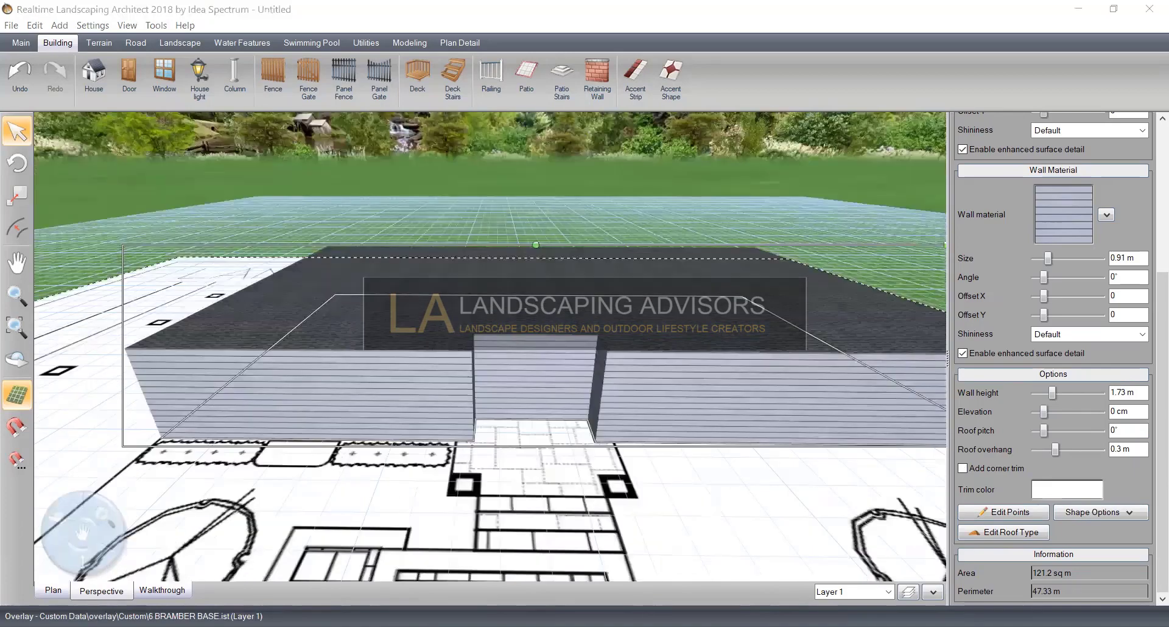
Recheck the reference photo and apply the Eldorado Stone Yukon material to the house walls
key(alt+Tab)
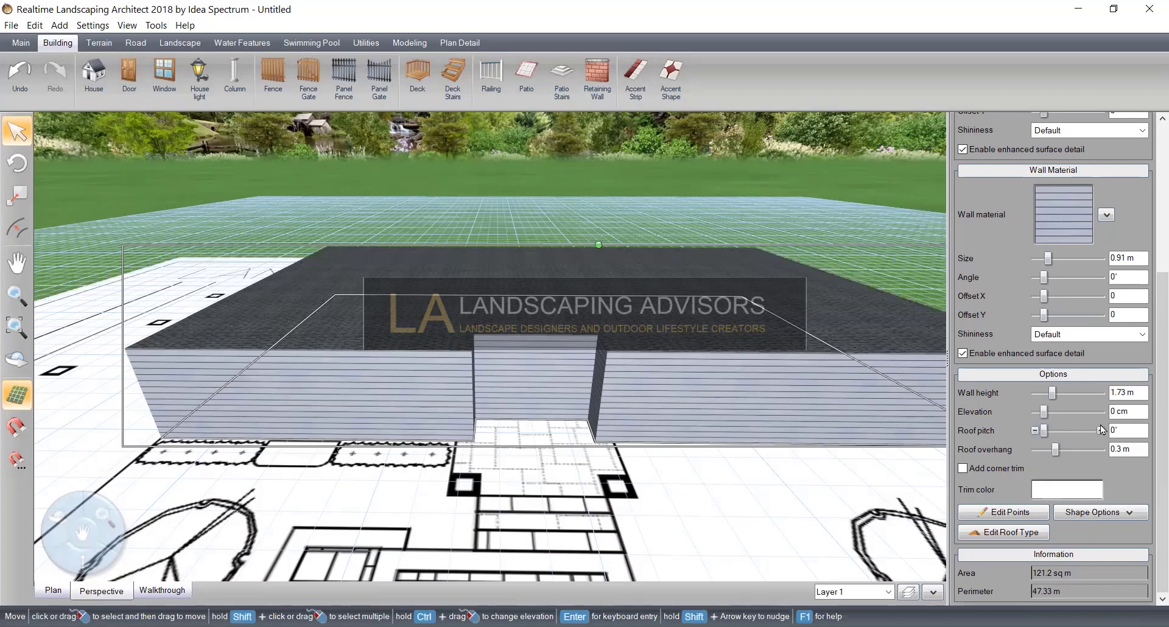
click(1065, 195)
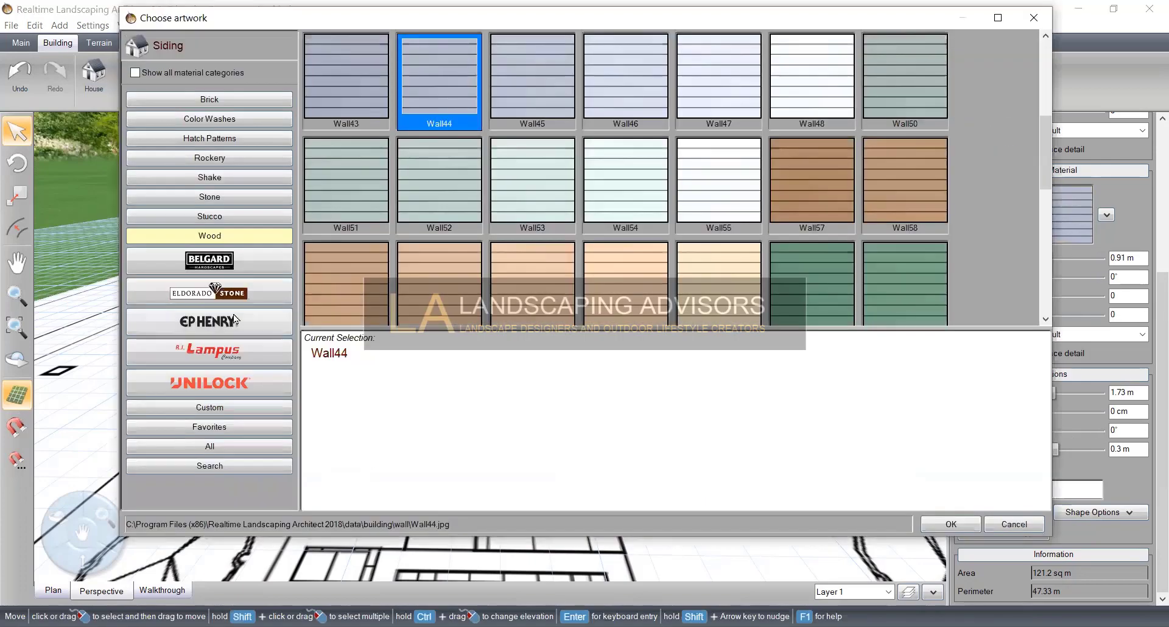
click(229, 295)
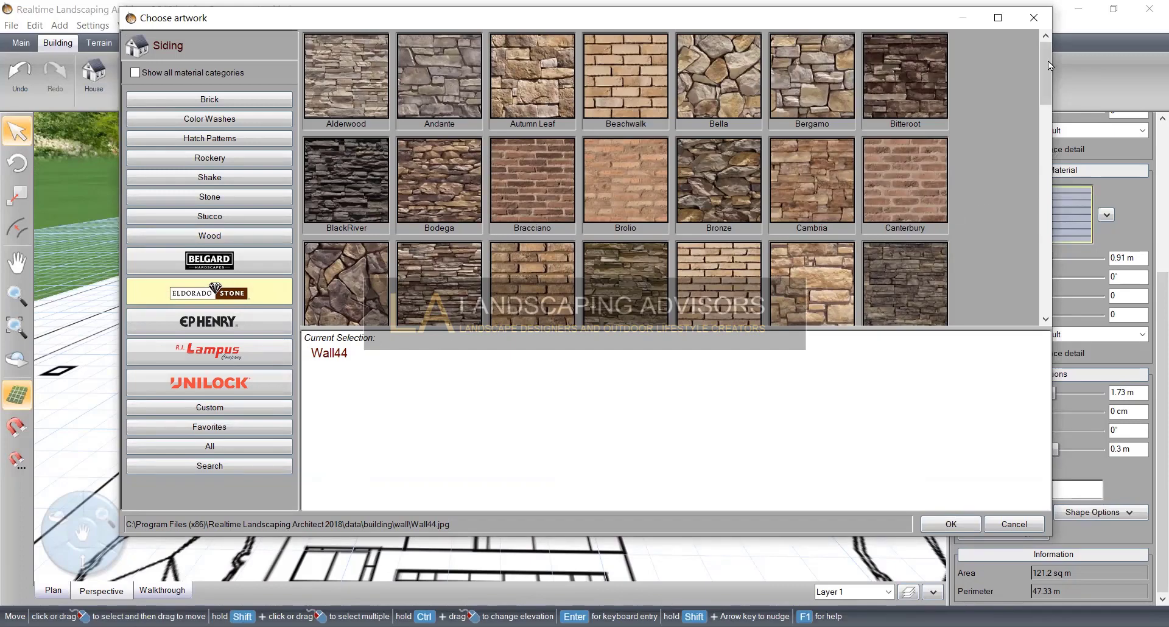
drag(1047, 61, 1051, 258)
click(549, 252)
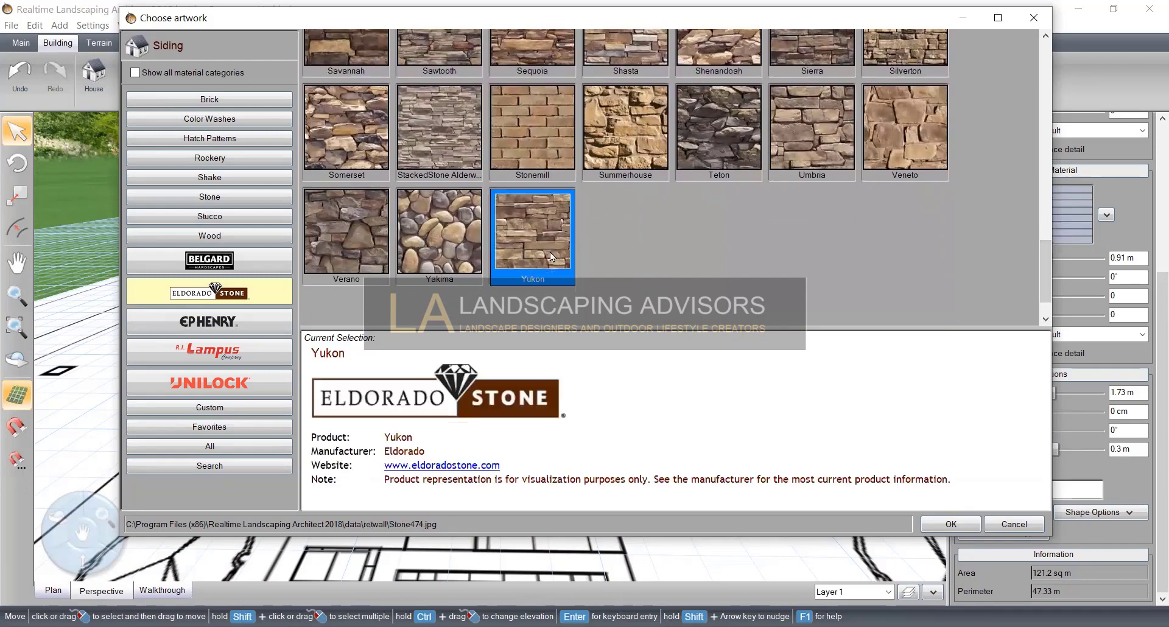
click(959, 525)
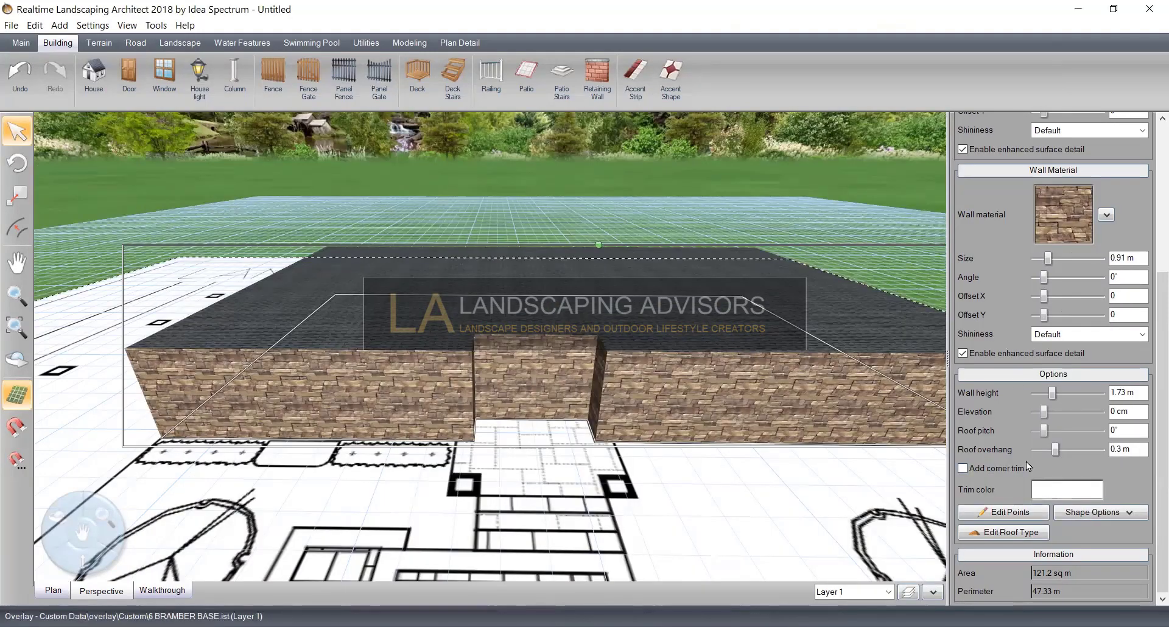
Grey the stone wall material with contrast -11, saturation -85 and tint -3, and set its size to 1.32 m
click(1107, 216)
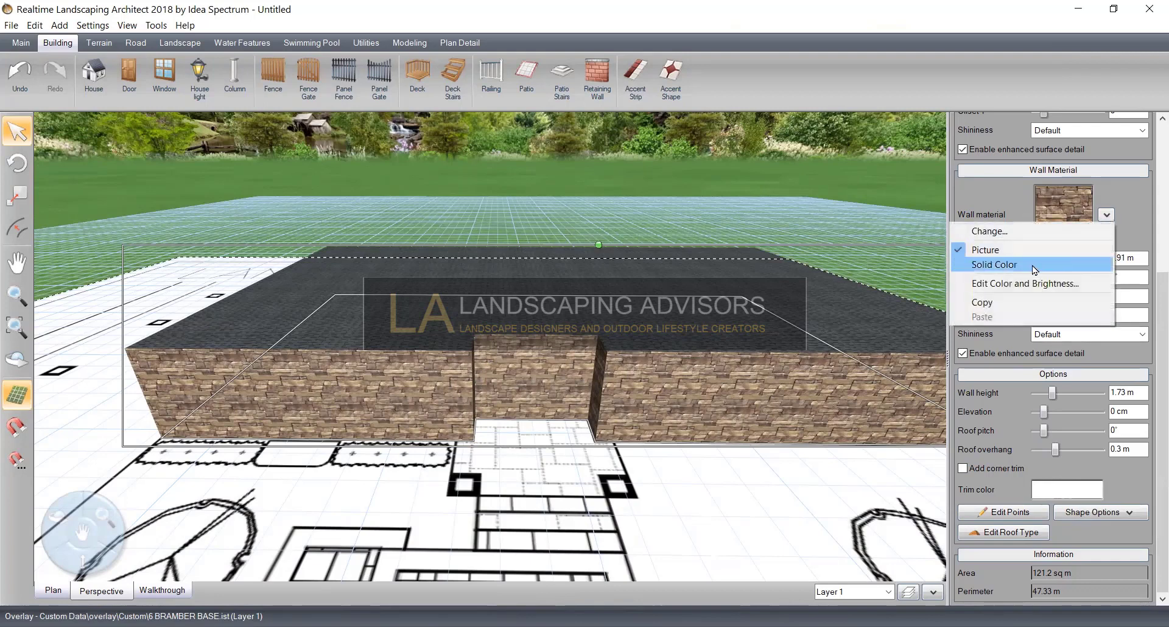
click(1033, 285)
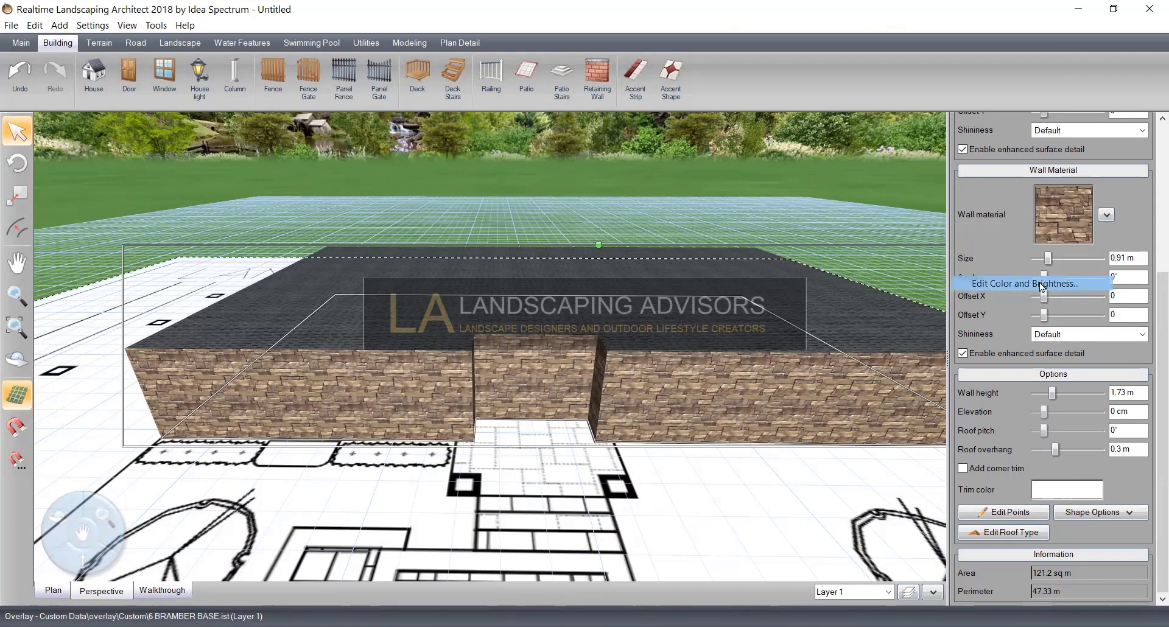
drag(643, 293, 643, 345)
drag(669, 345, 640, 346)
drag(630, 290, 637, 292)
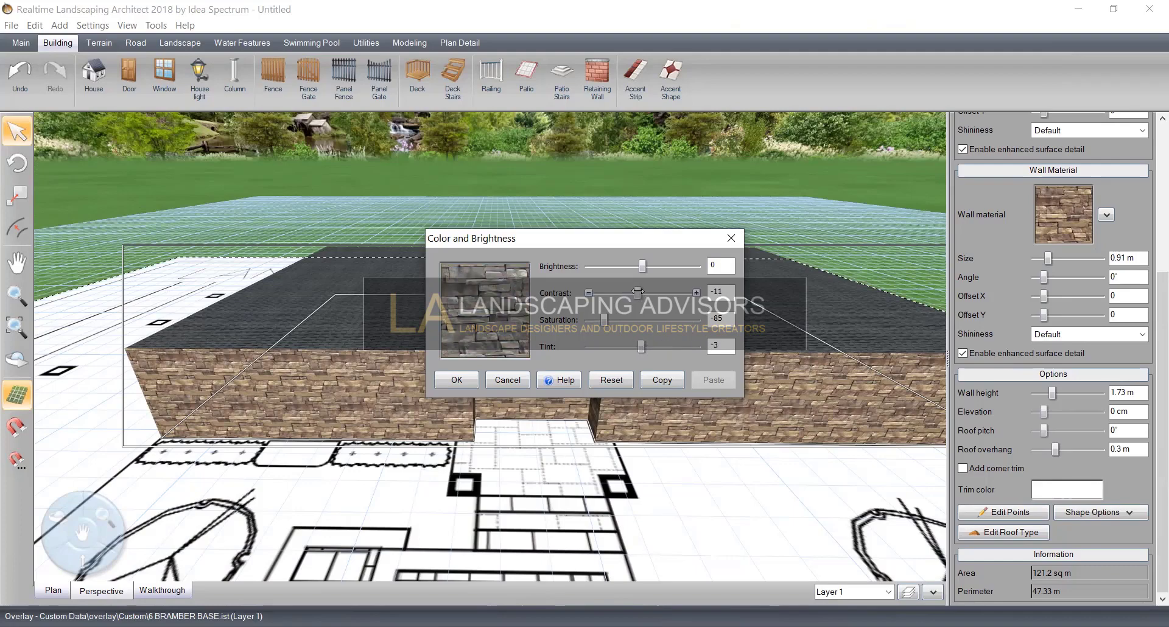
click(456, 380)
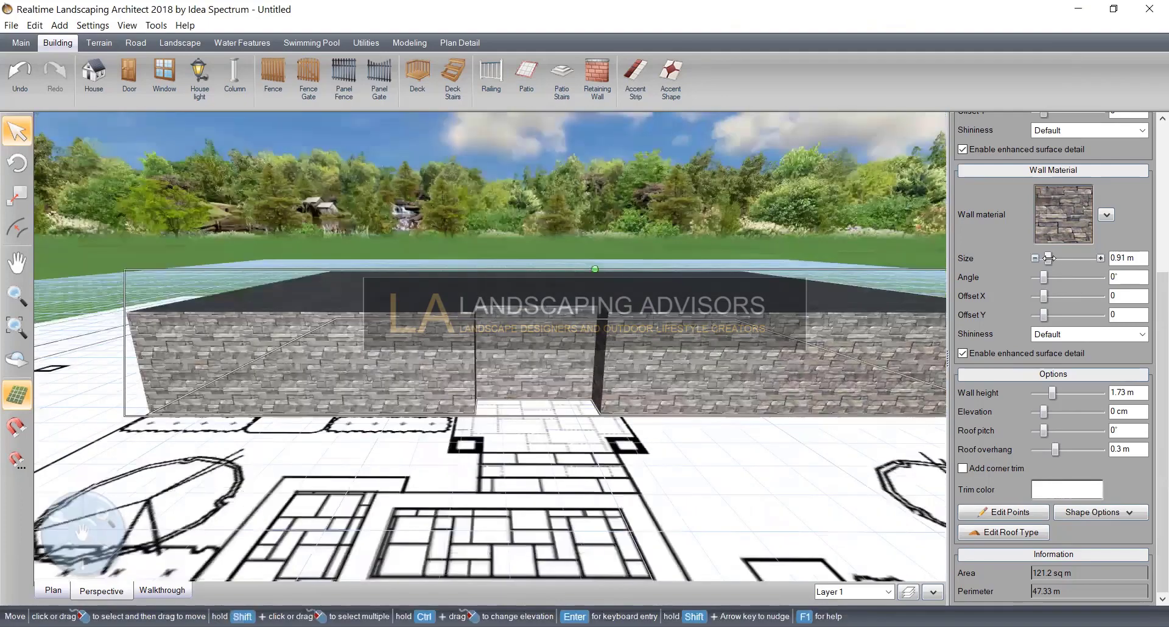
drag(1047, 258, 1049, 257)
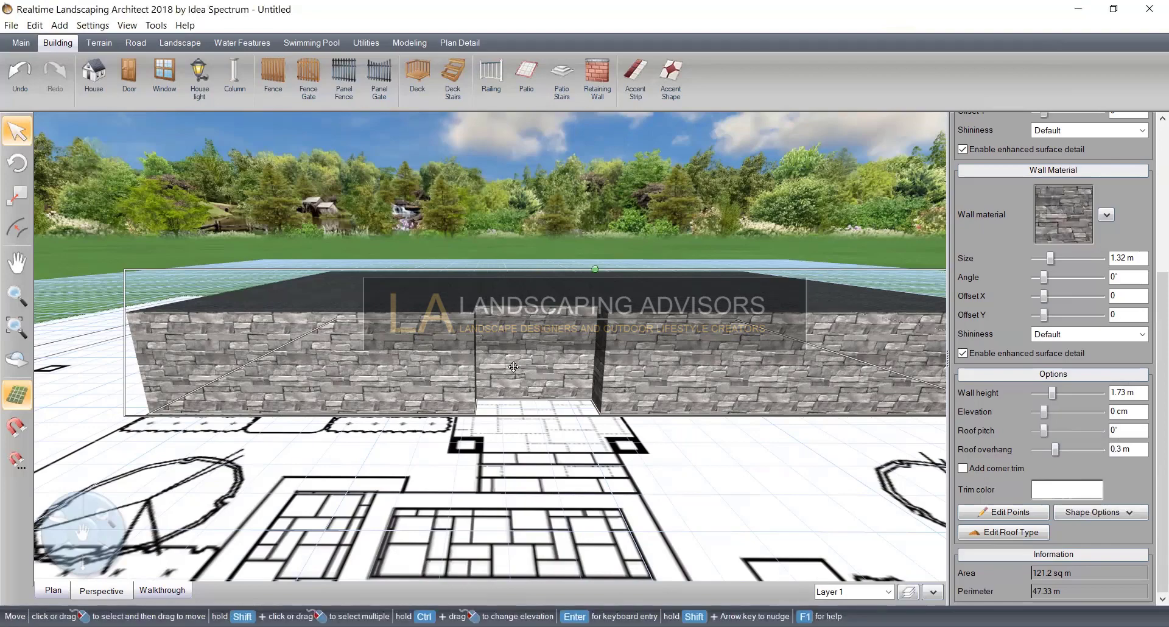
Paste a copy of the stone house in place and raise the copy to an elevation of 2.44 m
right_click(496, 372)
click(528, 281)
right_click(529, 280)
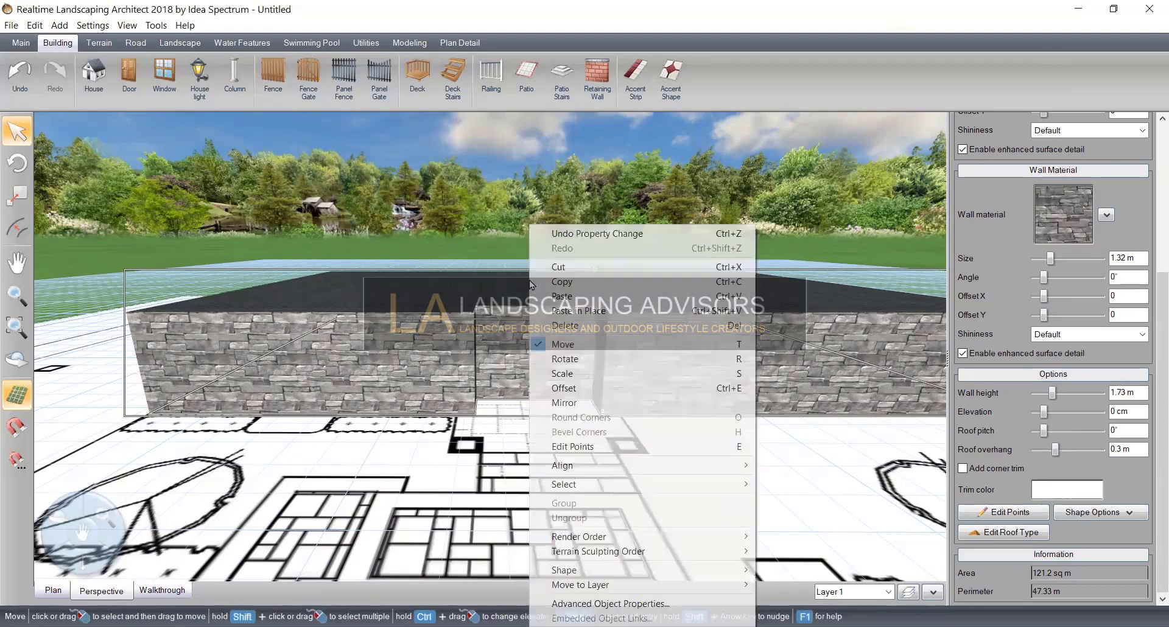
click(580, 311)
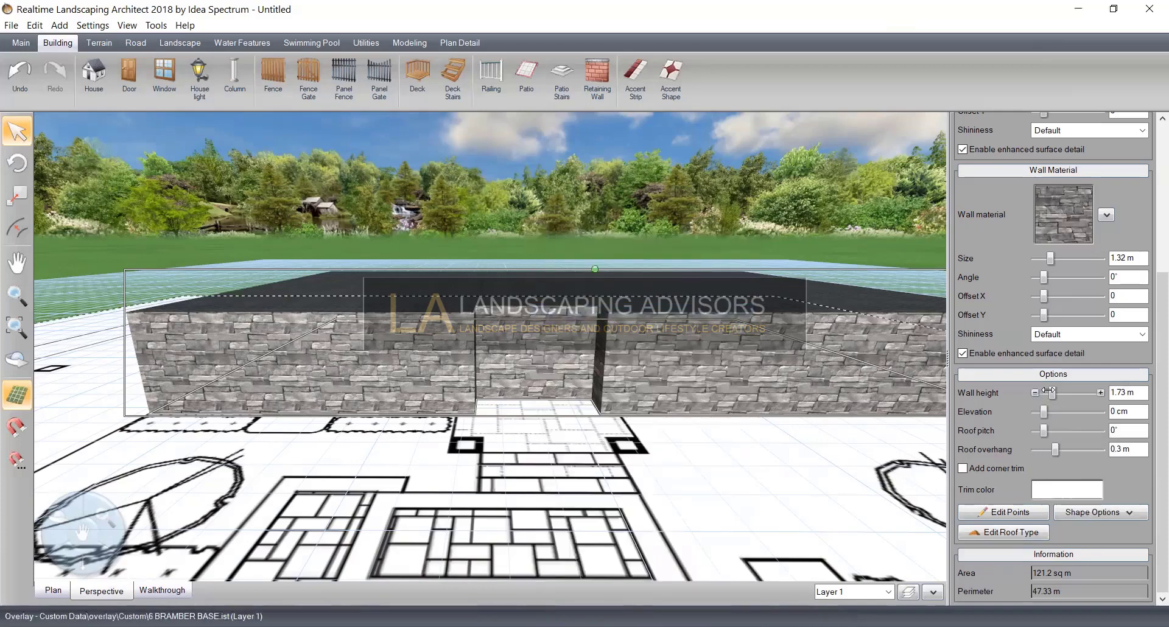
drag(1044, 412, 1057, 412)
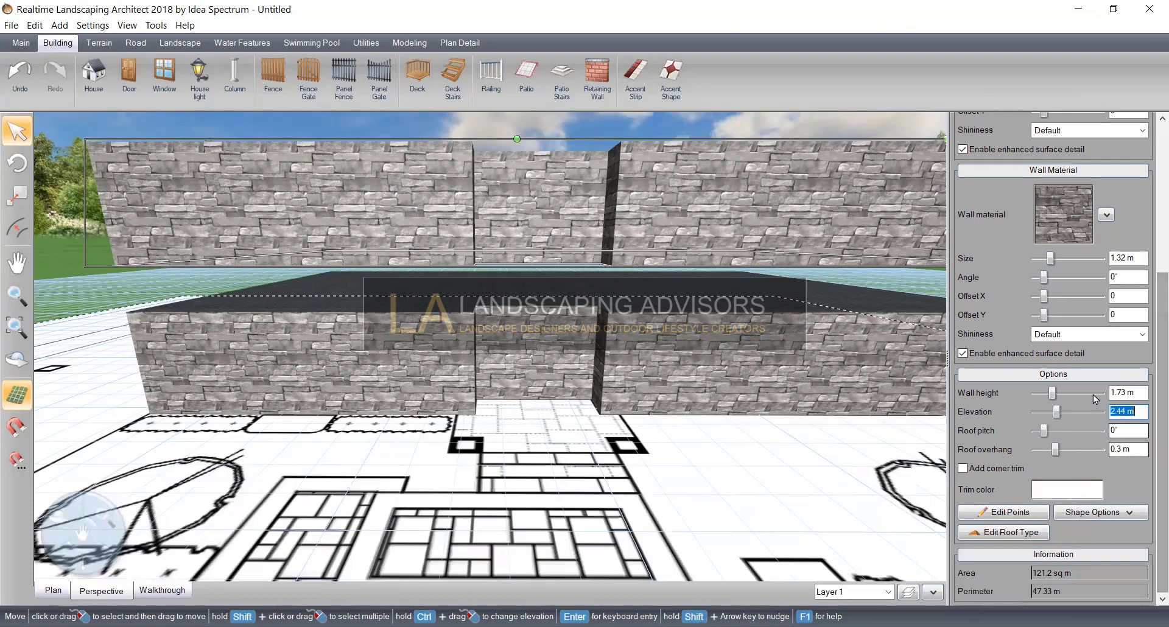
Thin the raised copy into a cap slab by setting its wall height to 7.62 cm
drag(1053, 396, 1042, 395)
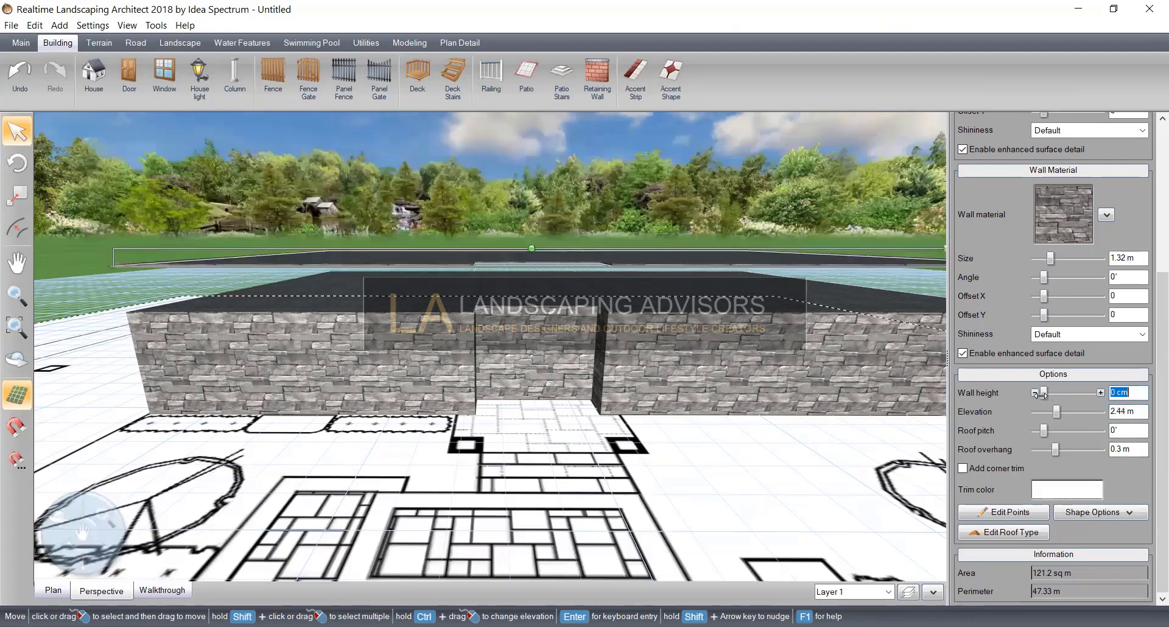
click(1101, 393)
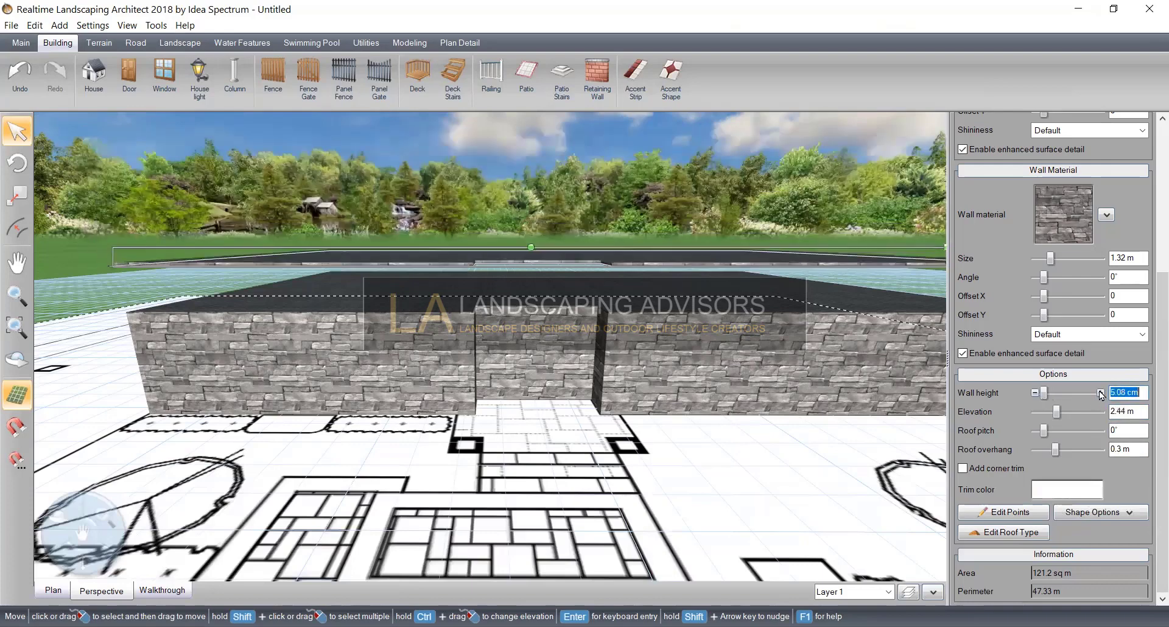
click(1101, 392)
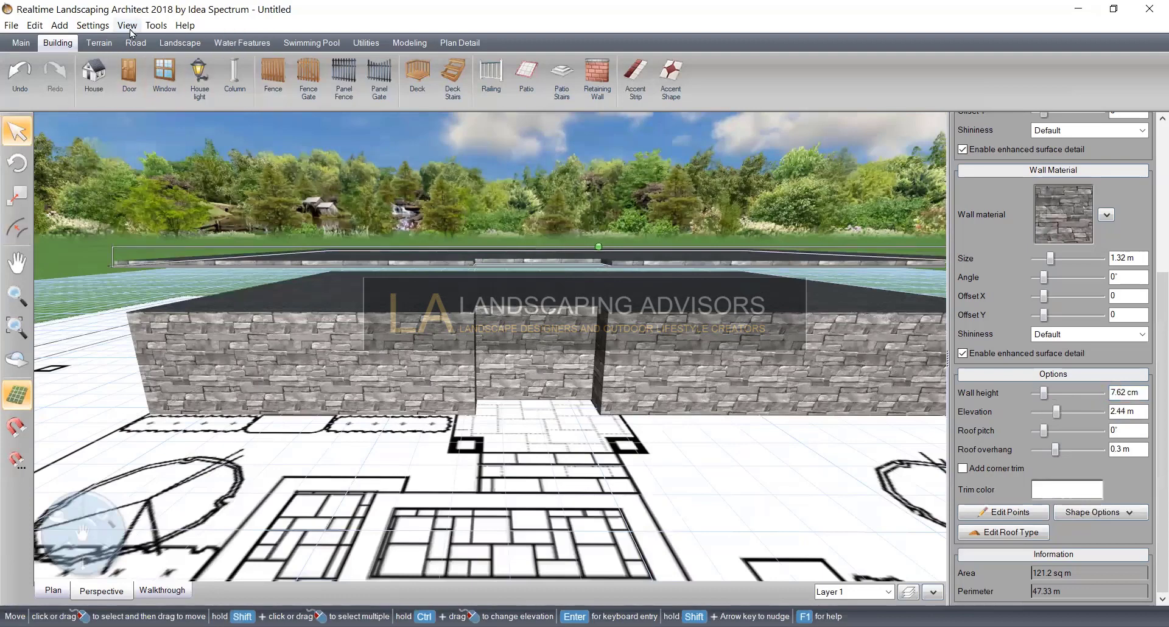
Switch the program's measurement units from Metric to English
click(93, 24)
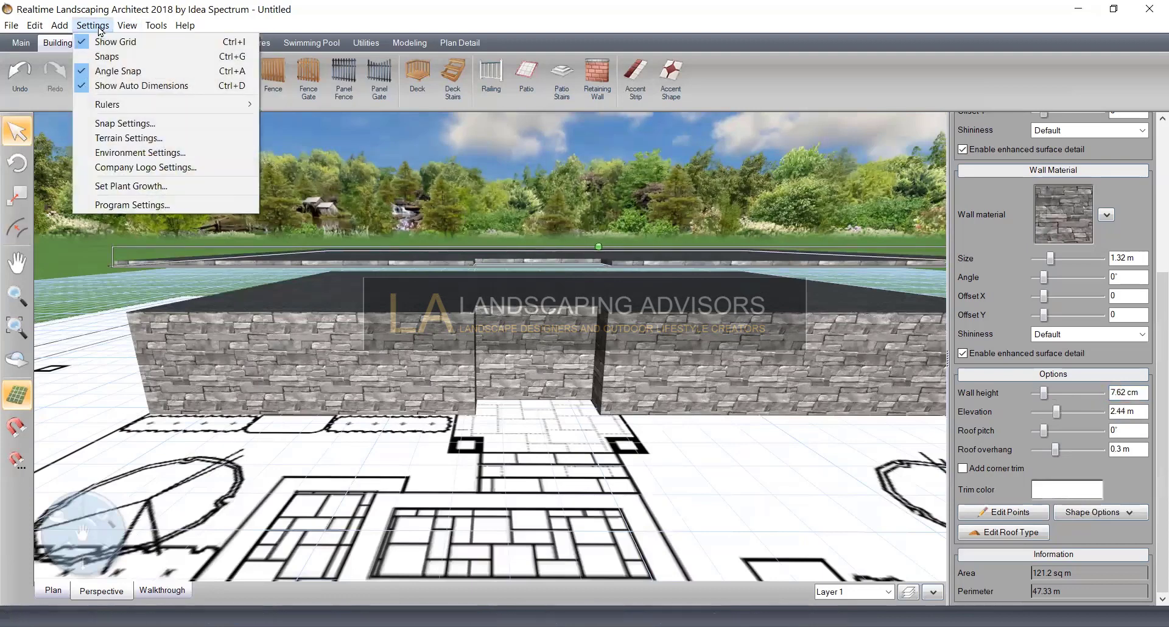
click(130, 206)
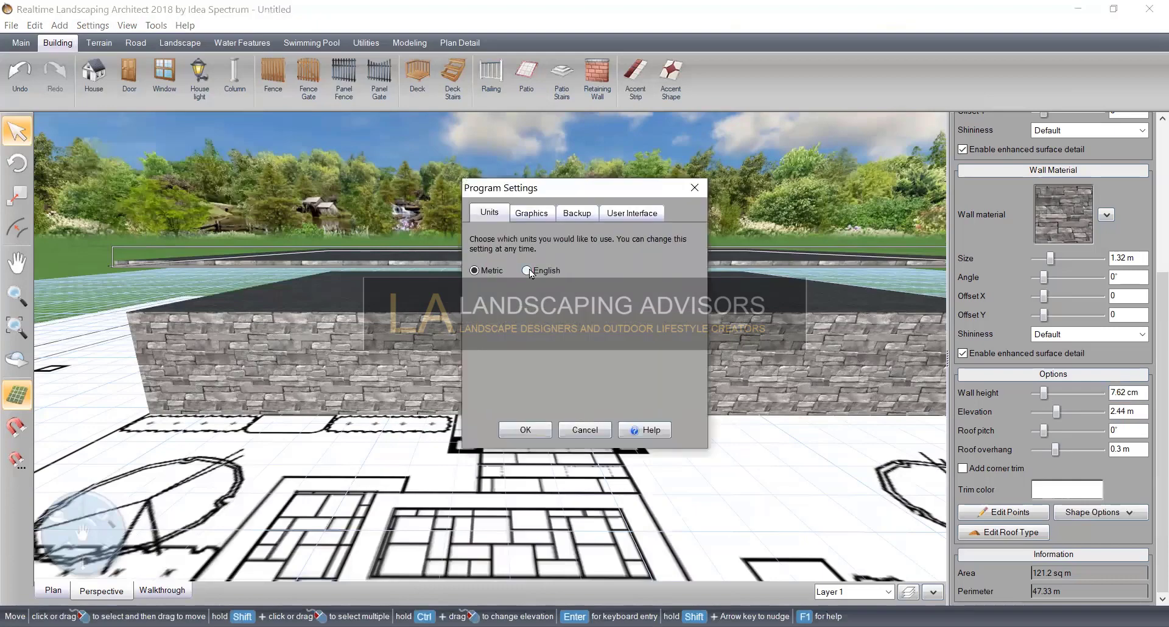
click(527, 271)
click(525, 430)
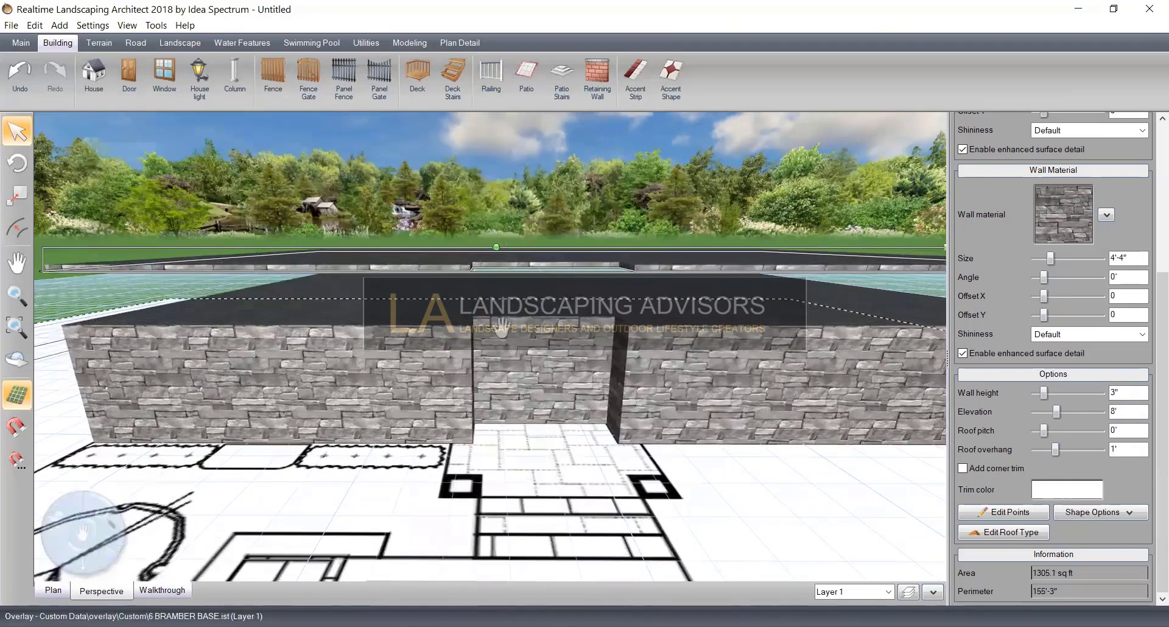
Lower the cap slab's elevation to 6'-3" and apply the Concrete3 material to its walls
middle_drag(502, 328, 547, 484)
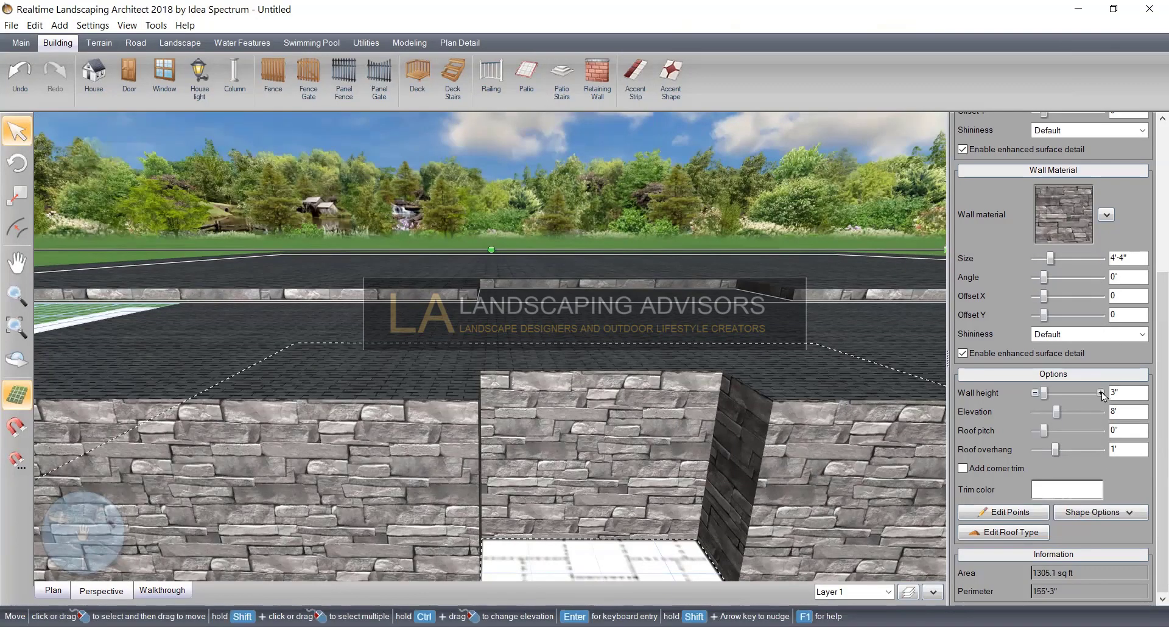
click(1037, 413)
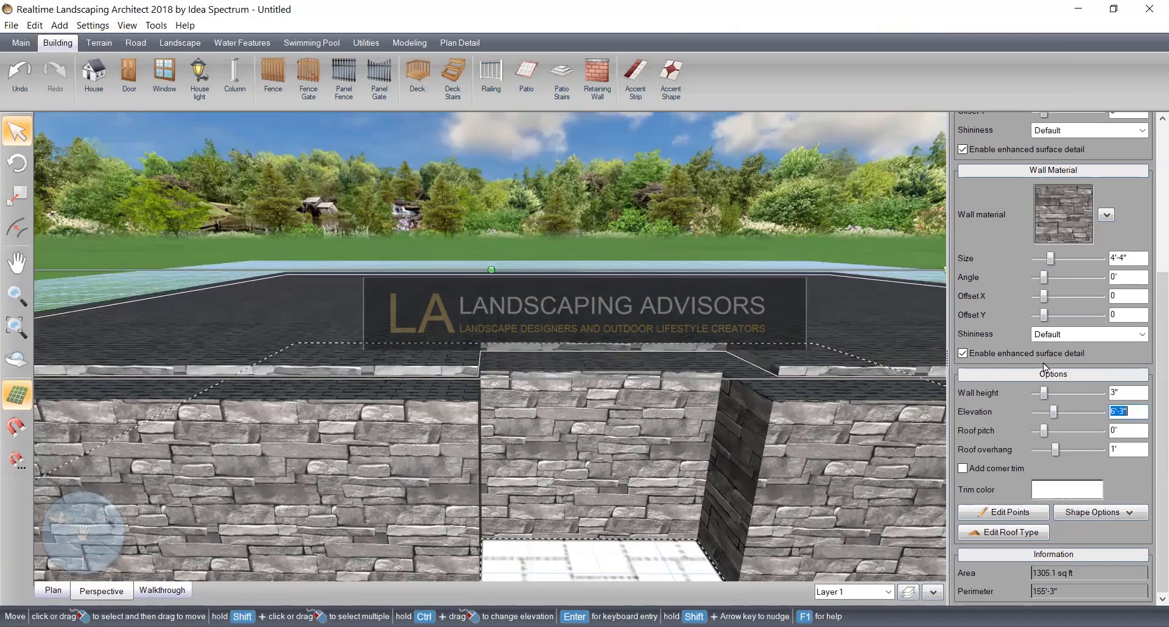
click(1052, 227)
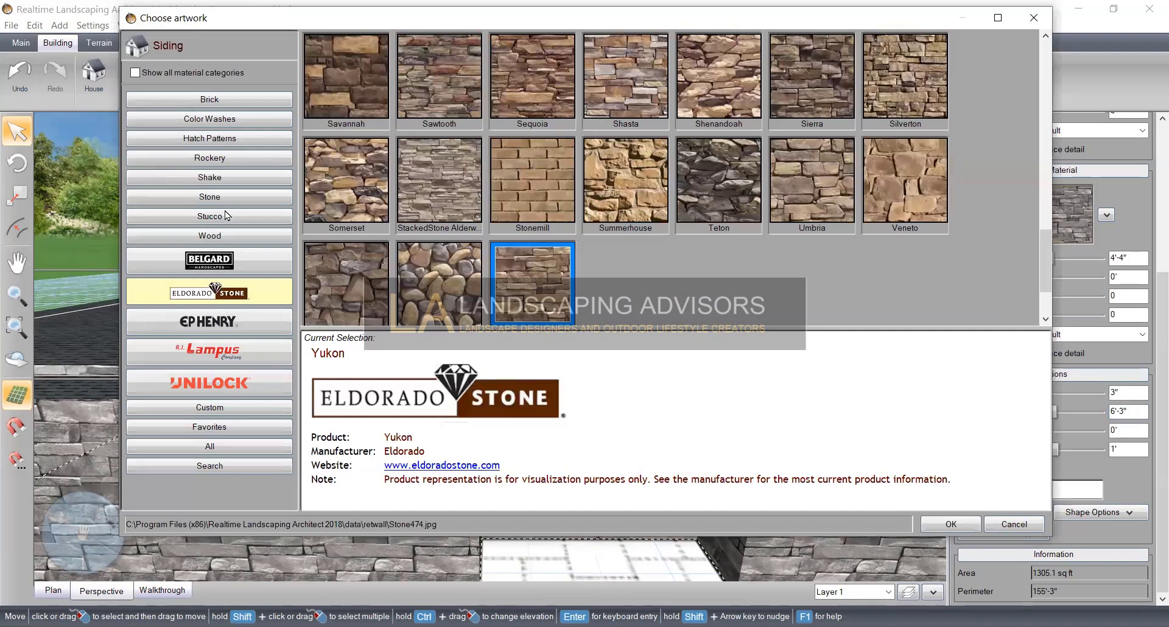
click(160, 73)
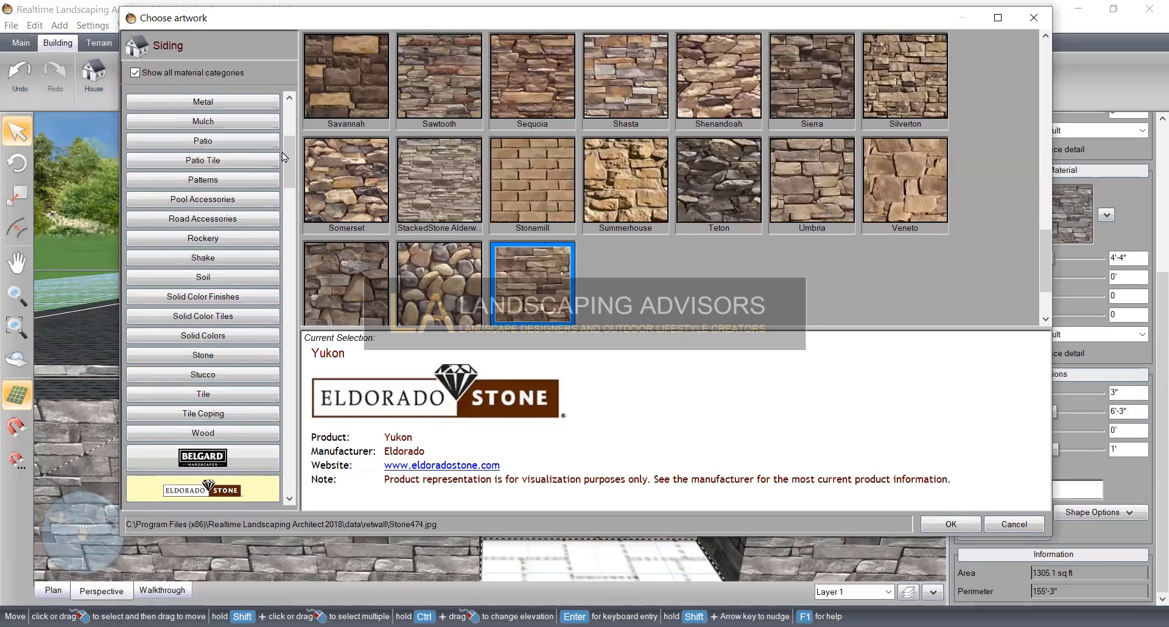
drag(290, 159, 291, 79)
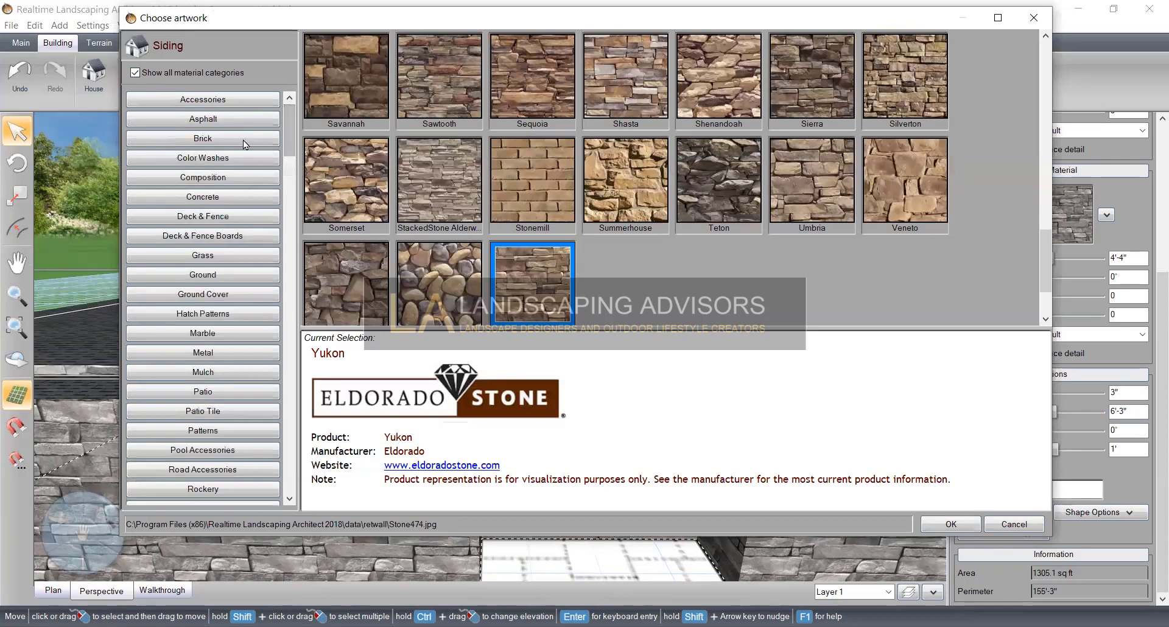
click(239, 197)
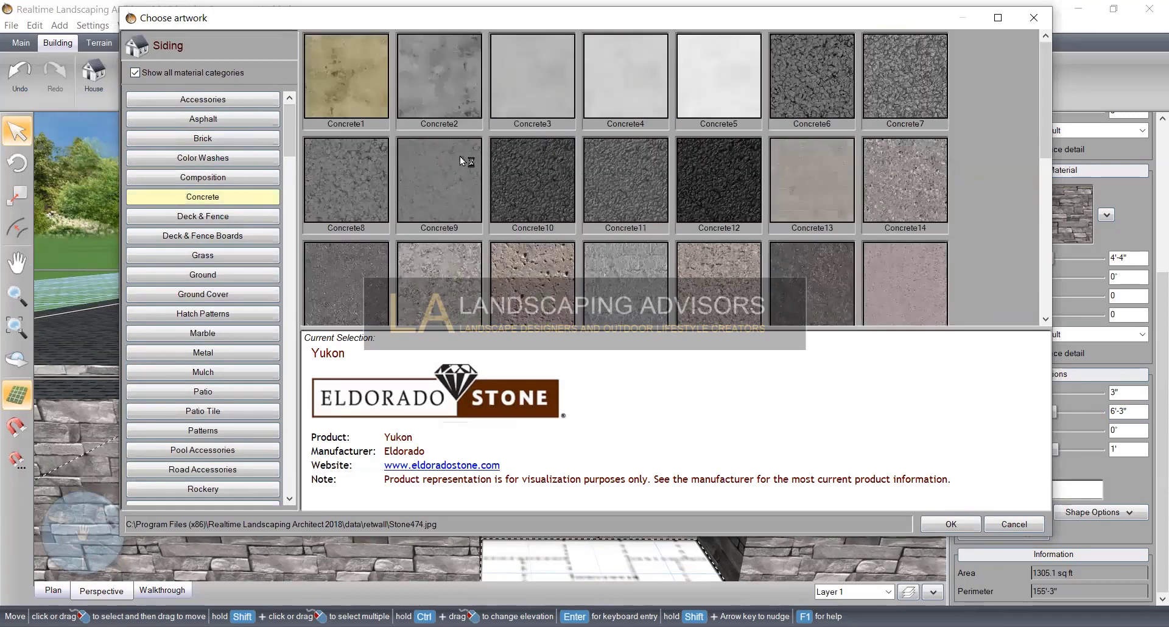
click(523, 59)
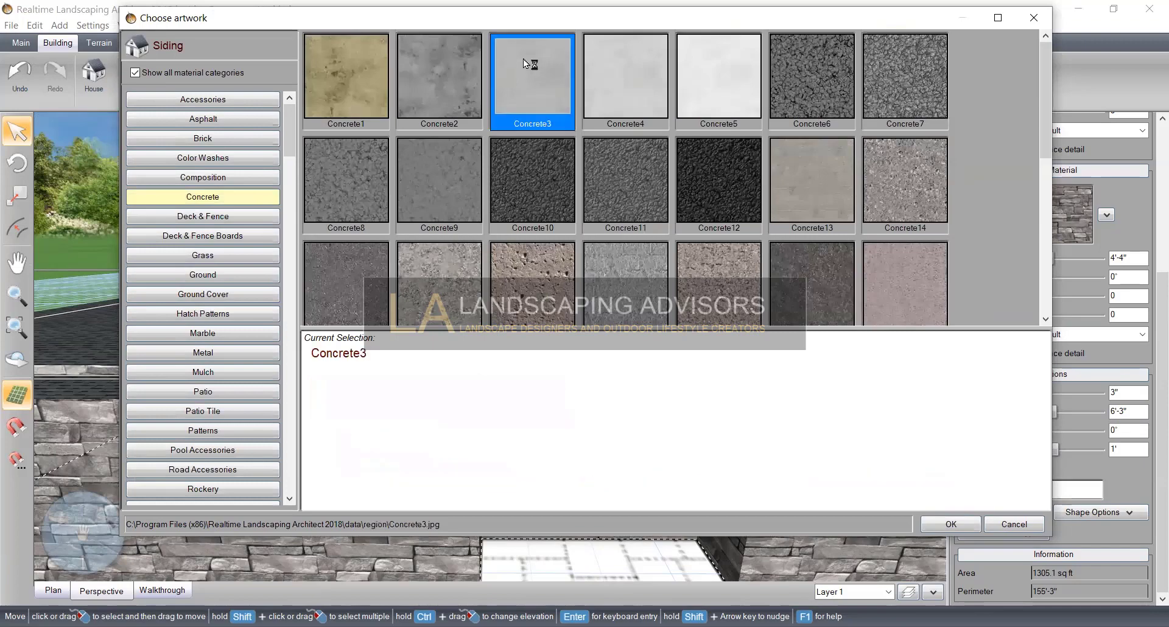
click(950, 524)
Edit the cap slab's points, moving the two ends of the 17'-11" front edge together slightly outward past the stone wall
drag(566, 376, 566, 402)
click(1008, 515)
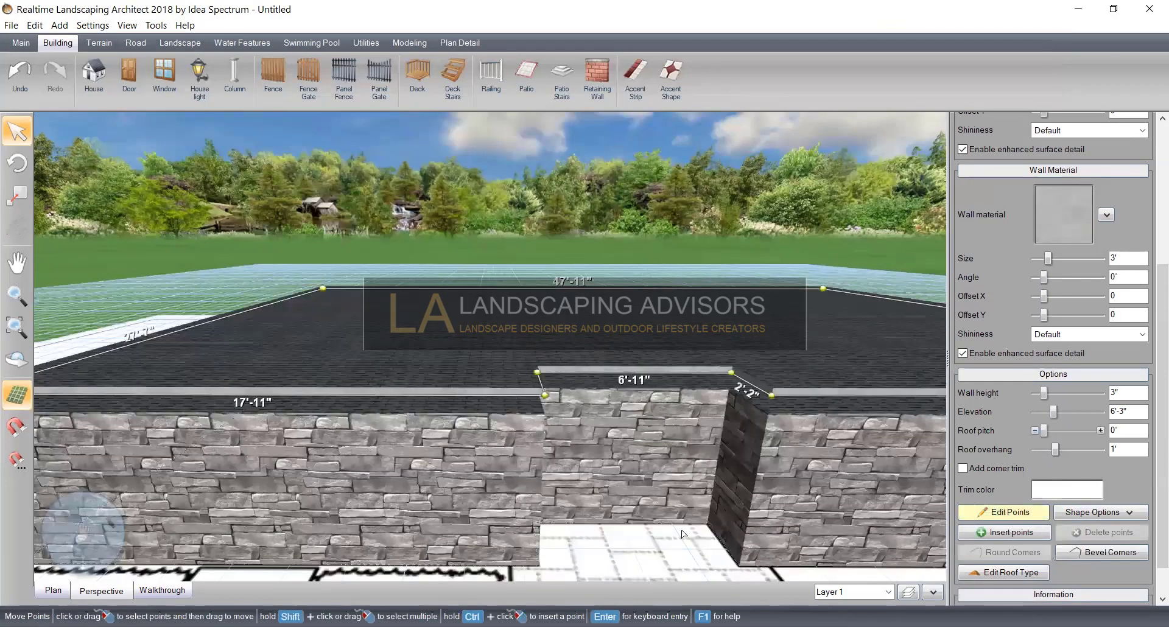
scroll(572, 433, down, 3)
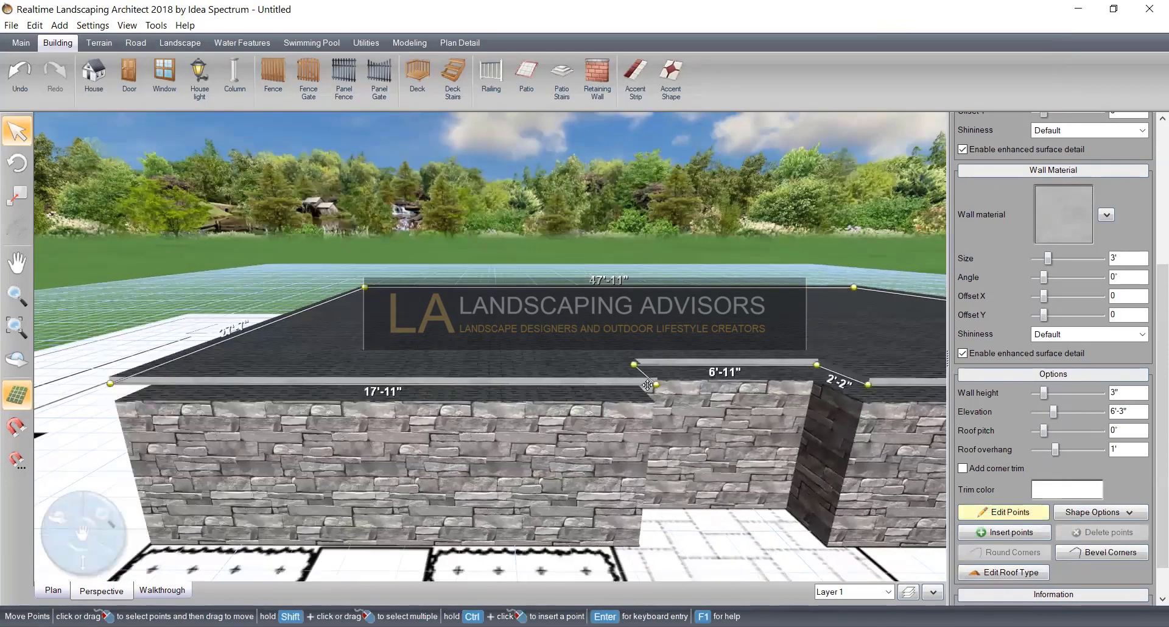
click(653, 384)
shift+click(109, 383)
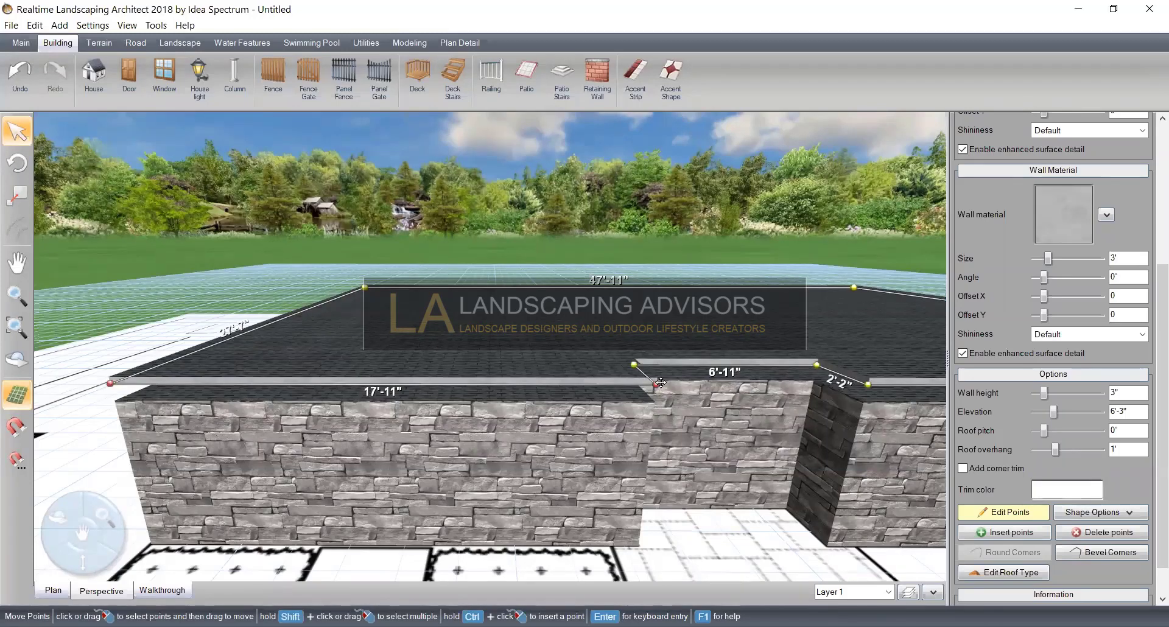
middle_drag(660, 383, 642, 444)
middle_drag(669, 304, 554, 443)
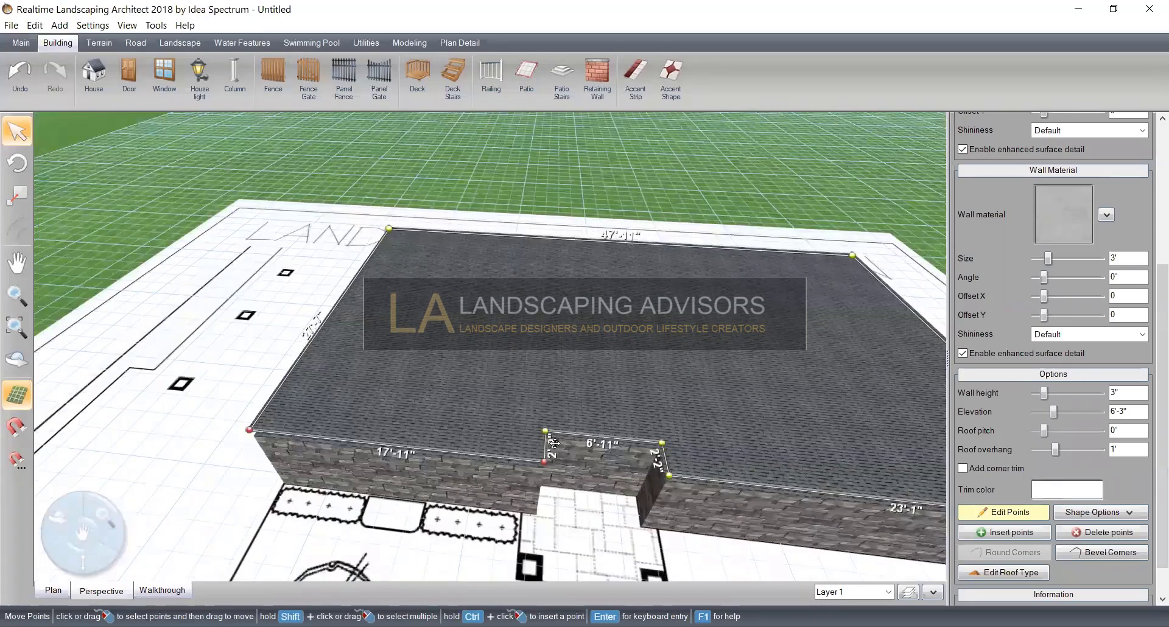
scroll(554, 443, up, 3)
right_drag(554, 444, 653, 485)
middle_drag(605, 499, 640, 530)
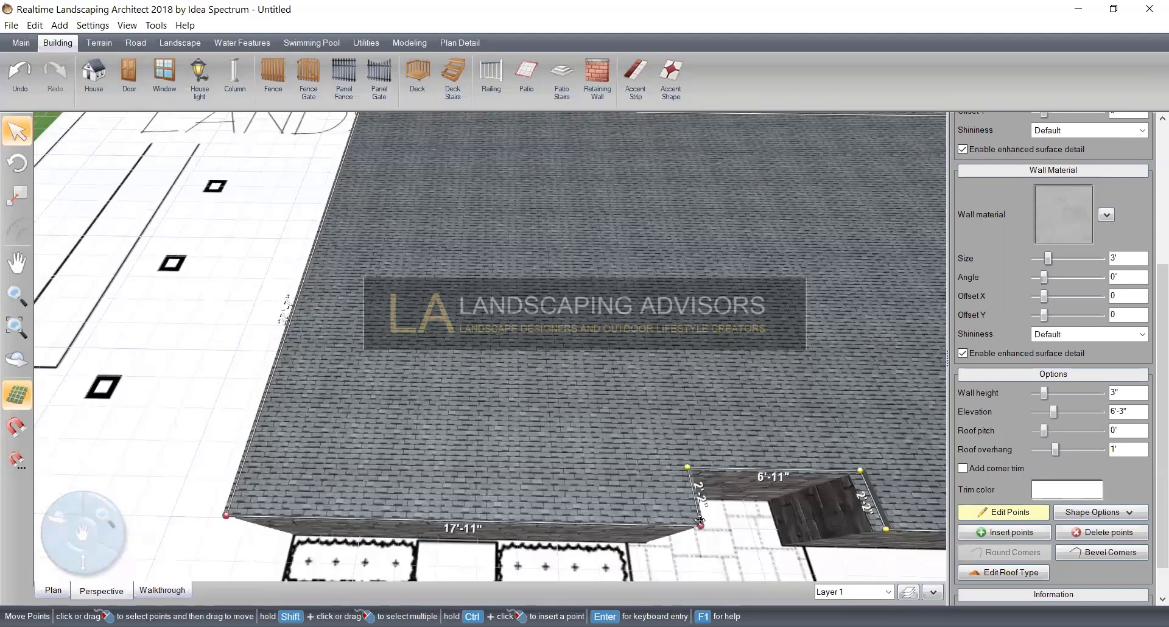
drag(702, 522, 702, 529)
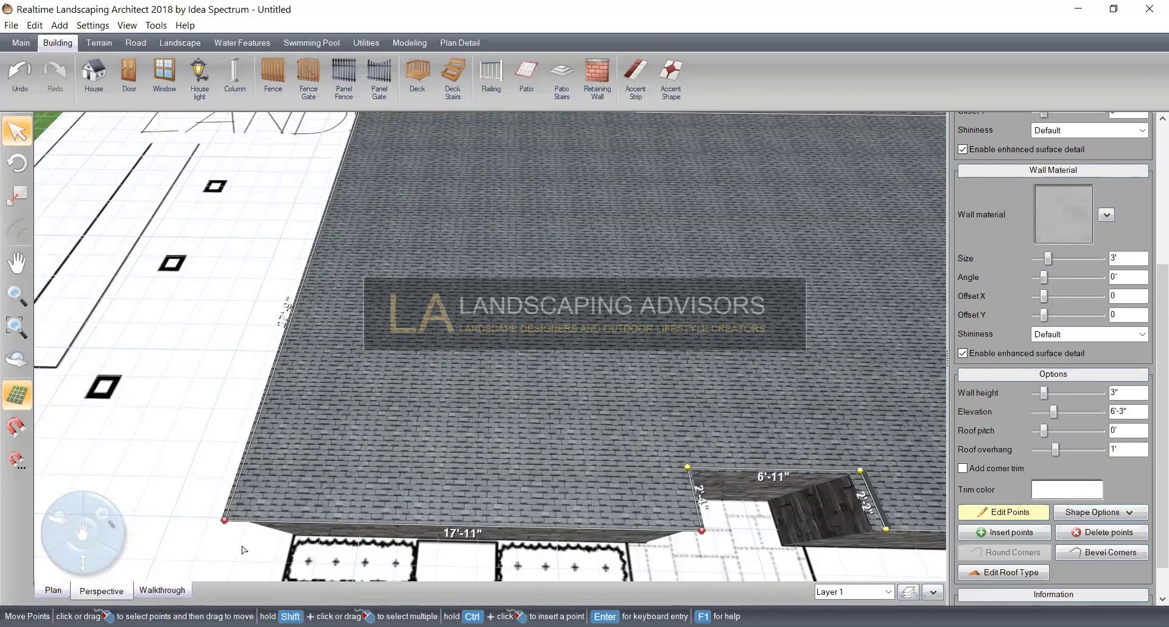
Move the two corner points of the 27'-9" side edge outward so the adjoining front edge is 18'-2" long
middle_drag(244, 550, 733, 443)
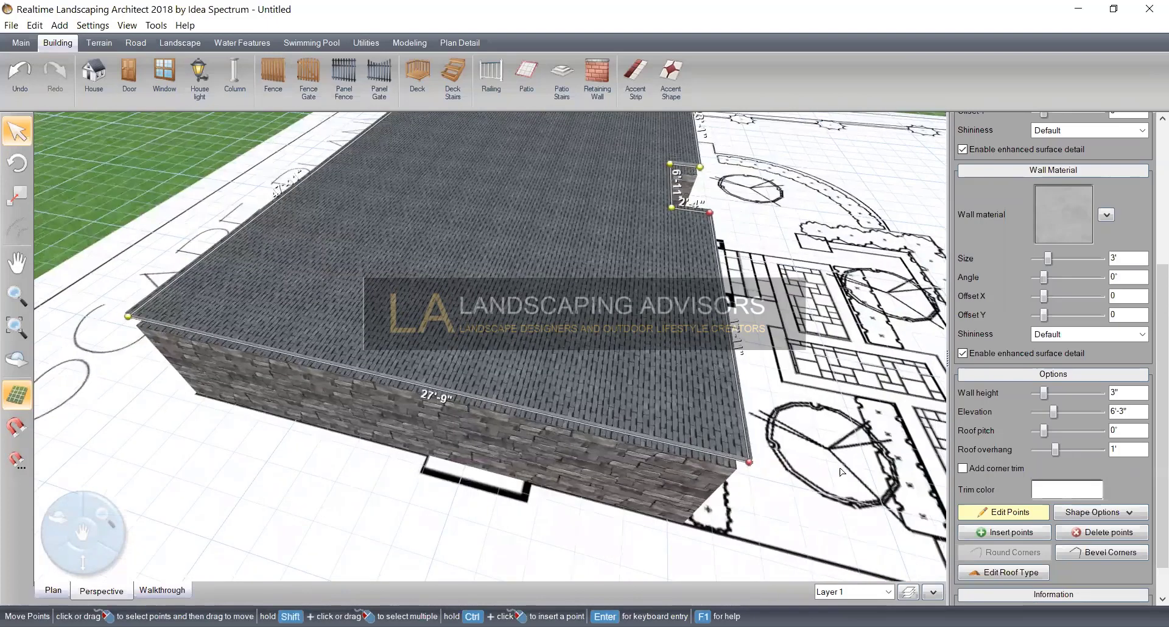
middle_drag(165, 319, 215, 311)
click(177, 309)
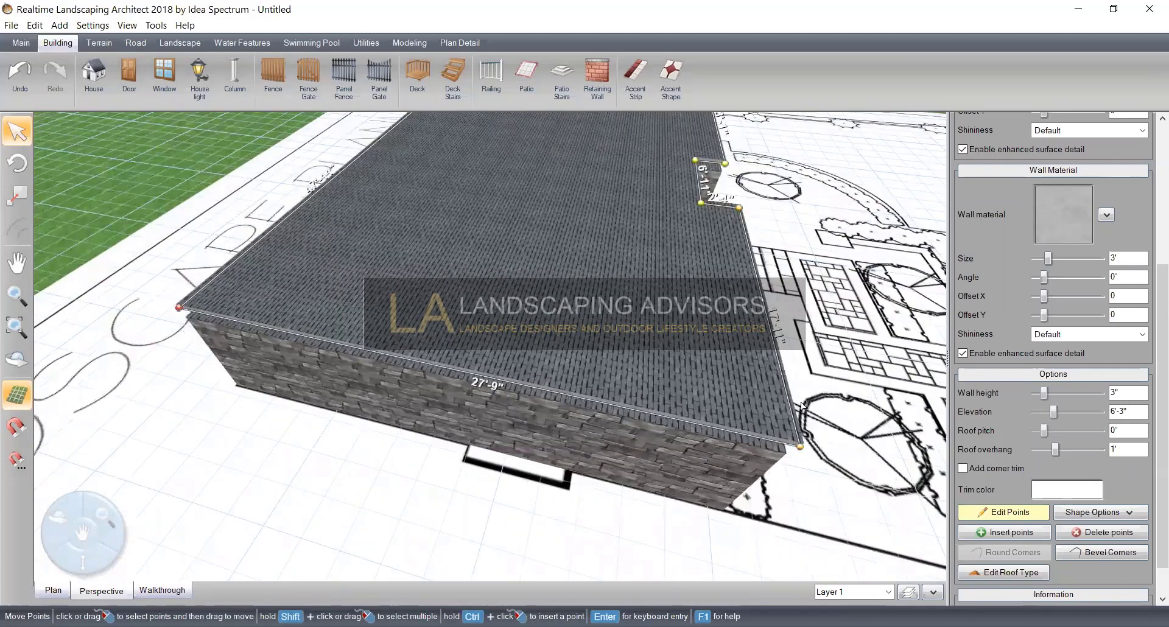
drag(802, 454, 804, 460)
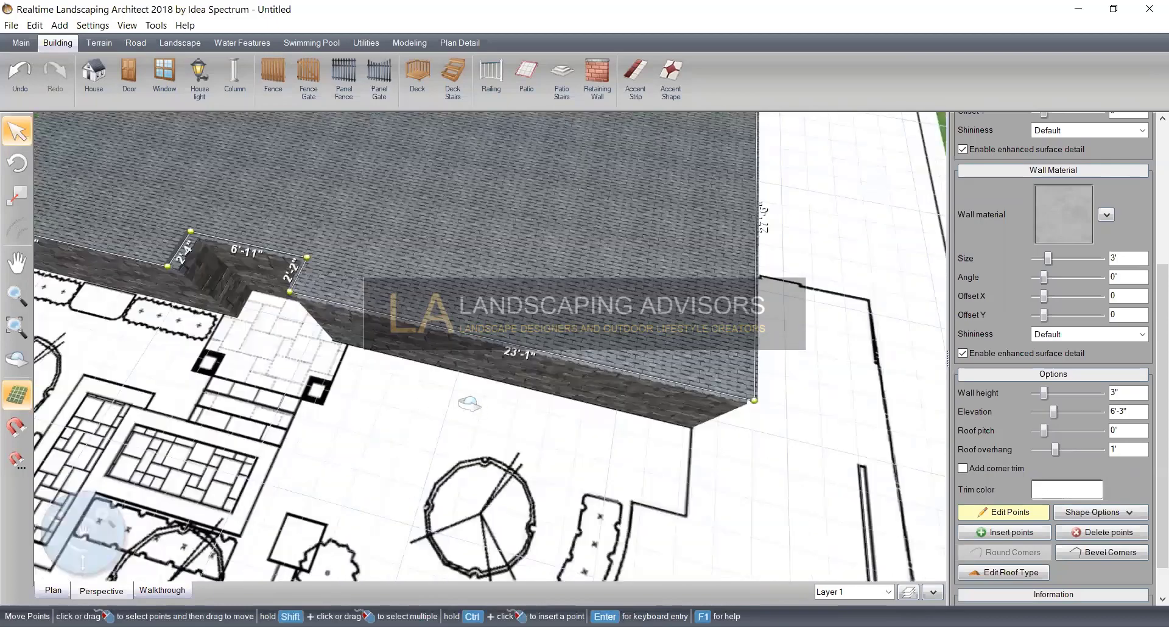
Move the 23'-1" front edge of the cap slab outward so its recess side is 2'-5" long, and finish editing points
middle_drag(469, 403, 440, 399)
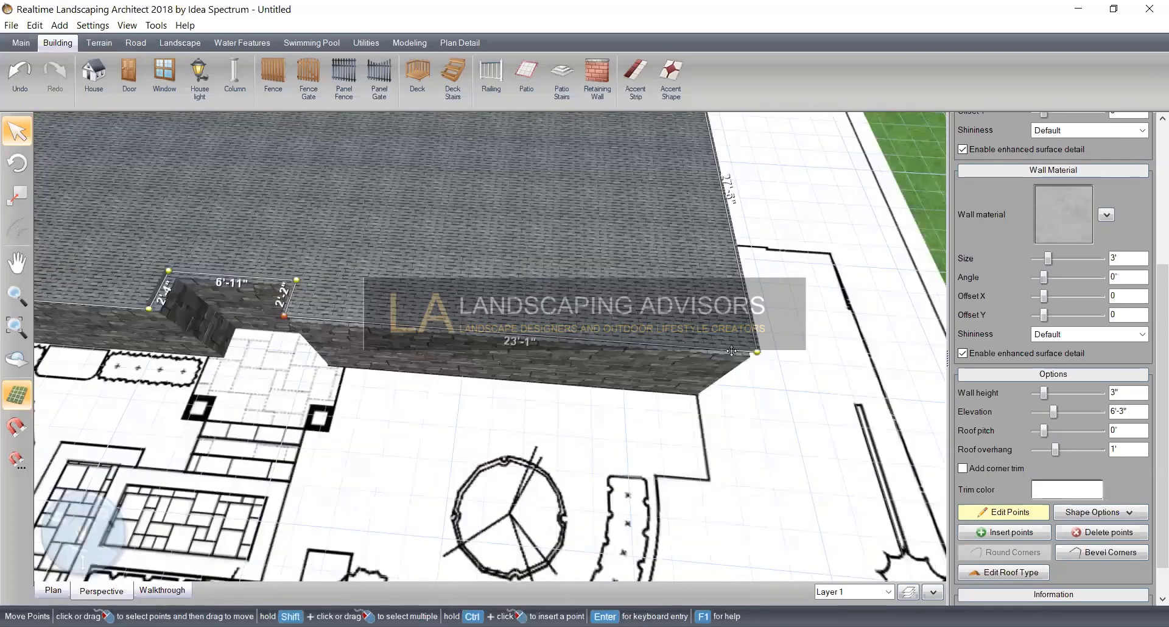
shift+click(757, 352)
scroll(731, 353, up, 2)
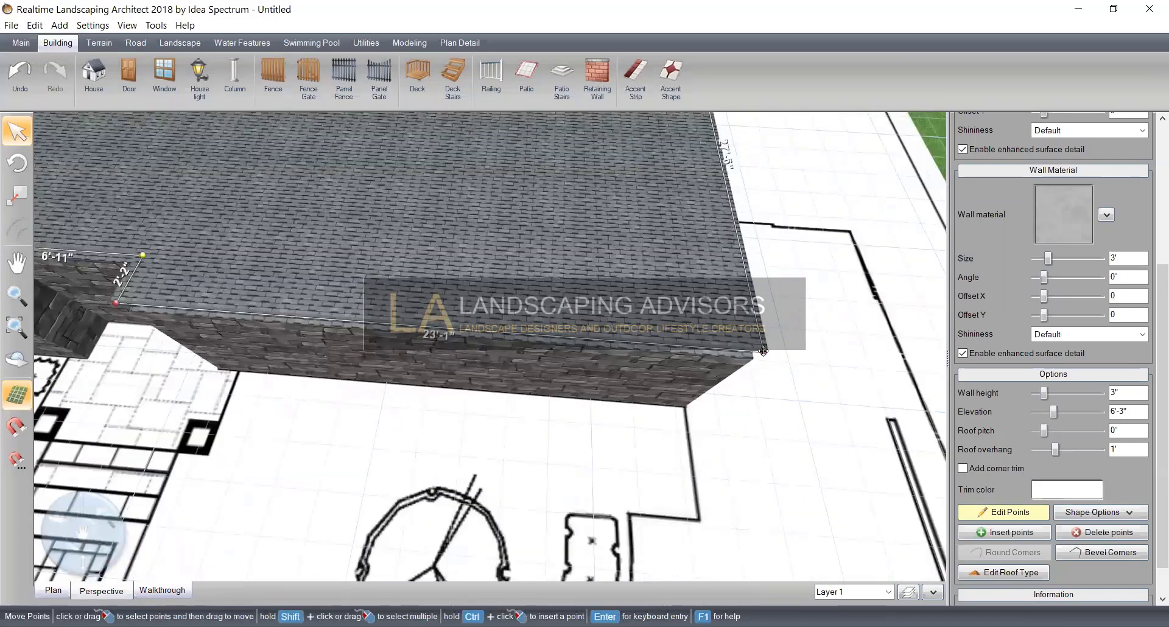
drag(762, 352, 762, 358)
middle_drag(799, 355, 755, 341)
middle_drag(485, 366, 898, 493)
middle_drag(595, 399, 582, 474)
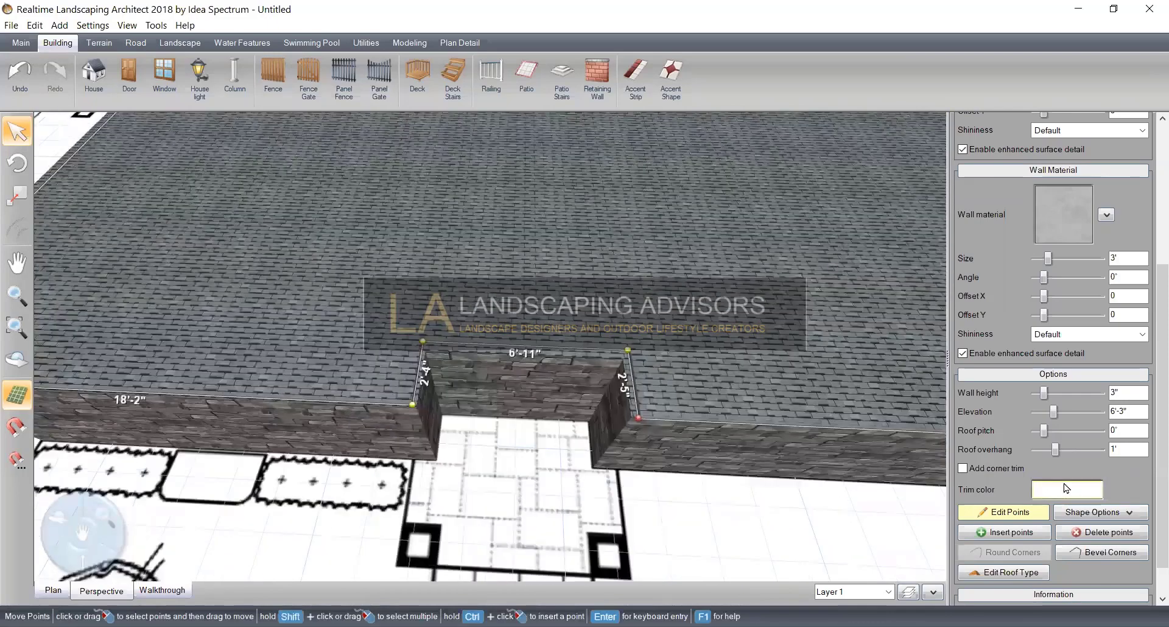
click(1003, 512)
Lower the cap slab to an elevation of 5'-8" so it sits on top of the stone walls, and check the corner
middle_drag(676, 438, 652, 421)
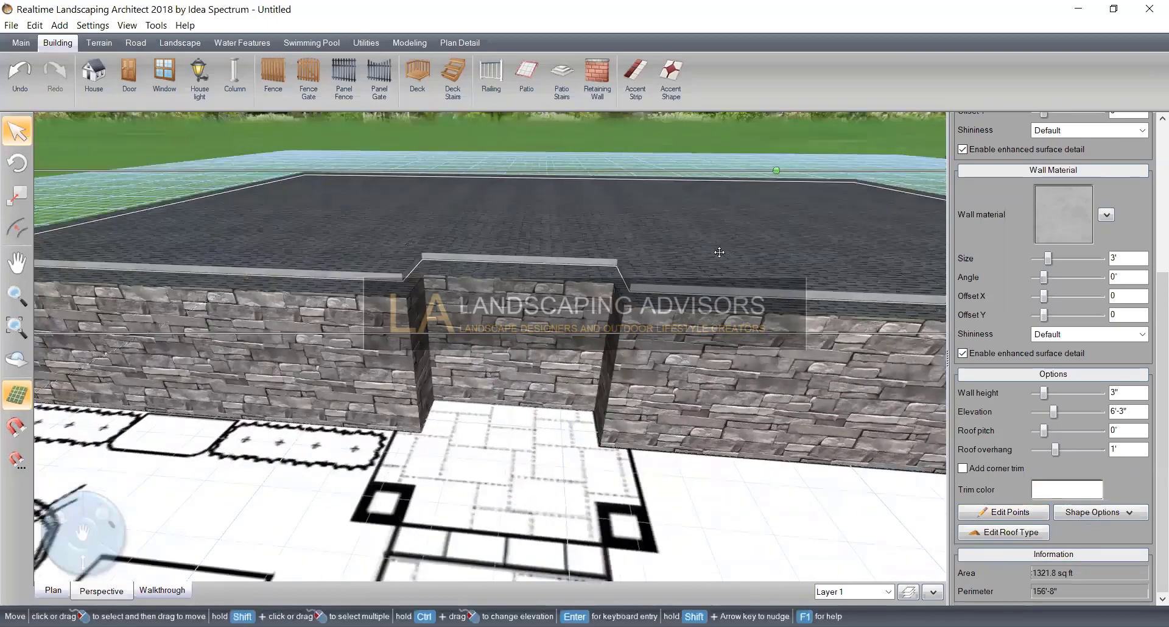
middle_drag(942, 469, 977, 449)
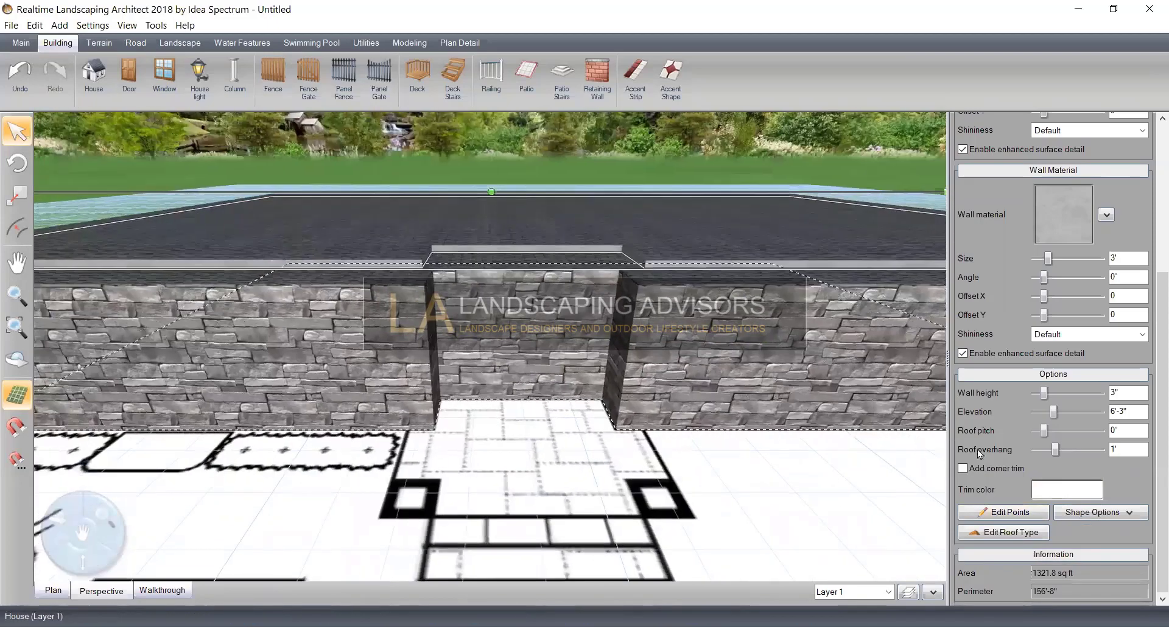
click(1035, 413)
click(1035, 413)
click(1035, 413)
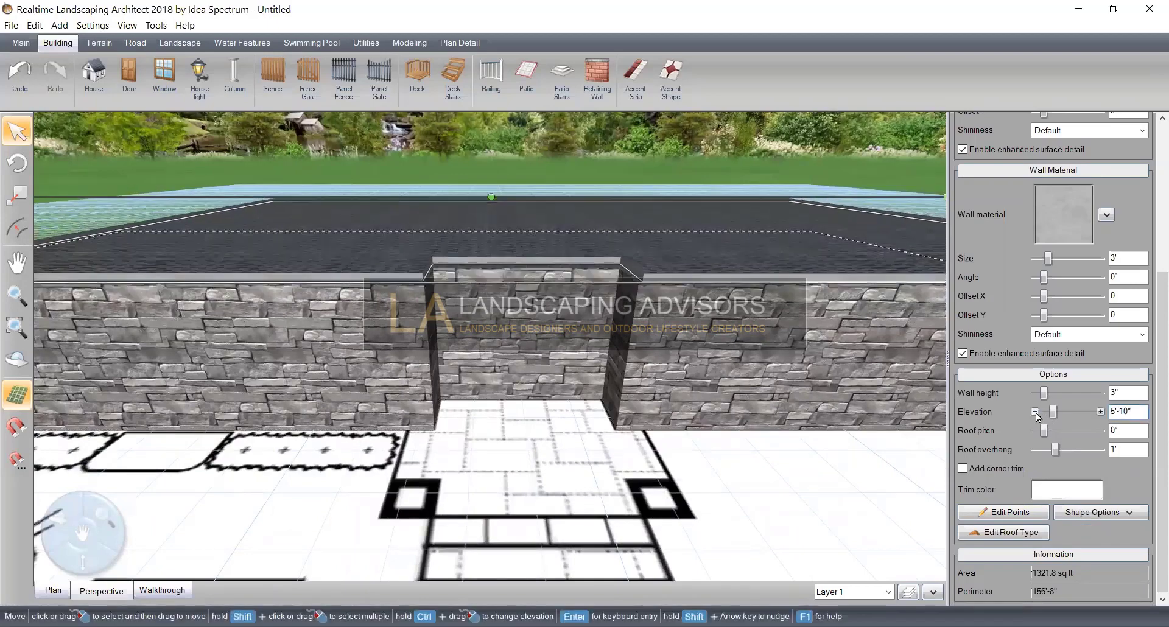
click(1035, 413)
middle_drag(752, 412, 3, 201)
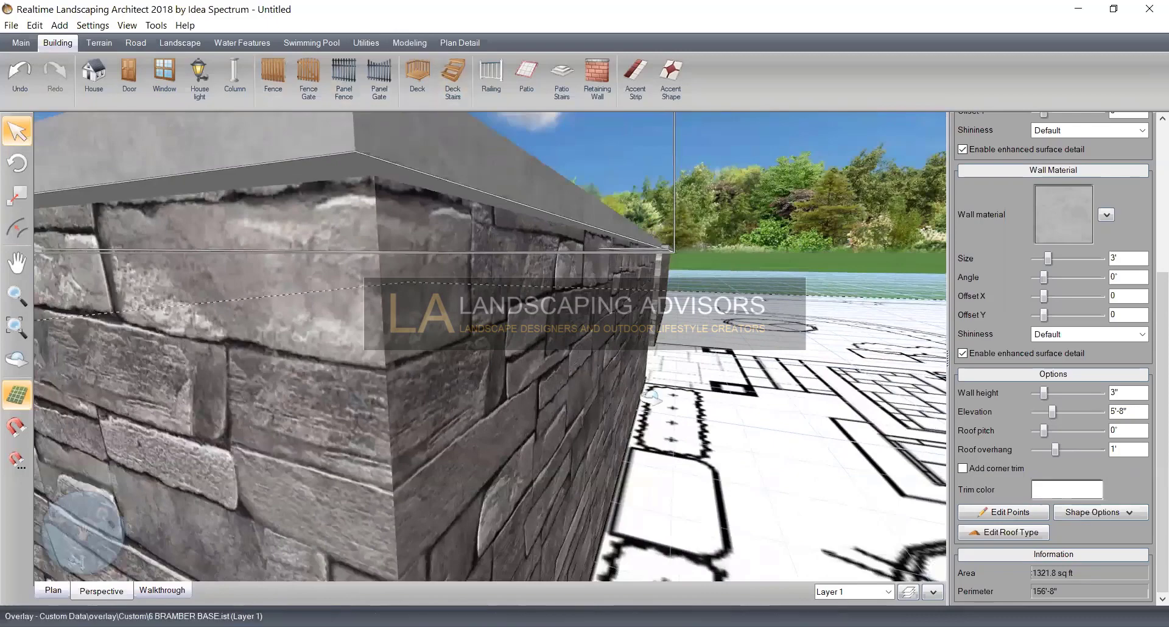
Copy the stone base house and paste the duplicate in place
middle_drag(664, 378, 517, 444)
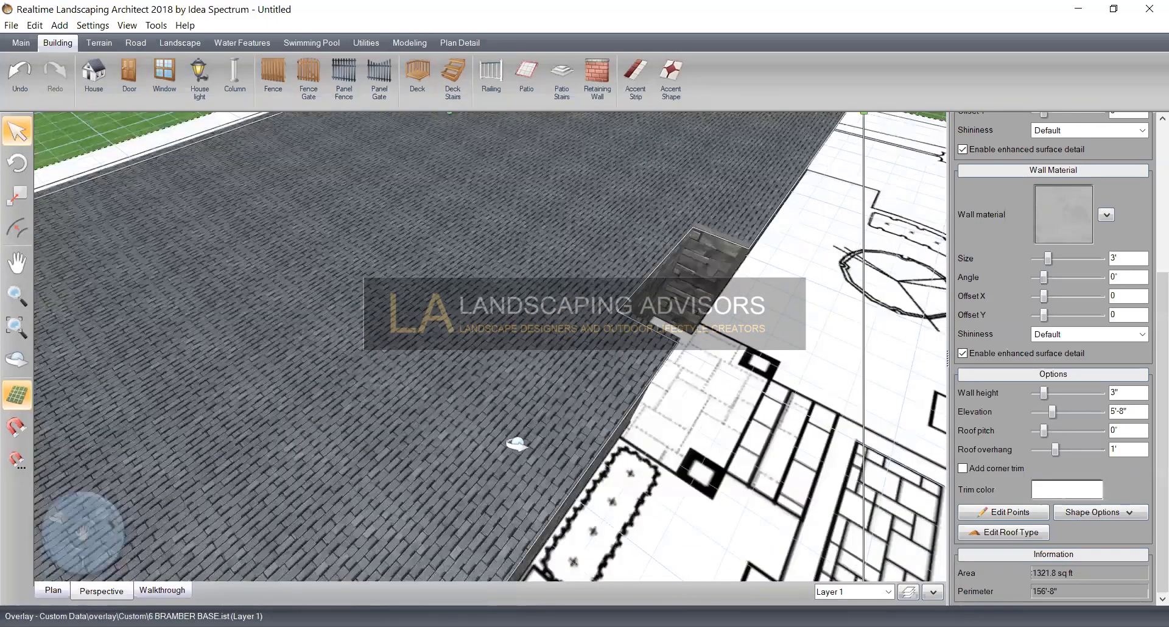
right_click(459, 463)
click(509, 121)
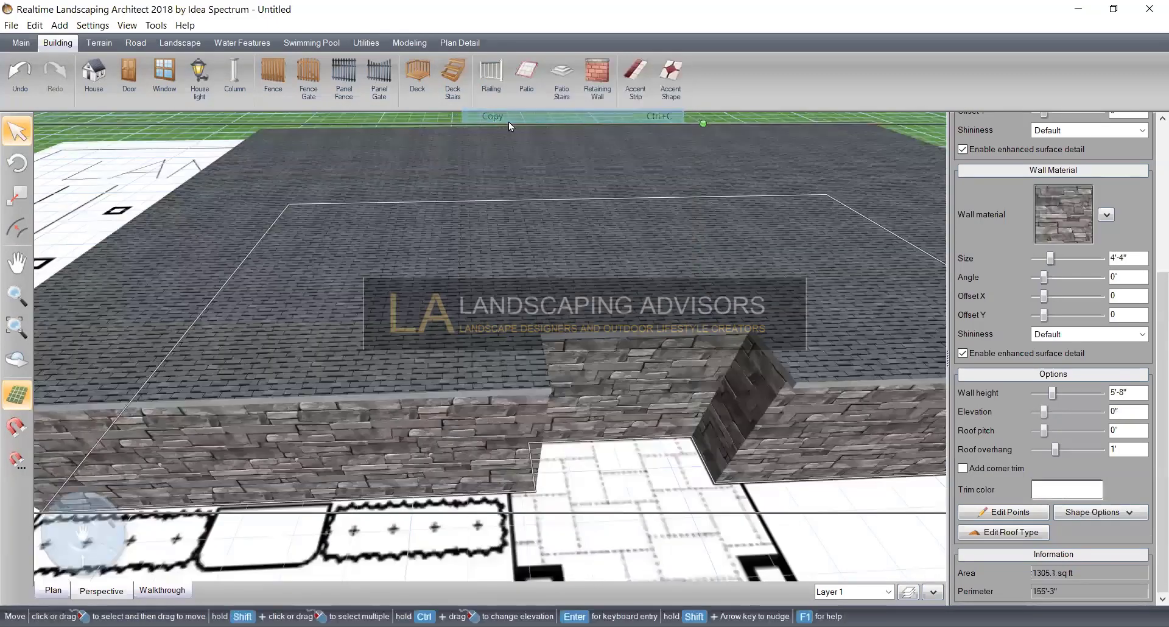
right_click(509, 121)
click(545, 208)
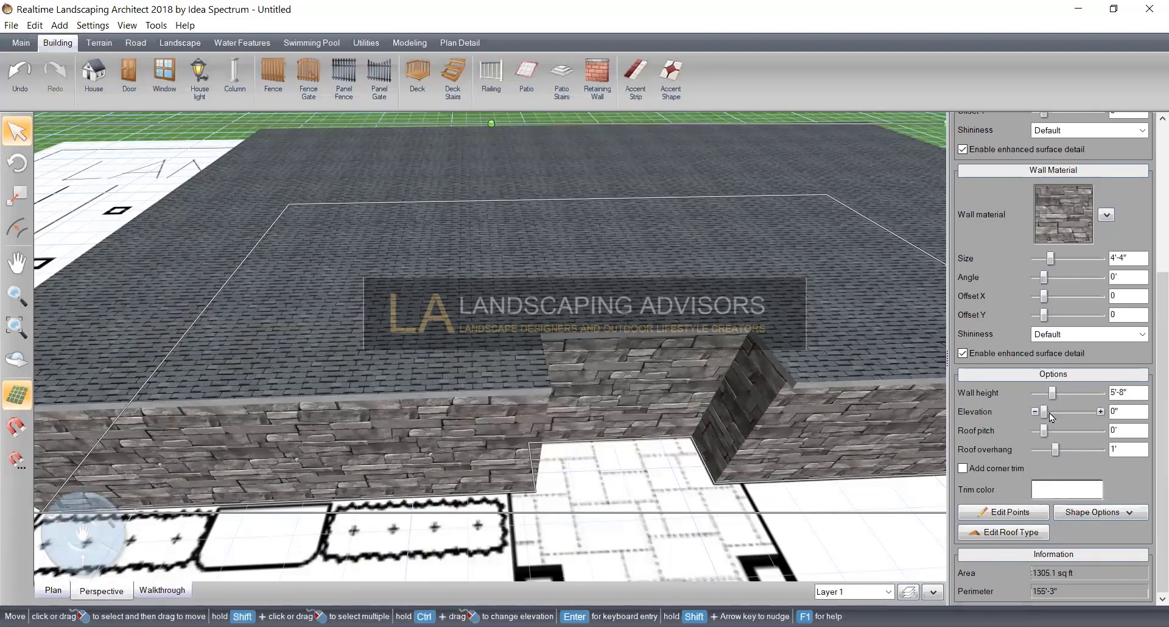
Raise the duplicated house to an elevation of 7'-7" above the stone base
drag(1045, 411, 1059, 410)
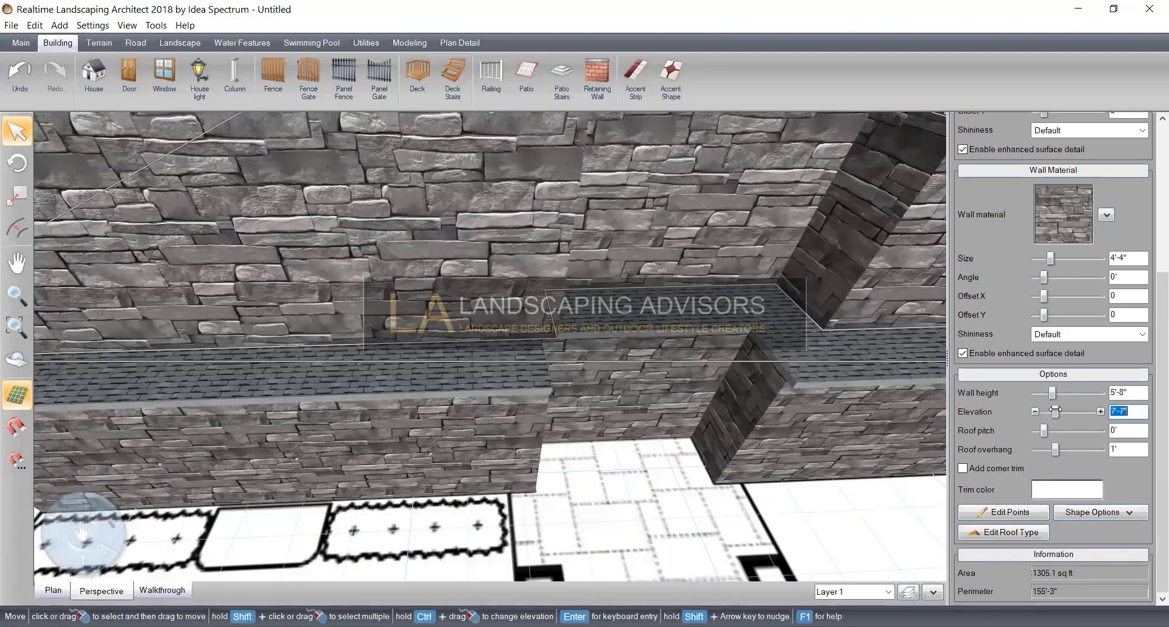
middle_drag(867, 450, 844, 310)
scroll(837, 396, down, 3)
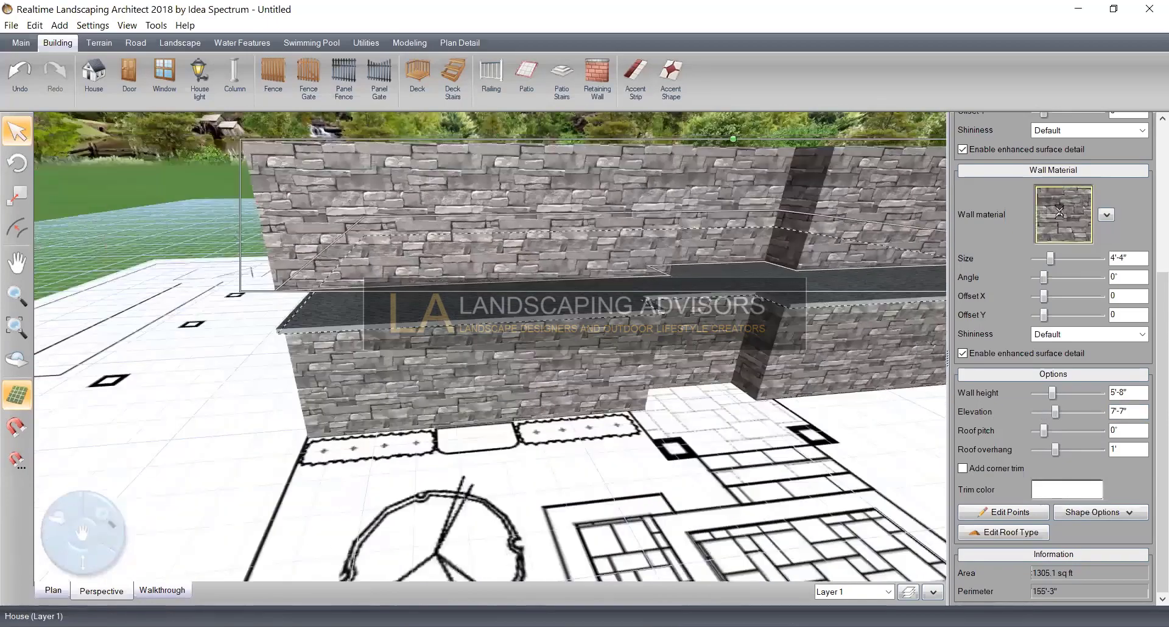
Change the raised house's wall material to the light grey stucco Wall184
click(1065, 214)
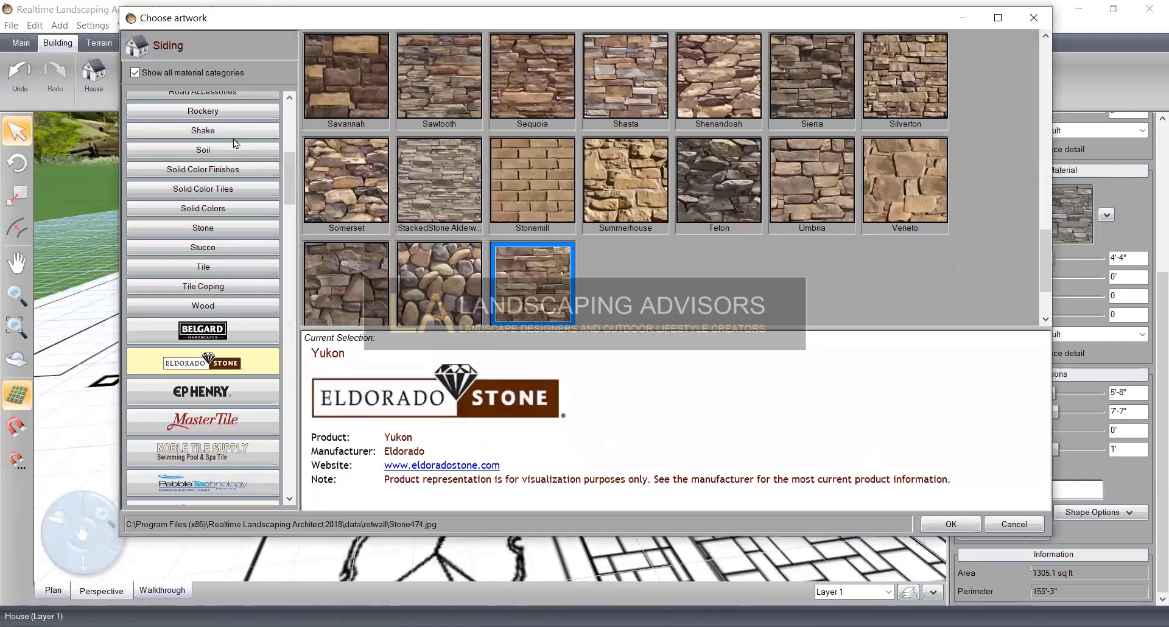
click(265, 248)
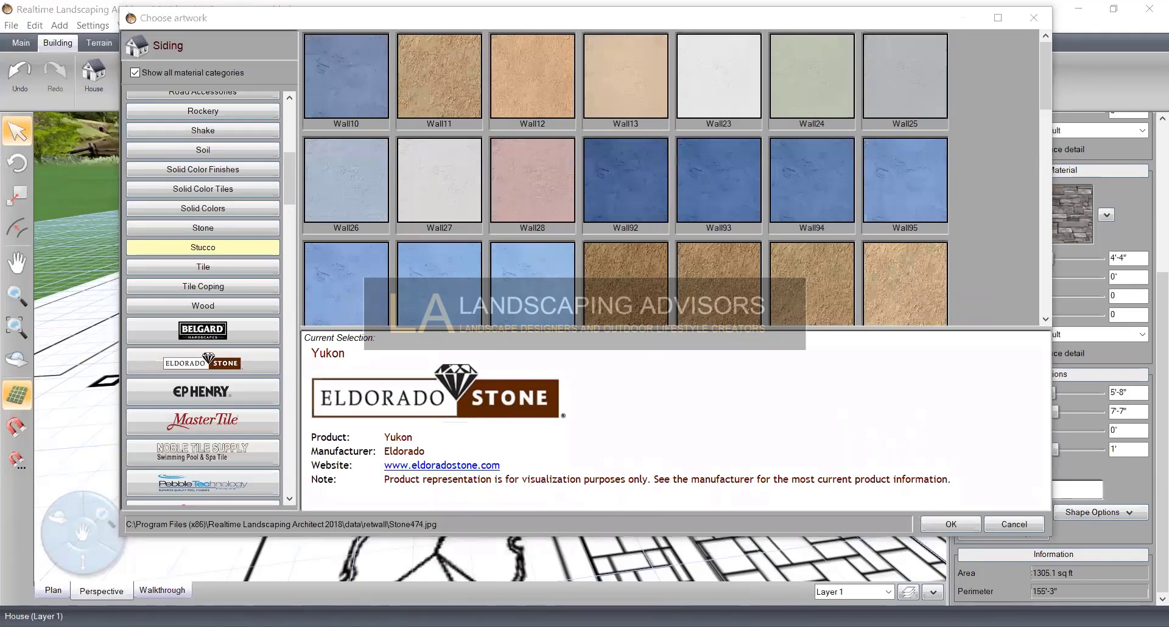
scroll(730, 211, up, 8)
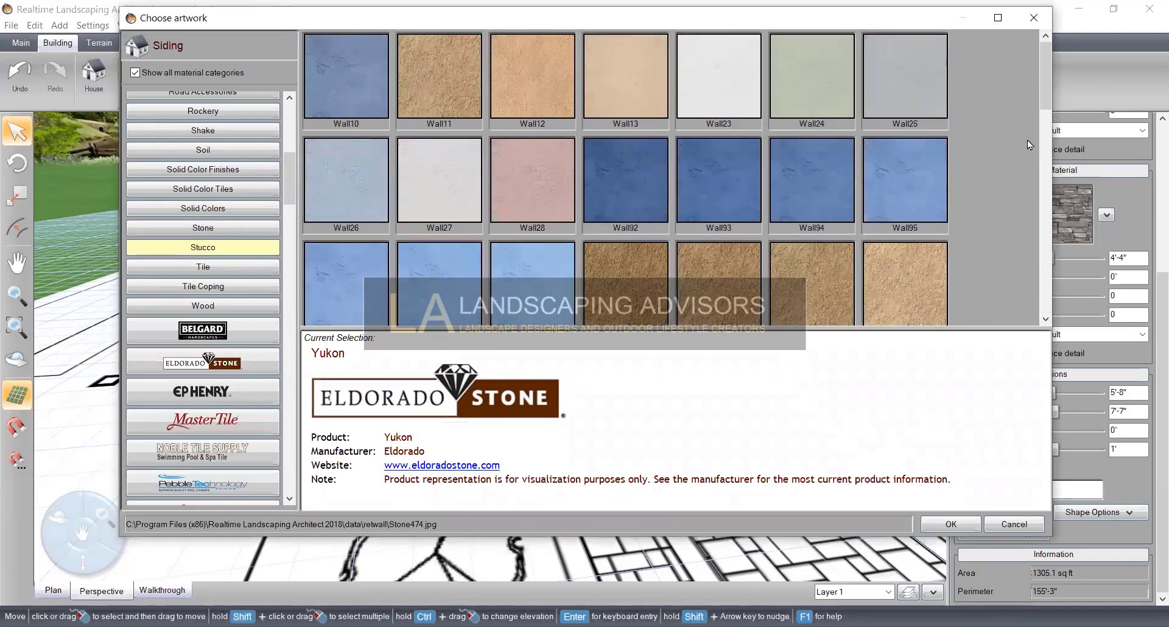
drag(1048, 65, 1043, 108)
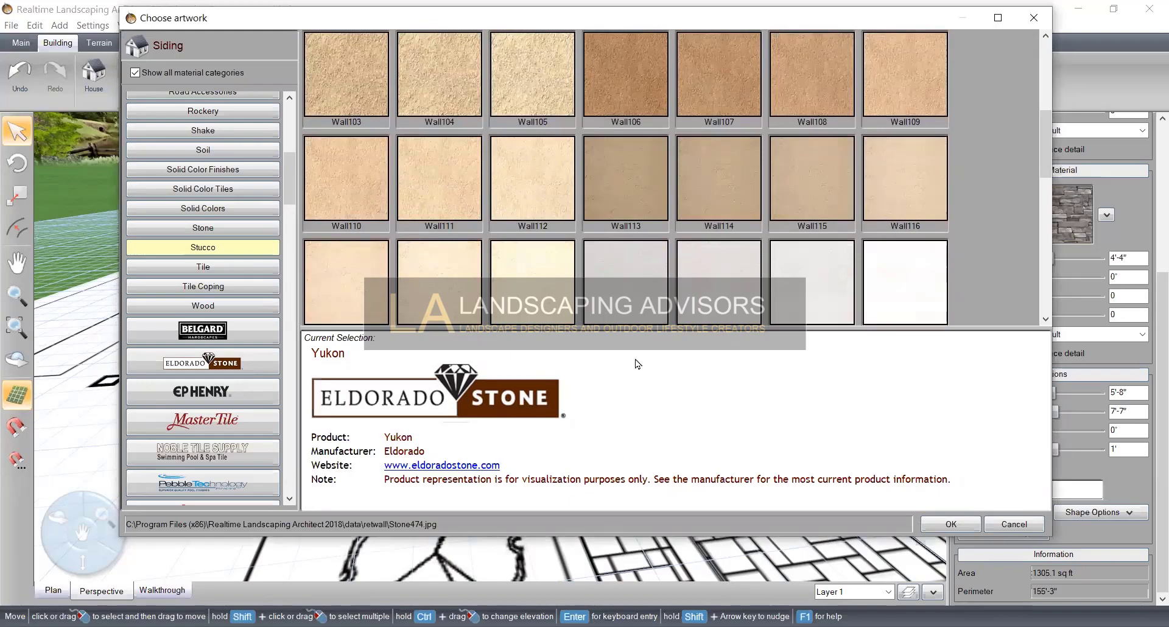
click(725, 302)
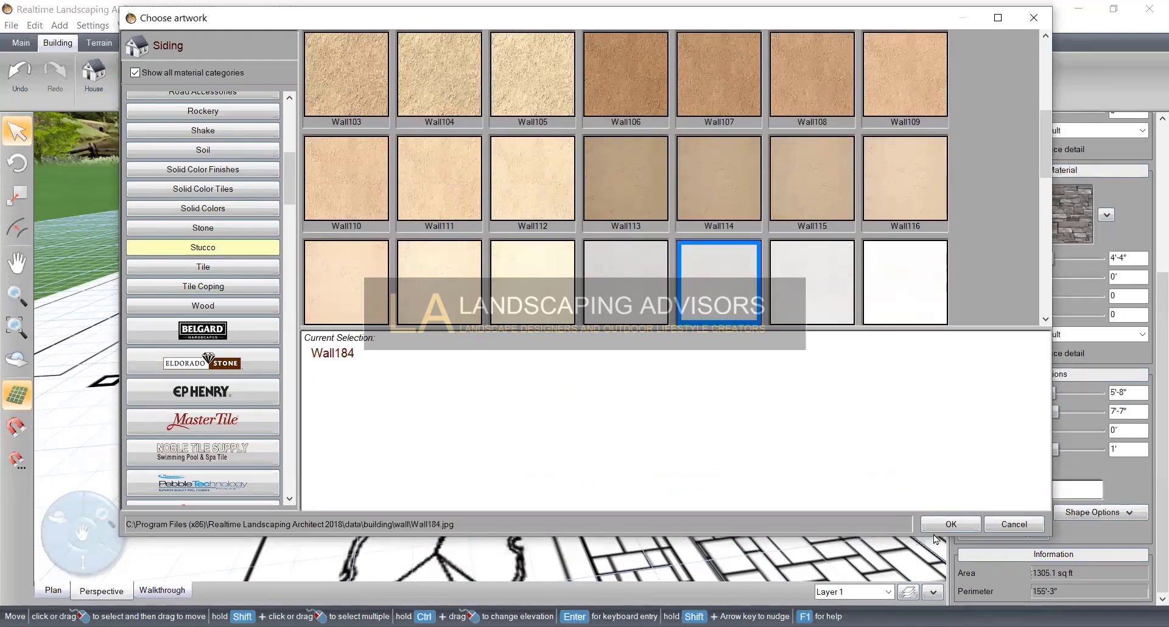
key(Return)
middle_drag(586, 384, 469, 387)
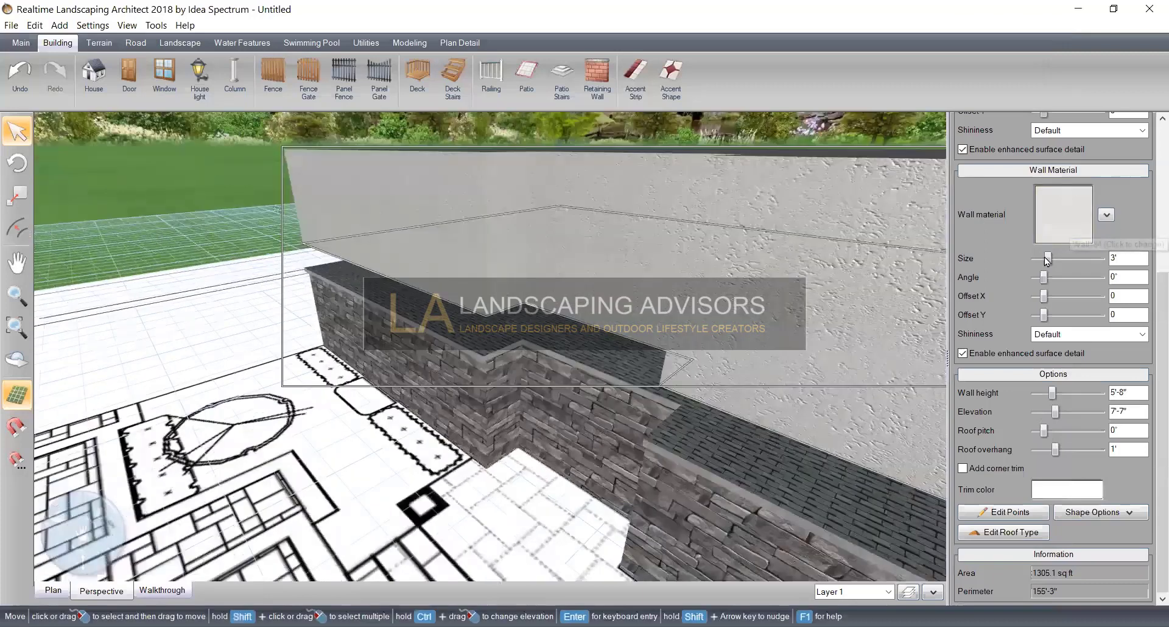
click(1106, 215)
click(1032, 277)
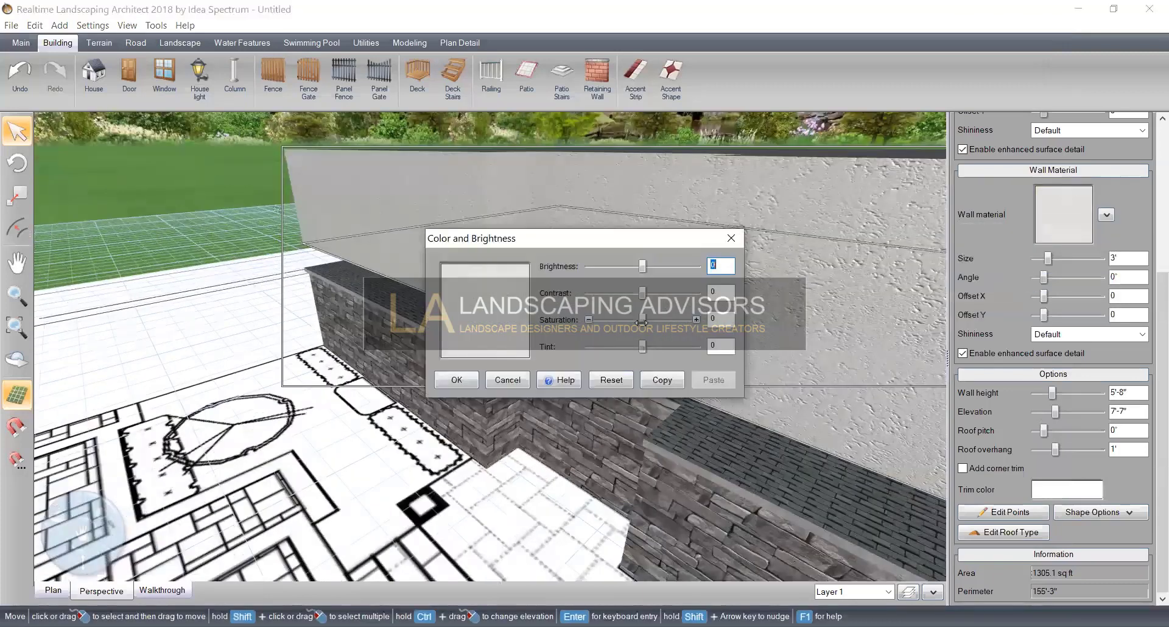
drag(643, 318, 655, 346)
click(507, 380)
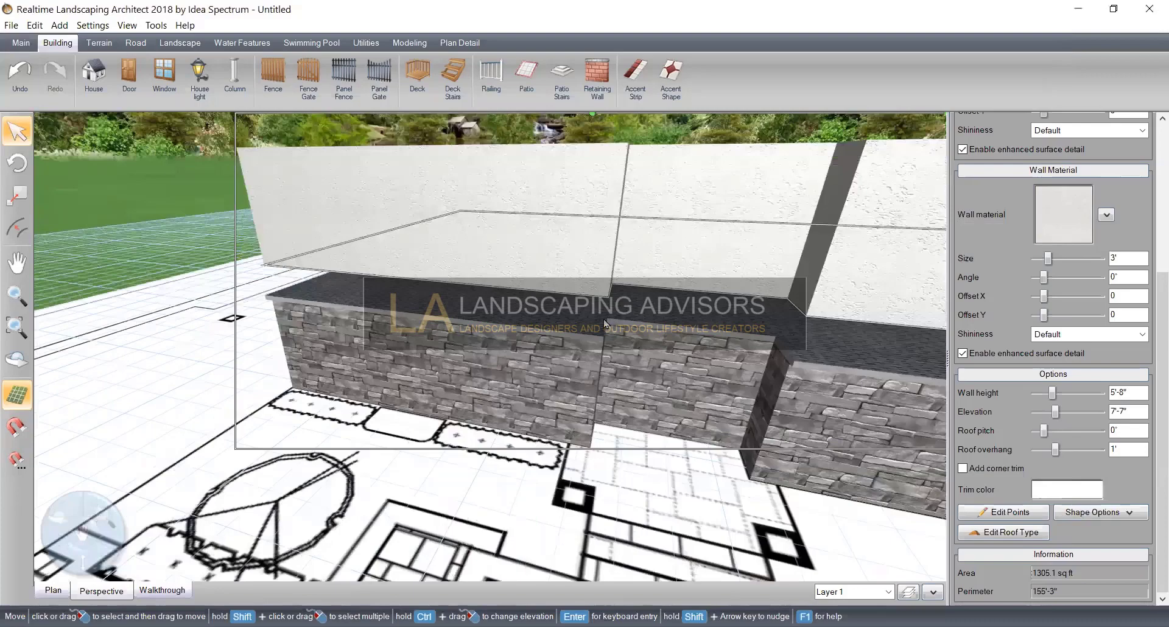
Reduce the wall height of the upper stucco house to 5'-2"
middle_drag(598, 317, 461, 306)
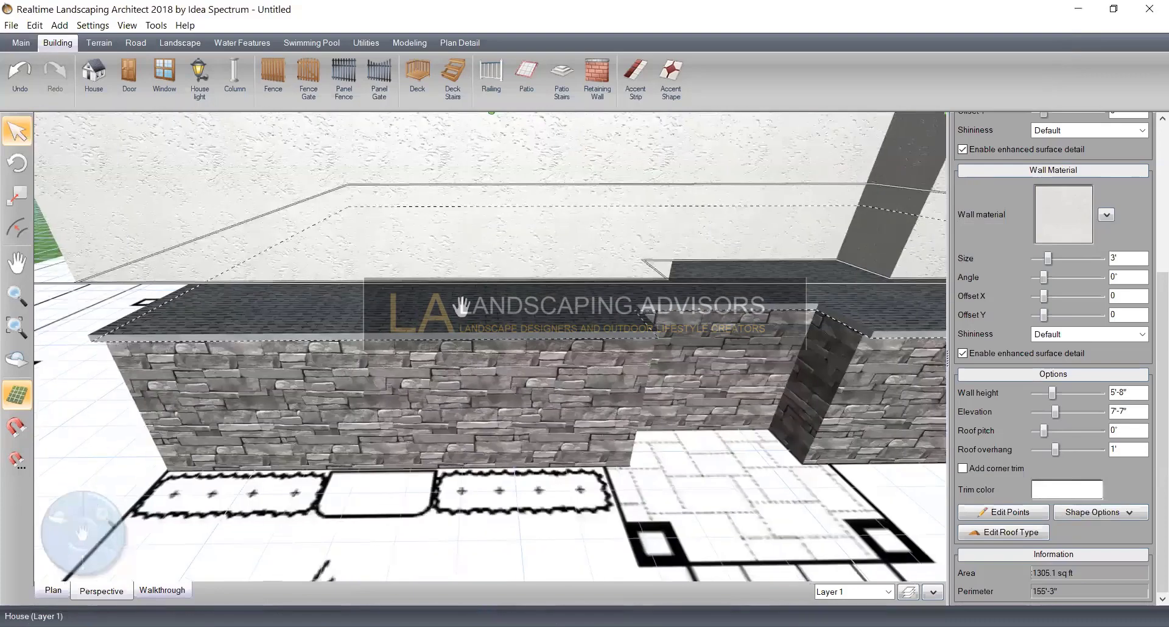
middle_drag(576, 318, 607, 387)
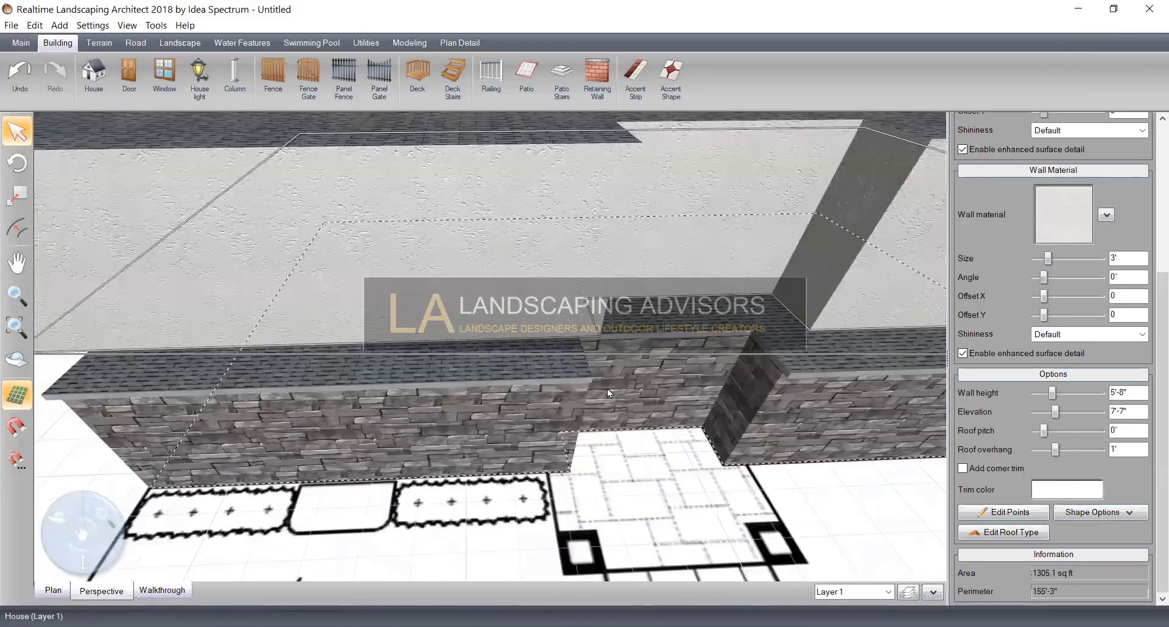
click(1035, 393)
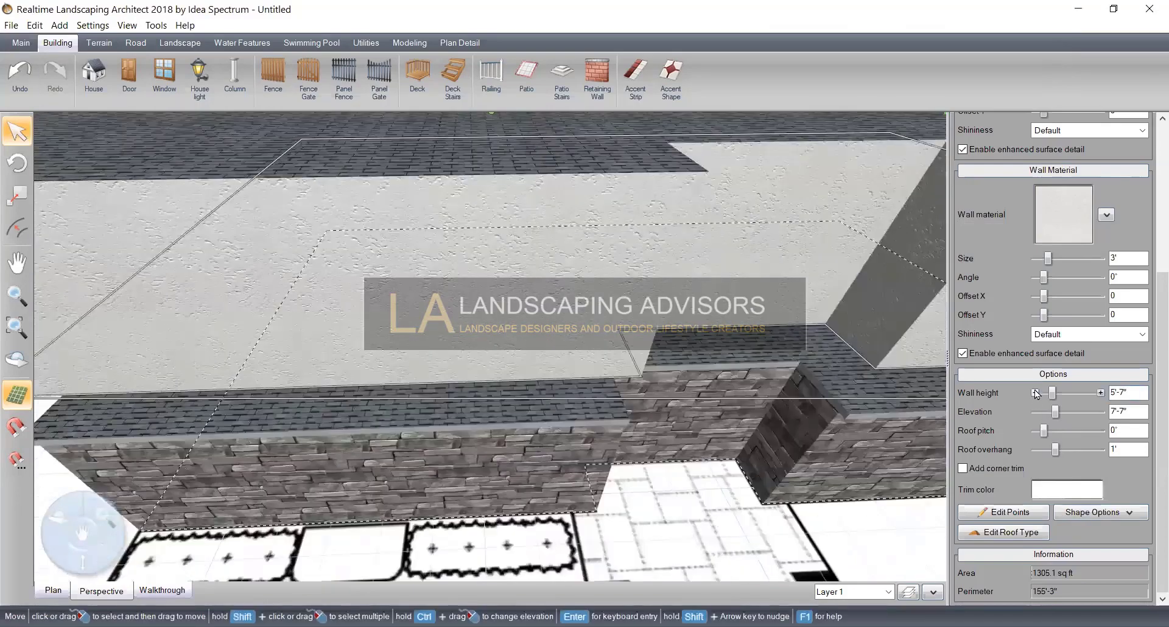
click(1035, 393)
Lower the stucco house to an elevation of 5'-11" so it rests on the cap slab, and check the corner
click(1035, 411)
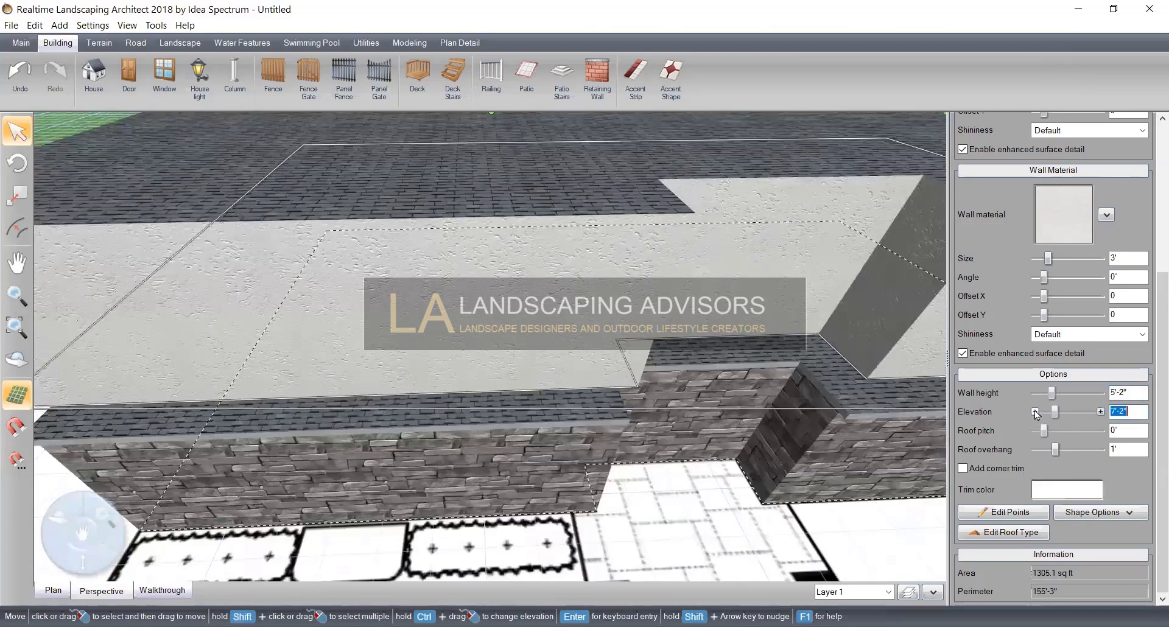
click(1035, 411)
click(1035, 412)
middle_drag(788, 471, 820, 453)
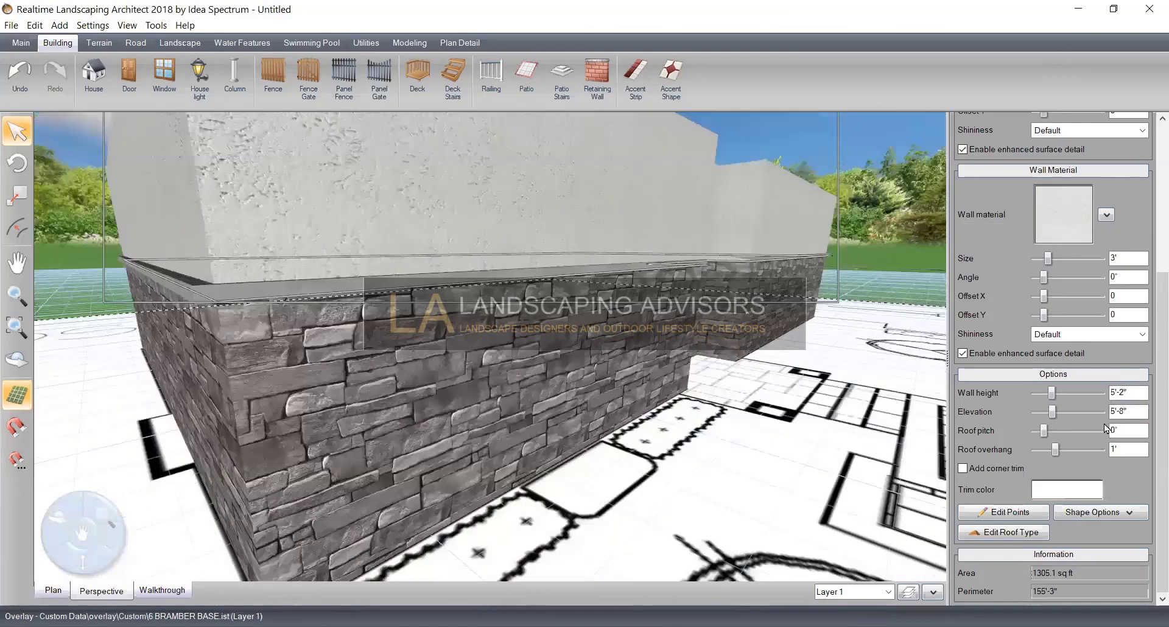
click(1101, 412)
click(1101, 411)
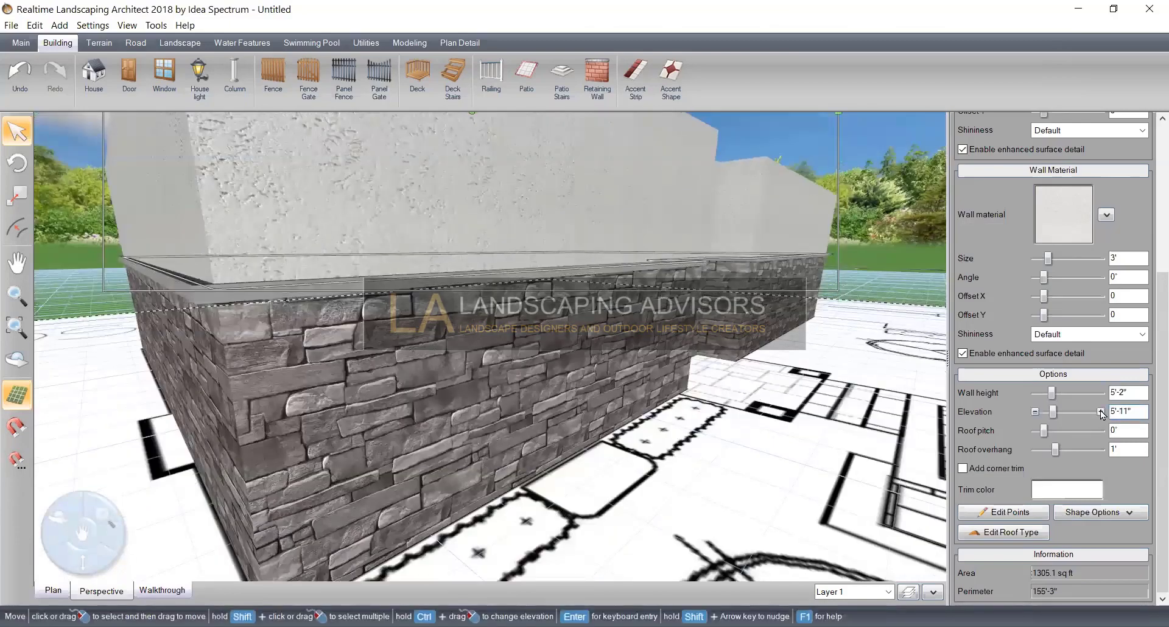
click(1101, 411)
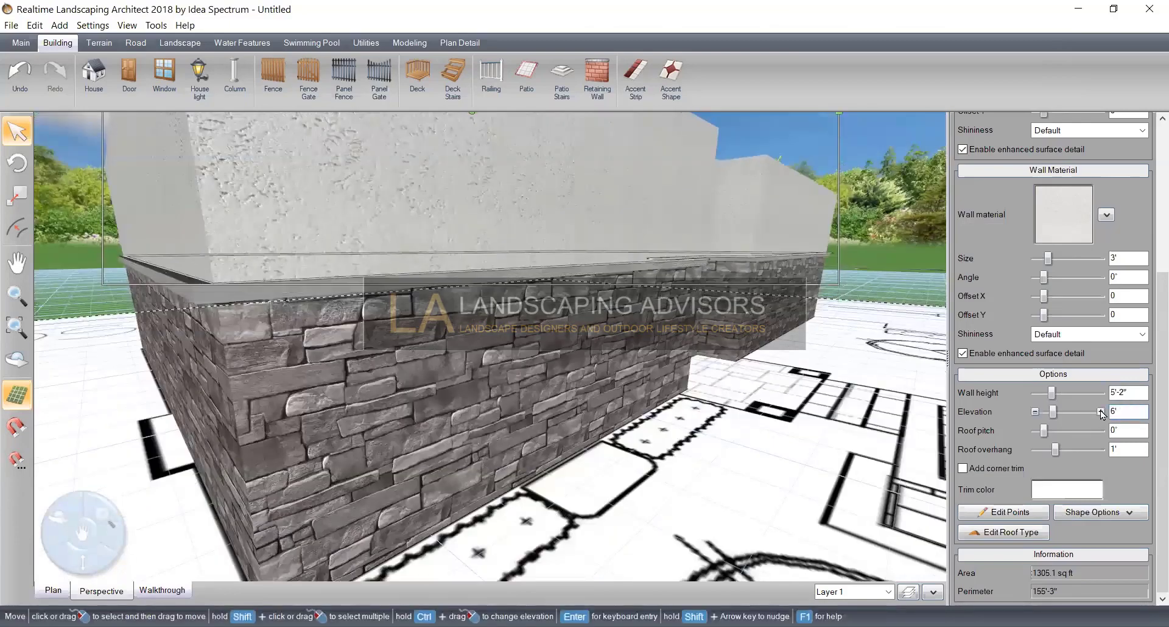
click(1036, 413)
middle_drag(829, 475, 875, 490)
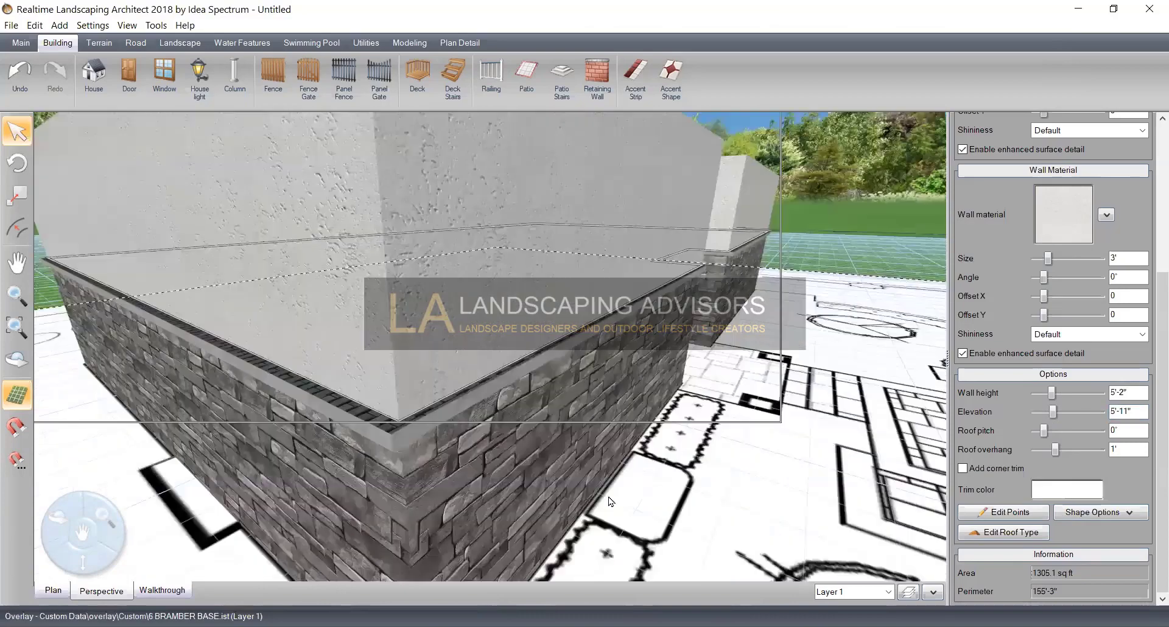
middle_drag(624, 484, 646, 397)
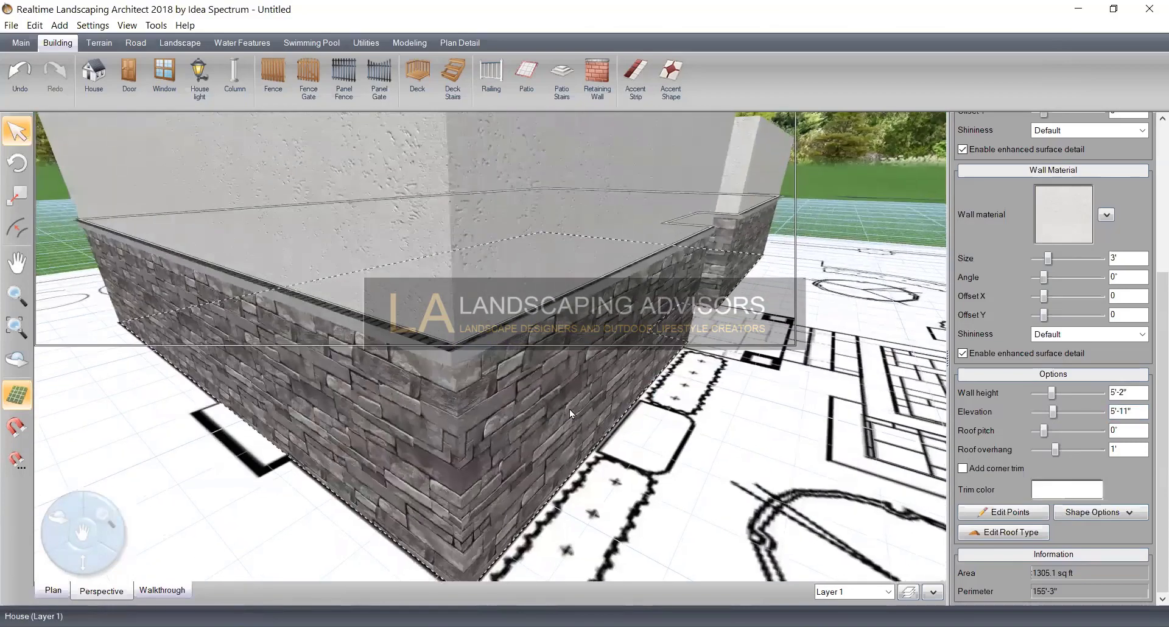
middle_drag(425, 446, 440, 420)
Change the roof material of the cap slab between the stone and stucco walls to Concrete3
click(440, 421)
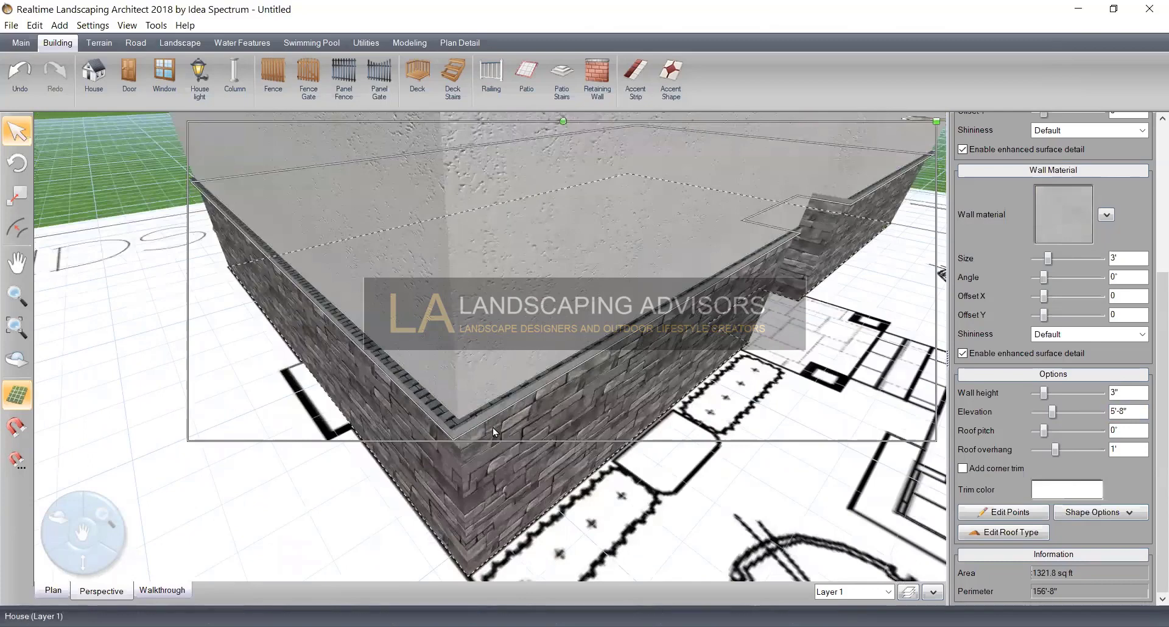
scroll(1152, 266, up, 3)
scroll(1152, 266, up, 3)
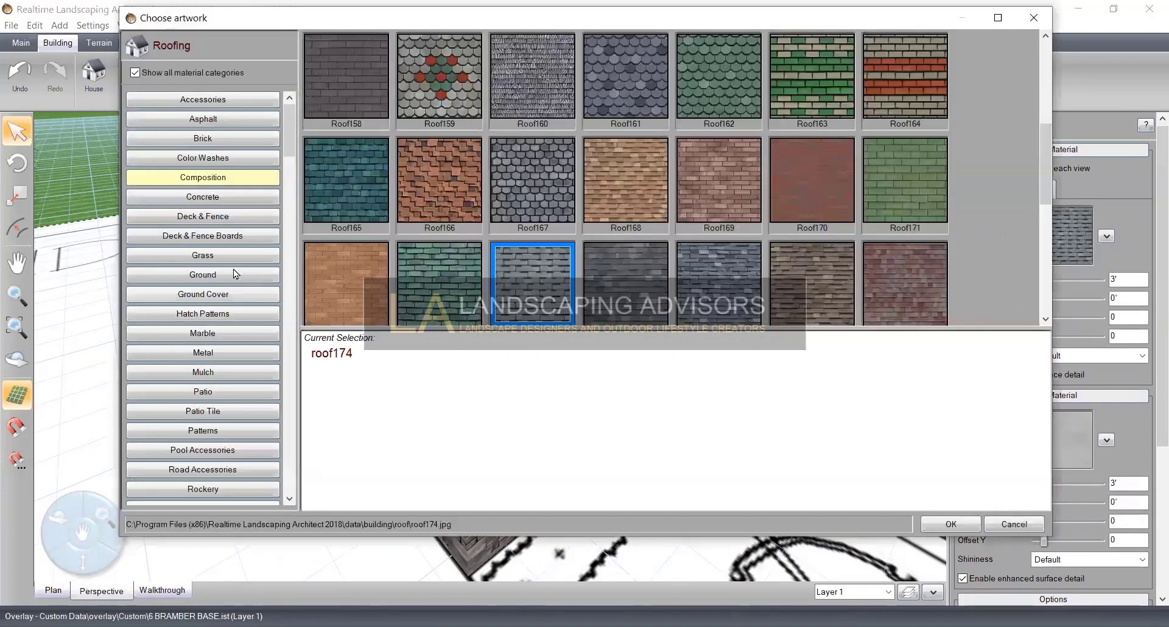
click(244, 198)
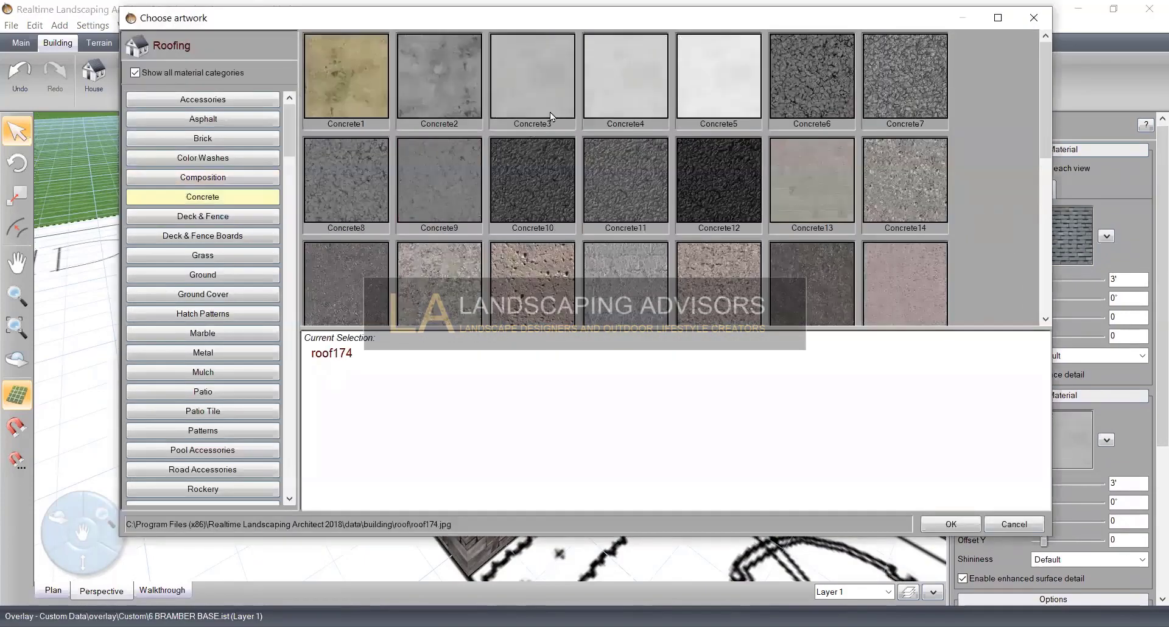
click(550, 112)
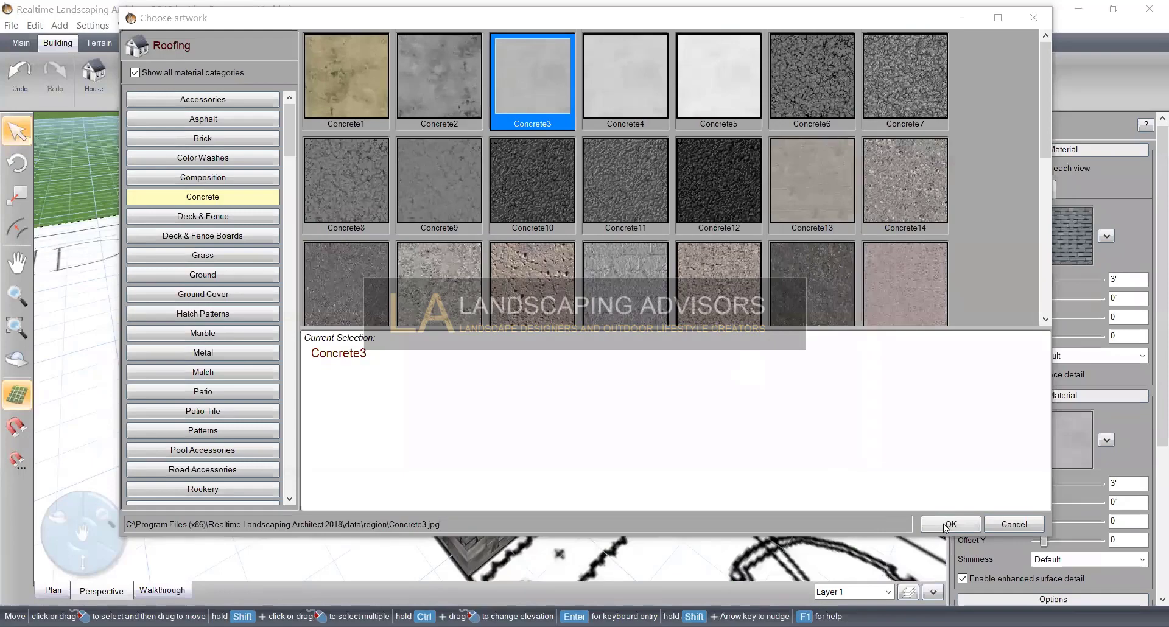
key(Return)
Examine the concrete cap at the house corner and along the front from several angles
scroll(536, 450, up, 2)
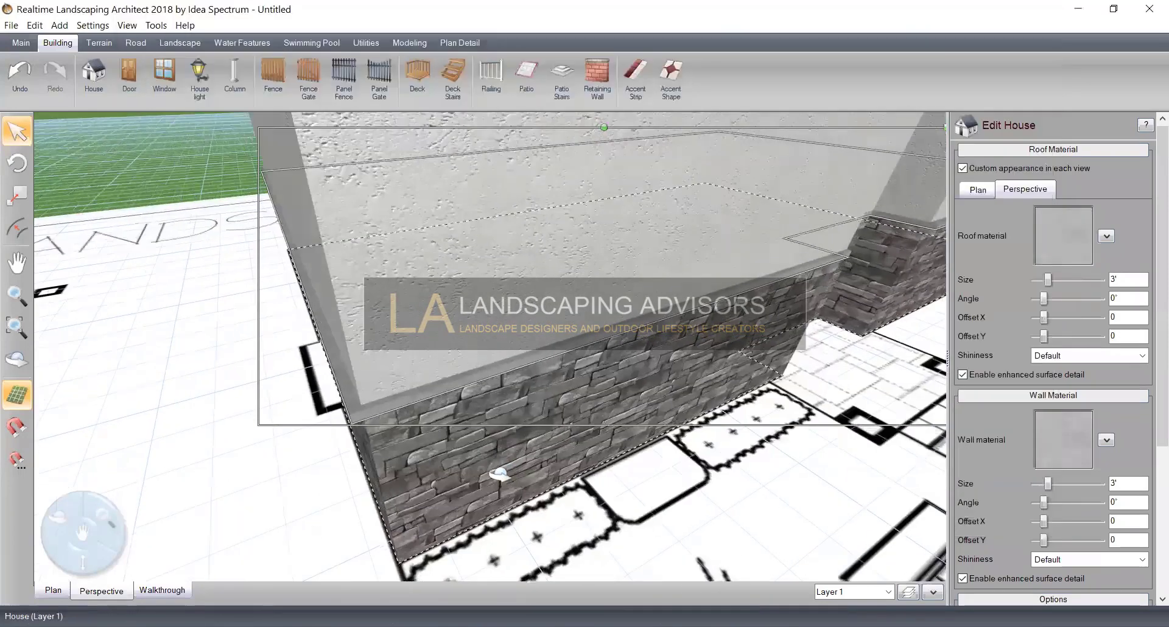
scroll(536, 442, down, 2)
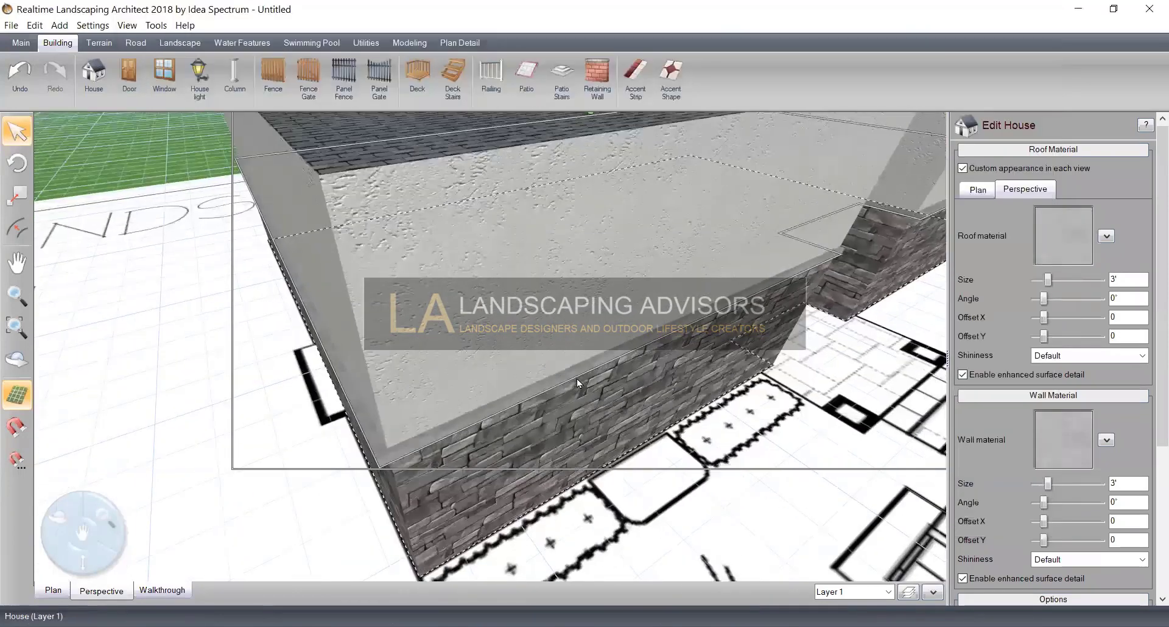
scroll(551, 434, down, 2)
scroll(382, 306, up, 1)
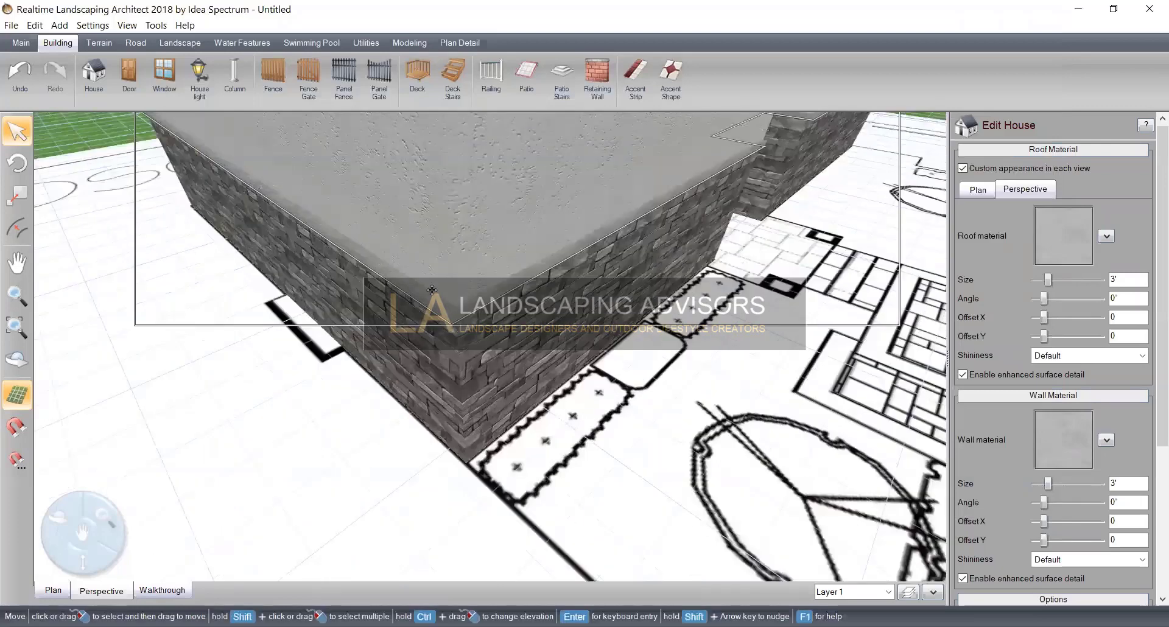
scroll(758, 432, up, 1)
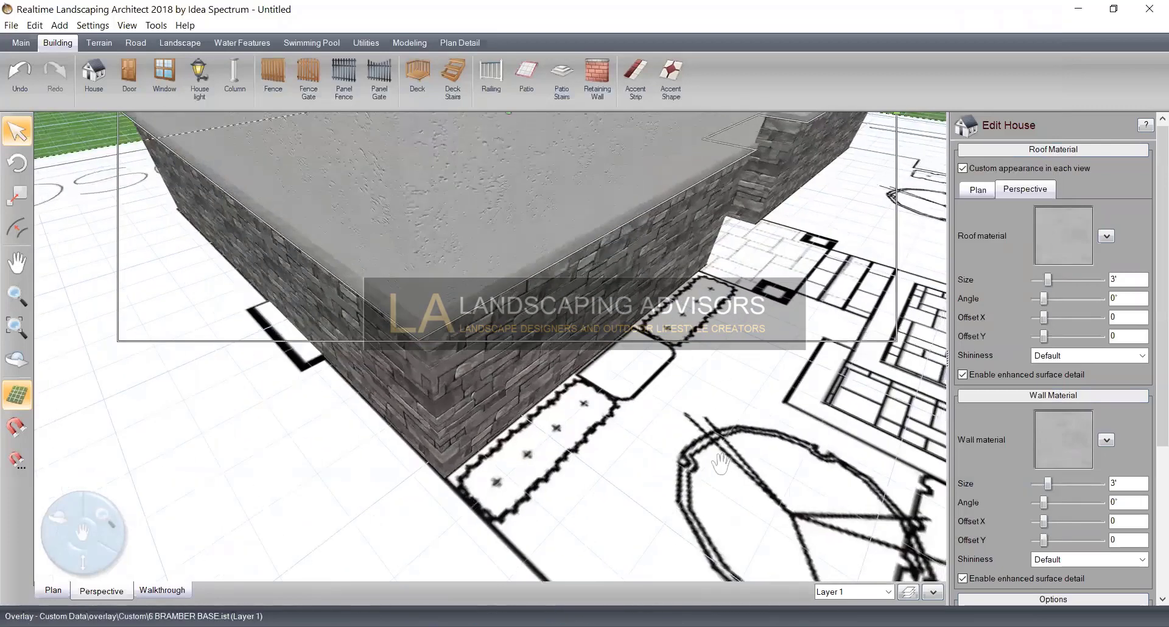
scroll(657, 505, up, 1)
scroll(749, 517, up, 1)
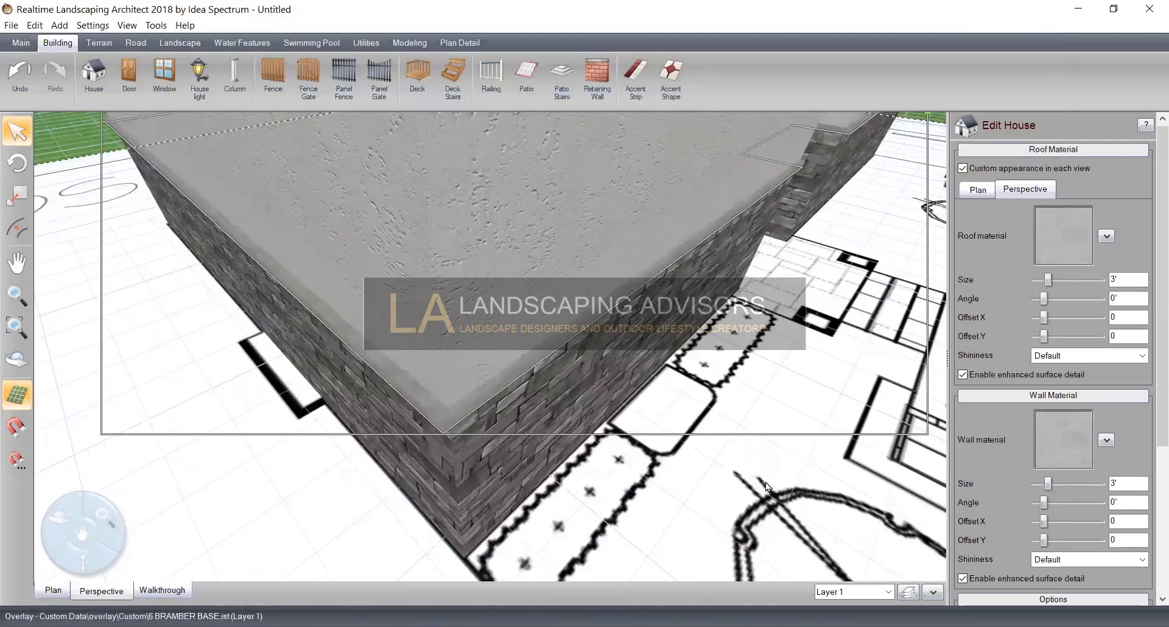
scroll(764, 484, up, 2)
scroll(782, 530, up, 1)
scroll(700, 414, down, 2)
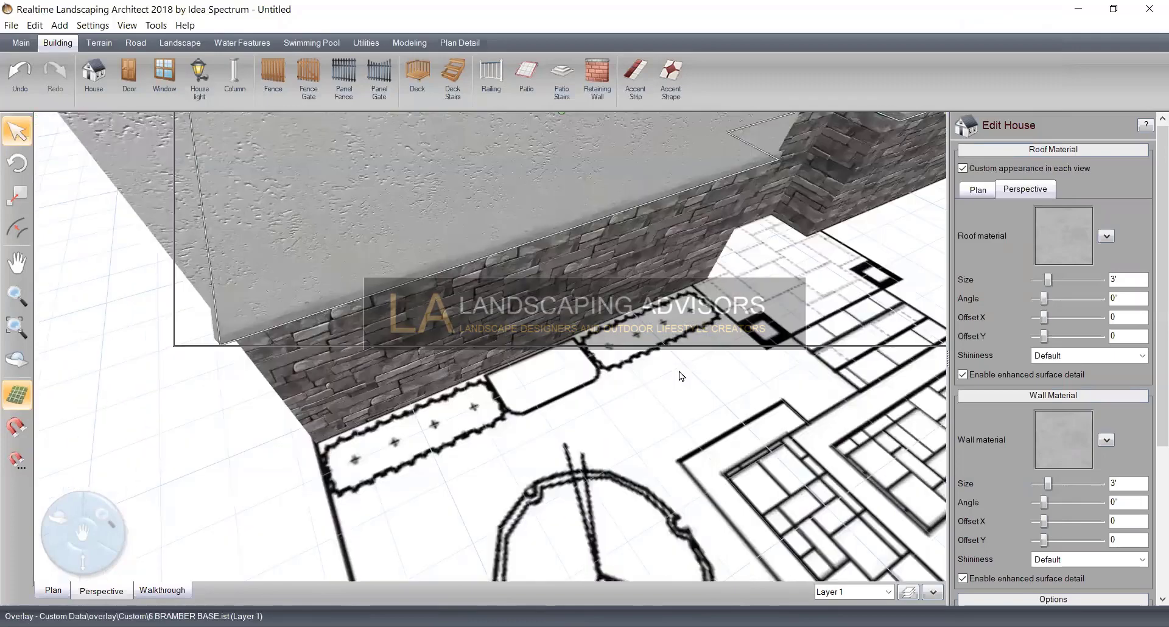
scroll(676, 375, down, 2)
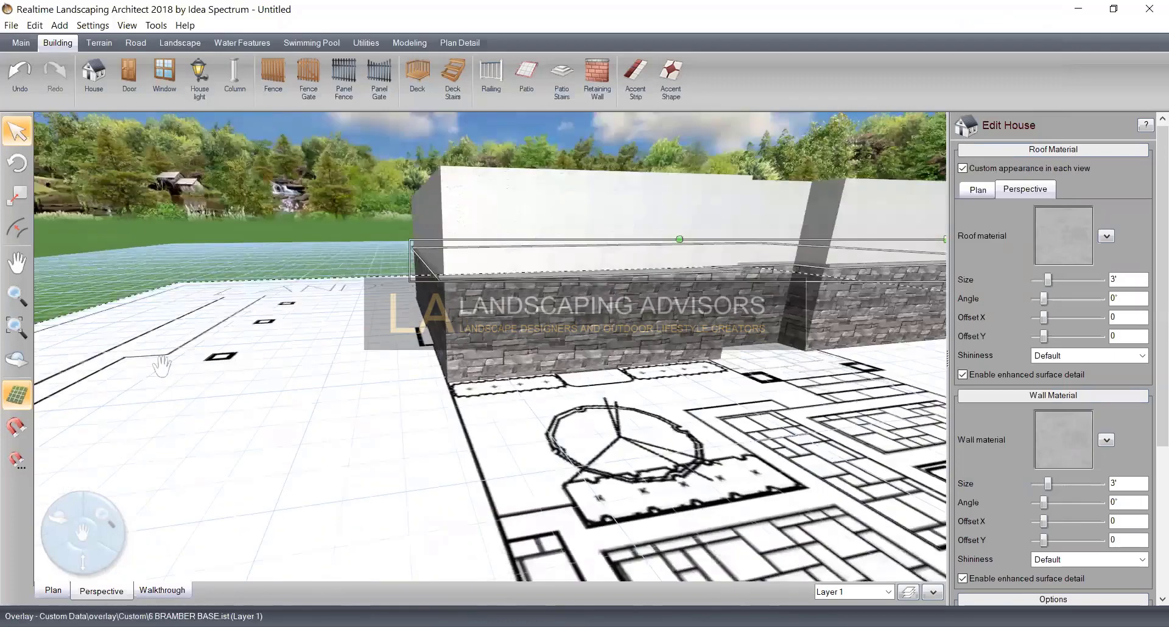
scroll(706, 459, up, 2)
middle_drag(687, 451, 652, 438)
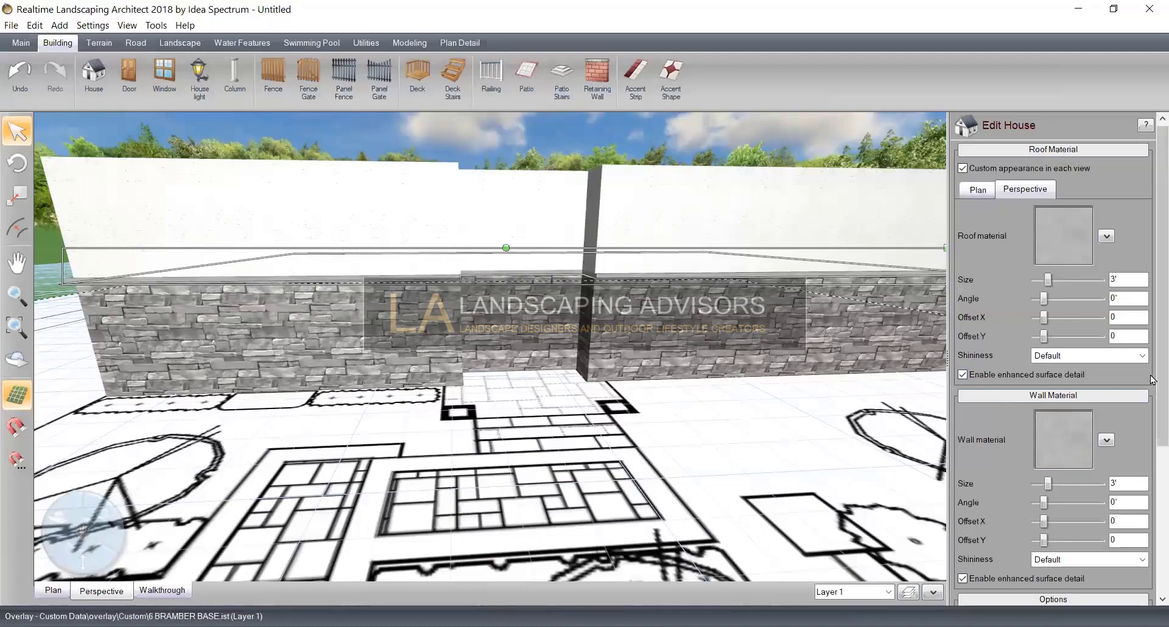
Set the roof pitch of the upper stucco house to 36' and check the roof shape from the front and above
scroll(1151, 380, down, 5)
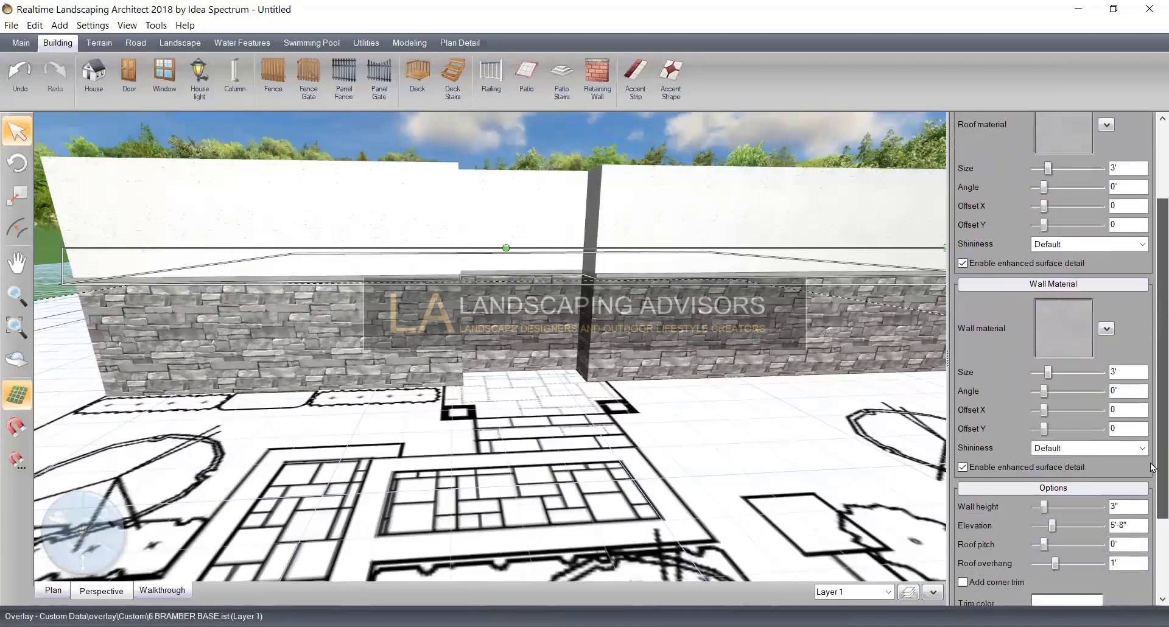
click(688, 203)
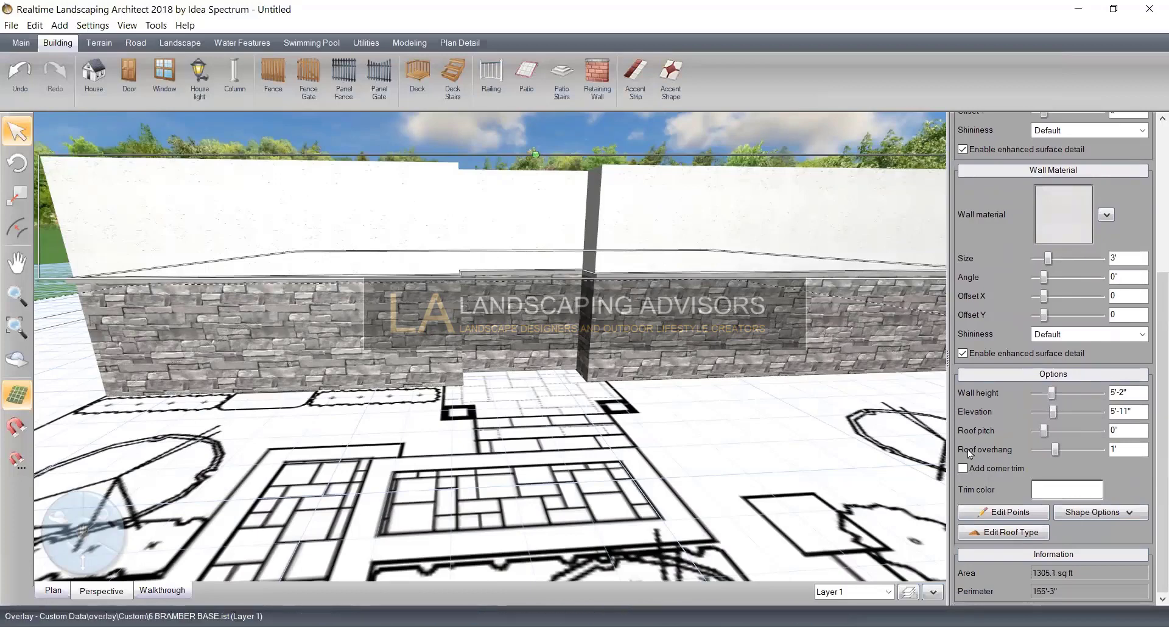
drag(1043, 429, 1069, 432)
middle_drag(616, 435, 610, 488)
scroll(618, 468, down, 3)
middle_drag(575, 520, 615, 522)
scroll(513, 516, up, 3)
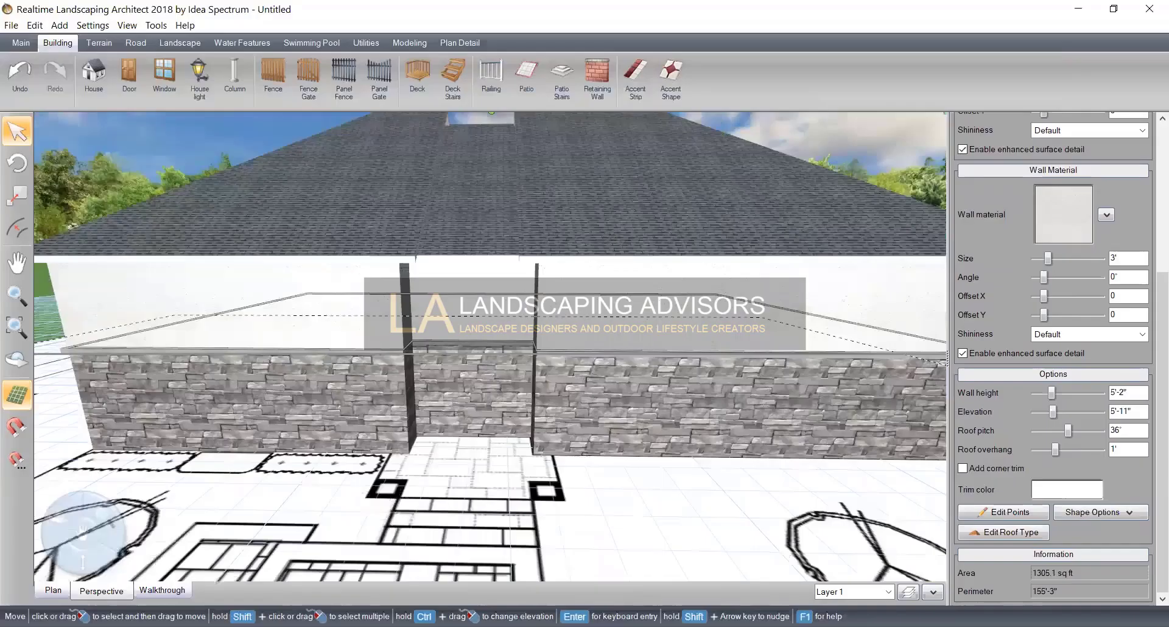
middle_drag(560, 469, 560, 447)
scroll(560, 447, down, 3)
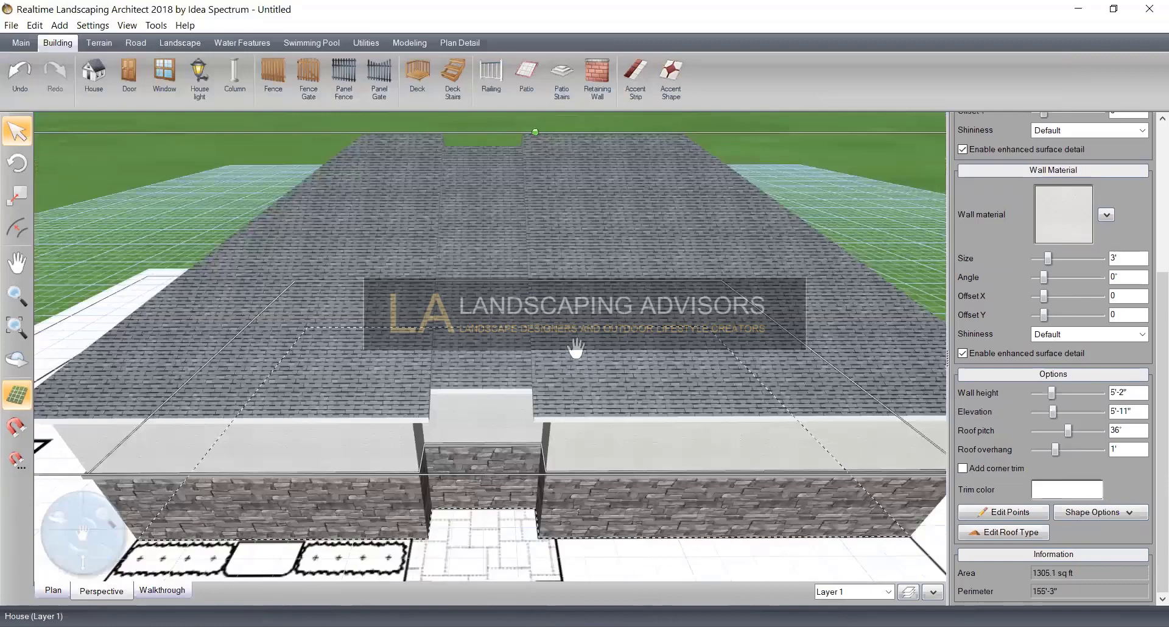
Draw a rectangular house outline about 8'-10" by 10'-10" over the front entry, from the outer column corners back into the main house
scroll(575, 347, down, 3)
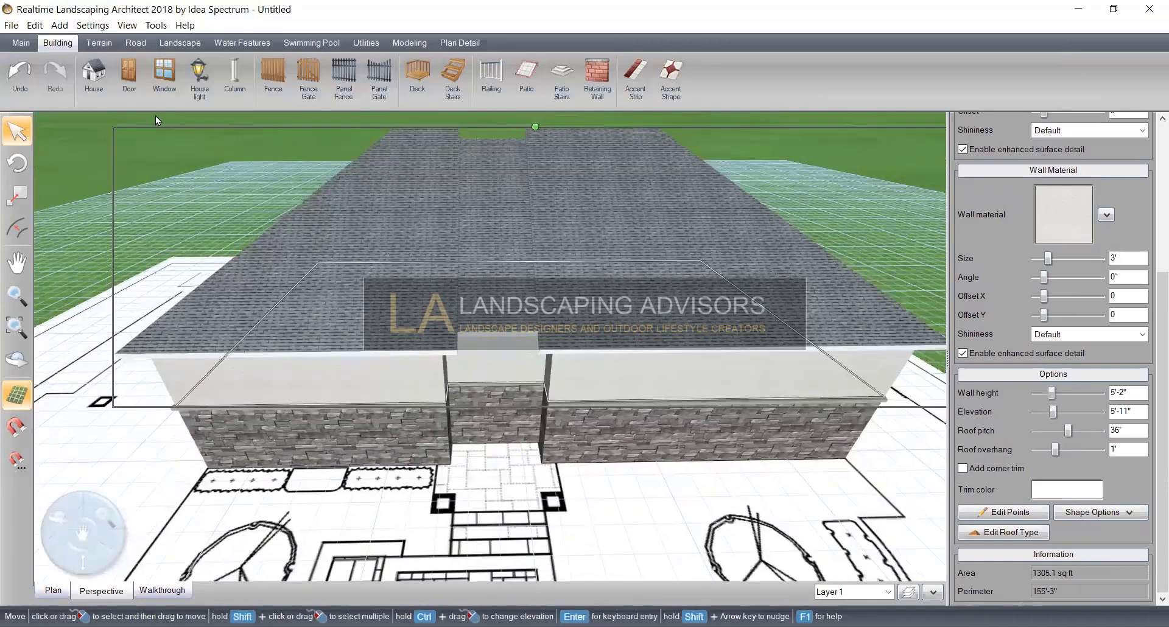
click(94, 76)
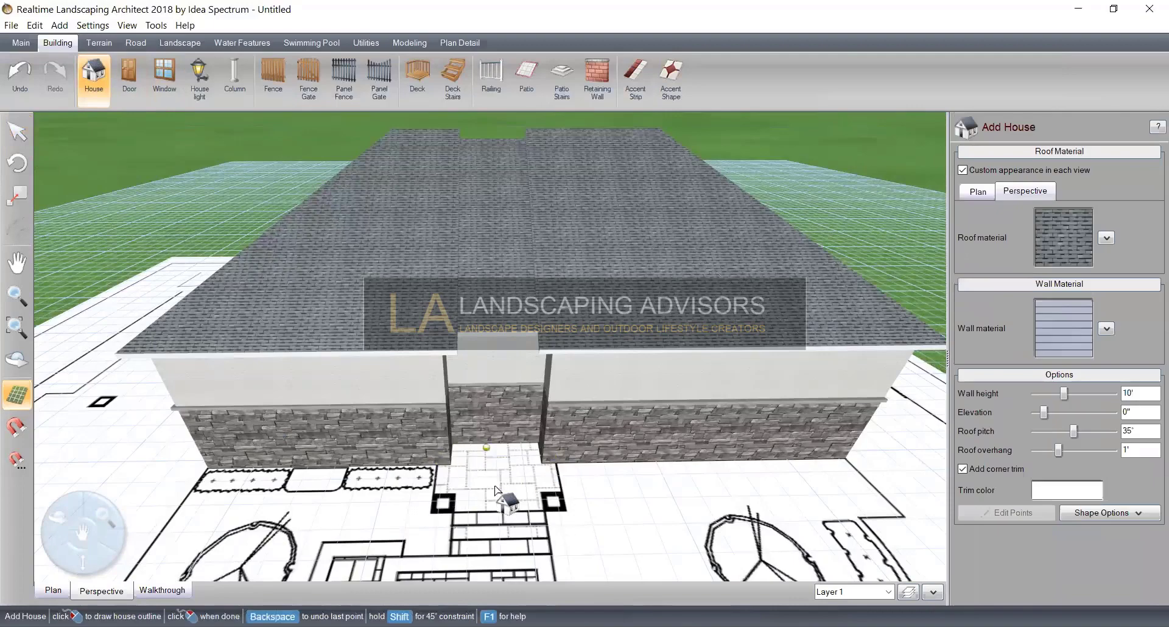
click(58, 590)
middle_drag(404, 475, 159, 361)
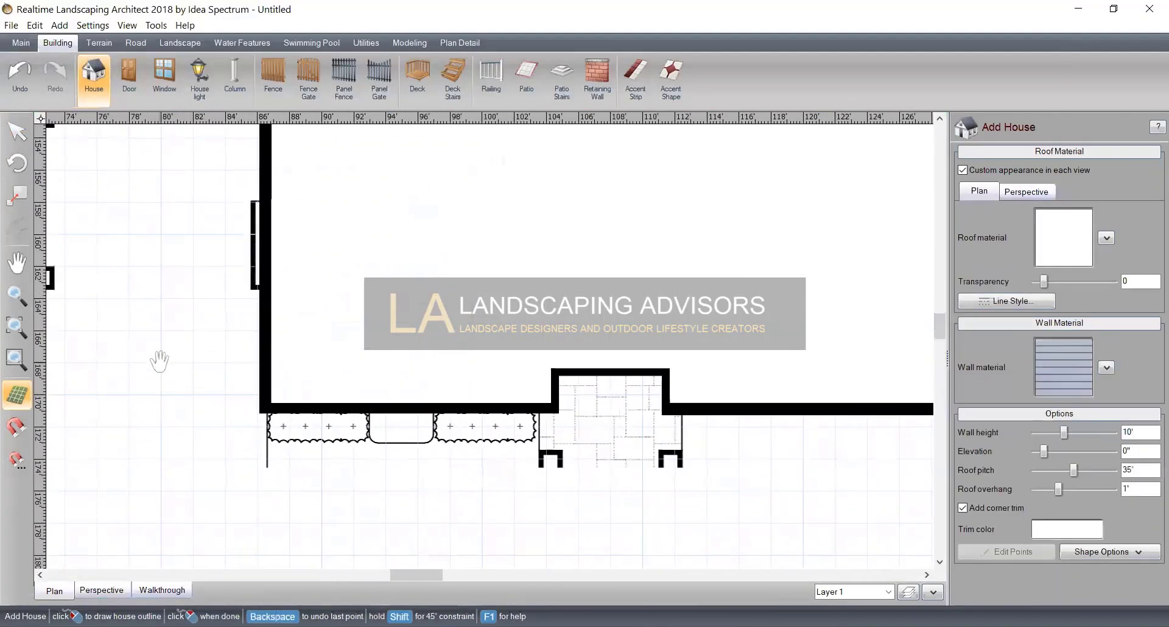
middle_drag(543, 357, 496, 289)
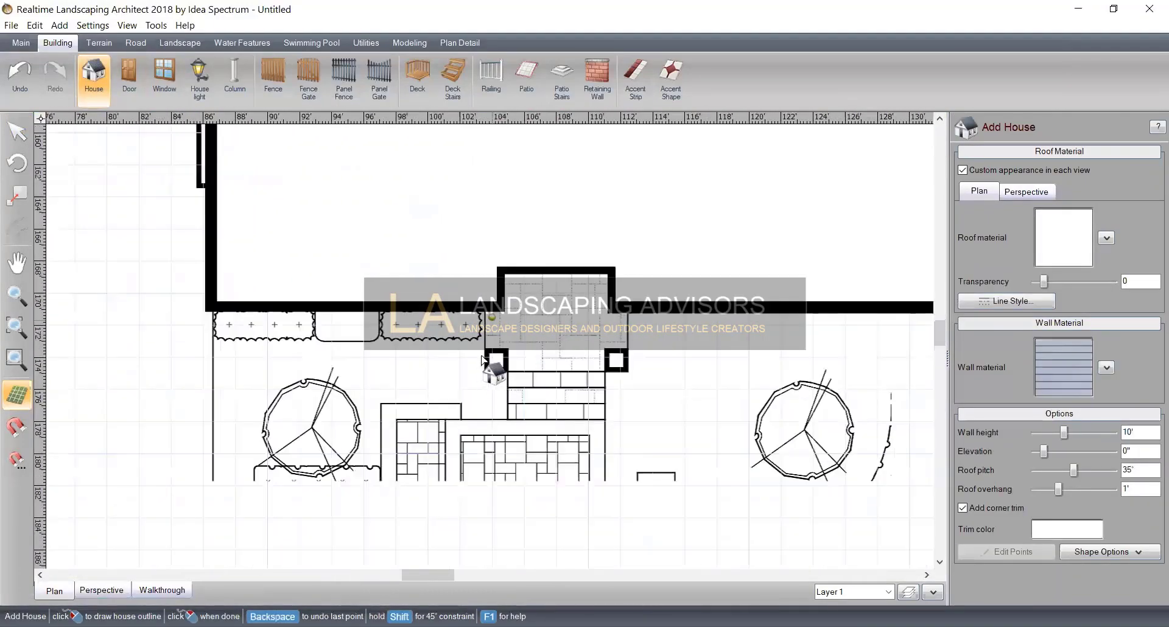
scroll(485, 373, up, 2)
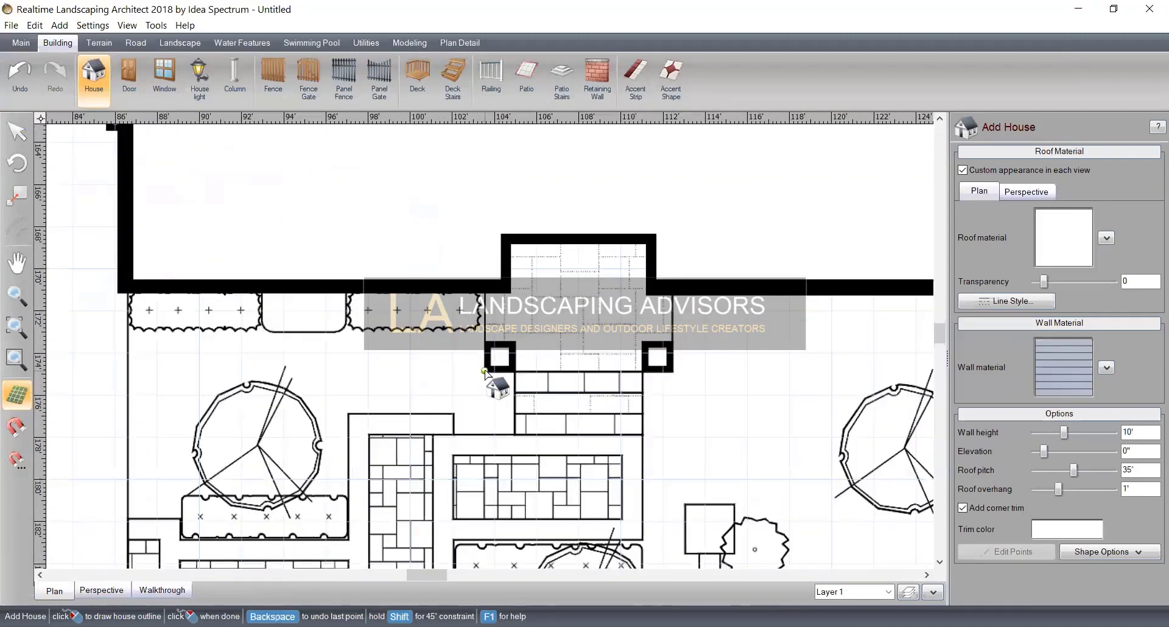
click(484, 372)
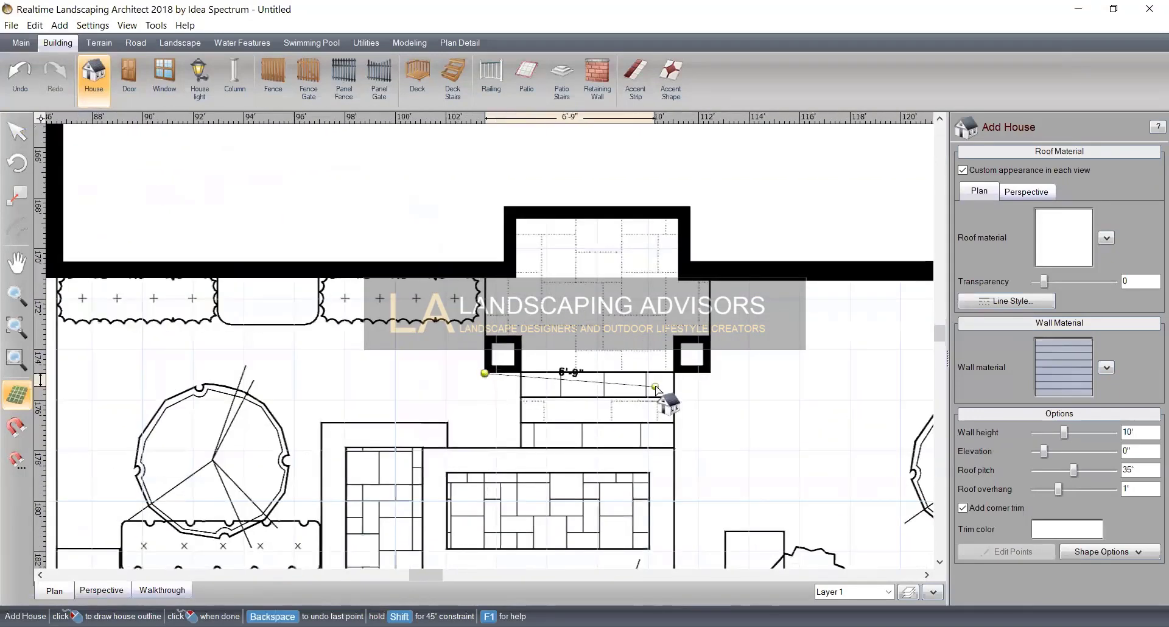
click(709, 373)
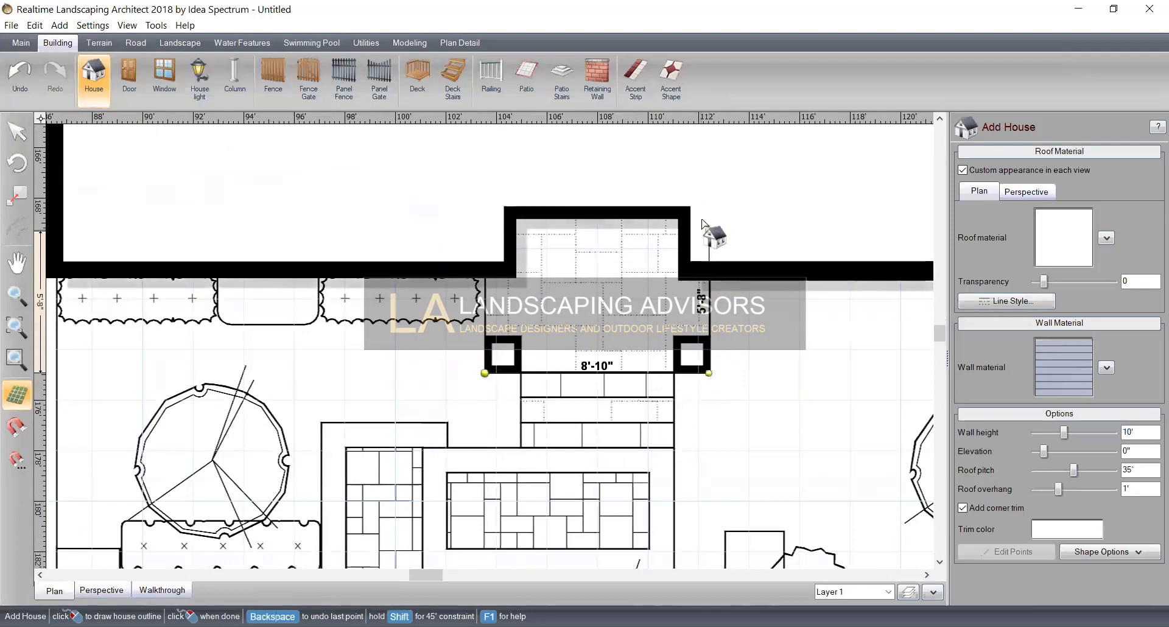
middle_drag(709, 145, 711, 185)
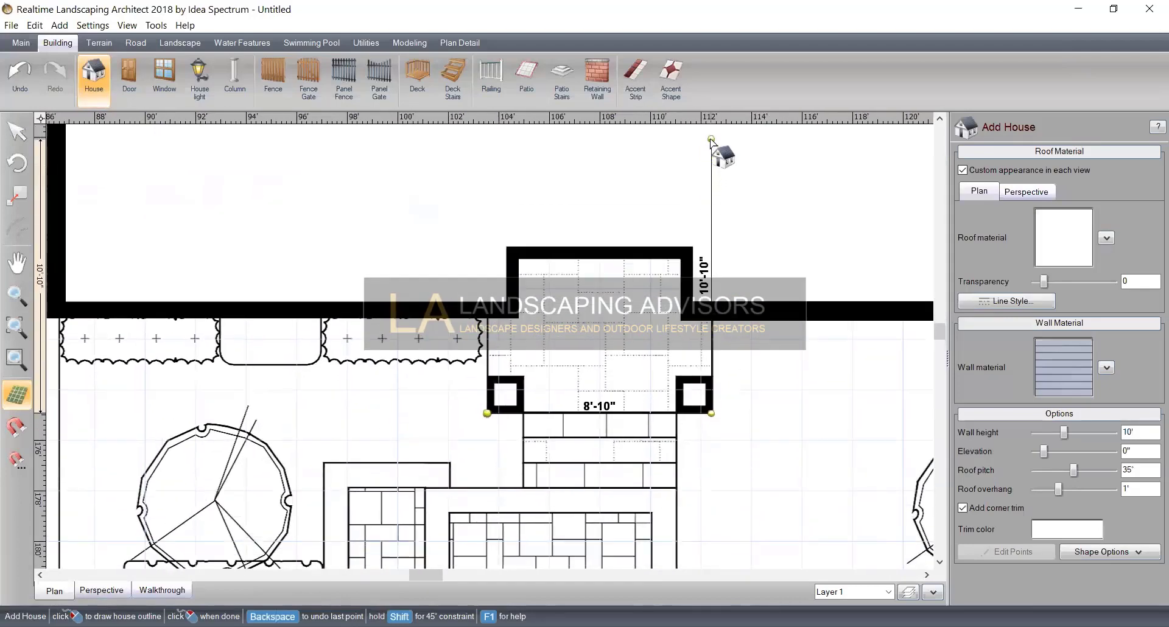
click(711, 139)
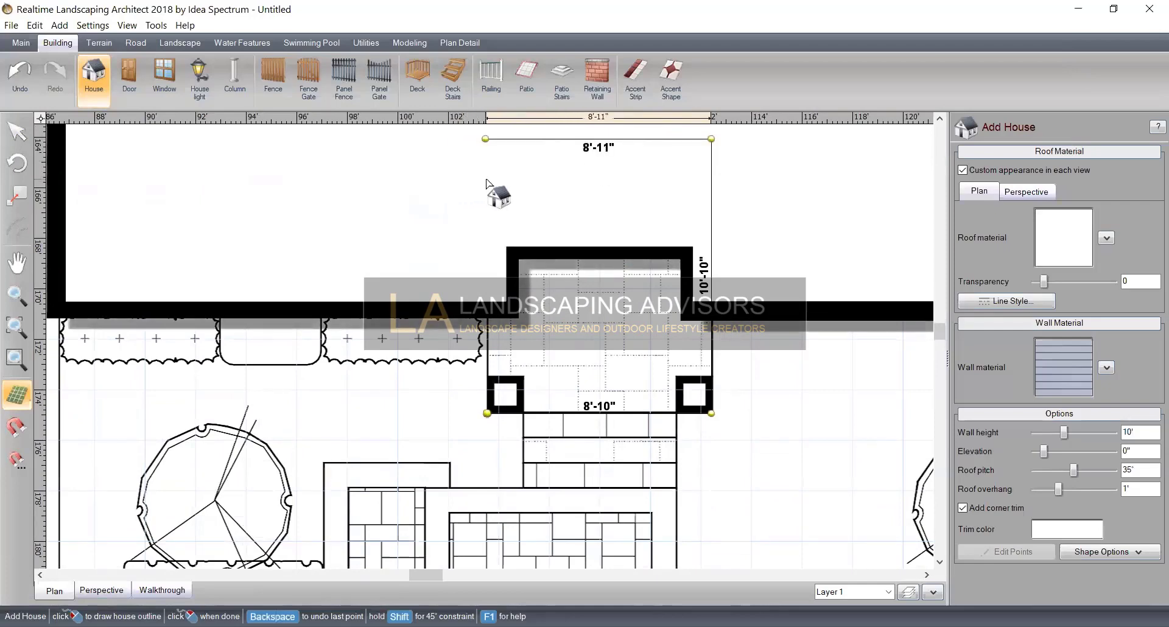
click(488, 183)
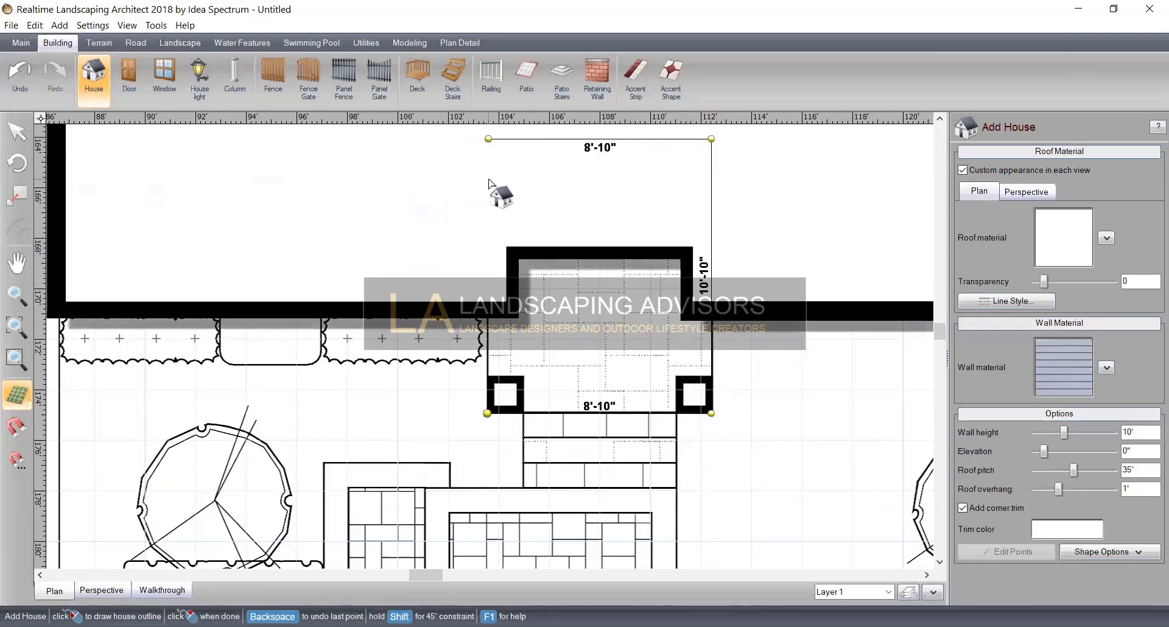
right_click(514, 414)
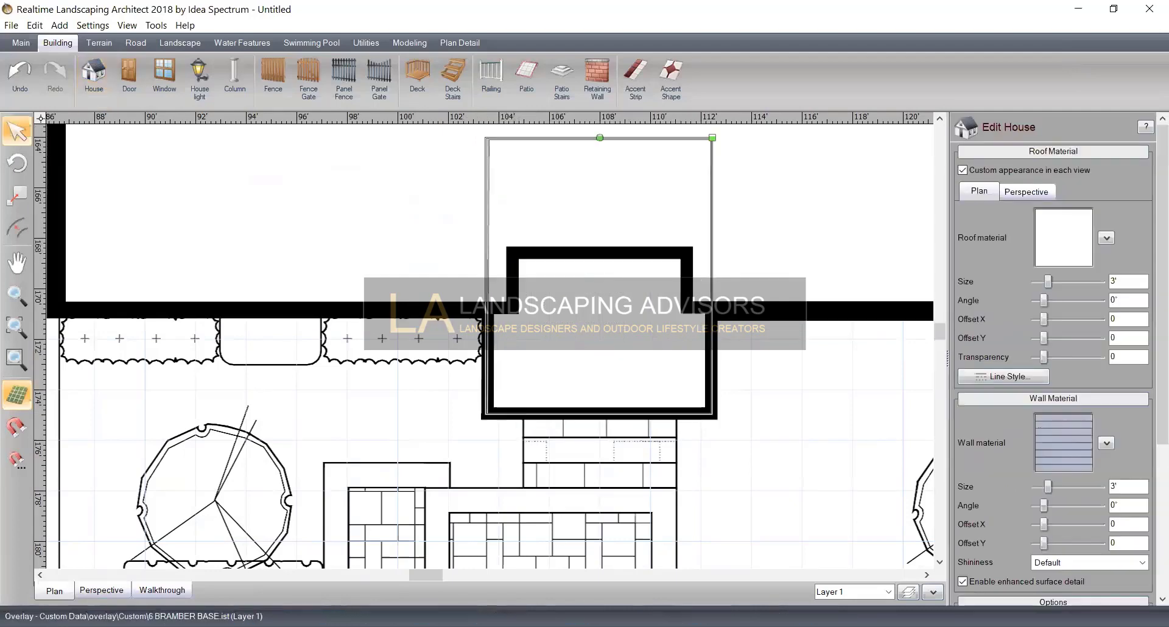
Set the entry house's wall height to 11'-5" and inspect its roofline against the main roof
click(101, 590)
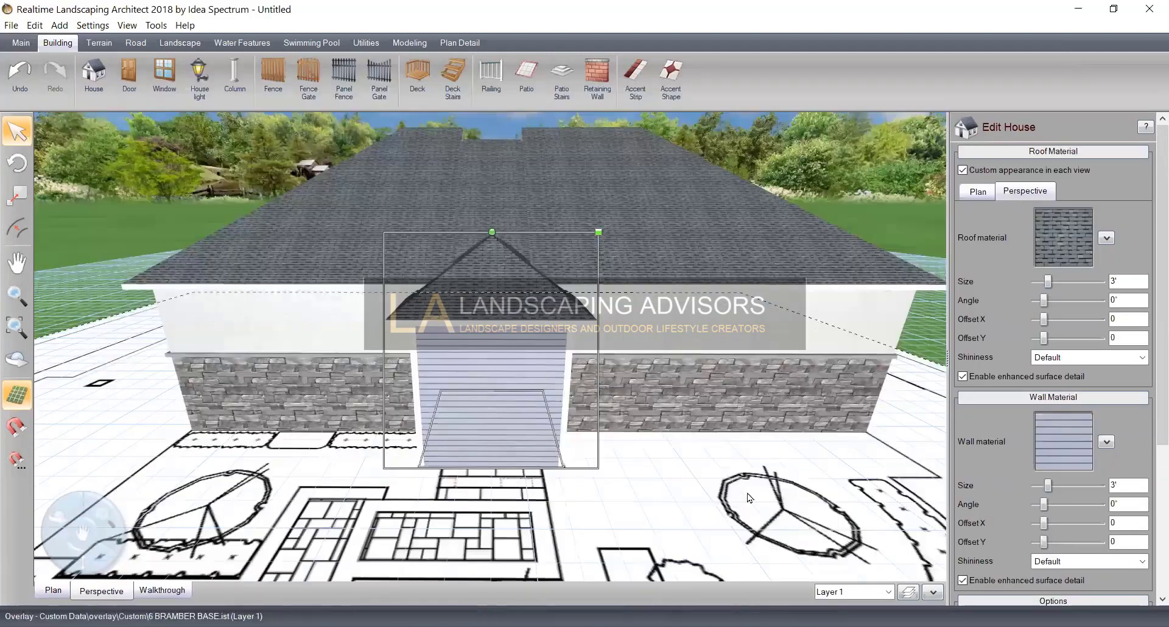
middle_drag(748, 495, 761, 446)
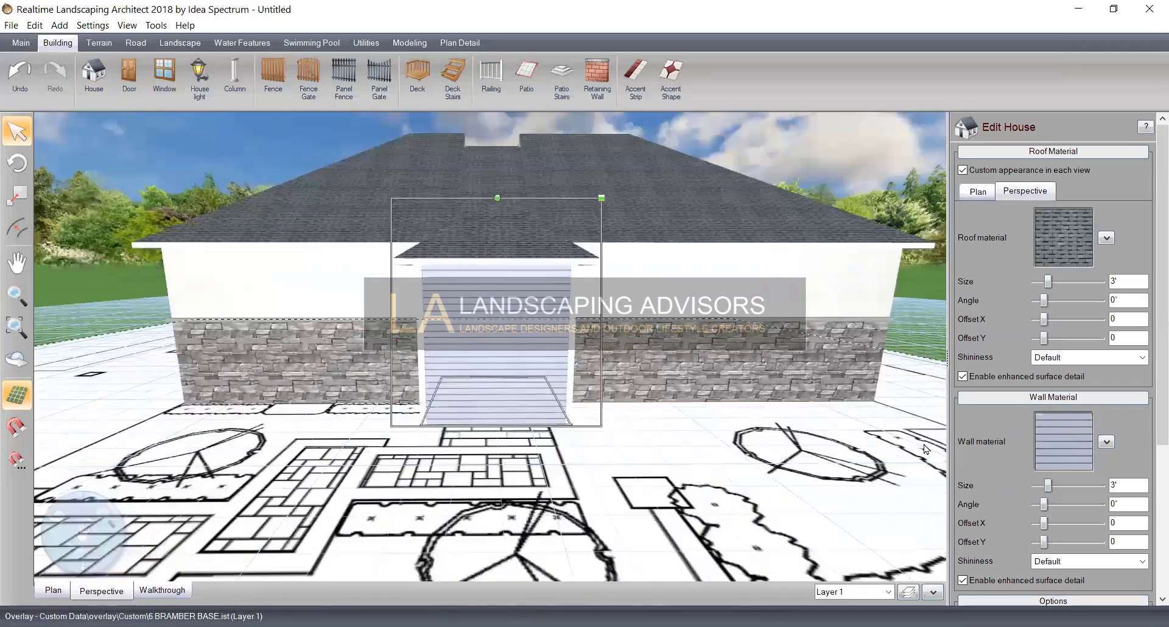
scroll(1151, 409, down, 5)
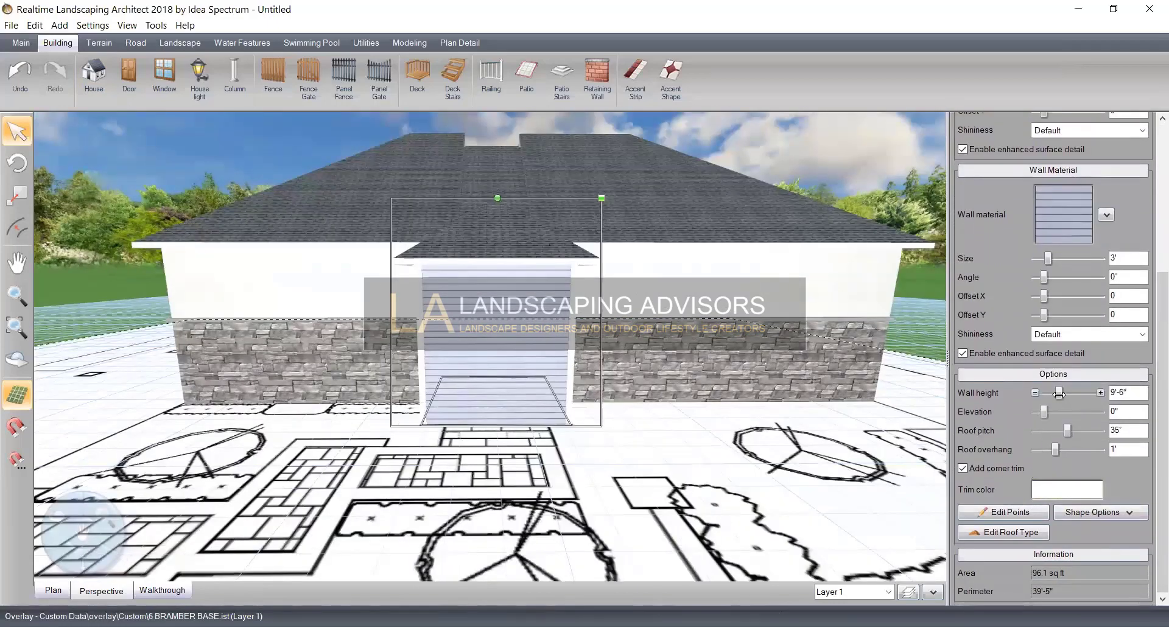
drag(1059, 393, 1061, 394)
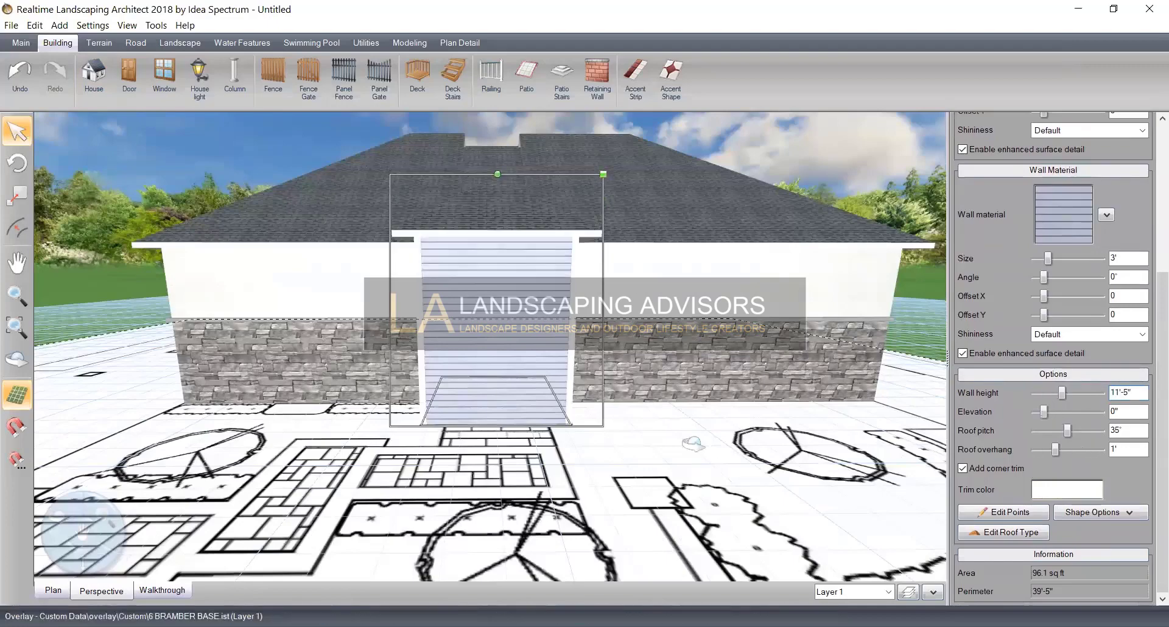
middle_drag(692, 443, 747, 457)
middle_drag(614, 254, 603, 261)
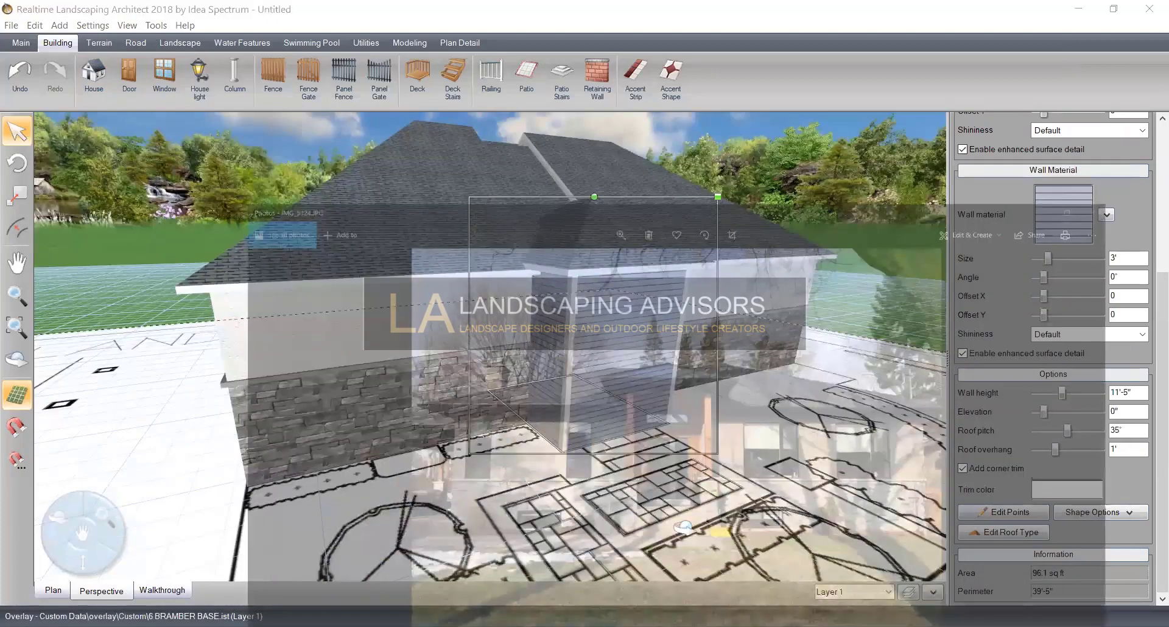
Extend the entry house's two rear corner points back into the main house, making the sides 16'-4" long, and compare with the reference photo
middle_drag(684, 524, 685, 528)
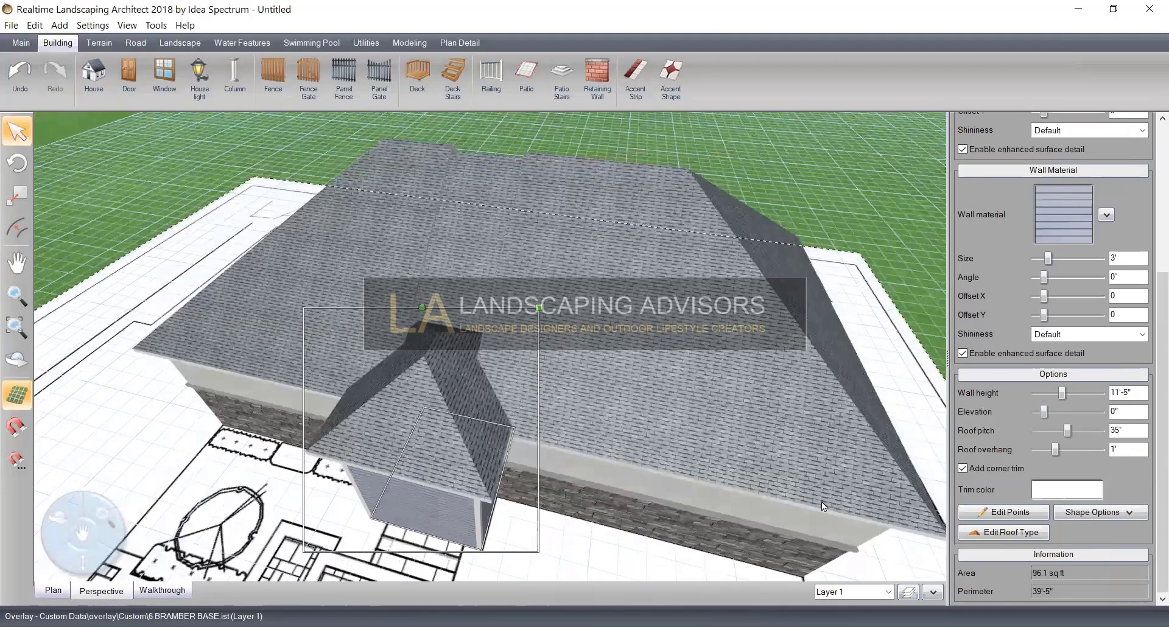
middle_drag(821, 502, 881, 516)
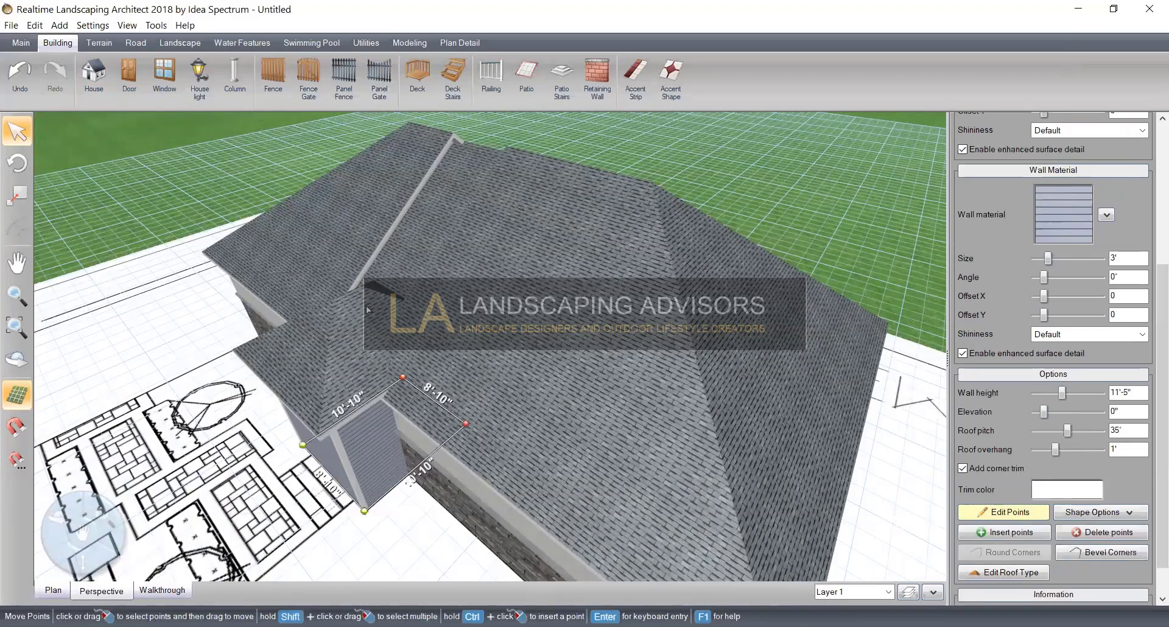
drag(472, 427, 509, 393)
middle_drag(510, 393, 628, 403)
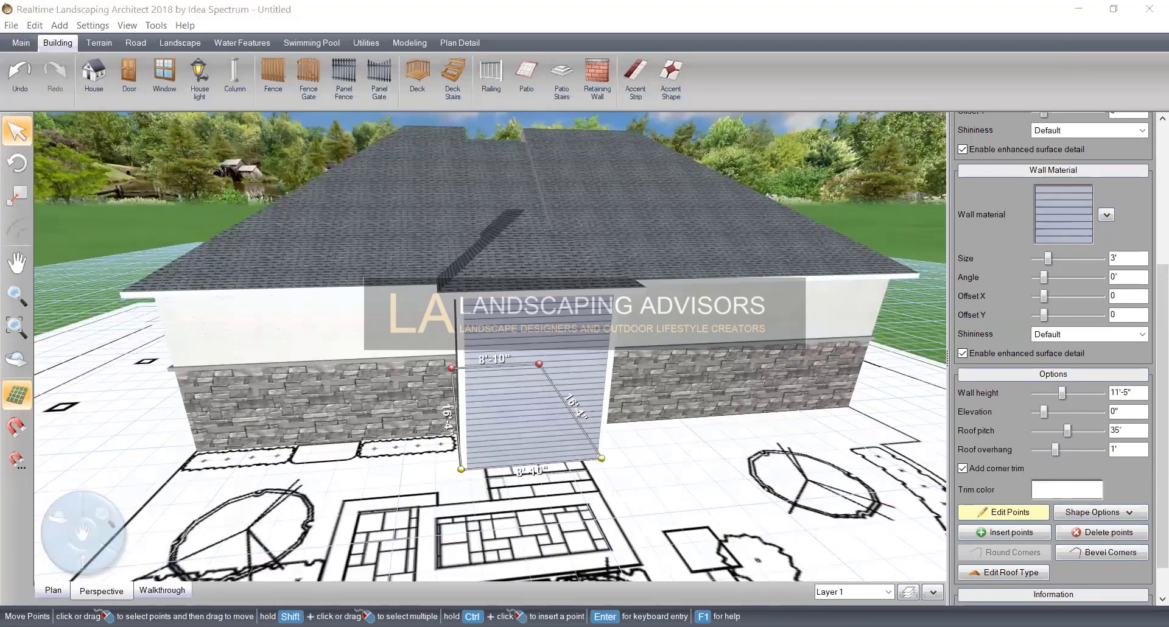
key(alt+Tab)
key(alt+Tab)
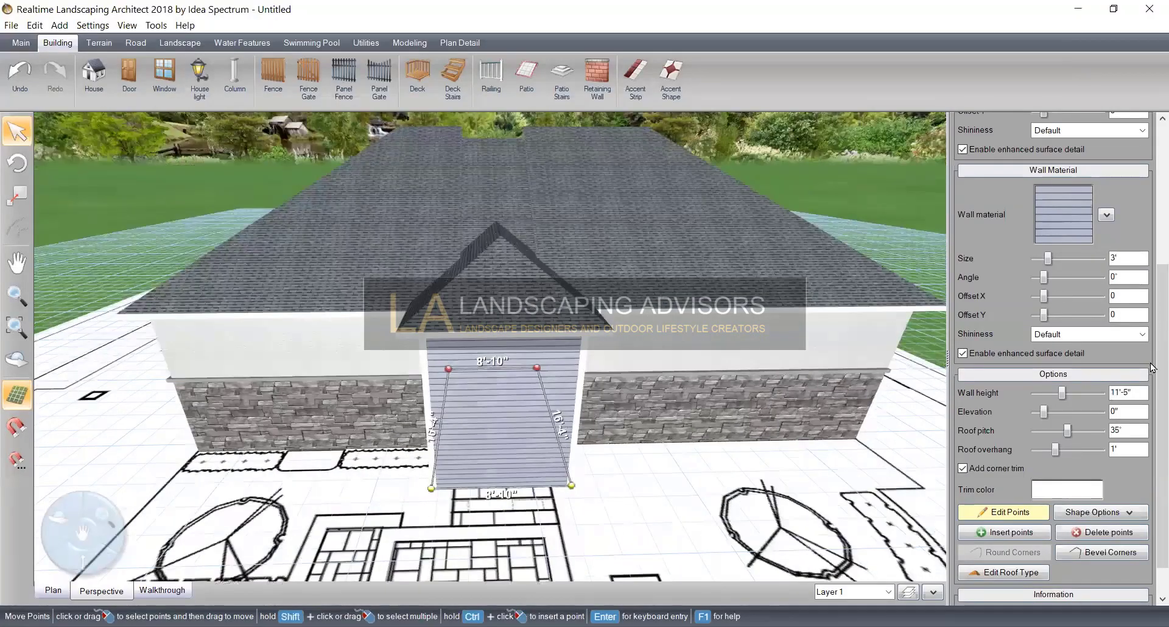
Change the roof material of the entry house to Roof103 from the Metal category
drag(1162, 345, 1162, 173)
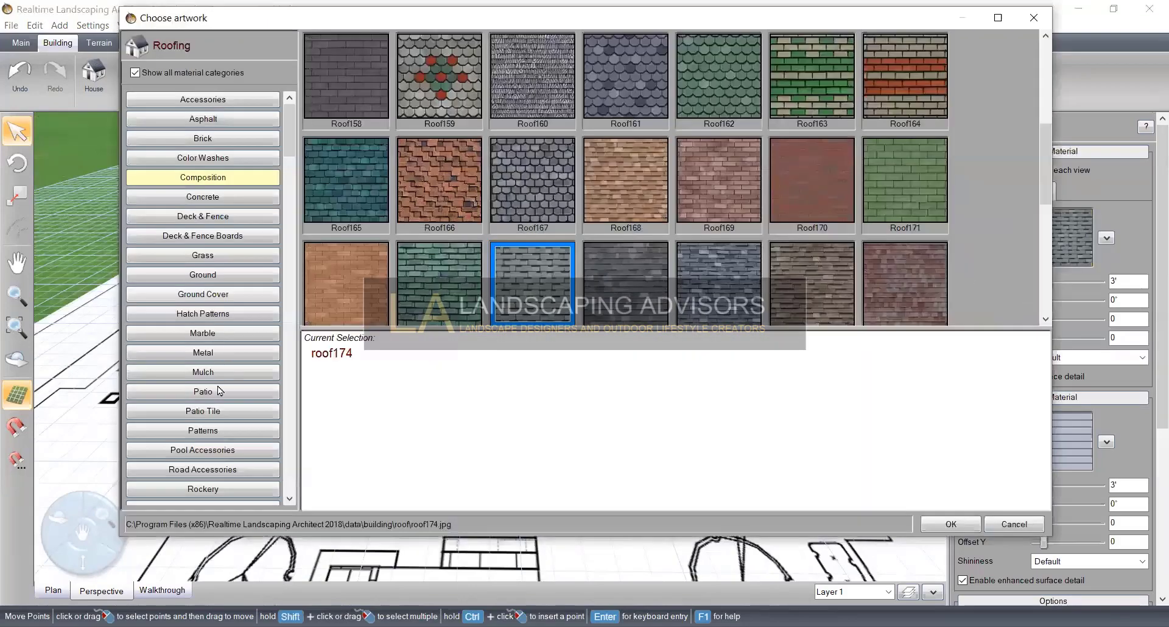
click(221, 352)
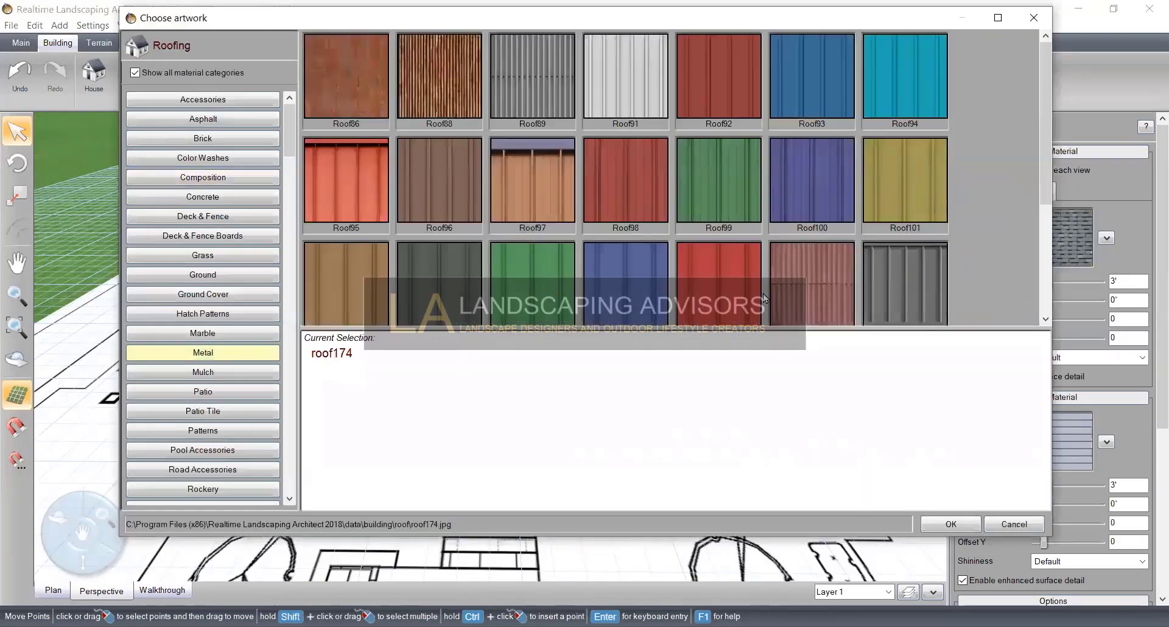
click(444, 294)
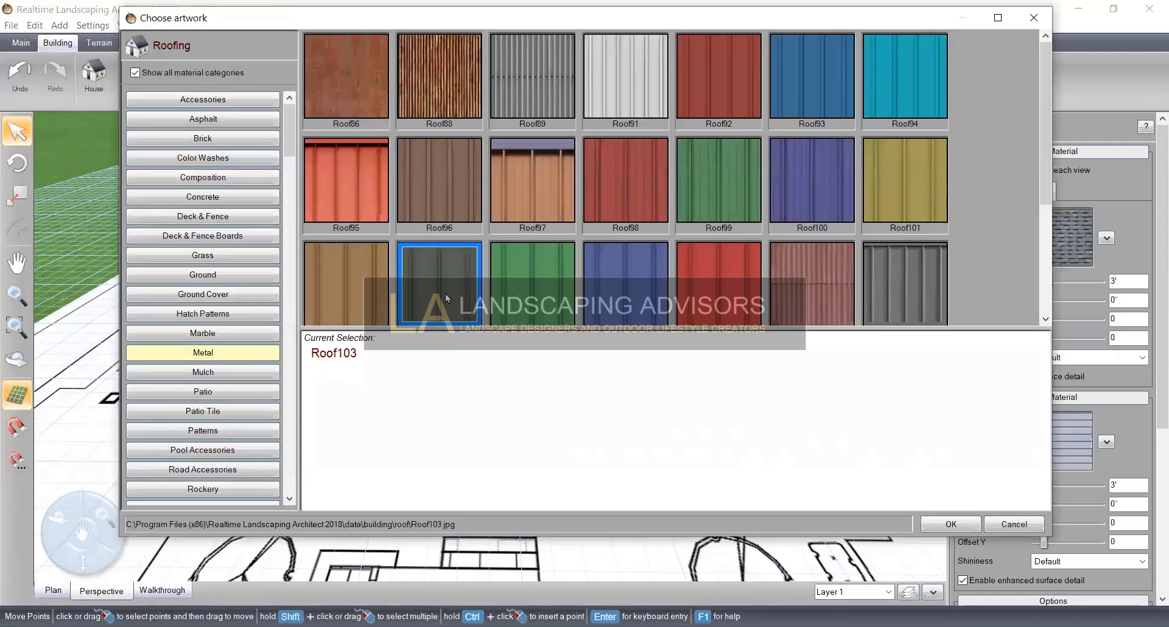
click(950, 525)
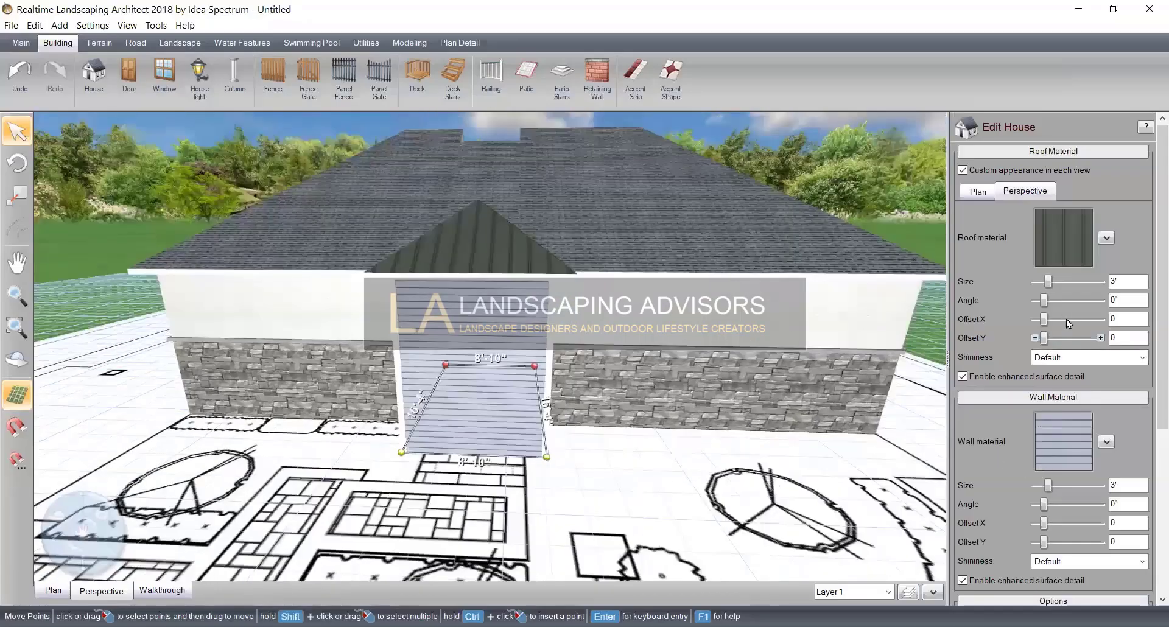
Set the size of the entry's metal roof material to 5'-4"
click(1100, 281)
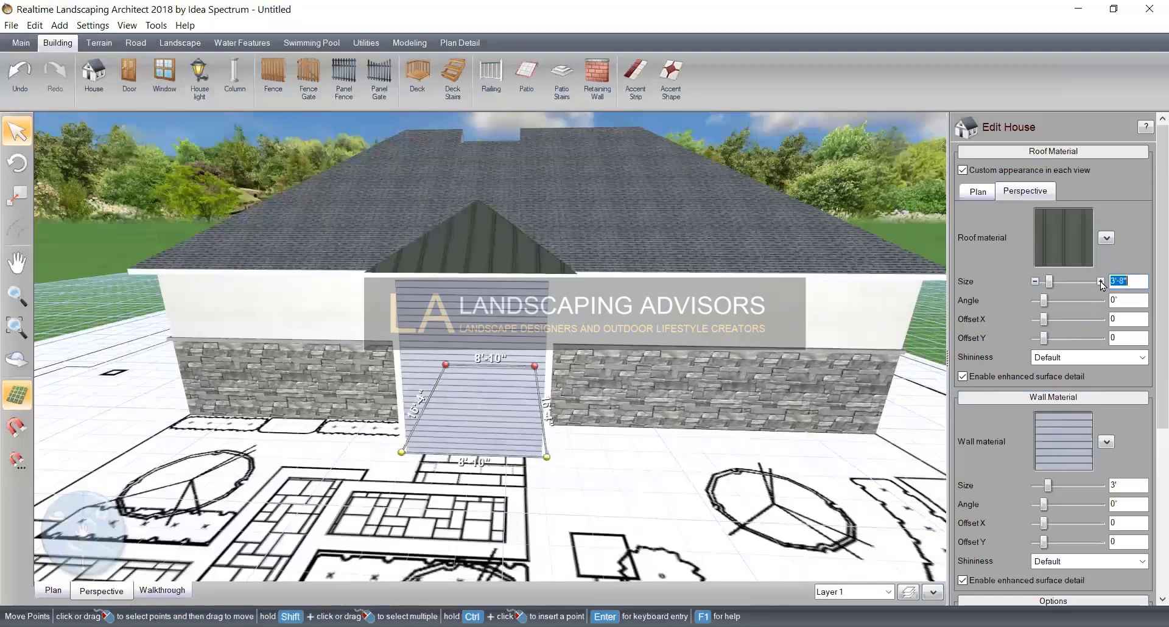
click(1100, 281)
click(1100, 282)
click(1100, 282)
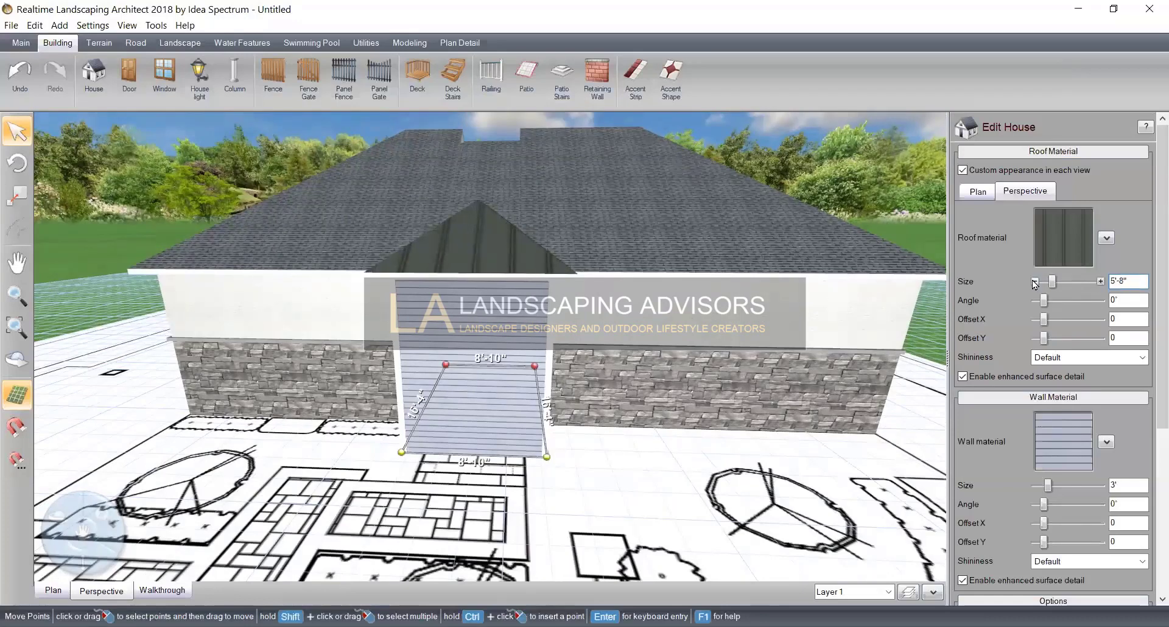
click(1036, 281)
click(1035, 281)
click(1036, 282)
click(1036, 282)
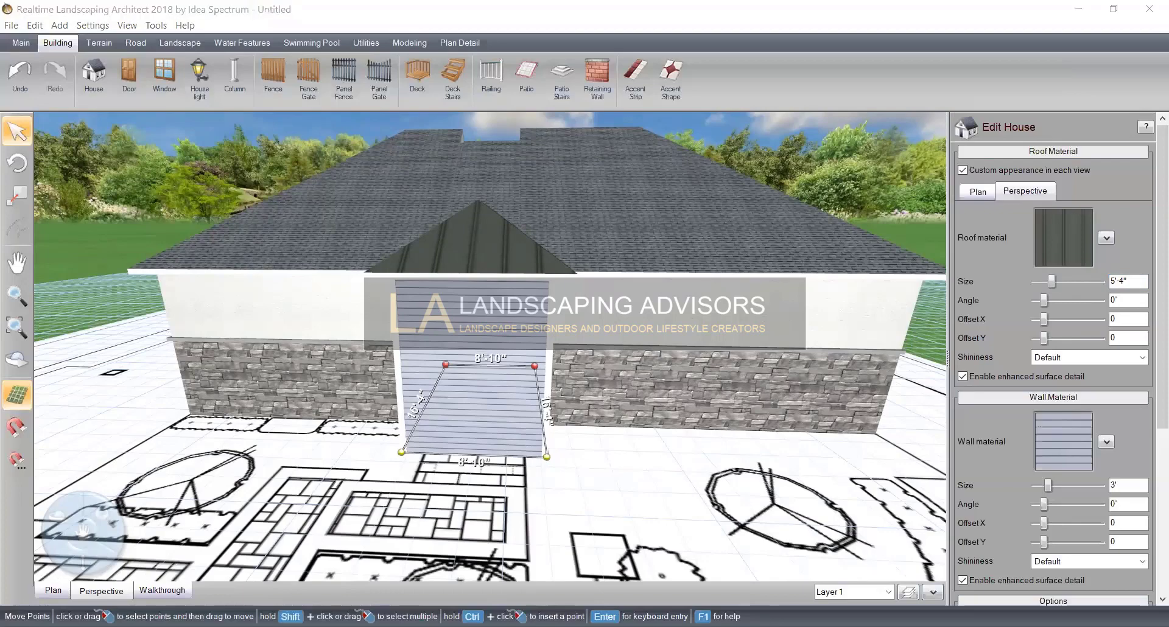
Check the reference photo, finish editing the entry's points, and set the wall height of the upper stucco house to 6'
key(alt+Tab)
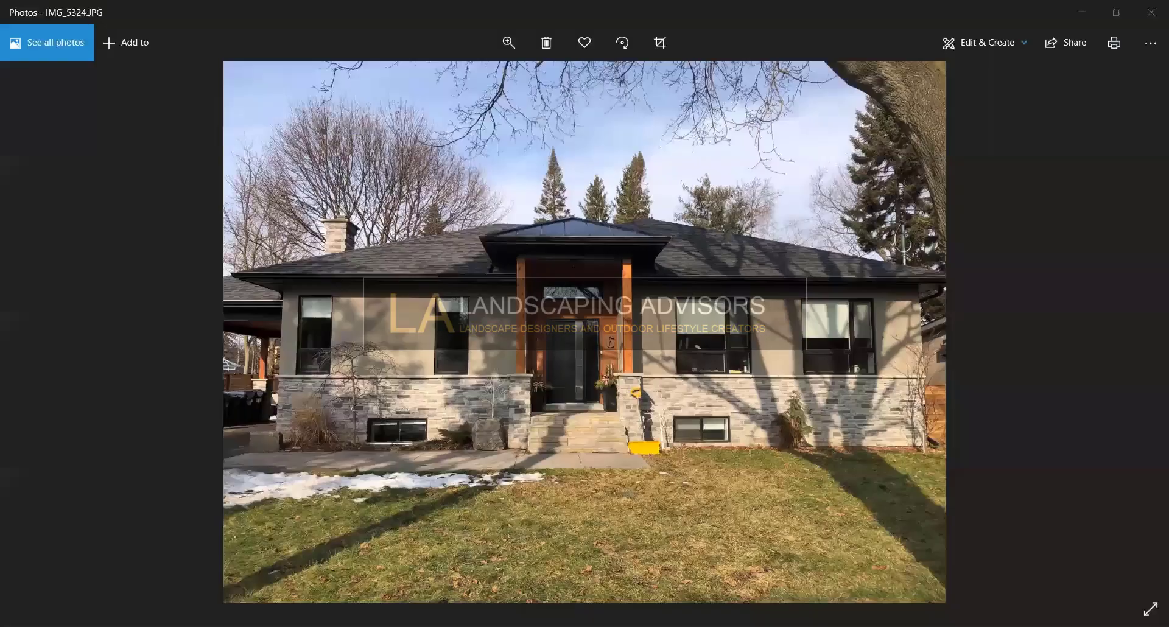
key(alt+Tab)
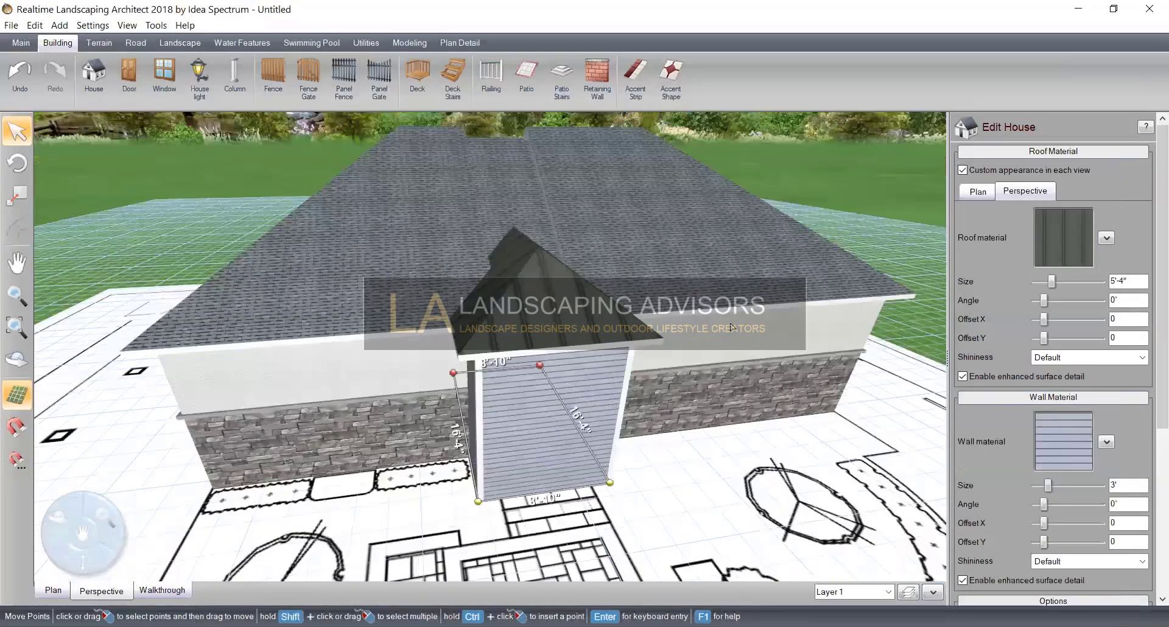
scroll(999, 401, down, 5)
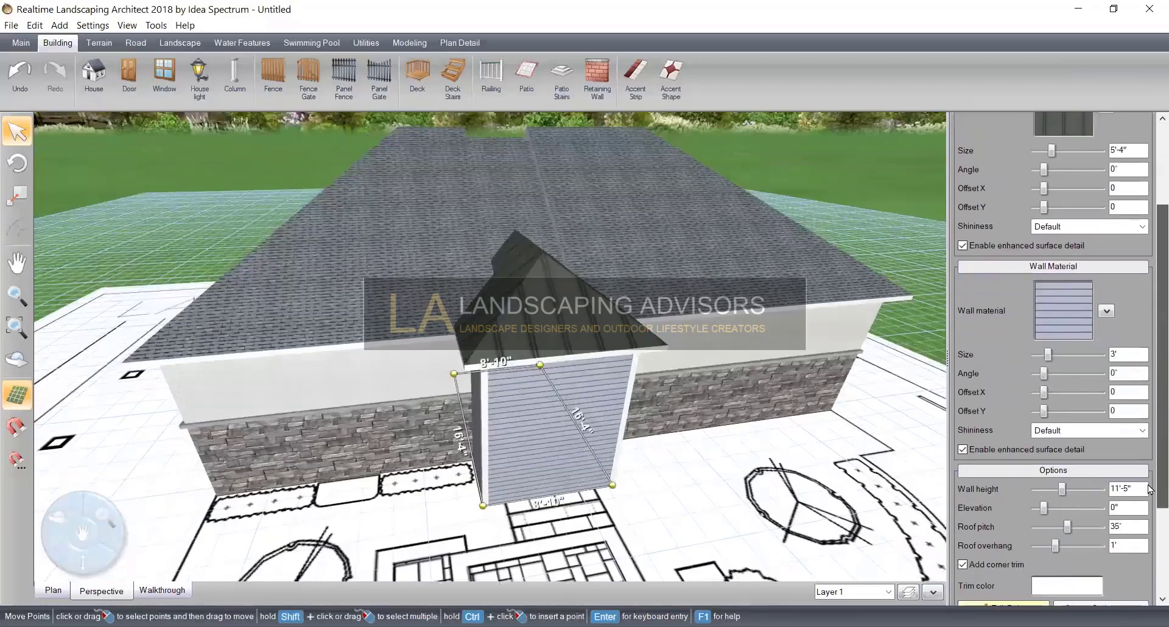
click(980, 496)
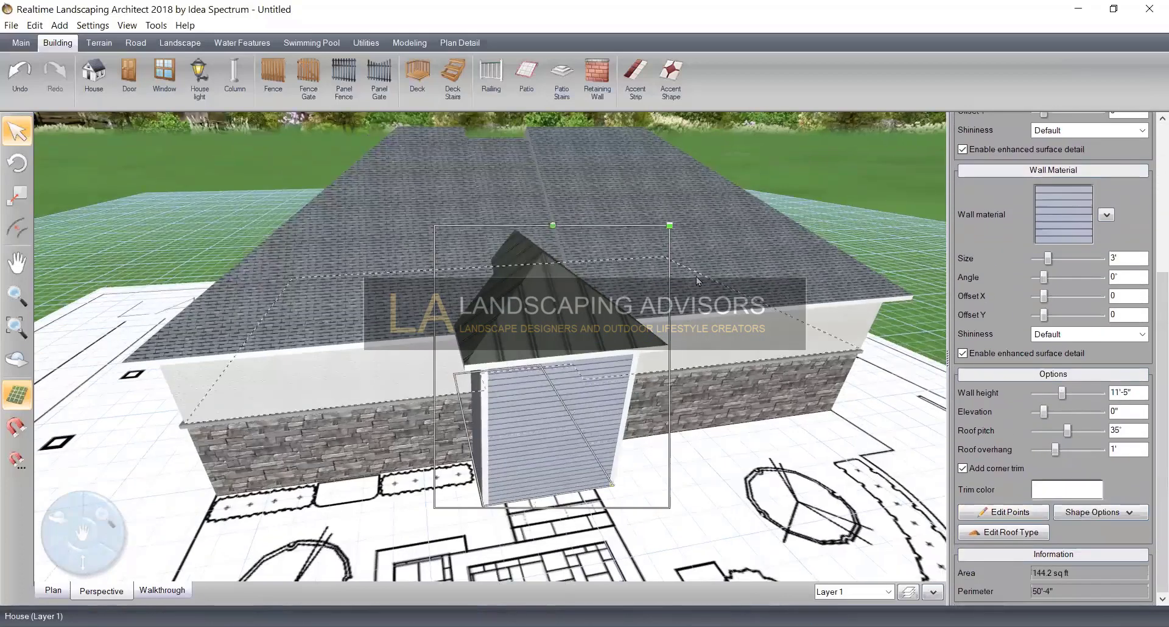
click(696, 277)
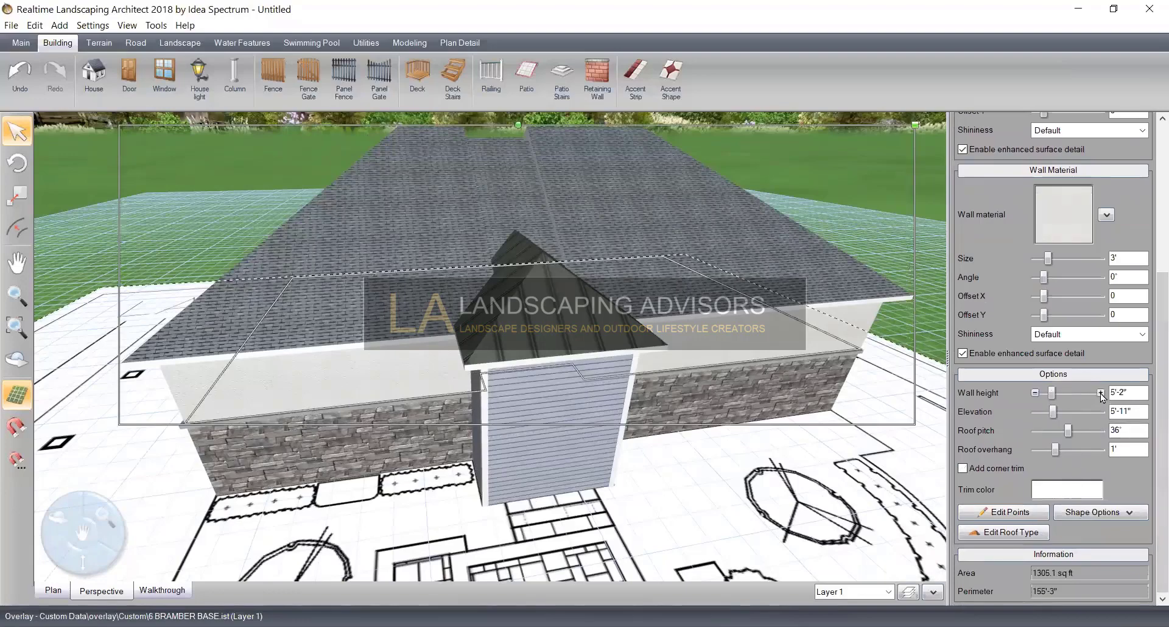
drag(1101, 394, 1035, 393)
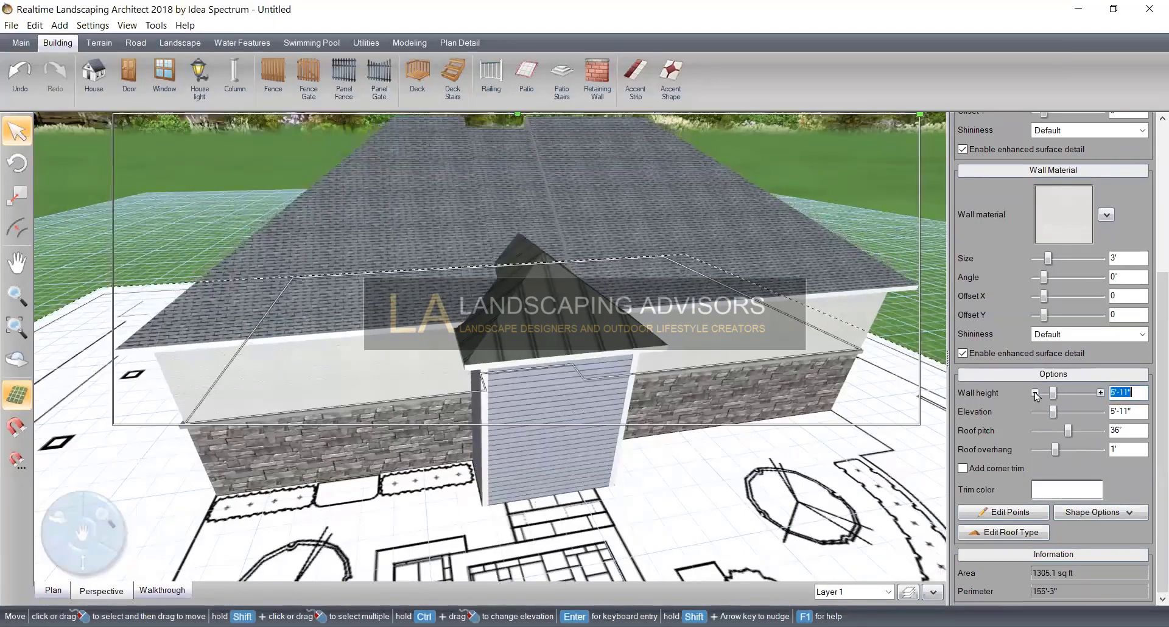
click(1101, 393)
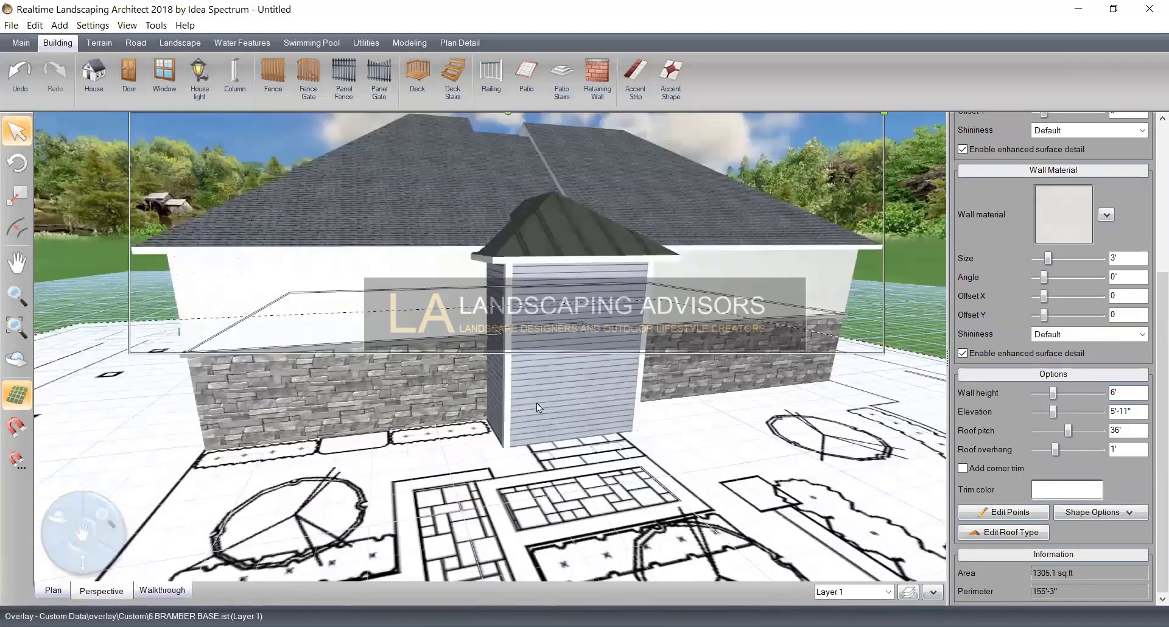
Raise the wall height of the front entry house to 13'-1" and inspect it against the main house
click(535, 403)
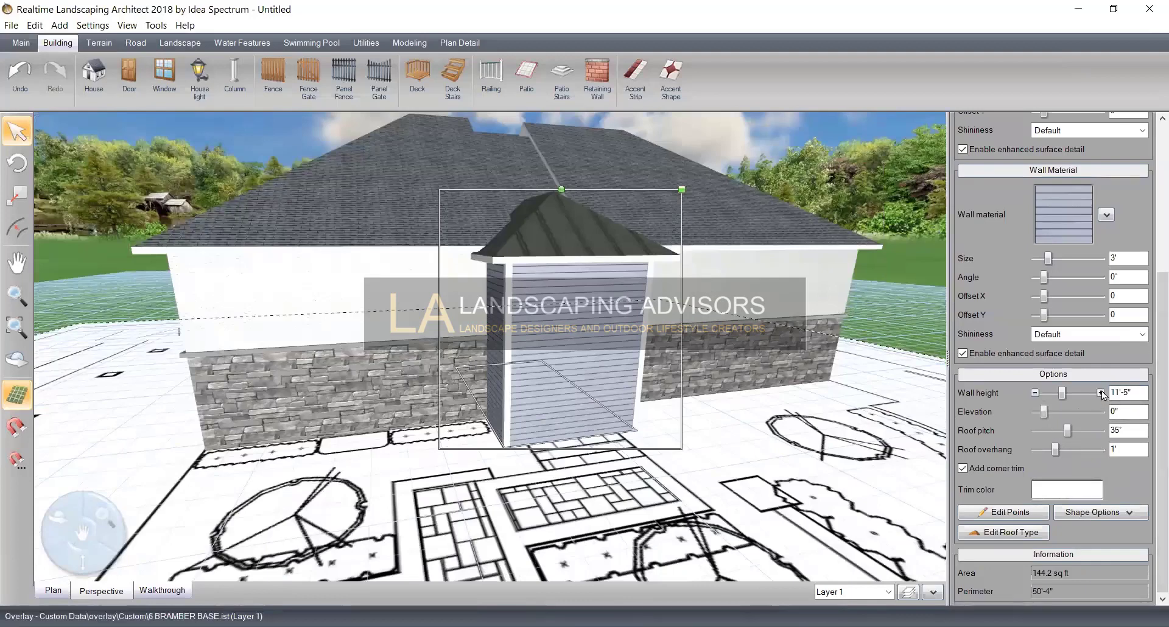
click(1101, 393)
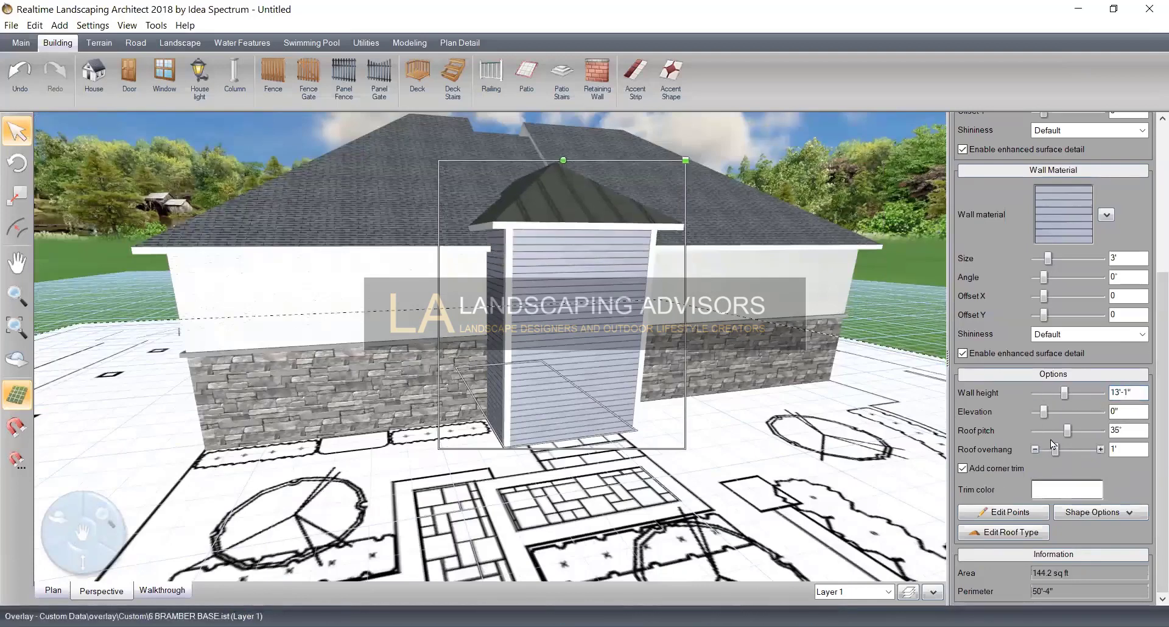
mouse_move(796, 453)
middle_down()
mouse_move(669, 461)
mouse_move(795, 452)
middle_up()
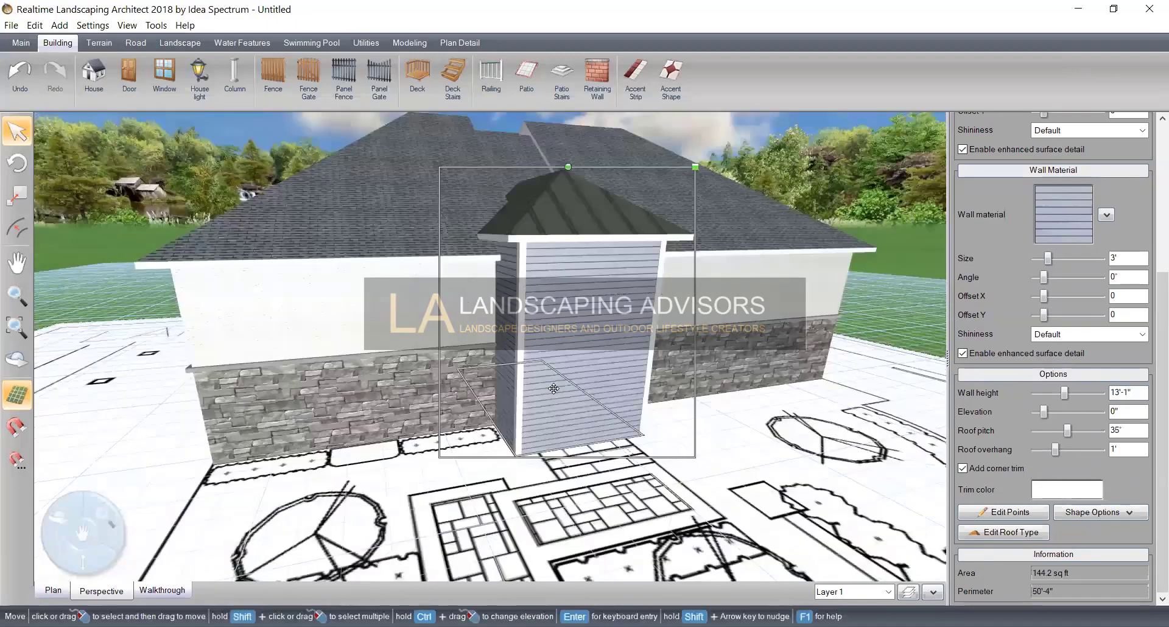
click(554, 429)
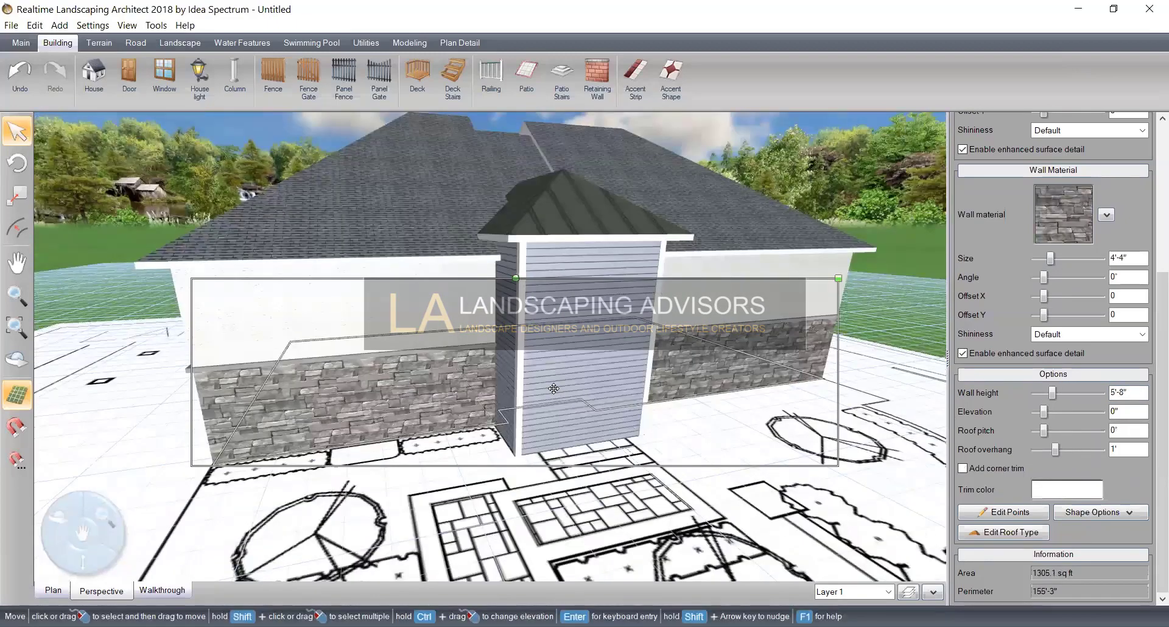
click(554, 430)
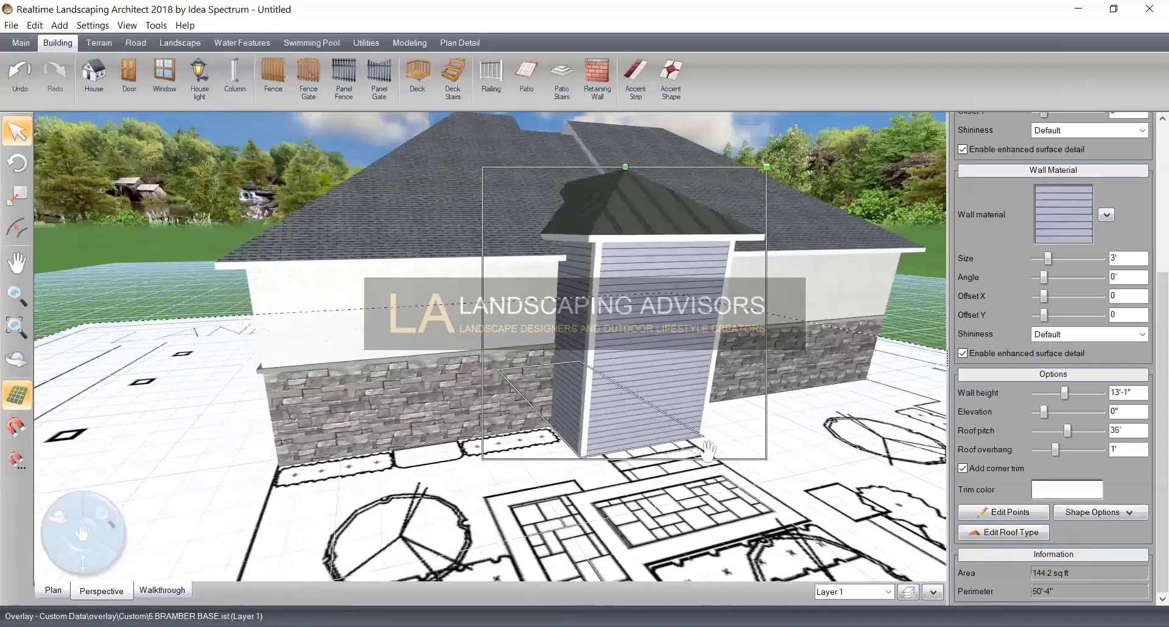
Draw a new house in plan along the outer edges of the side column squares, 14'-9" by 20'-2", ending inside the main house's wall
right_drag(357, 373, 231, 529)
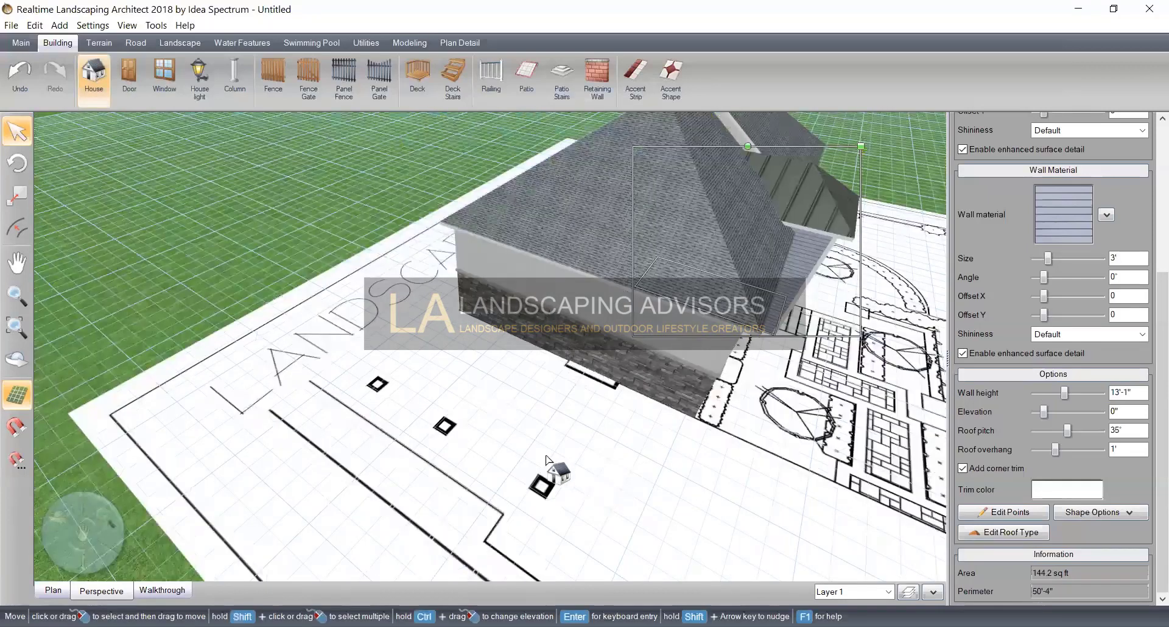
click(94, 76)
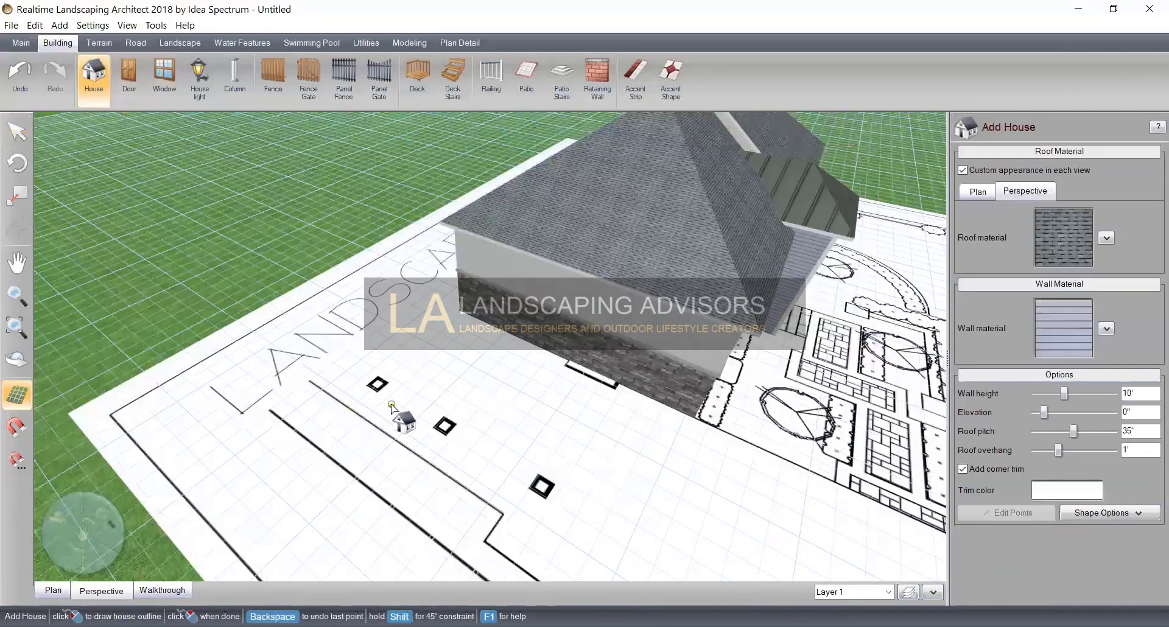
click(51, 592)
middle_drag(275, 406, 769, 551)
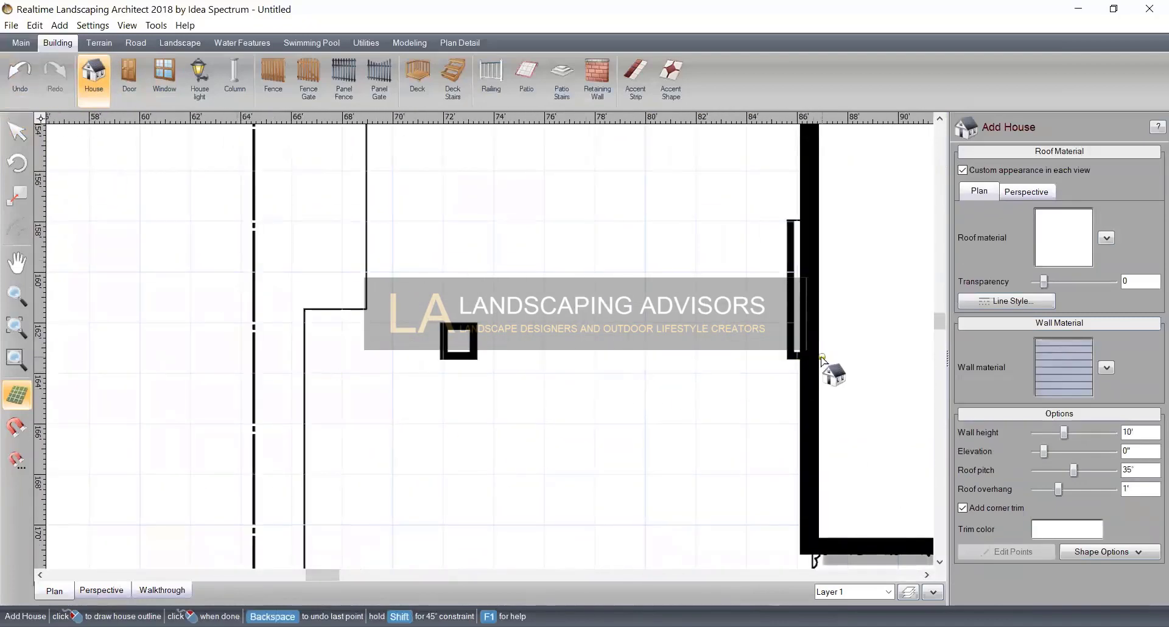
click(814, 356)
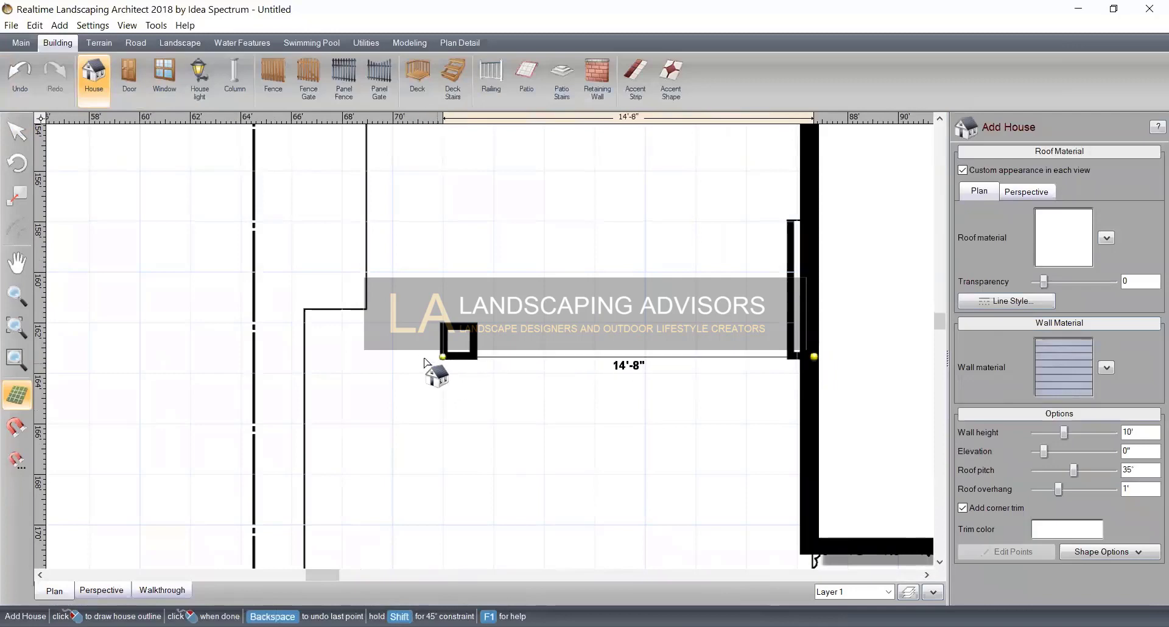
click(442, 356)
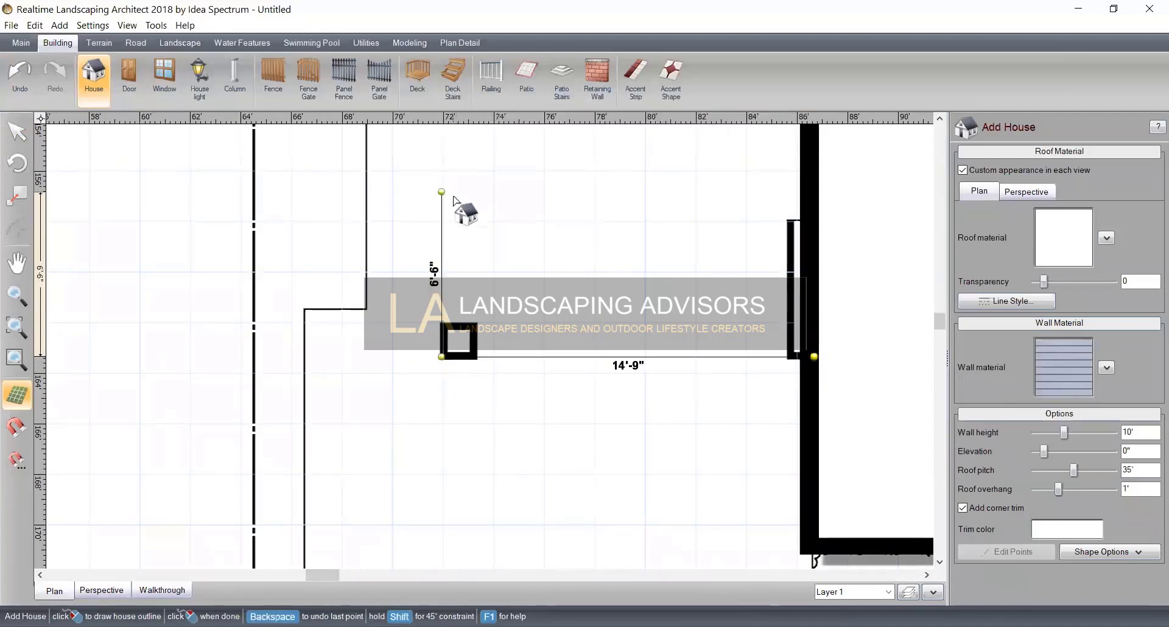
middle_drag(454, 196, 471, 486)
middle_drag(471, 185, 472, 328)
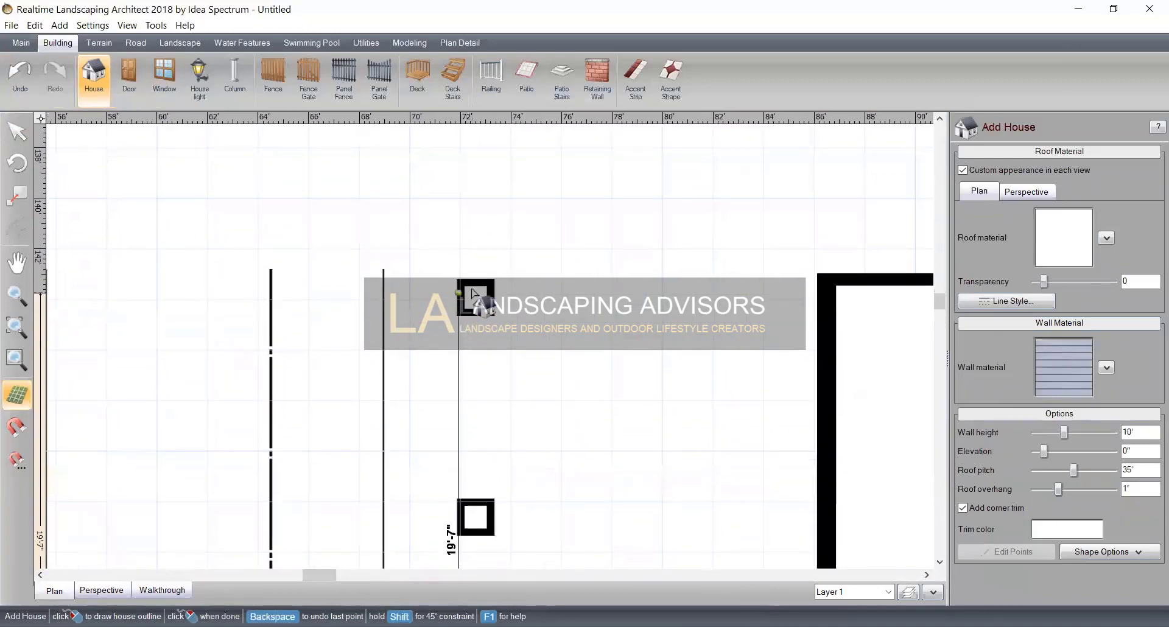
click(459, 278)
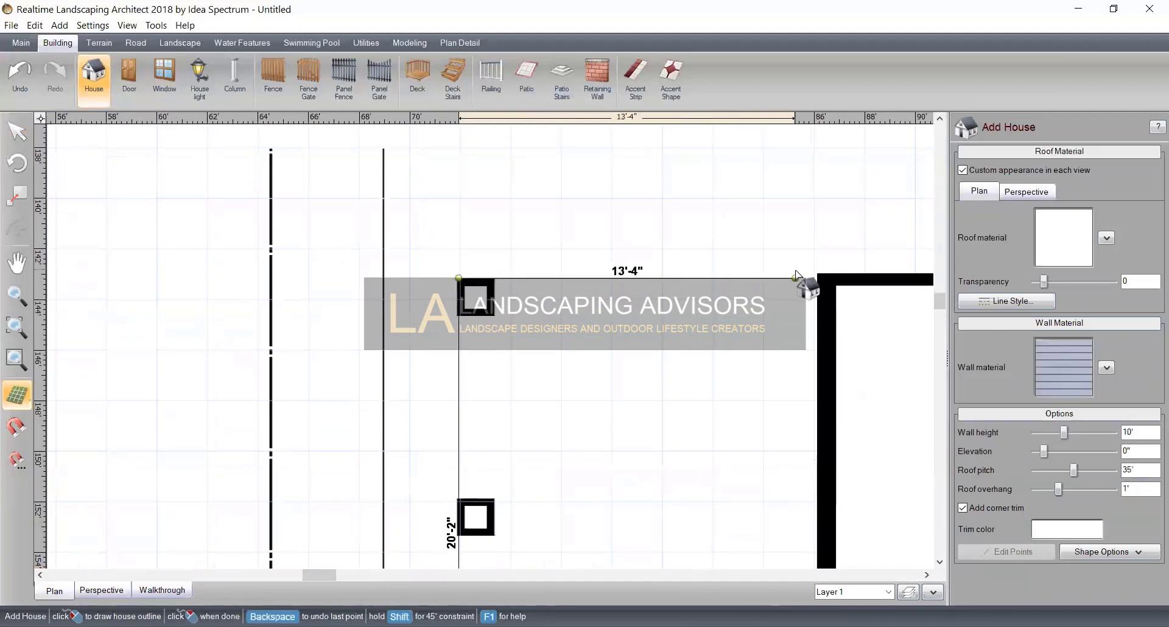
click(847, 280)
middle_drag(850, 504, 674, 149)
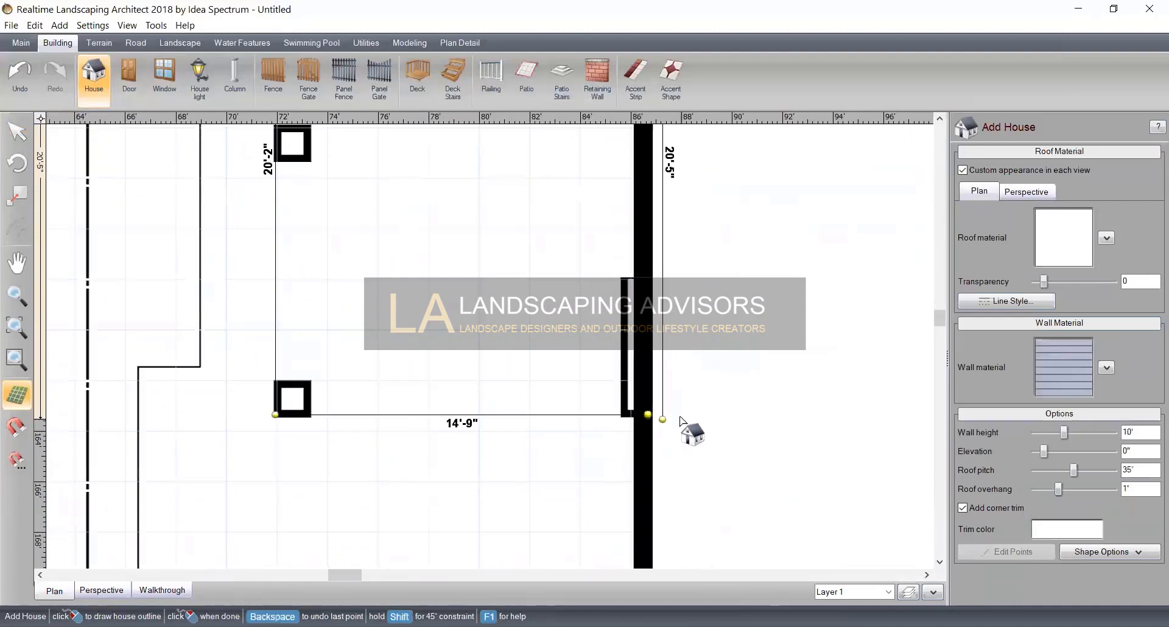
right_click(649, 425)
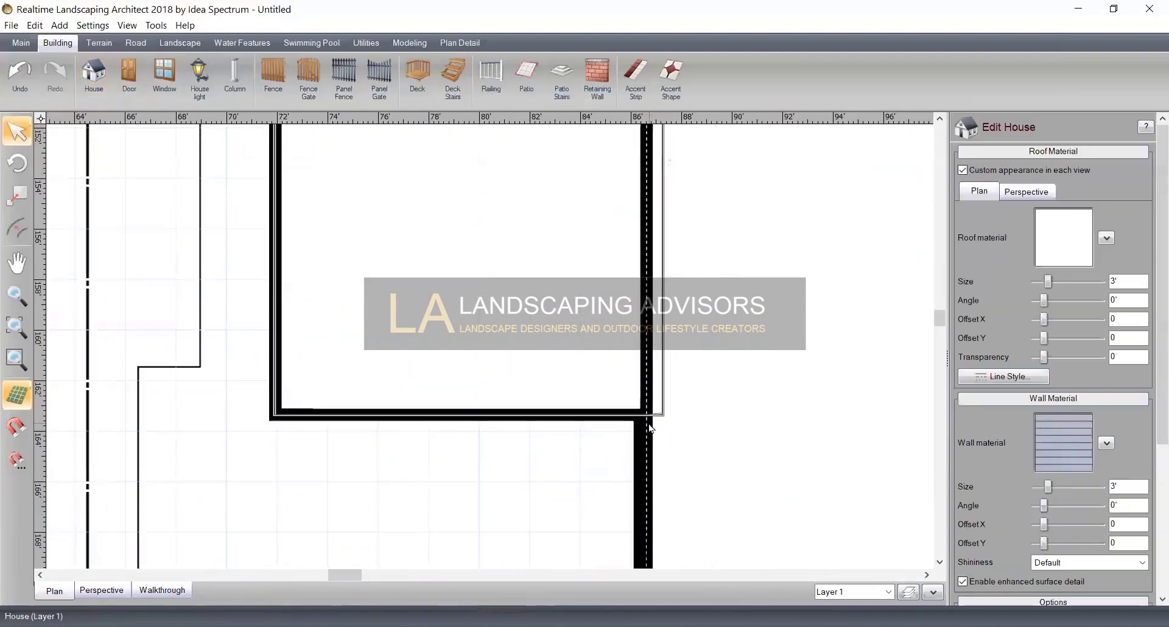
Extend the new side house's two inner corner points into the main house, making its rear side 24' long
click(114, 594)
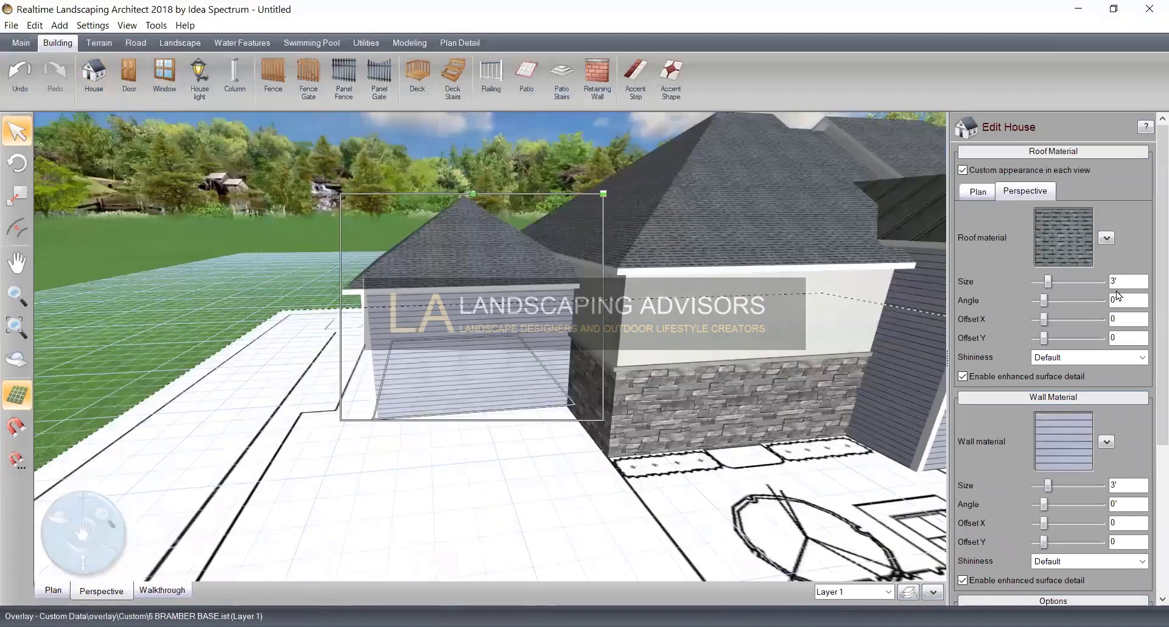
scroll(1153, 290, down, 5)
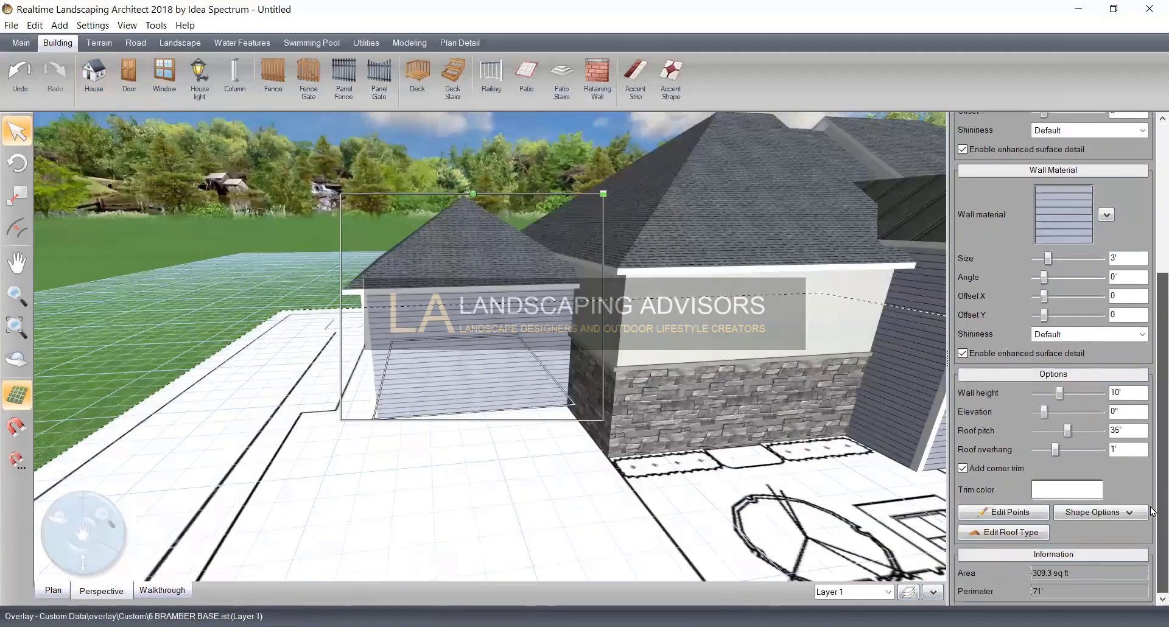
click(1002, 534)
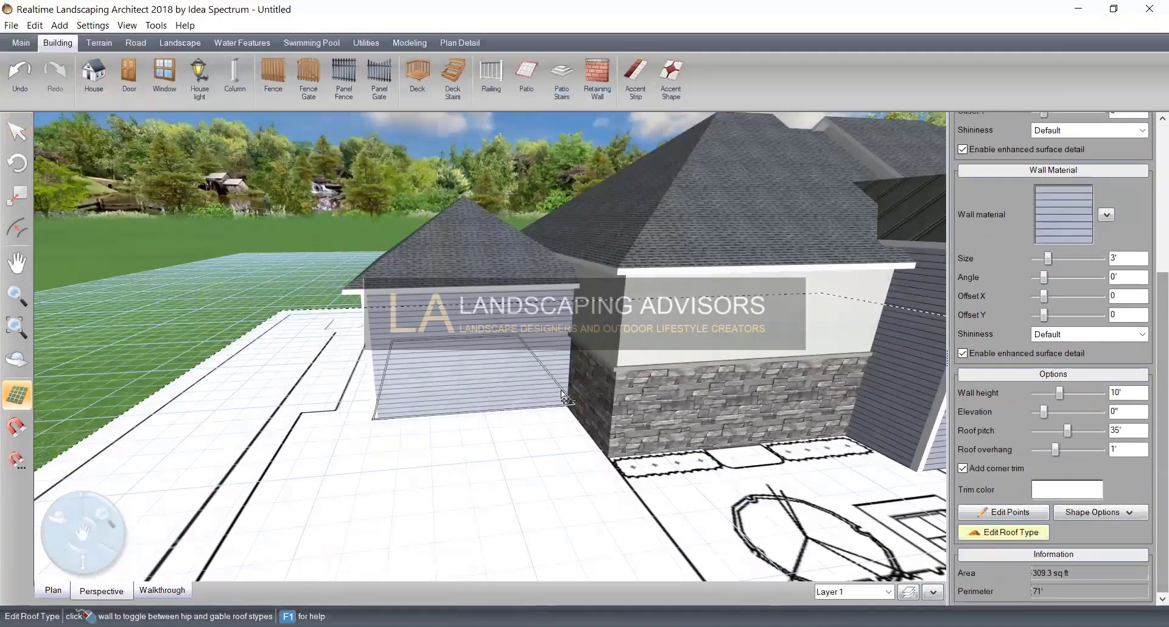
middle_drag(609, 402, 520, 434)
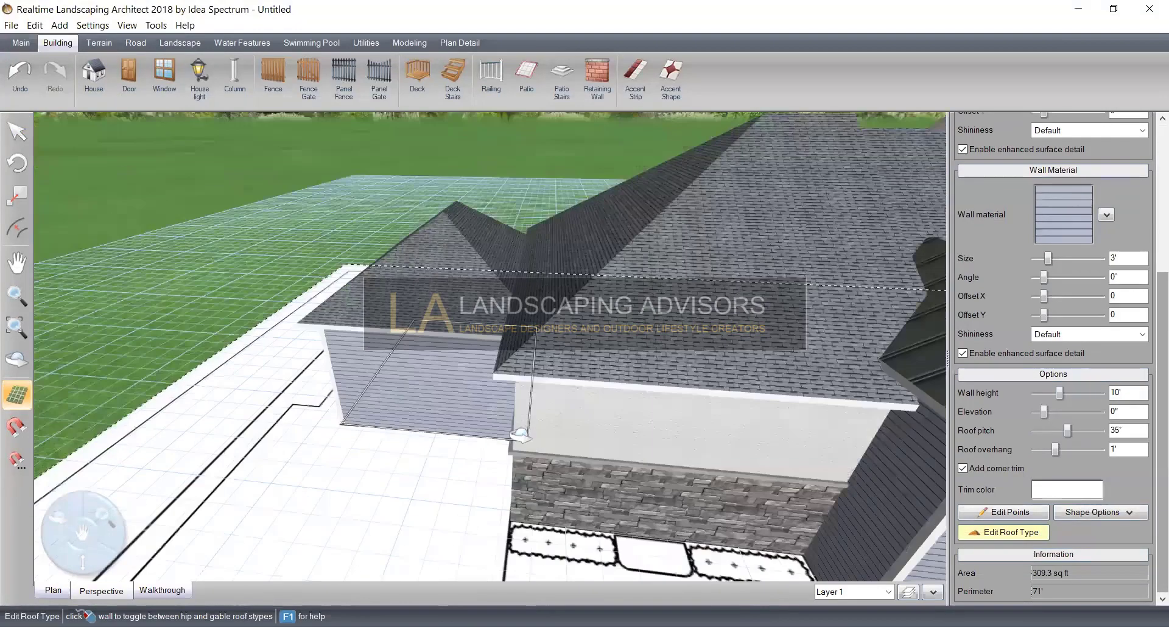
middle_drag(491, 399, 581, 428)
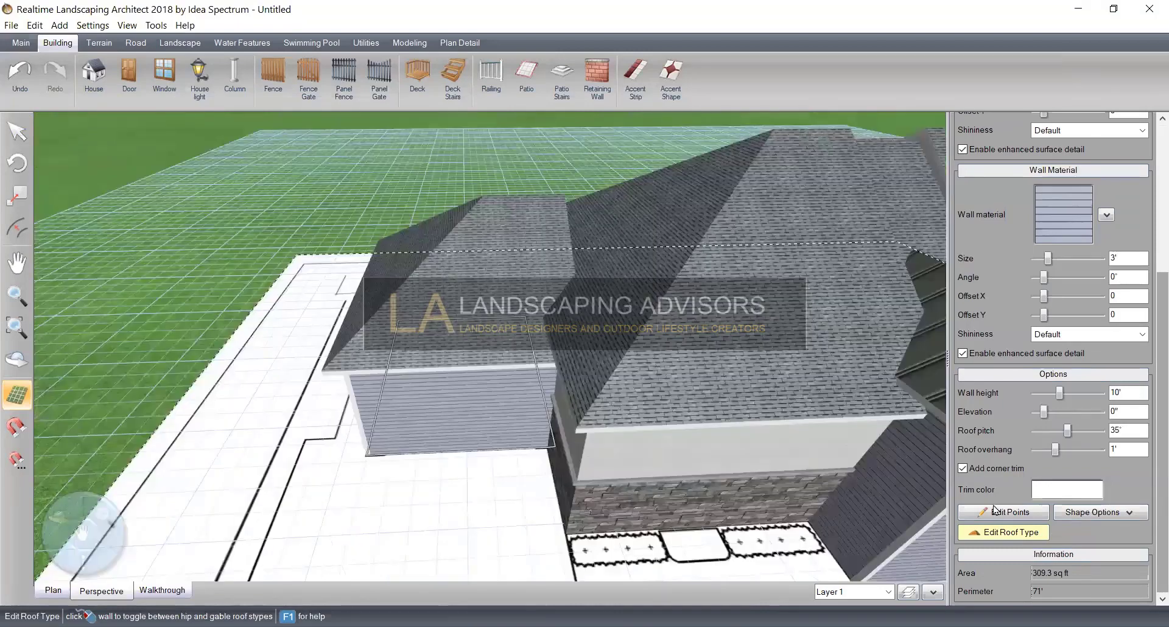
click(1005, 512)
click(554, 446)
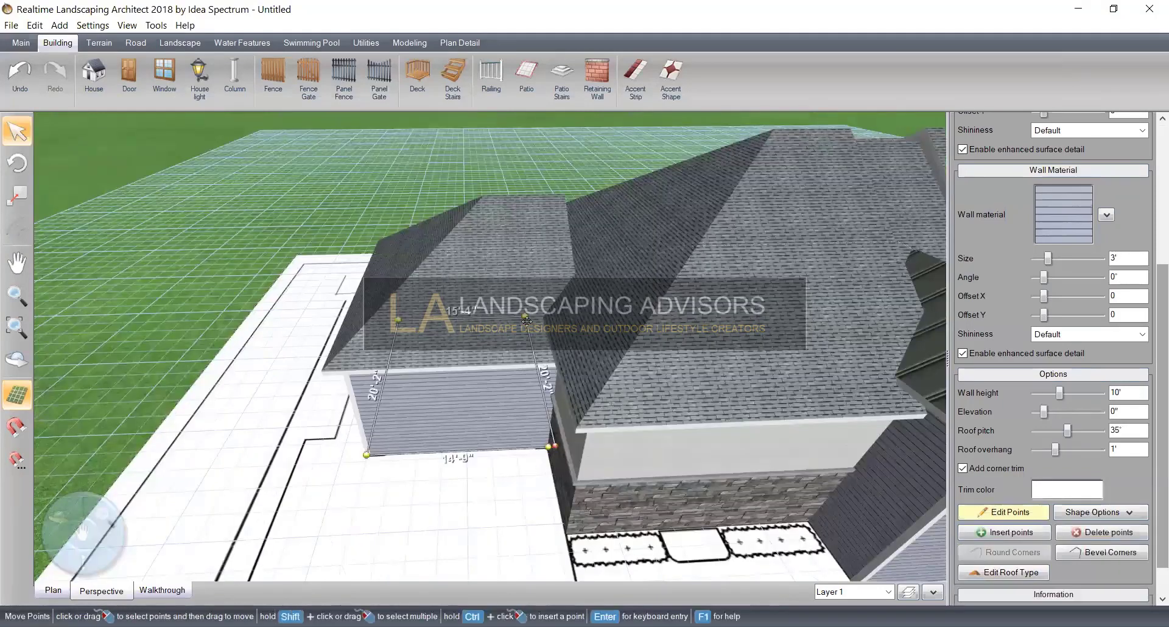
drag(554, 446, 659, 442)
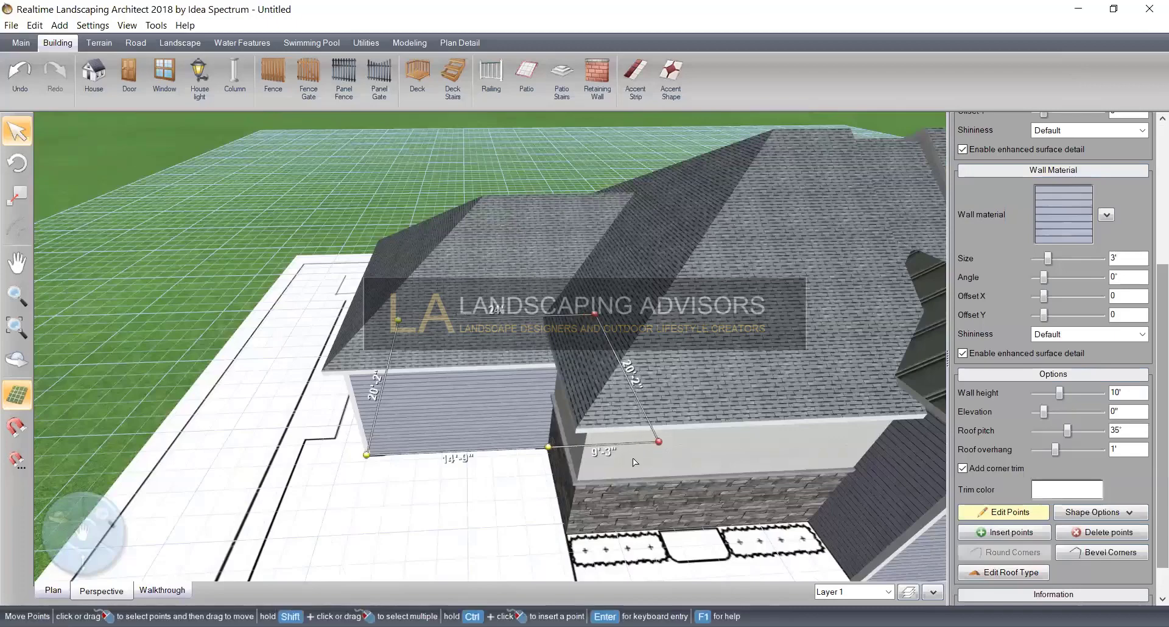
Turn the side house into a floating roof by setting its wall height to 0" and its elevation to 11'-9"
right_drag(656, 443, 621, 393)
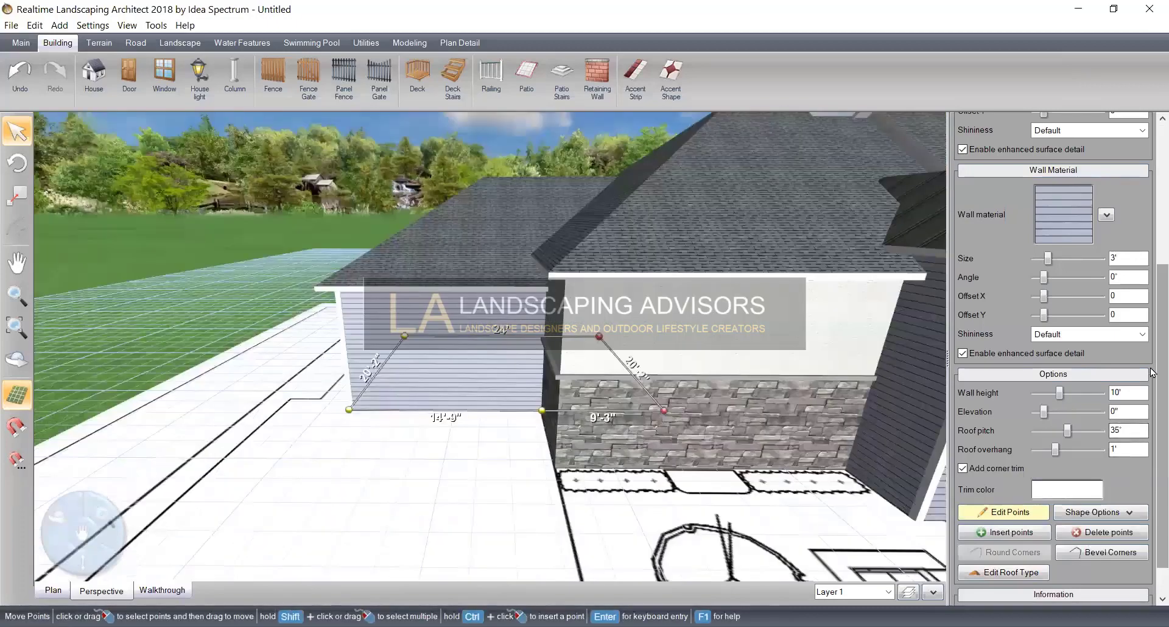
scroll(1151, 395, down, 1)
drag(1059, 352, 1044, 353)
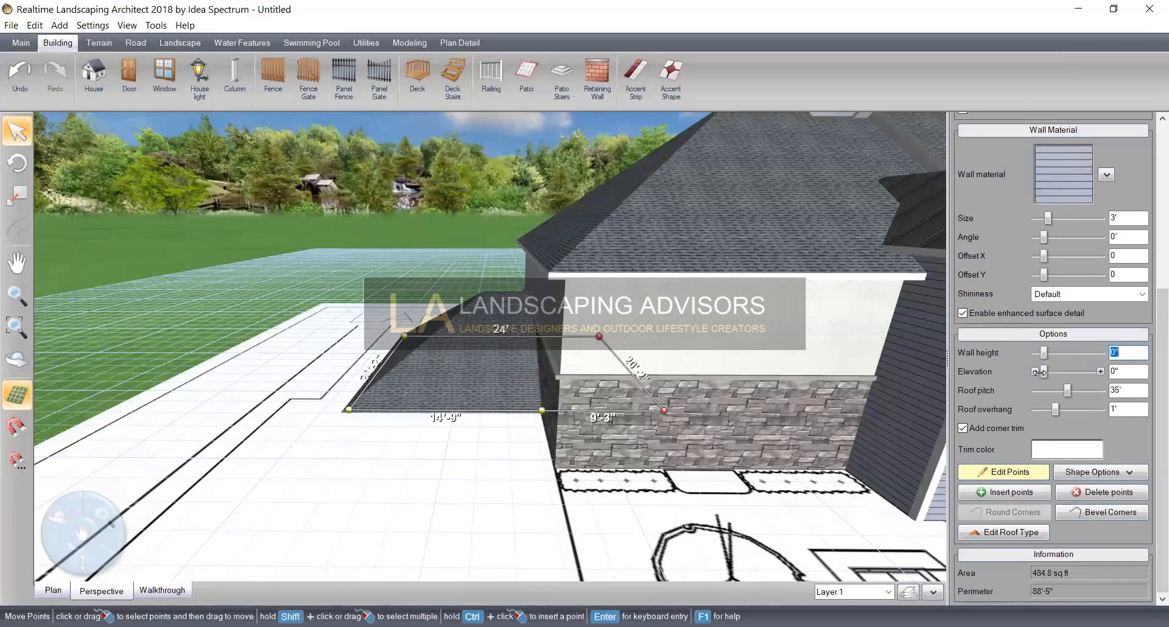
drag(1044, 373, 1061, 375)
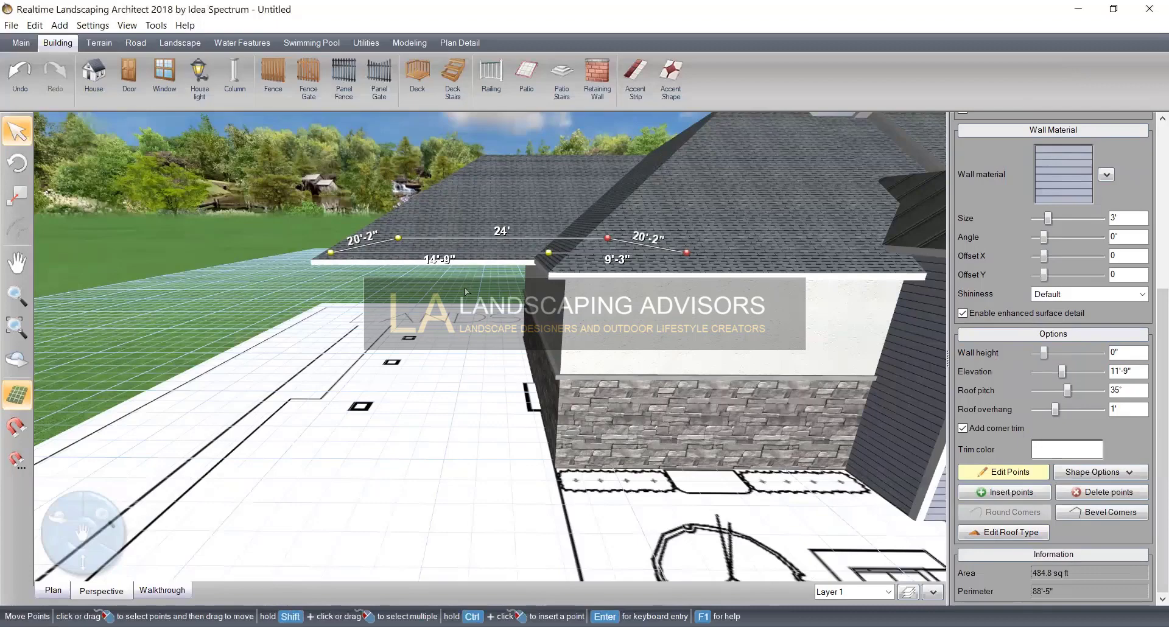
Inspect where the side roof meets the main house, finish editing its points, and raise its elevation to 11'-11"
scroll(532, 254, up, 4)
middle_drag(532, 264, 528, 226)
scroll(529, 227, down, 5)
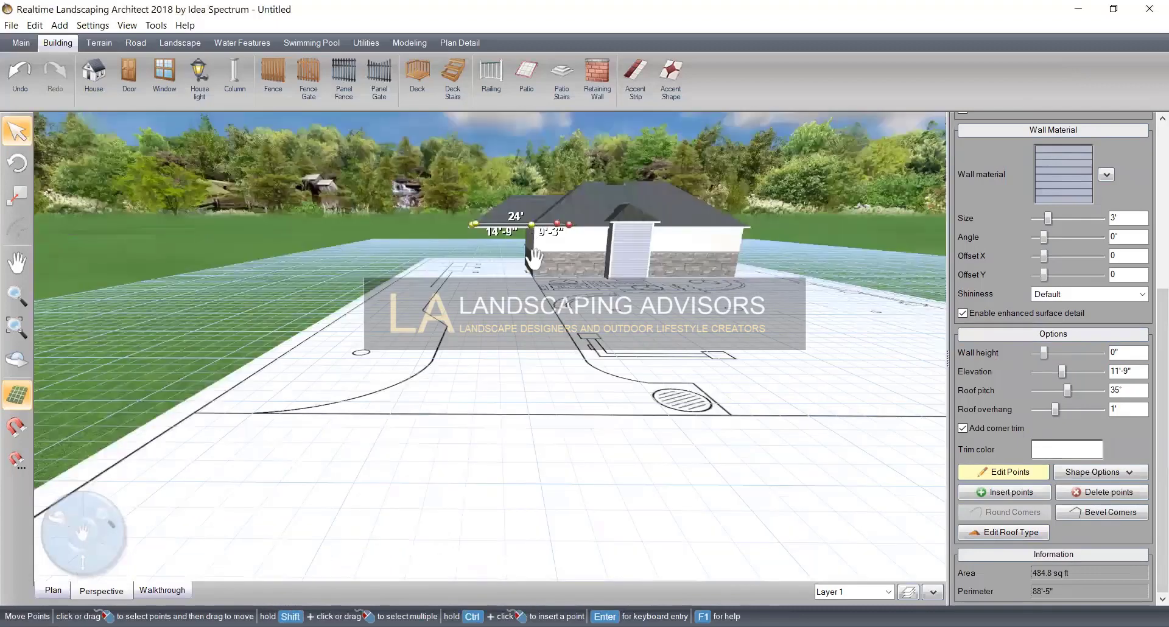
scroll(341, 423, up, 3)
scroll(395, 233, up, 3)
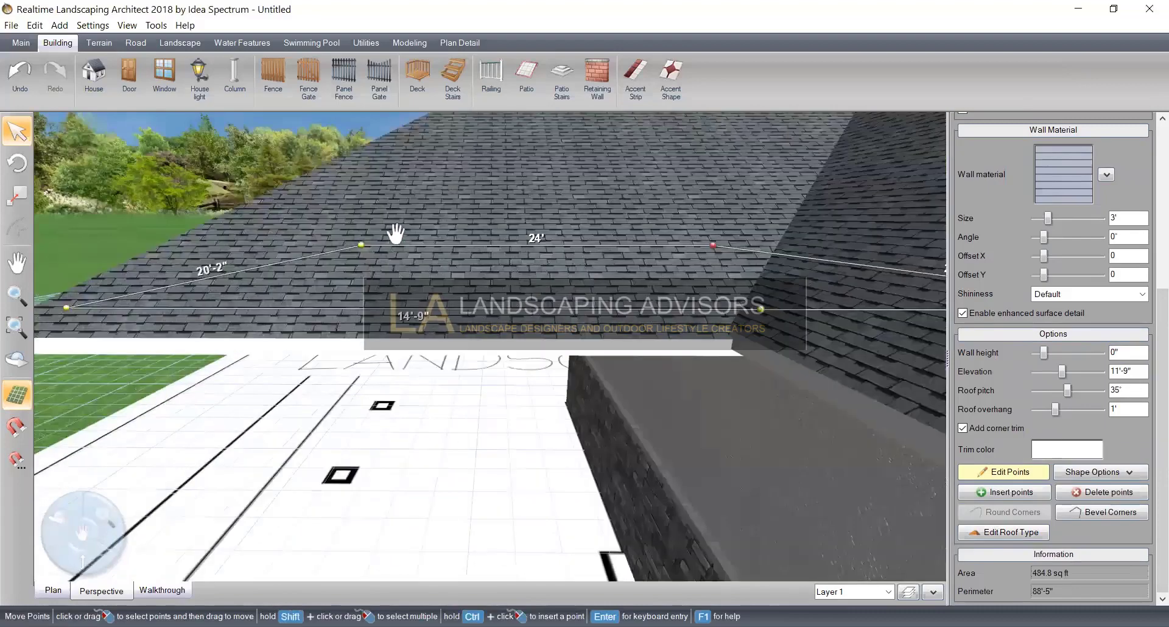
scroll(558, 420, down, 3)
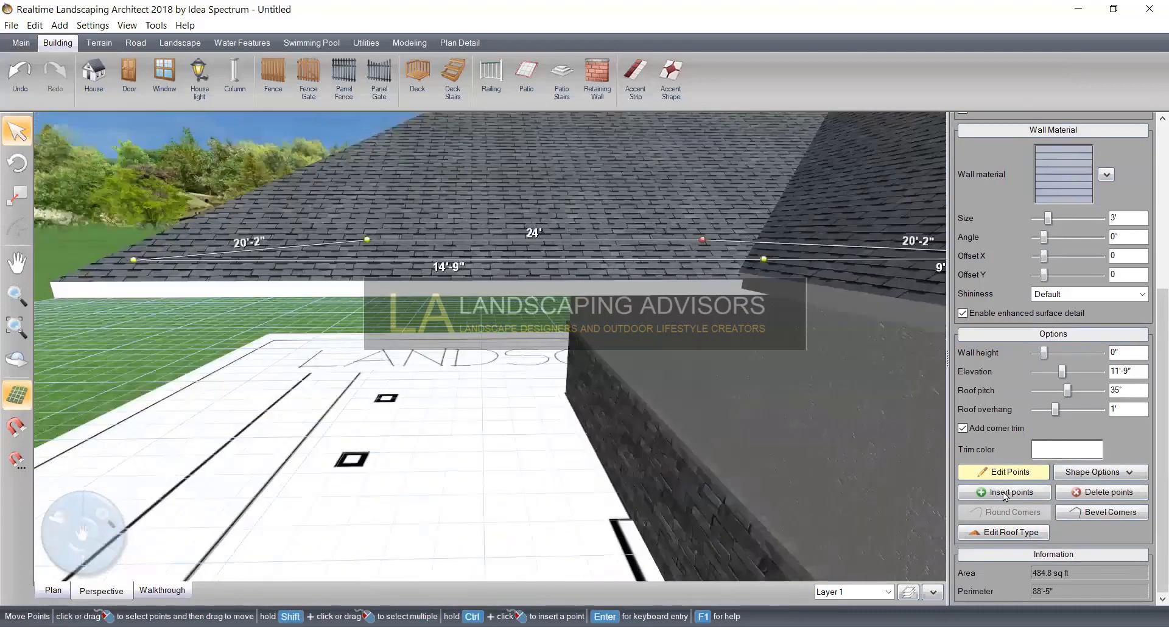
click(999, 474)
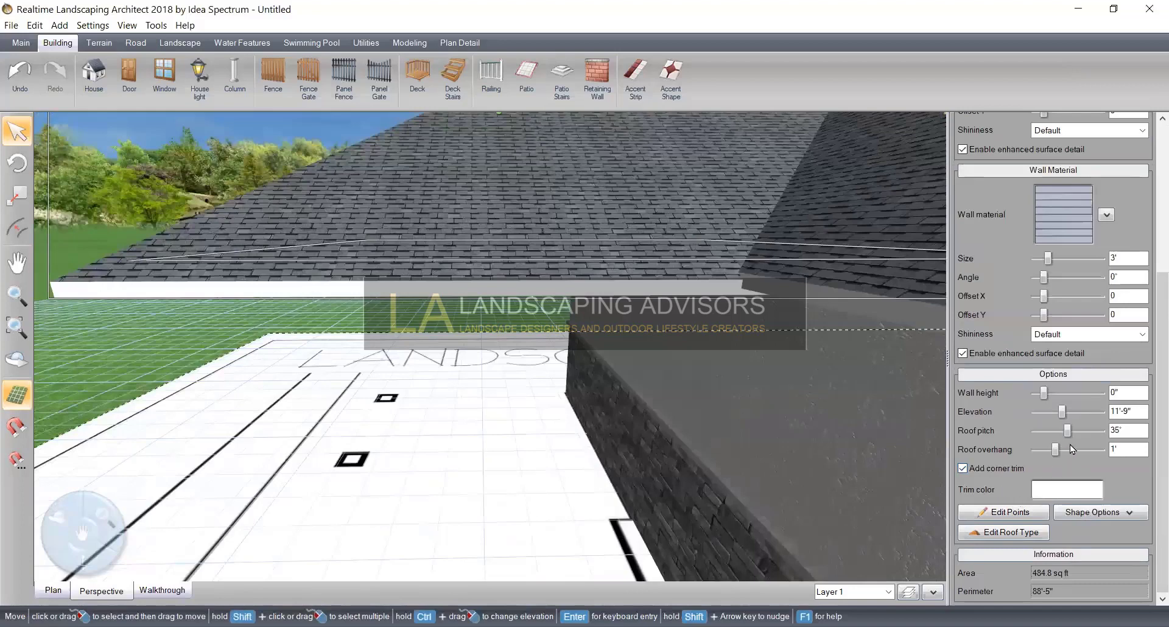
click(1102, 412)
click(1101, 412)
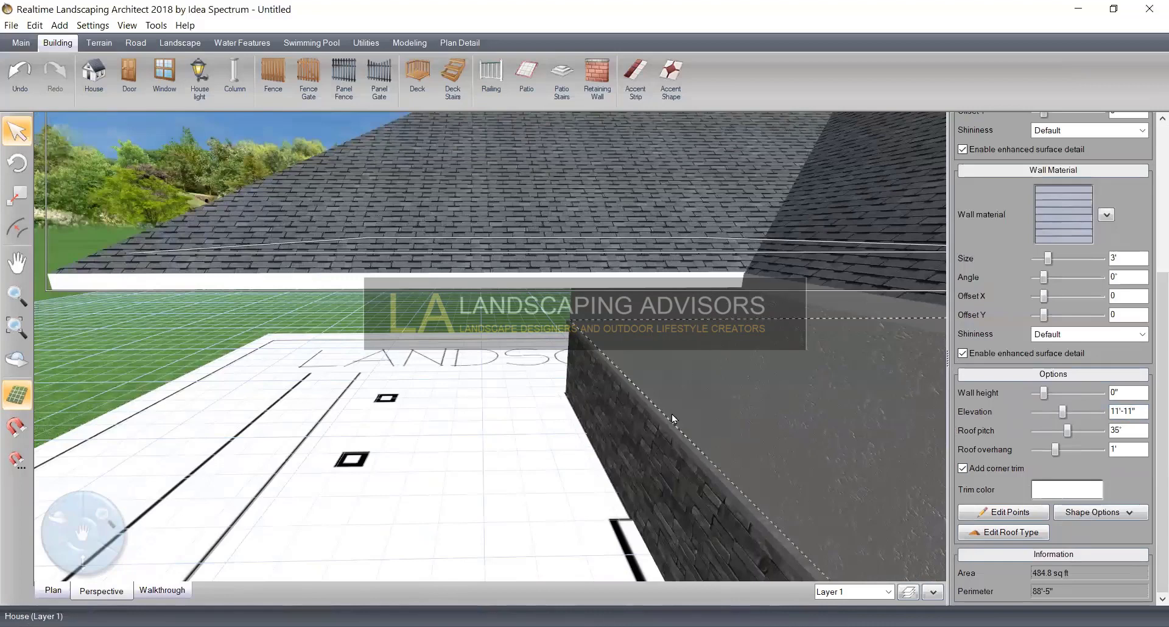
Draw a box about 1'-7" square over the side column square farthest from the LANDSCAPE PLAN title
middle_drag(647, 417, 931, 188)
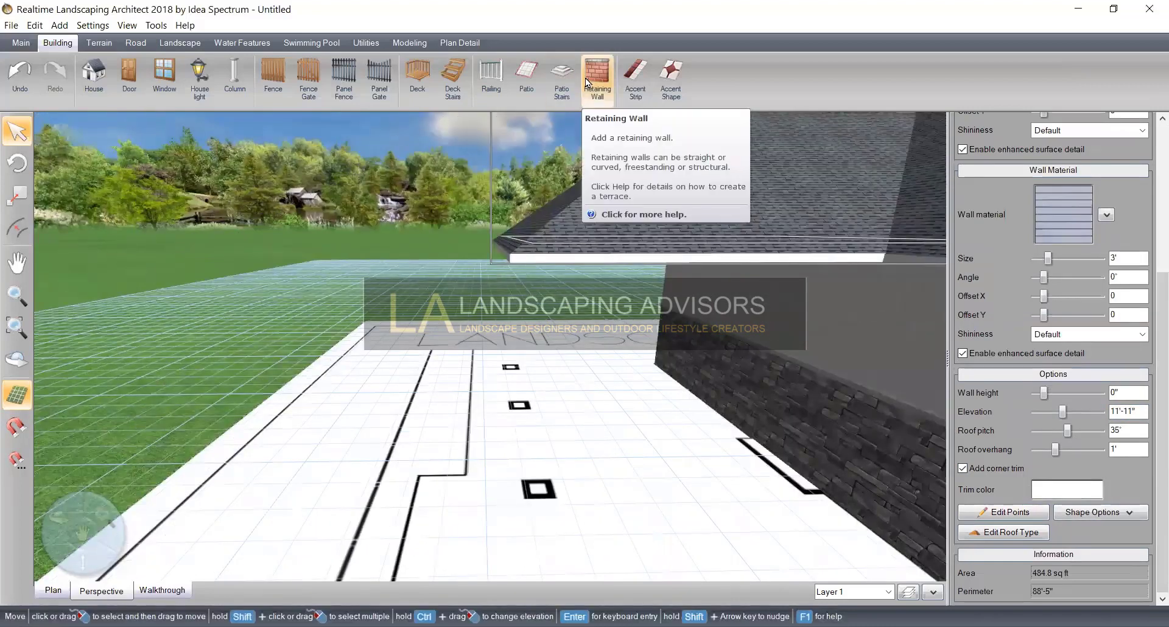
click(407, 43)
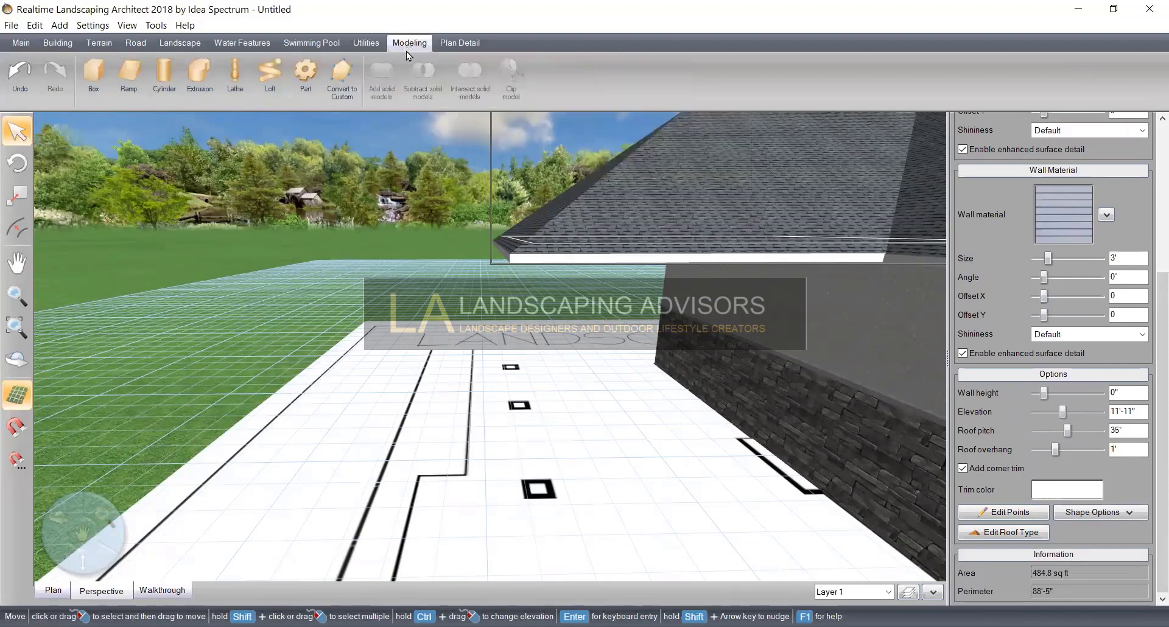
click(91, 81)
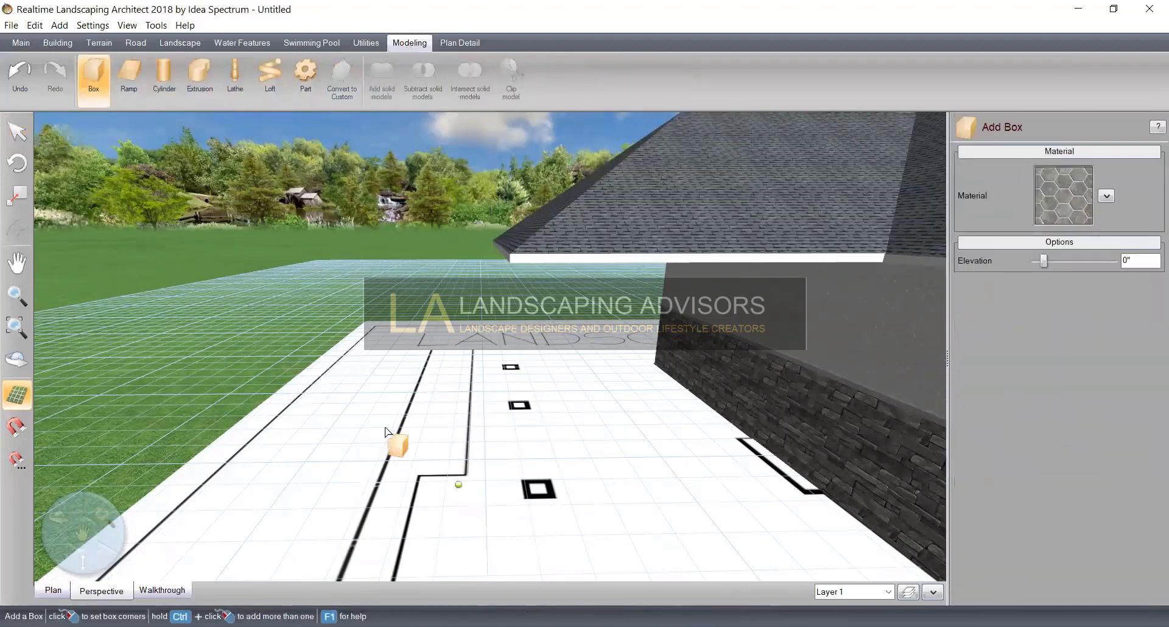
middle_drag(355, 402, 463, 525)
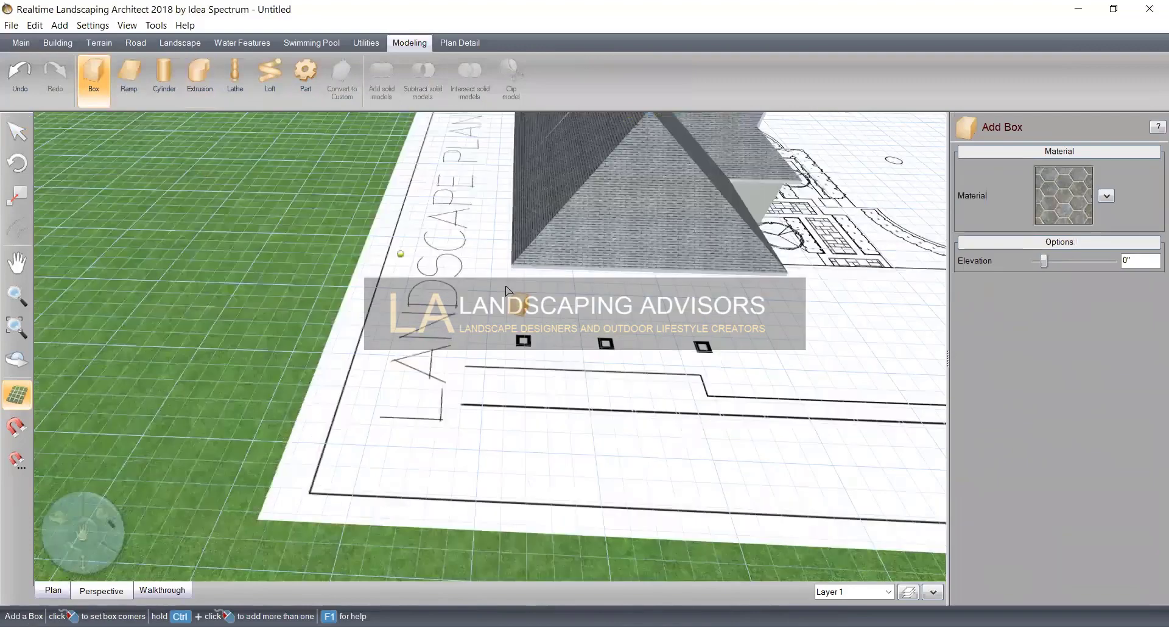
scroll(650, 360, up, 3)
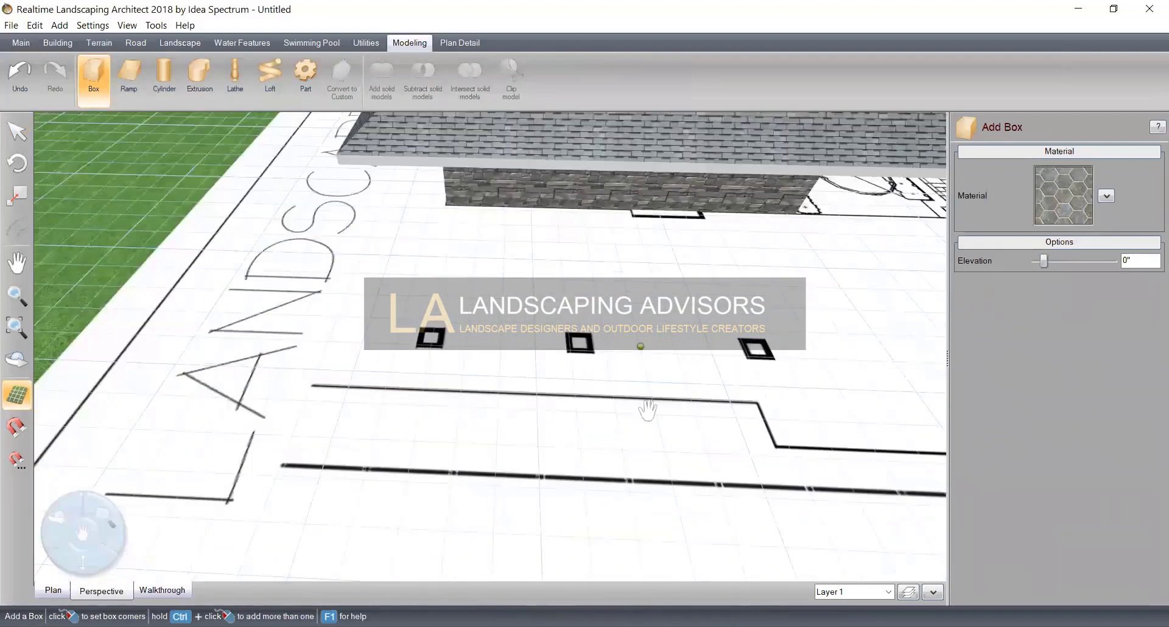
right_drag(648, 411, 481, 528)
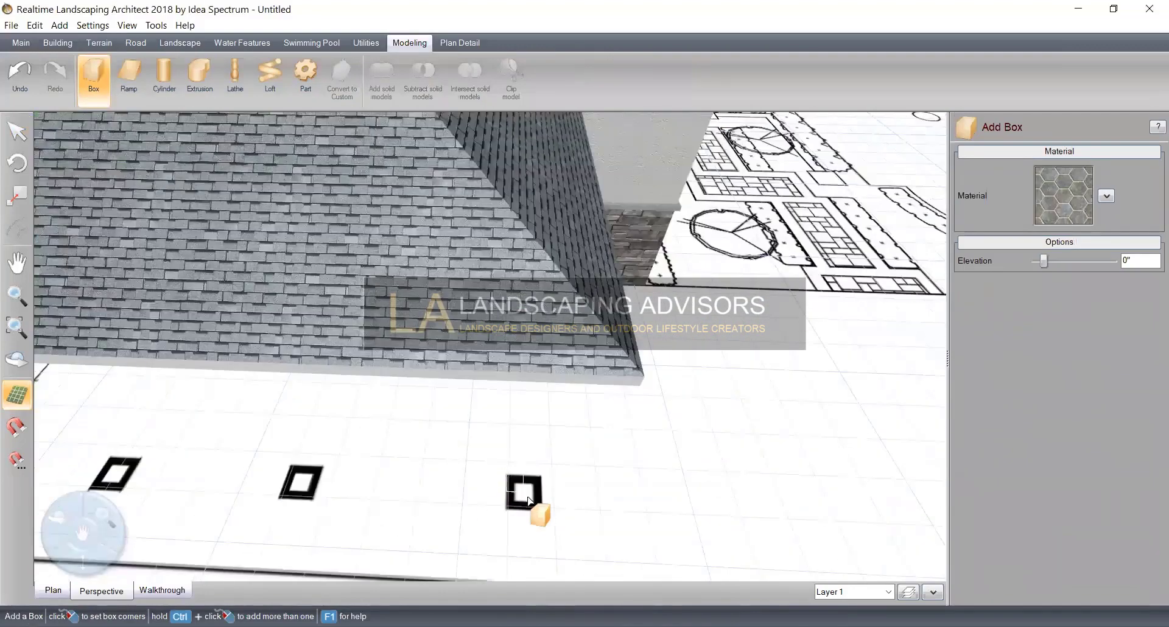
click(528, 500)
click(543, 510)
middle_drag(579, 506, 496, 472)
middle_drag(387, 494, 565, 530)
right_drag(565, 530, 656, 509)
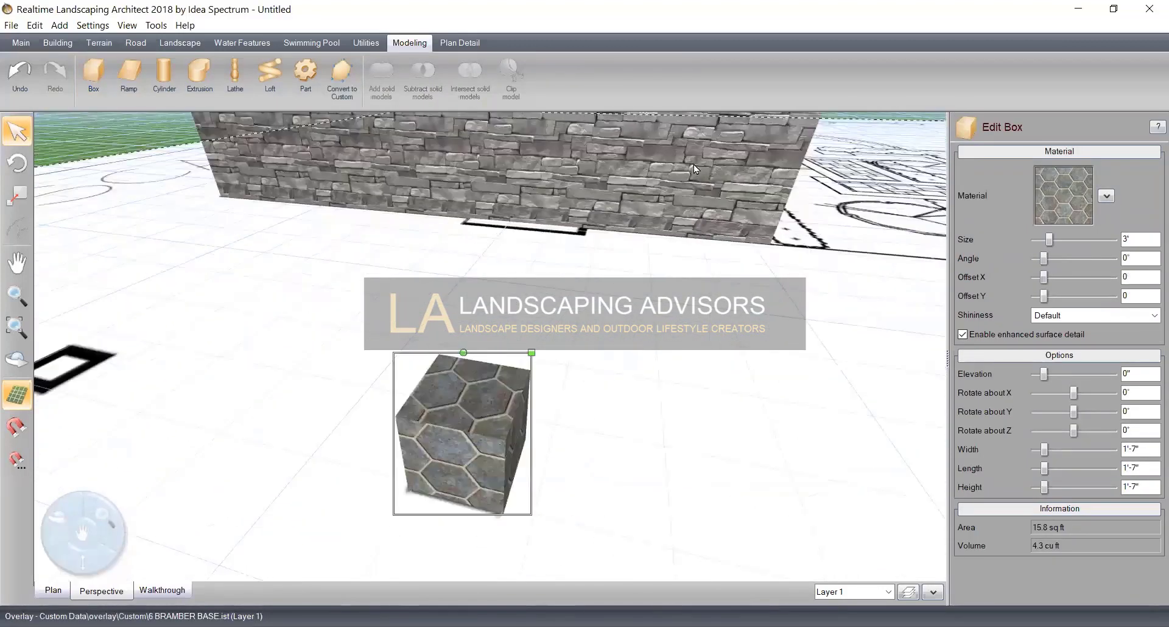
Copy the stone wall material from the house base and paste it onto the new box
click(693, 163)
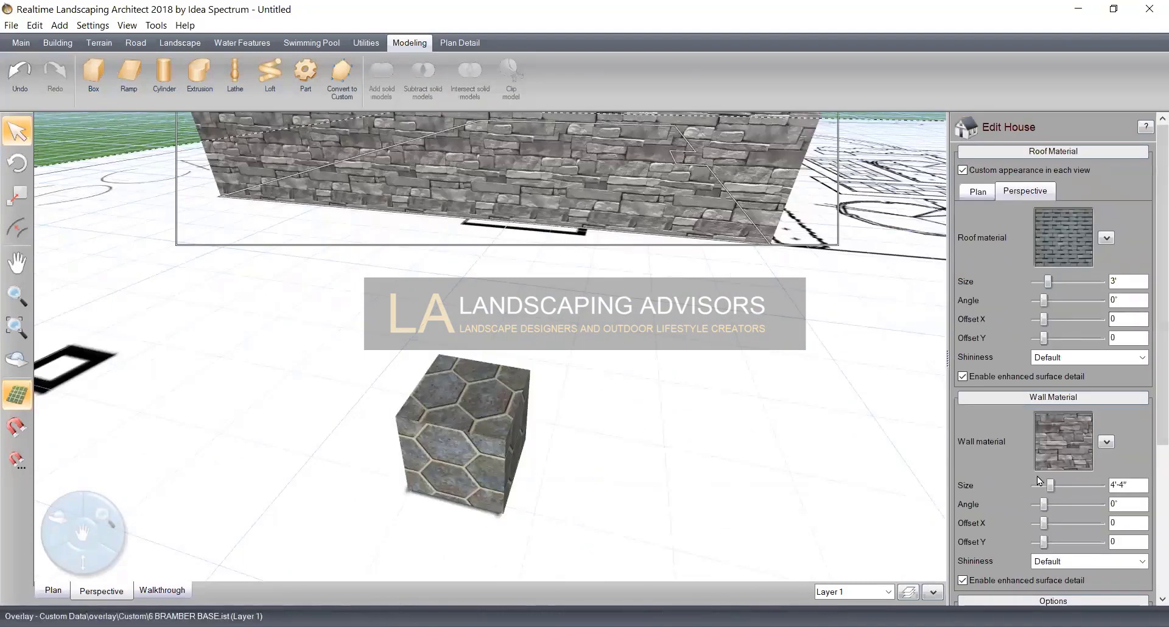
click(1107, 442)
click(1020, 529)
click(515, 458)
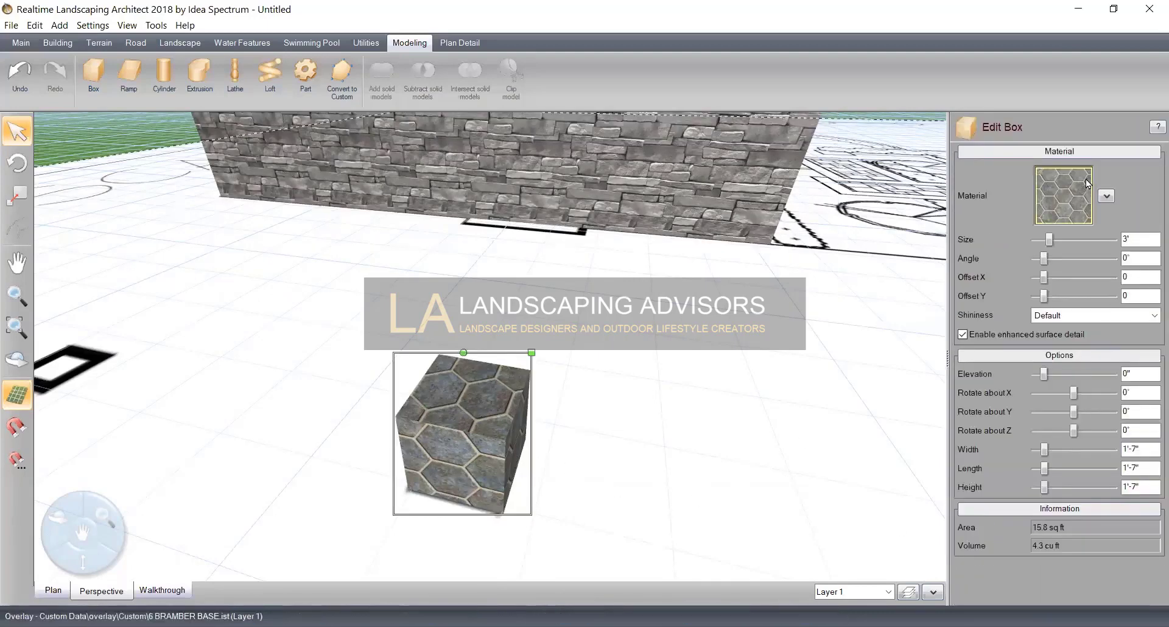
click(1106, 196)
click(1029, 298)
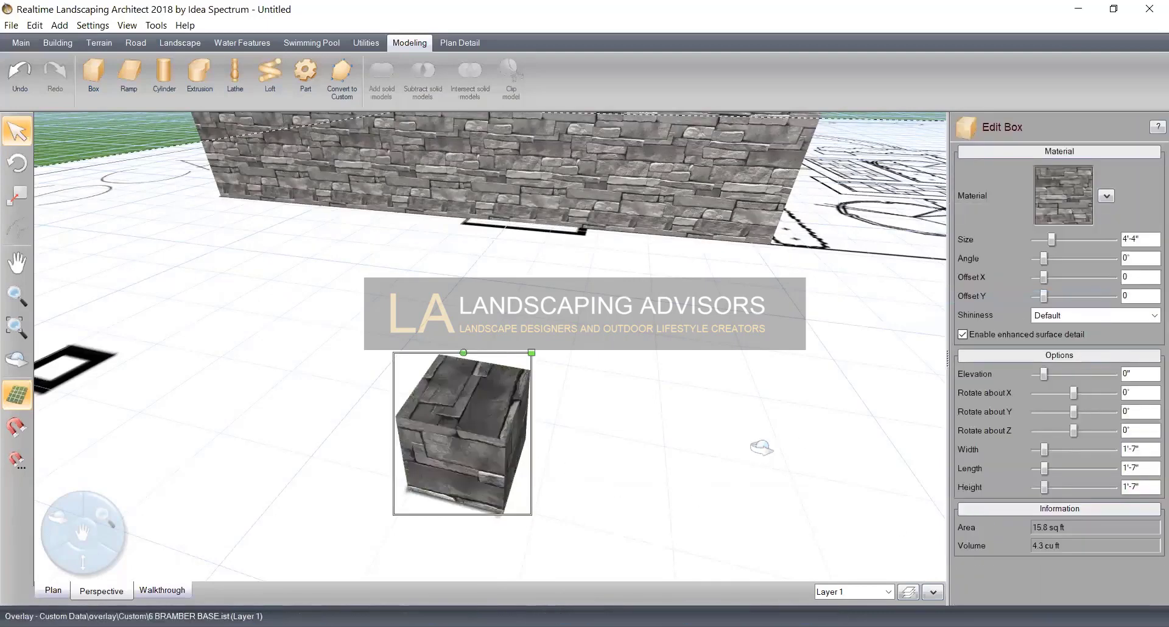
Raise the stone box's height to 3'-8" and check the column base against the house photo
drag(762, 450, 685, 444)
drag(607, 412, 676, 448)
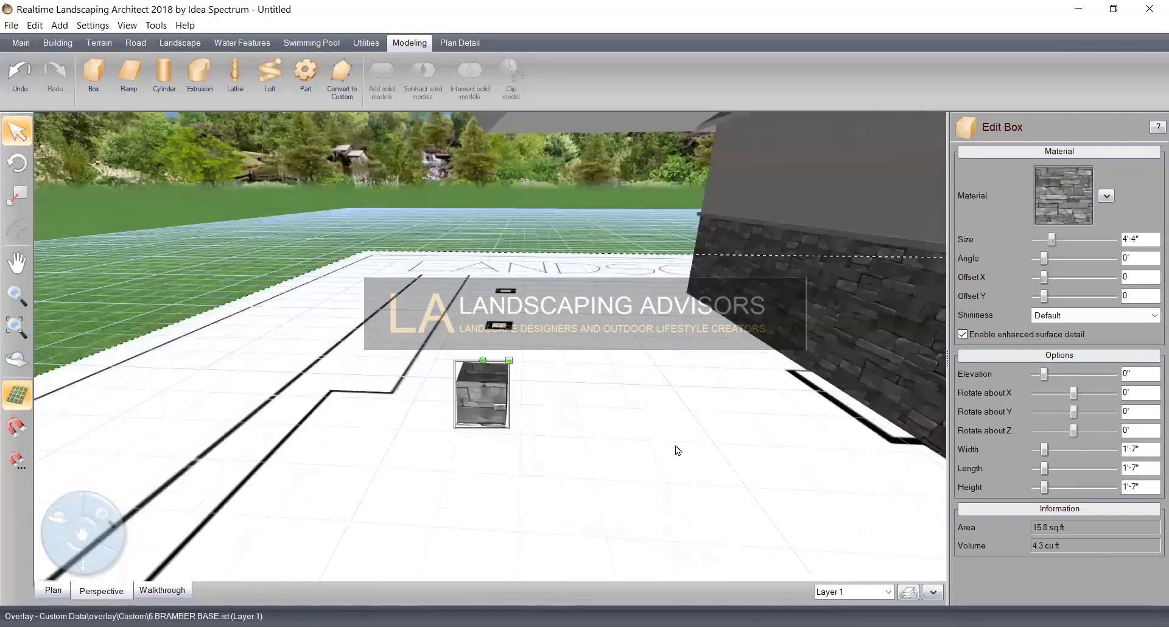
drag(629, 486, 431, 482)
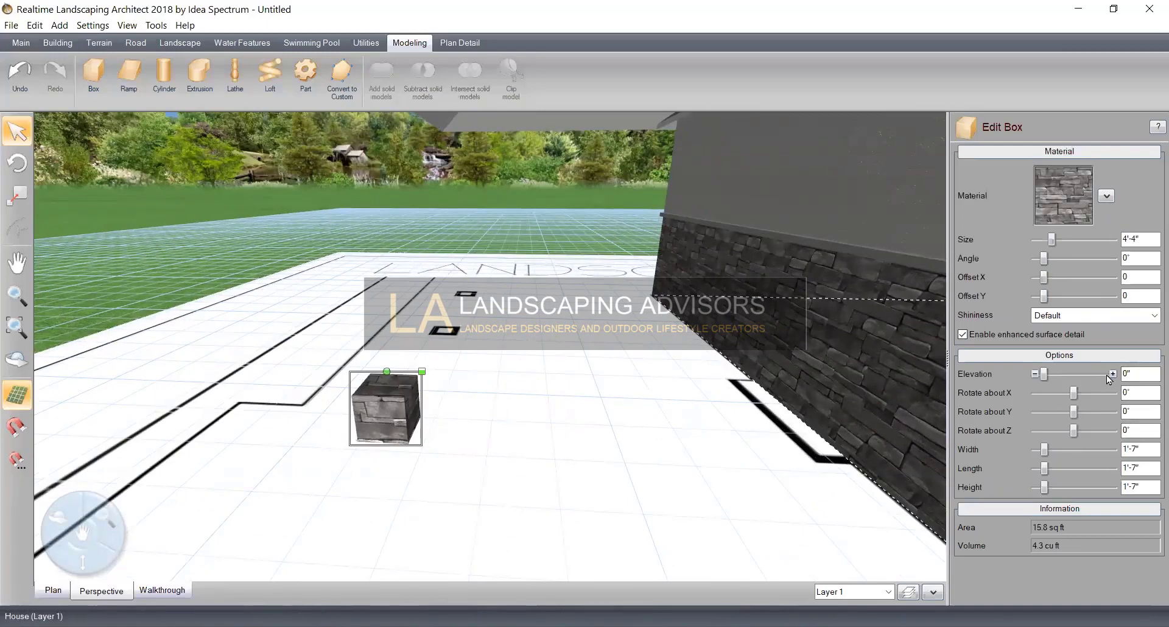
click(1111, 487)
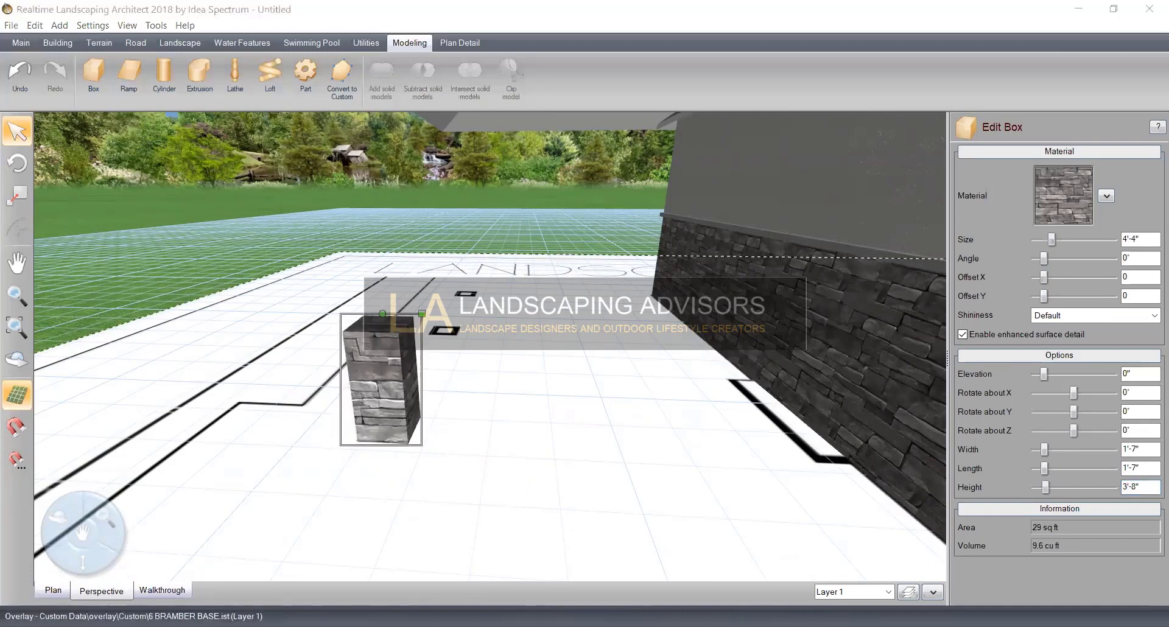
key(alt+Tab)
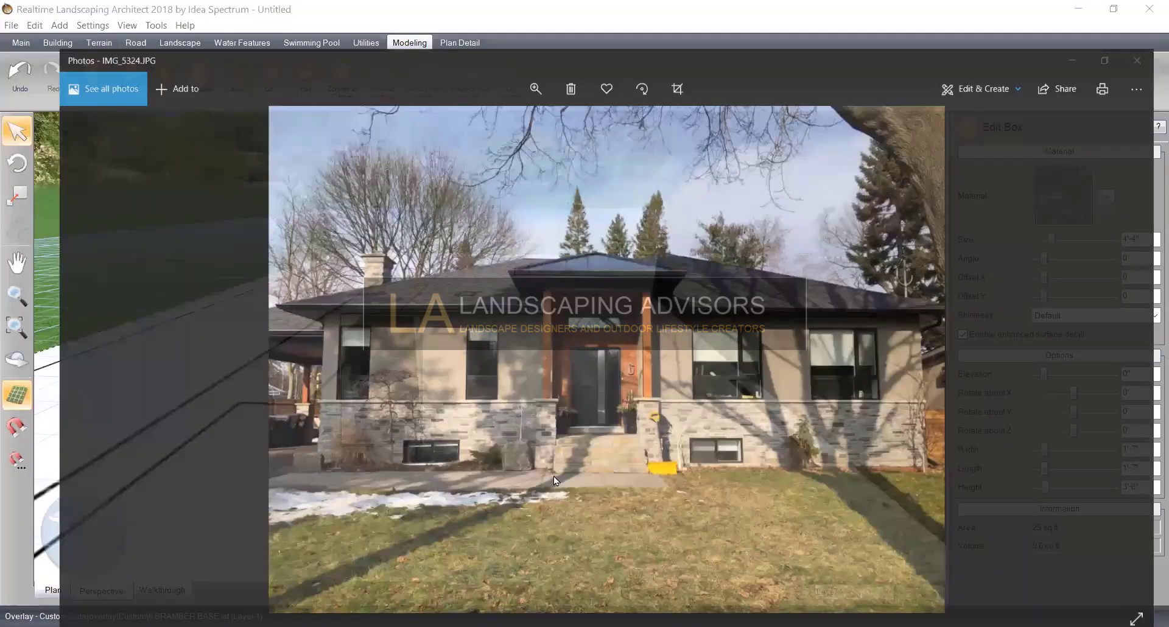
key(alt+Tab)
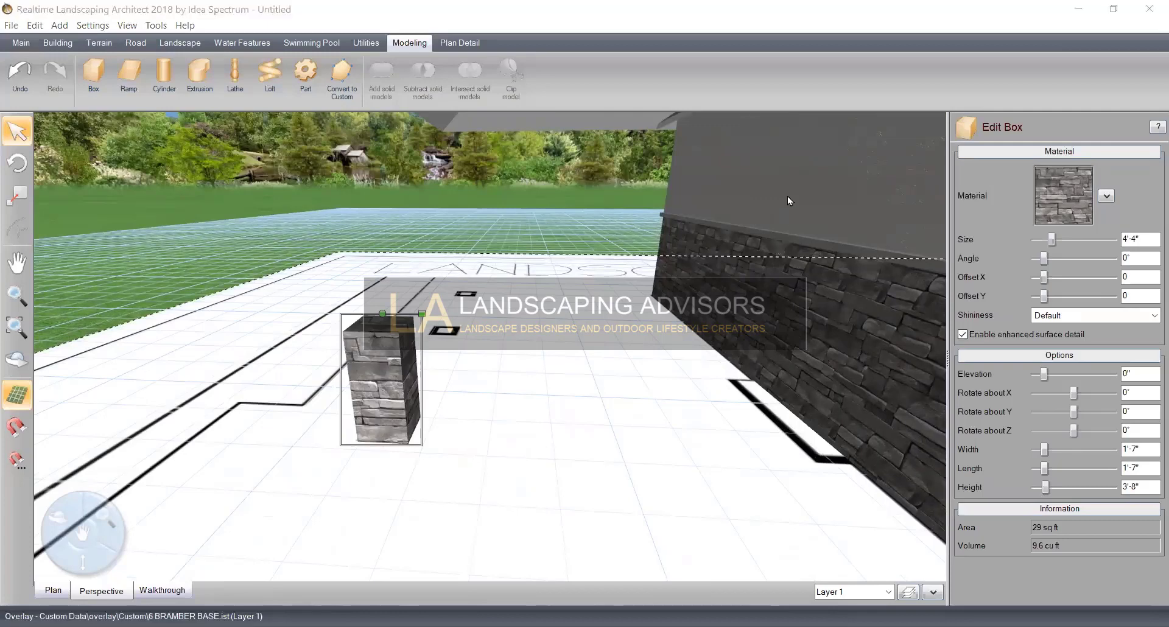
Copy the stone column base and paste the duplicate in place
click(408, 448)
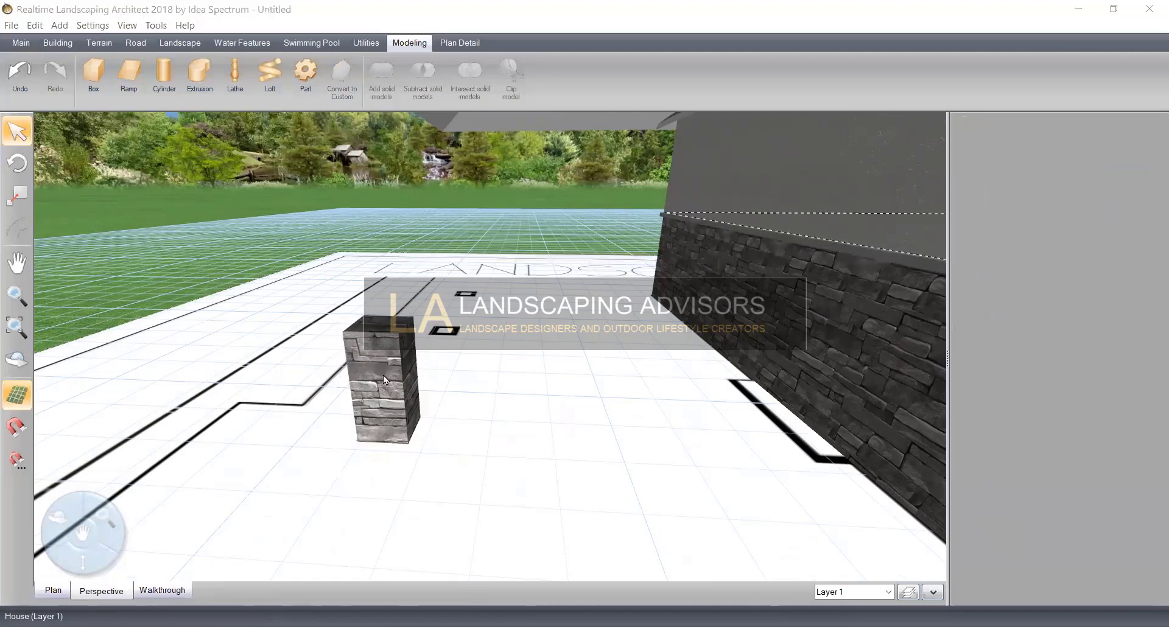
click(375, 410)
right_click(375, 411)
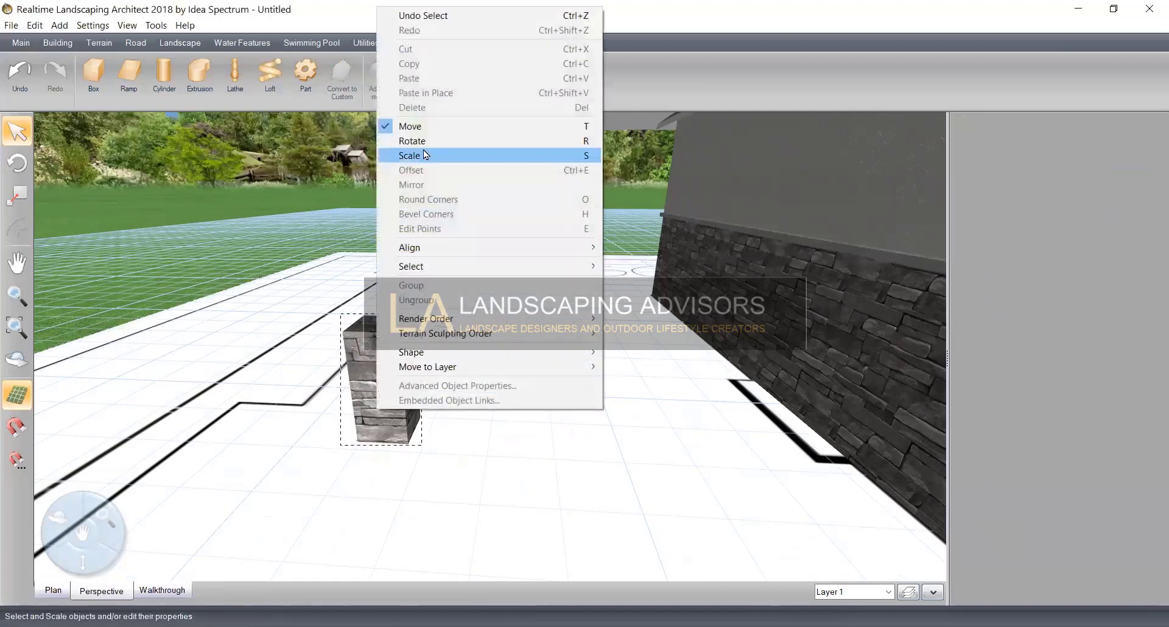
click(364, 417)
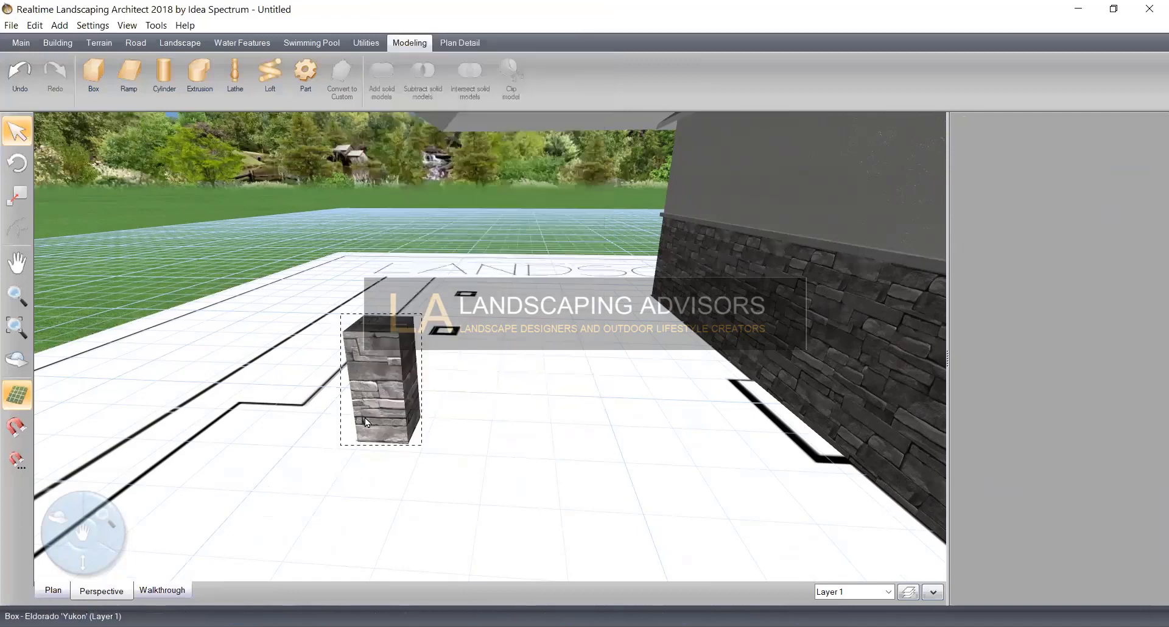
right_click(395, 359)
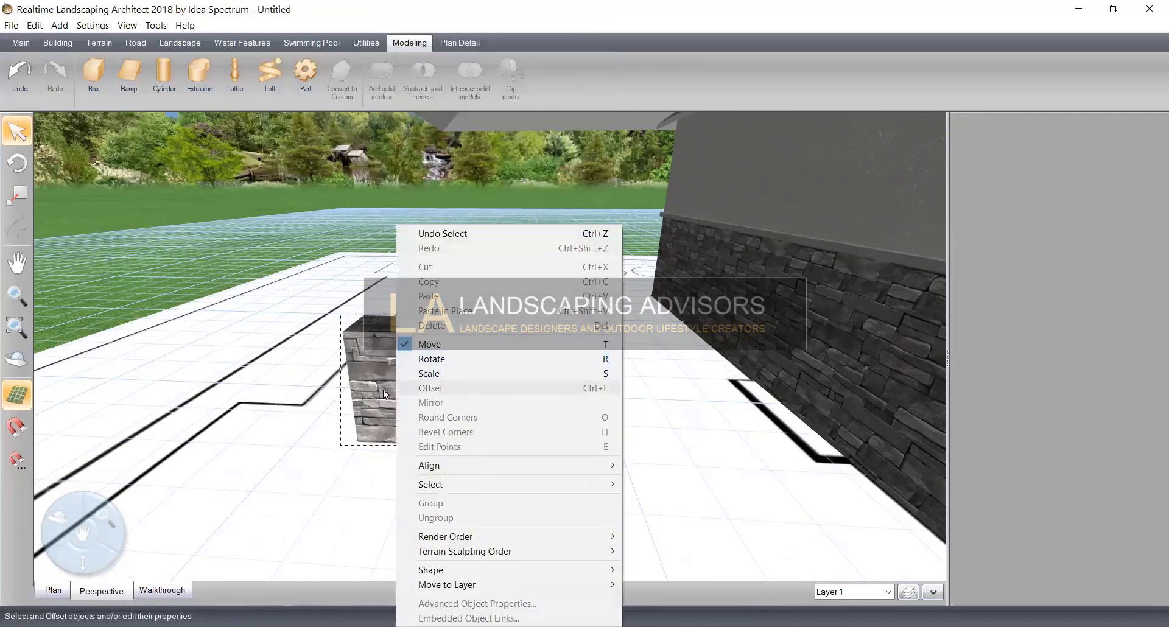
click(364, 365)
right_click(365, 370)
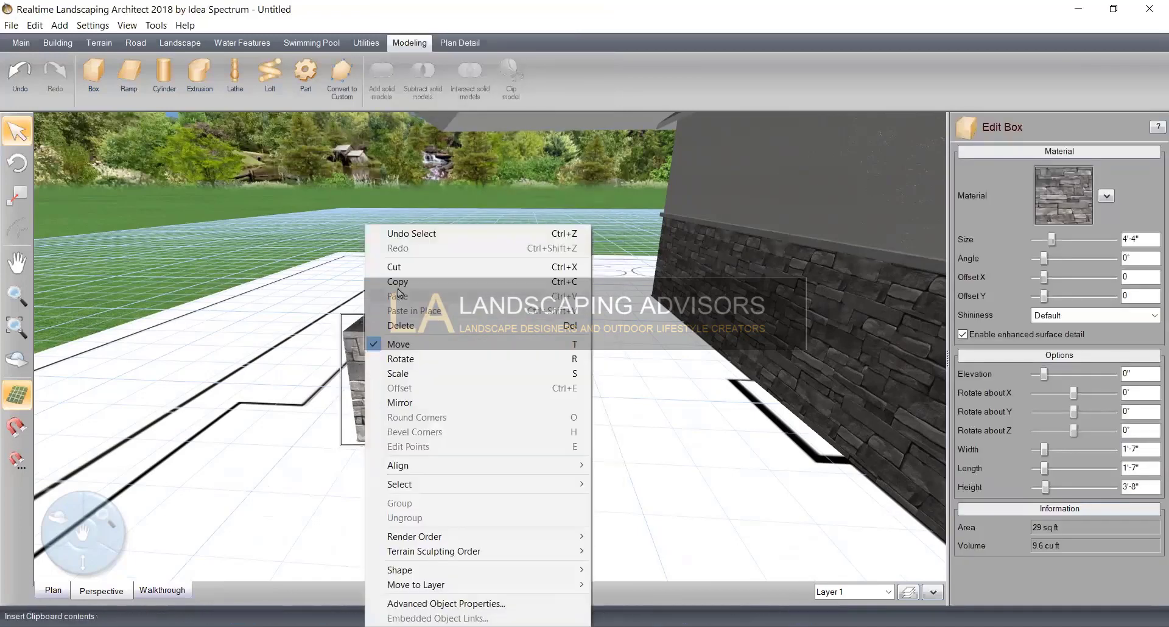
click(398, 283)
right_click(390, 383)
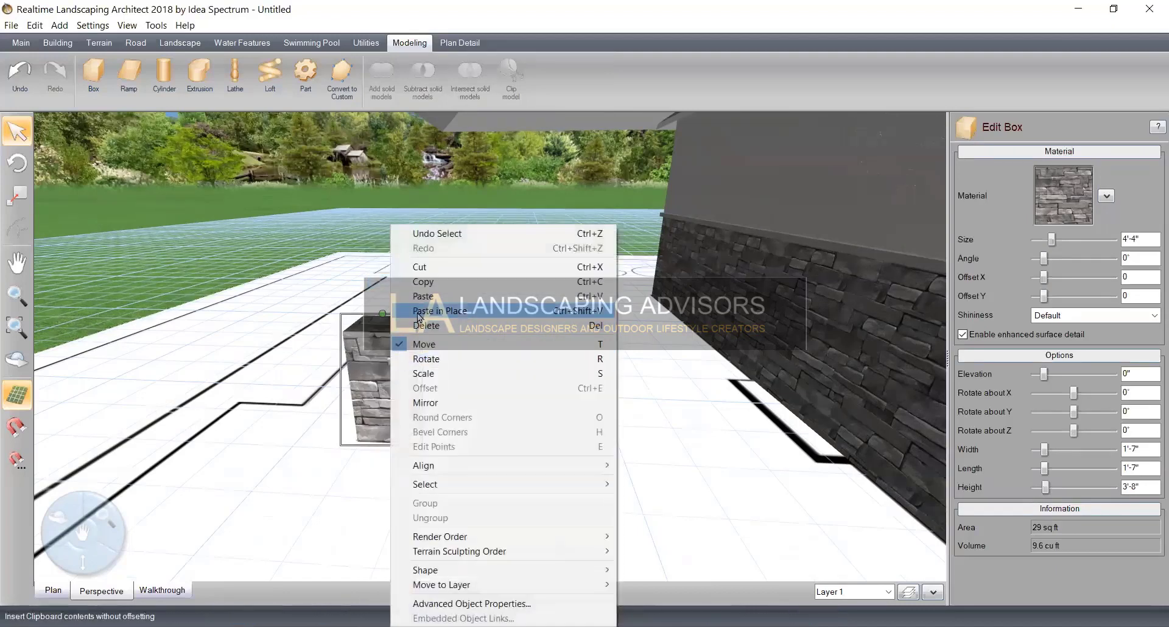
click(419, 313)
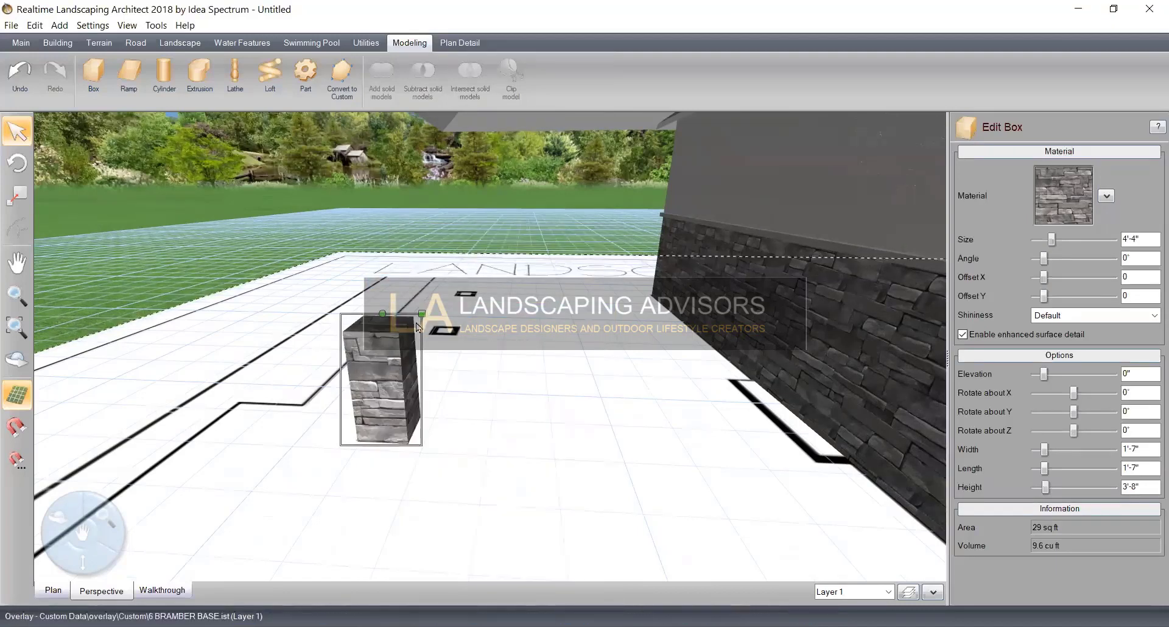
Resize the duplicated box into a slim post 6" wide, 6" long and 12'-2" high
drag(421, 317, 420, 332)
drag(1045, 487, 1051, 487)
scroll(718, 465, up, 3)
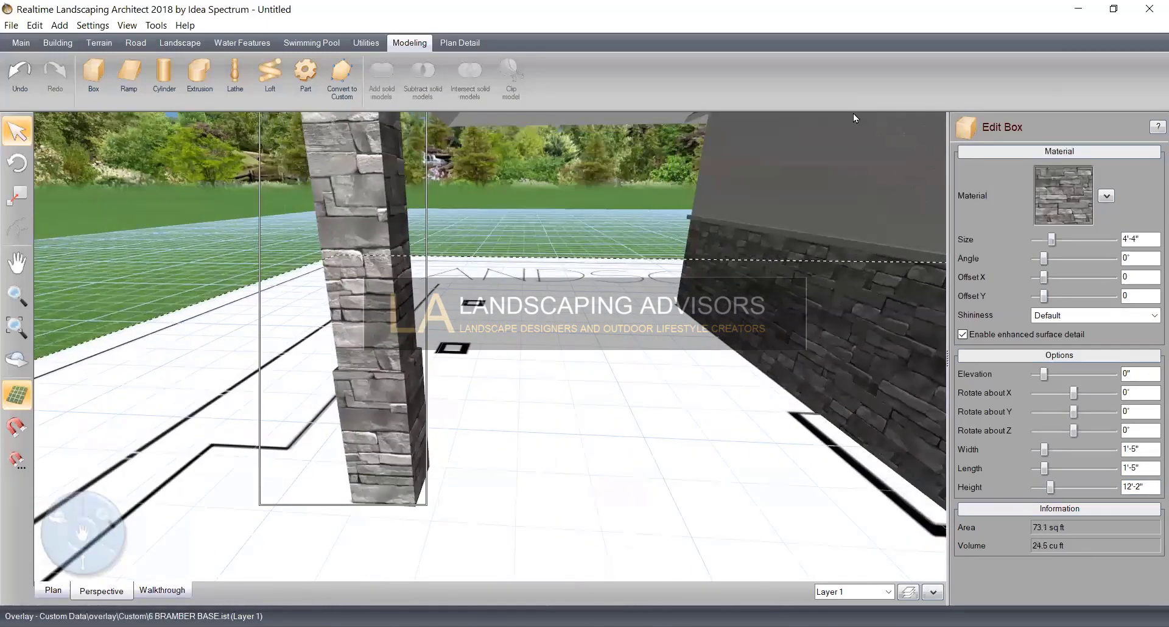
middle_drag(853, 114, 646, 410)
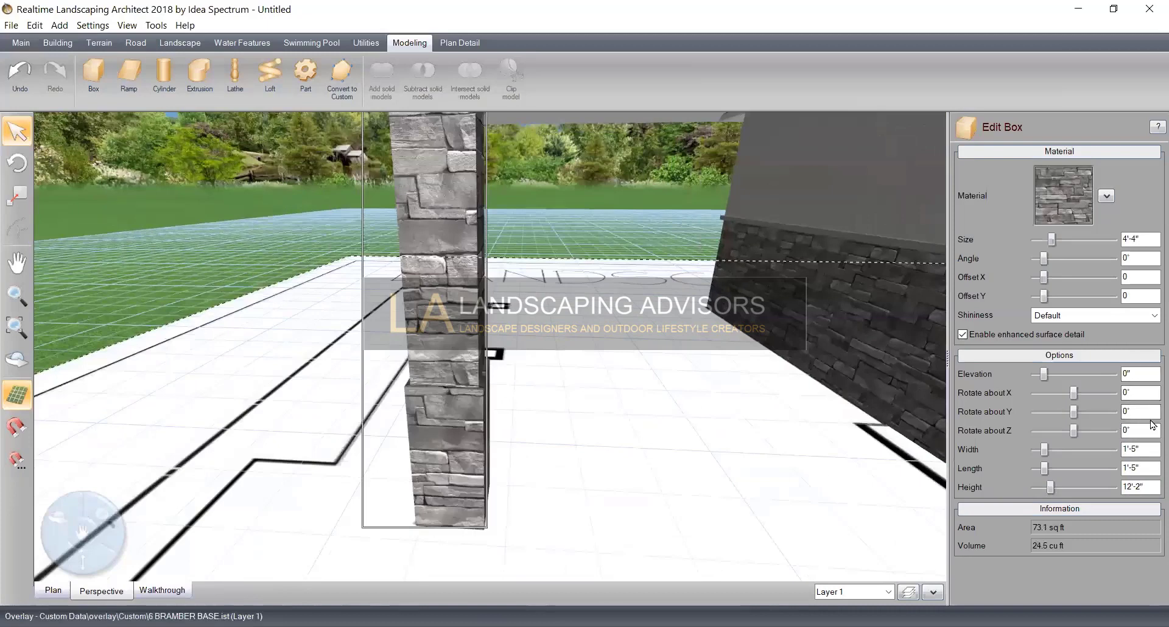
double_click(1144, 466)
text(6")
double_click(1137, 449)
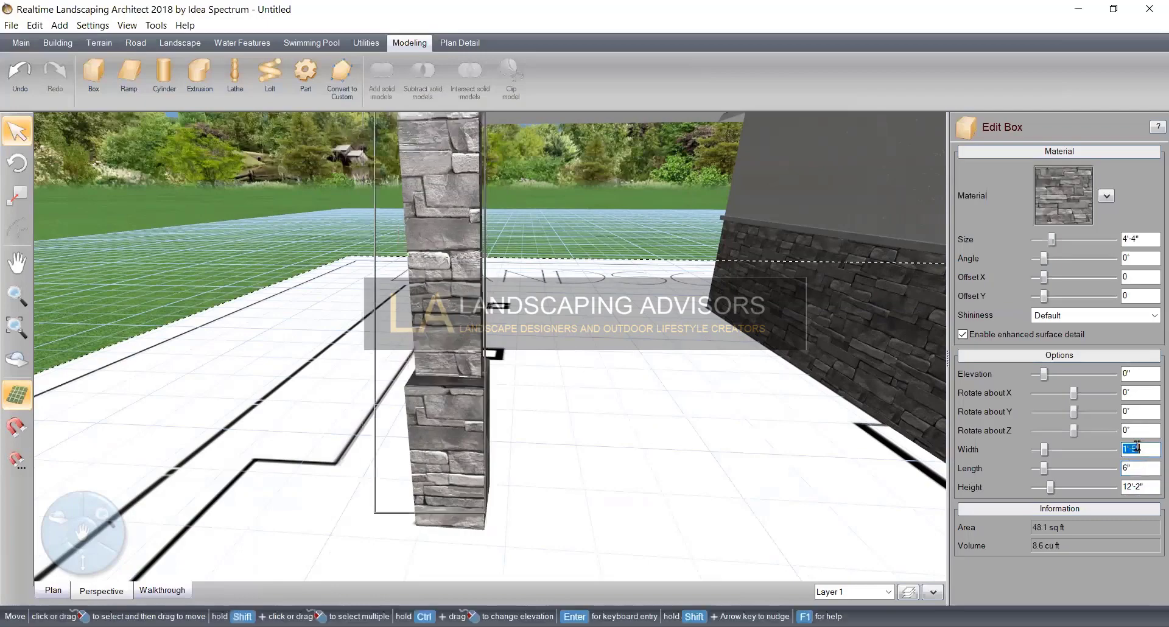
key(Return)
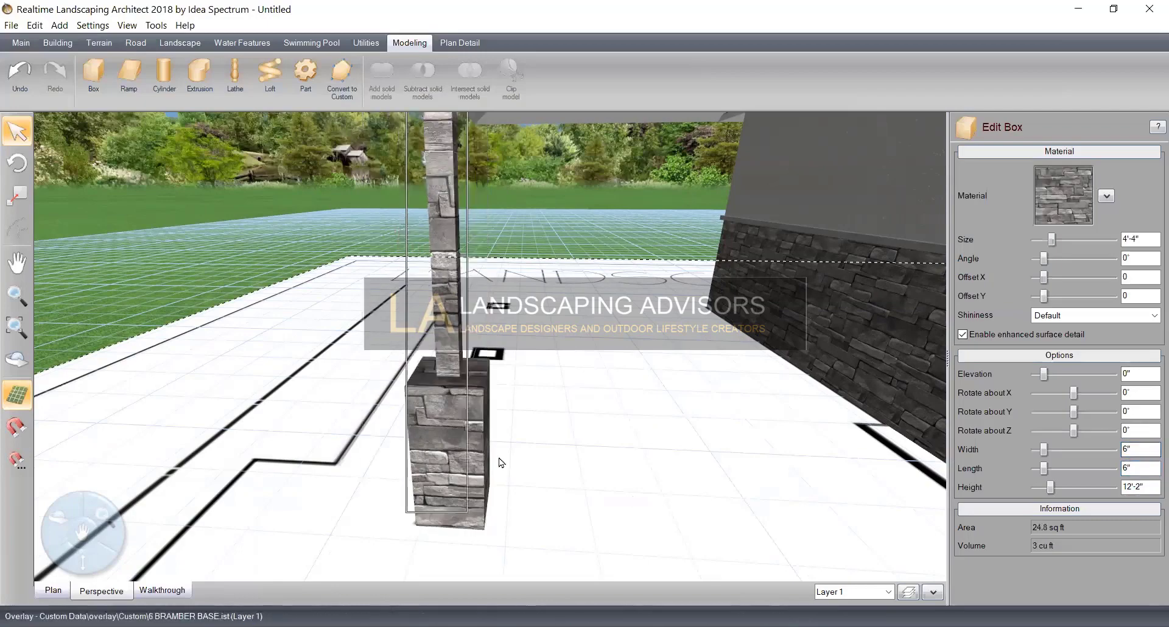
Change the post's material to Wood44 from the Deck & Fence category and inspect the column under the side roof
right_drag(446, 468, 447, 504)
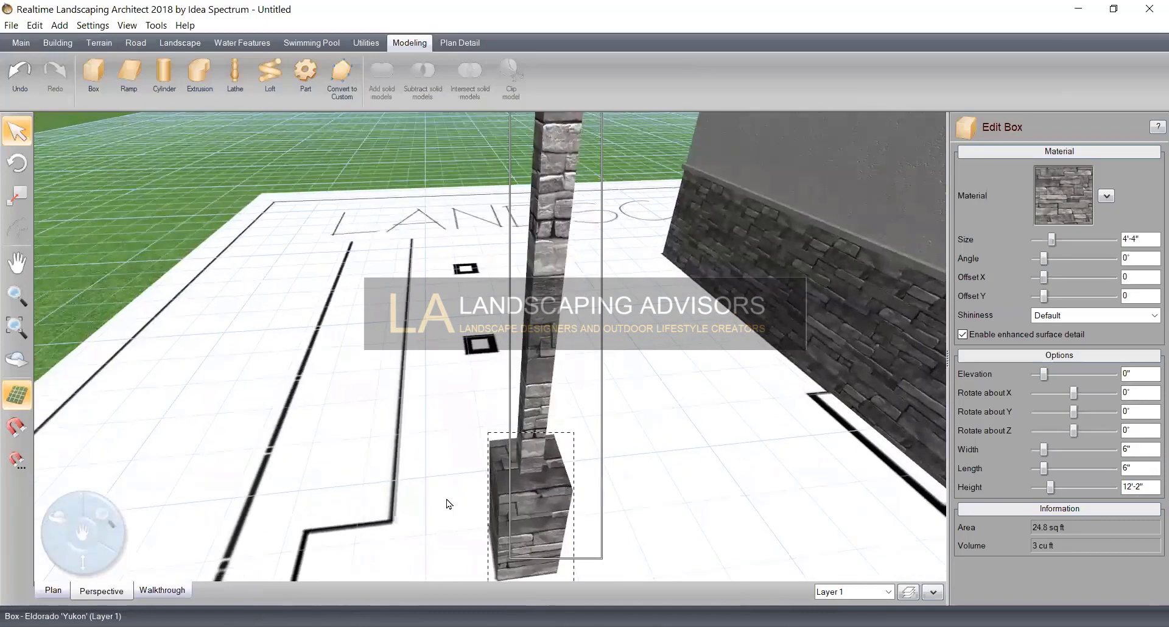
mouse_move(509, 477)
right_down()
mouse_move(508, 487)
mouse_move(494, 469)
mouse_move(500, 521)
mouse_move(511, 495)
mouse_move(471, 481)
mouse_move(502, 482)
right_up()
scroll(495, 475, down, 2)
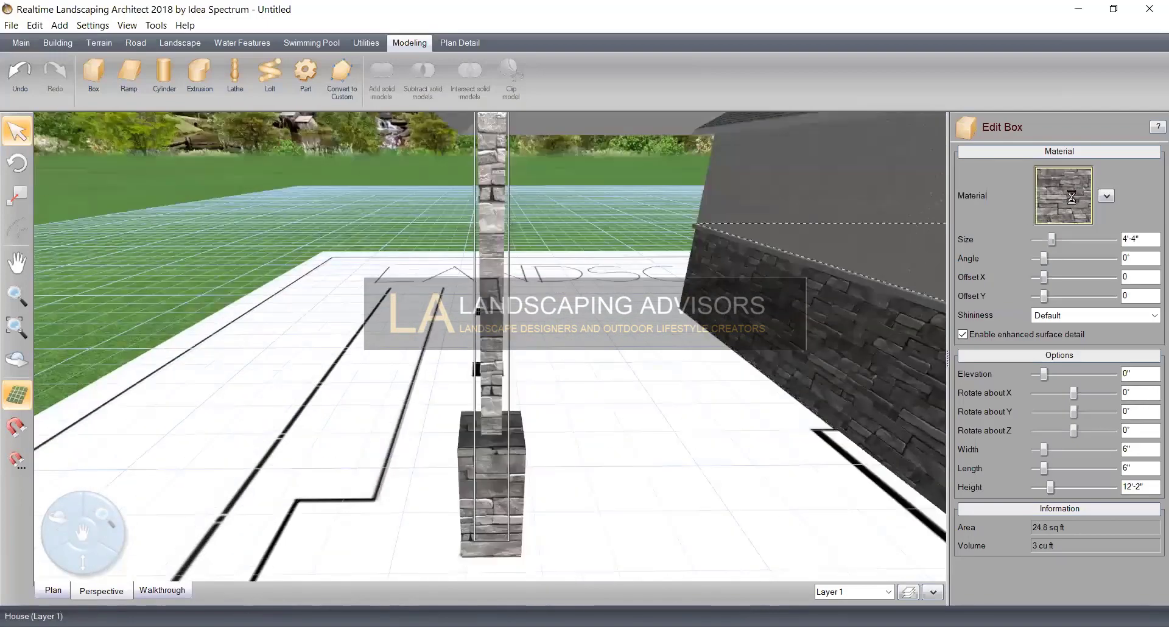
click(1073, 203)
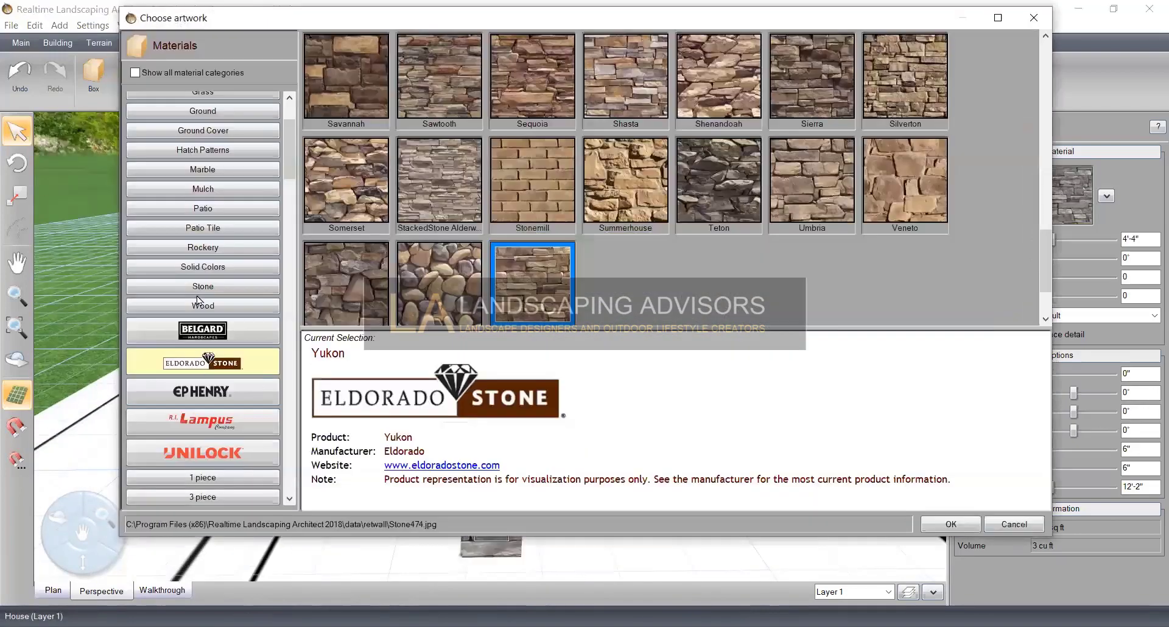
drag(294, 159, 290, 113)
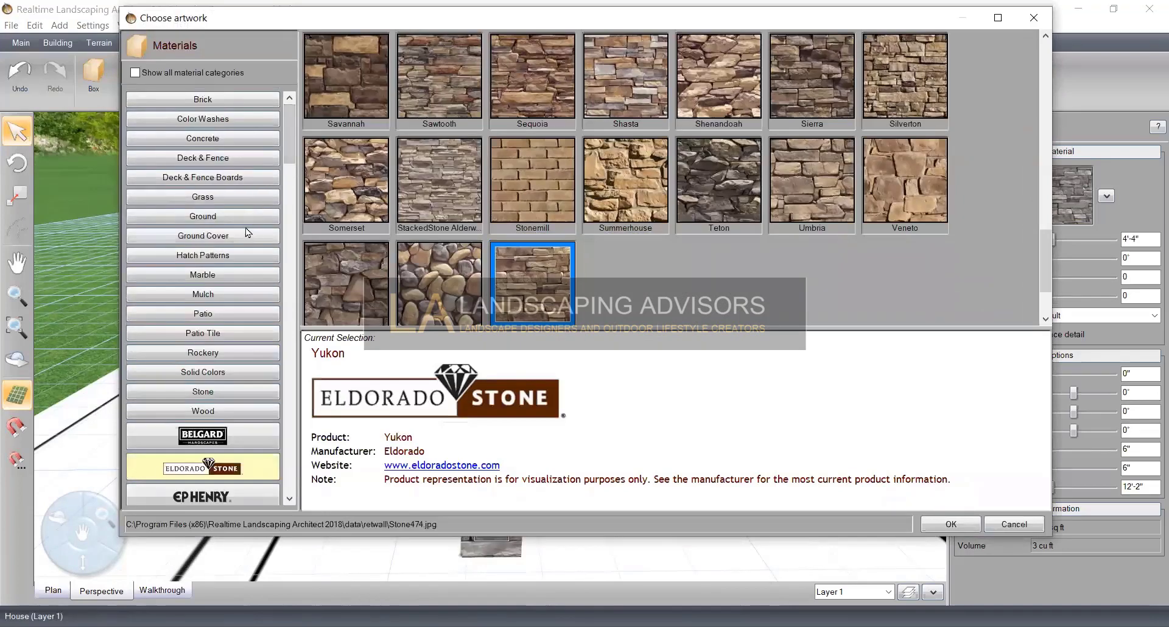
click(242, 181)
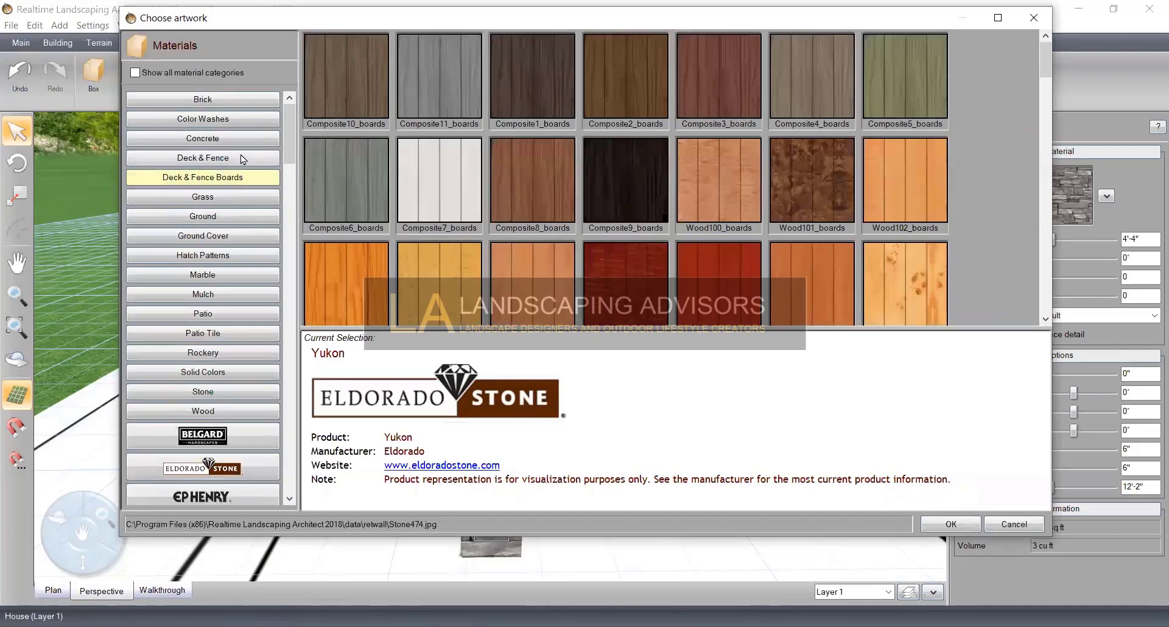
click(243, 157)
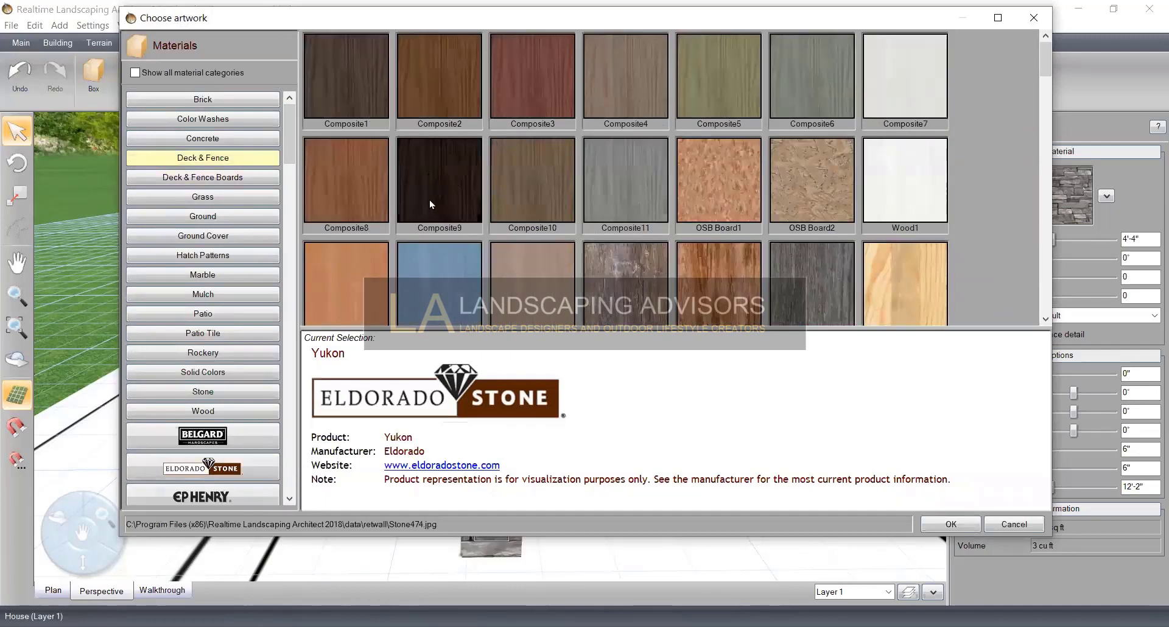
drag(1044, 64, 1036, 136)
click(340, 267)
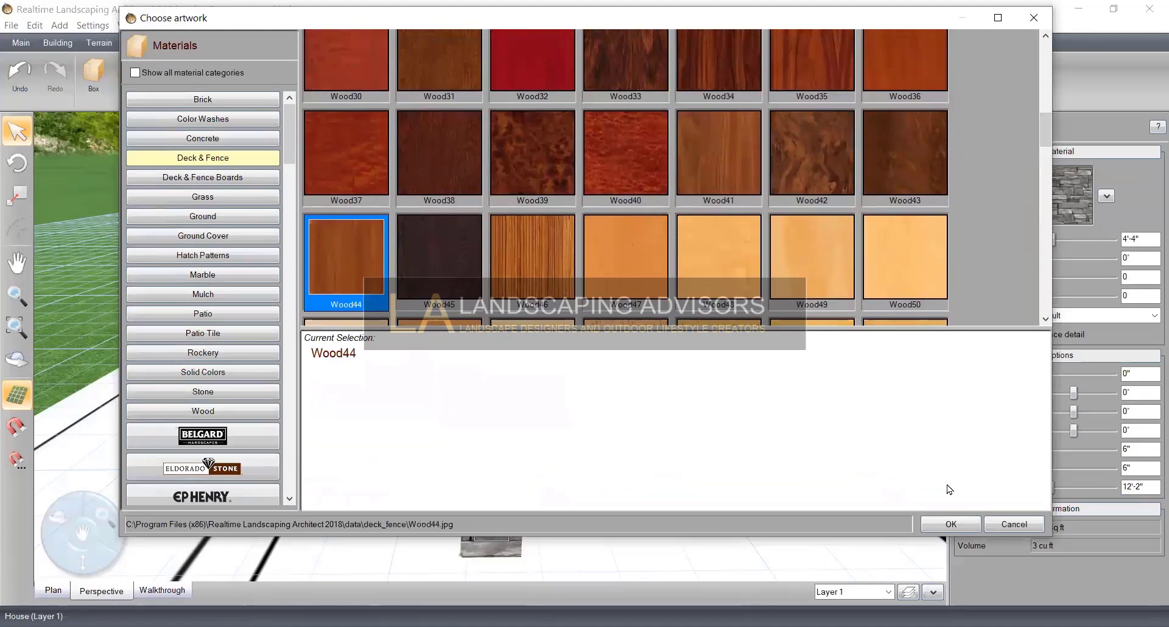
click(951, 524)
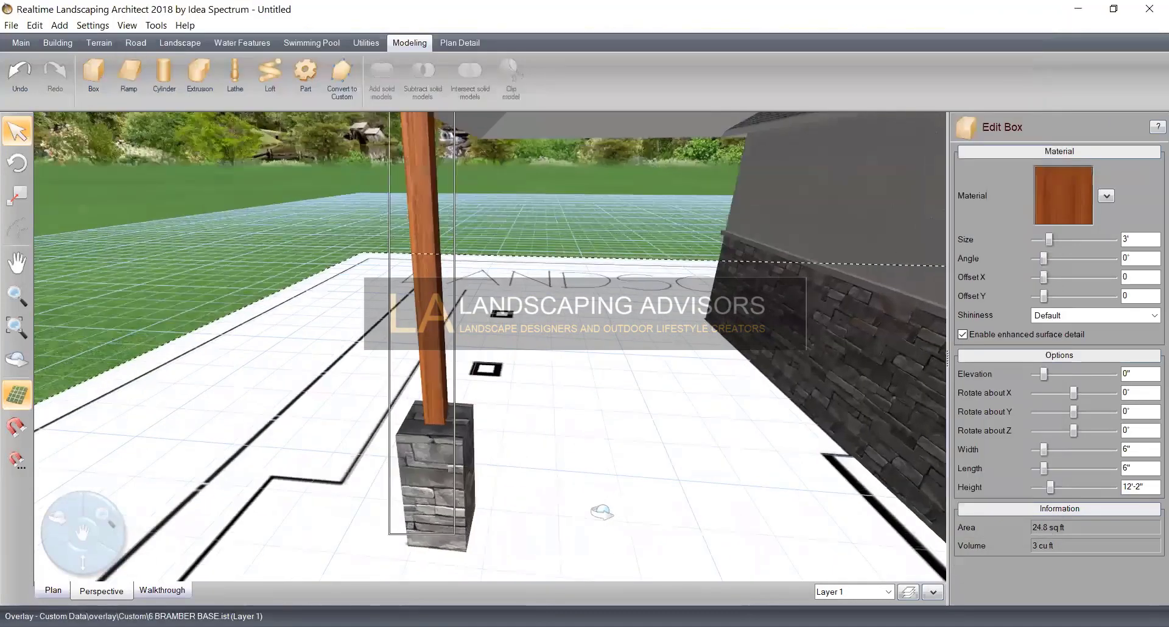
middle_drag(625, 494, 751, 463)
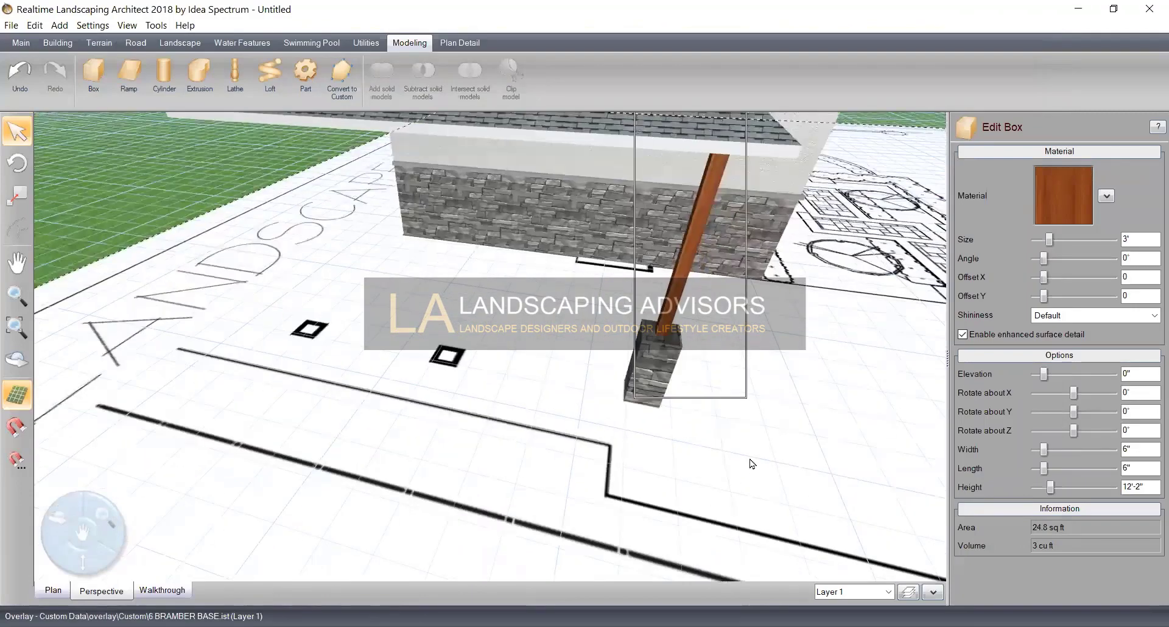
Copy the stone base and wood post together and paste a duplicate column onto the plan's middle column square under the side roof
click(650, 399)
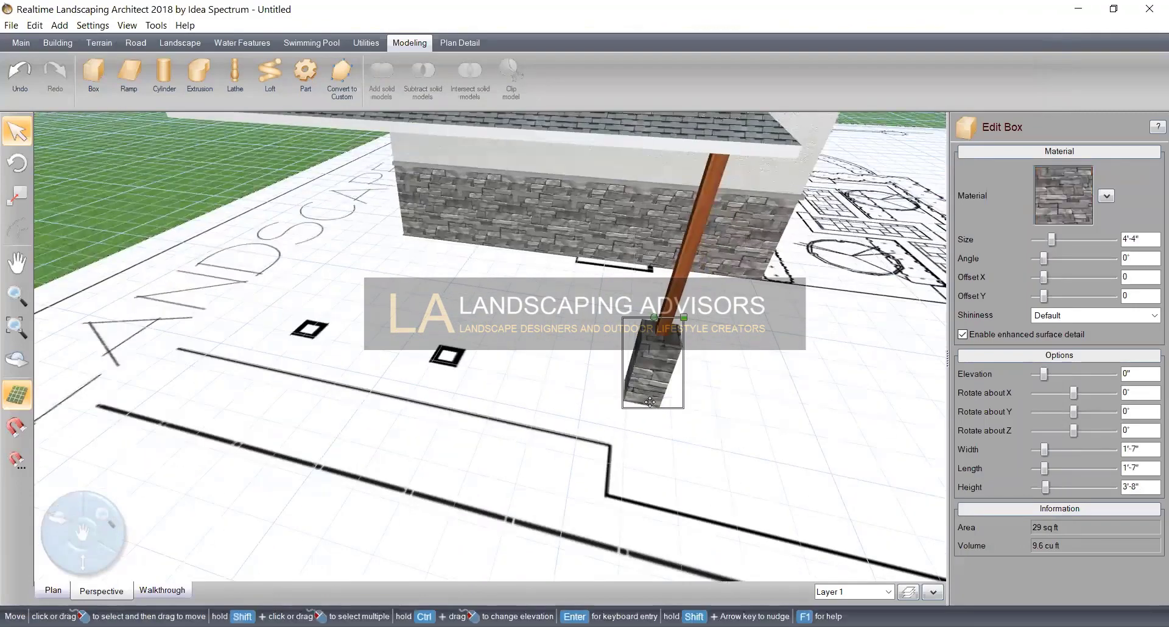
shift+click(671, 281)
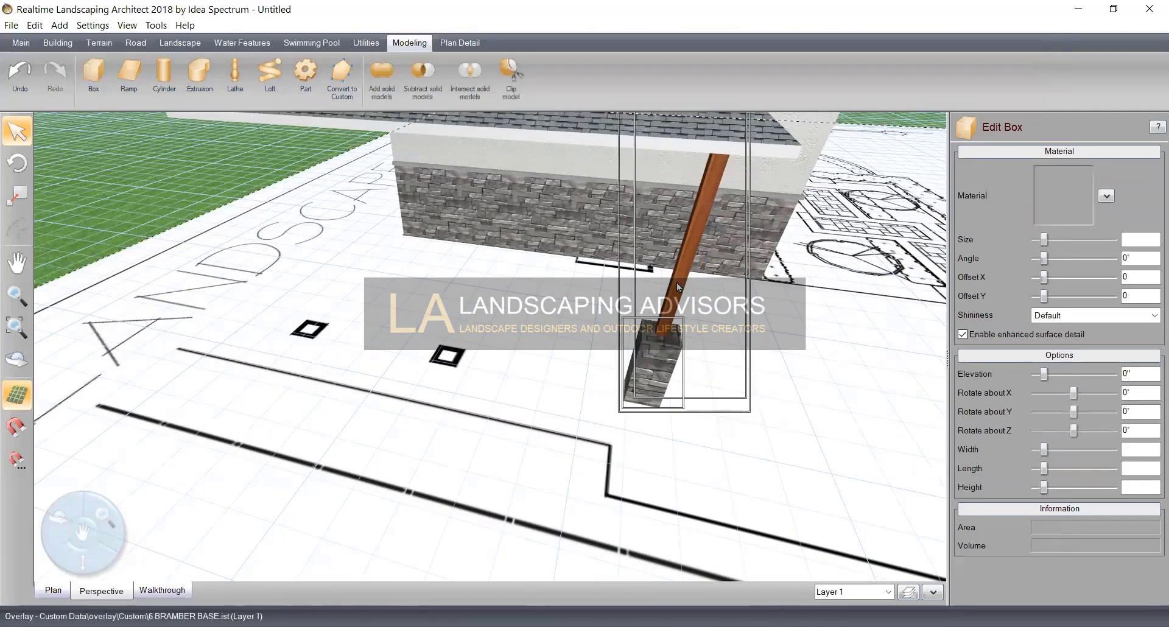
right_click(676, 224)
click(696, 284)
right_click(696, 284)
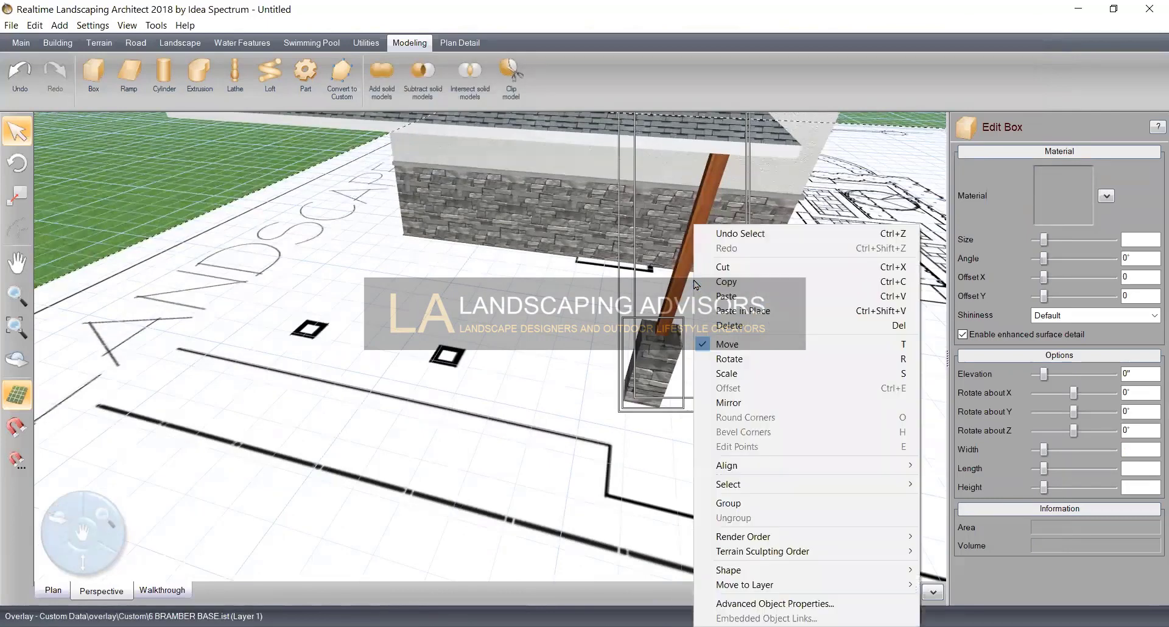
click(726, 310)
drag(656, 362, 434, 340)
Paste another copy of the column in place and move it onto the far column square on the plan
right_click(436, 346)
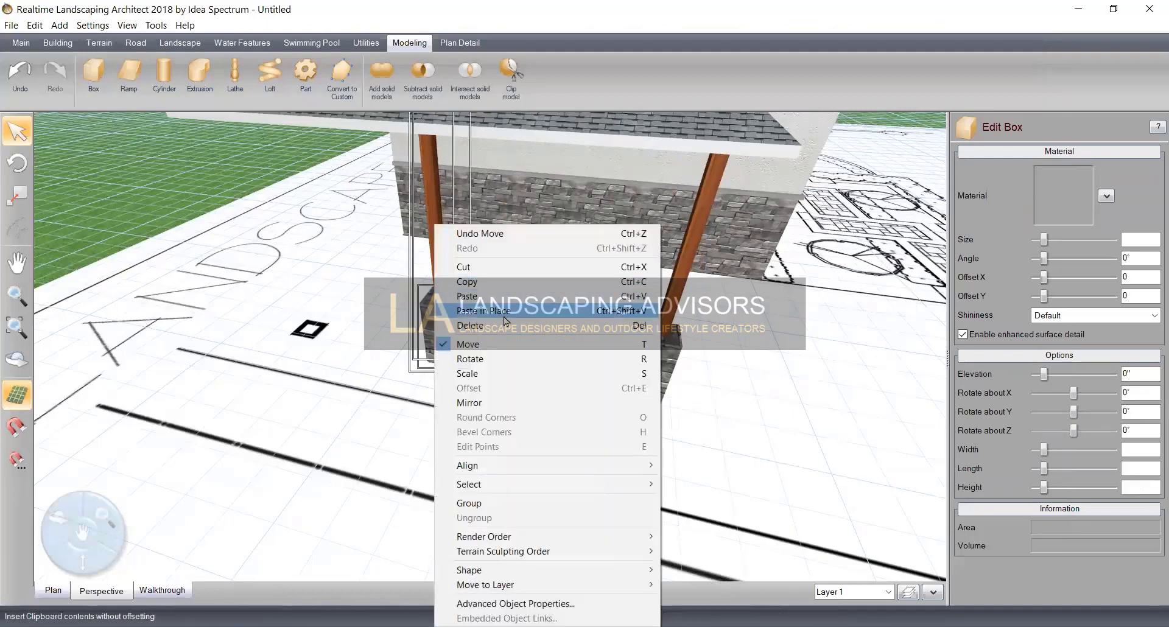
click(505, 311)
drag(651, 359, 236, 318)
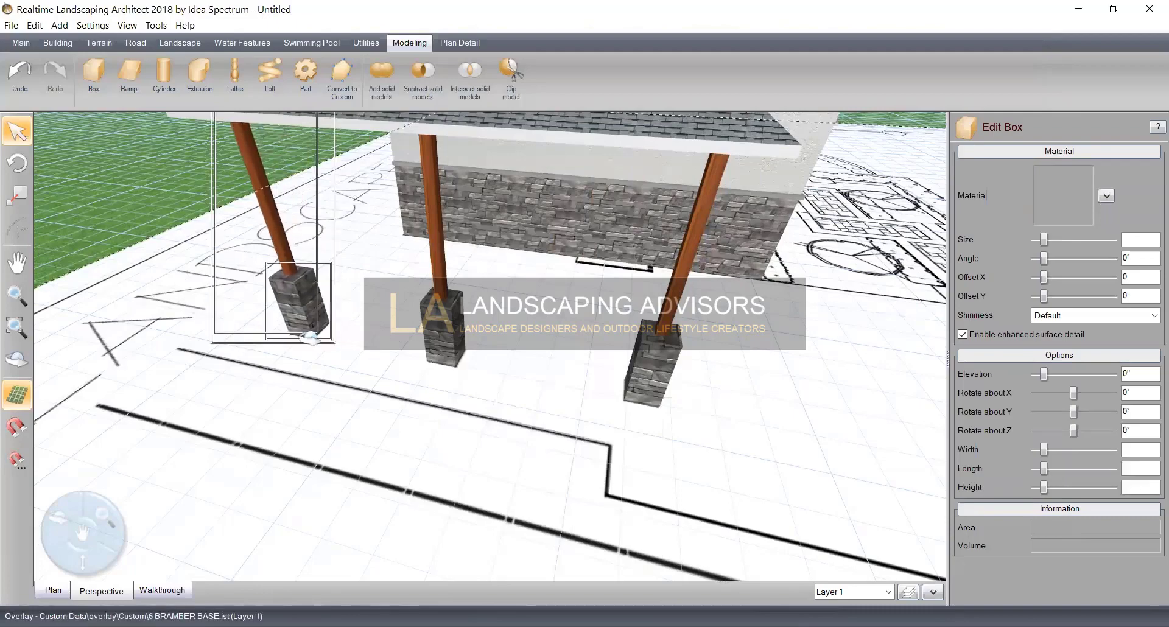
Turn the entrance structure into a floating roof by setting its wall height to 0" and elevation to 12'-2"
middle_drag(309, 338, 381, 332)
middle_drag(405, 379, 468, 453)
middle_drag(753, 391, 596, 419)
middle_drag(391, 365, 416, 402)
middle_drag(527, 450, 443, 439)
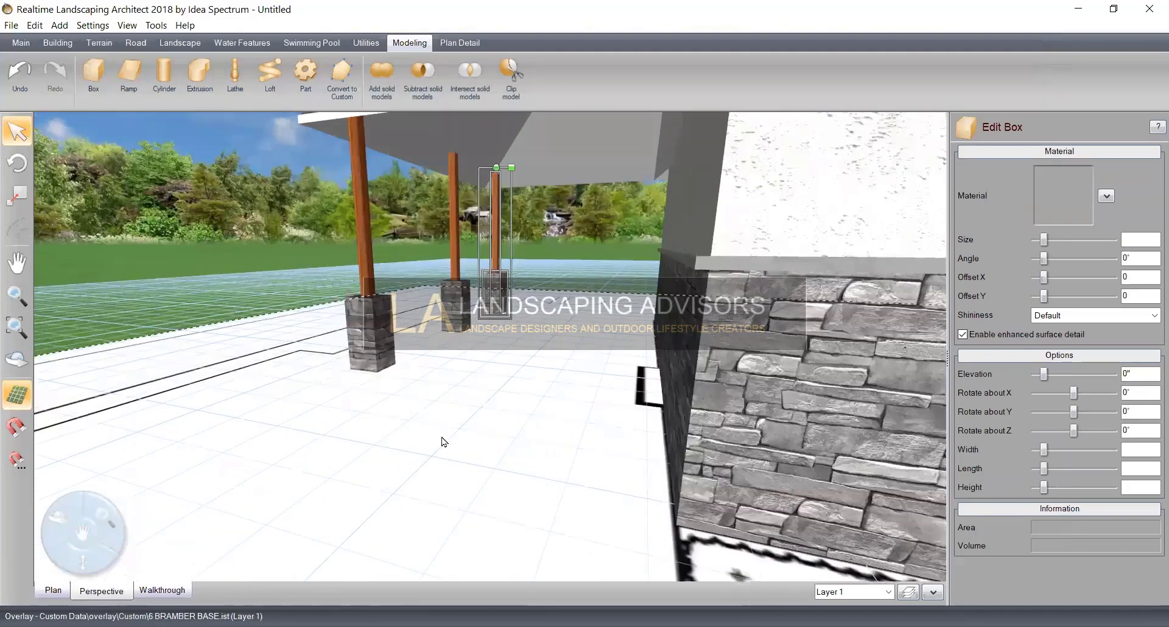
middle_drag(552, 420, 414, 320)
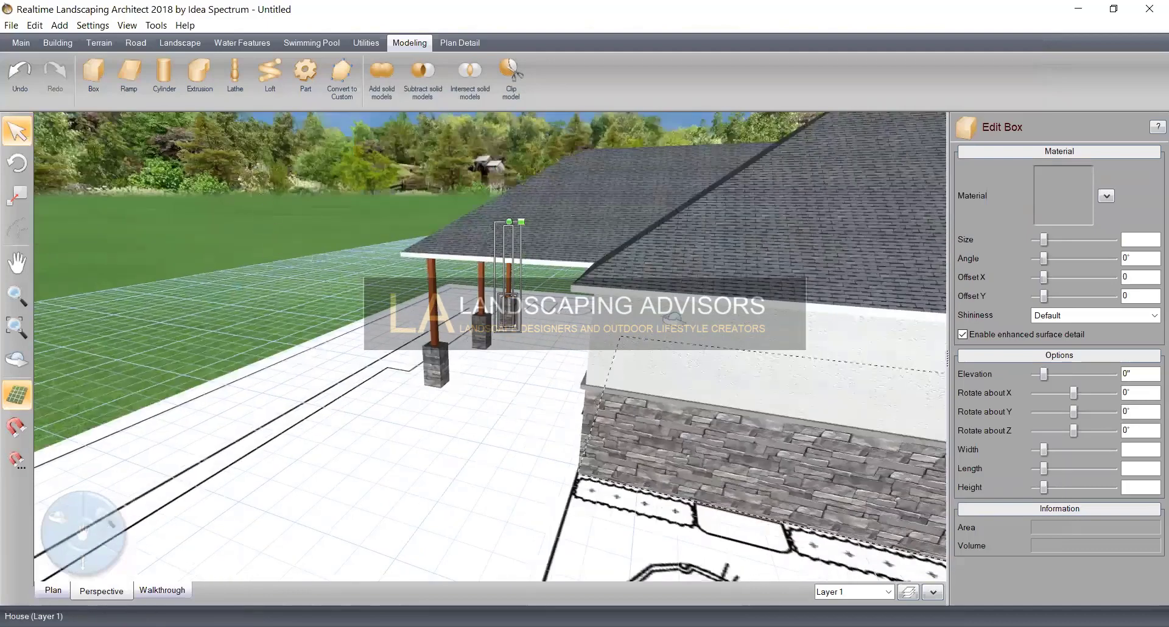
middle_drag(674, 319, 435, 246)
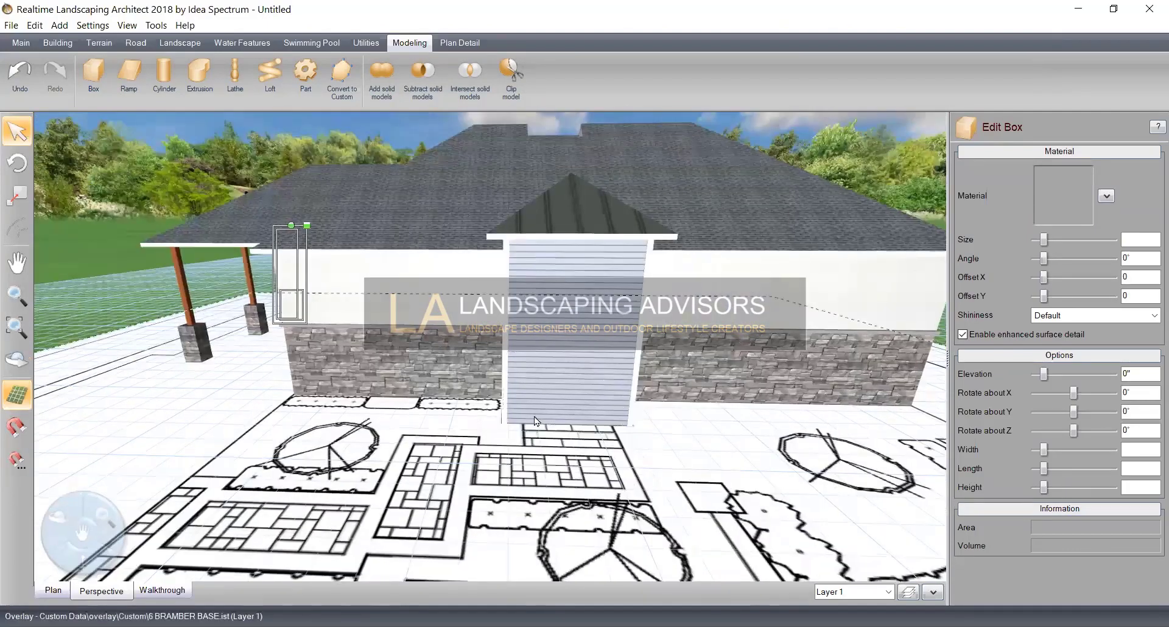
click(574, 384)
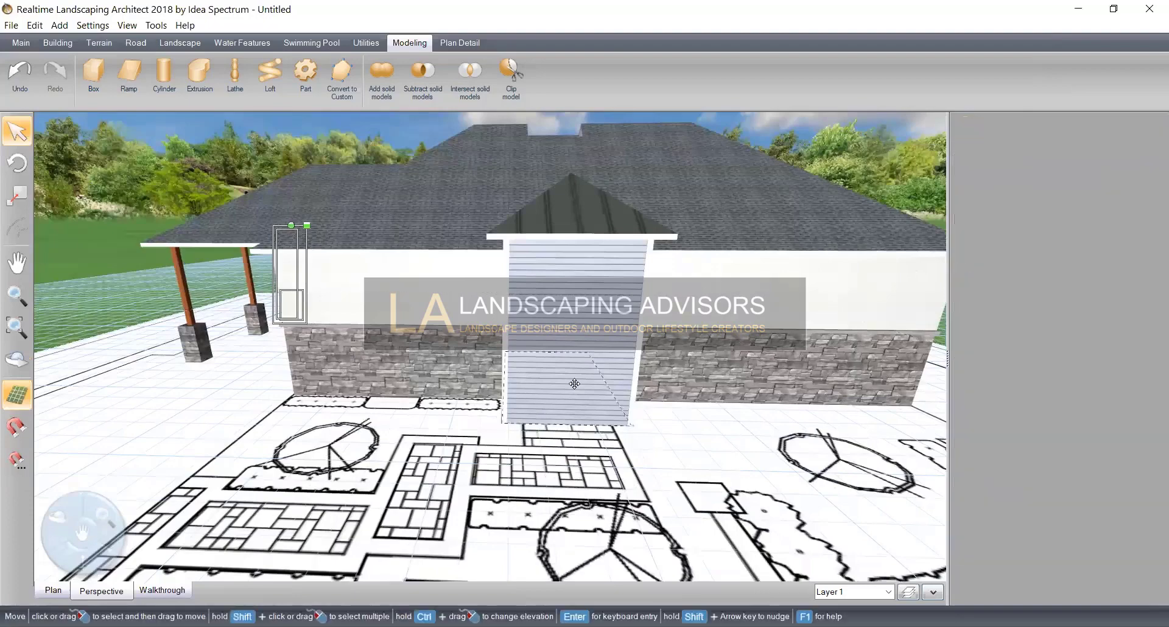
scroll(1122, 472, down, 5)
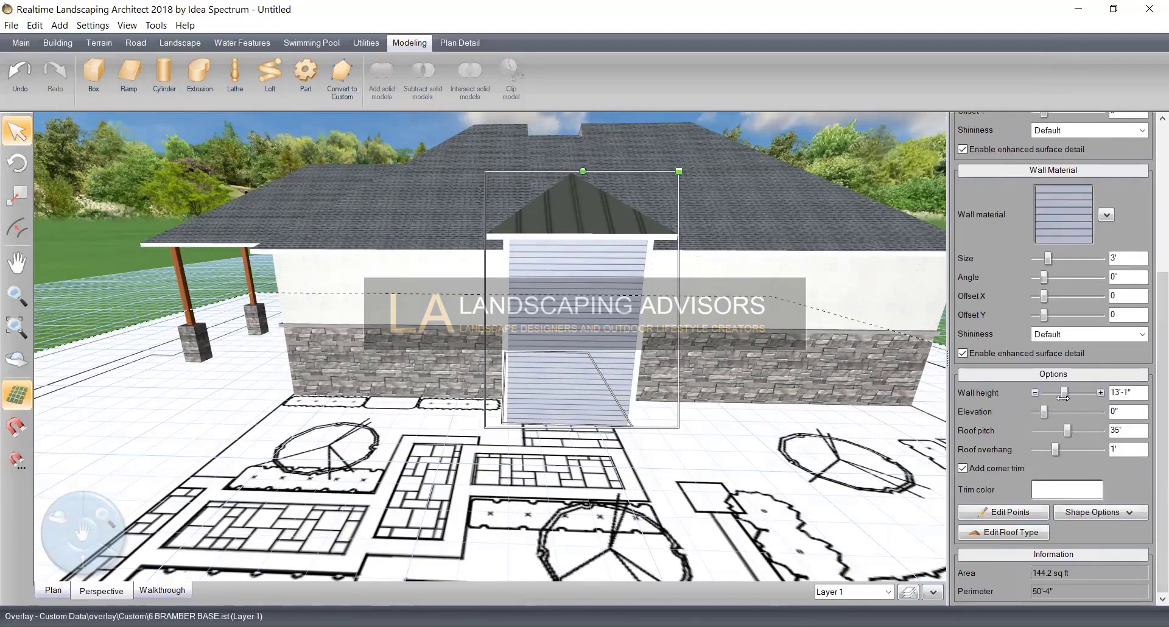
mouse_move(1064, 393)
mouse_down()
mouse_move(1043, 393)
mouse_move(1064, 415)
mouse_up()
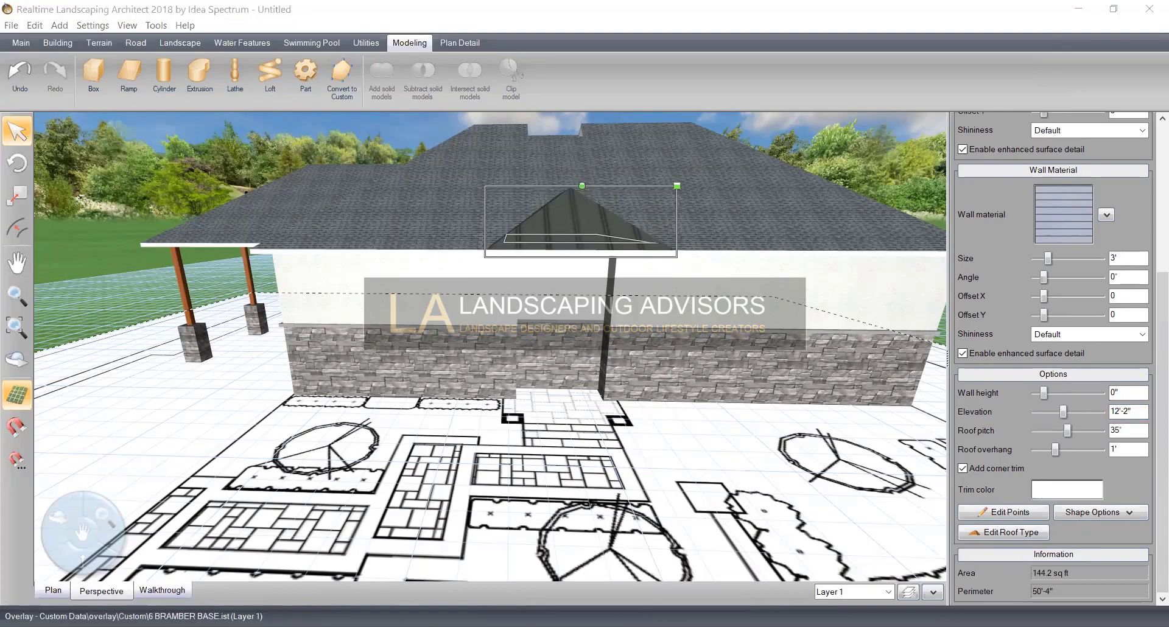
Copy a side-roof column, paste it in place and move the duplicate to the column square on the entrance's right side
click(182, 302)
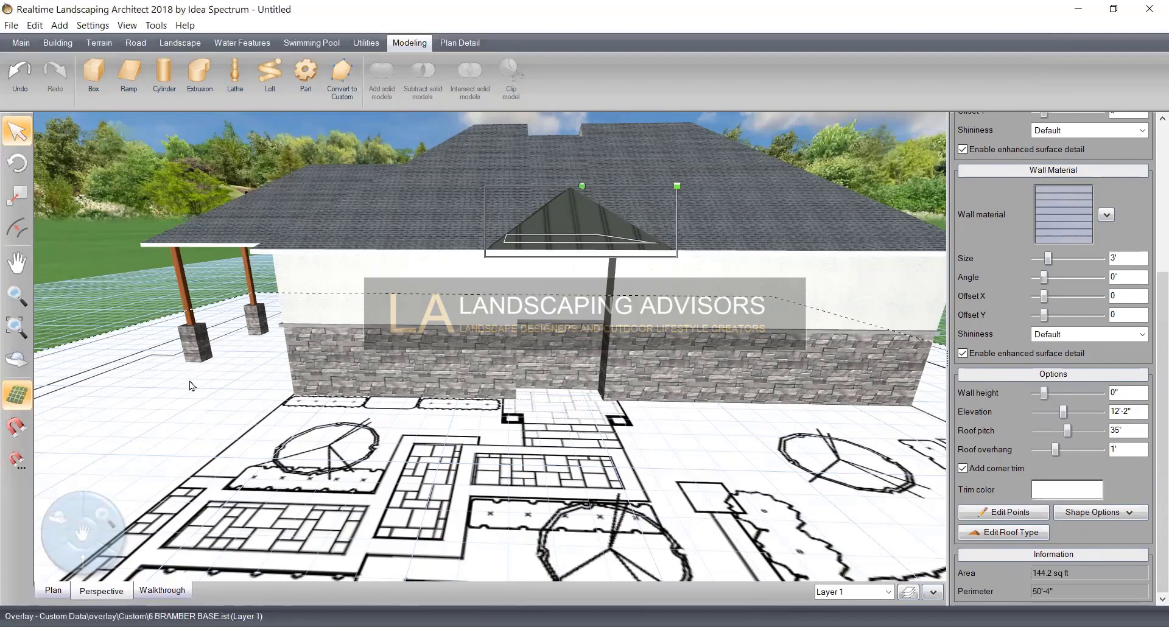
shift+click(182, 297)
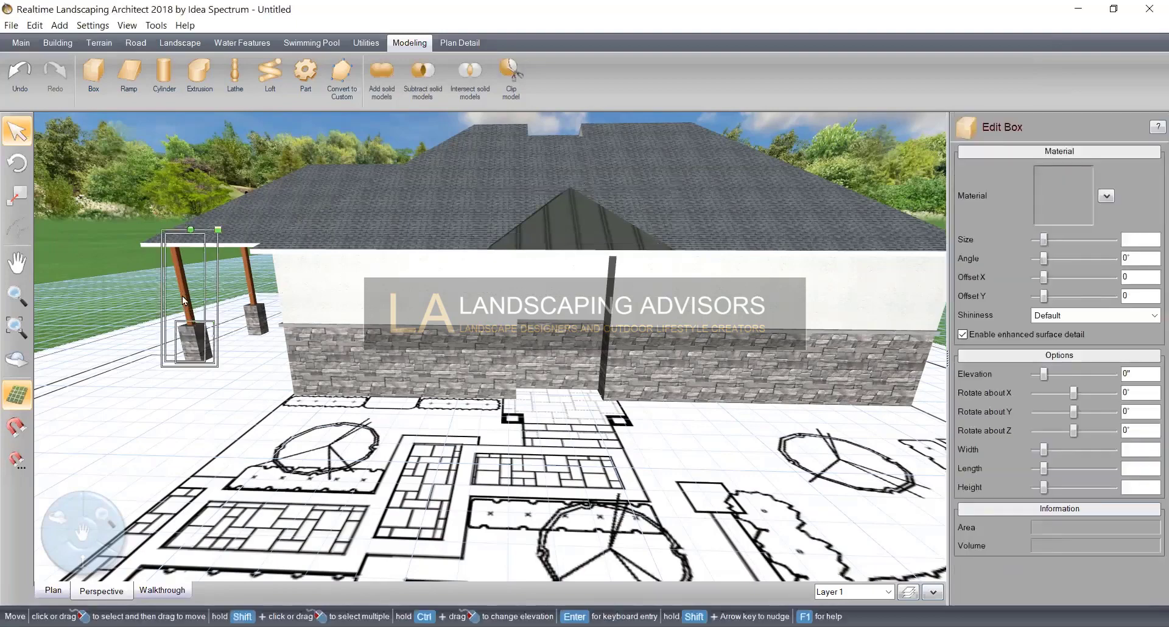
right_click(182, 297)
click(209, 282)
right_click(209, 286)
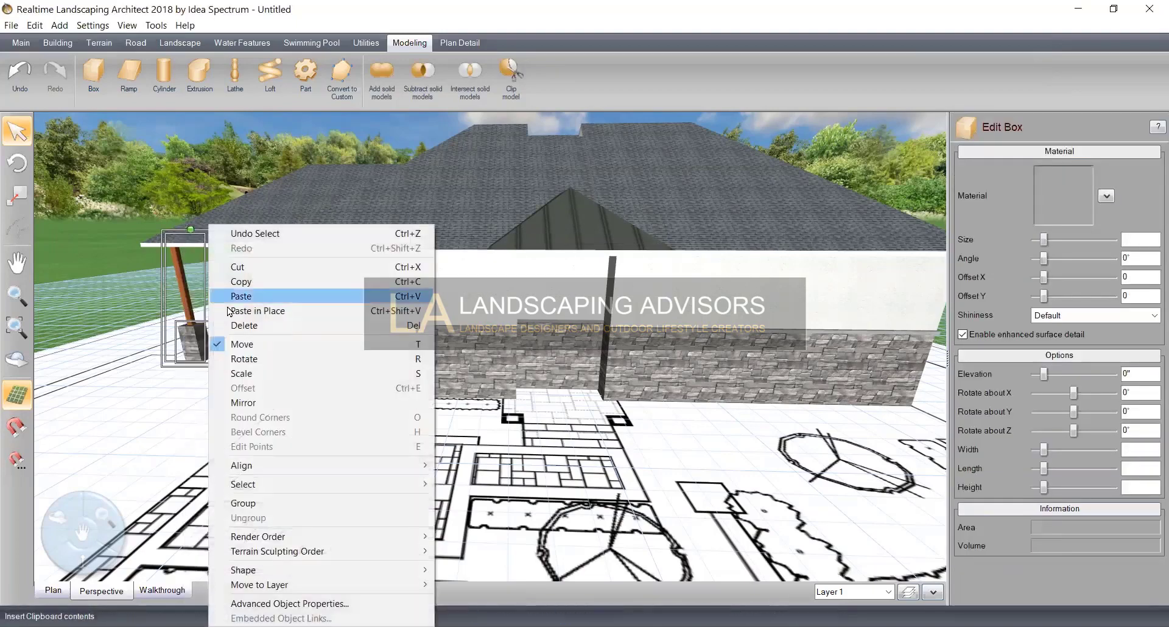
click(239, 312)
drag(186, 340, 625, 412)
Duplicate the entrance column in place and move the copy to the column square on the other side of the walkway
right_click(625, 411)
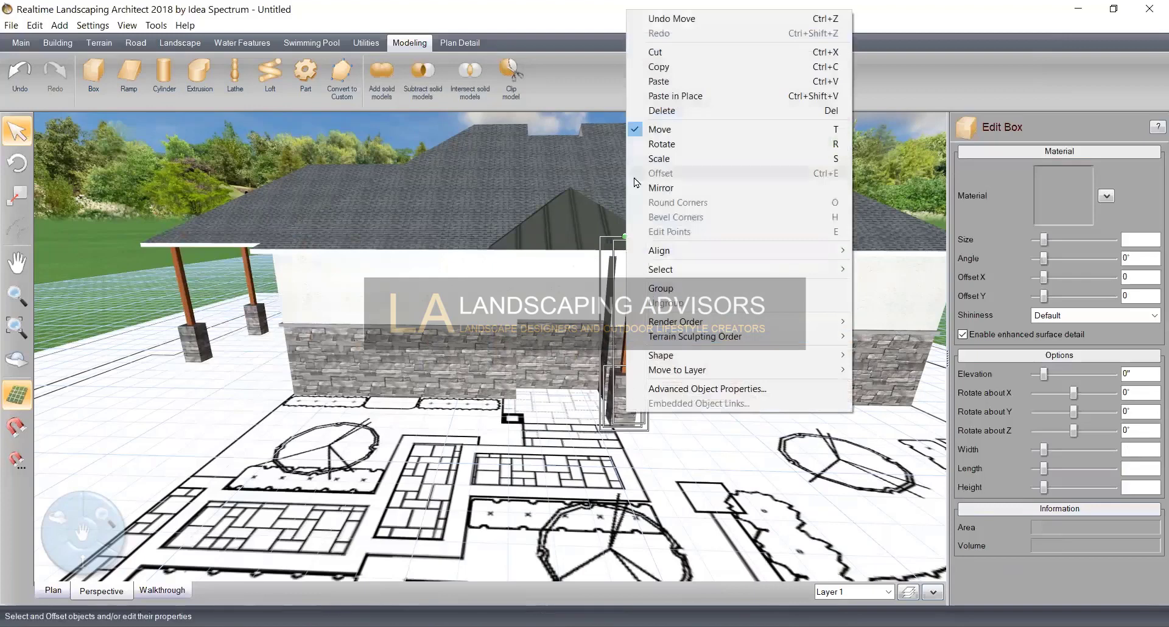
click(674, 62)
right_click(638, 414)
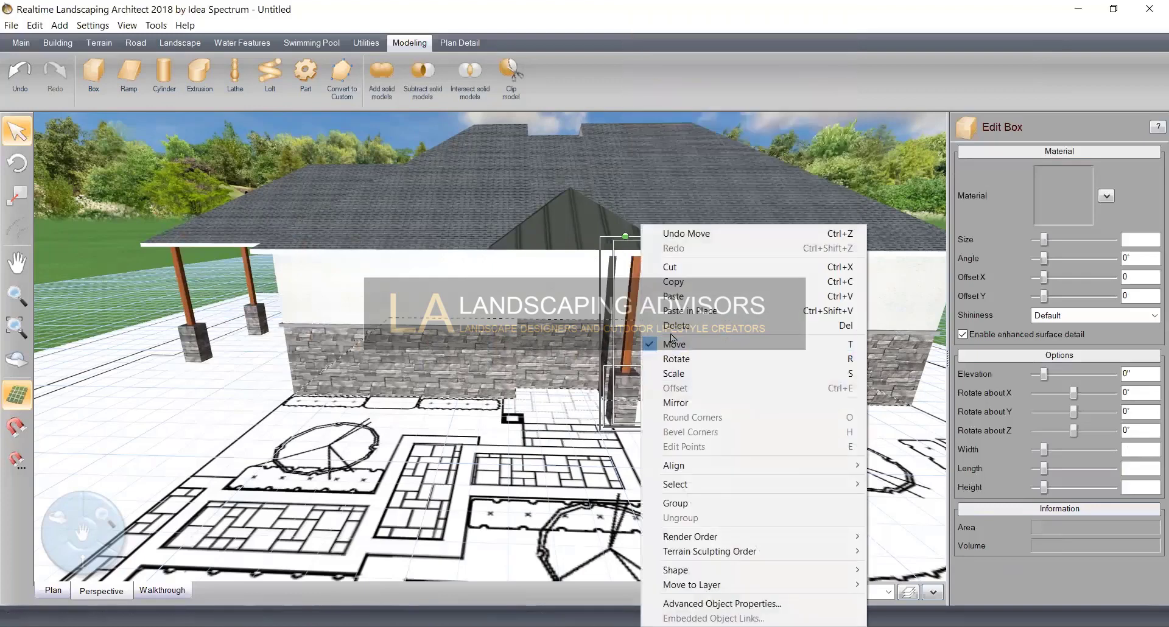
click(676, 310)
drag(642, 426, 521, 400)
middle_drag(601, 431, 589, 490)
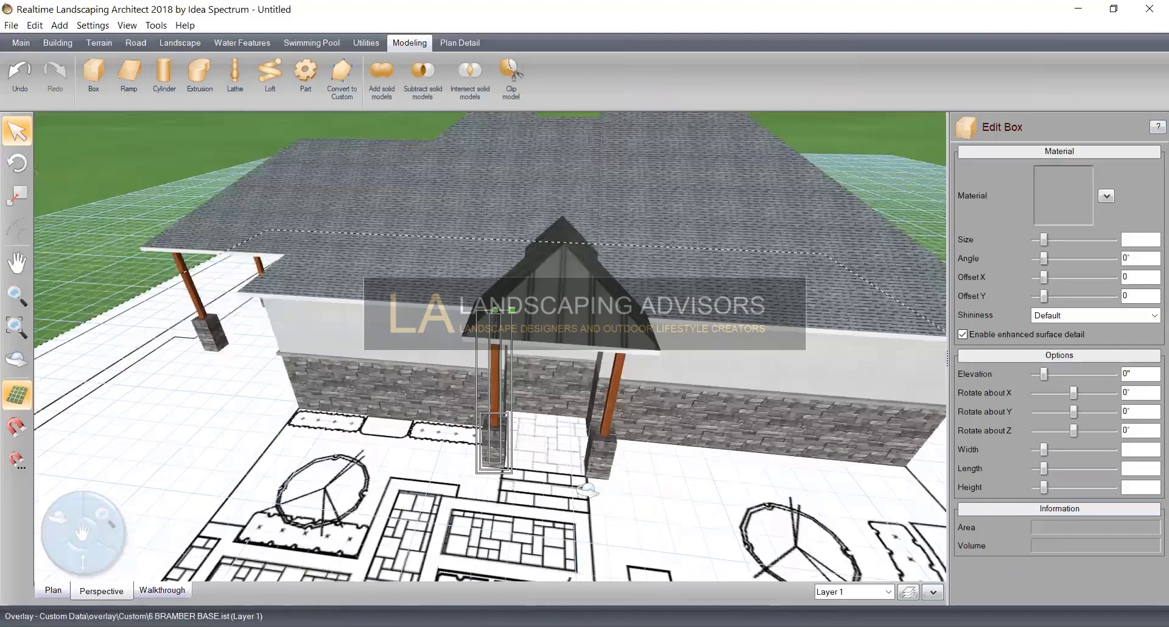
scroll(508, 415, up, 3)
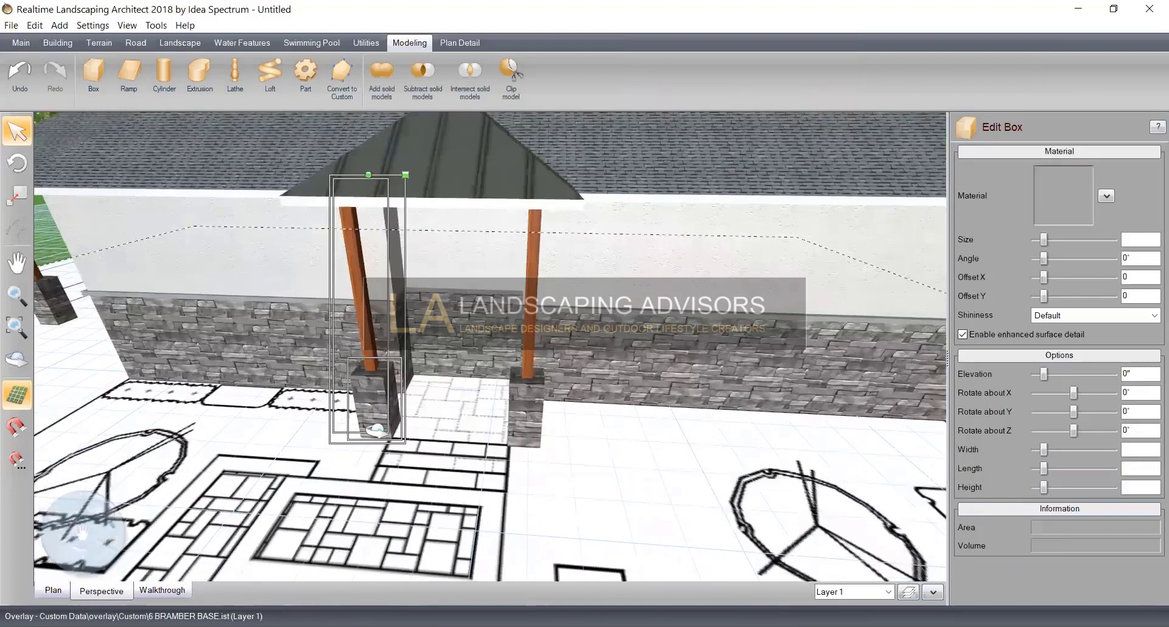
scroll(378, 429, down, 3)
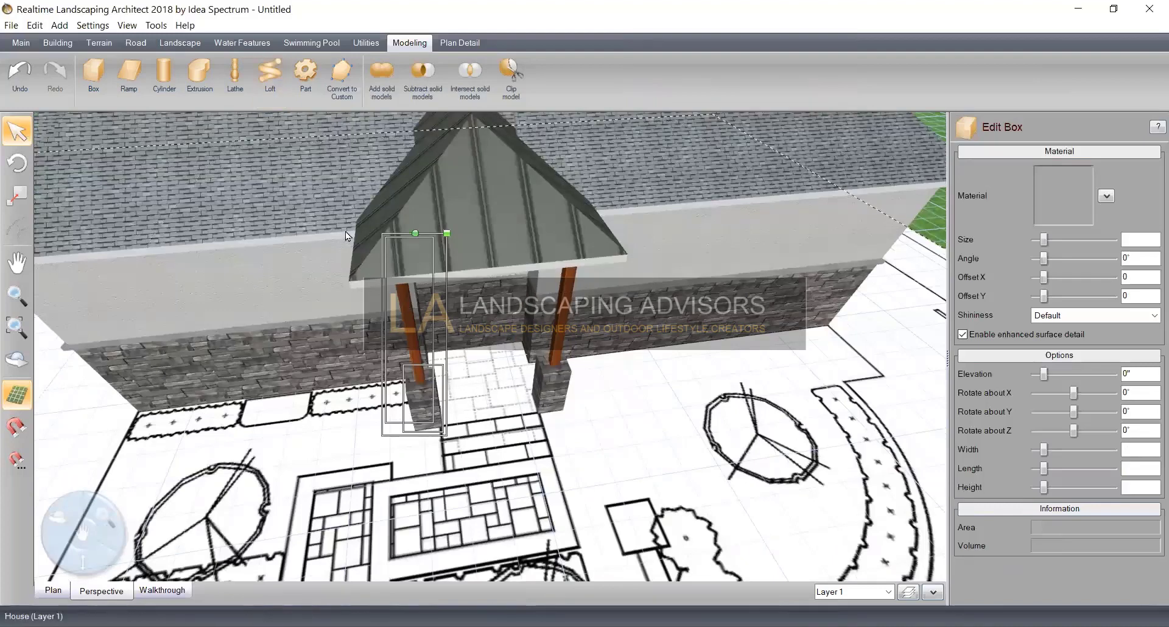
click(156, 26)
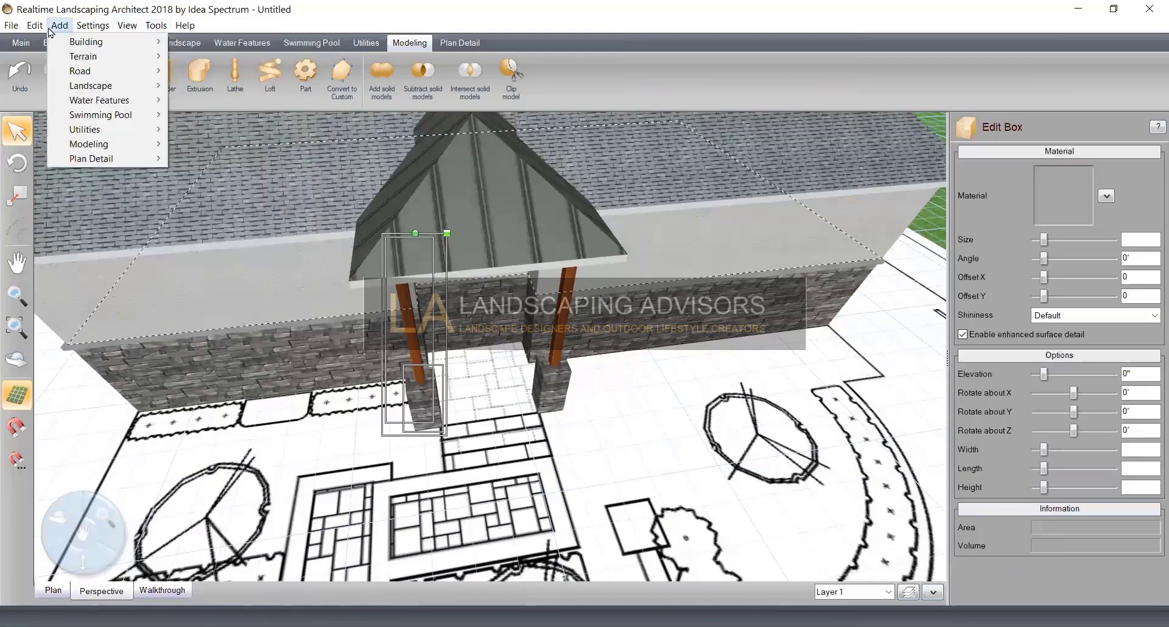
mouse_move(15, 32)
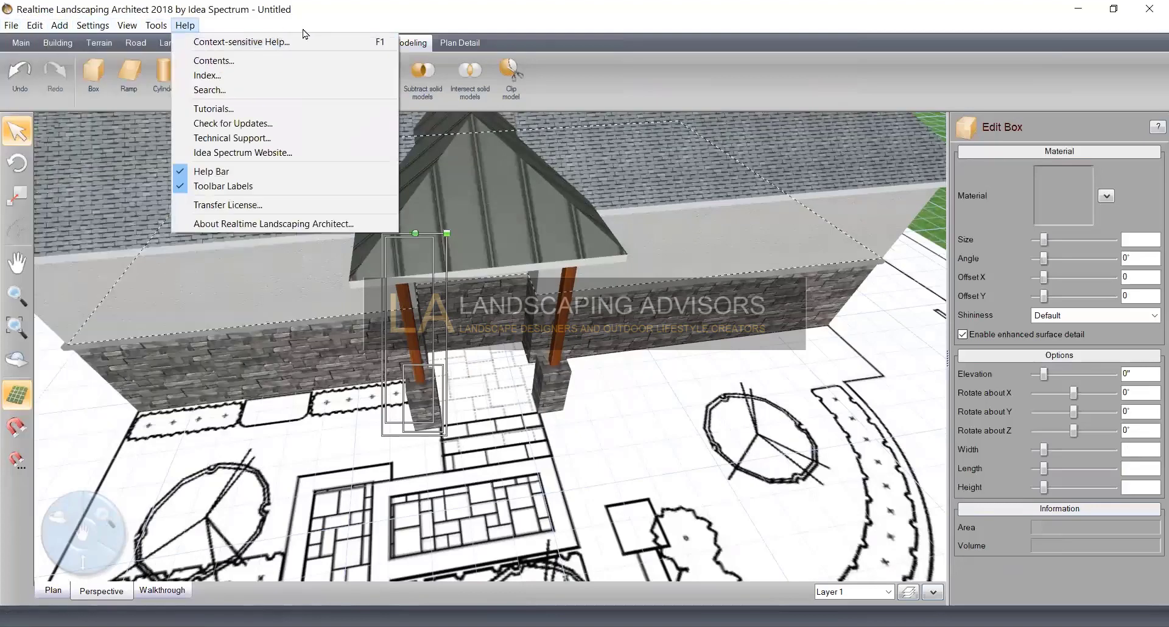
click(302, 30)
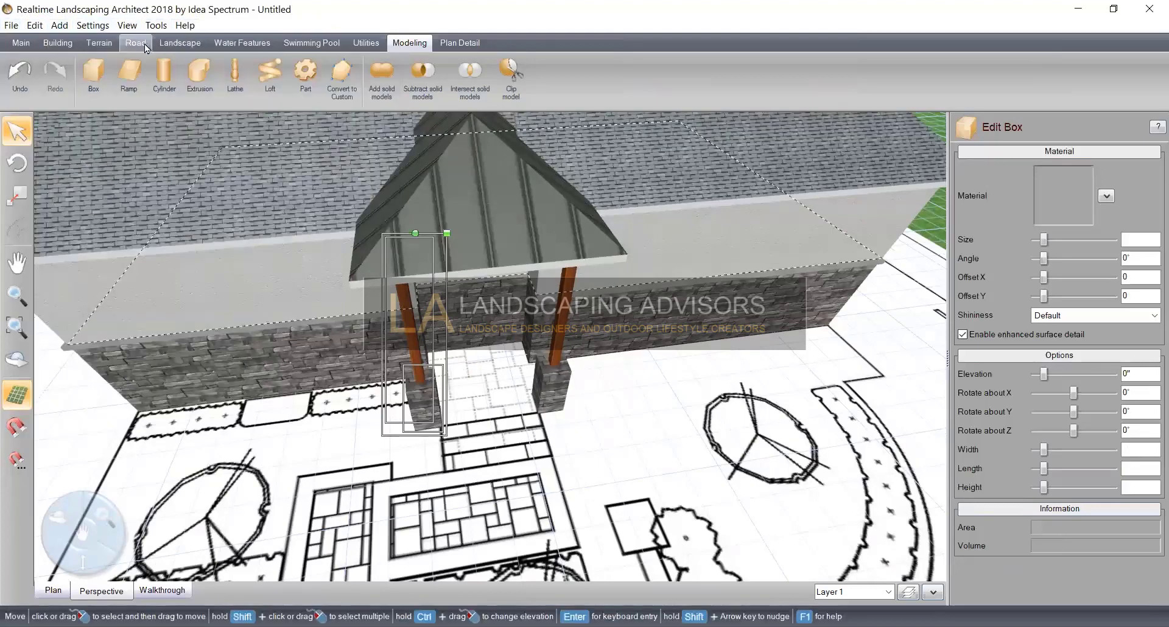
Draw a four-sided deck from the recessed entrance wall out to the two front columns, about 6'-10" deep on the left side
click(57, 43)
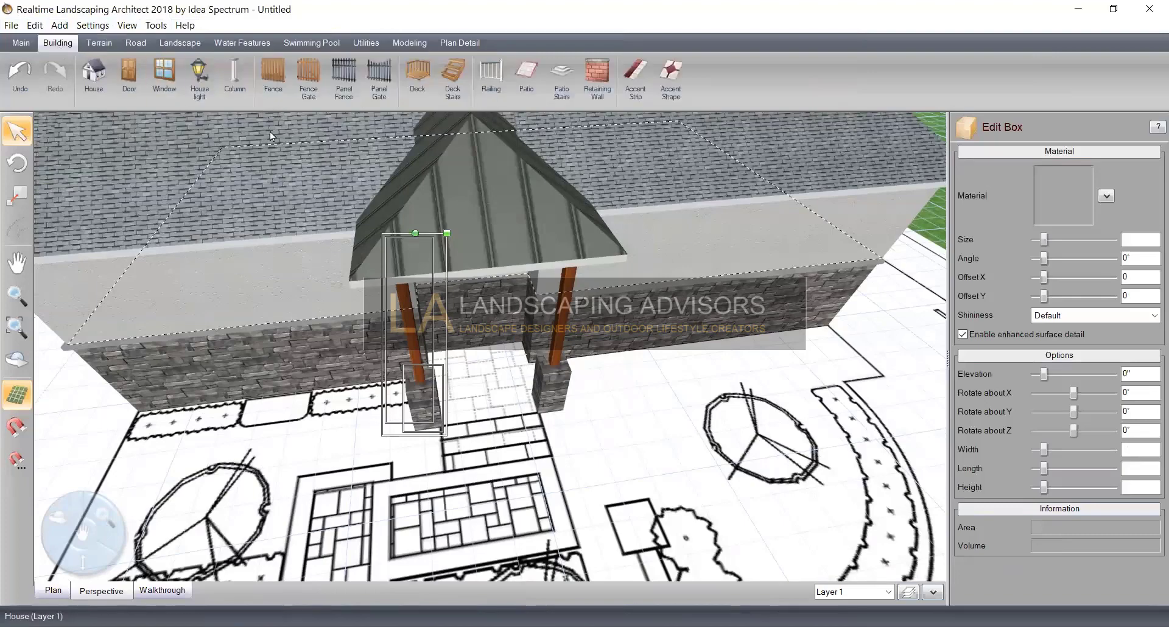
click(414, 83)
scroll(472, 405, up, 5)
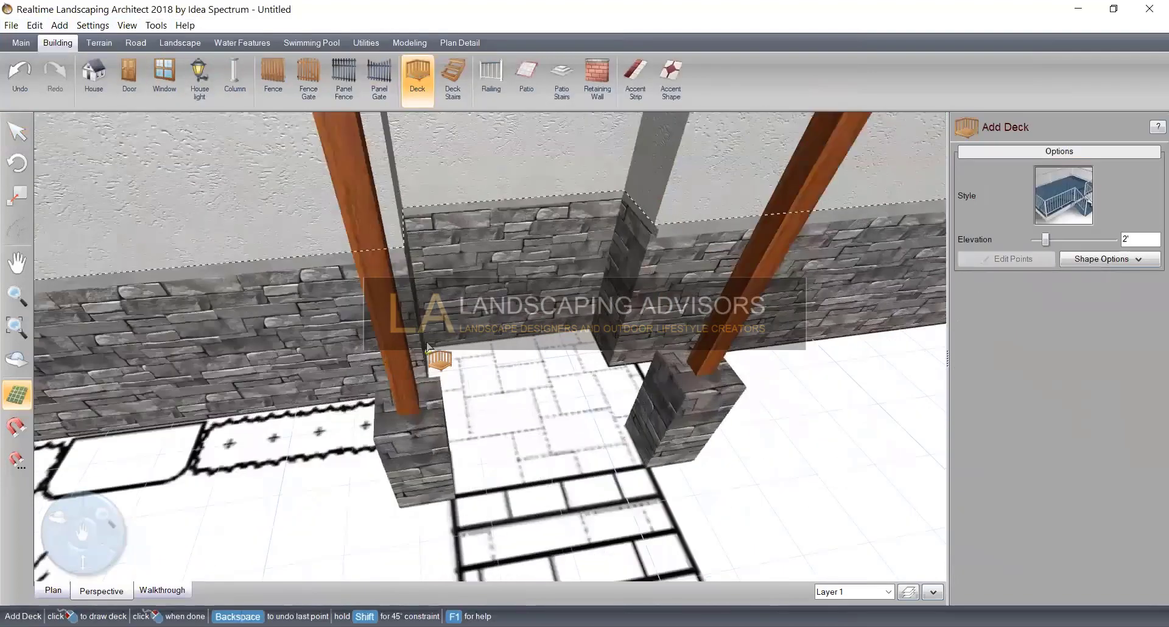
middle_drag(408, 395, 390, 378)
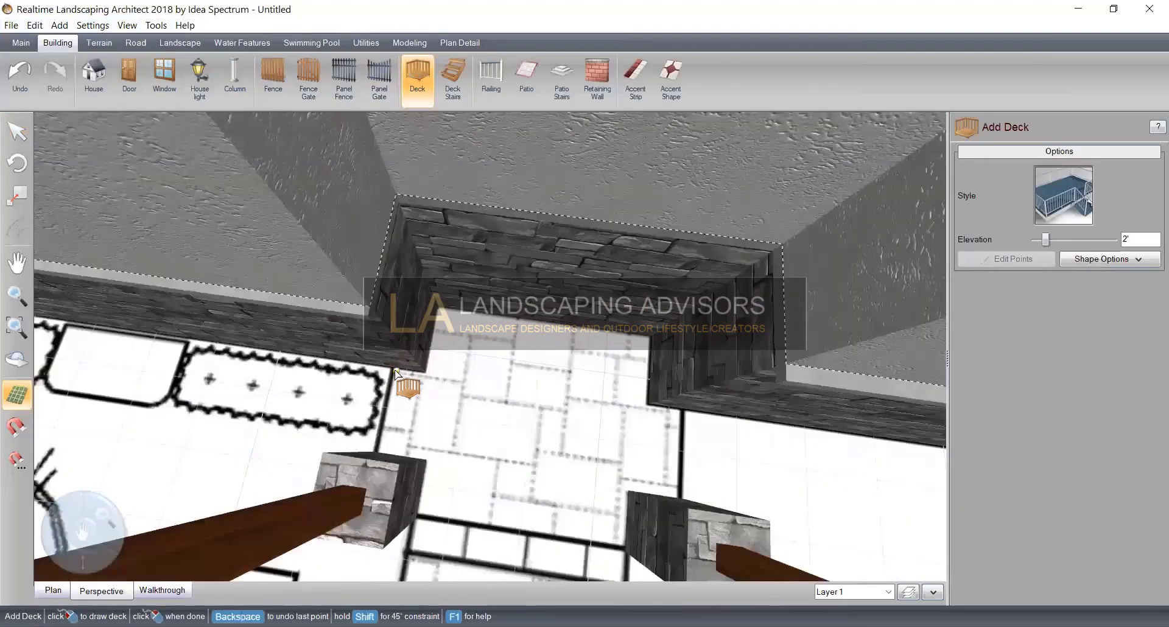
middle_drag(511, 400, 511, 281)
middle_drag(445, 372, 422, 375)
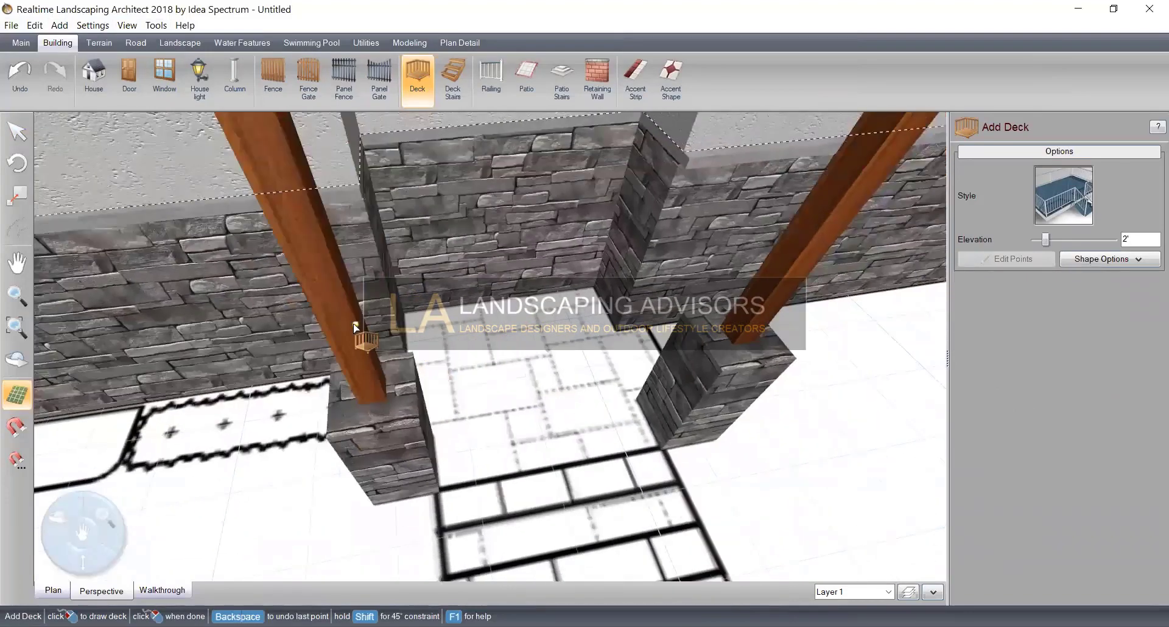
click(365, 307)
click(395, 506)
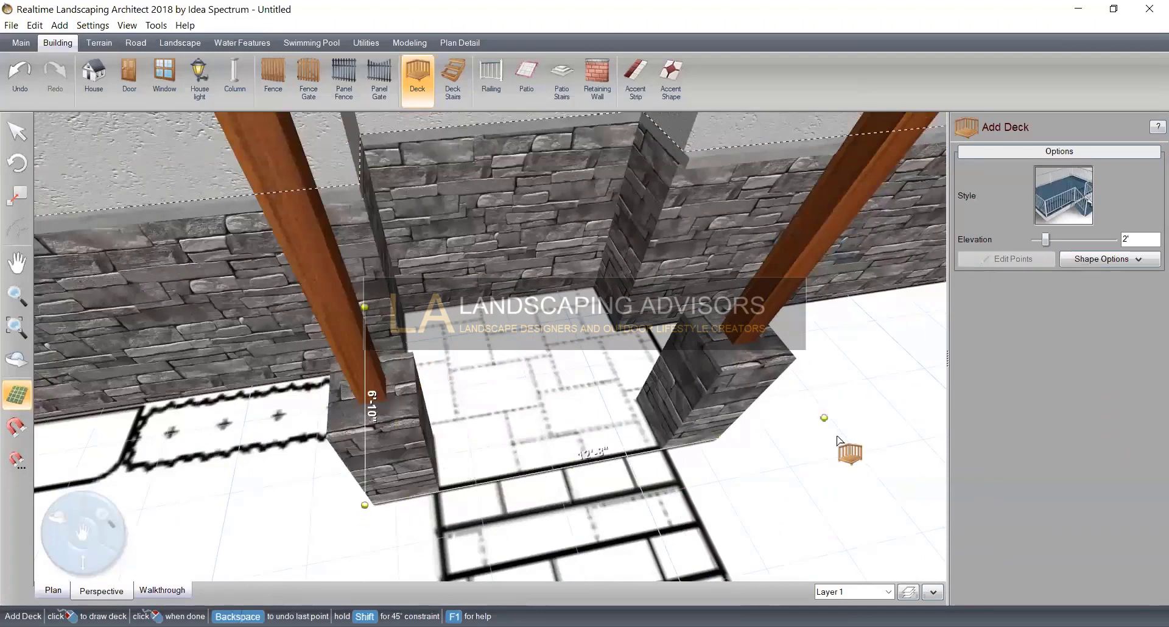
click(727, 452)
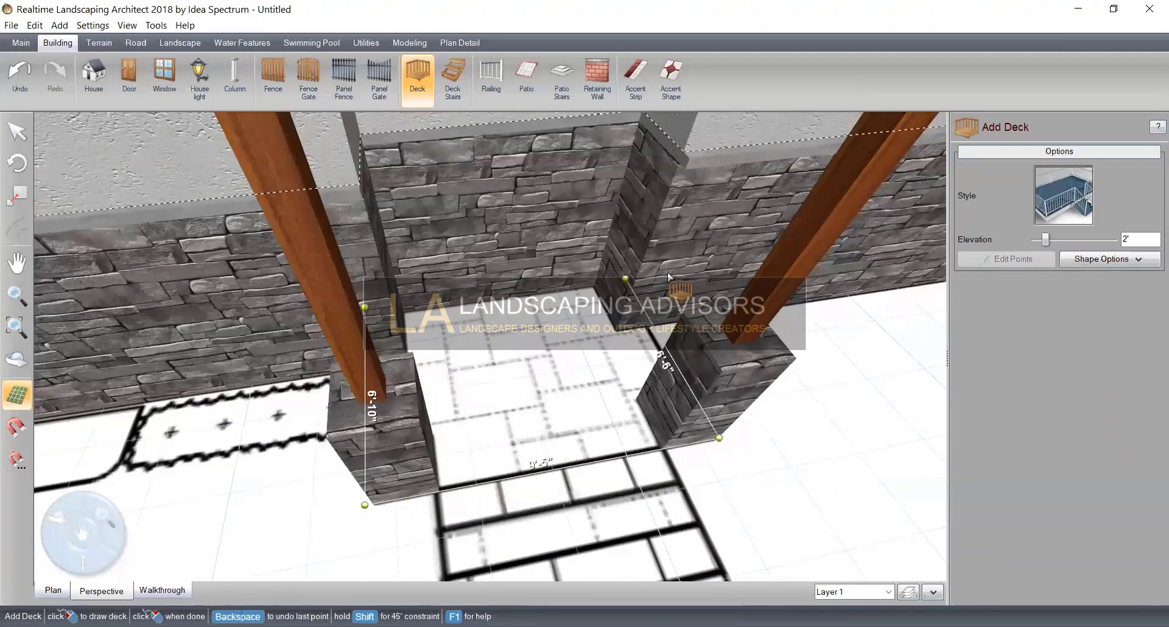
click(668, 270)
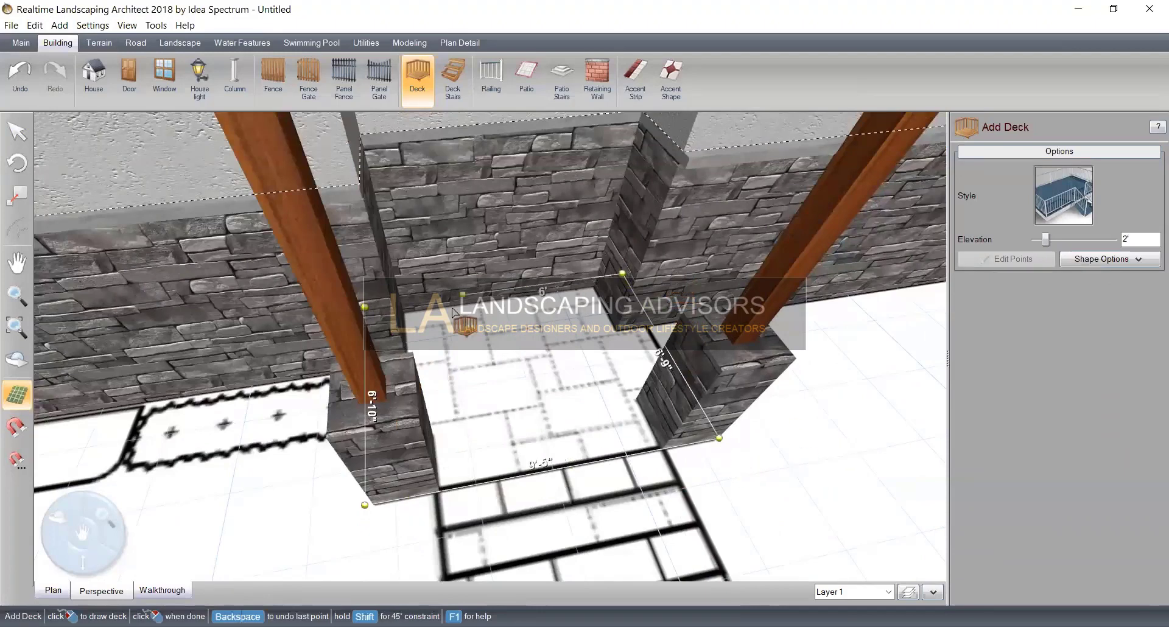
right_click(369, 324)
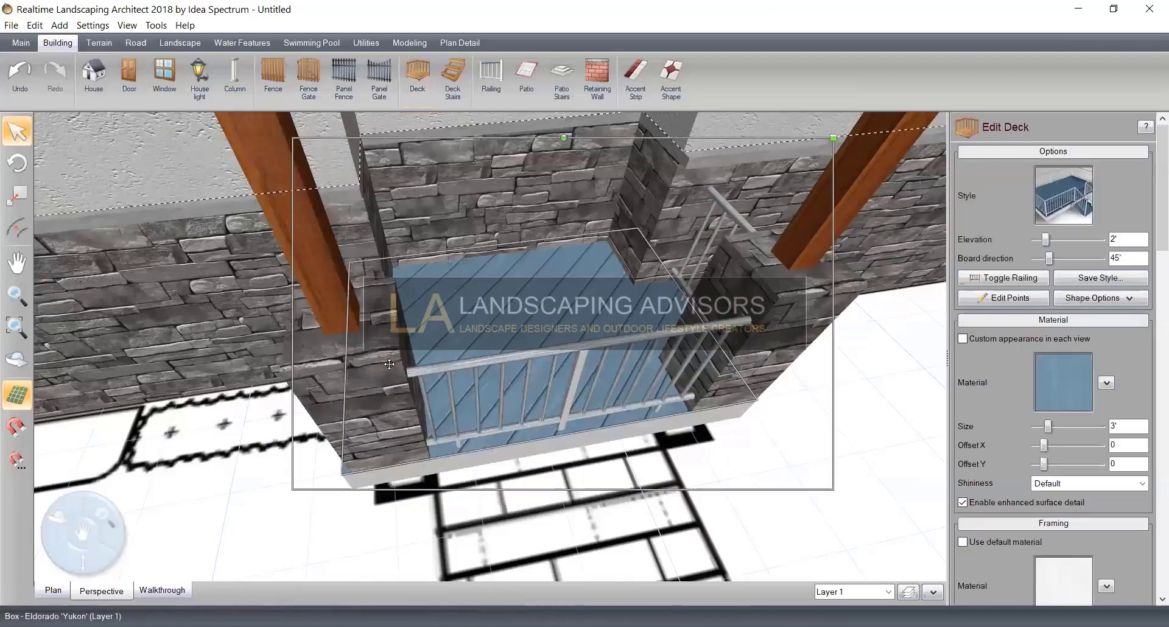
Examine the new entrance deck from the front and above to check its height, railing and fit around the columns
middle_drag(563, 445, 536, 358)
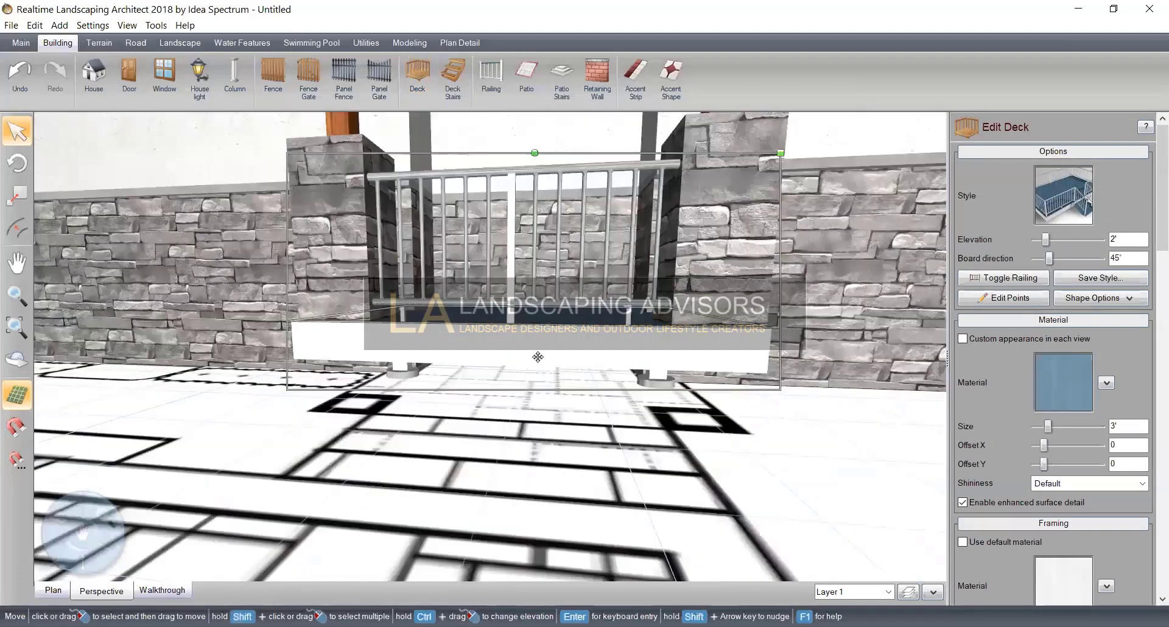
scroll(538, 357, down, 5)
middle_drag(533, 397, 553, 427)
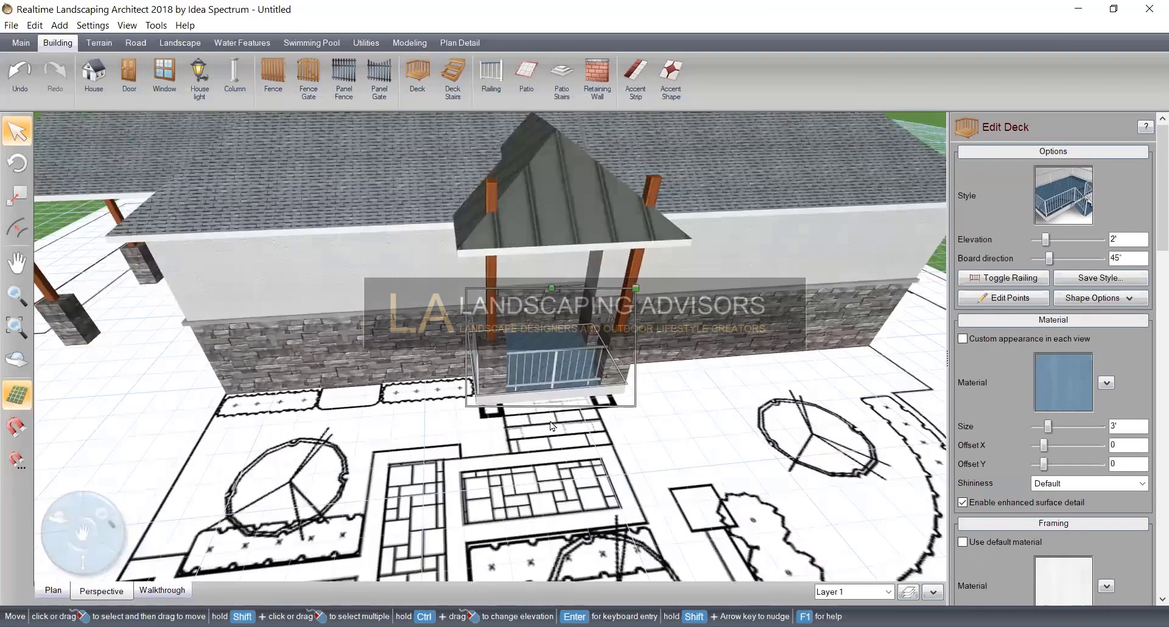
middle_drag(475, 359, 486, 346)
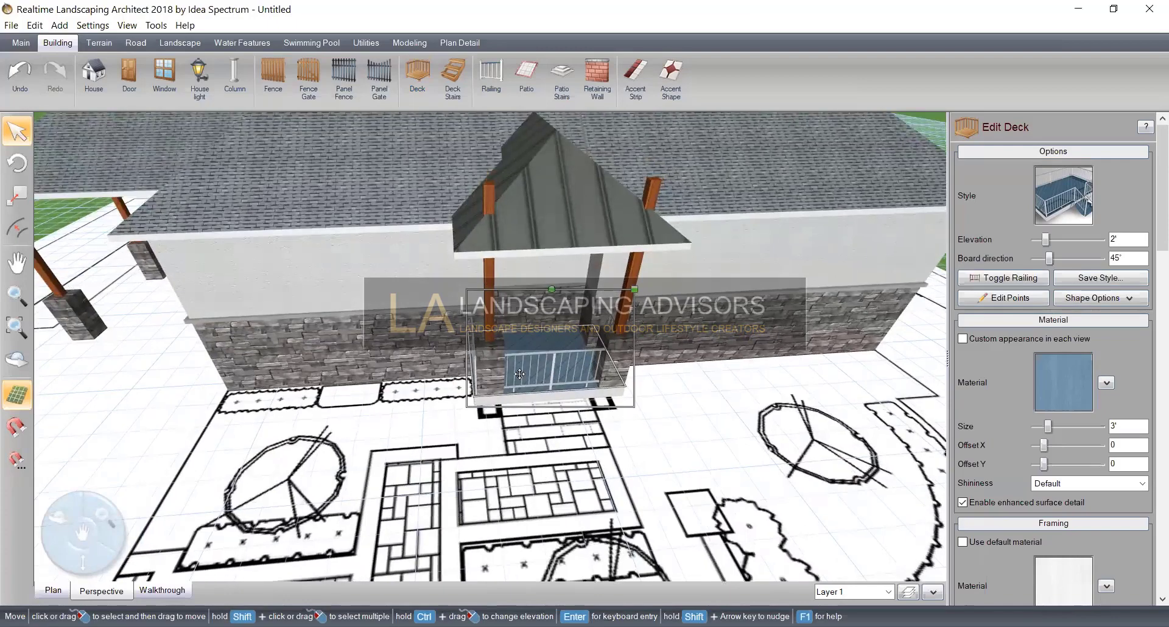
scroll(527, 360, up, 3)
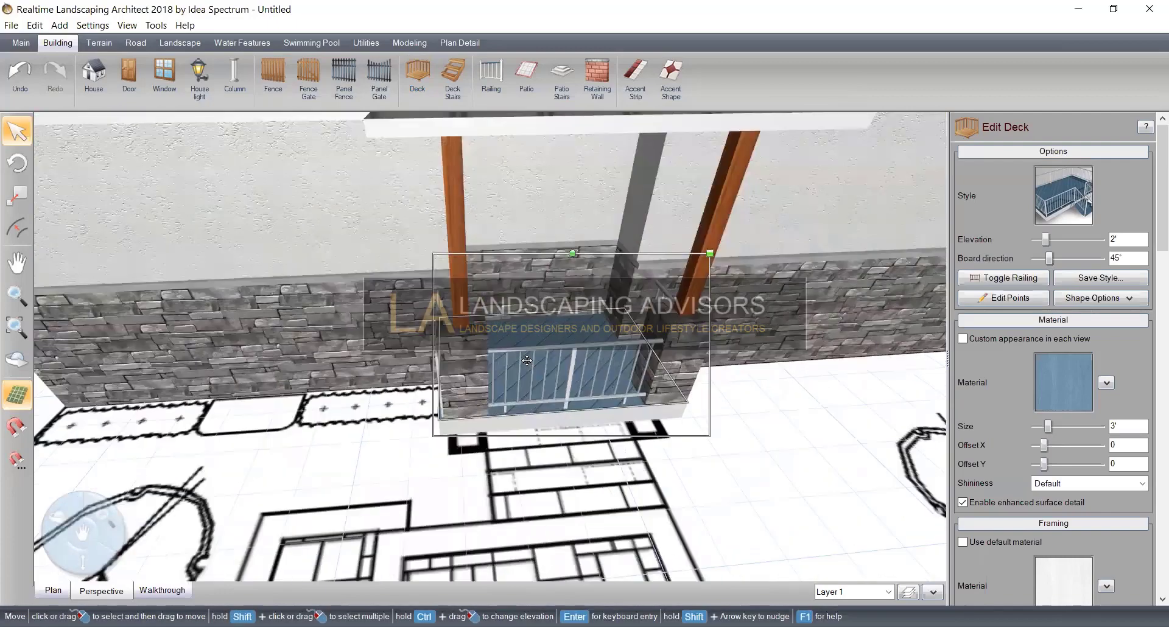
scroll(527, 361, down, 1)
middle_drag(527, 383, 488, 431)
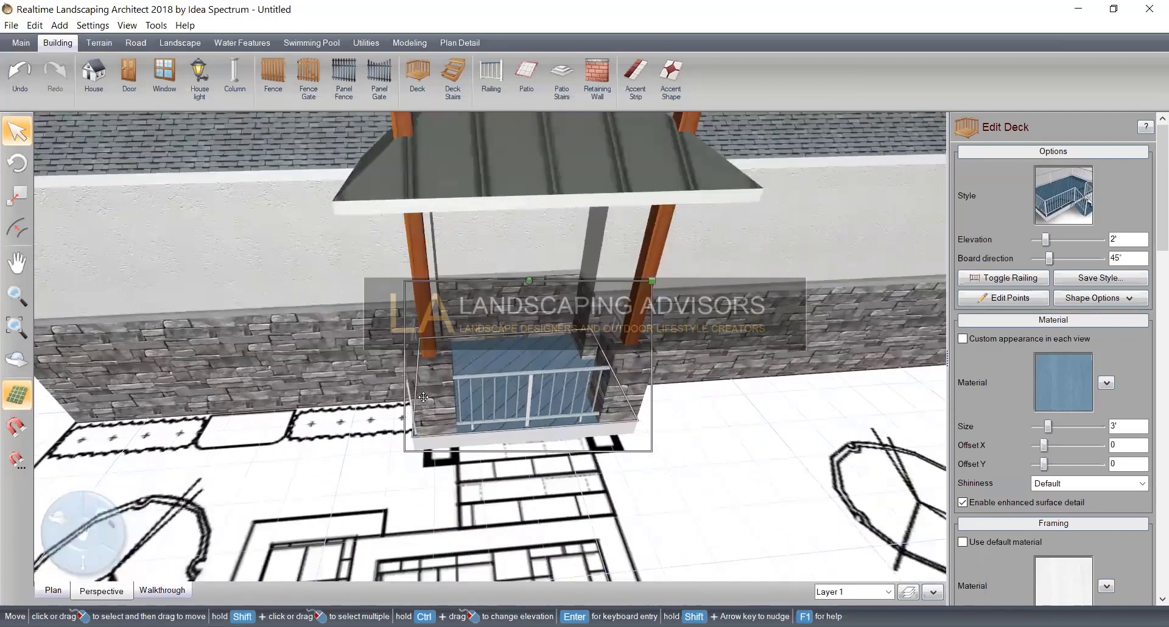
click(730, 447)
click(618, 388)
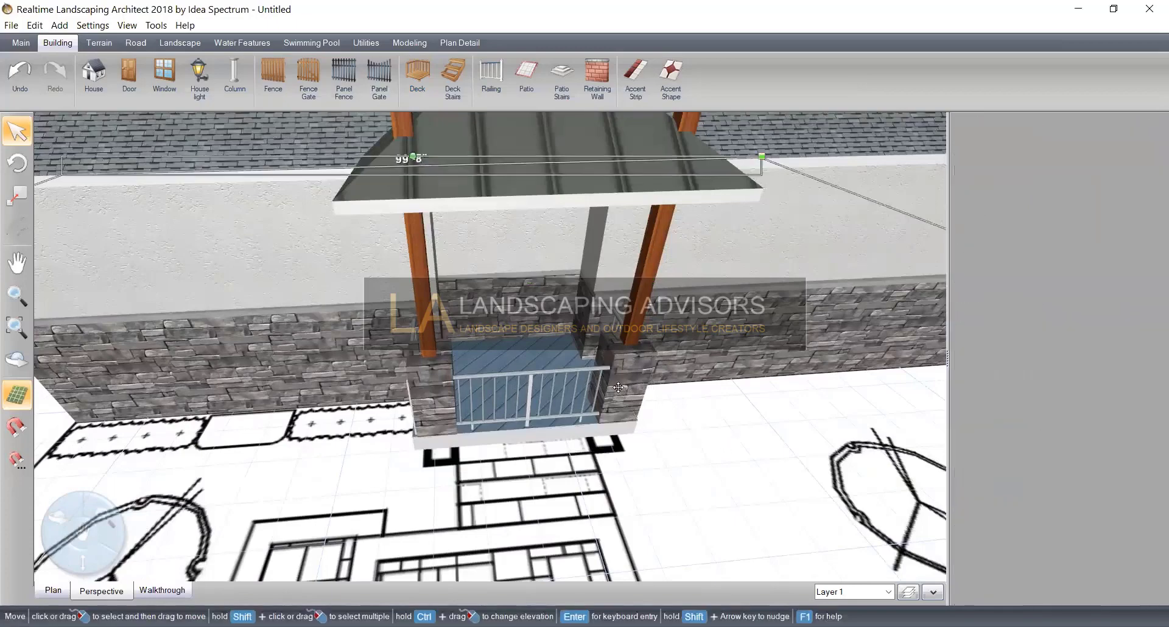
click(618, 388)
click(633, 376)
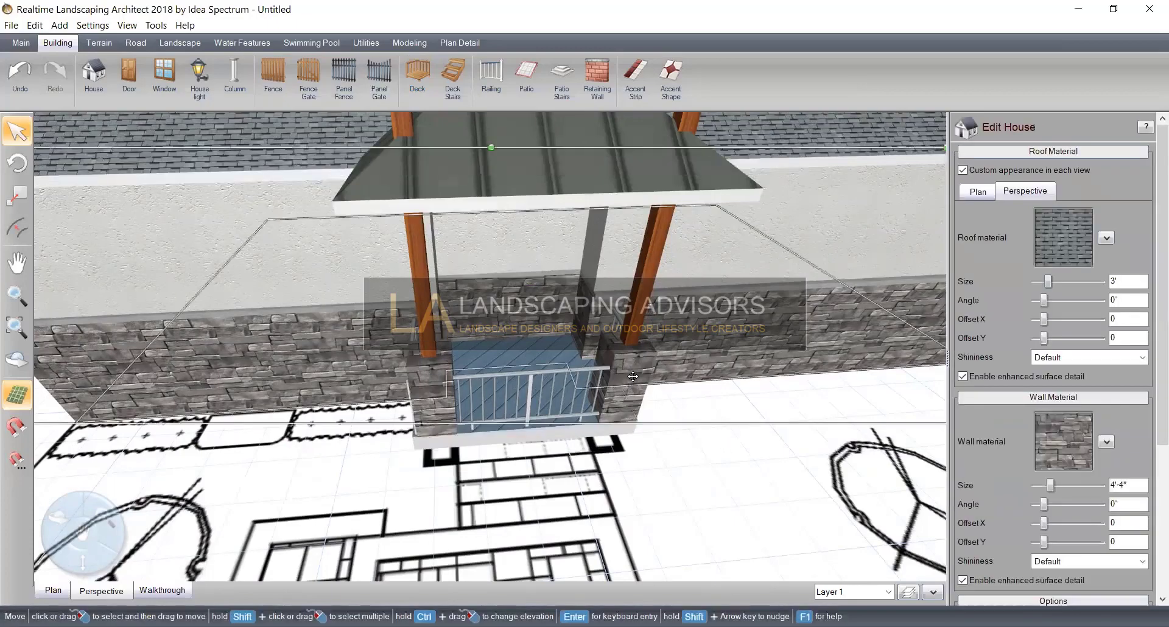
click(633, 376)
click(634, 376)
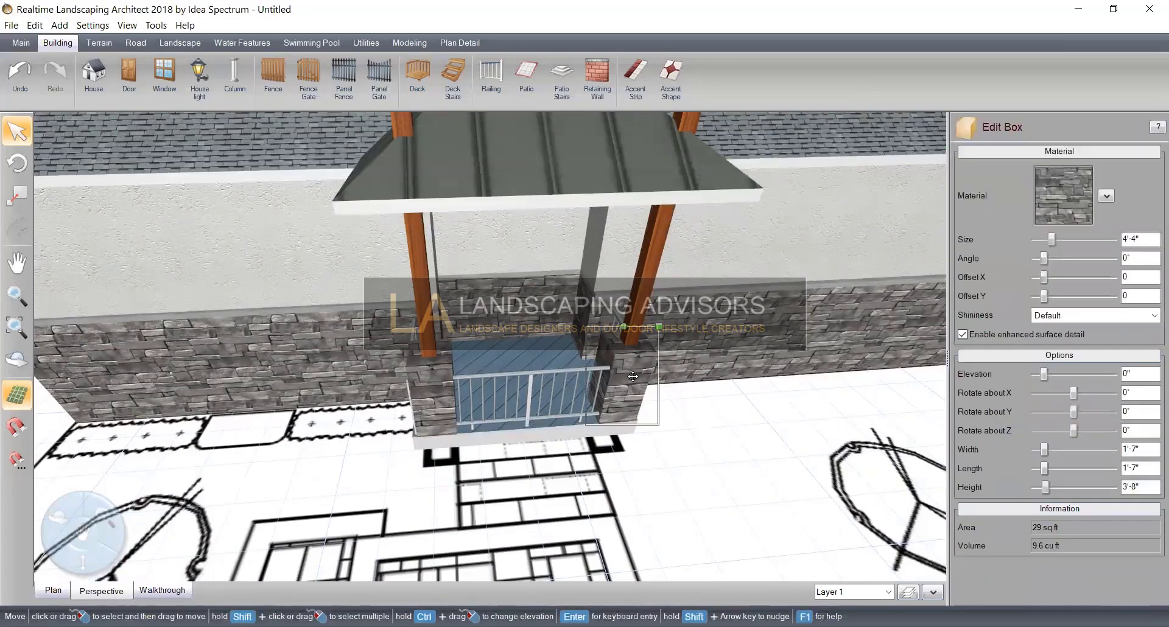
click(646, 275)
right_click(645, 272)
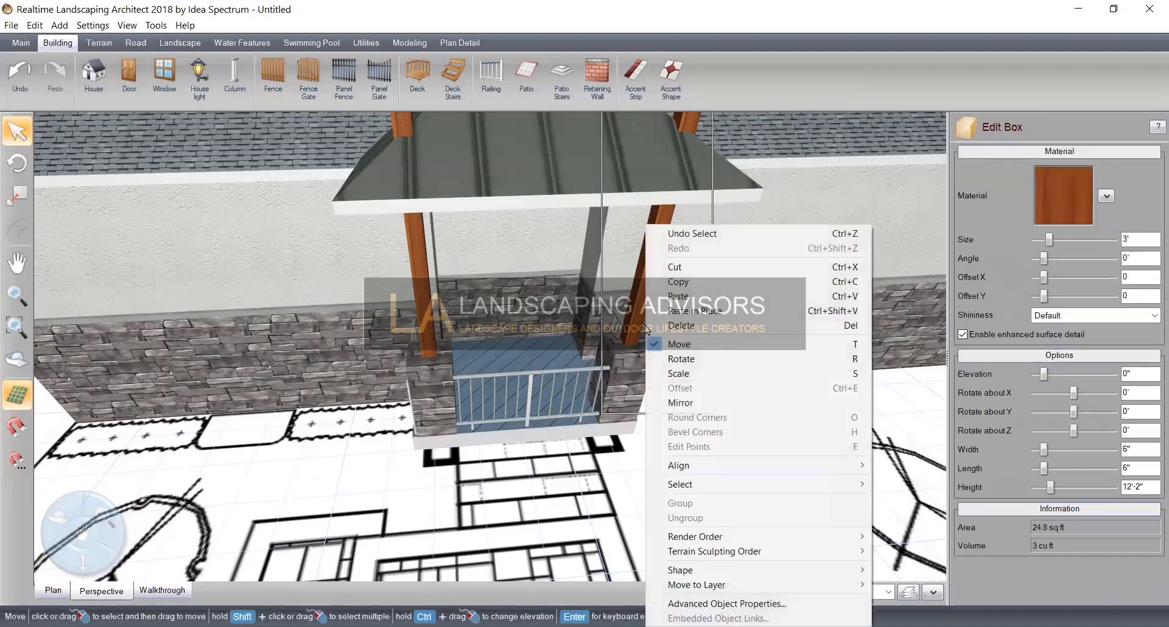
click(626, 403)
click(639, 300)
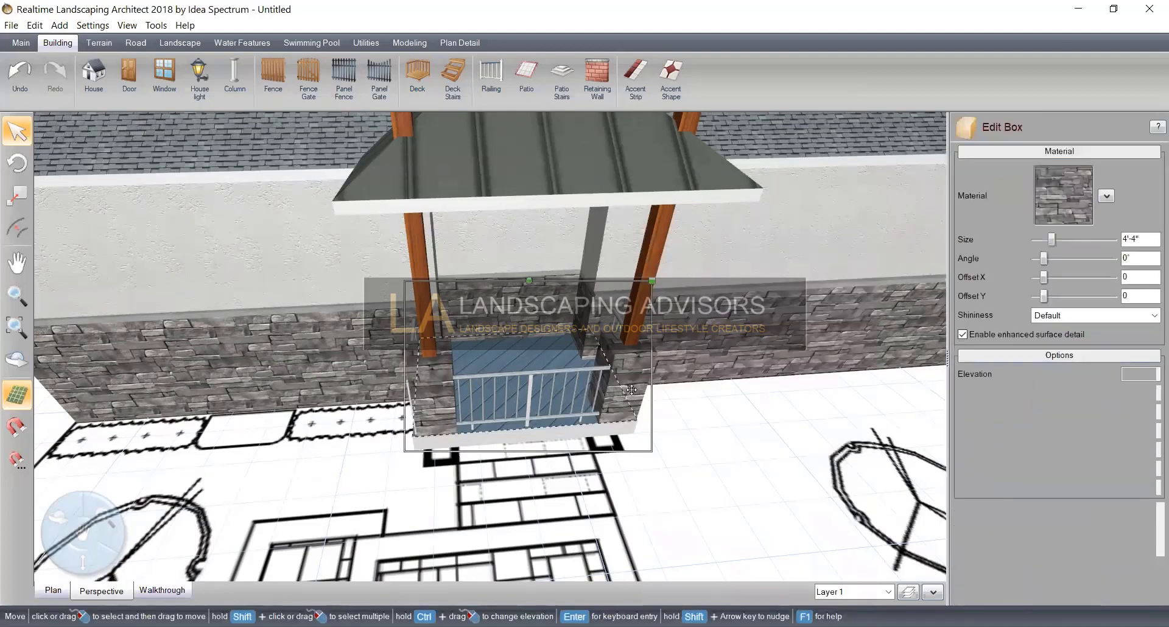
right_click(640, 306)
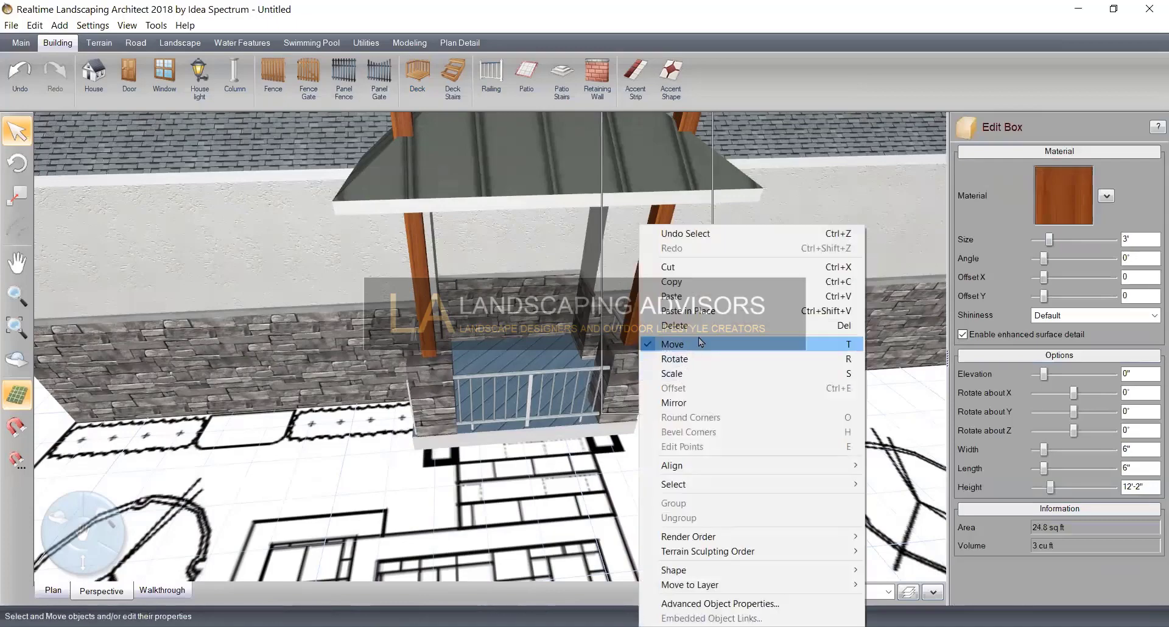
click(543, 488)
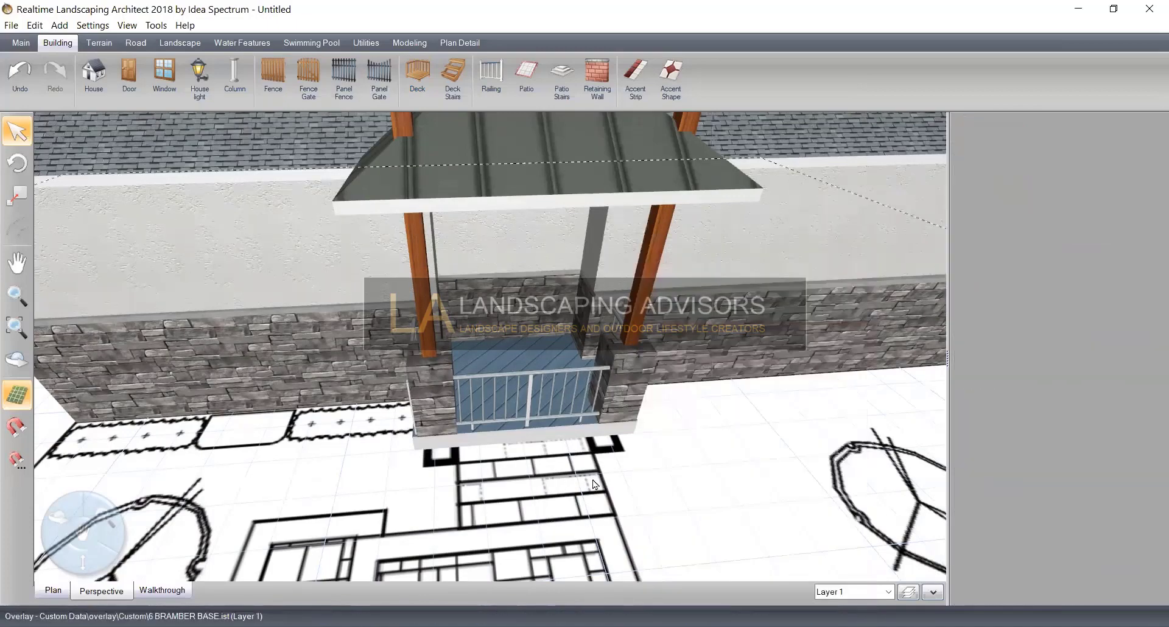
right_drag(542, 488, 460, 452)
click(458, 431)
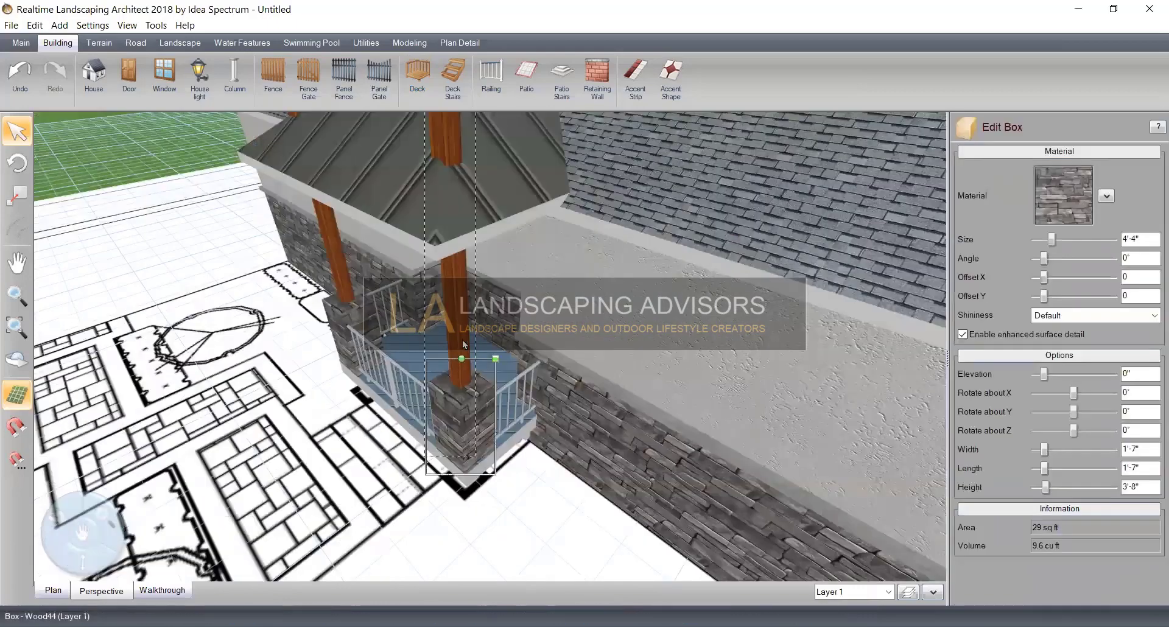
click(465, 341)
right_click(464, 333)
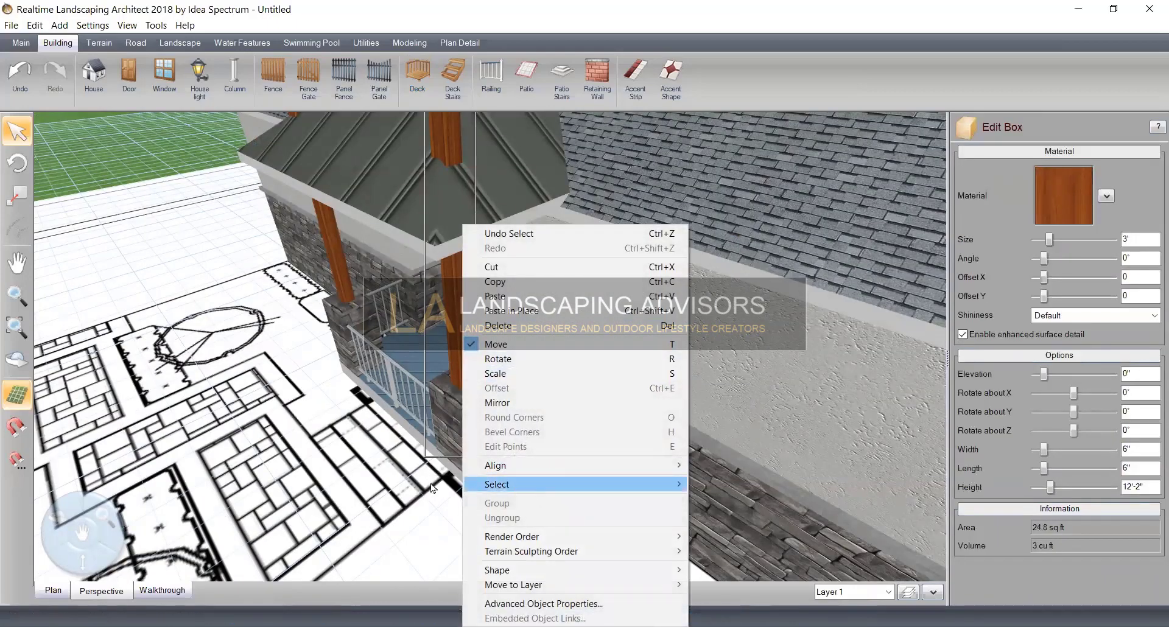
right_drag(286, 524, 609, 511)
click(625, 494)
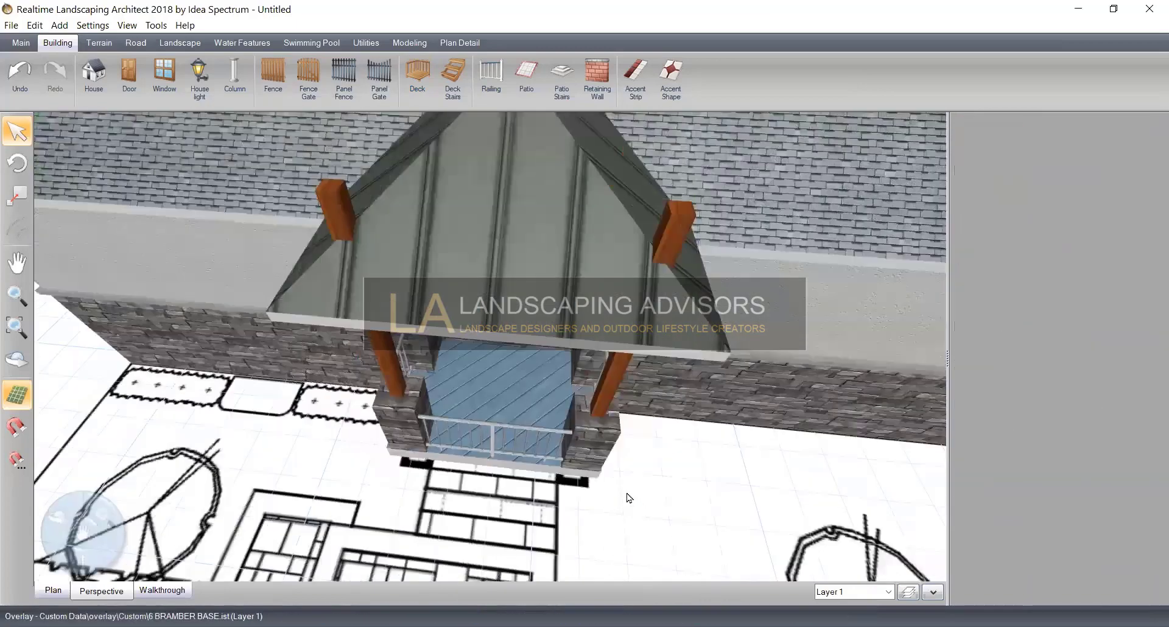
Lower the right front entrance column, setting the stone base's elevation to -2'-1" and the wood post's elevation to -1'-6"
click(583, 434)
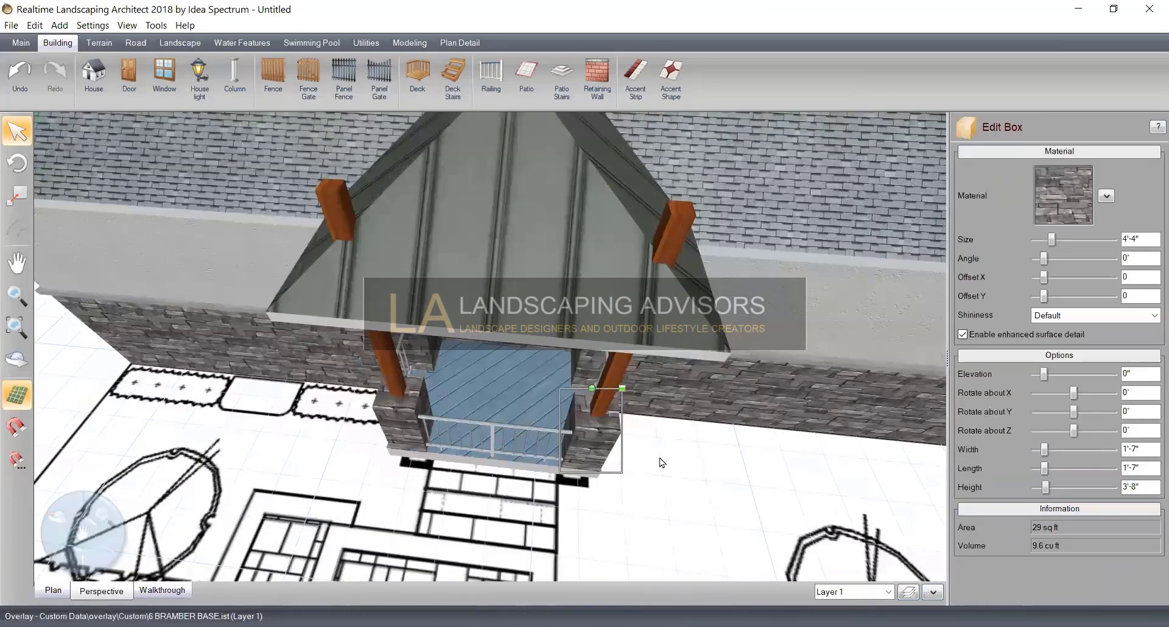
click(1035, 374)
click(1035, 374)
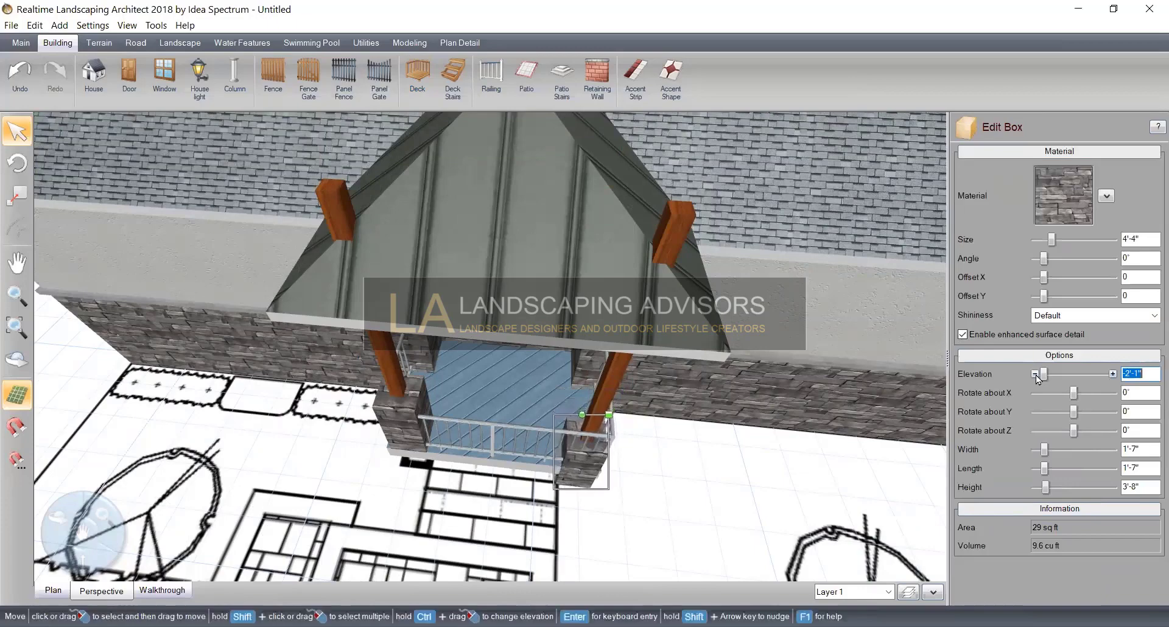
middle_drag(542, 493, 519, 442)
click(609, 301)
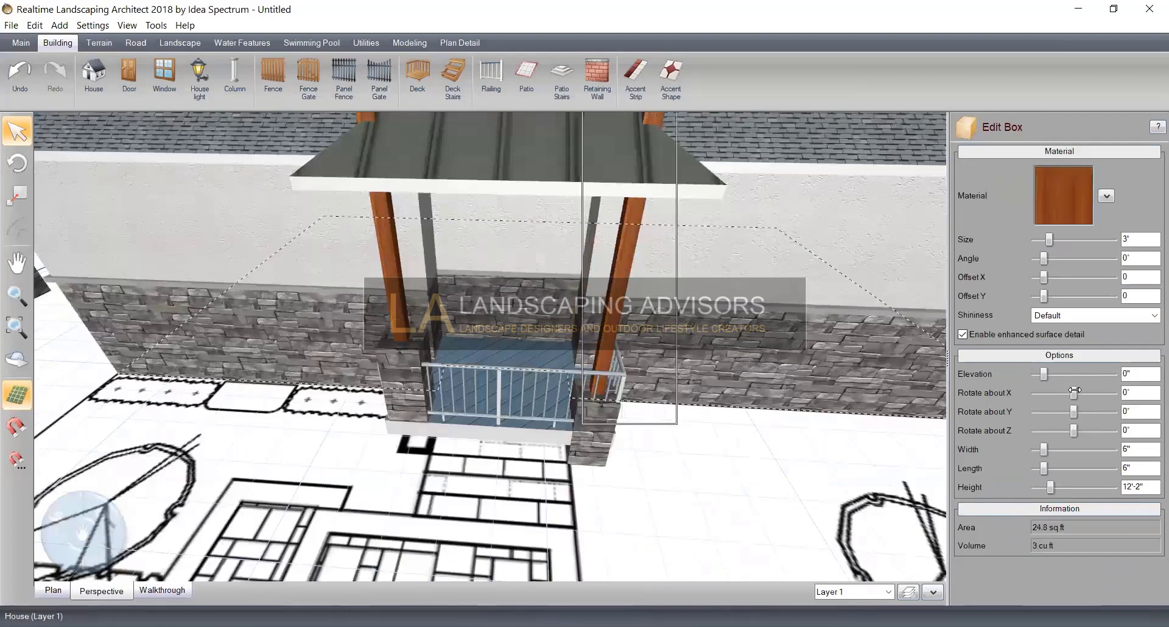
click(1027, 378)
click(1034, 375)
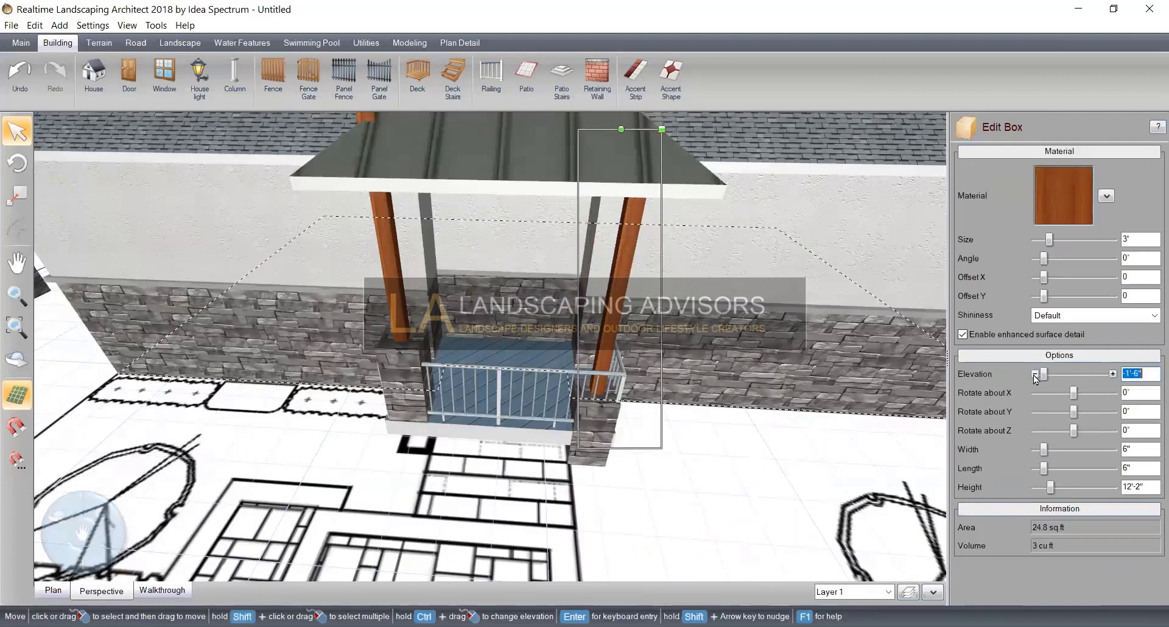
Lower the left front entrance column, setting the stone base's elevation to -2' and the wood post's elevation to -2'-3"
middle_drag(567, 463, 599, 450)
click(448, 376)
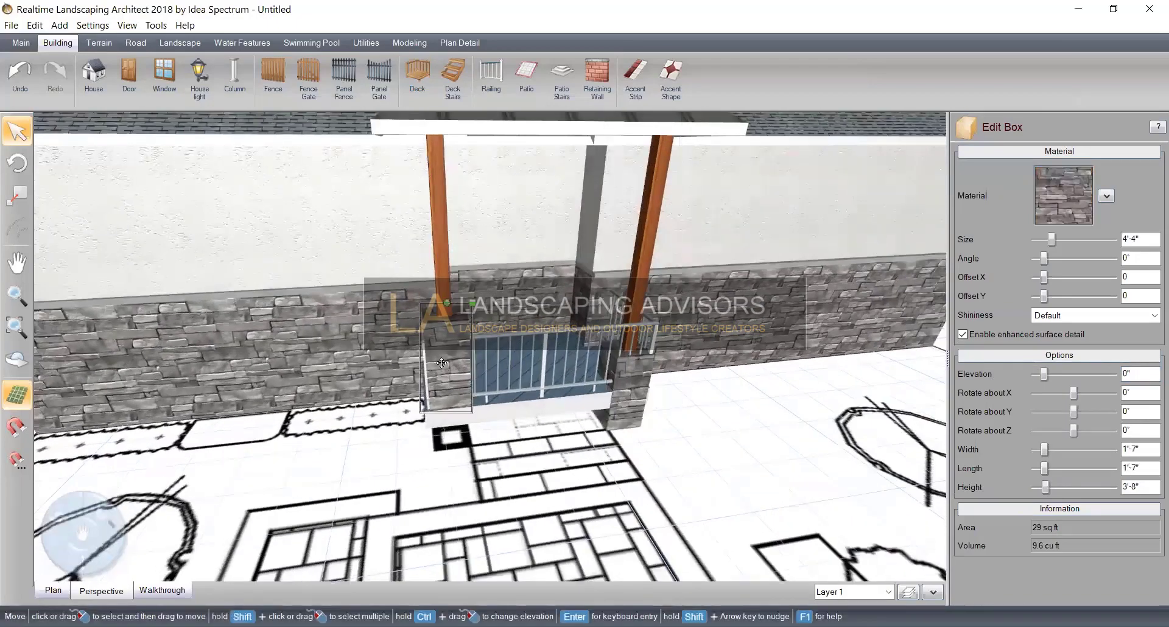
click(1034, 375)
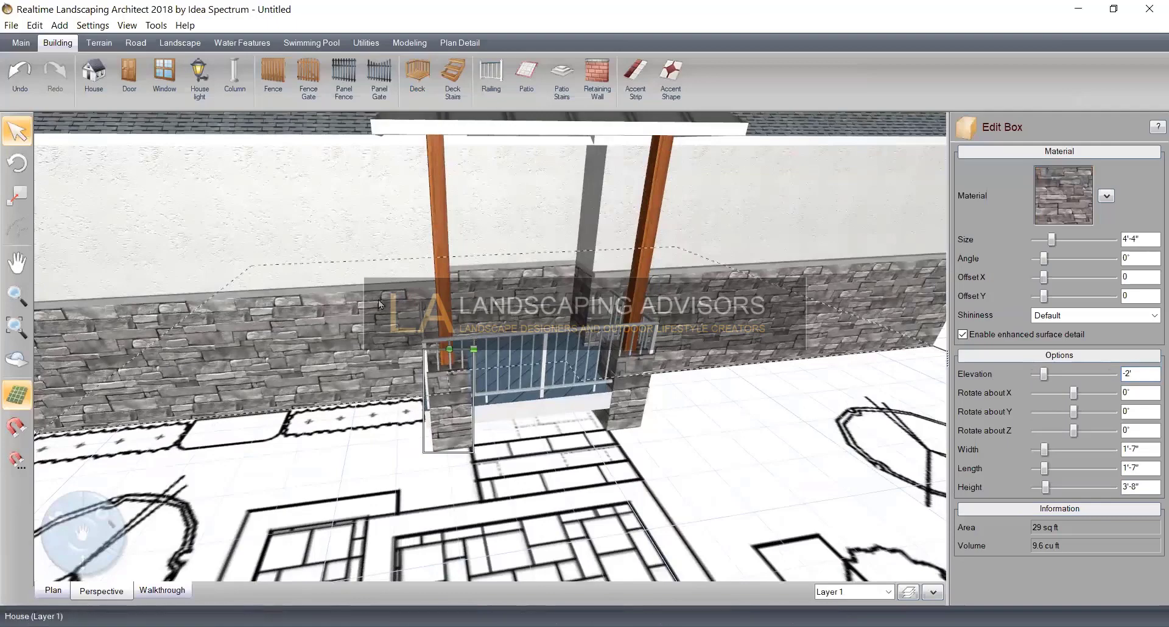
click(448, 287)
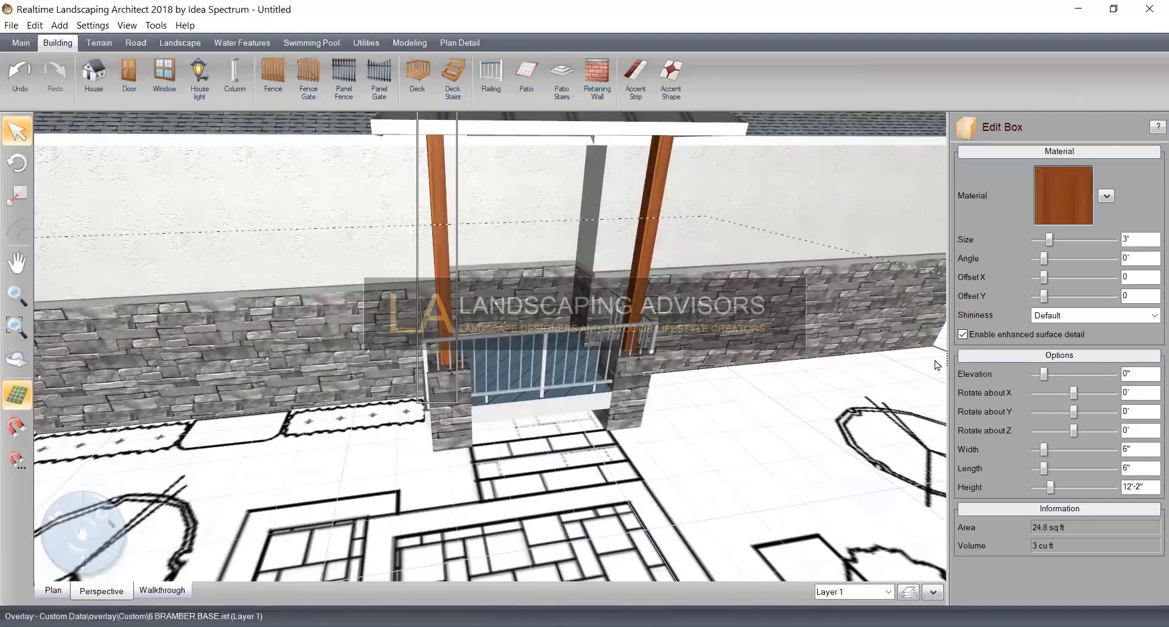
click(1034, 375)
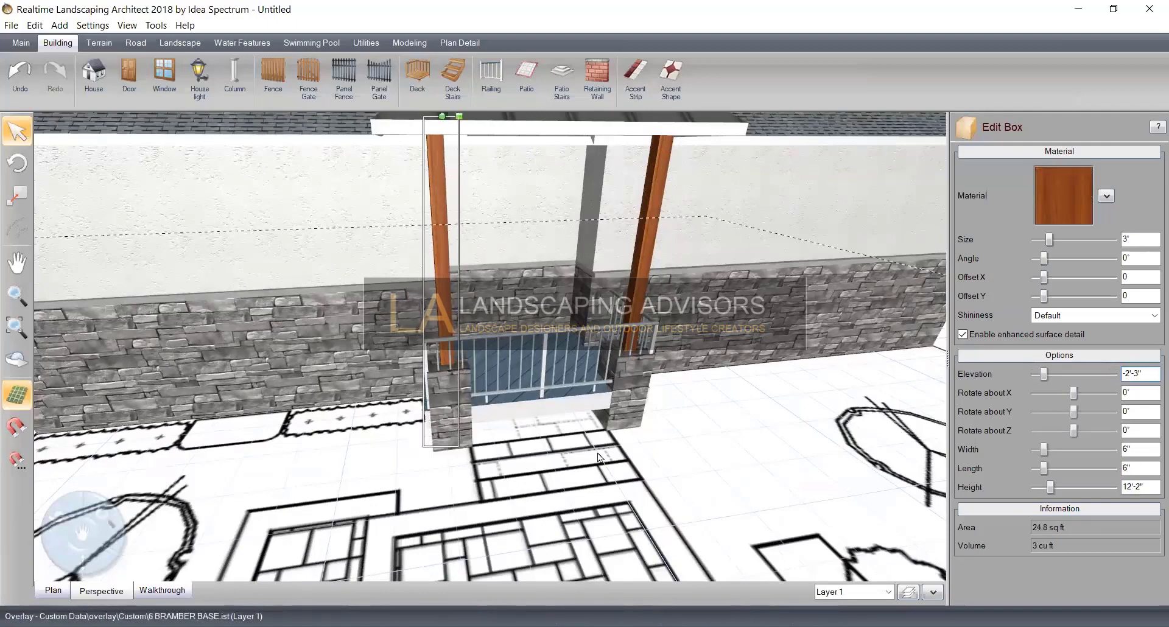
Change the entrance deck's style to the custom style "grey stone with black rail"
scroll(556, 467, down, 3)
middle_drag(514, 496, 551, 434)
click(491, 419)
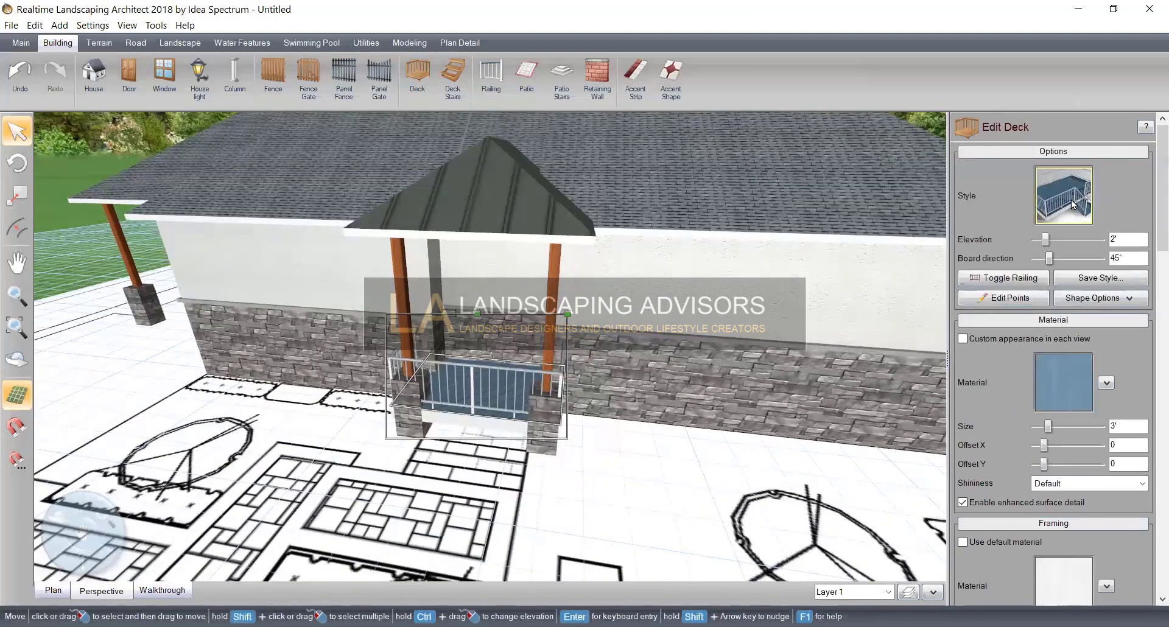
click(1073, 203)
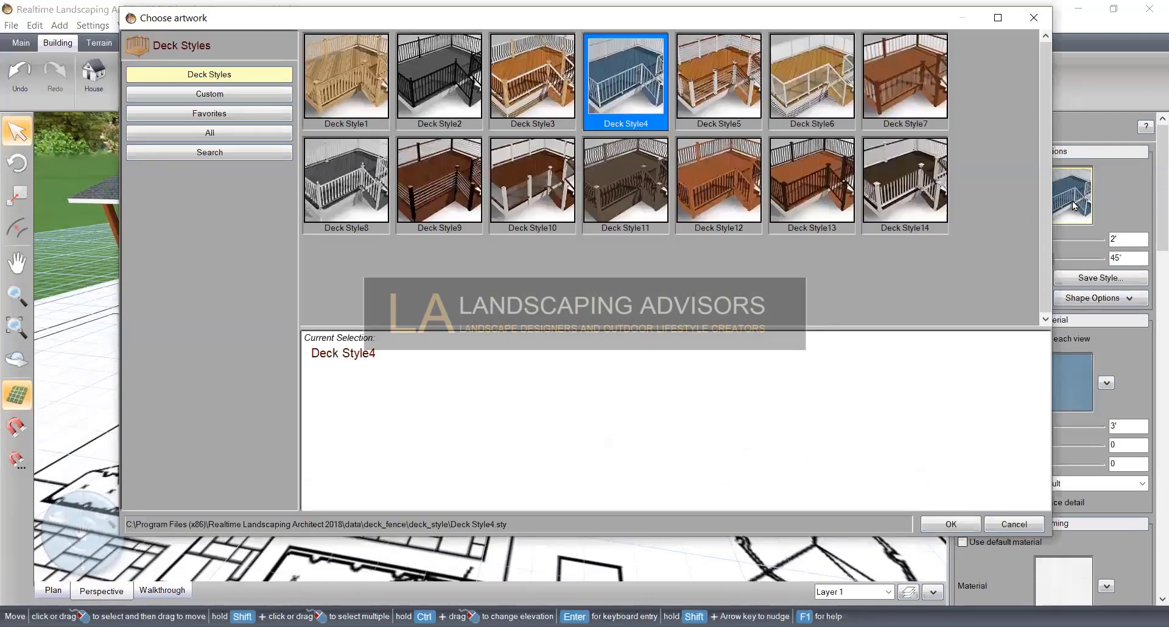
click(280, 94)
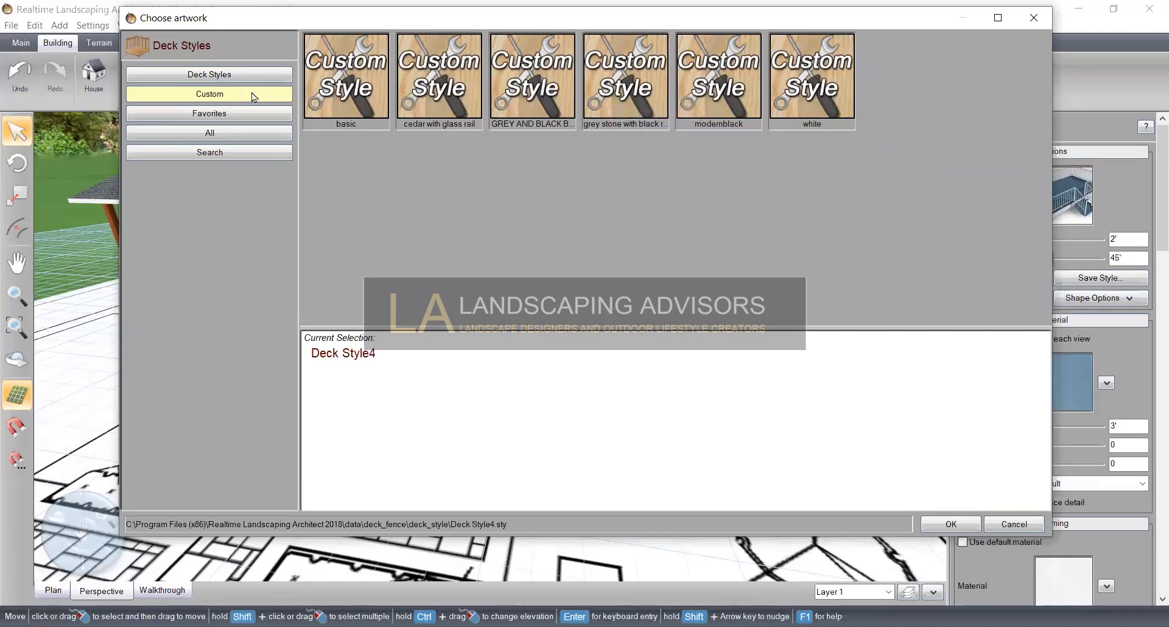
click(633, 69)
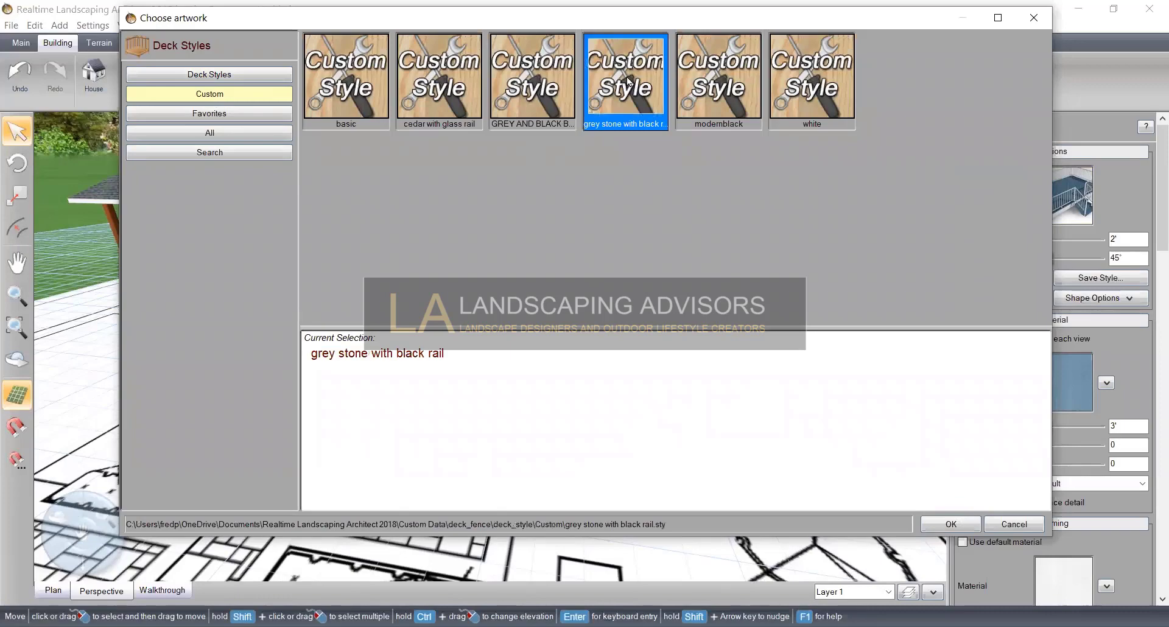
click(951, 524)
Turn off the railing along the deck's front edge between the two columns, where the walkway meets the entrance
scroll(673, 485, up, 3)
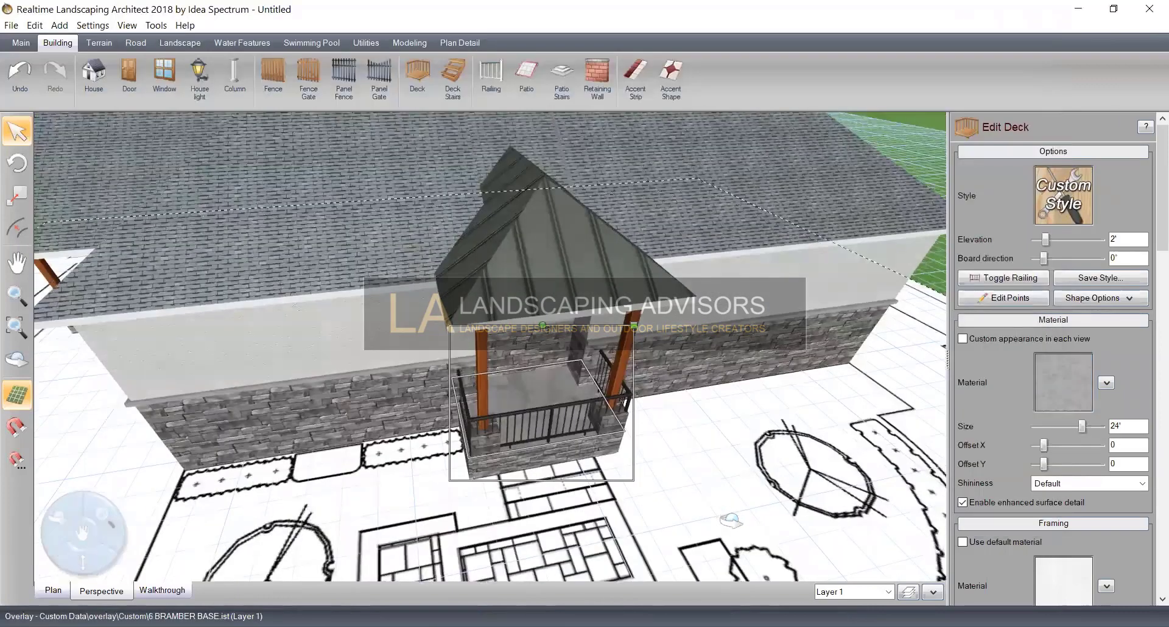
middle_drag(731, 521, 611, 481)
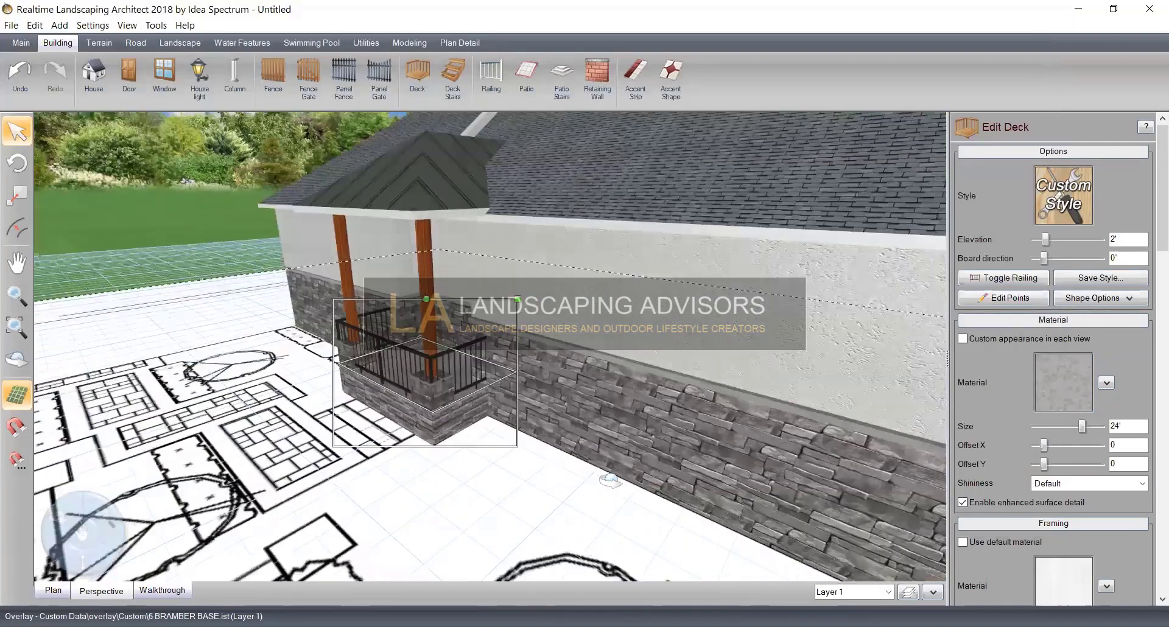
scroll(496, 487, up, 2)
middle_drag(497, 481, 800, 479)
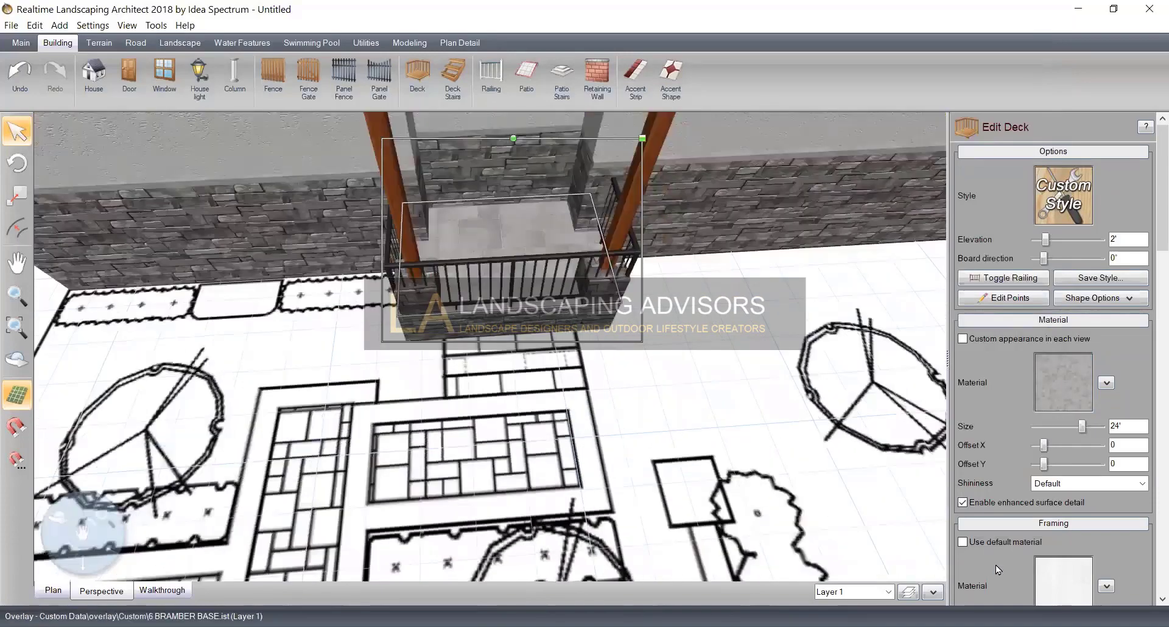
mouse_move(1150, 197)
mouse_down()
mouse_move(1150, 551)
mouse_move(1151, 177)
mouse_up()
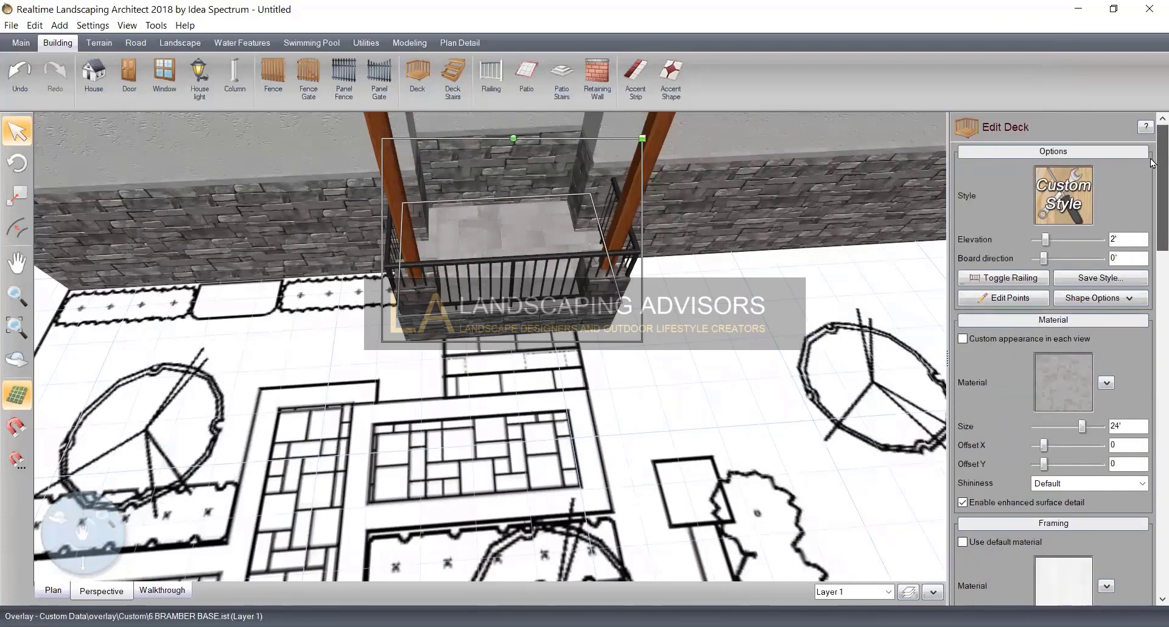
click(1004, 277)
click(516, 313)
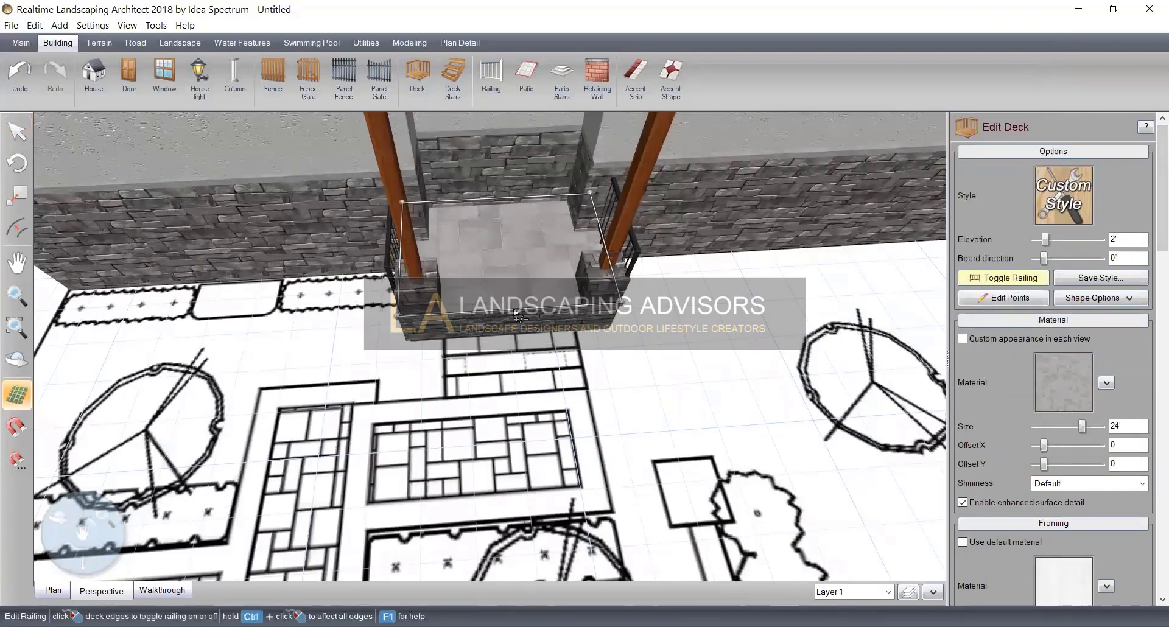
Remove the railings from both sides of the porch deck
middle_drag(474, 363, 569, 356)
middle_drag(636, 285, 510, 322)
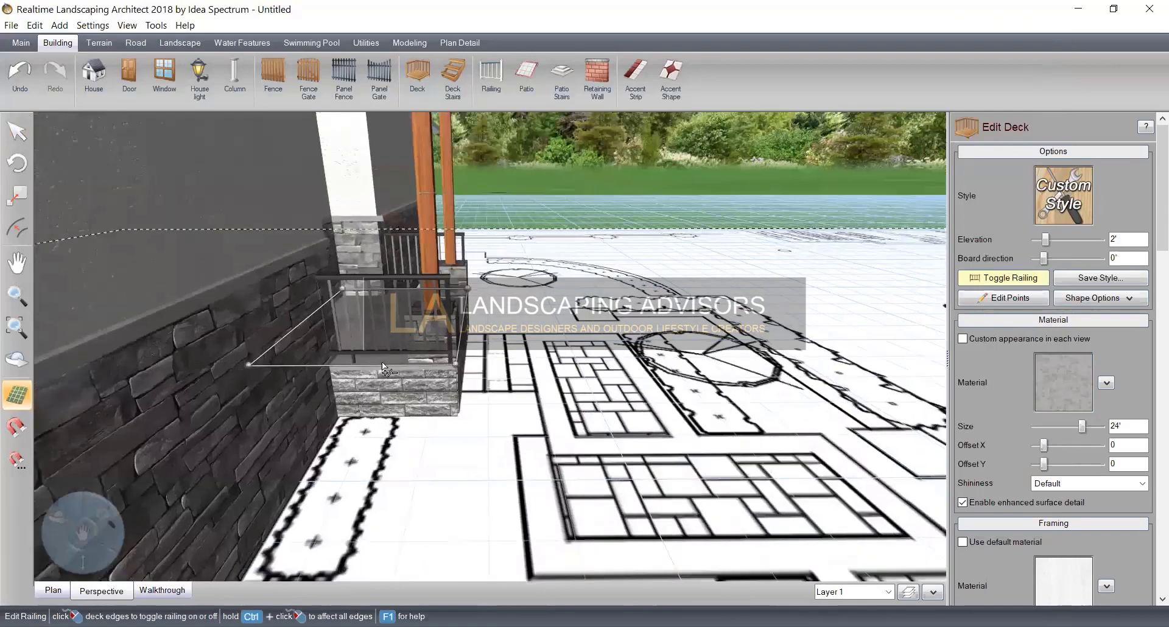
click(381, 365)
middle_drag(579, 288, 307, 295)
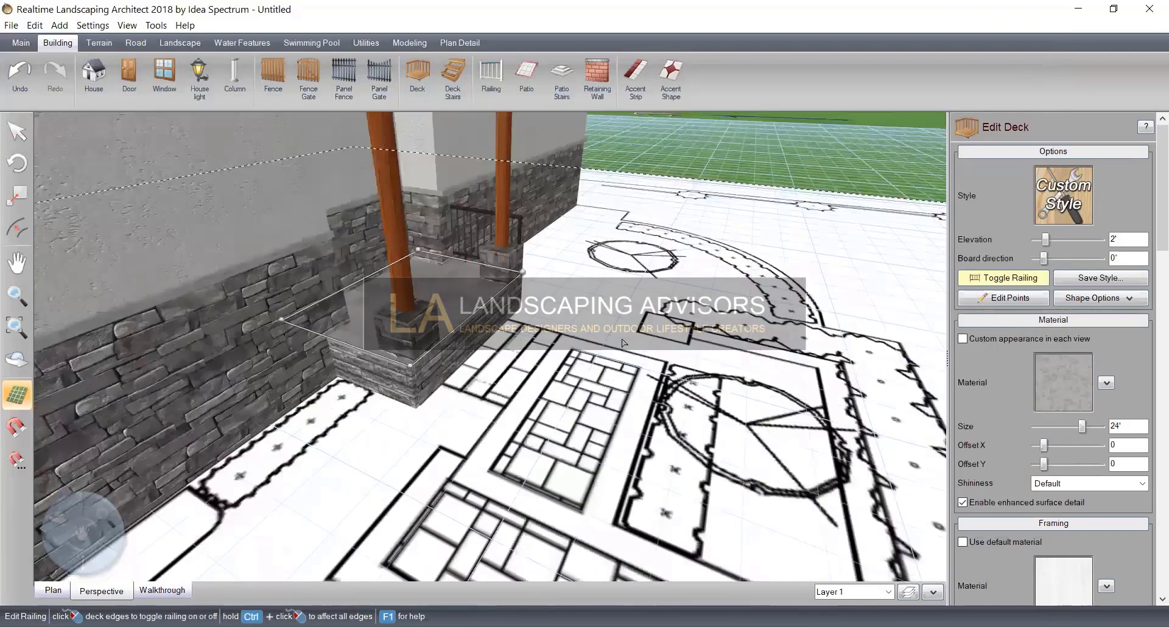
middle_drag(624, 343, 661, 390)
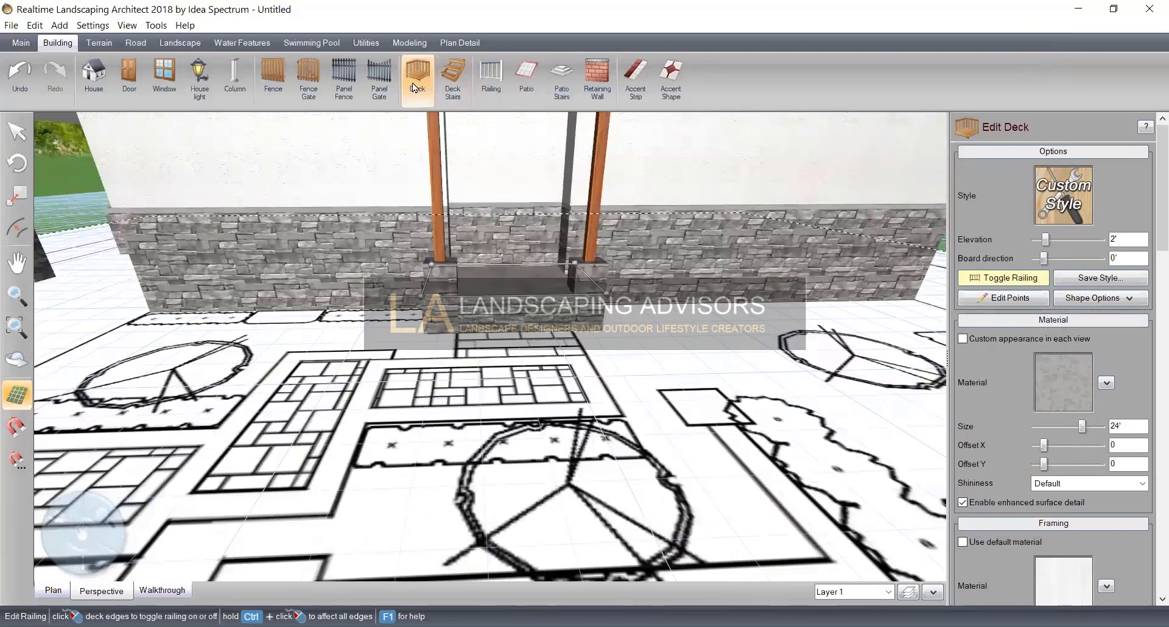
Add deck stairs to the front edge of the porch deck
click(453, 77)
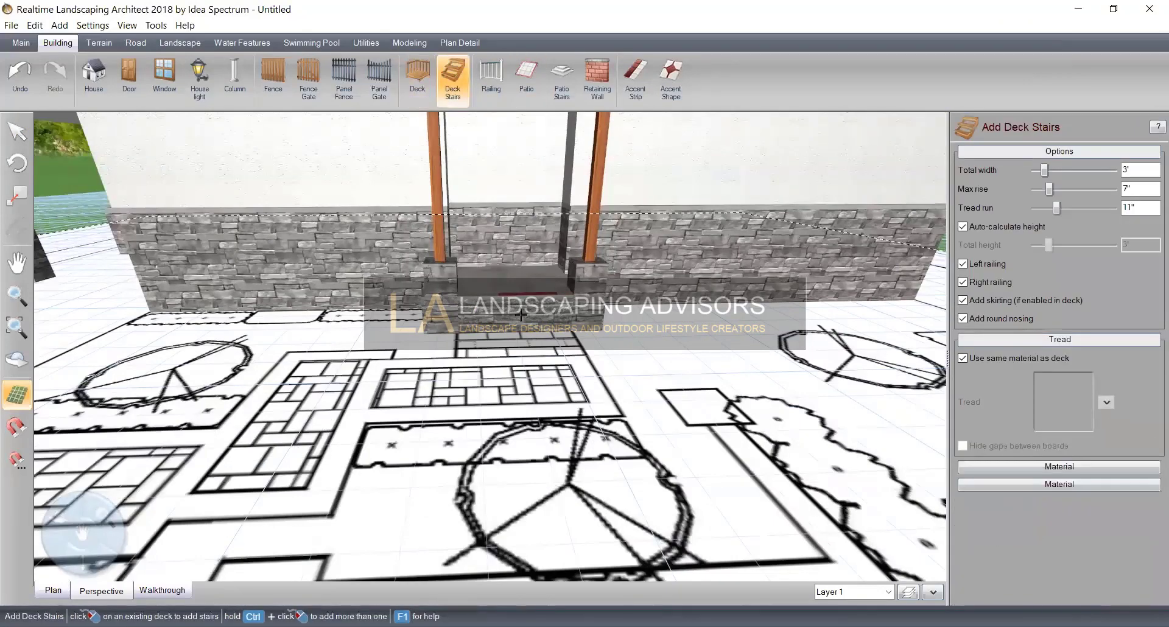
click(512, 320)
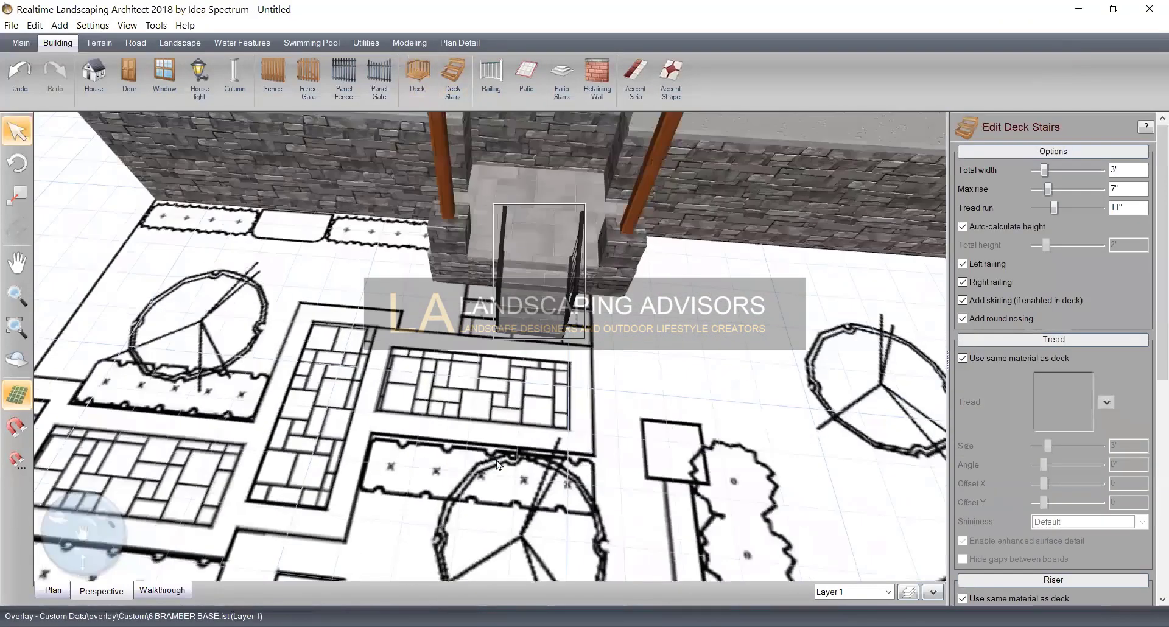
scroll(507, 394, up, 2)
middle_drag(507, 394, 505, 261)
middle_drag(739, 331, 774, 439)
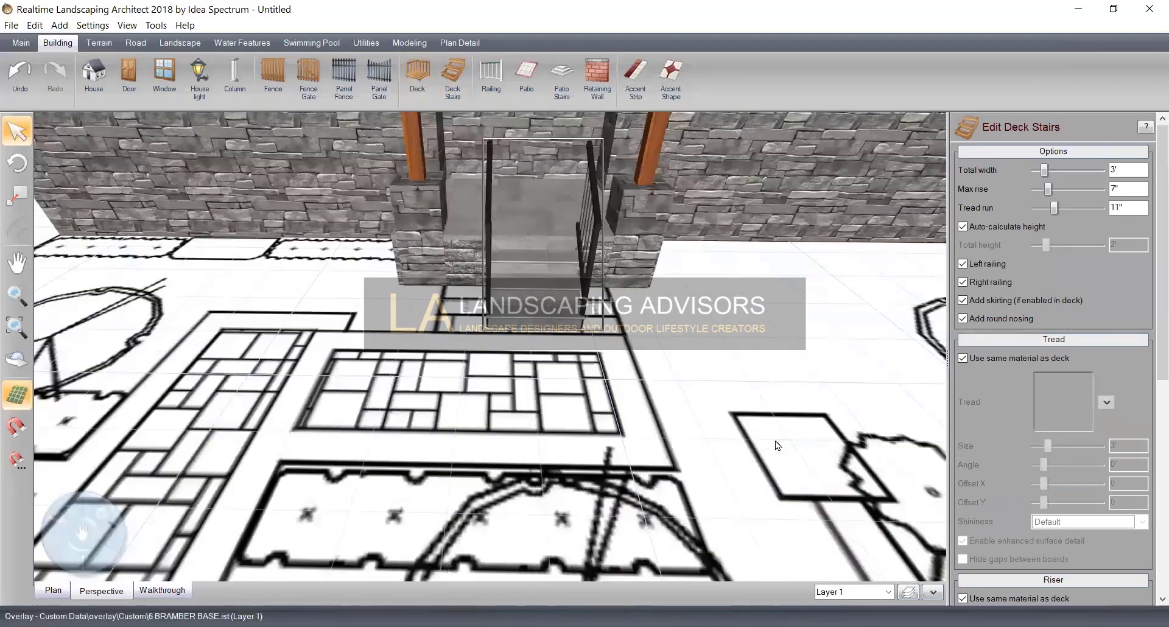
Set the total width of the deck stairs to 5'-4"
click(1101, 171)
click(1101, 170)
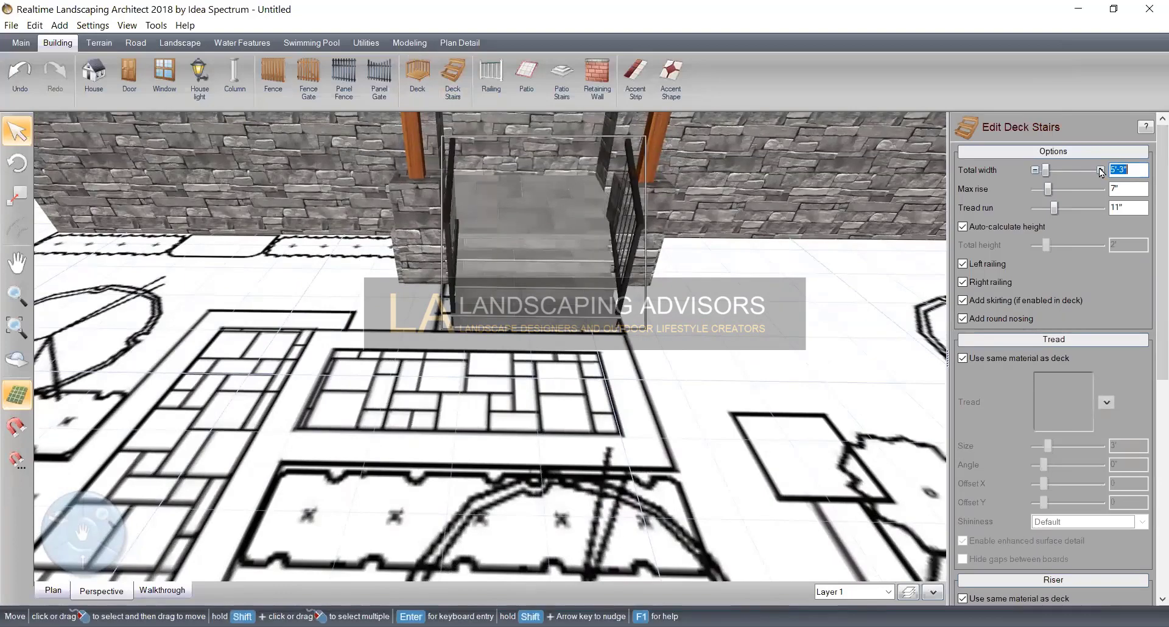
click(1101, 172)
middle_drag(746, 277, 870, 305)
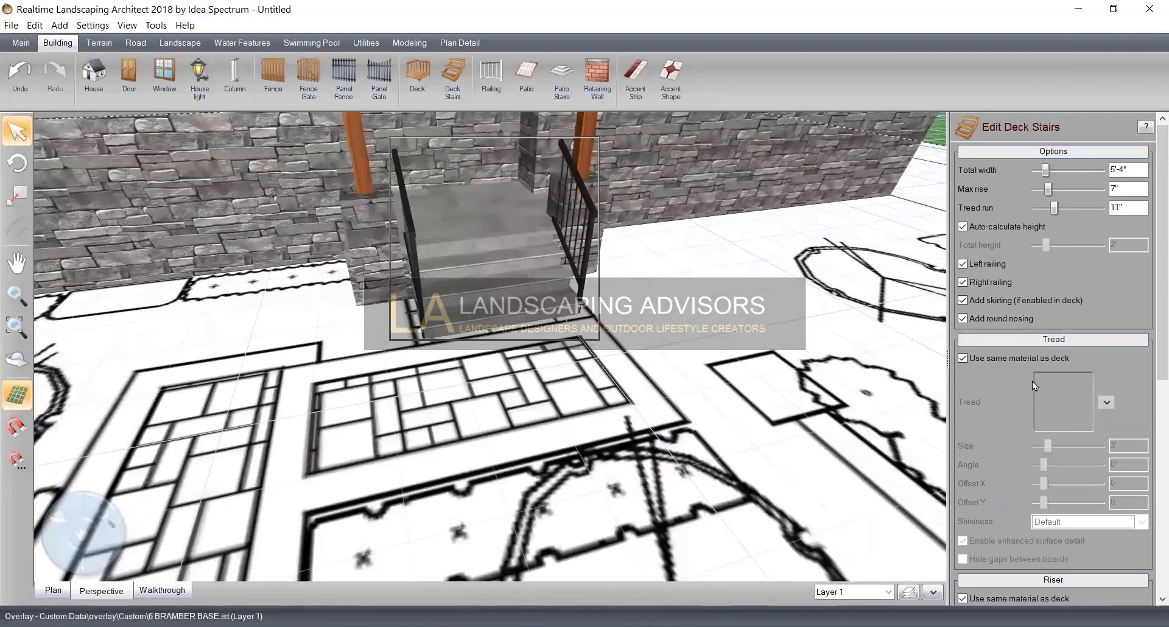
Turn off the left and right railings of the deck stairs
mouse_move(1151, 226)
mouse_down()
mouse_move(1151, 494)
mouse_move(1151, 233)
mouse_up()
middle_drag(496, 408, 387, 392)
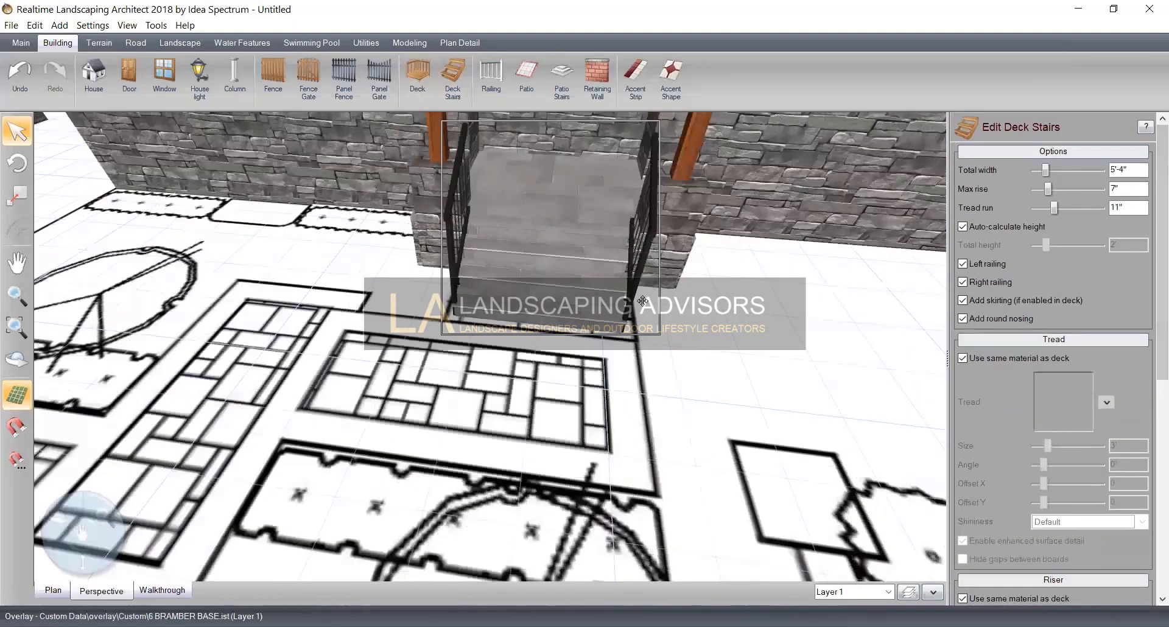
middle_drag(642, 300, 629, 299)
click(962, 282)
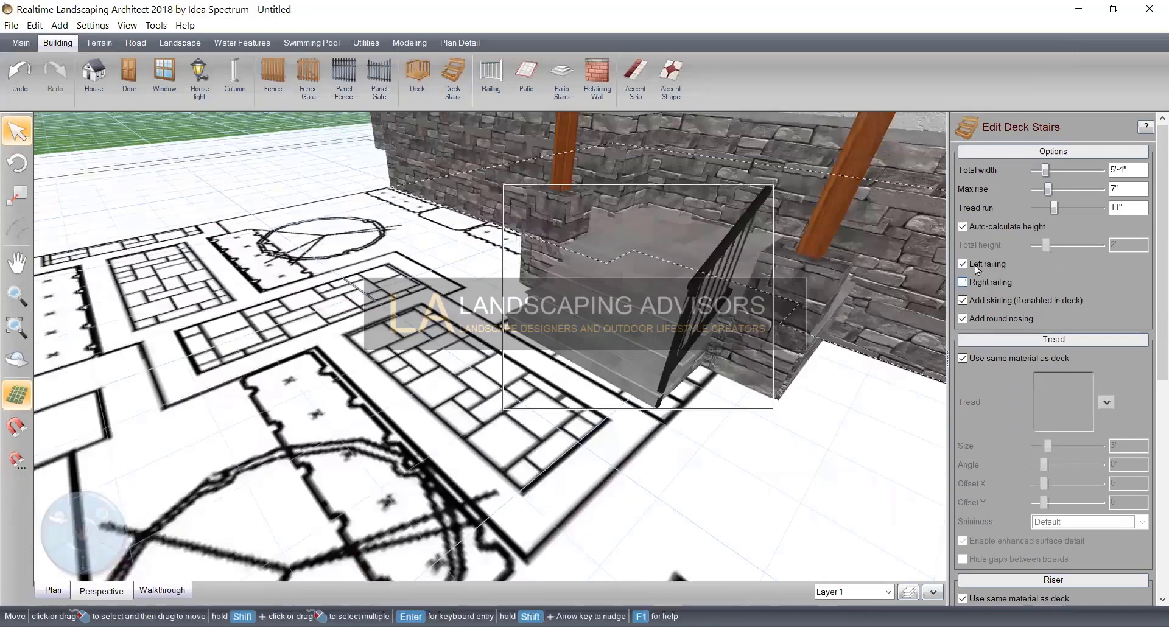
click(962, 263)
middle_drag(731, 365, 837, 367)
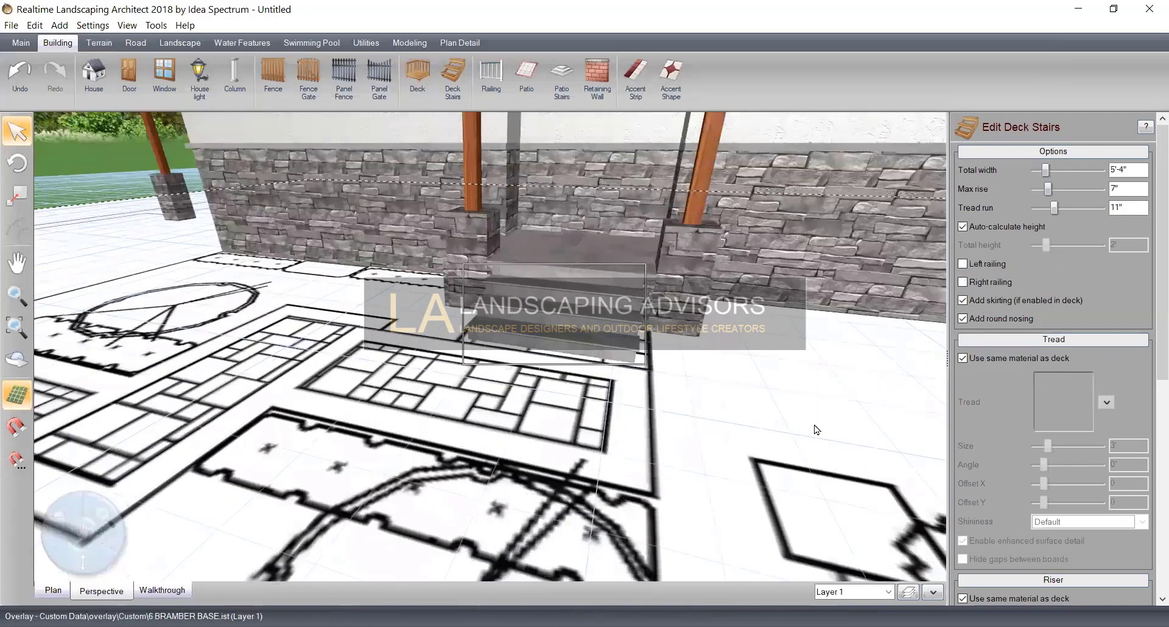
middle_drag(817, 430, 807, 500)
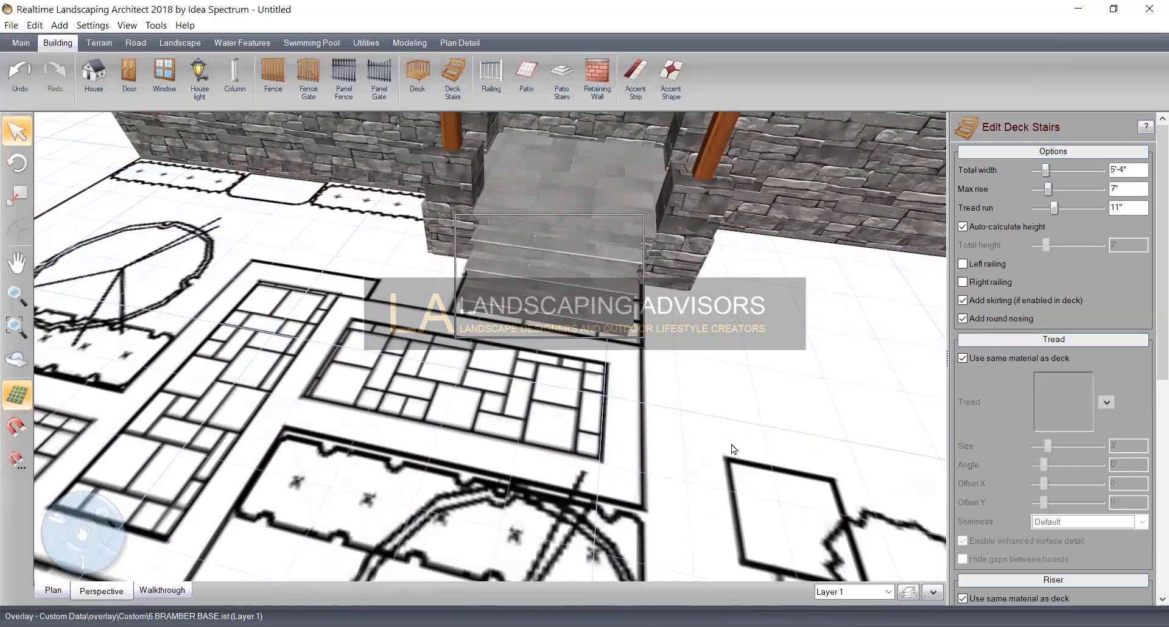
Set the tread run of the deck stairs to 1'
middle_drag(733, 447, 570, 404)
middle_drag(718, 438, 586, 487)
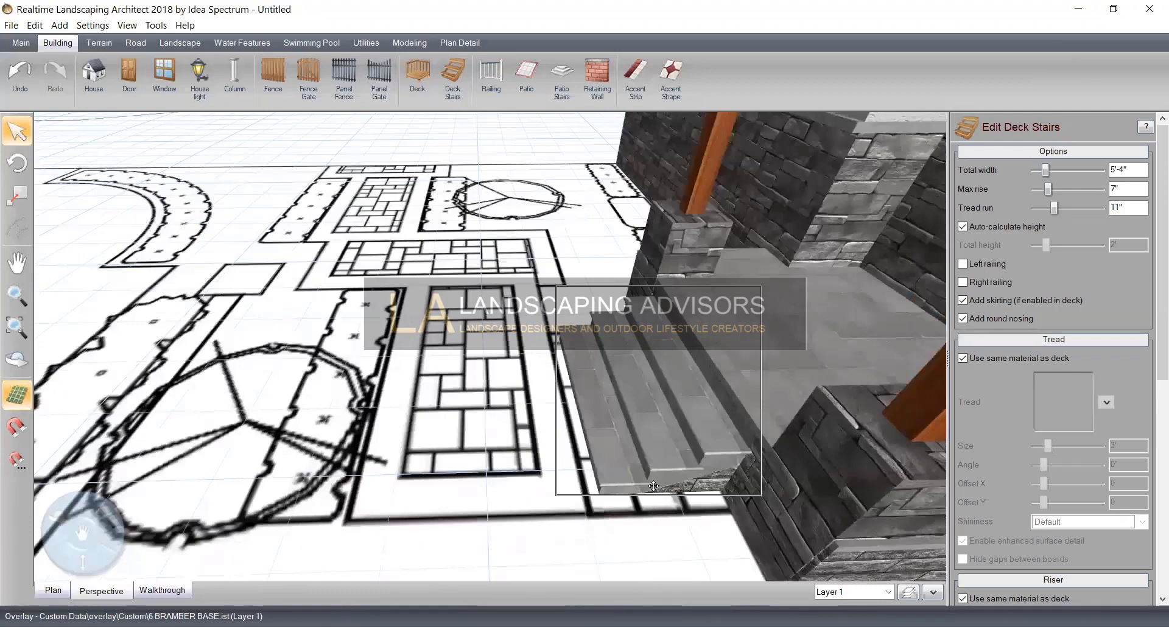
middle_drag(655, 456, 564, 425)
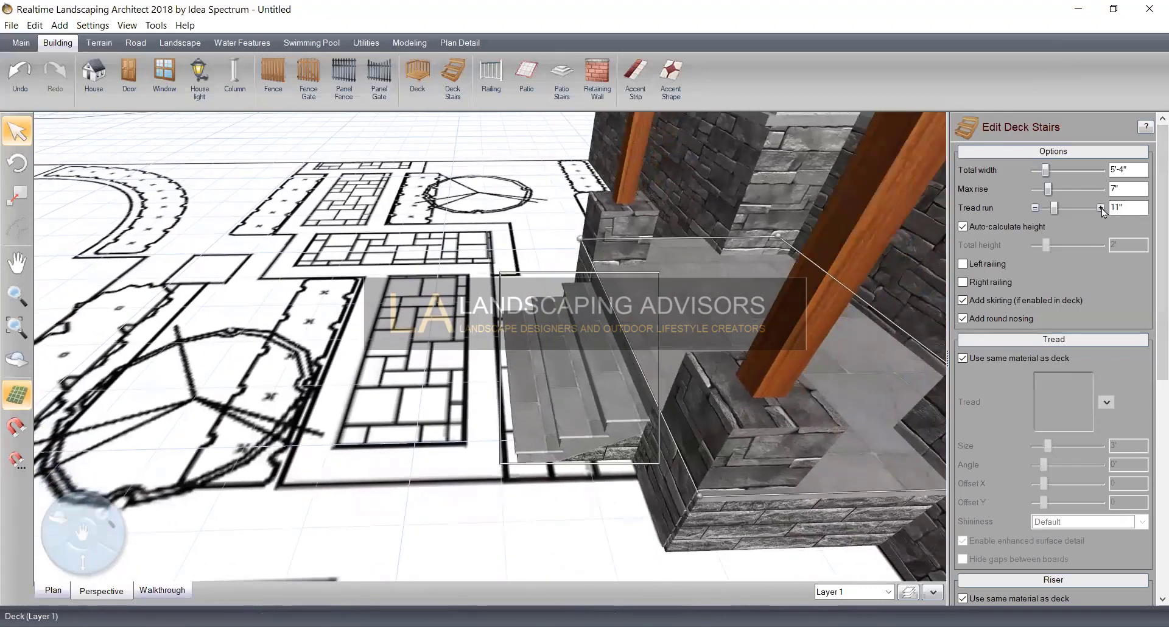
click(1101, 208)
Examine the finished porch stairs against the base plan, along with the surrounding house walls and roof
right_drag(614, 553, 671, 504)
right_drag(576, 507, 668, 518)
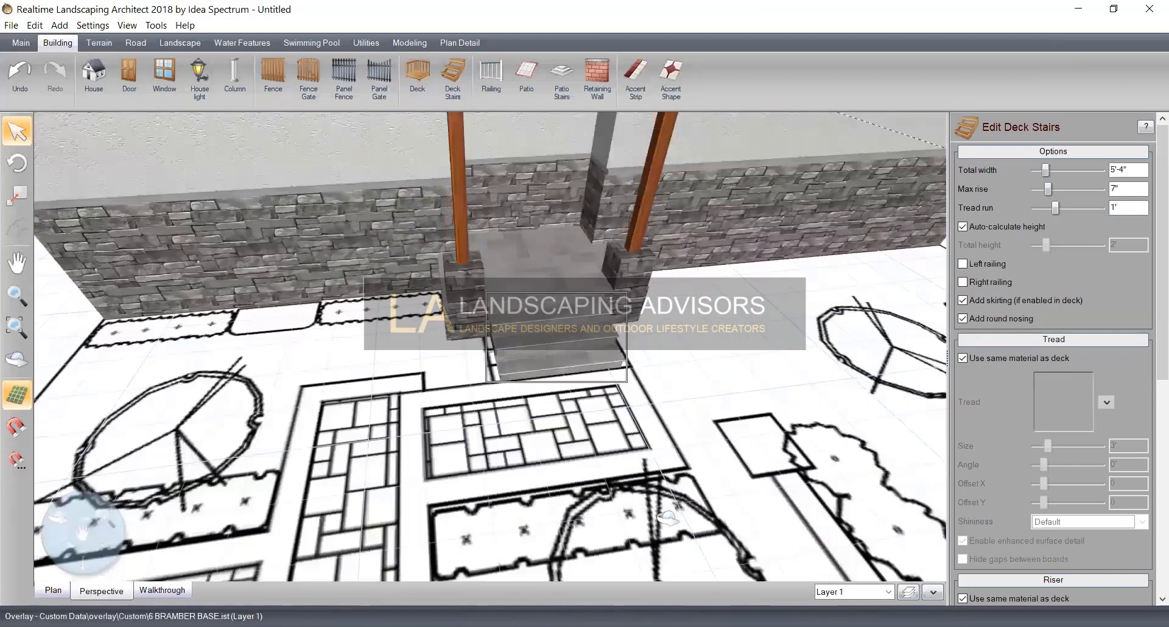
right_drag(702, 460, 835, 438)
scroll(739, 404, up, 4)
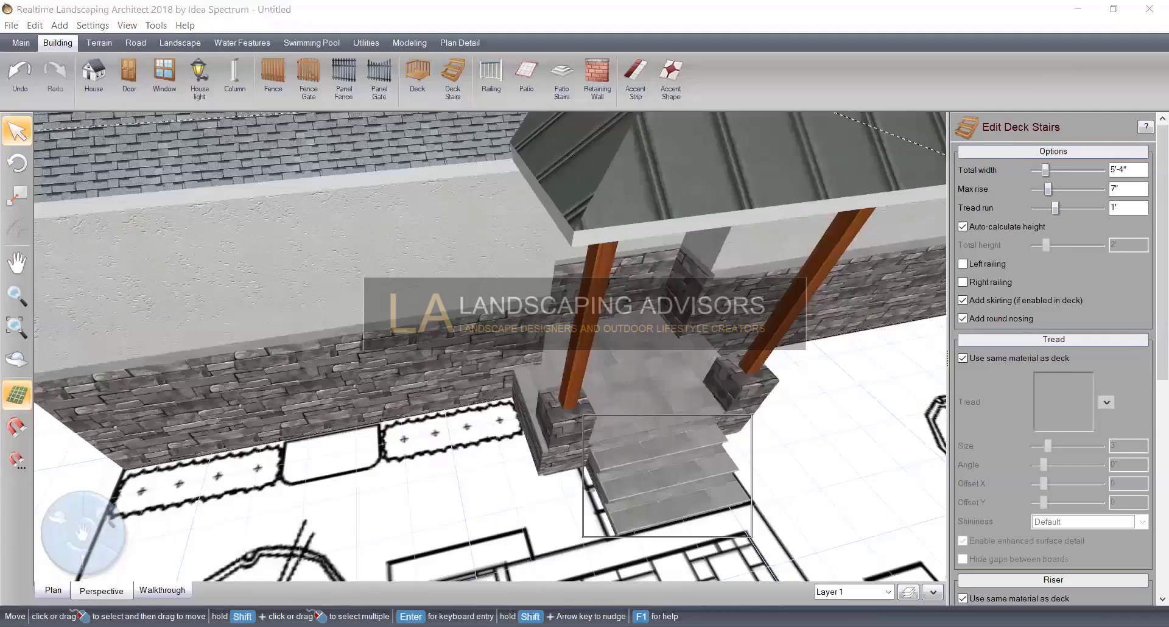
middle_drag(481, 444, 481, 353)
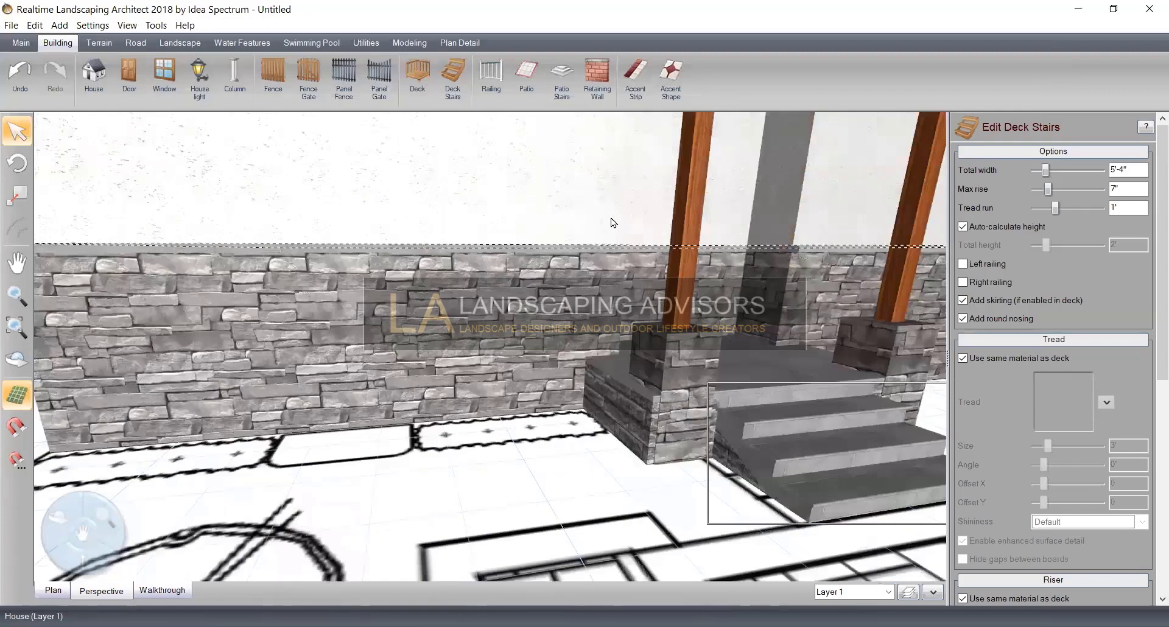
scroll(599, 220, down, 5)
middle_drag(598, 149, 587, 295)
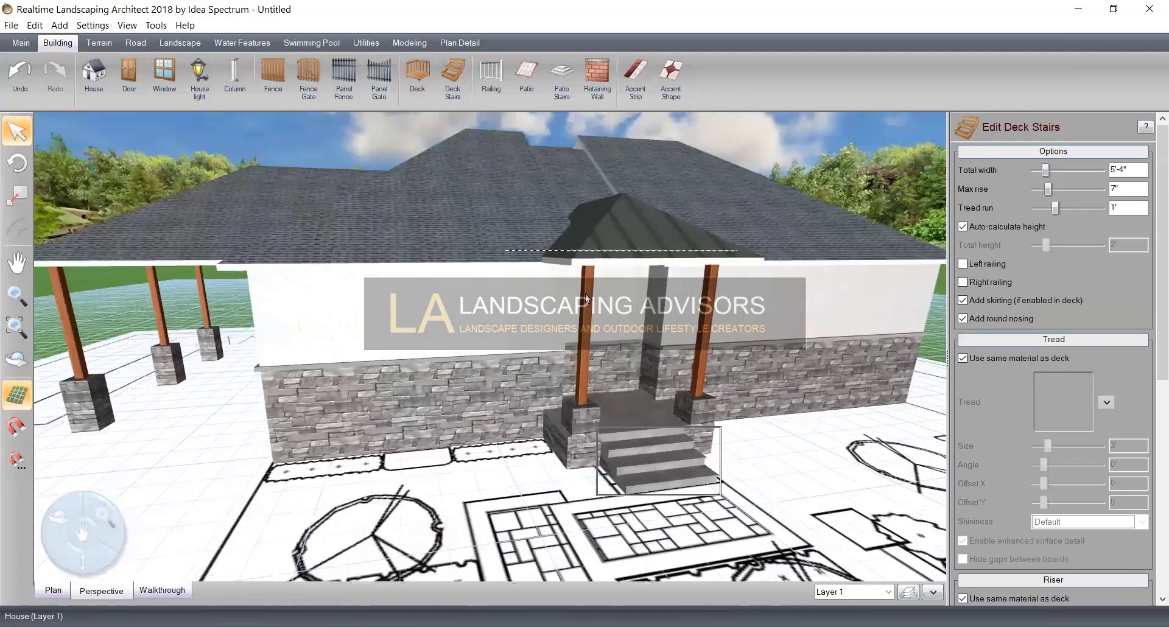
middle_drag(498, 519, 401, 336)
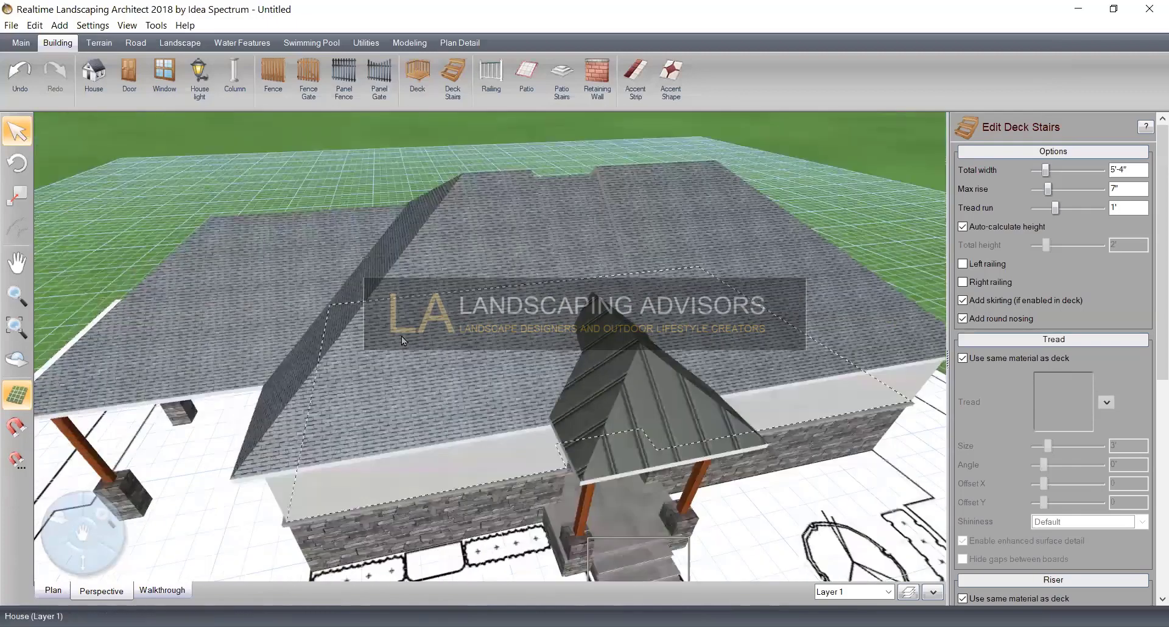
Select the main house section with the shingle roof and light walls, copy it and paste the copy in place
click(426, 336)
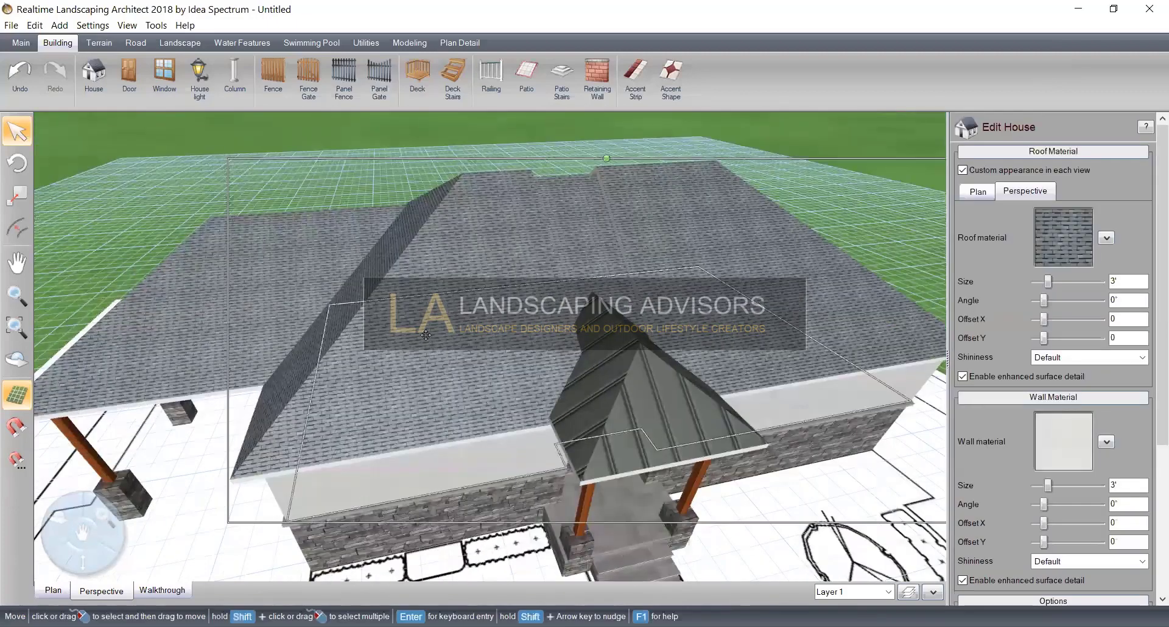
scroll(425, 335, up, 3)
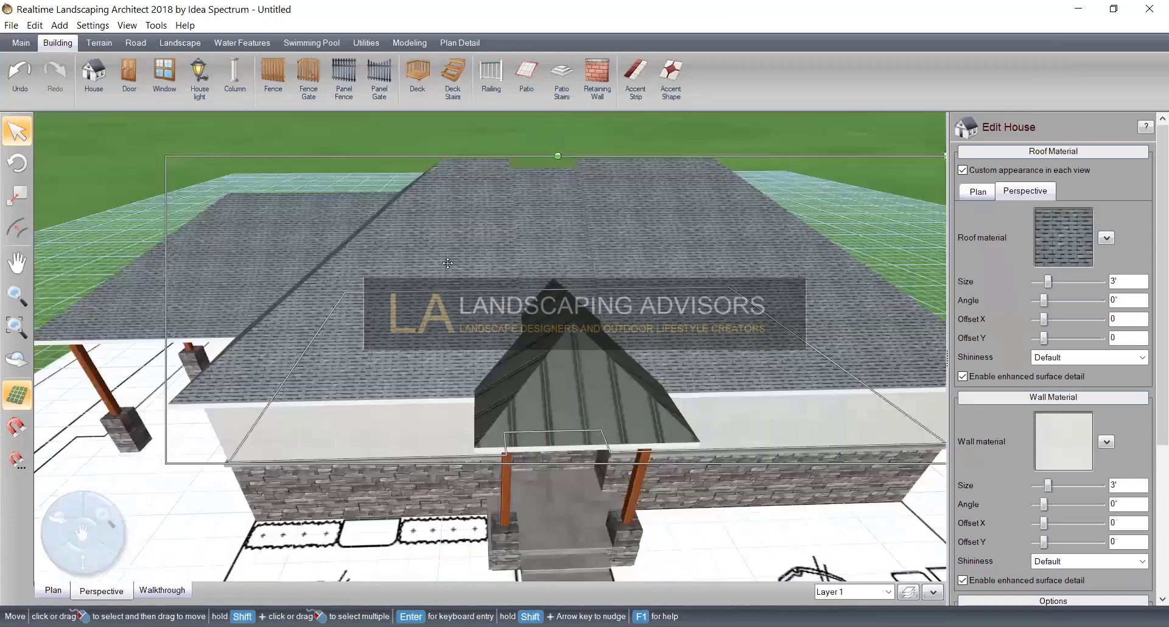
middle_drag(580, 209, 367, 277)
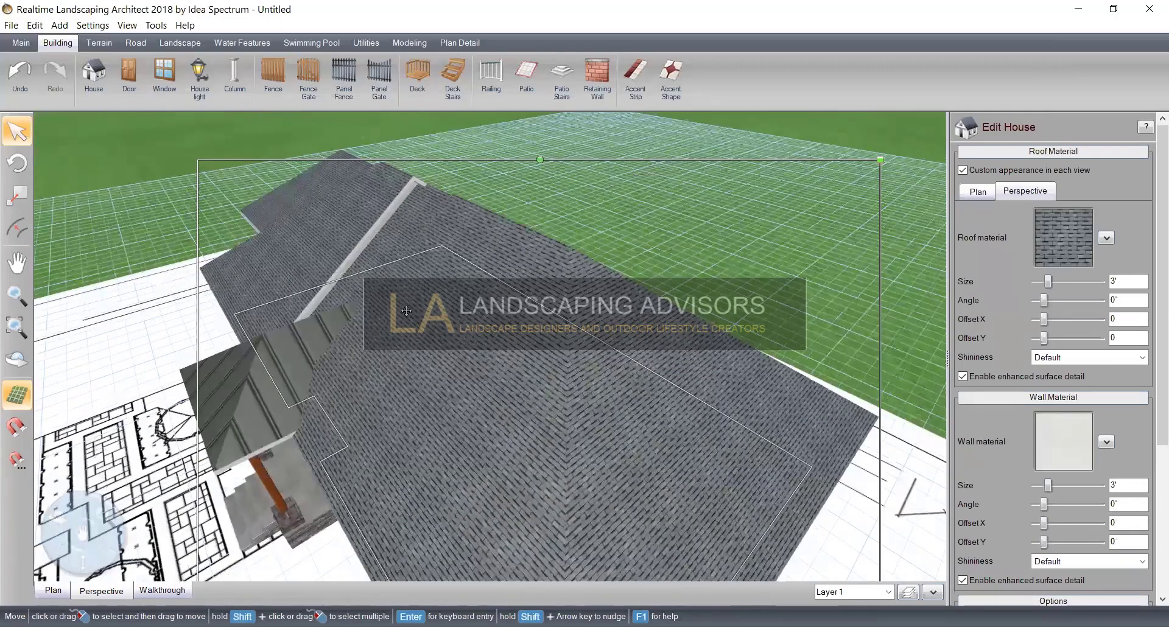
middle_drag(484, 460, 615, 476)
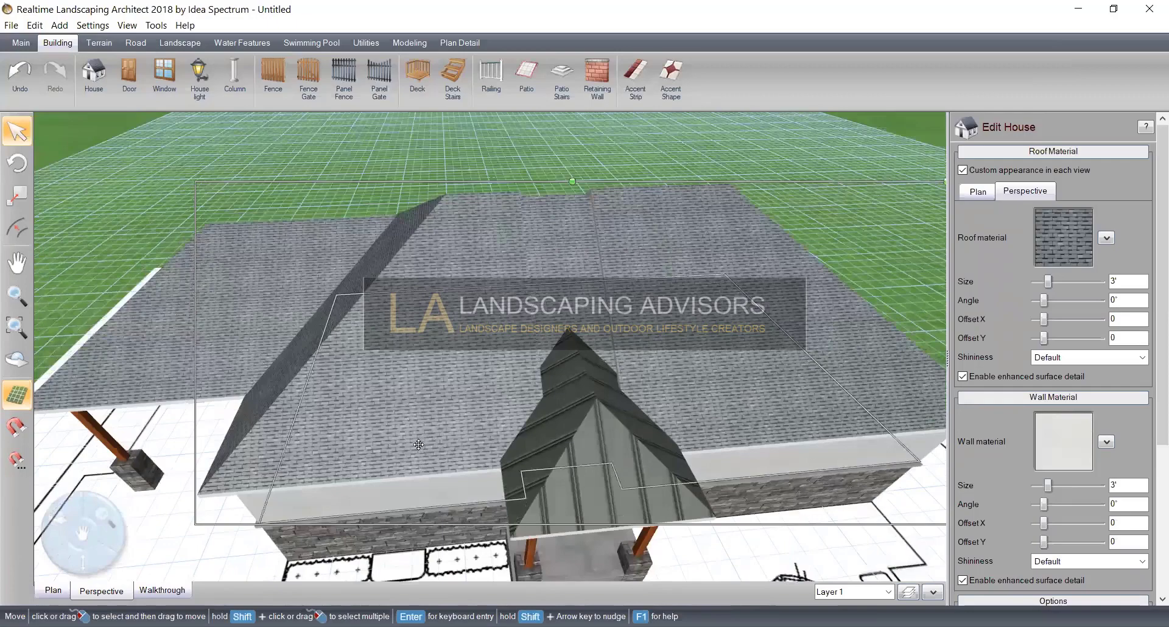
middle_drag(418, 445, 447, 432)
click(428, 464)
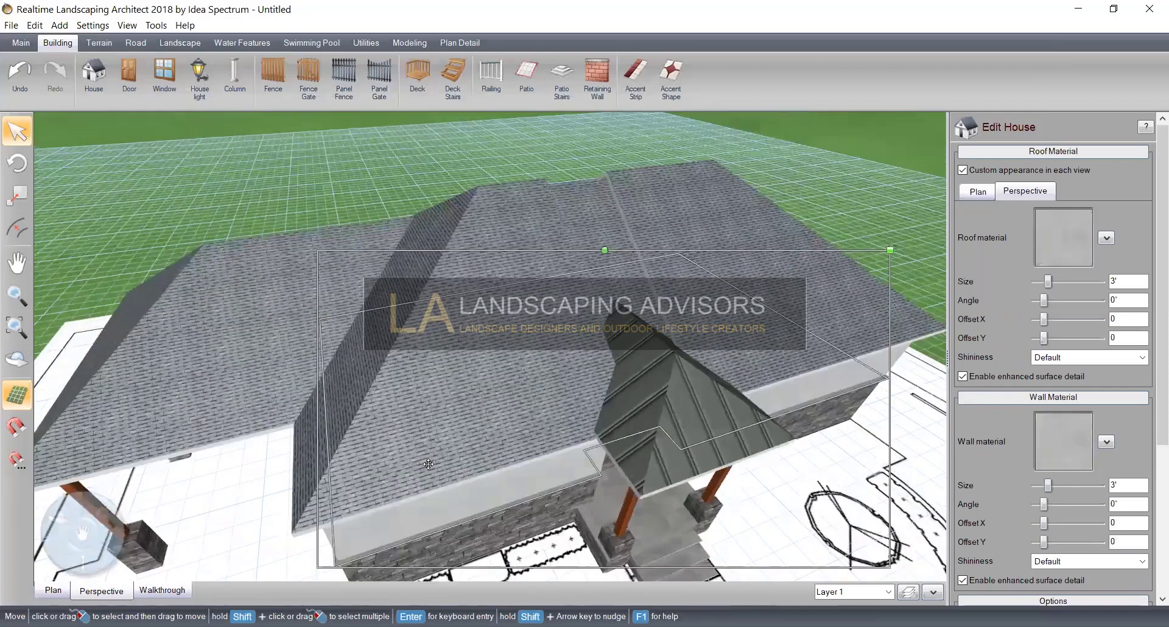
click(415, 439)
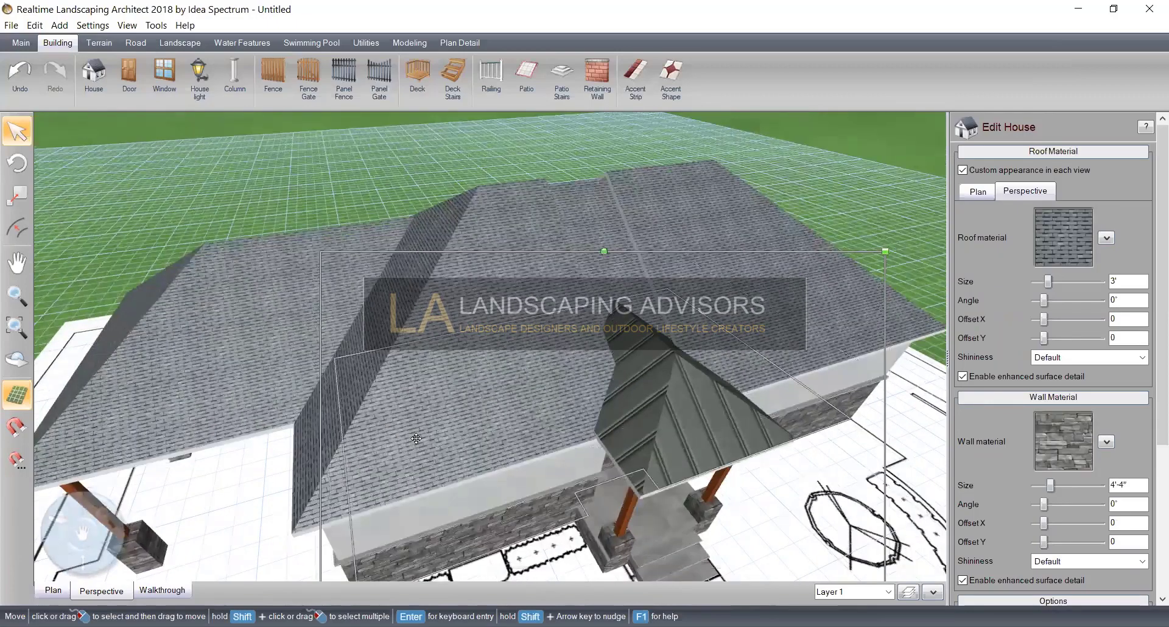
click(415, 439)
click(416, 438)
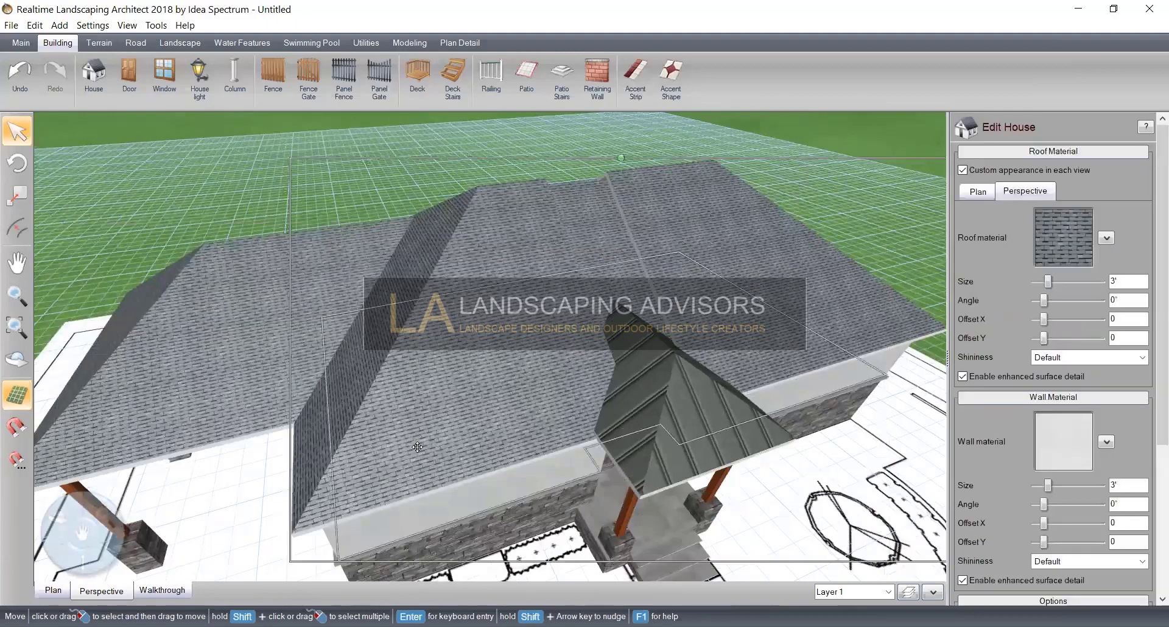
right_click(425, 443)
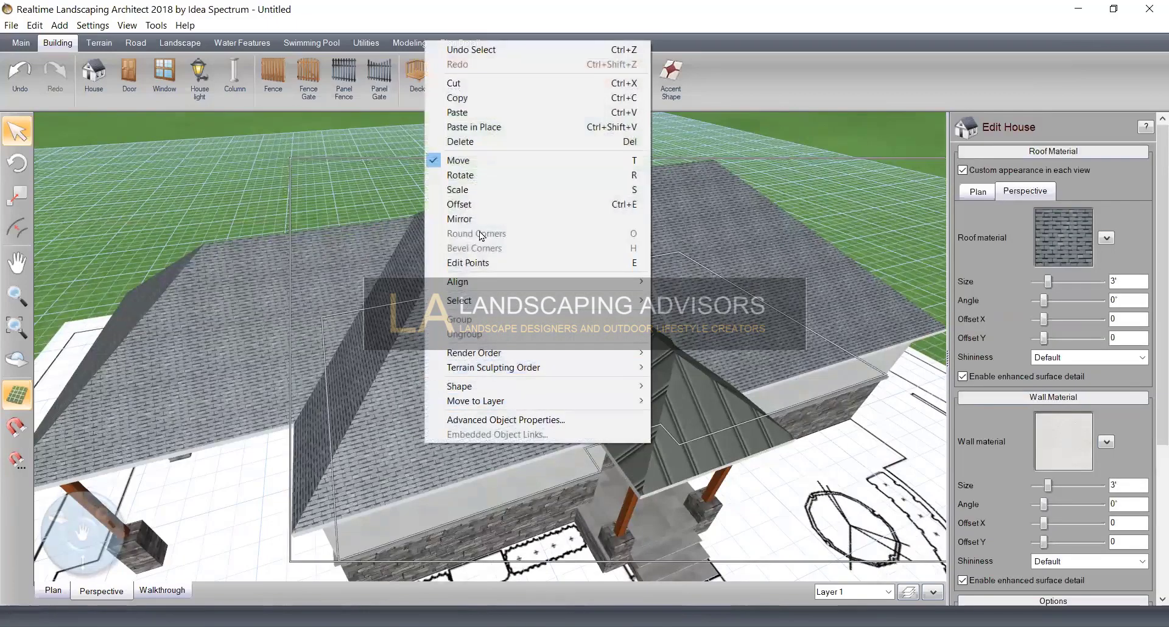
click(469, 101)
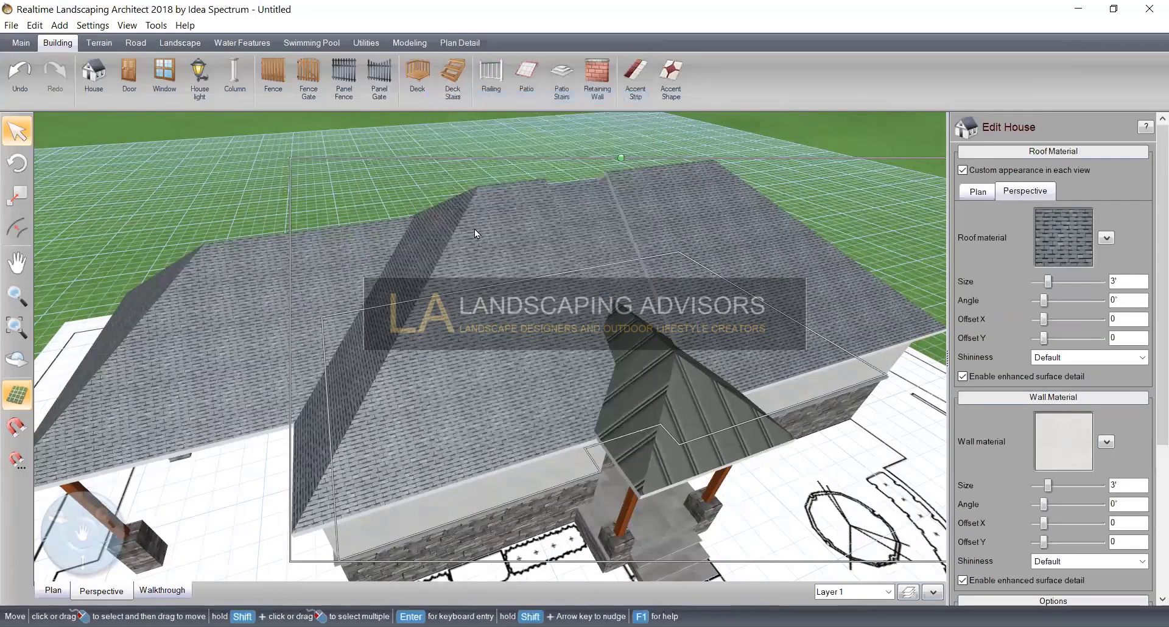
right_click(475, 225)
click(525, 311)
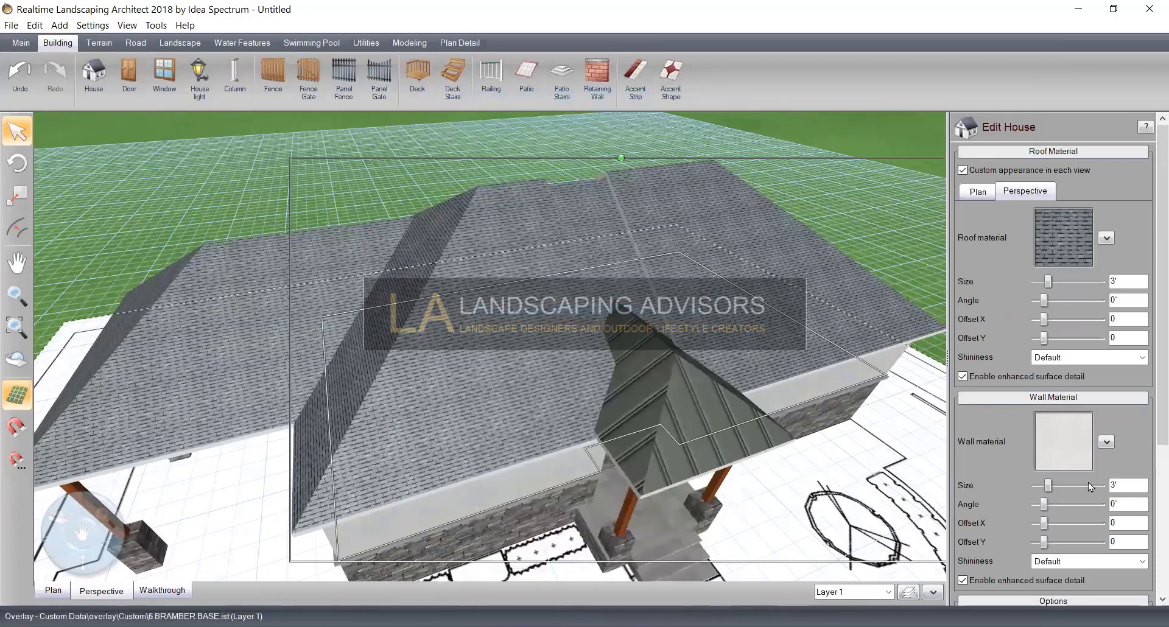
Raise the pasted house section to an elevation of 23'-2"
scroll(1152, 567, down, 3)
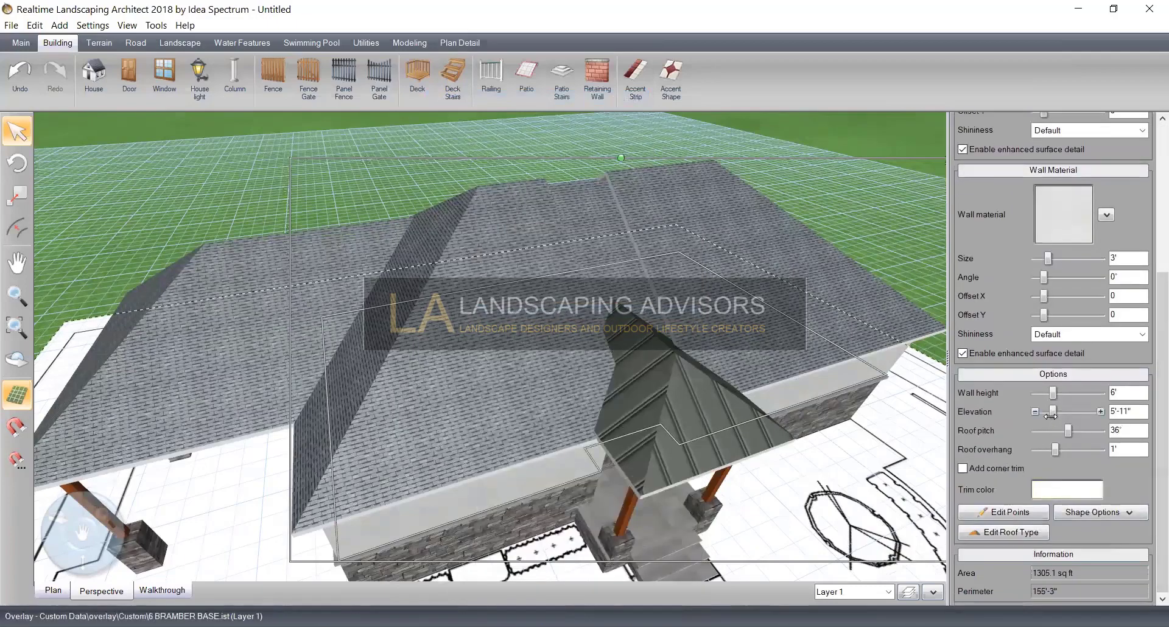
drag(1052, 412, 1081, 412)
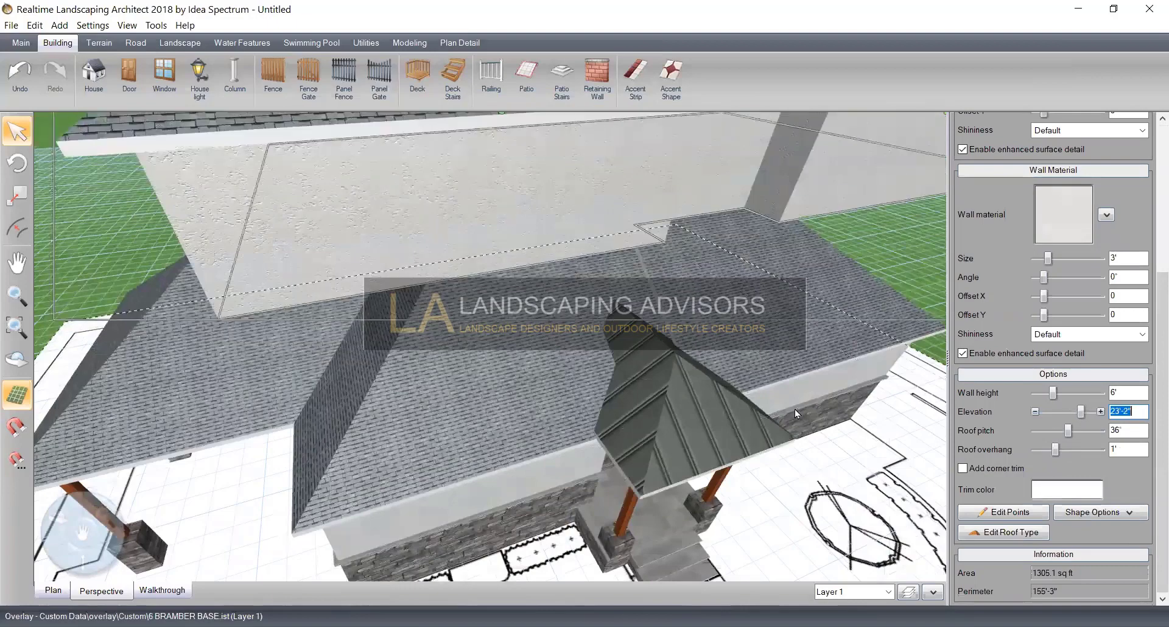
scroll(795, 409, down, 3)
middle_drag(672, 392, 714, 431)
Delete the two recessed corner points from the raised house section's front outline and reduce its wall height to 0
click(1002, 512)
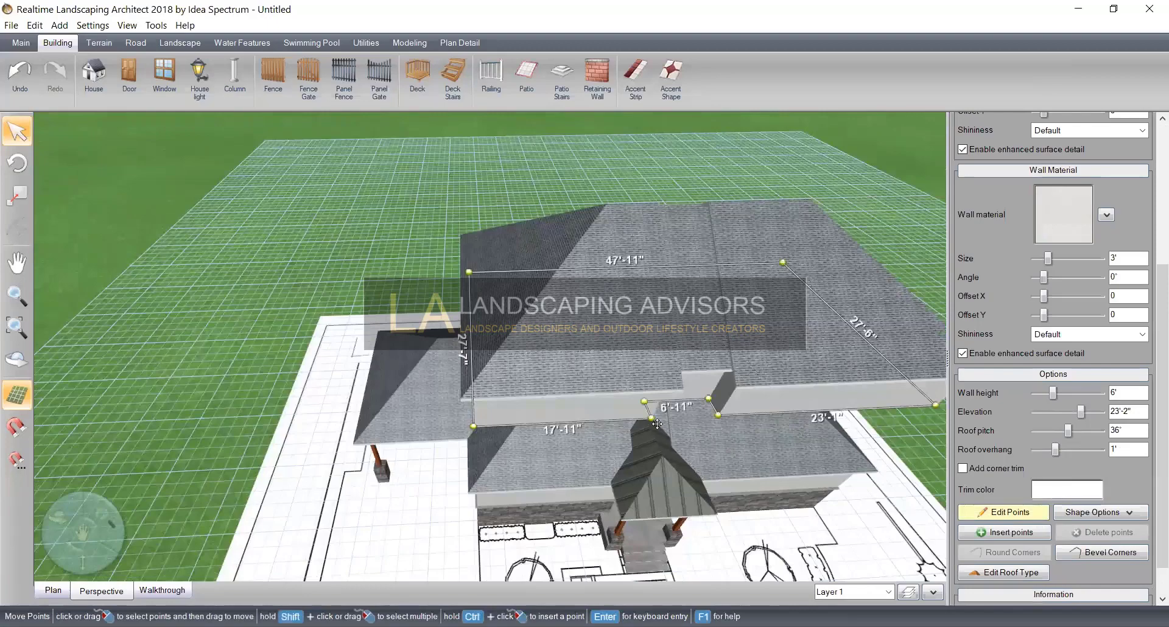
click(644, 403)
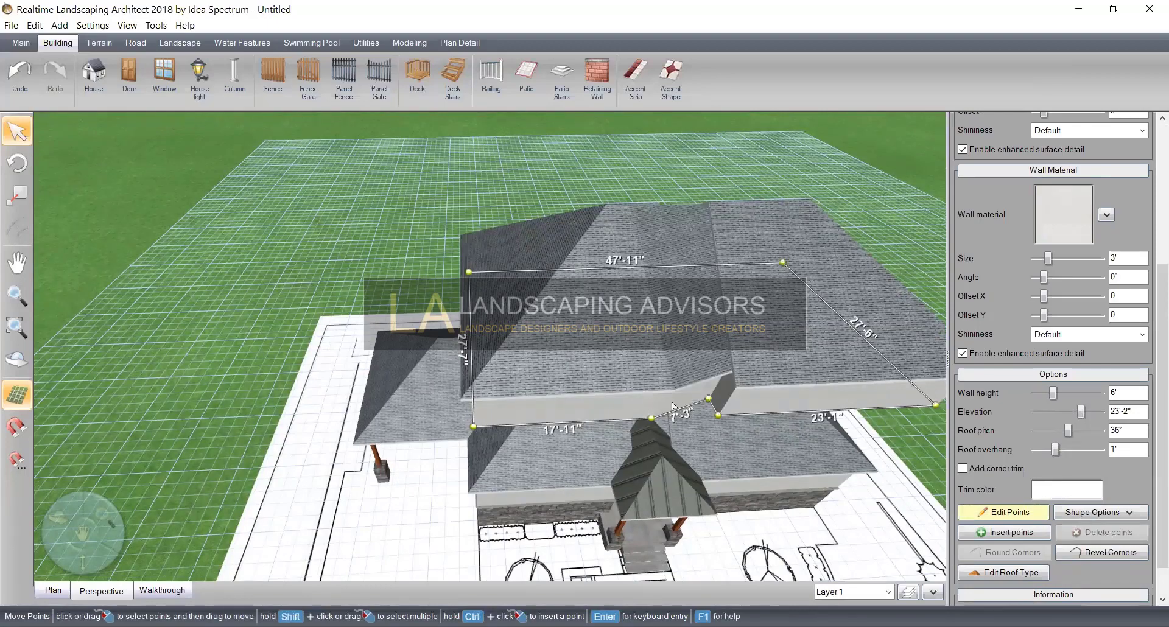
mouse_move(726, 454)
middle_down()
mouse_move(651, 447)
mouse_move(731, 469)
mouse_move(721, 447)
middle_up()
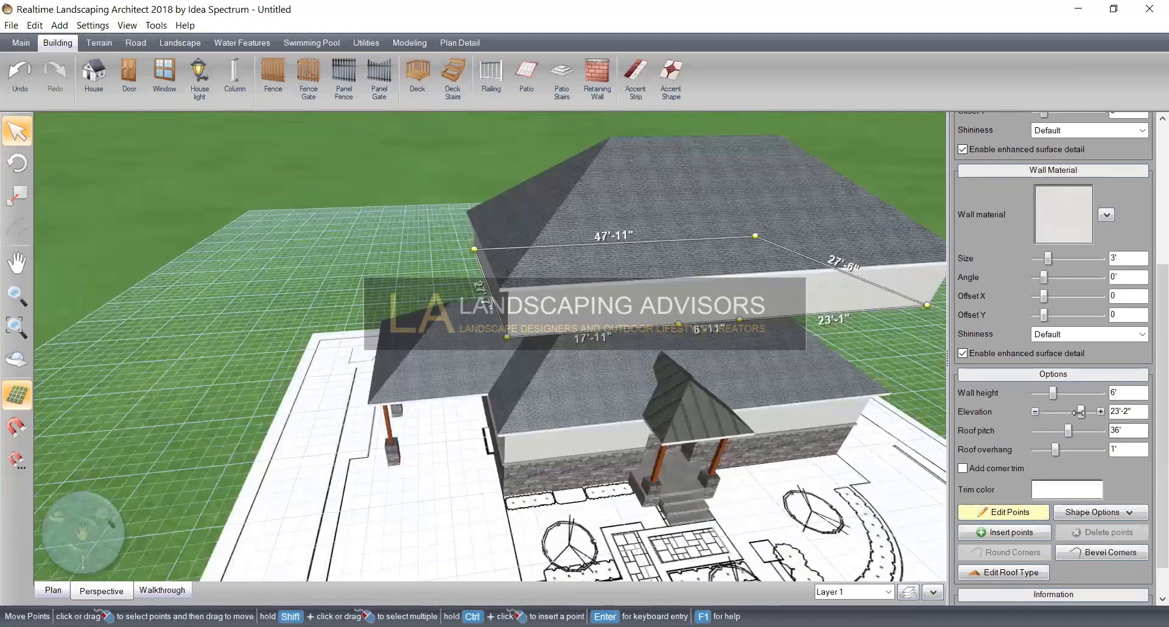
drag(1052, 393, 1019, 395)
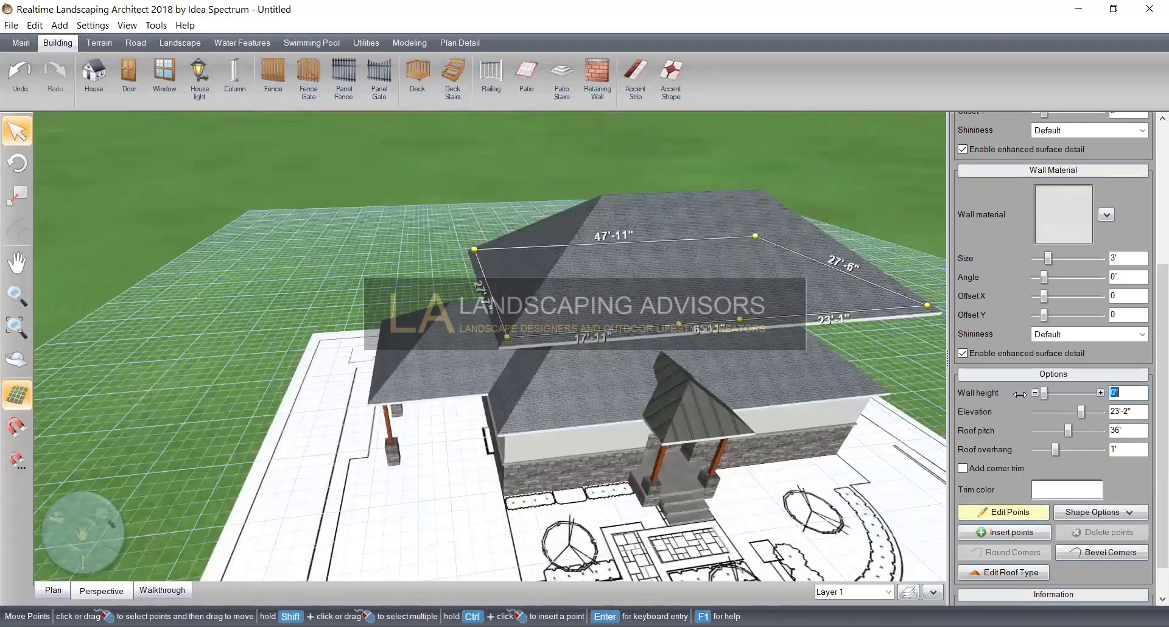
Finish editing the raised roof section's points and lower the section to an elevation of 11'-11"
click(1012, 512)
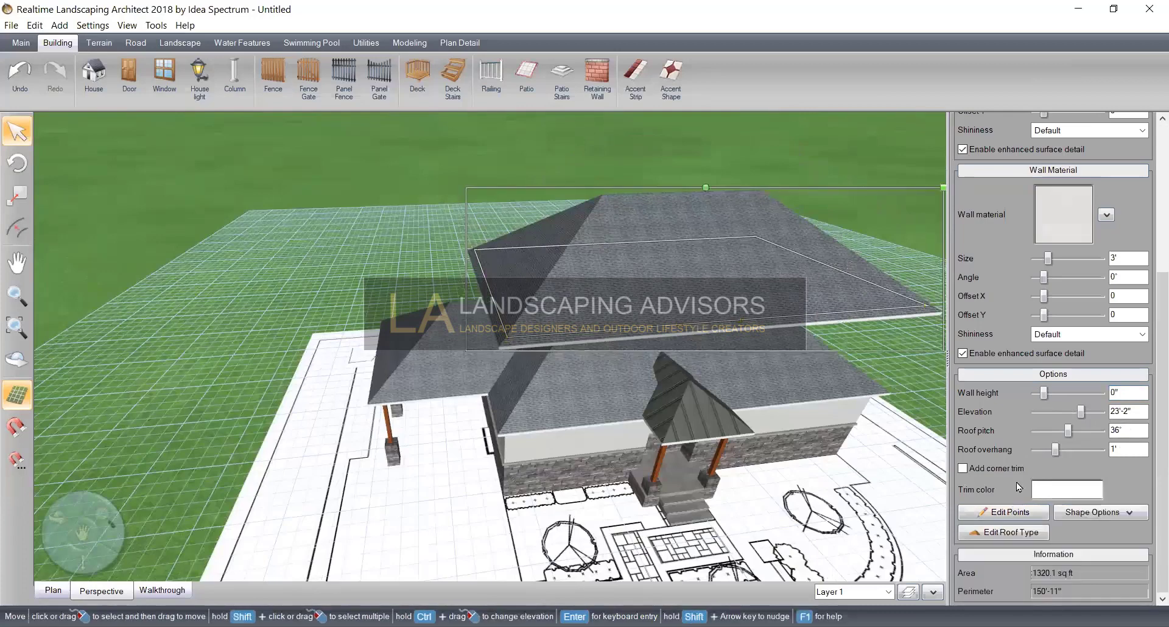
drag(1035, 413, 1034, 412)
middle_drag(628, 329, 587, 447)
middle_drag(597, 353, 558, 480)
middle_drag(543, 274, 509, 426)
scroll(509, 426, up, 5)
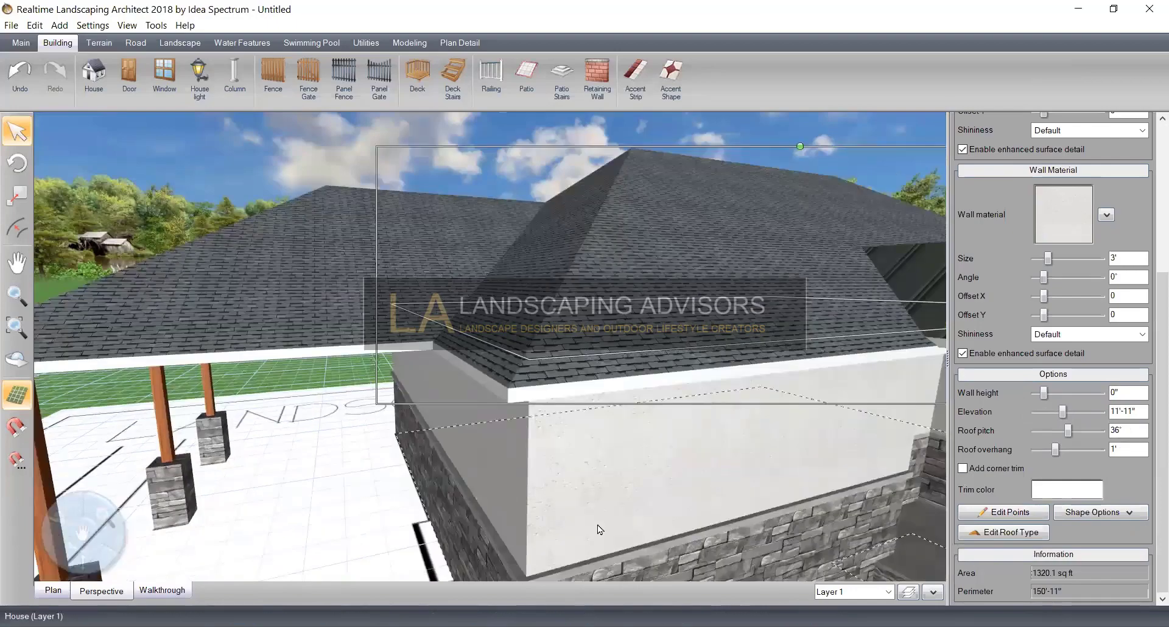
Examine the lowered roof over the house walls and porch from the front and from above
scroll(600, 530, down, 5)
middle_drag(597, 474, 505, 489)
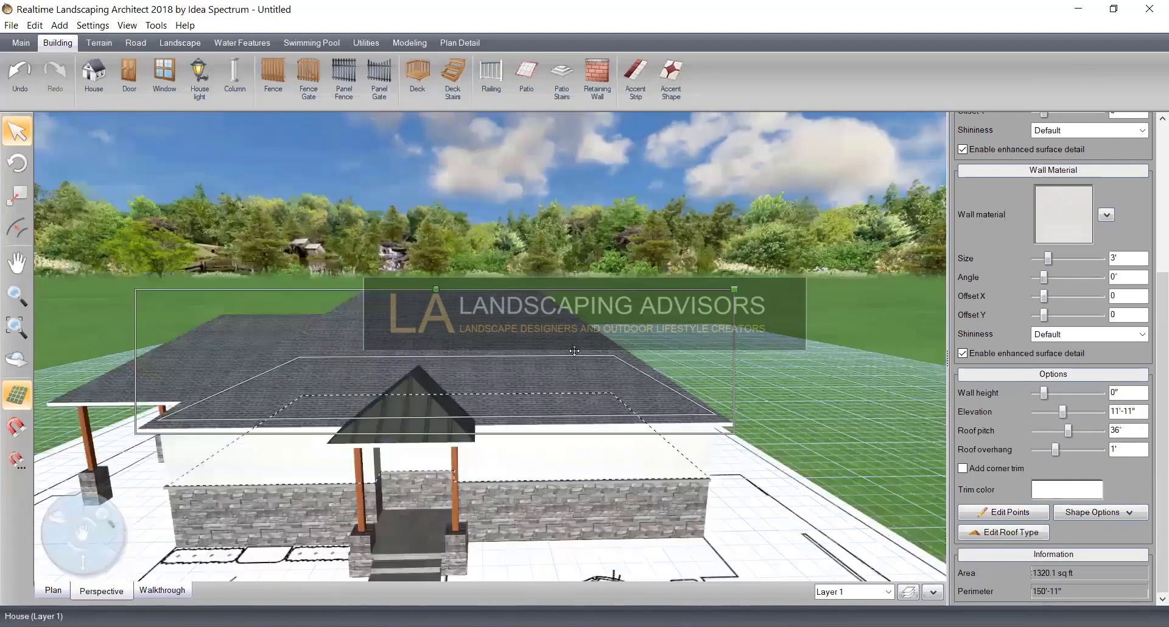
scroll(571, 500, down, 3)
click(574, 494)
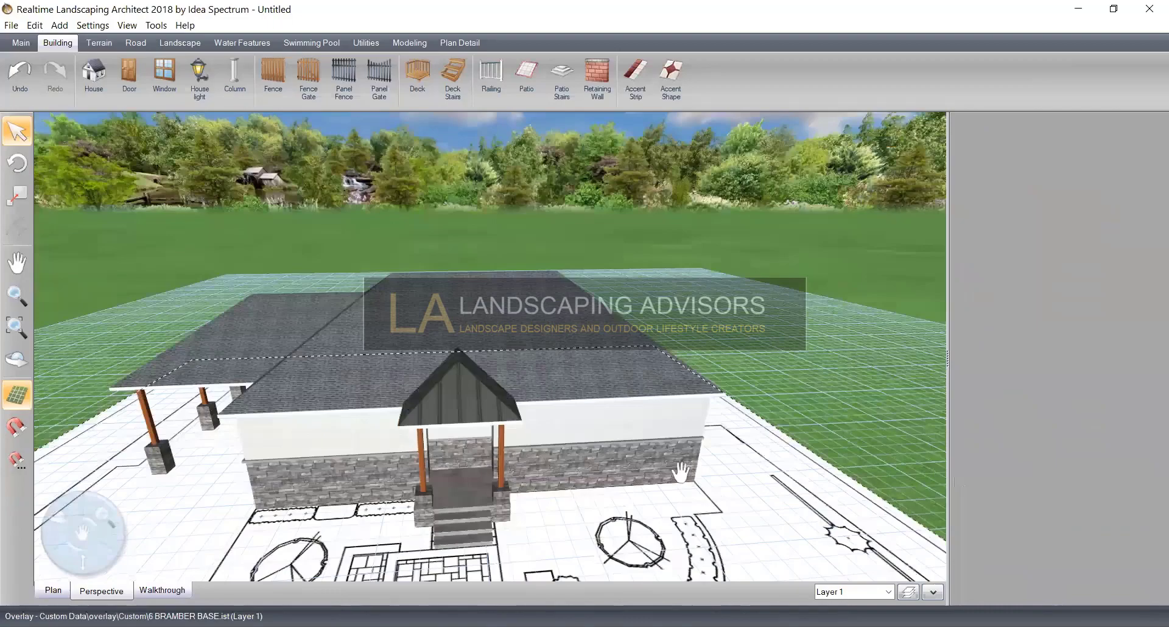
scroll(677, 465, up, 4)
middle_drag(794, 478, 778, 431)
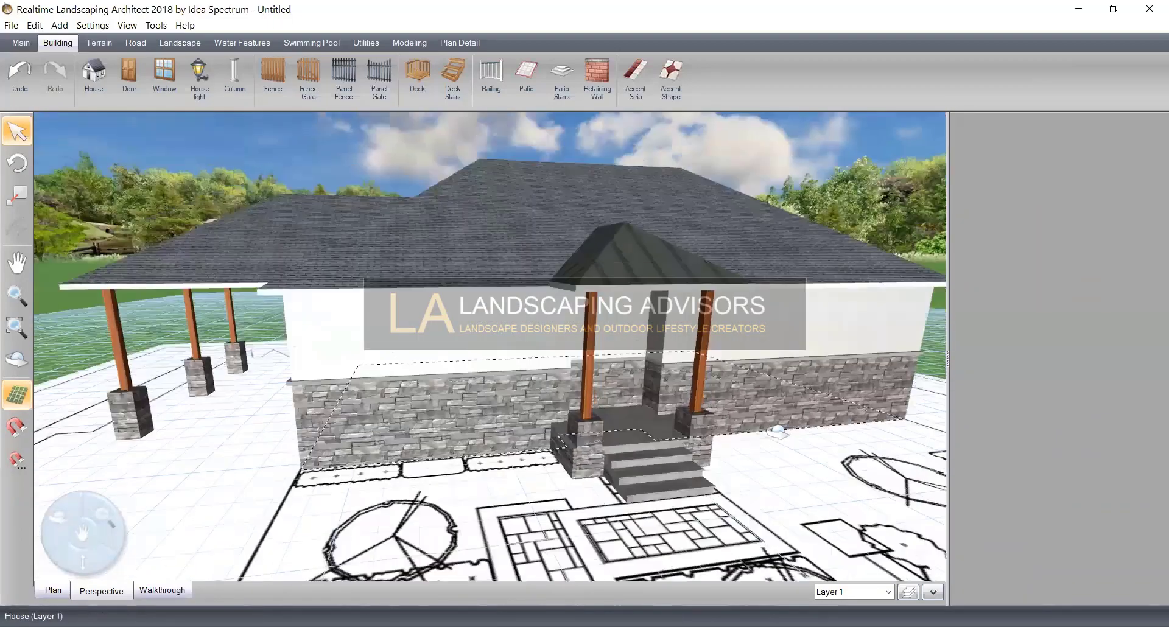
middle_drag(665, 298, 702, 483)
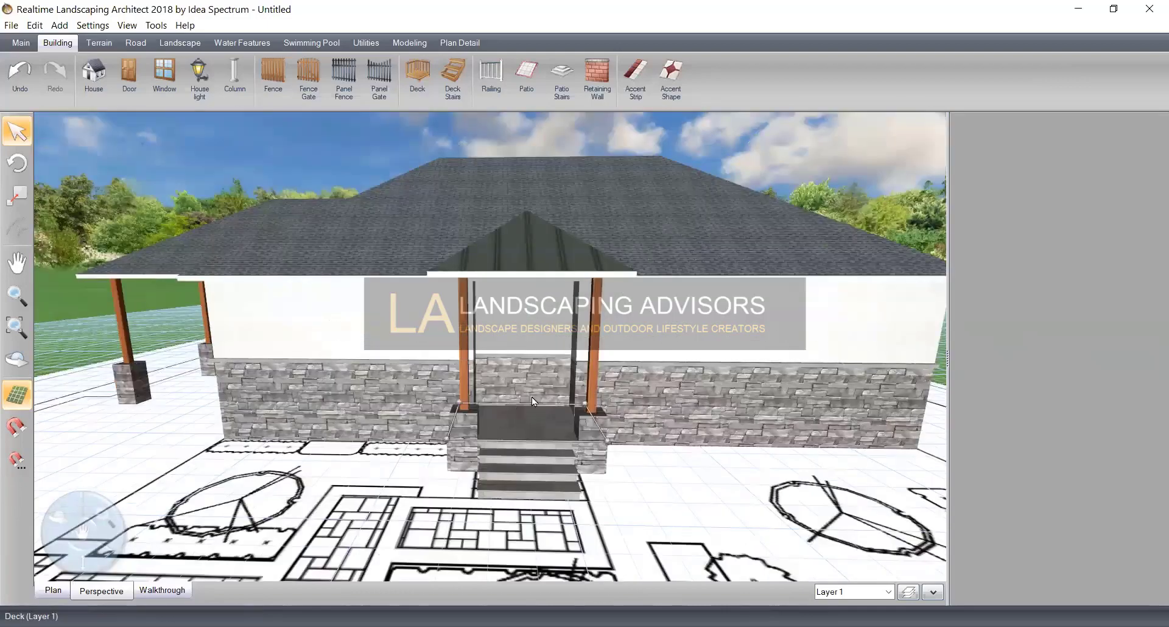
middle_drag(686, 509, 703, 529)
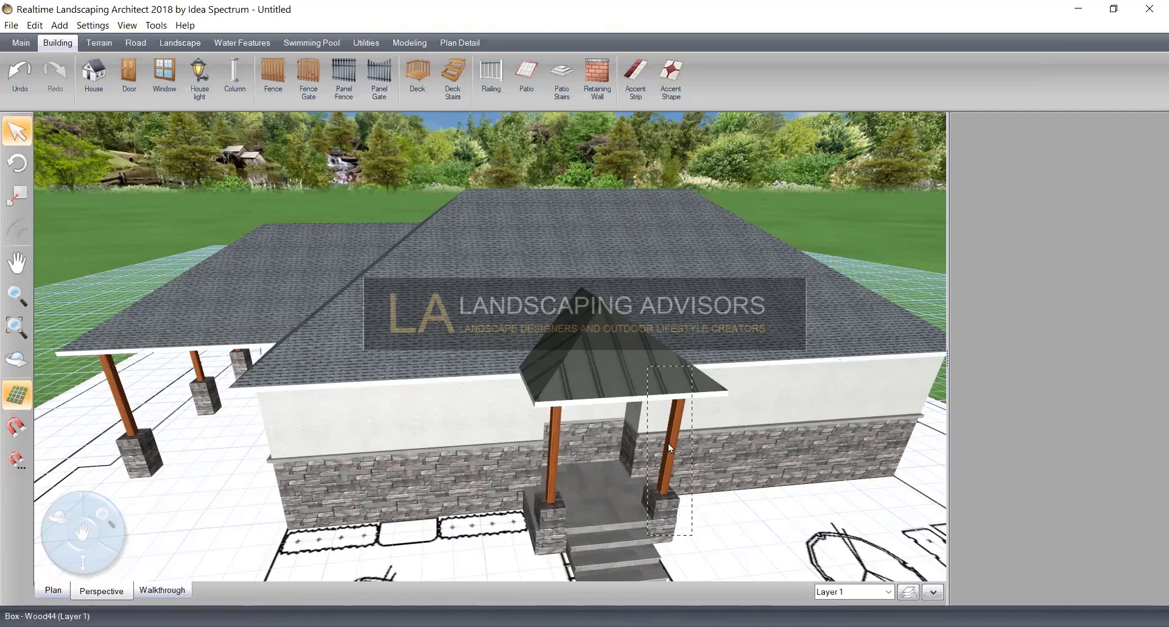
middle_drag(694, 478, 748, 475)
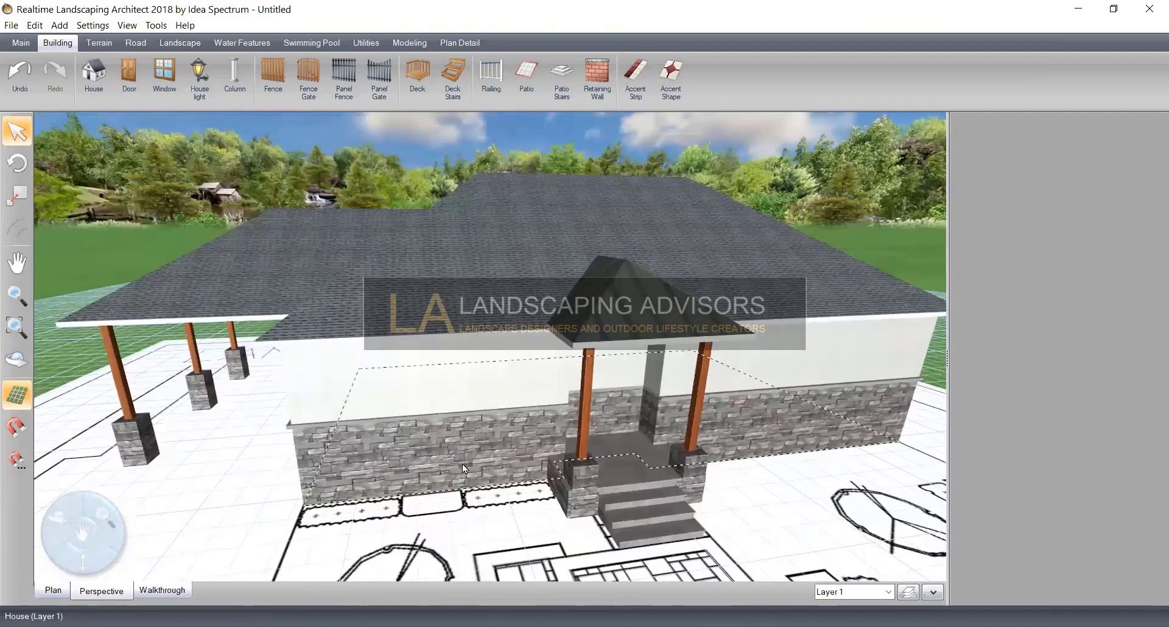
scroll(484, 455, up, 4)
middle_drag(483, 455, 477, 239)
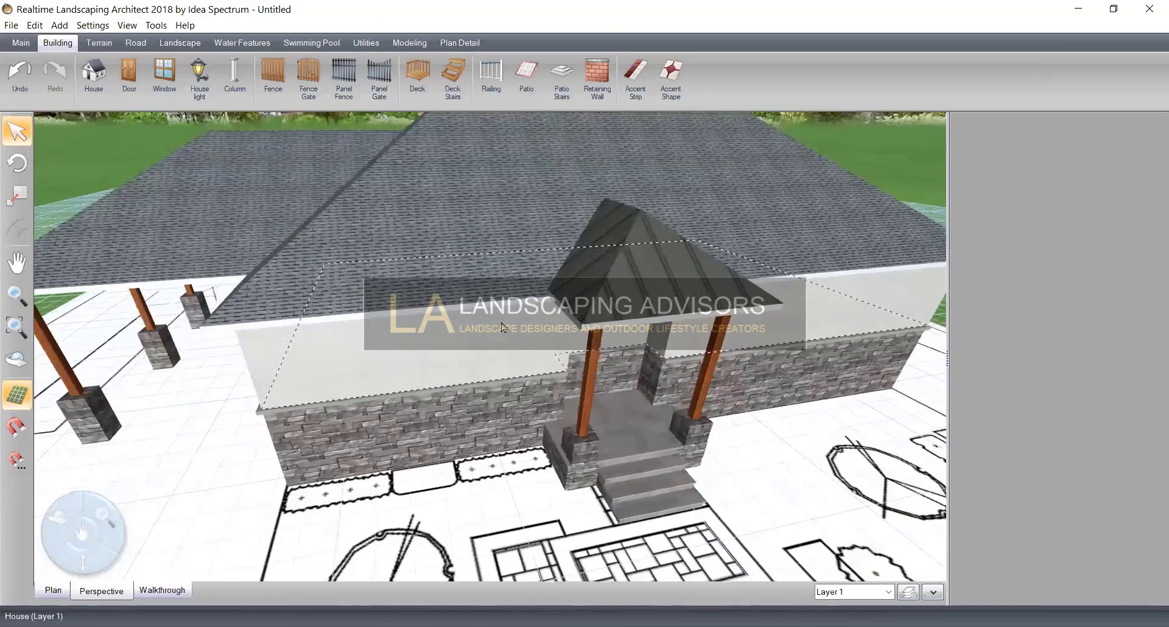
Add the custom fred4 window to the front wall between the house corner and the porch
click(156, 80)
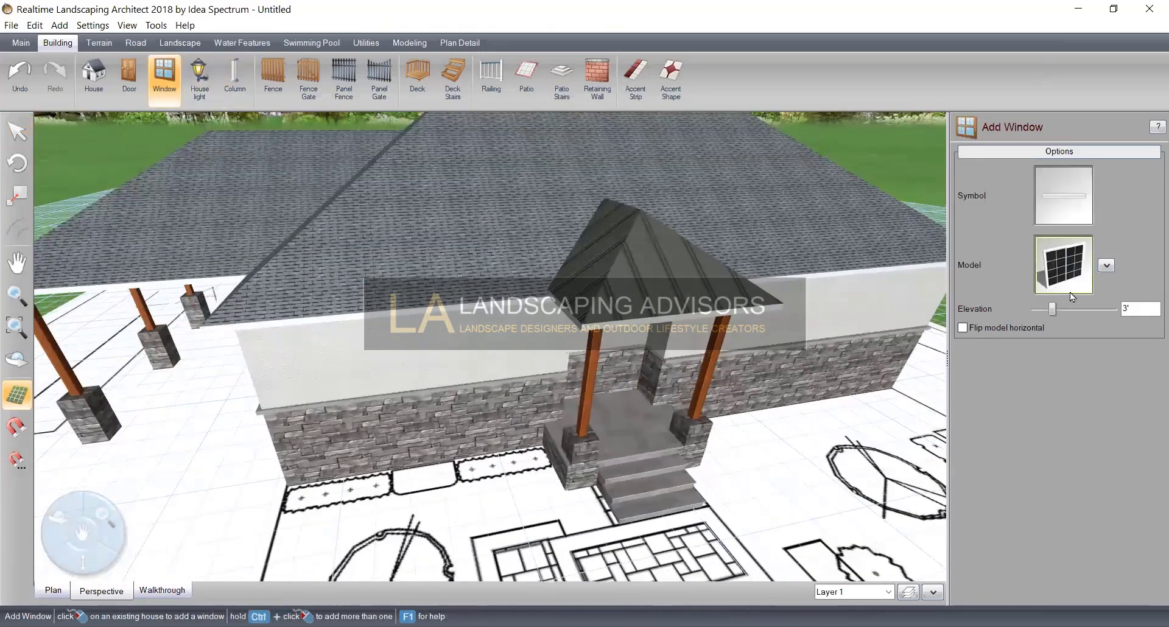
click(1080, 268)
click(254, 191)
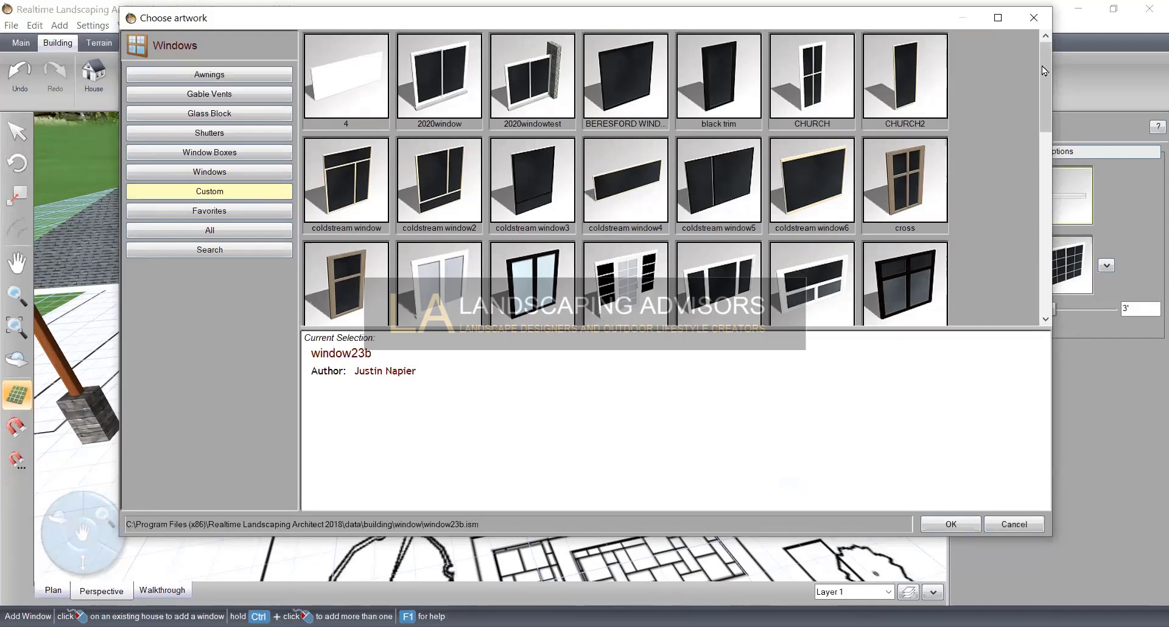
drag(1041, 66, 1053, 96)
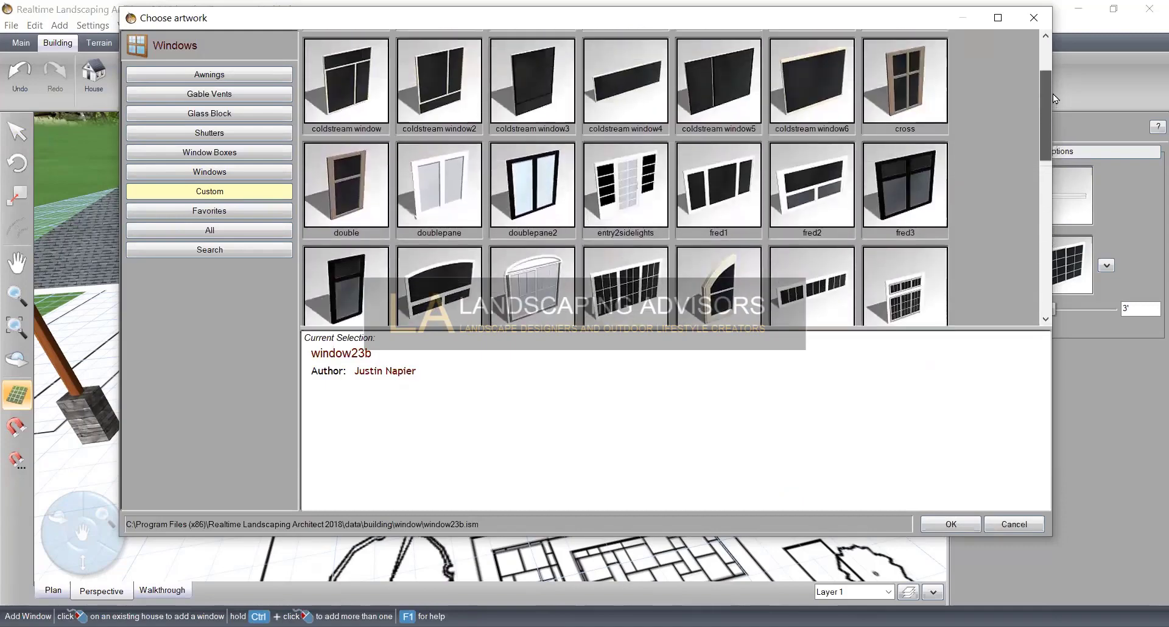
click(337, 270)
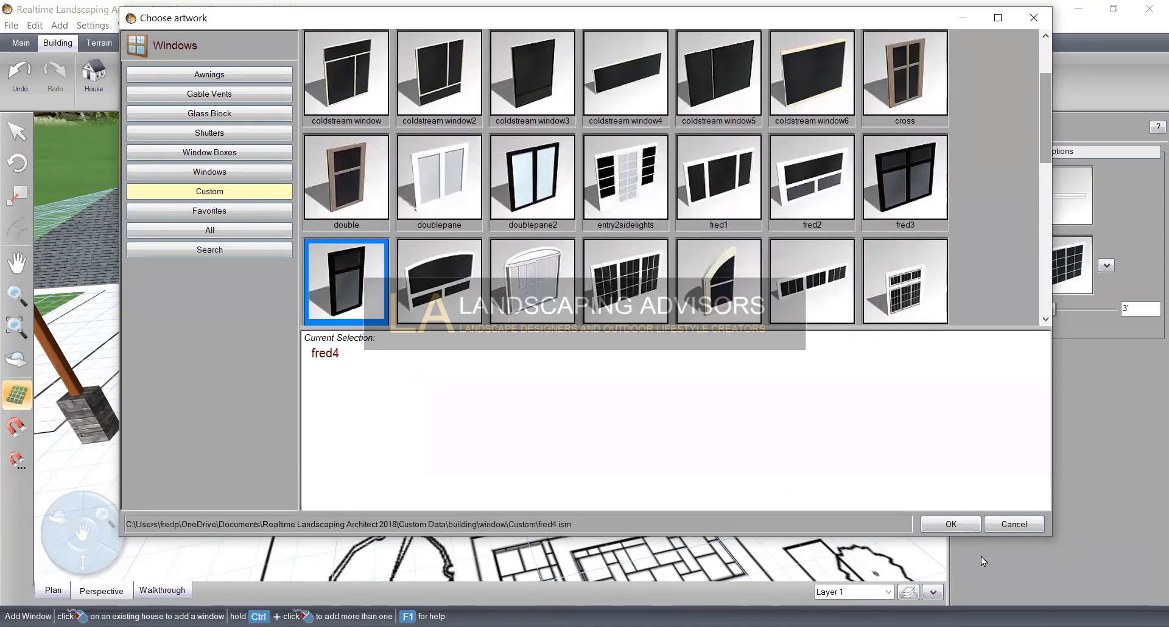
click(950, 525)
click(384, 401)
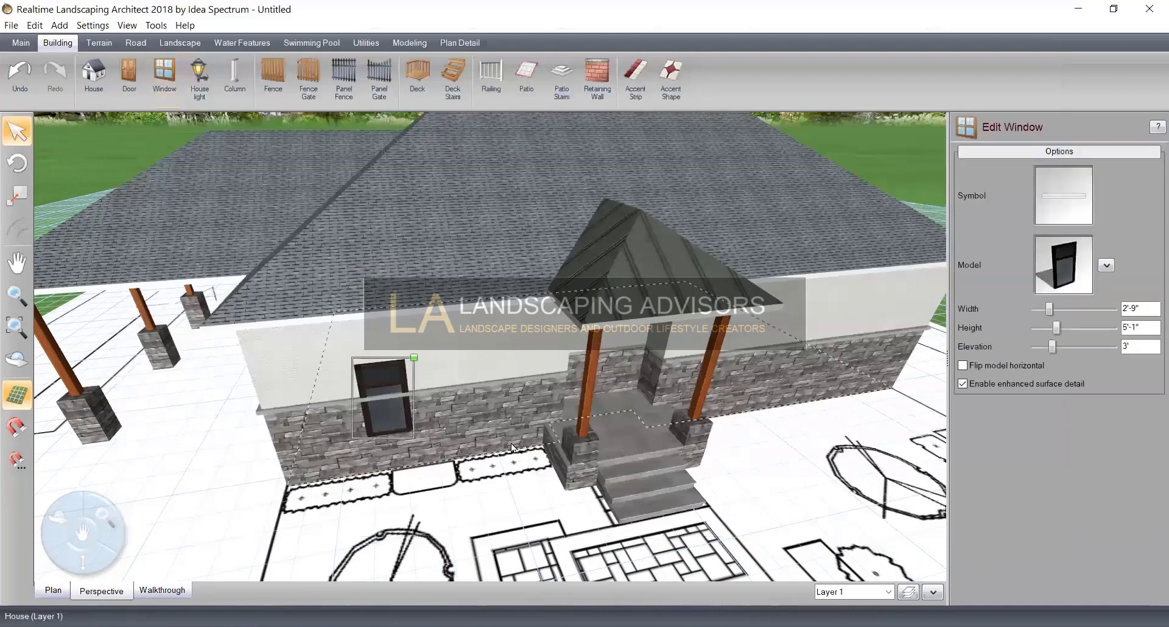
Set the window's elevation to 5'-8" and its size to 2'-10" by 5'-2", and shift it toward the house corner
right_drag(467, 435, 403, 316)
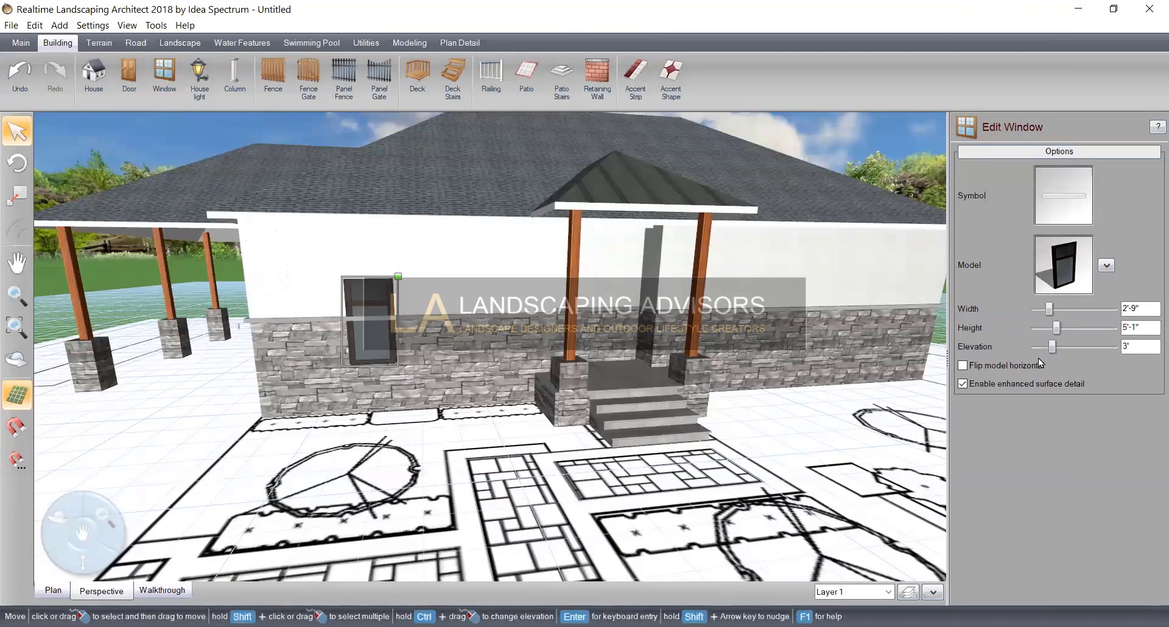
drag(1060, 349, 1060, 350)
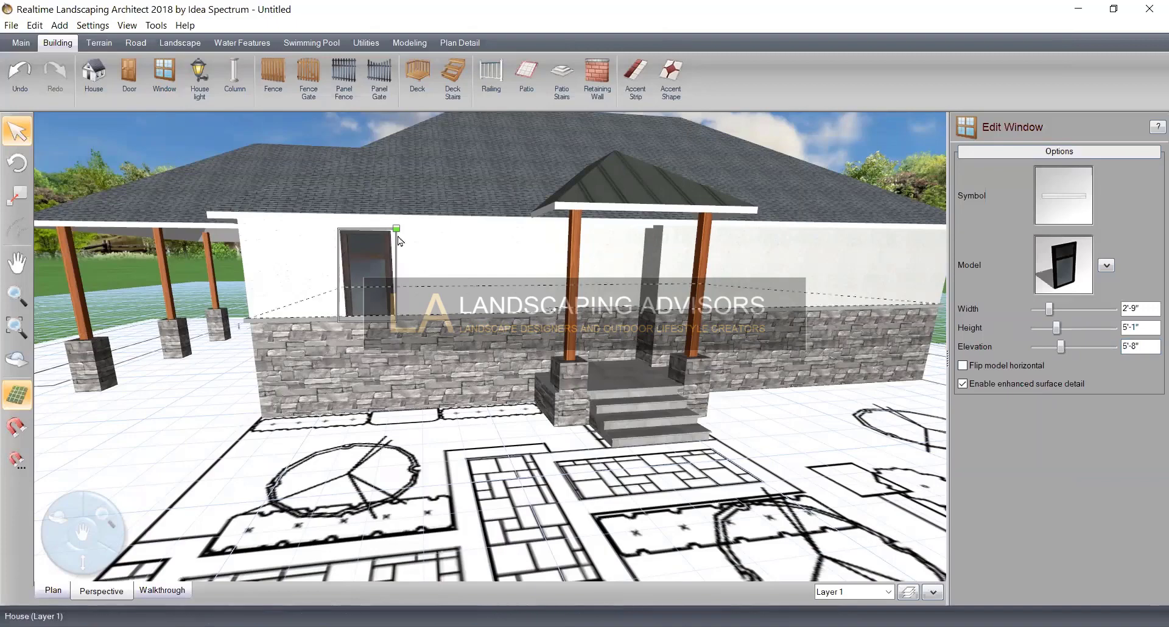
mouse_move(395, 229)
mouse_down()
mouse_move(385, 238)
mouse_move(397, 228)
mouse_up()
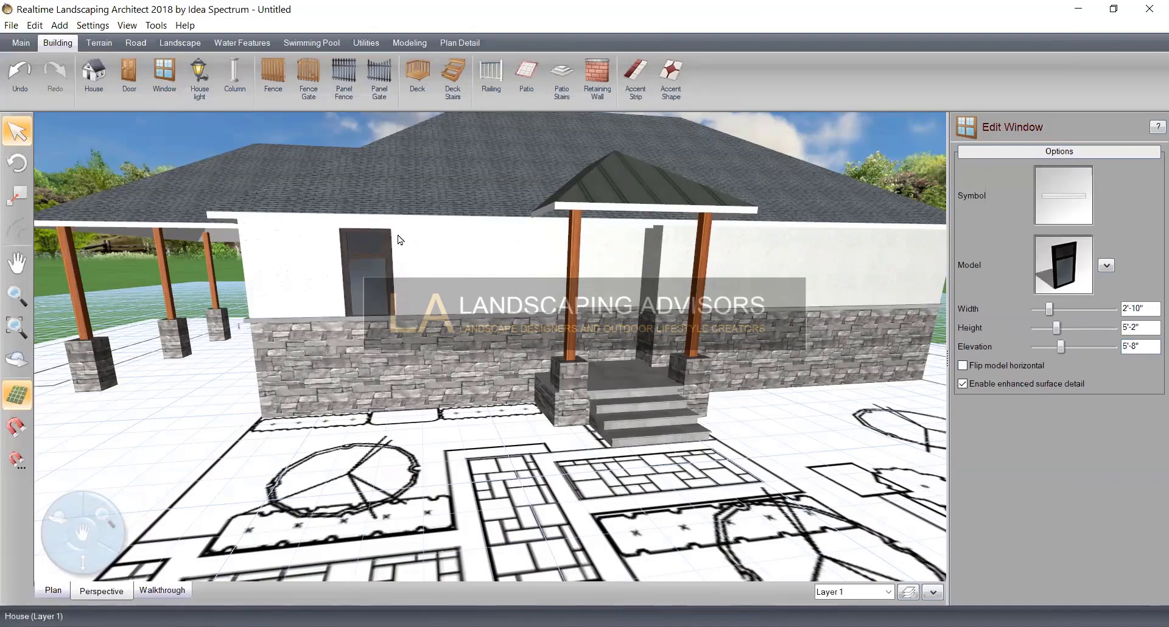
drag(365, 269, 312, 270)
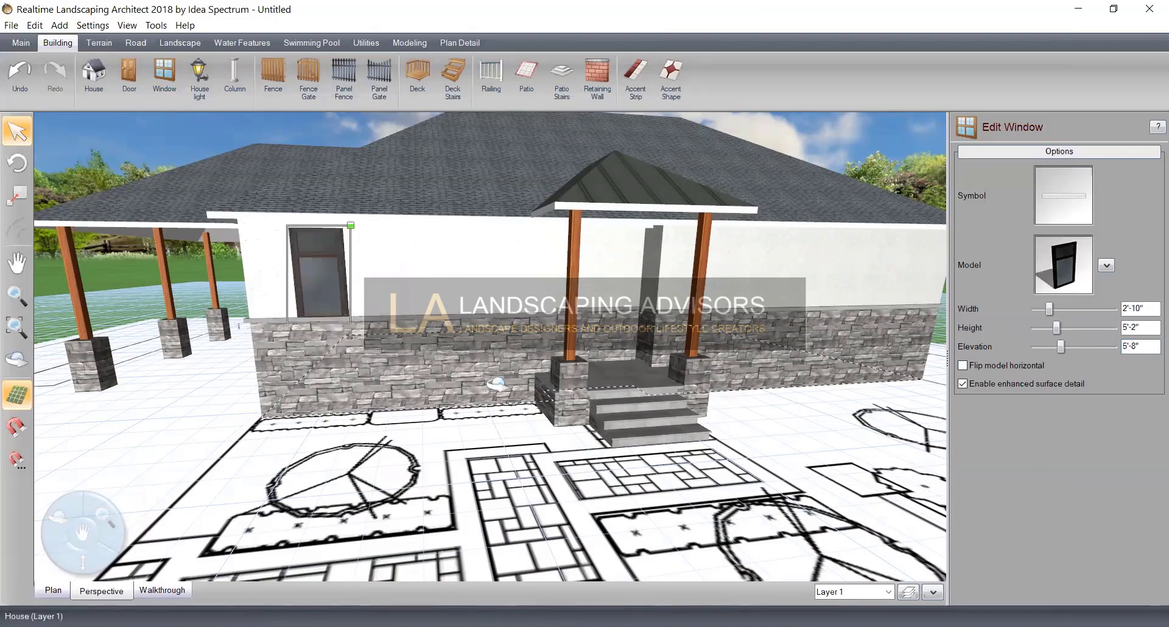
Examine the new window from inside the house against the front wall lines of the base plan
middle_drag(496, 384, 225, 449)
scroll(424, 428, up, 2)
scroll(549, 373, up, 1)
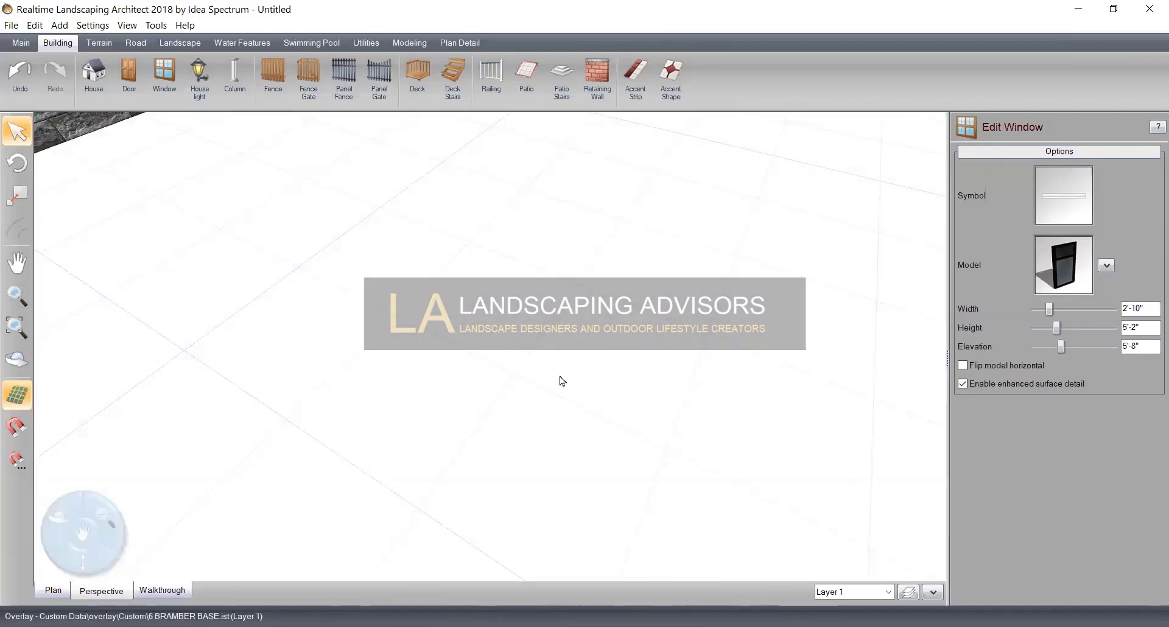
middle_drag(513, 411, 670, 149)
scroll(586, 224, down, 4)
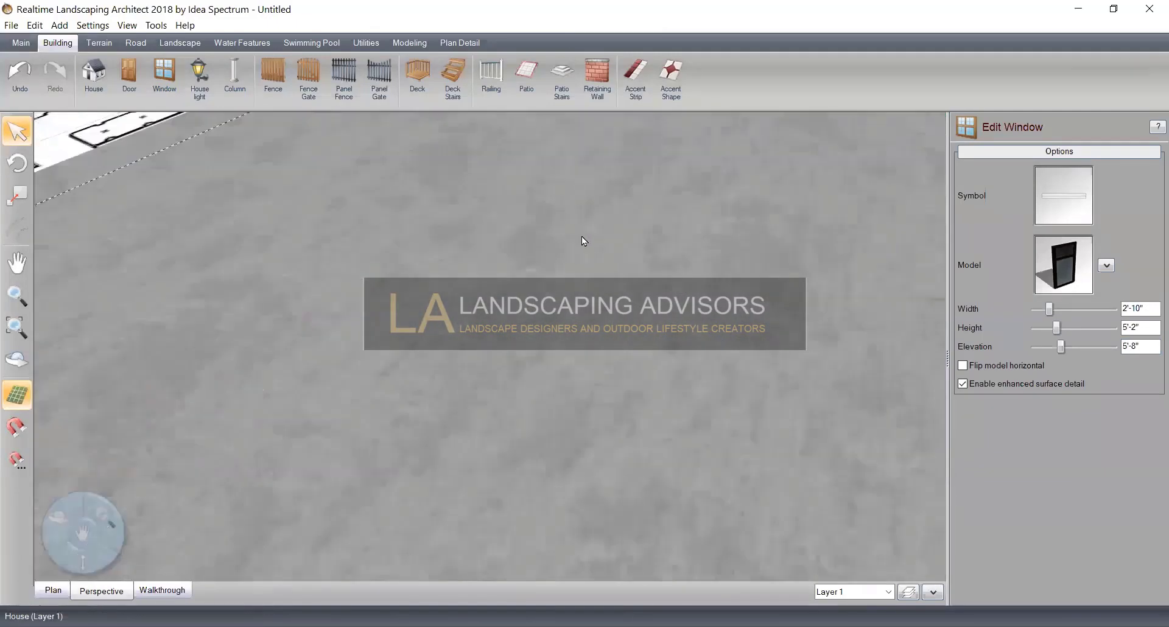
scroll(595, 246, up, 1)
right_drag(574, 292, 437, 297)
scroll(438, 301, down, 2)
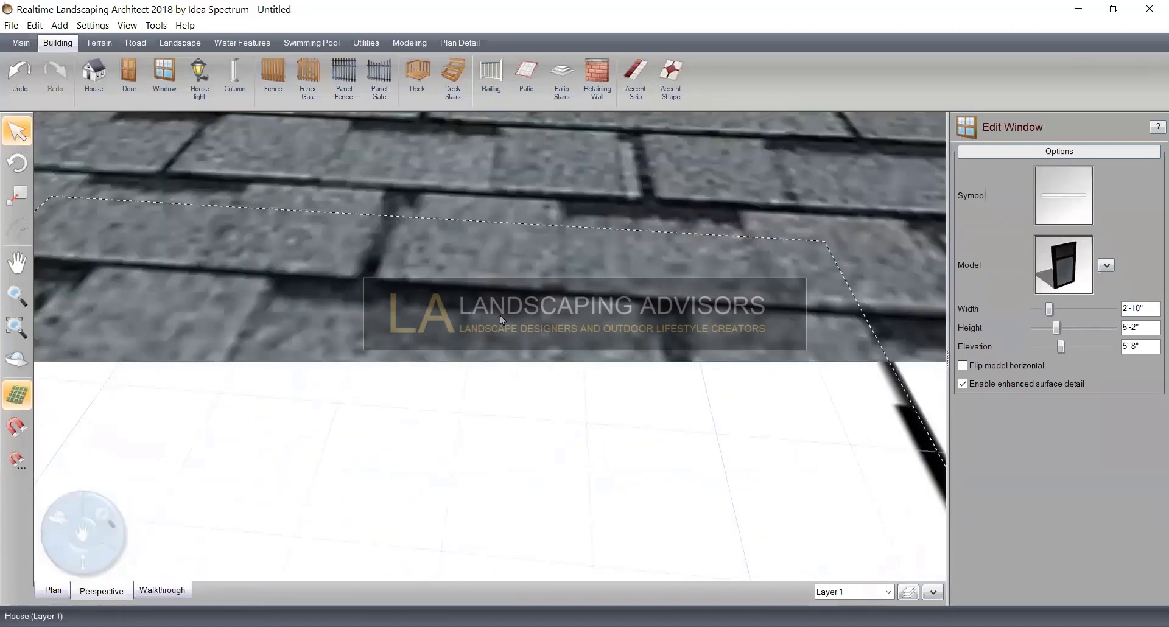
right_drag(639, 371, 522, 366)
middle_drag(471, 362, 526, 485)
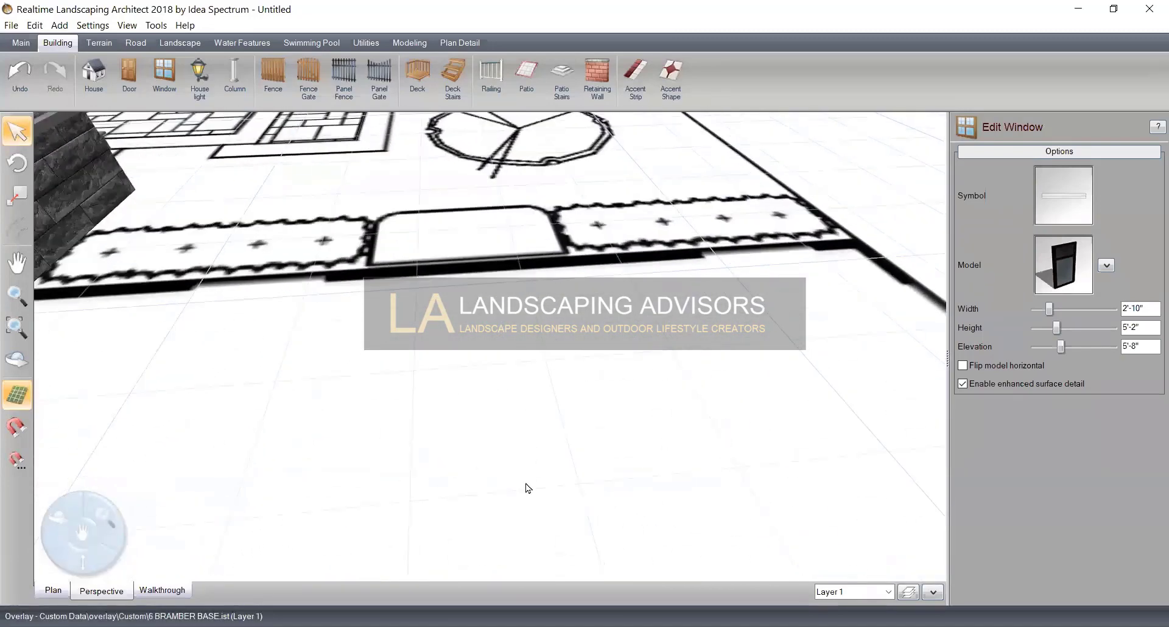
scroll(518, 387, down, 2)
right_drag(518, 389, 522, 316)
middle_drag(522, 323, 524, 364)
middle_drag(539, 144, 527, 194)
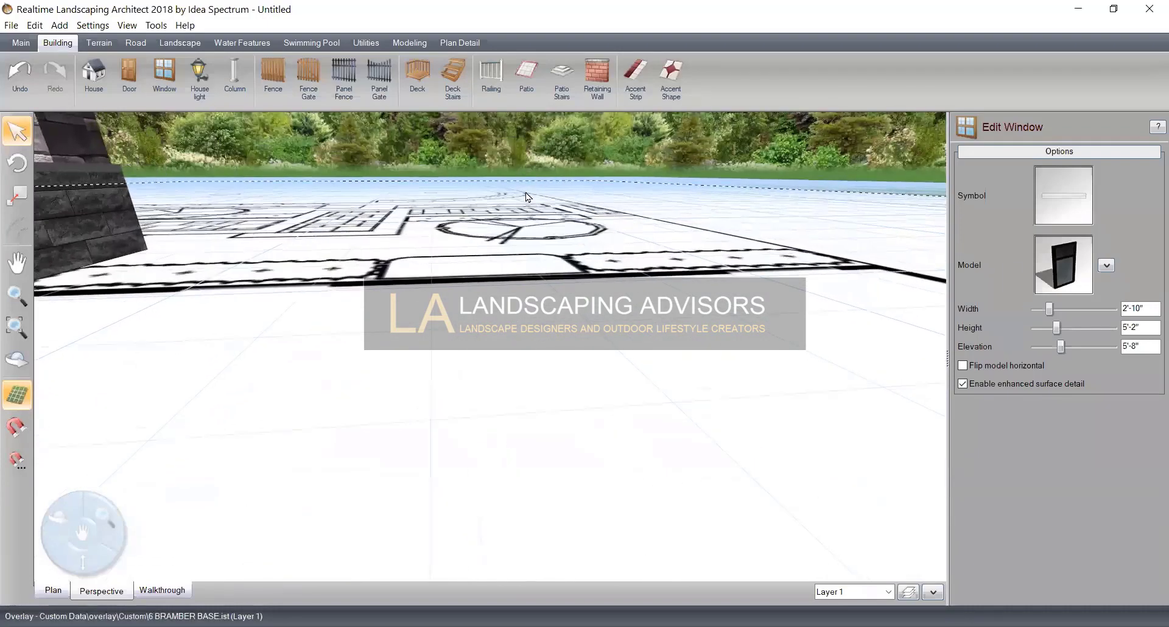
scroll(527, 195, up, 2)
scroll(526, 196, up, 3)
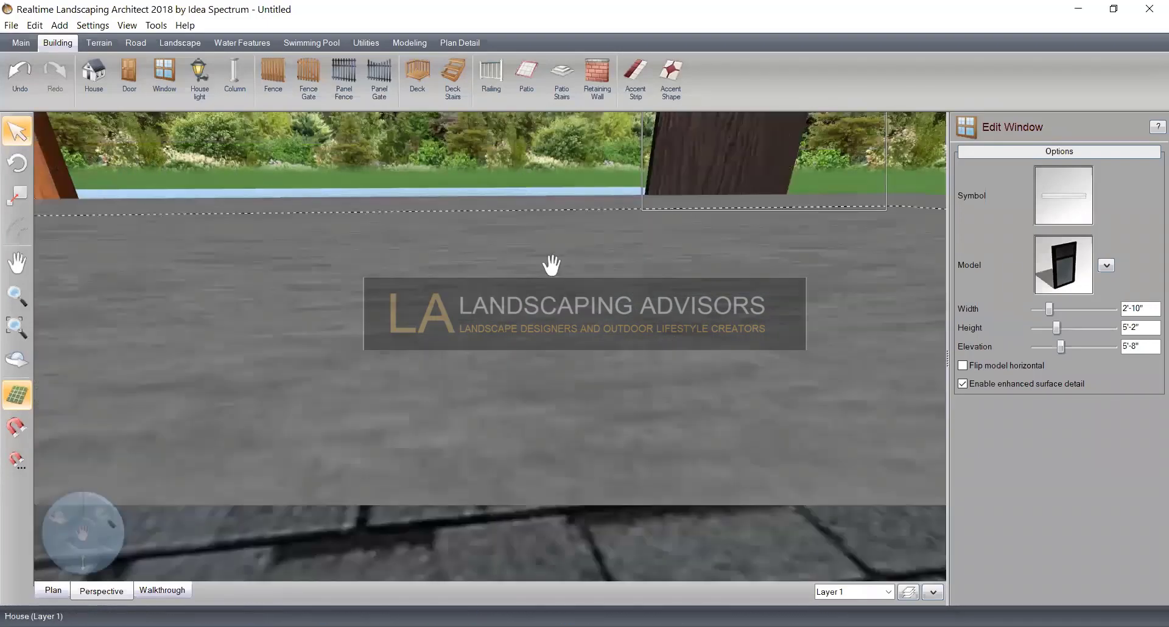
middle_drag(551, 264, 409, 159)
middle_drag(390, 494, 426, 268)
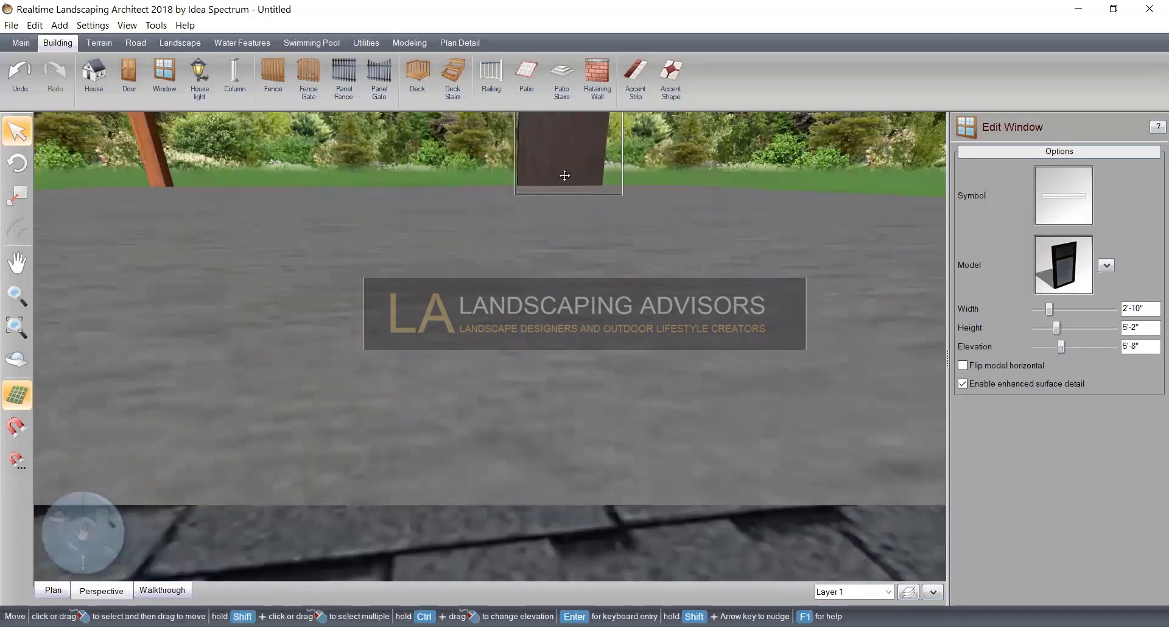
Lower the window to an elevation of 4'-3" and slide it along the front wall toward the house corner
scroll(567, 277, down, 3)
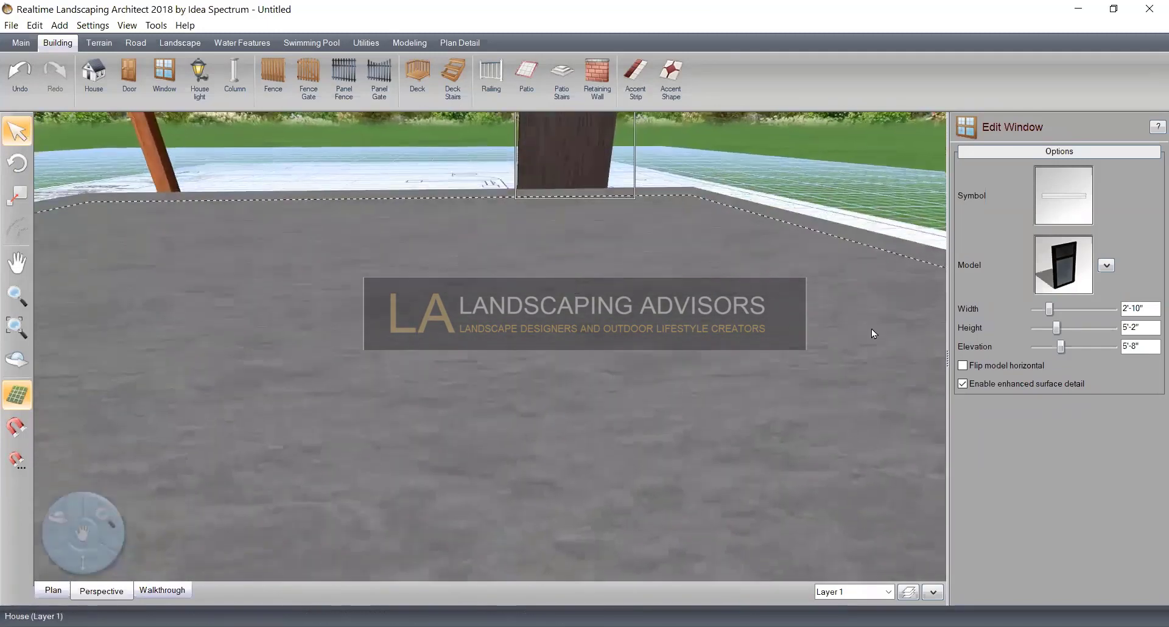
drag(1057, 348, 1052, 348)
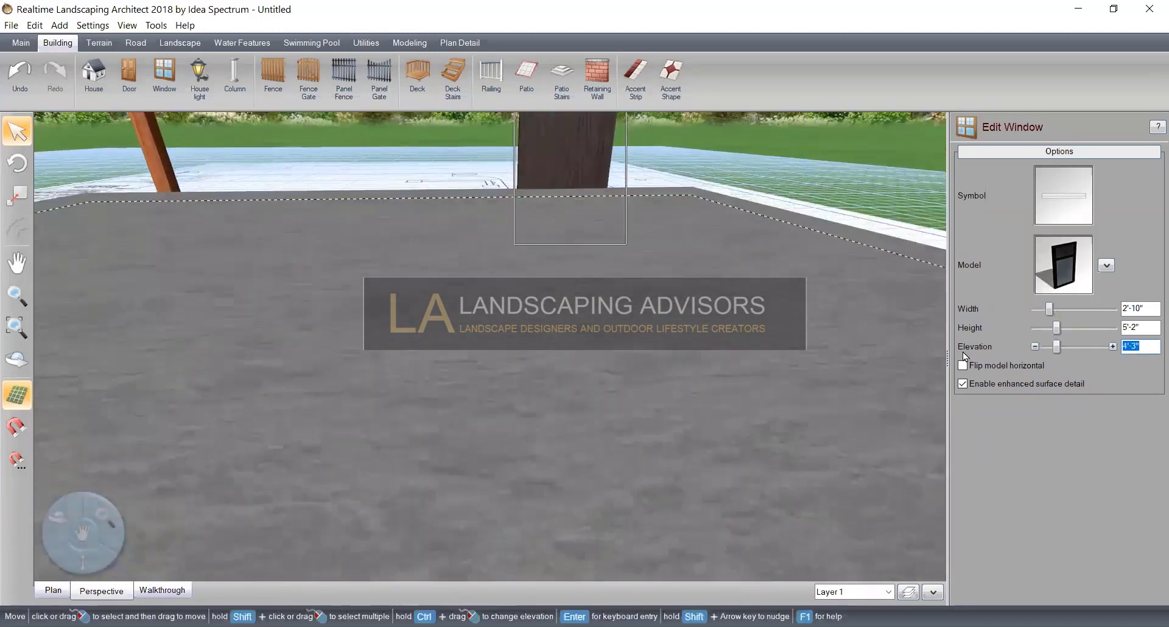
right_drag(746, 371, 744, 341)
middle_drag(585, 258, 485, 523)
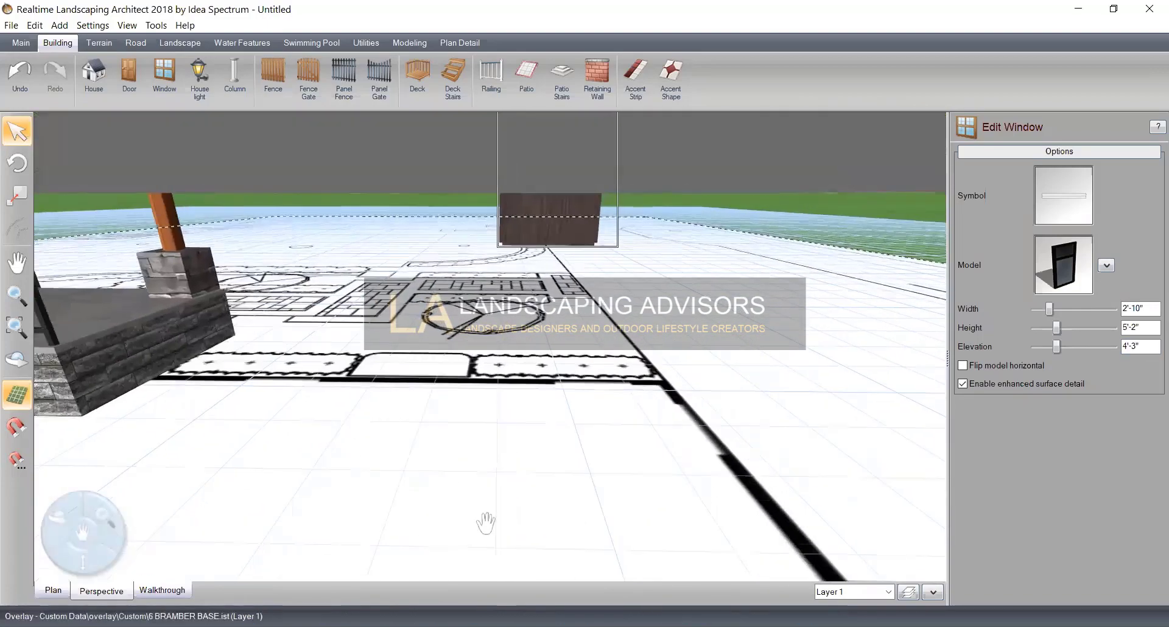
middle_drag(417, 249, 434, 418)
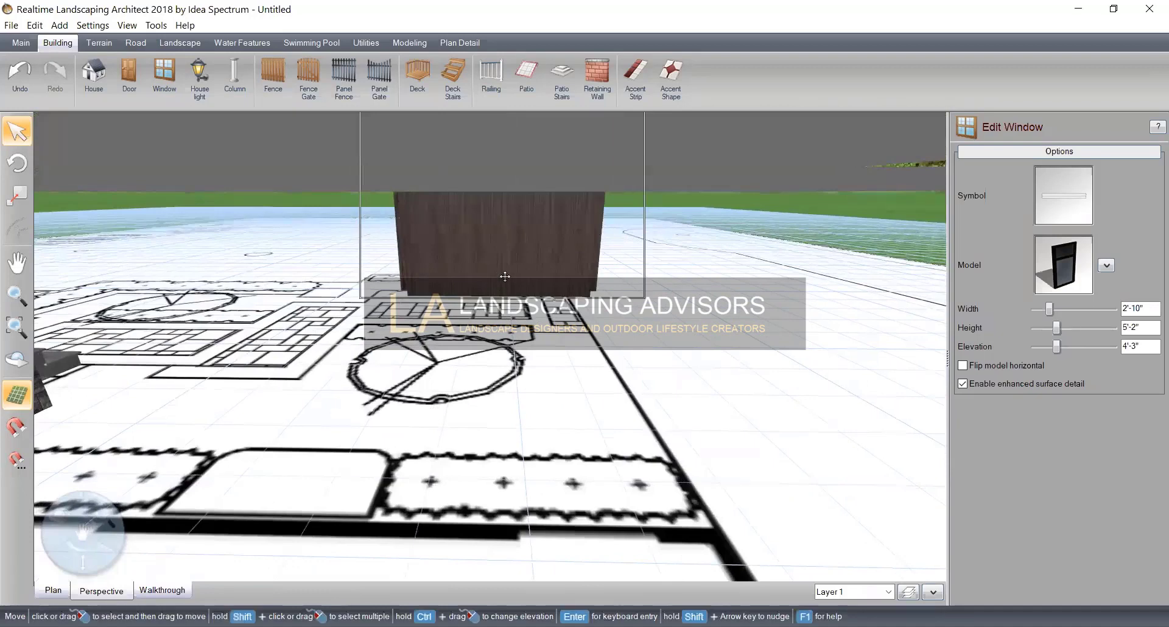
drag(500, 279, 613, 280)
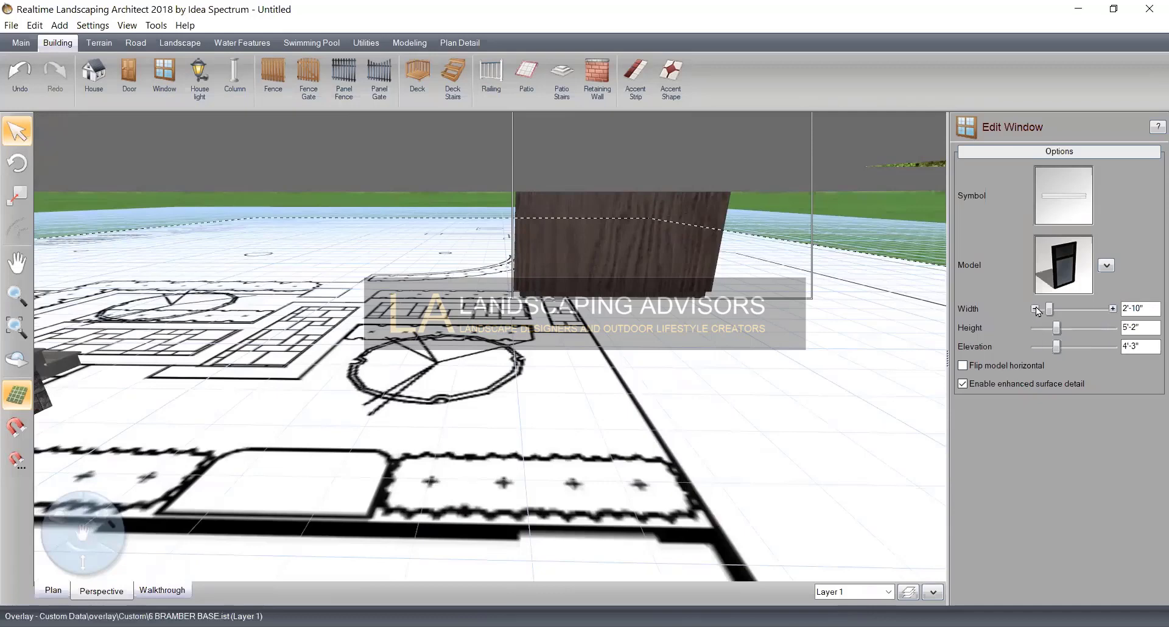
Set the window's width to 2'-8"
click(1036, 311)
click(1114, 312)
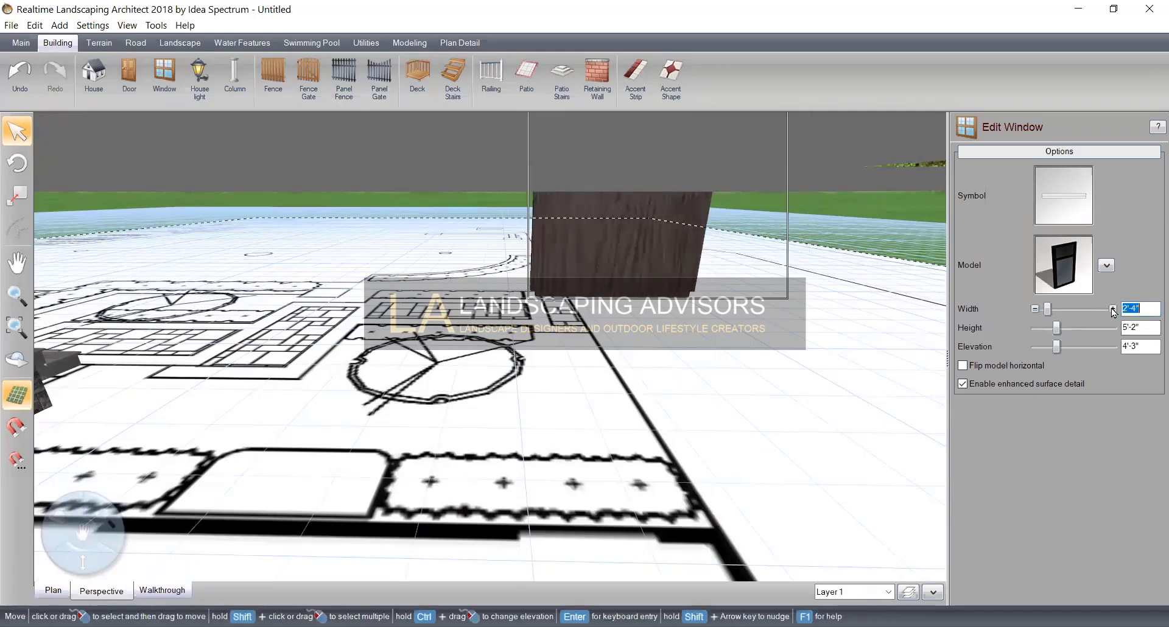
click(1113, 311)
click(1113, 312)
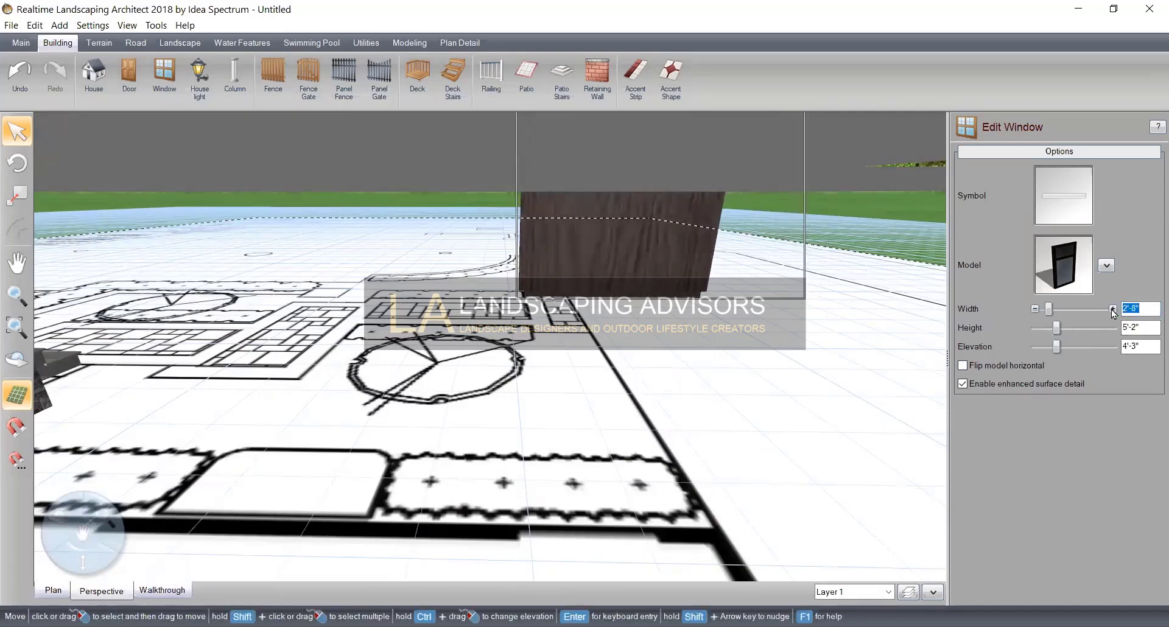
Paste a copy of the window in place and move the copy along the front wall toward the porch
middle_drag(548, 423, 550, 316)
right_click(604, 221)
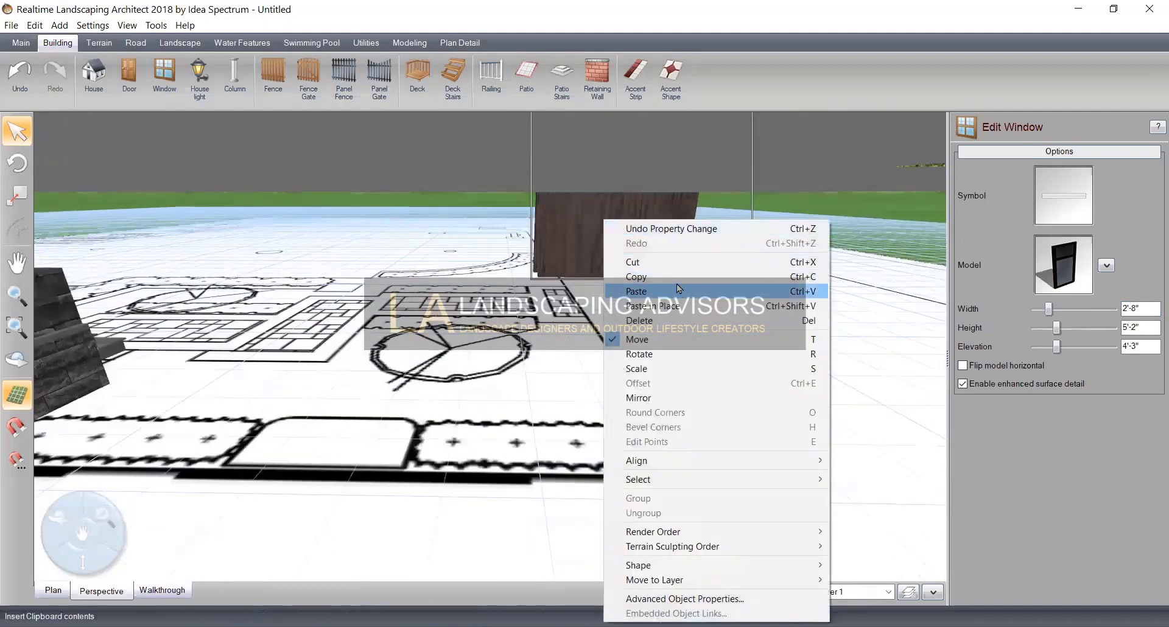
click(669, 306)
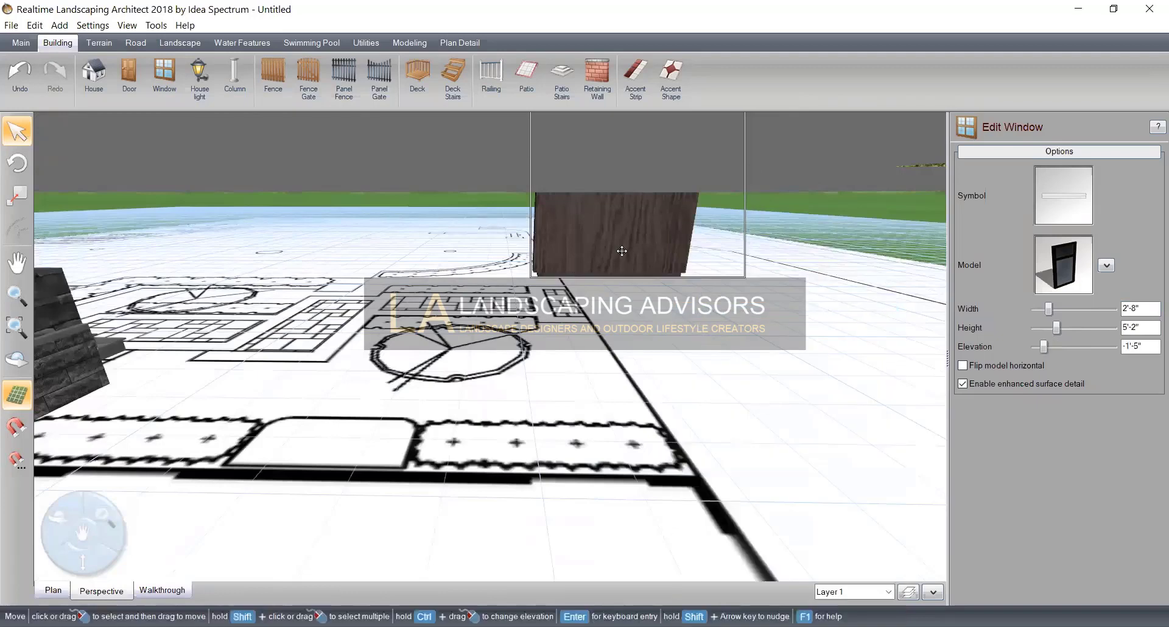
drag(621, 250, 91, 250)
middle_drag(255, 430, 840, 449)
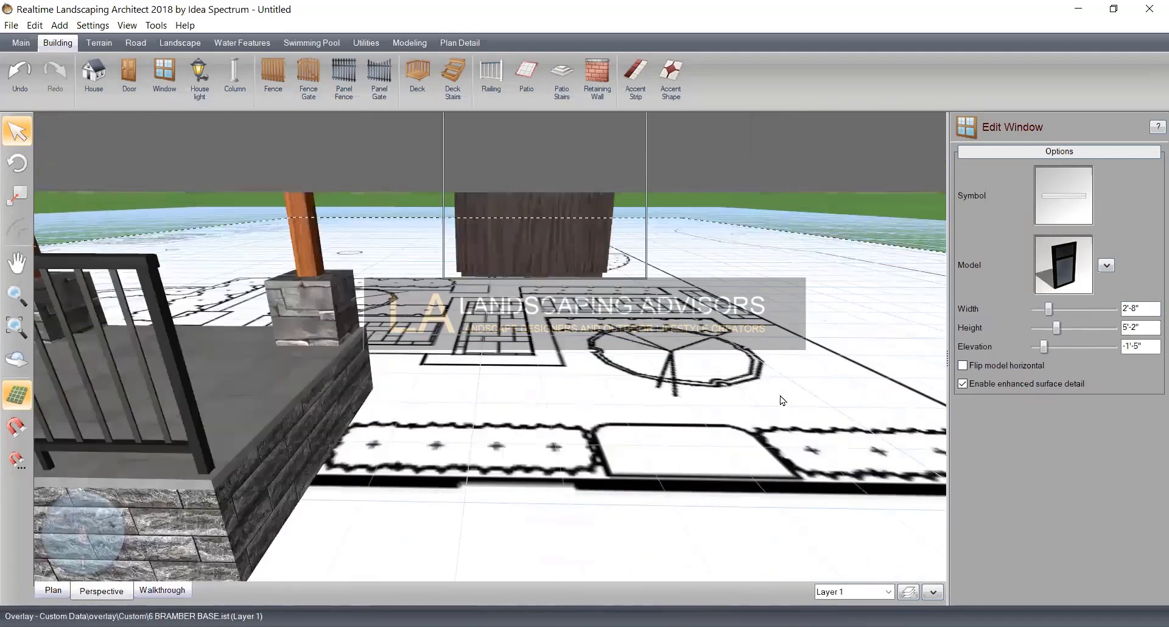
Shift the pasted window slightly along the front wall toward the porch and copy it
drag(572, 256, 561, 258)
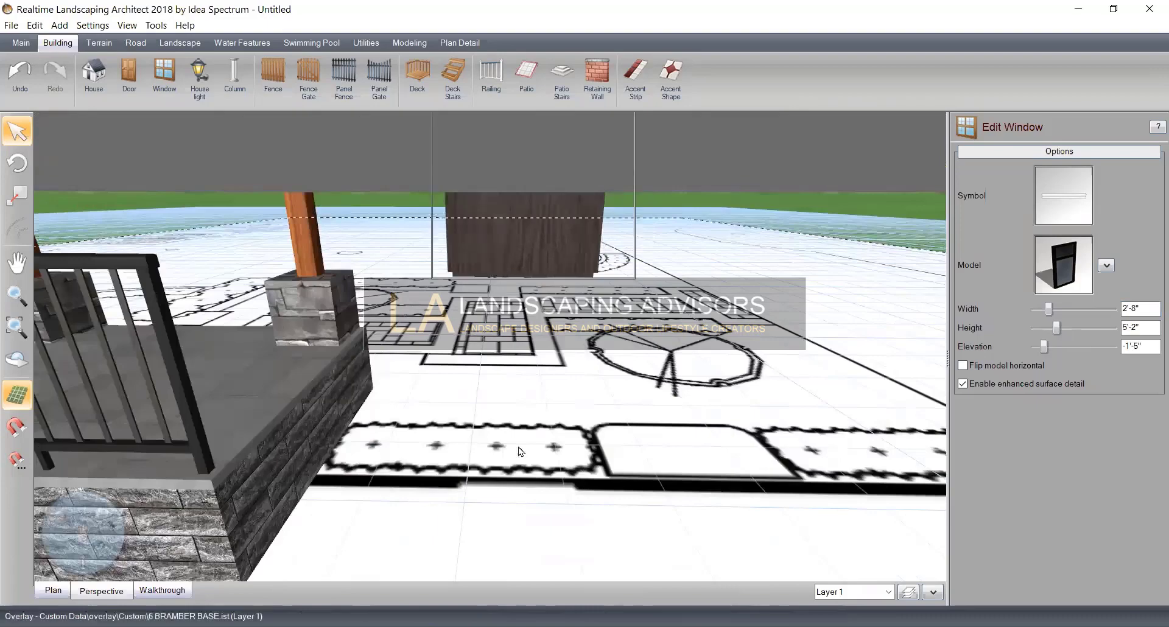
middle_drag(566, 475, 766, 486)
middle_drag(99, 462, 124, 318)
right_click(761, 235)
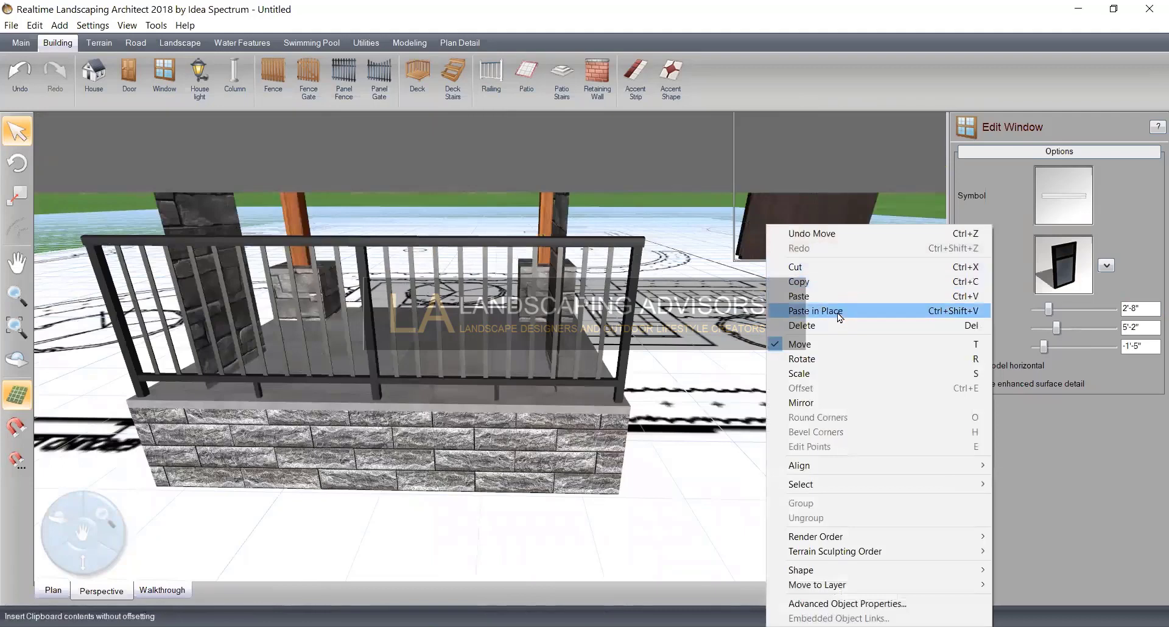
click(835, 282)
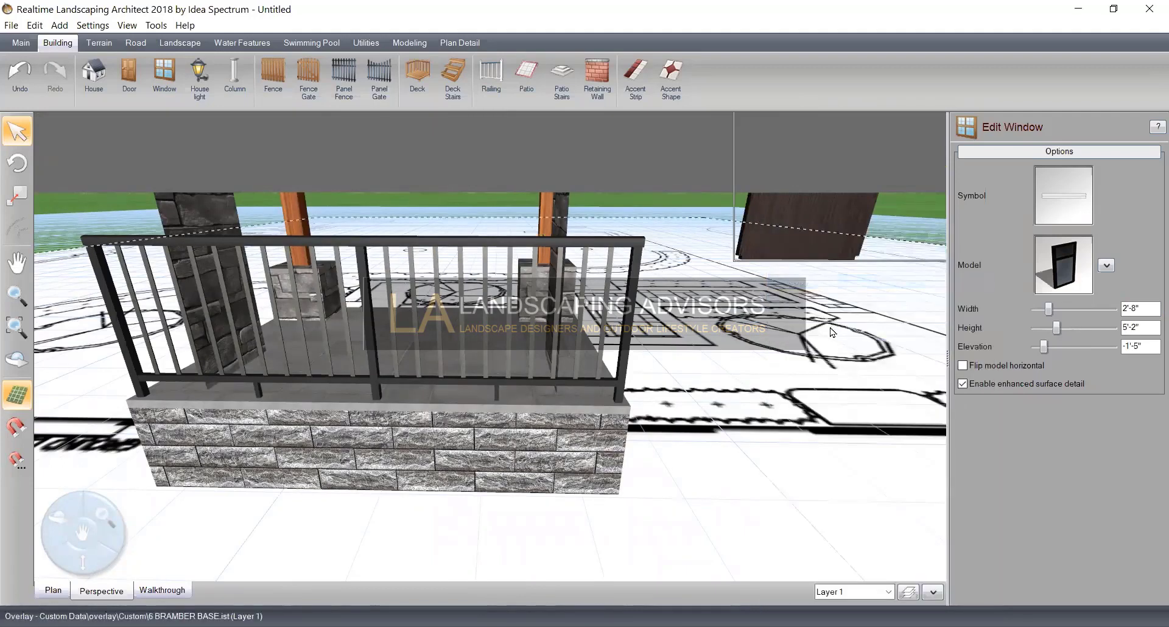
right_click(833, 332)
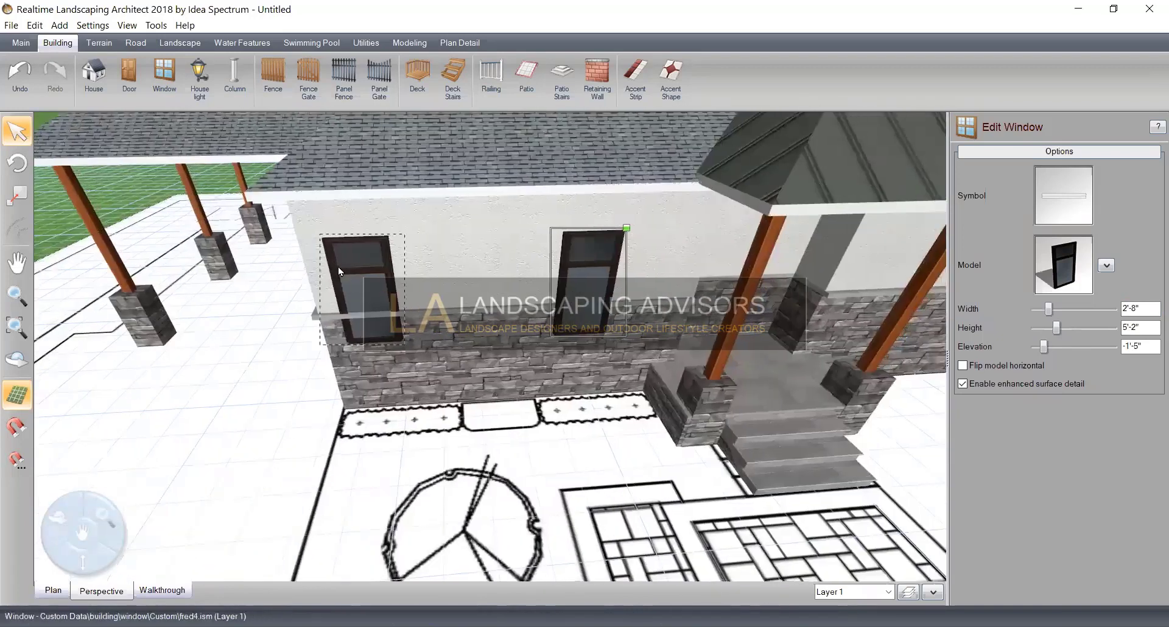
Select both front wall windows together and set their elevation to 3"
click(364, 275)
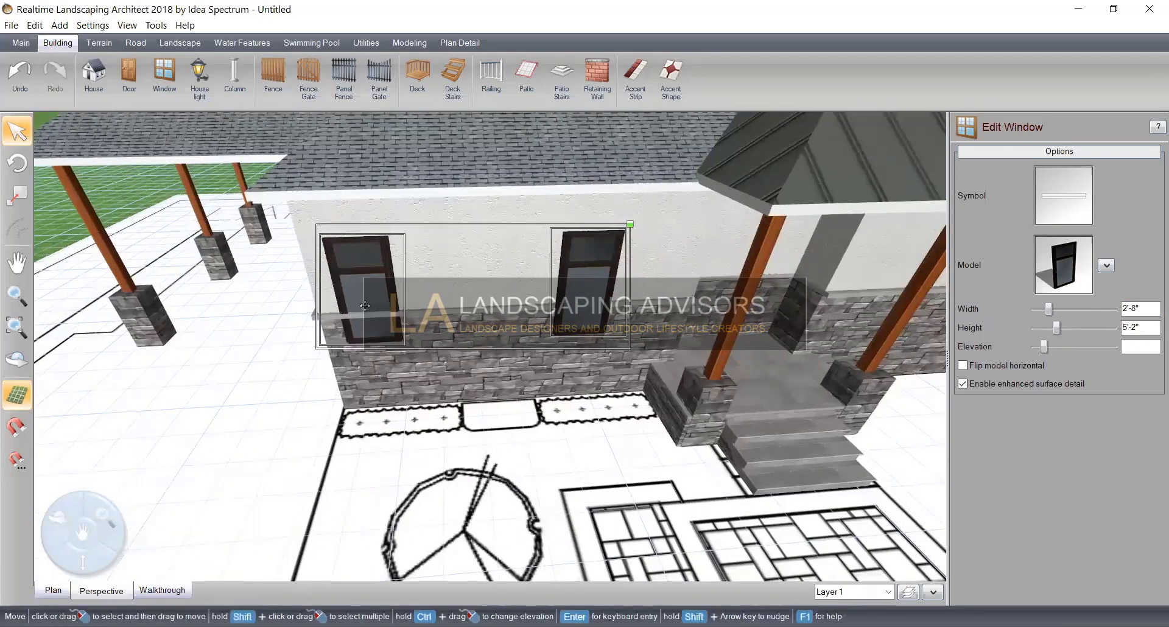
click(577, 262)
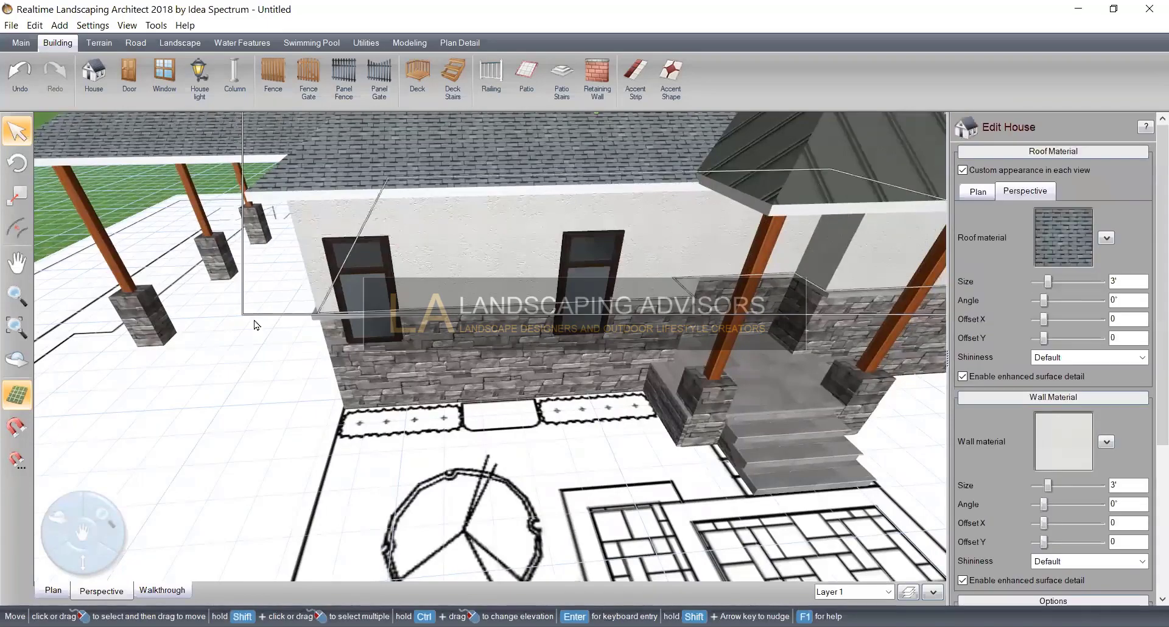
click(384, 278)
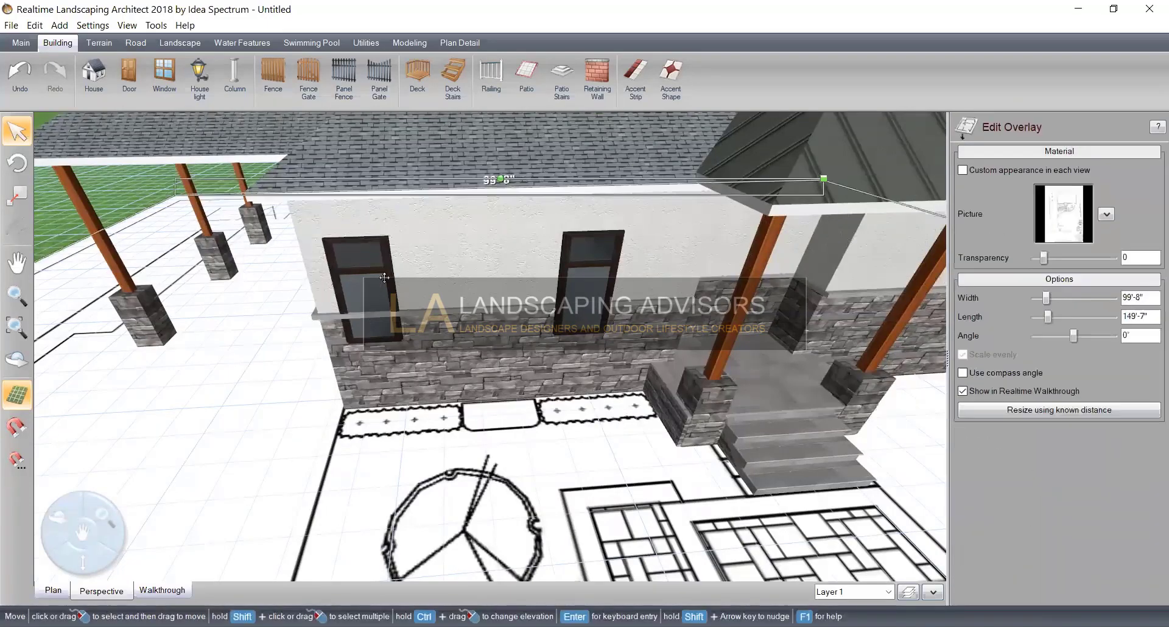
click(384, 277)
click(385, 277)
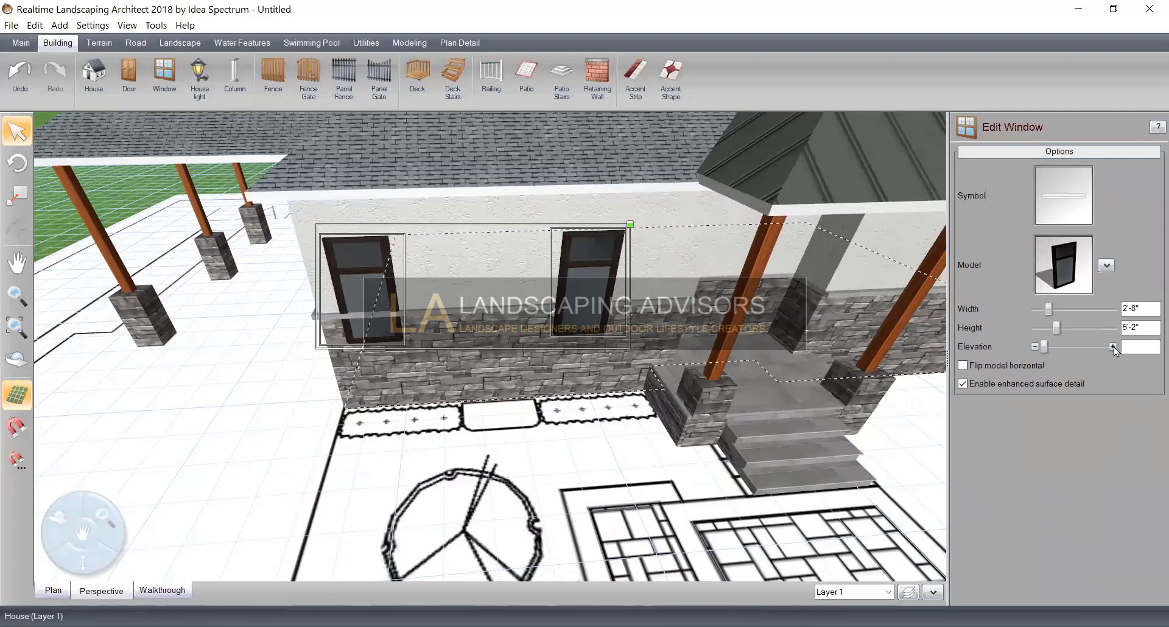
click(1113, 347)
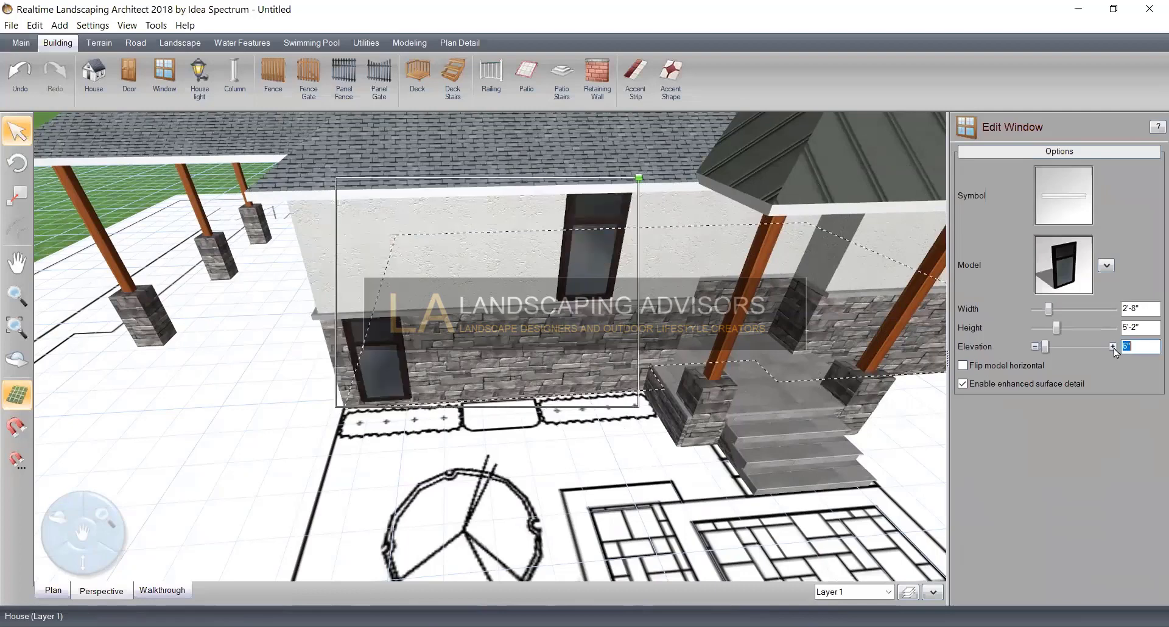
click(1035, 347)
click(1035, 348)
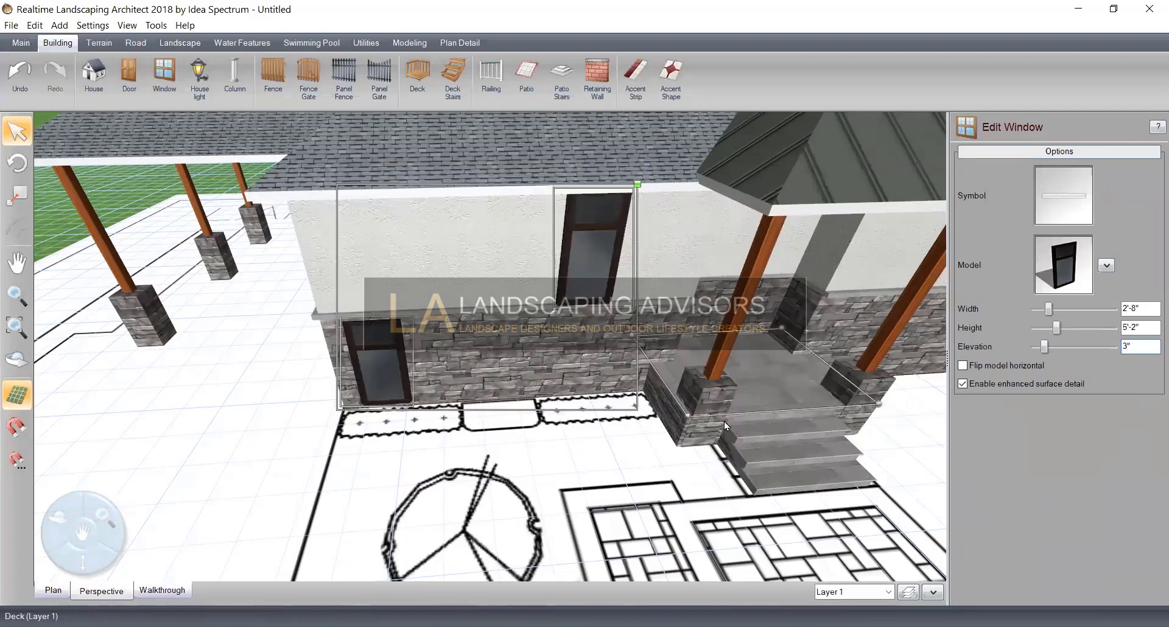
Select only the window nearest the house corner and set its elevation to 5'-11"
click(393, 354)
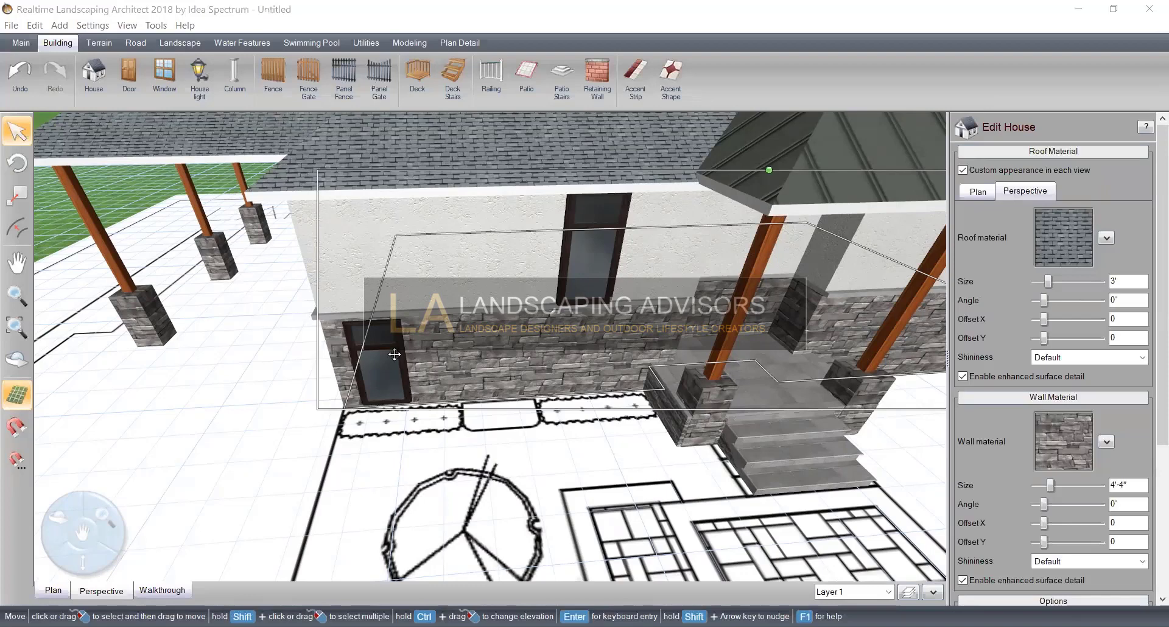
click(394, 354)
click(395, 354)
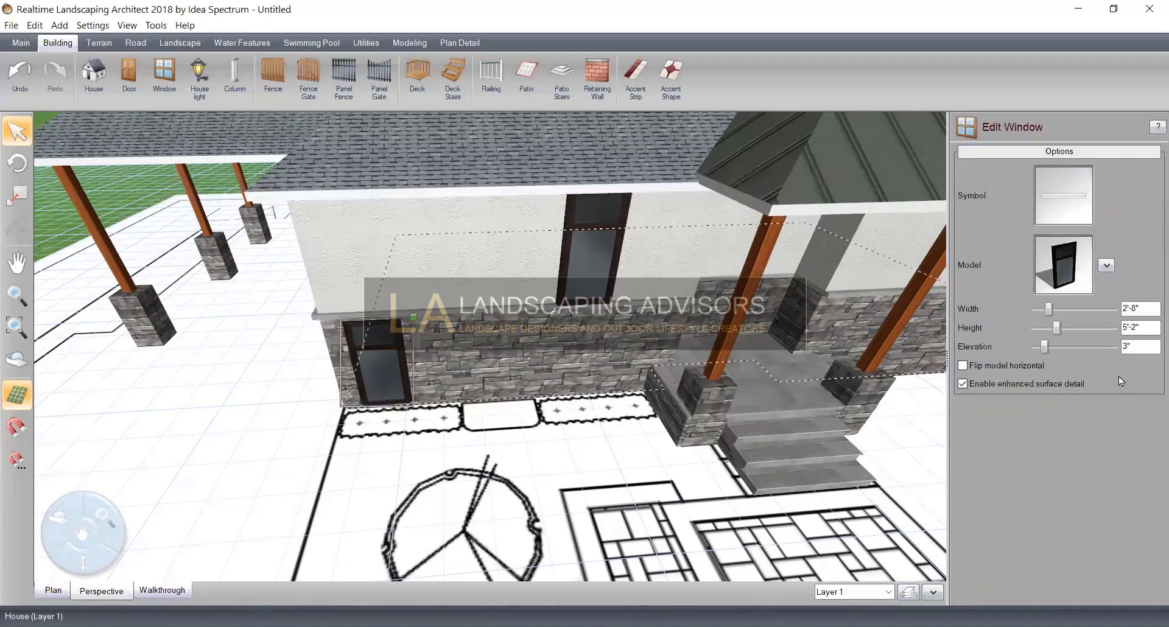
drag(1111, 347, 1112, 347)
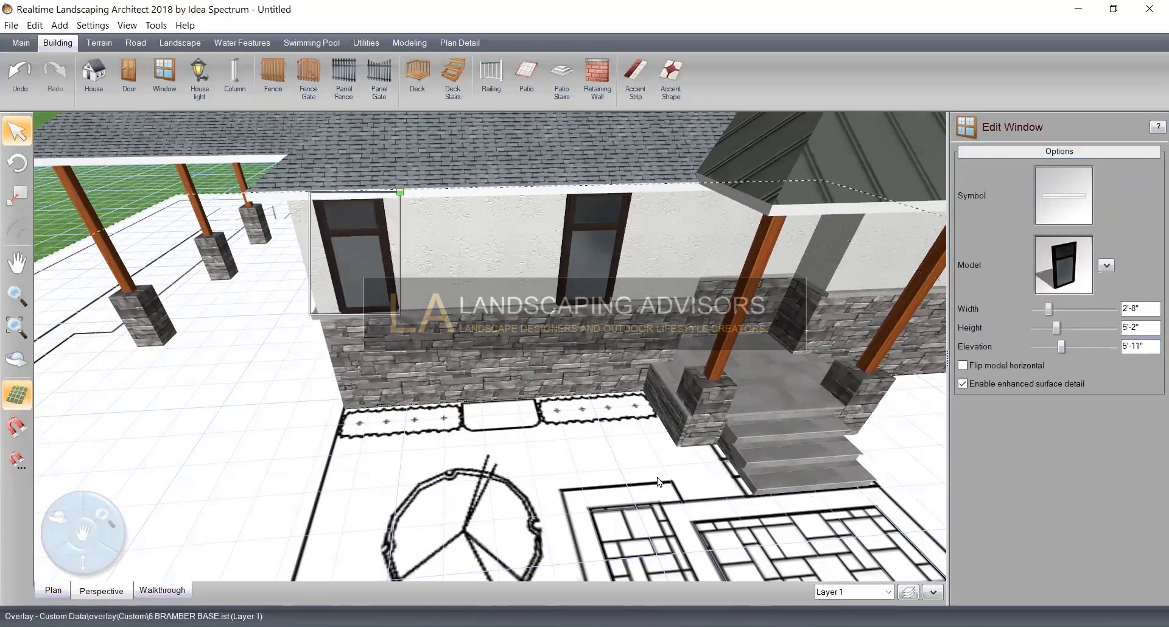
Try changing the corner window's model to the custom coldstream window2
middle_drag(627, 445, 621, 411)
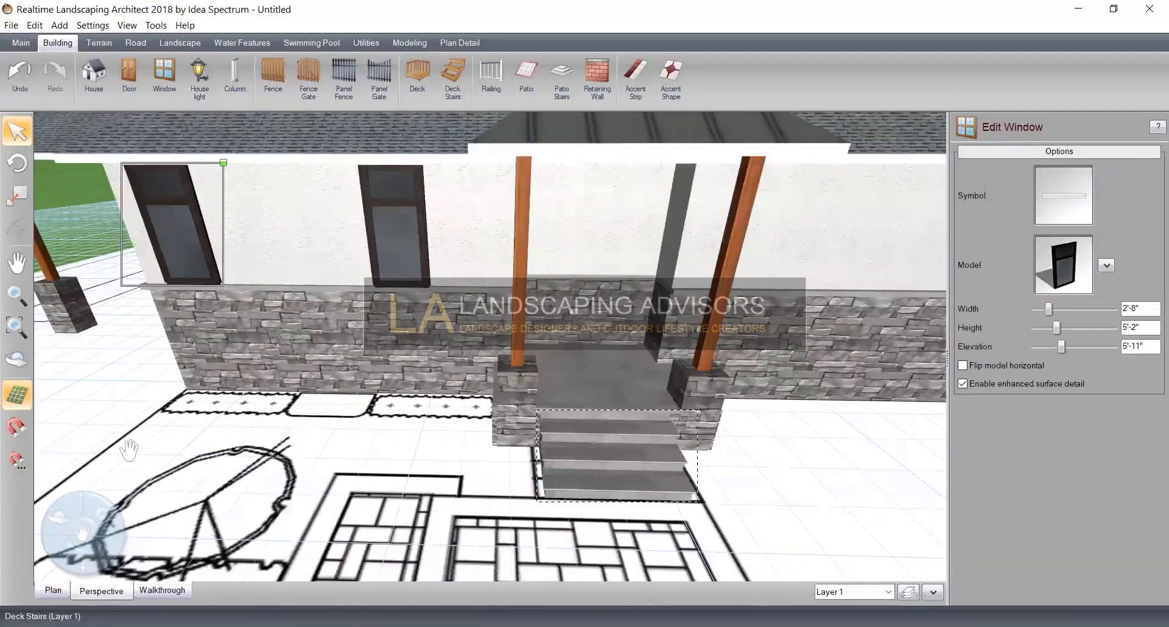
middle_drag(748, 482, 259, 514)
click(1036, 248)
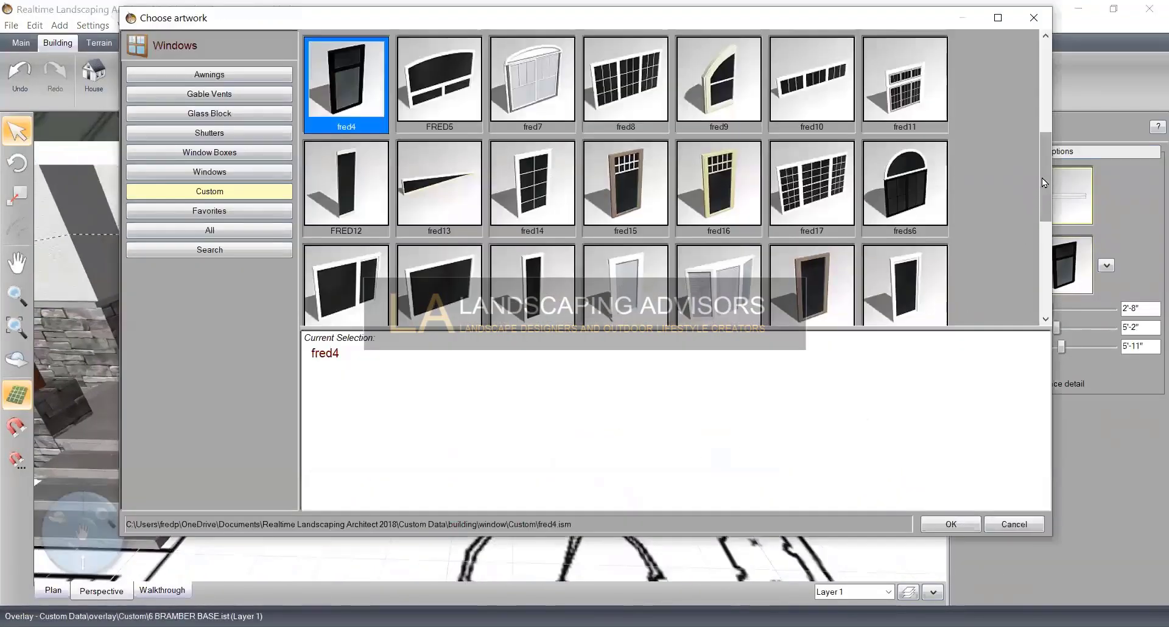
scroll(1040, 157, up, 5)
scroll(1041, 121, up, 2)
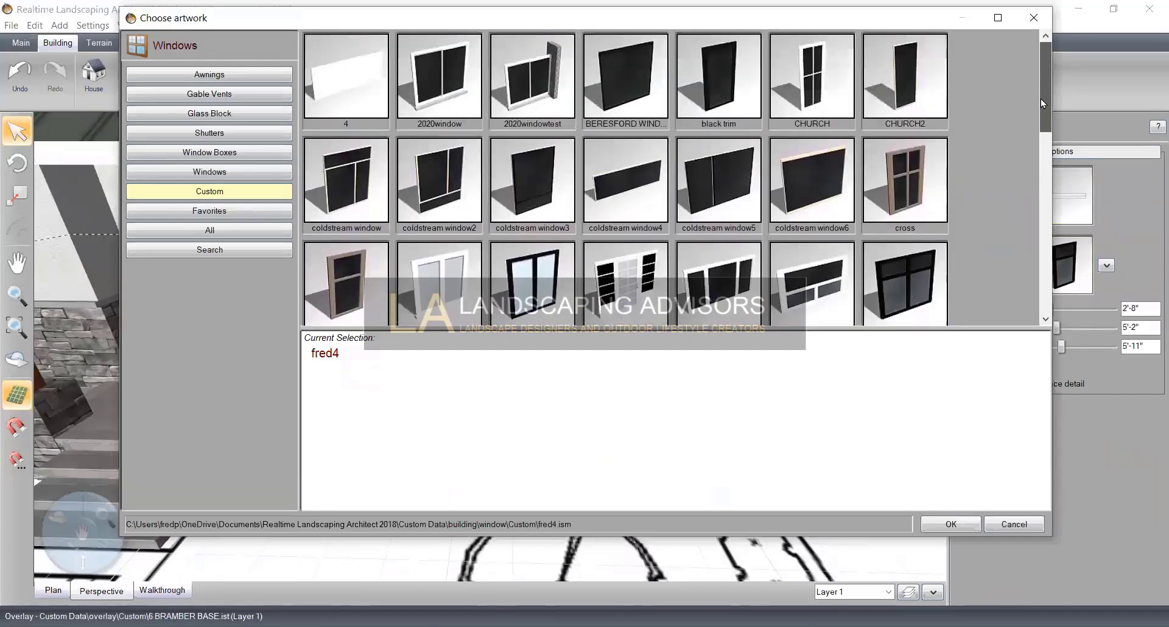
click(427, 176)
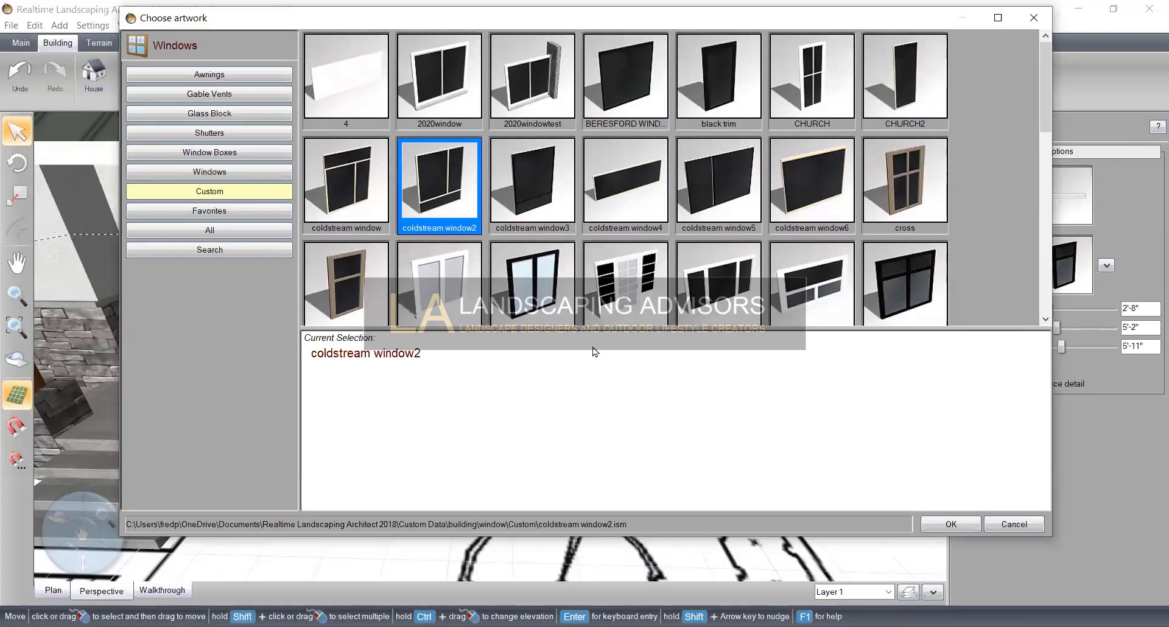
click(949, 524)
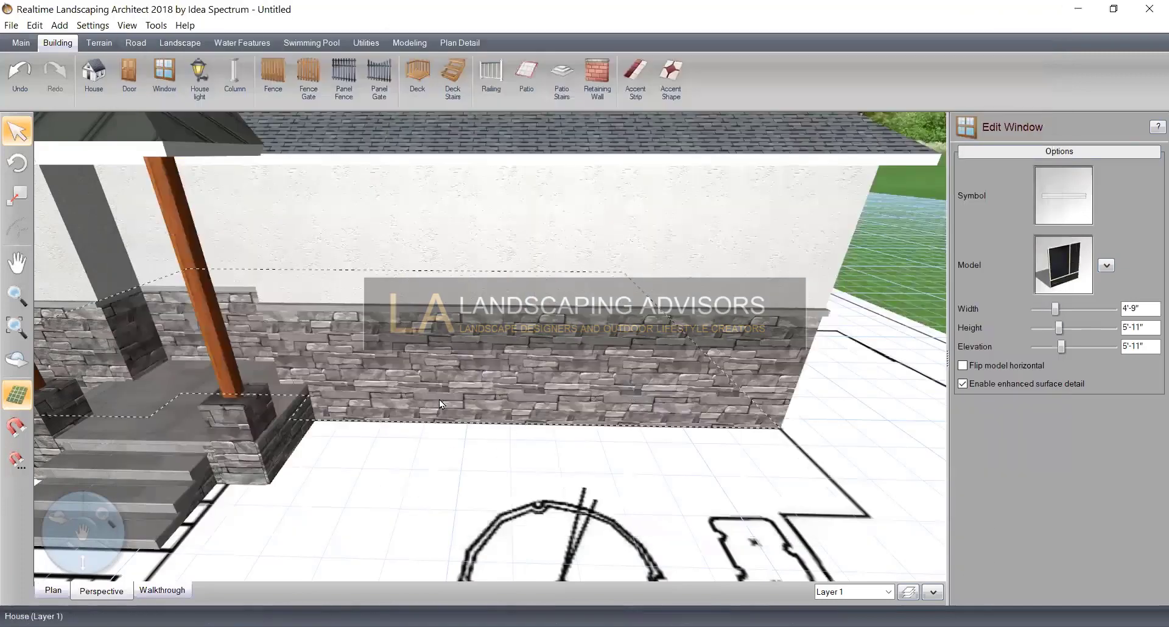
scroll(435, 394, down, 5)
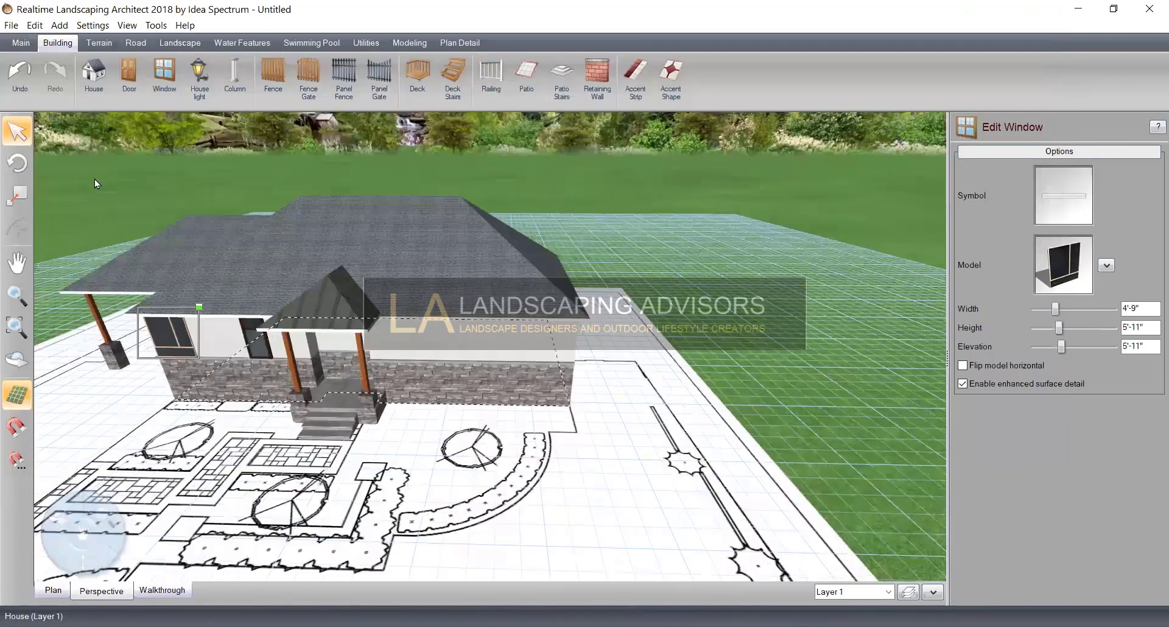
scroll(334, 124, up, 3)
Add a window to the front wall on the other side of the porch and set its model to coldstream window2
click(165, 76)
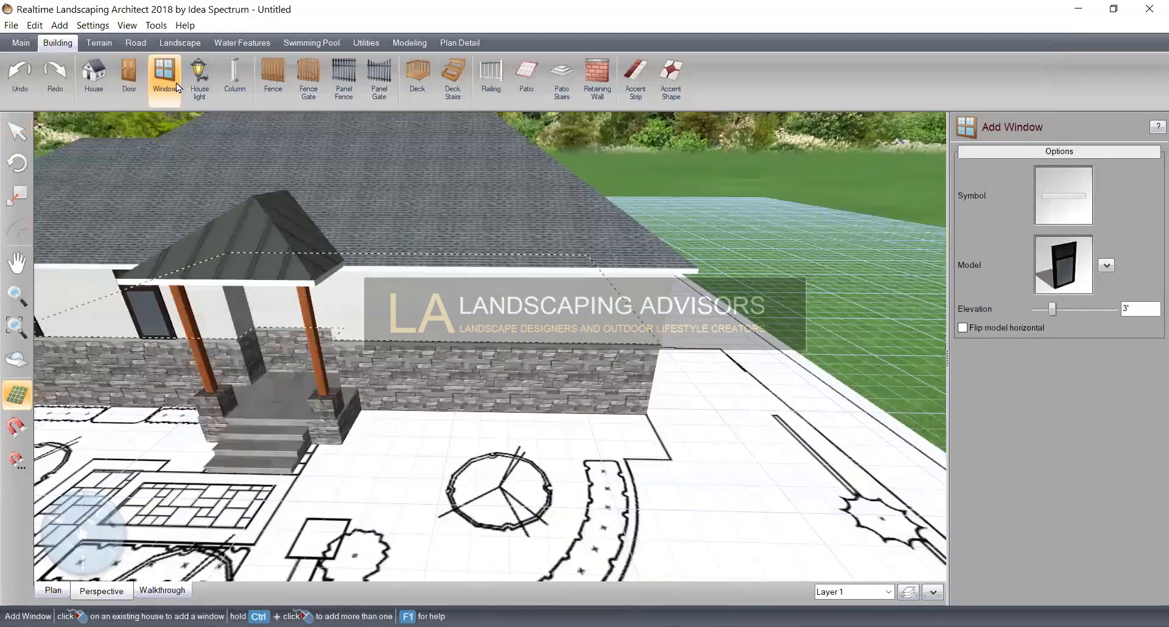
click(407, 337)
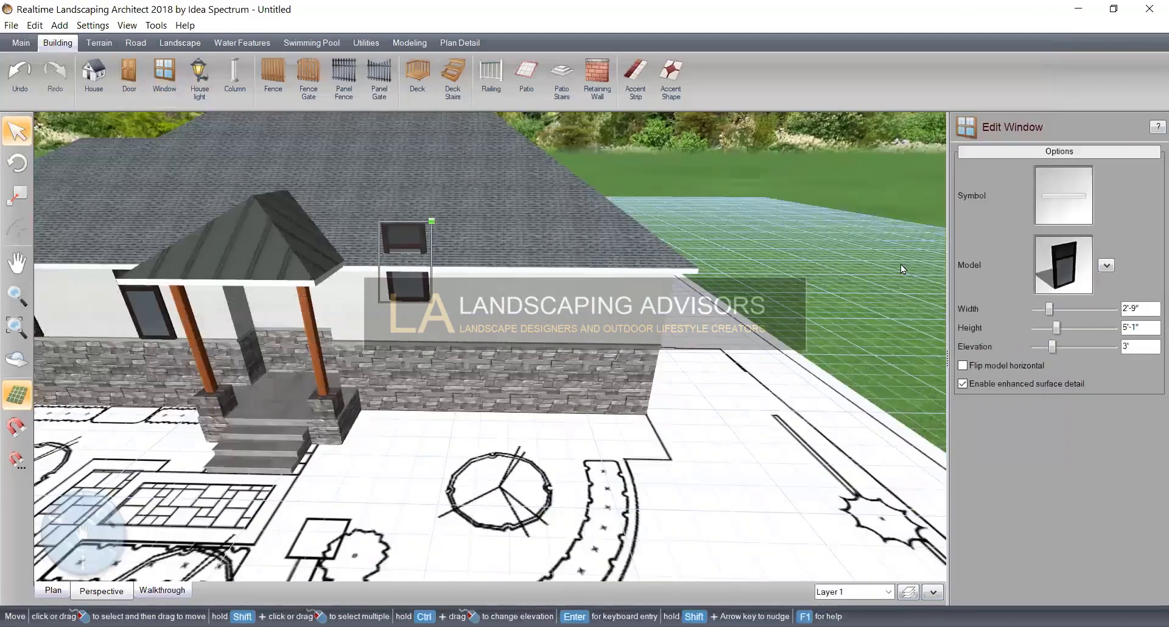
click(1081, 269)
drag(1046, 196, 1047, 104)
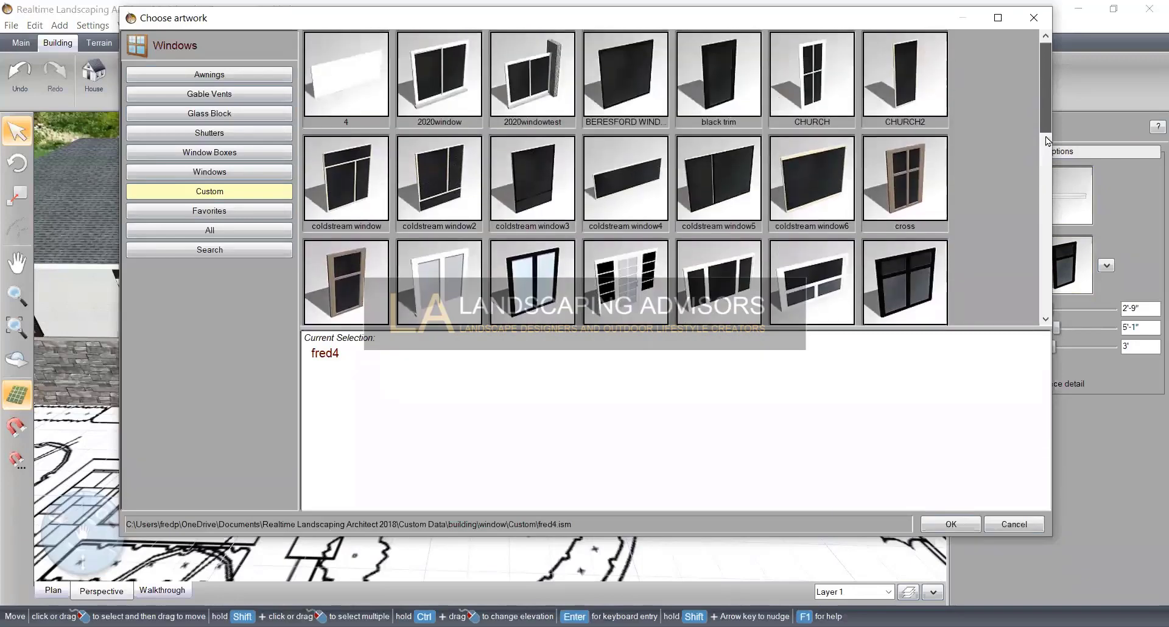
click(435, 187)
click(950, 525)
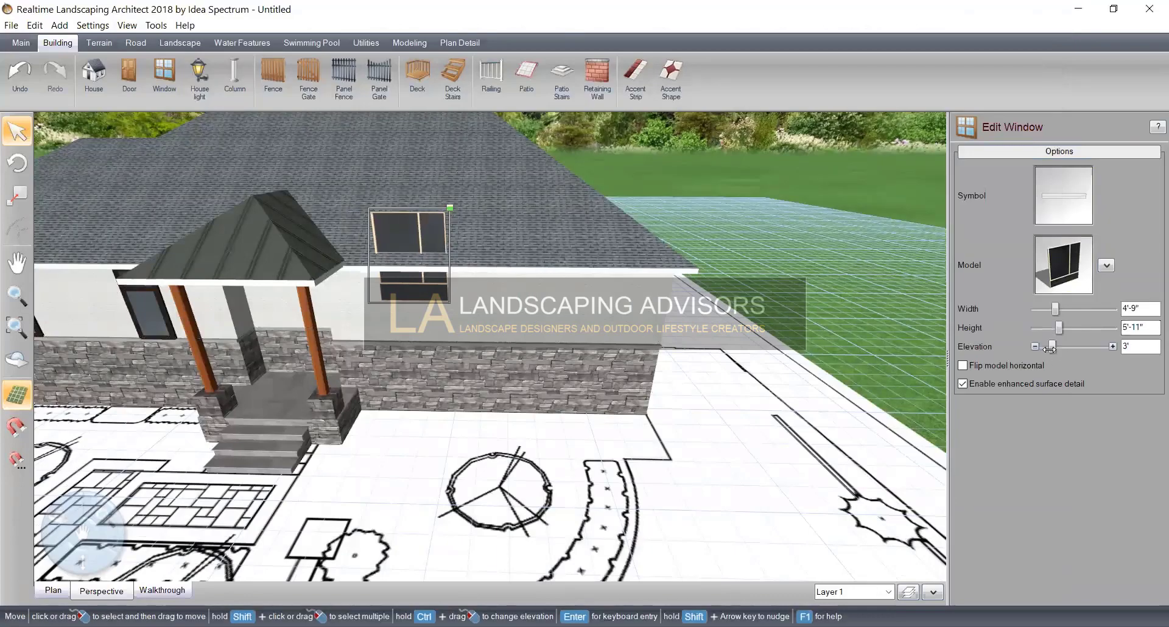
Lower the new window's elevation to -10"
drag(1047, 347, 1042, 347)
middle_drag(708, 416, 733, 399)
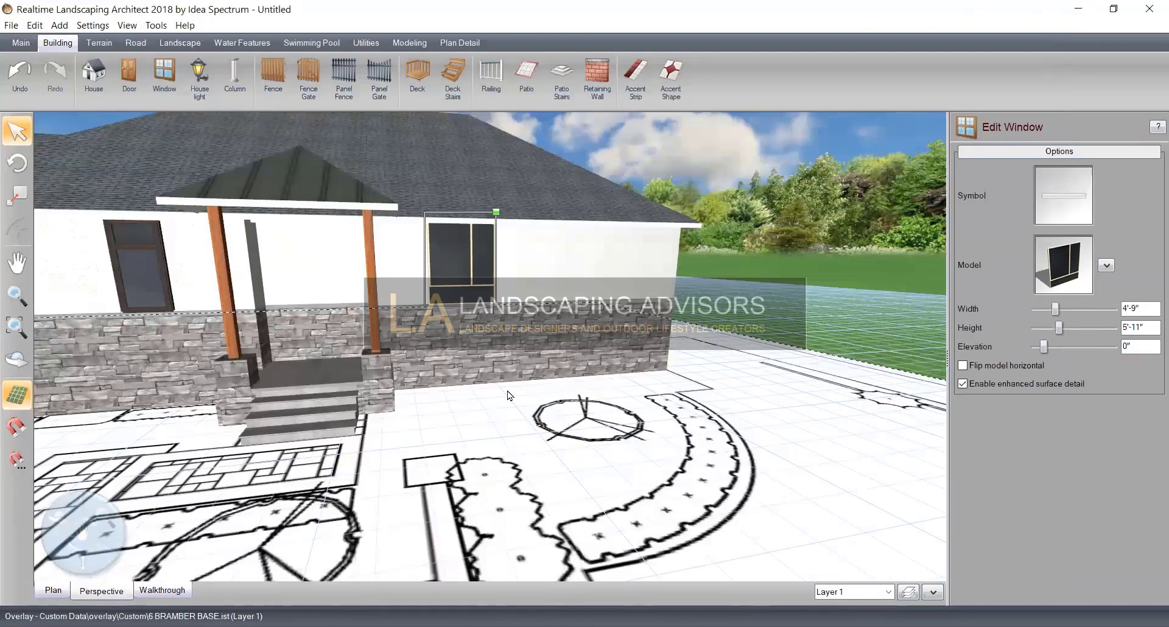
middle_drag(496, 390, 275, 445)
middle_drag(355, 379, 458, 356)
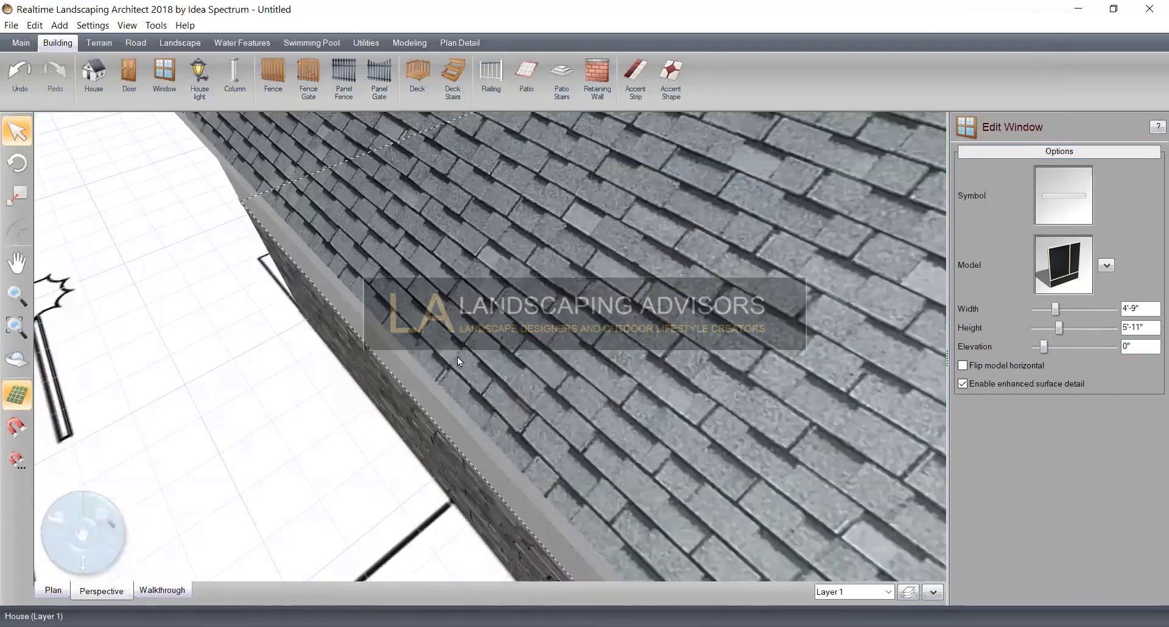
click(1033, 347)
From inside the house, slide the window along the front wall away from the porch and lower its elevation to -6'-3"
scroll(640, 361, up, 3)
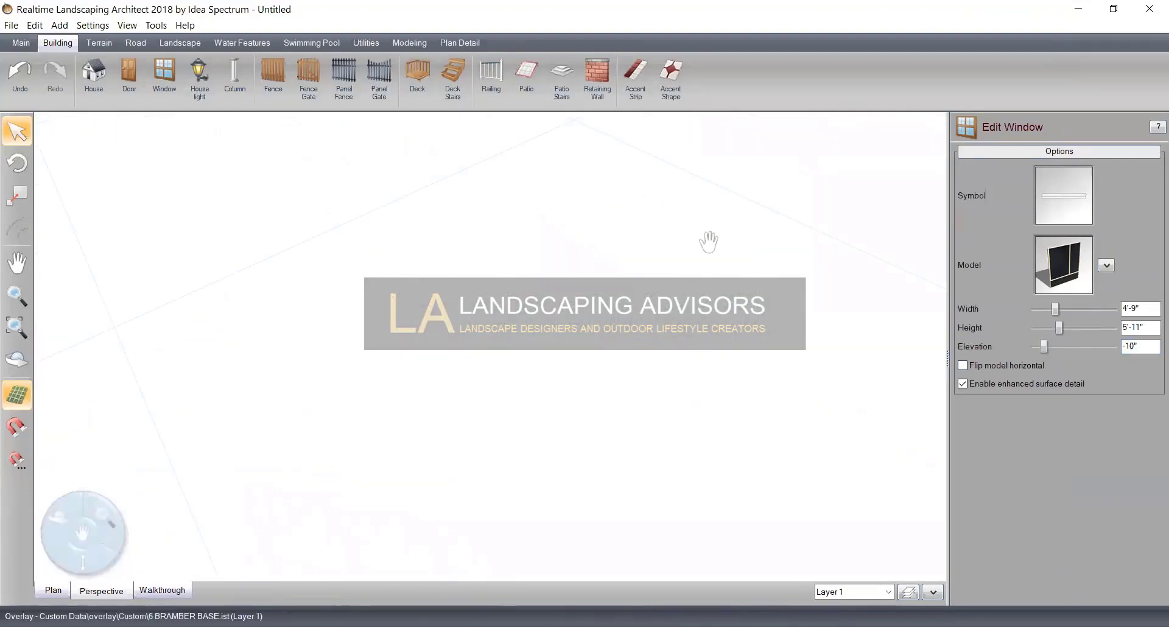
middle_drag(747, 109, 548, 439)
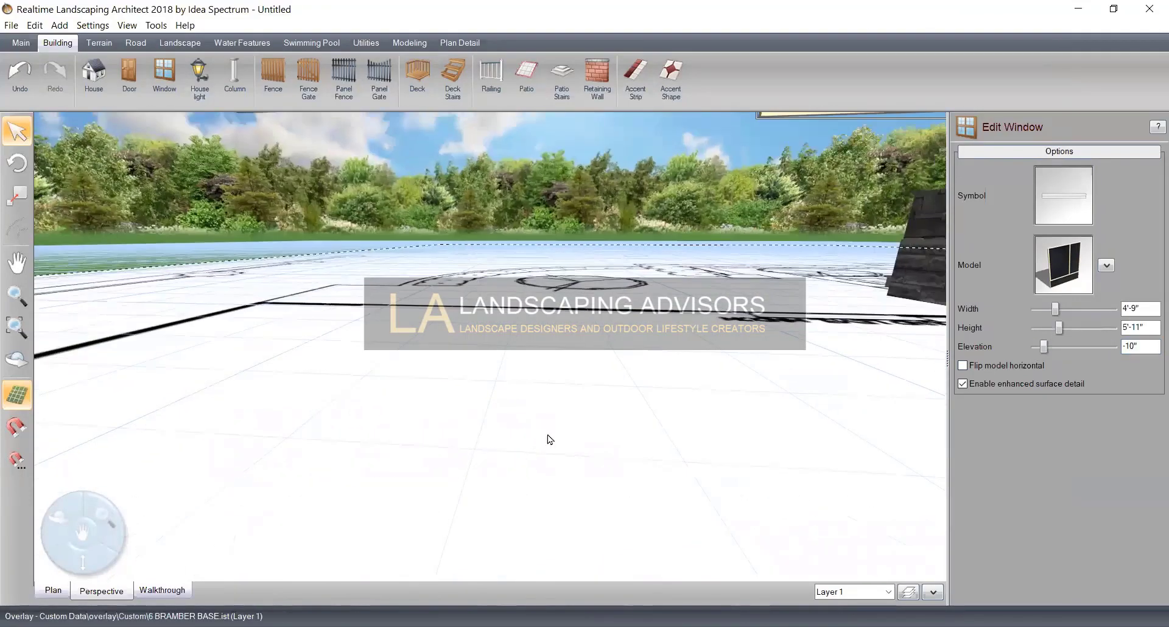
middle_drag(451, 521, 396, 207)
scroll(527, 414, up, 5)
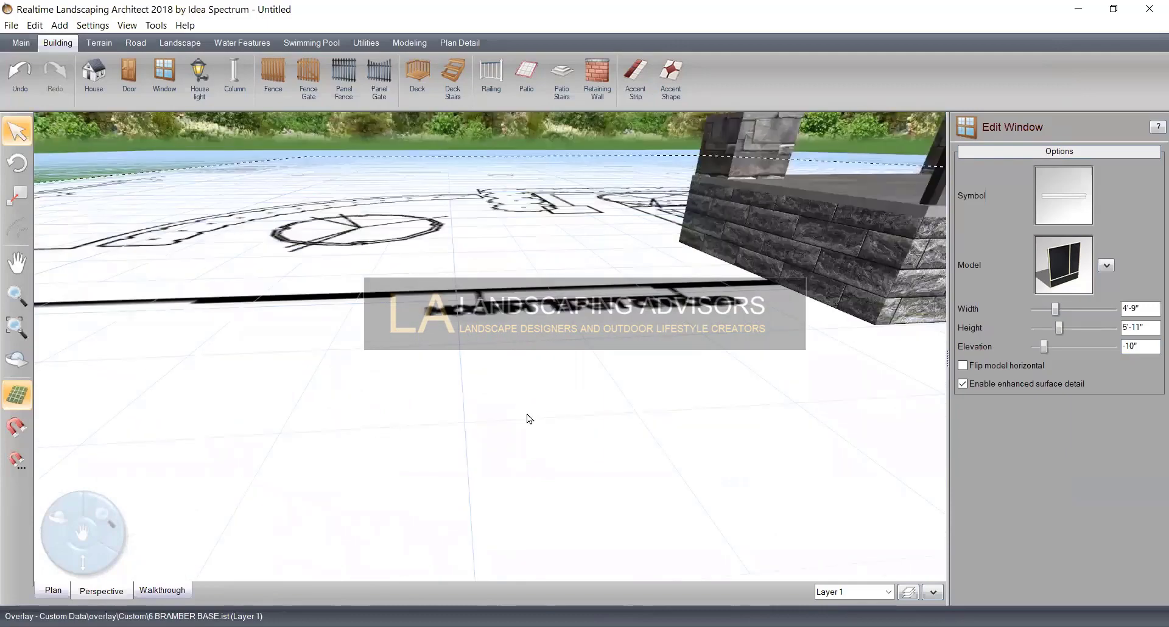
scroll(524, 404, down, 5)
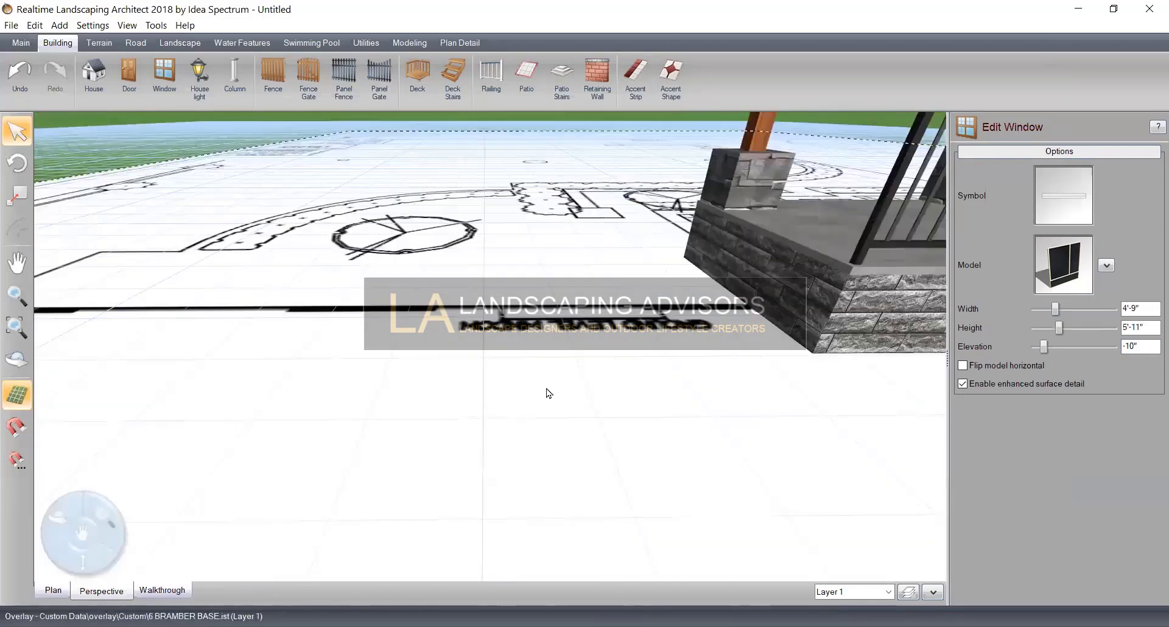
middle_drag(548, 391, 541, 360)
drag(584, 117, 545, 127)
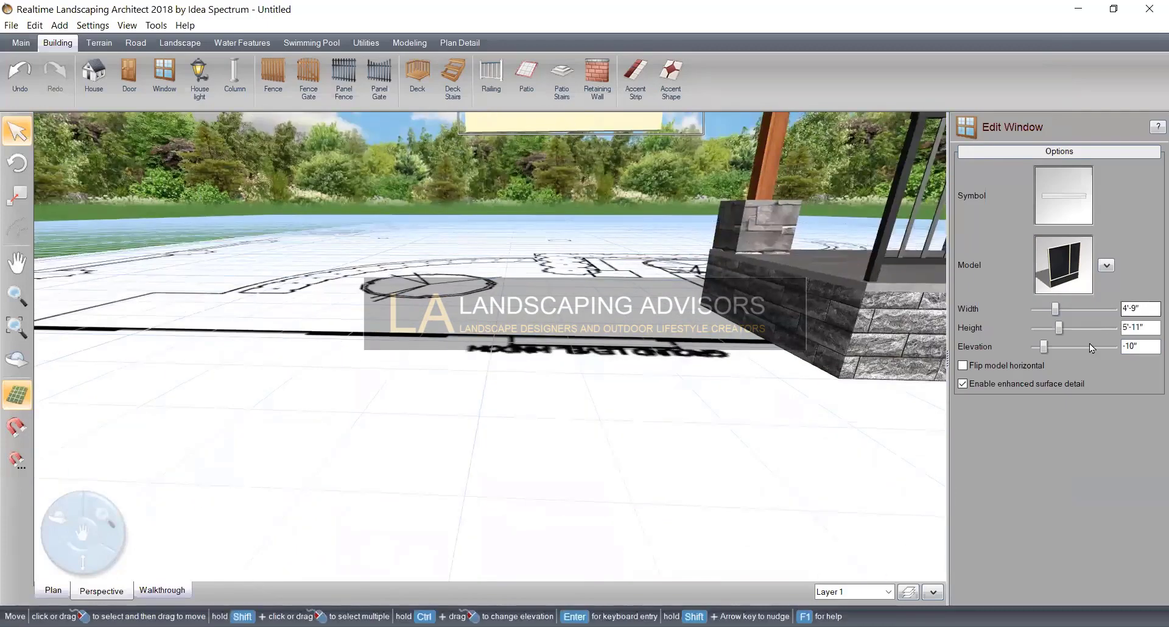
click(1035, 347)
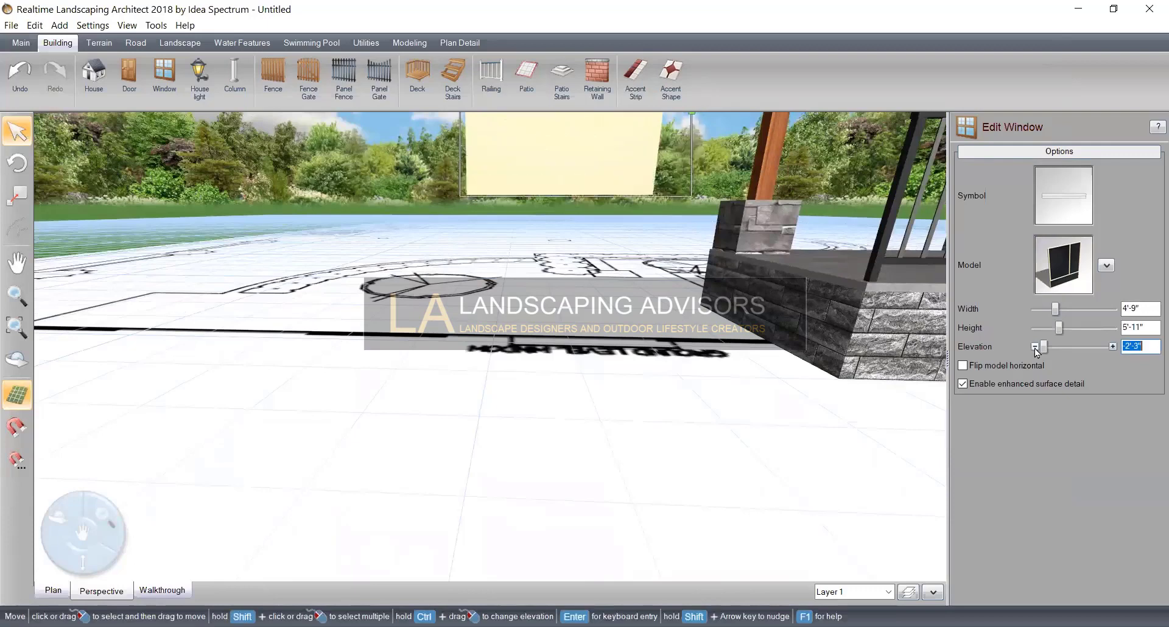
click(1035, 350)
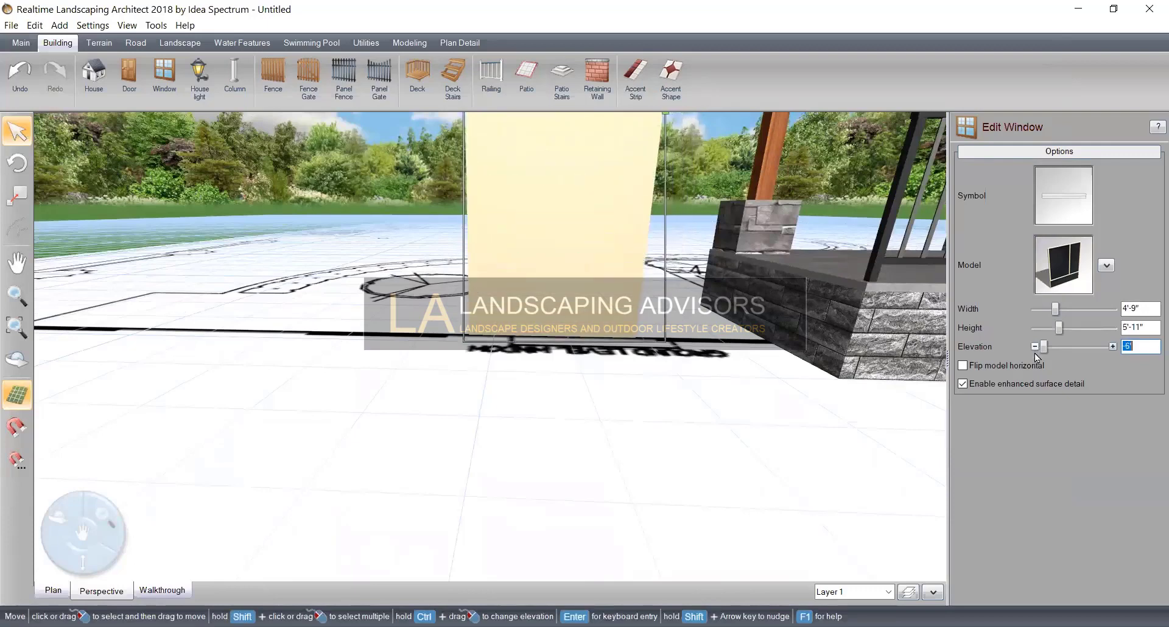
Widen the window to 5'-10" against its opening on the base plan
middle_drag(661, 386, 661, 437)
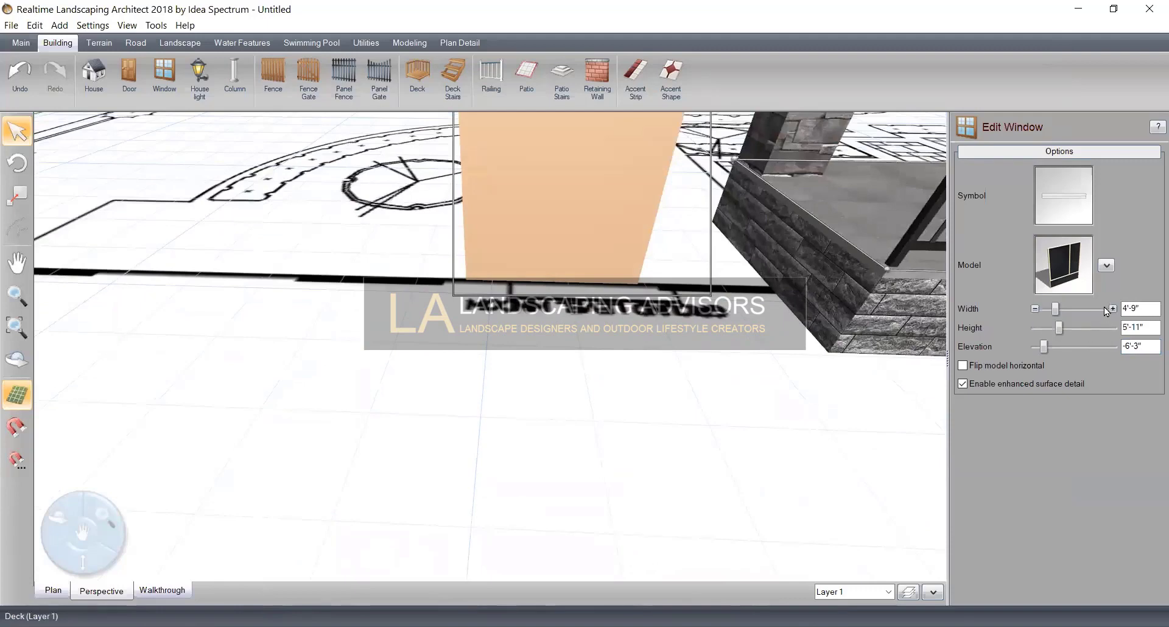
click(1113, 309)
click(1114, 309)
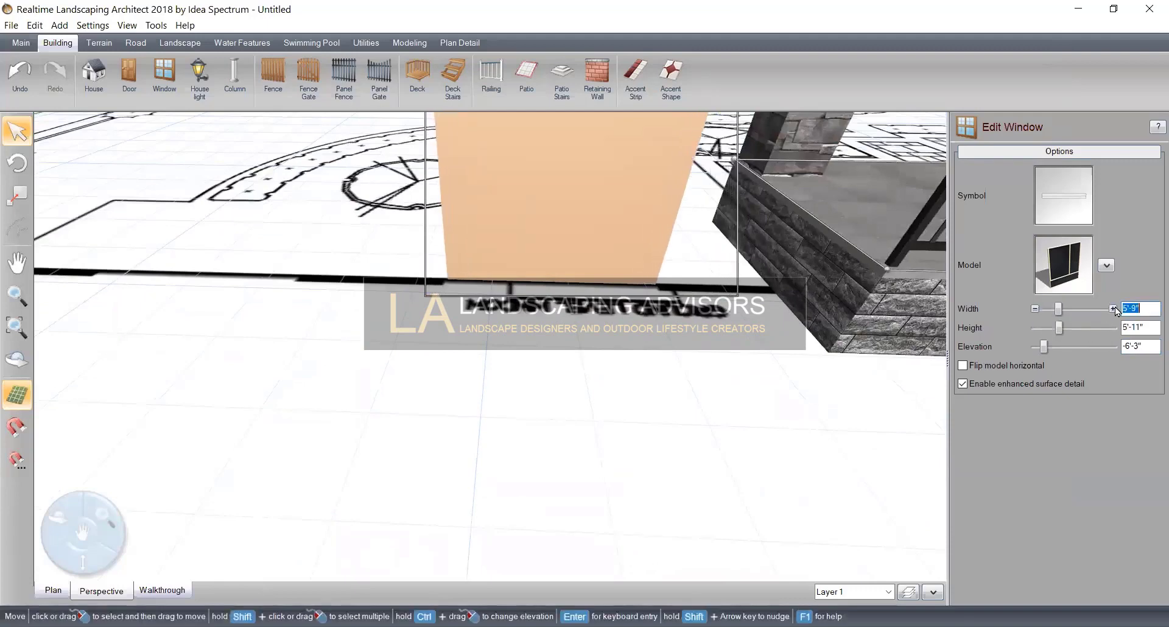
click(1114, 309)
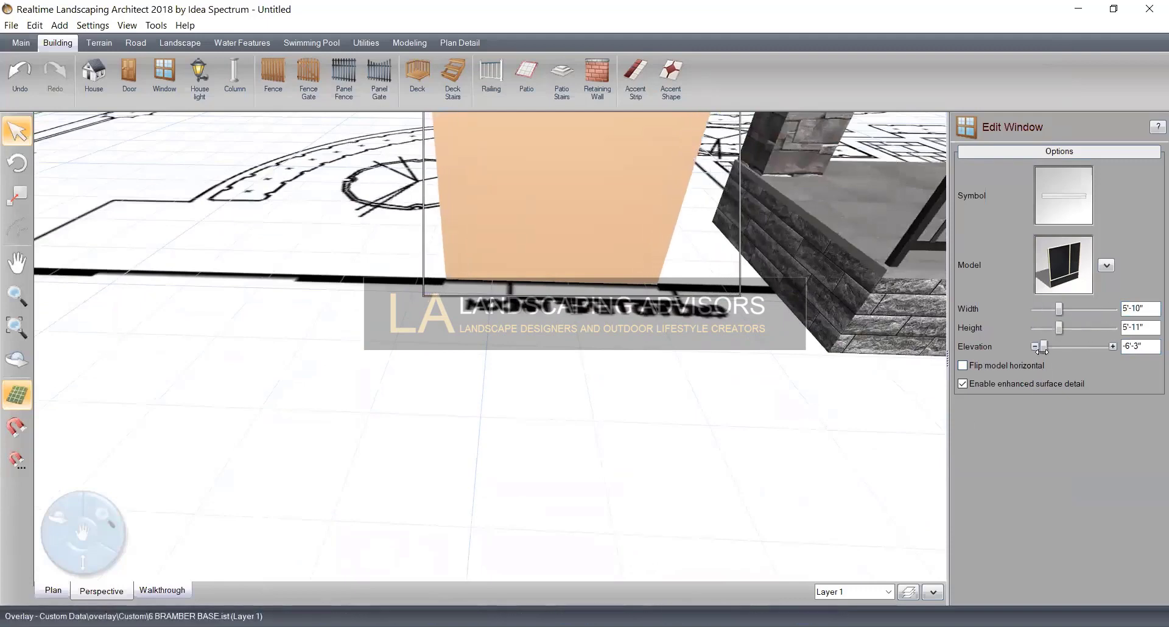
Duplicate the window beside the porch and slide the copy along the front wall to the opening nearer the house corner
middle_drag(598, 347, 603, 334)
middle_drag(877, 364, 40, 373)
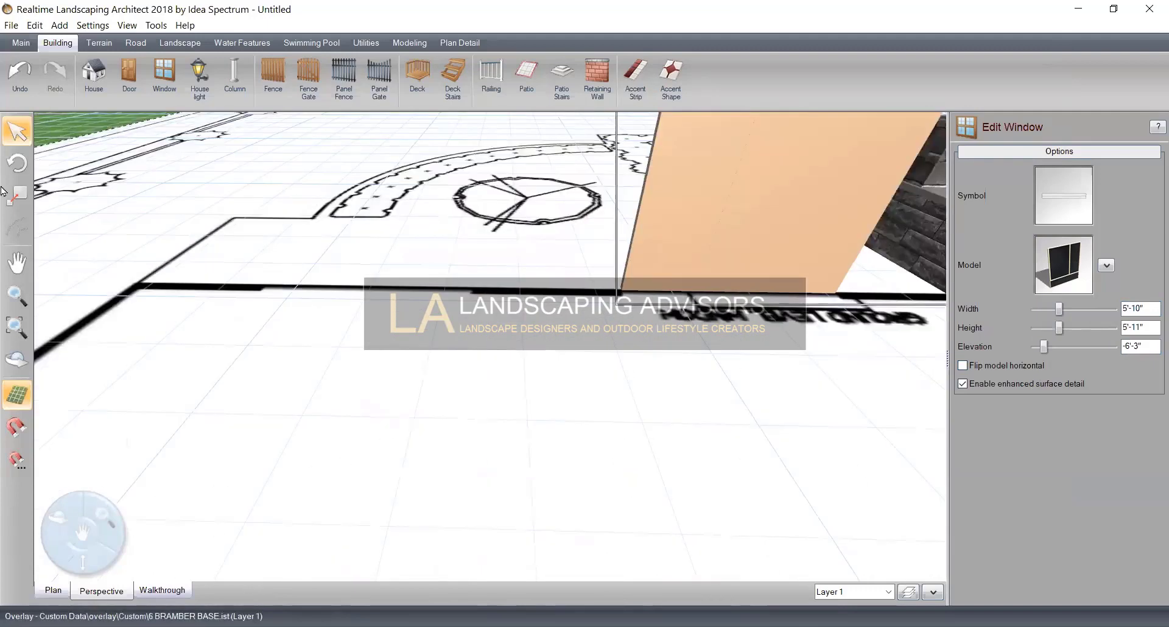
right_click(690, 175)
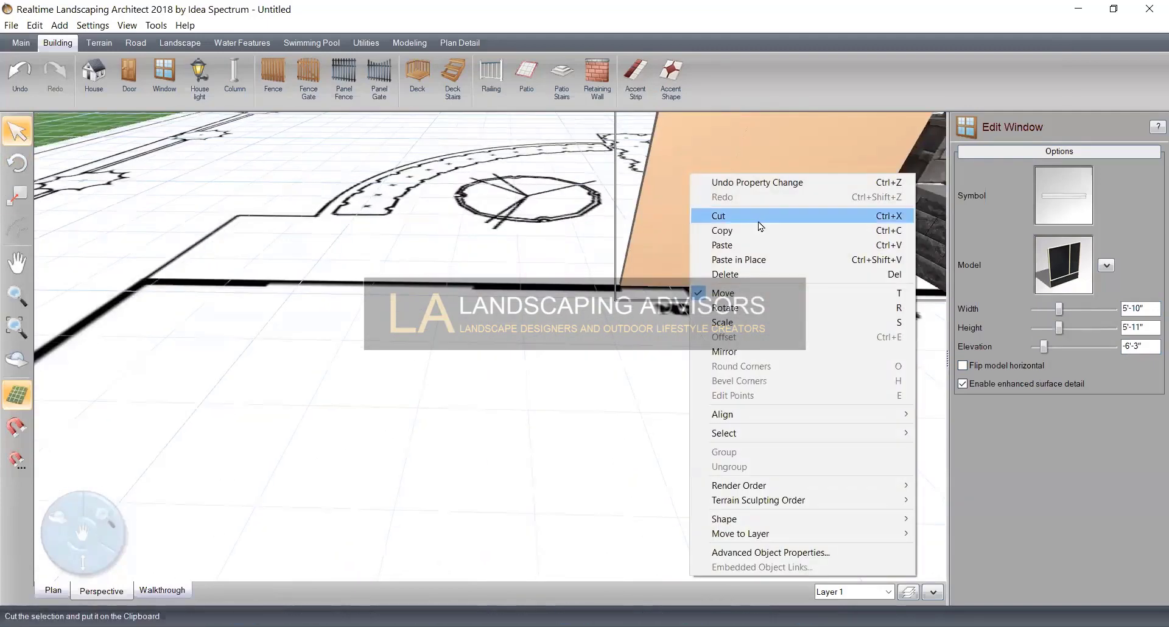
click(753, 230)
right_click(743, 222)
click(794, 312)
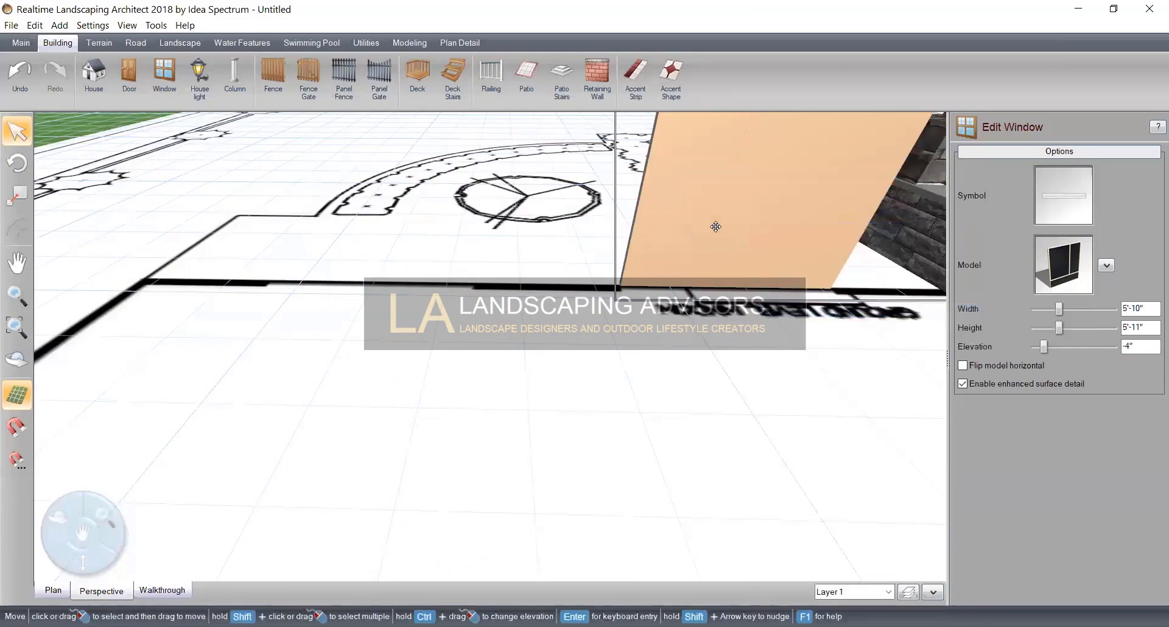
drag(673, 231, 290, 258)
From outside the house, raise the copied window near the corner above the stone base onto the white upper wall
right_drag(262, 442, 635, 350)
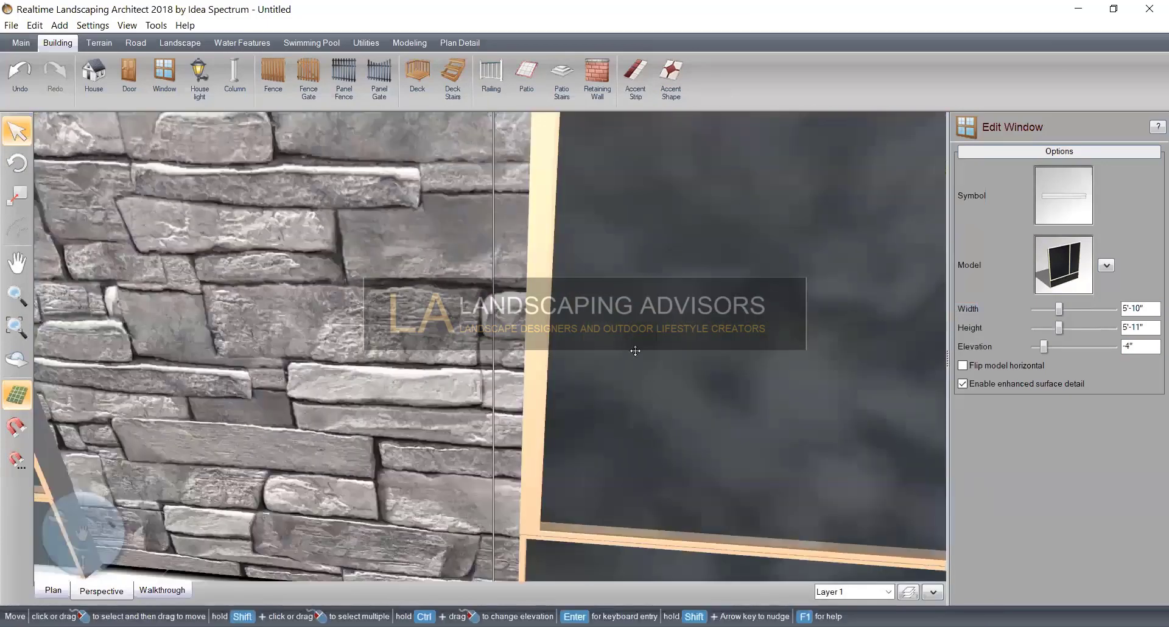
scroll(634, 350, down, 5)
middle_drag(634, 350, 572, 125)
middle_drag(457, 539, 481, 504)
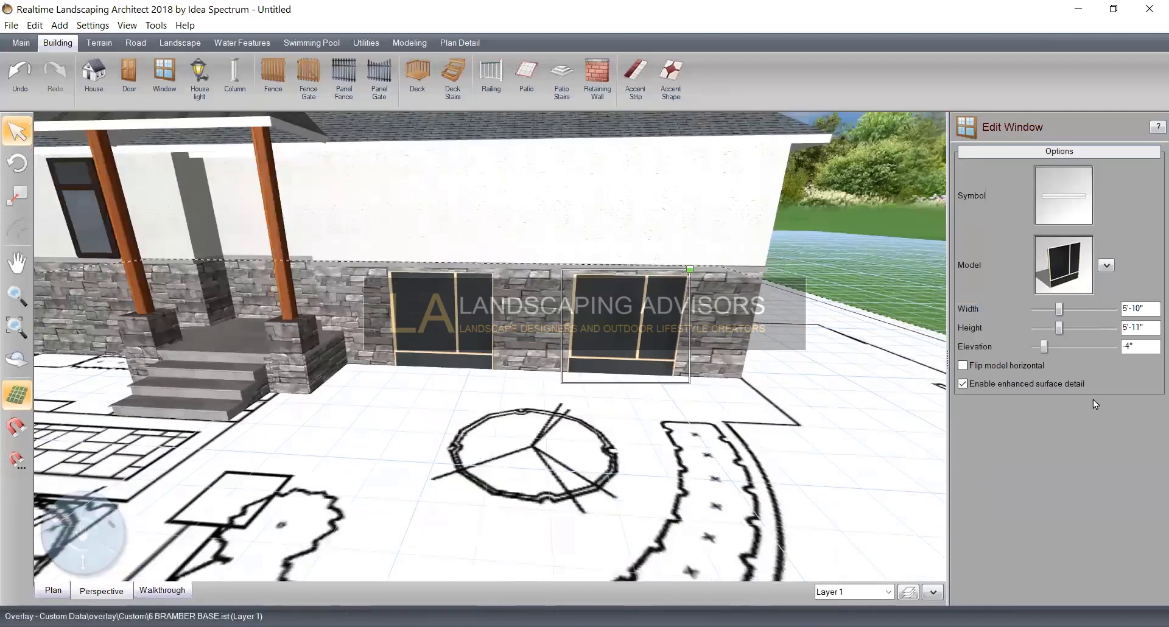
drag(1112, 345, 1113, 346)
Set the elevation of the original window nearest the porch to 0"
click(451, 351)
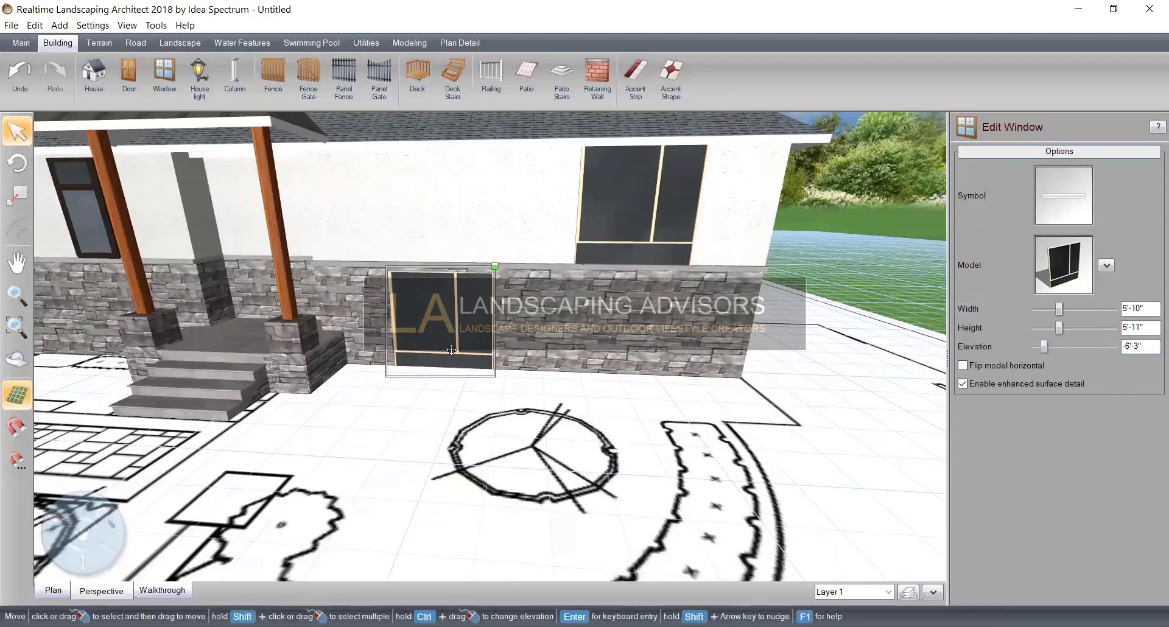
click(1108, 346)
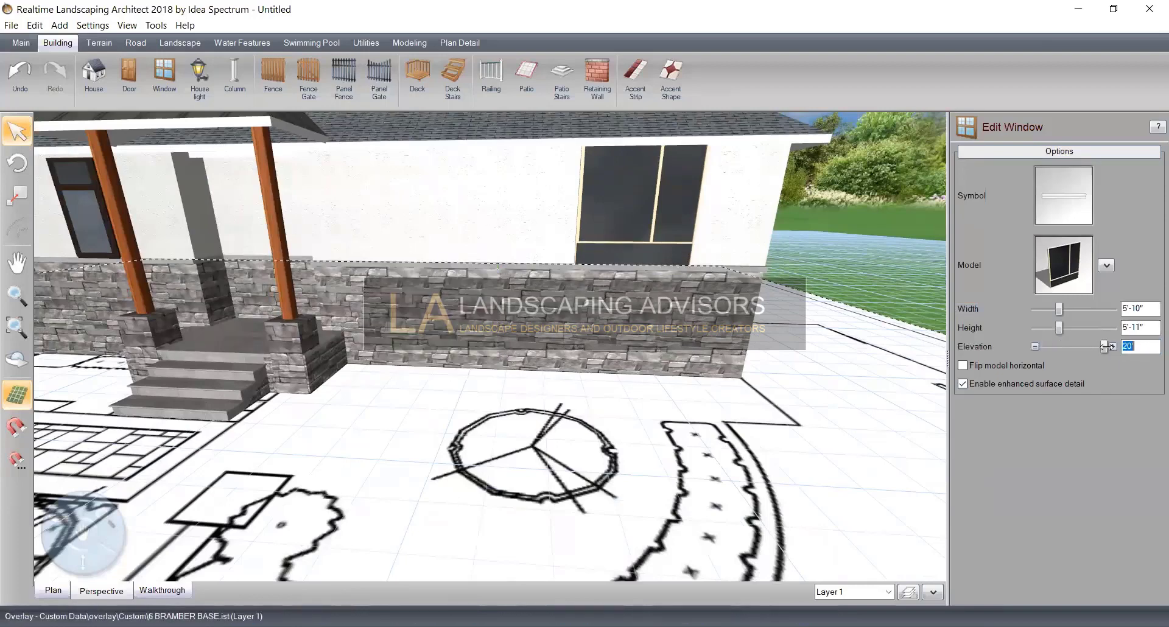
drag(1104, 346, 1041, 347)
middle_drag(718, 407, 746, 399)
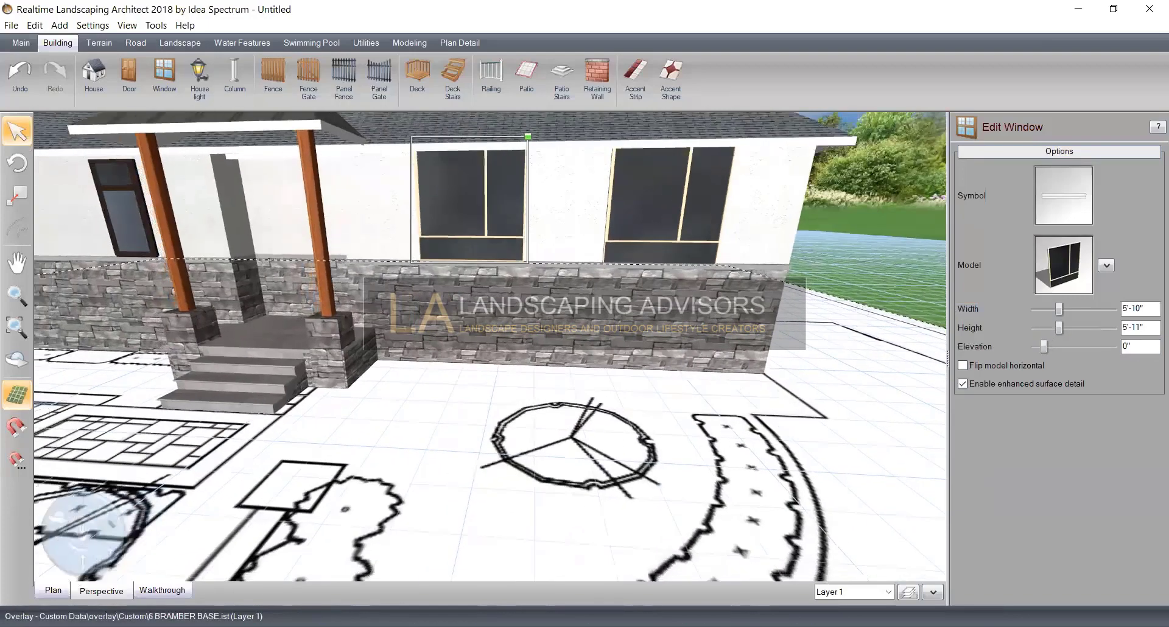
Add a window with the custom 2020window model to the front wall's stone base beside the porch
scroll(746, 399, down, 3)
scroll(301, 372, down, 3)
middle_drag(377, 337, 47, 166)
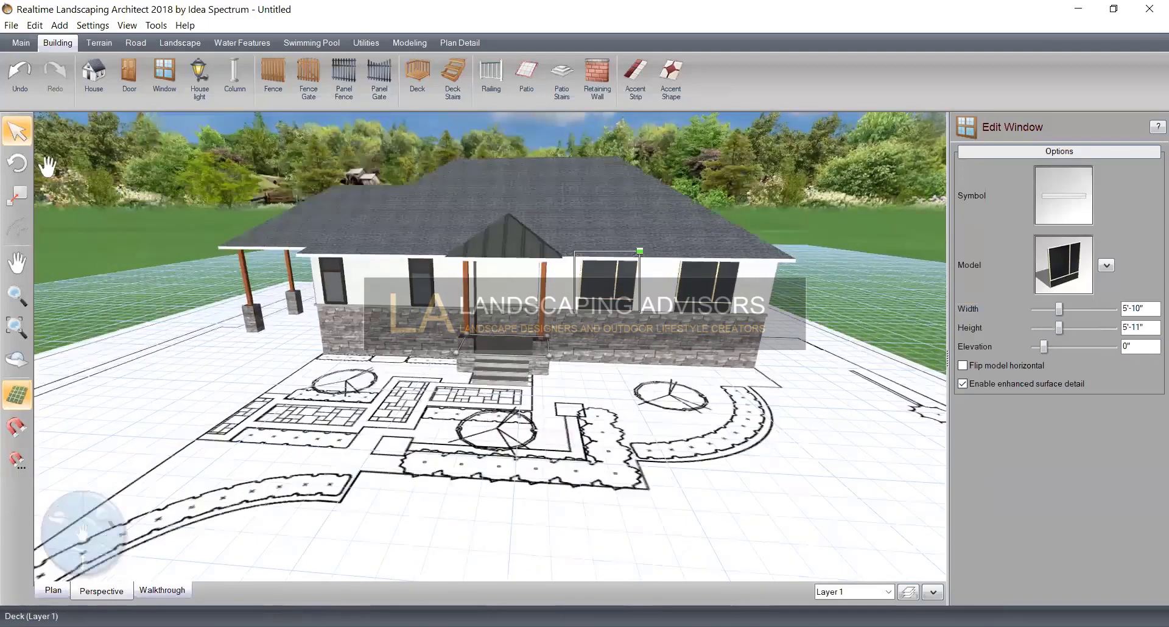
scroll(347, 532, up, 2)
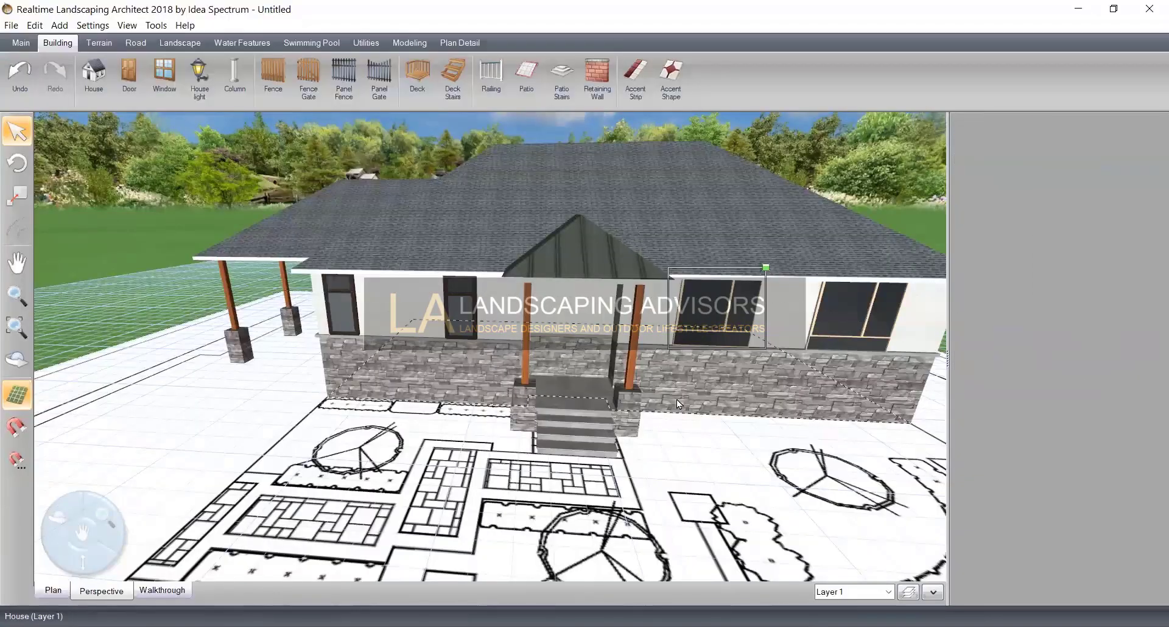
click(677, 399)
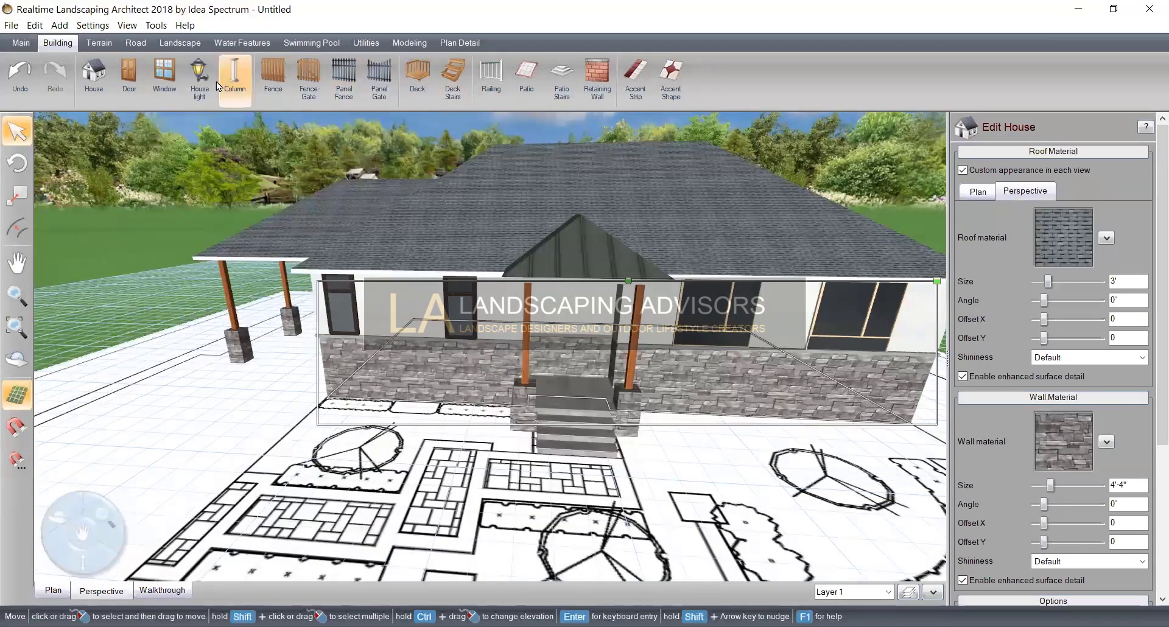
click(165, 77)
click(1068, 274)
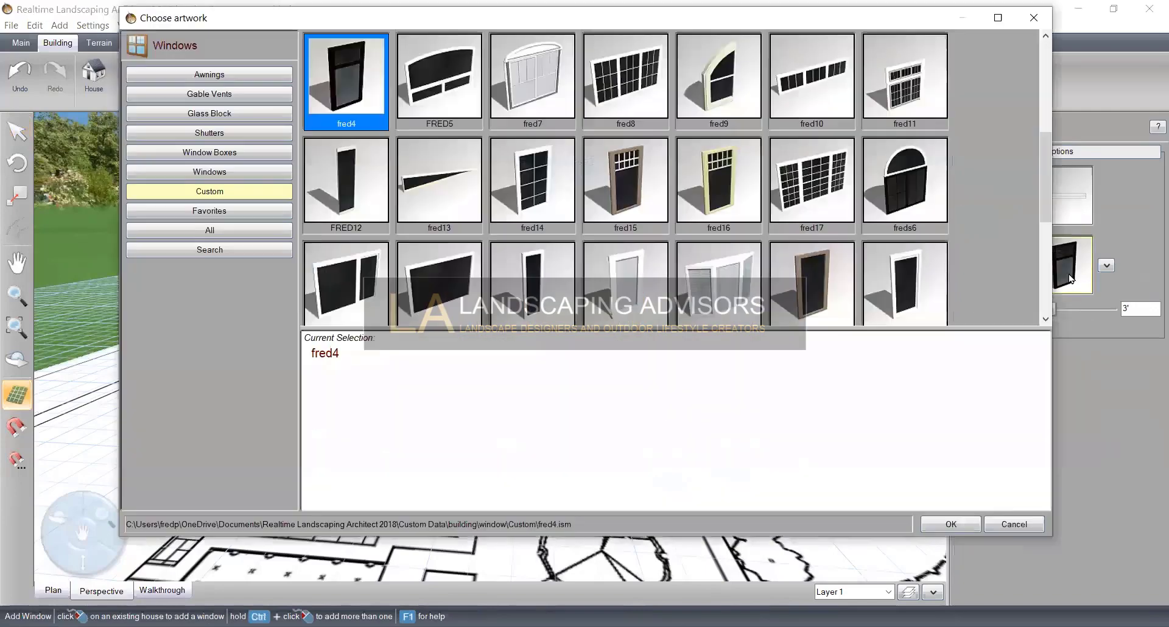
drag(1040, 185, 1035, 91)
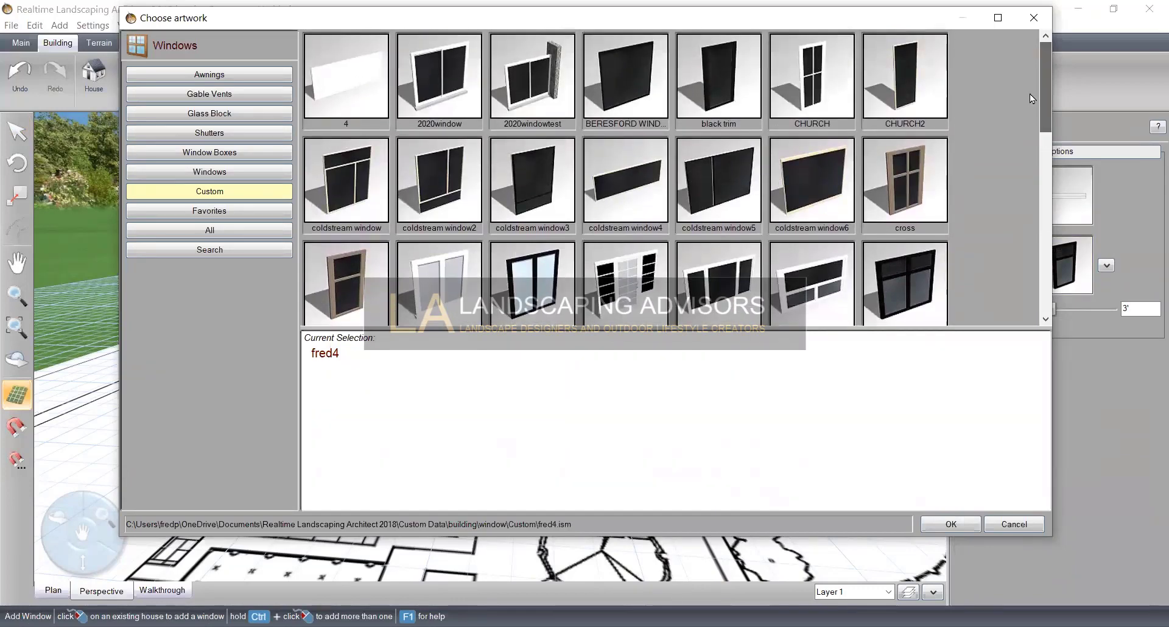
click(442, 100)
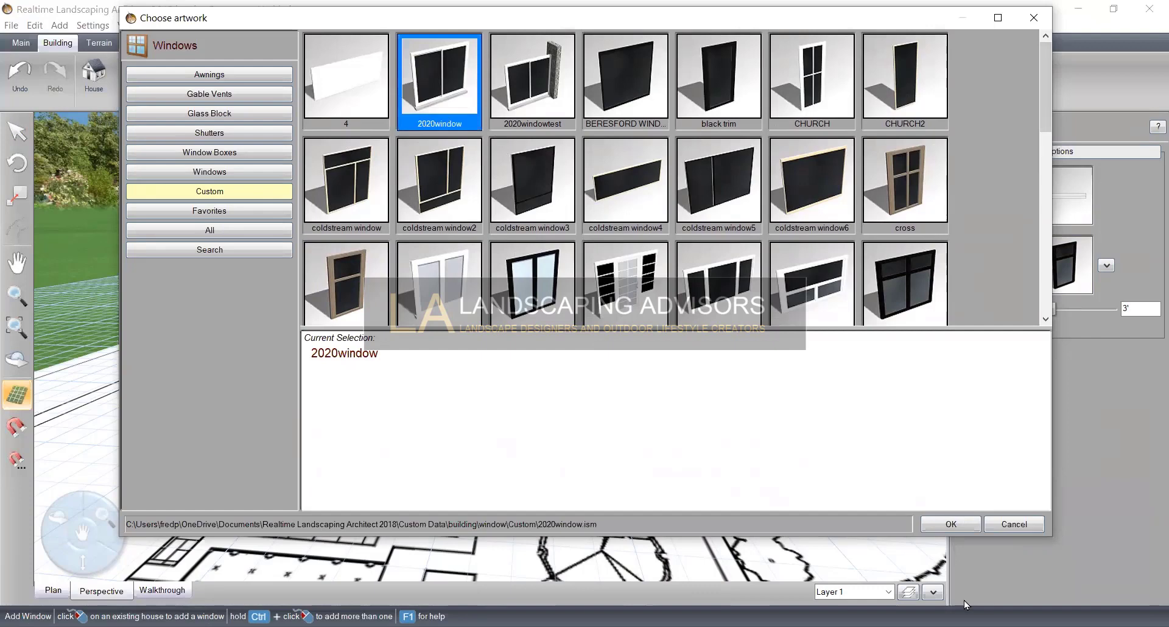
click(950, 524)
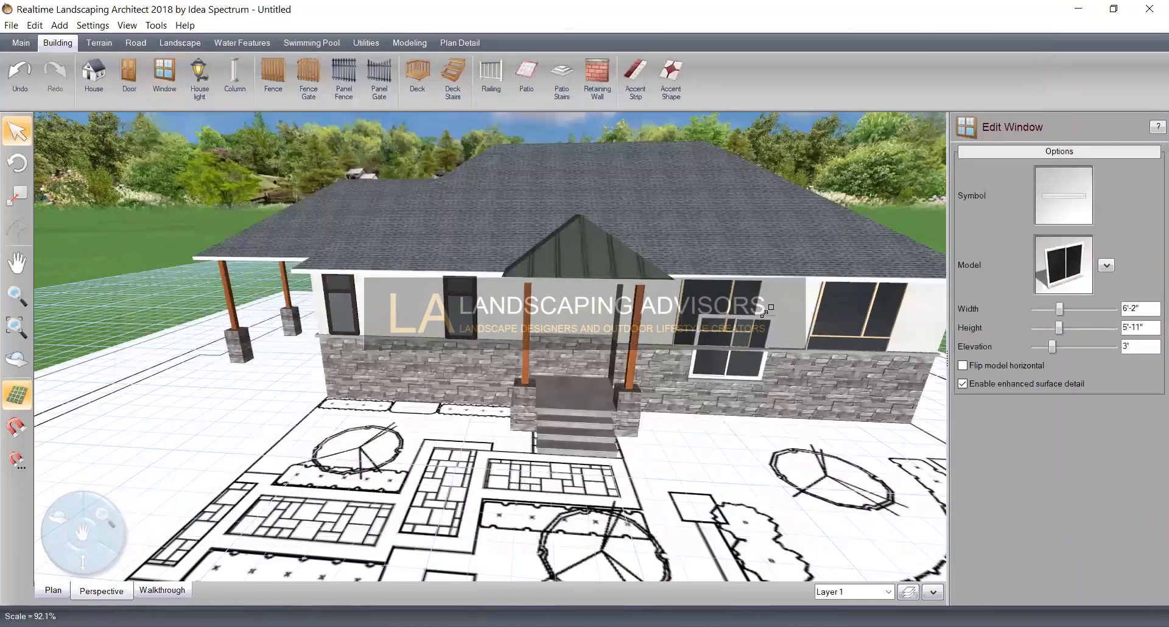
Scale the new window down to 3'-9" wide by 3'-7" high and lower its elevation to 4"
drag(764, 311, 759, 336)
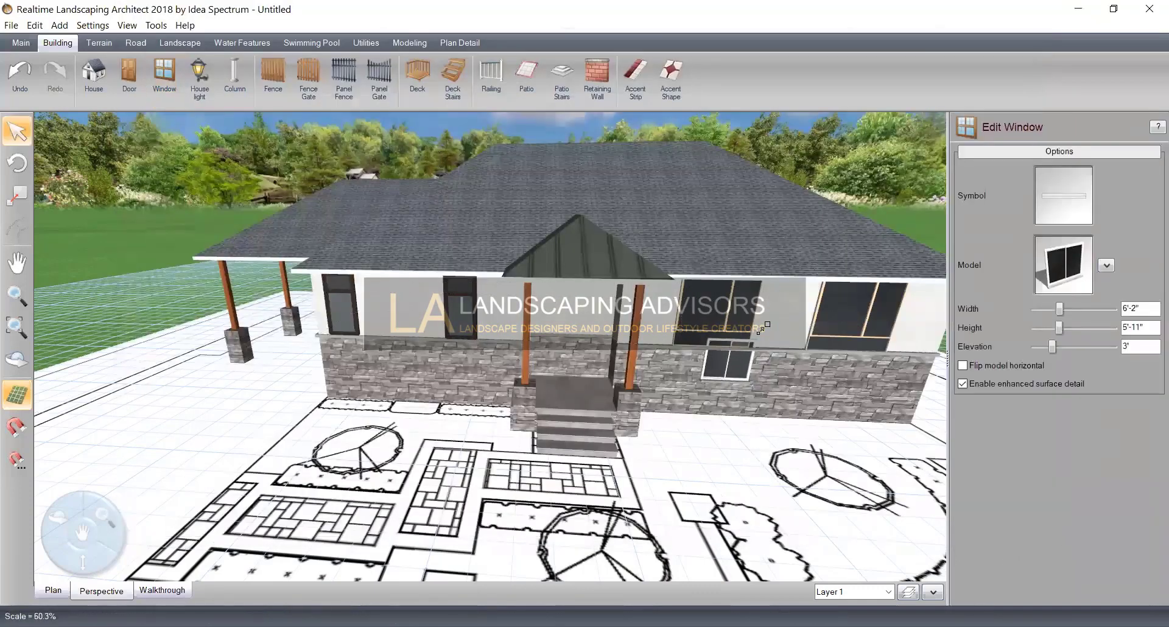
click(1034, 346)
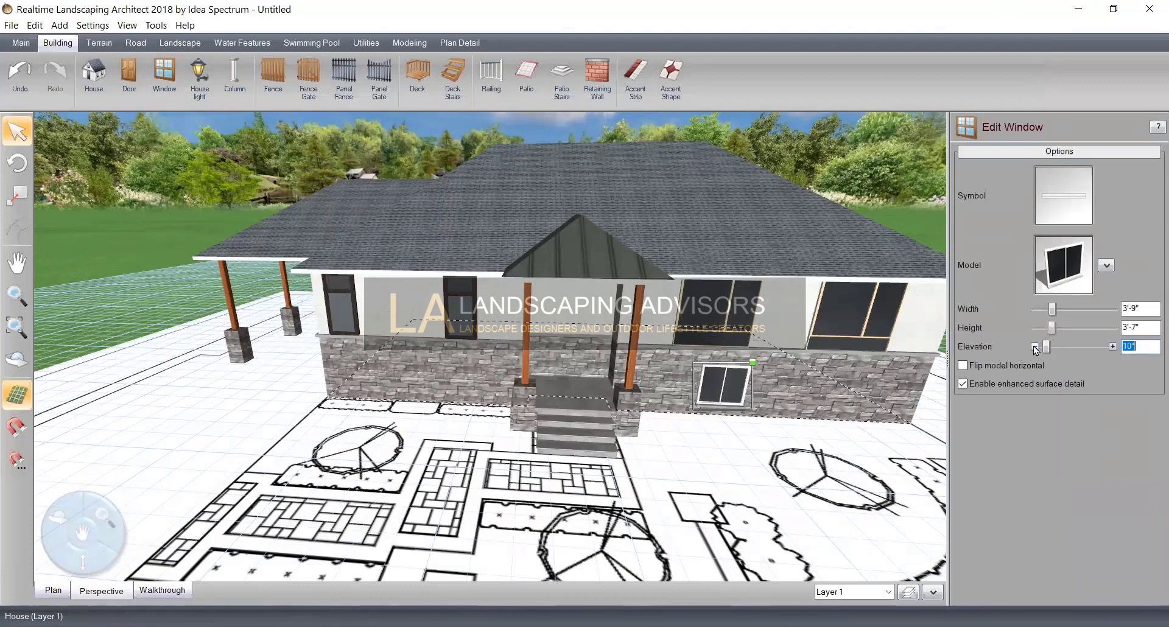
click(1035, 346)
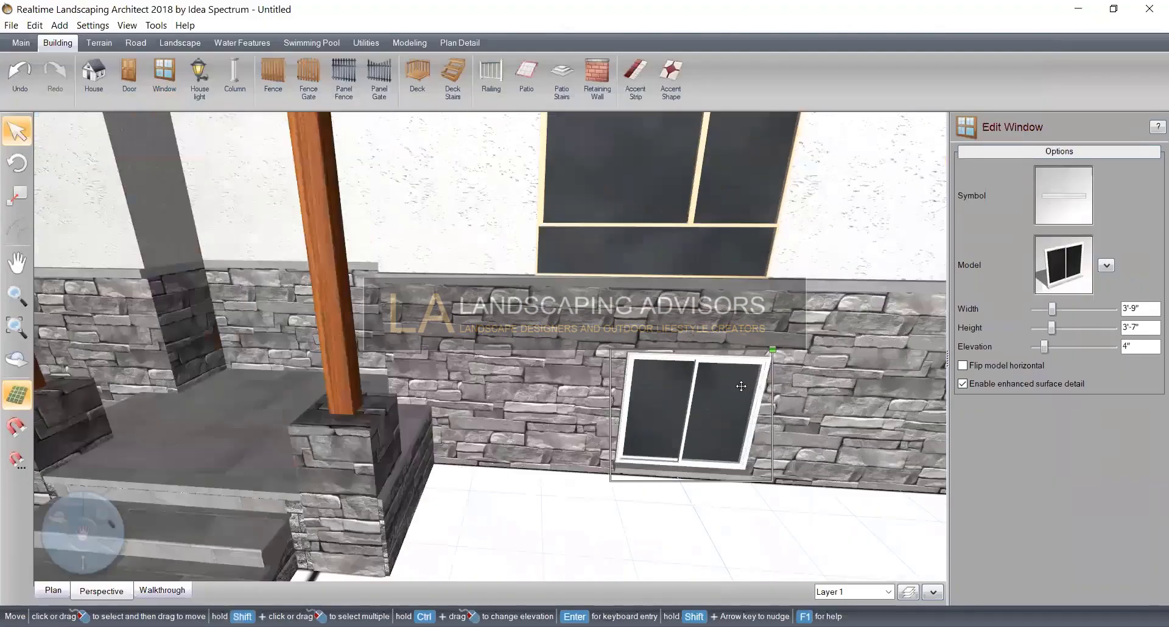
Slide the small ground-level window along the stone wall toward the porch
scroll(709, 406, up, 2)
drag(709, 406, 584, 413)
scroll(765, 406, down, 3)
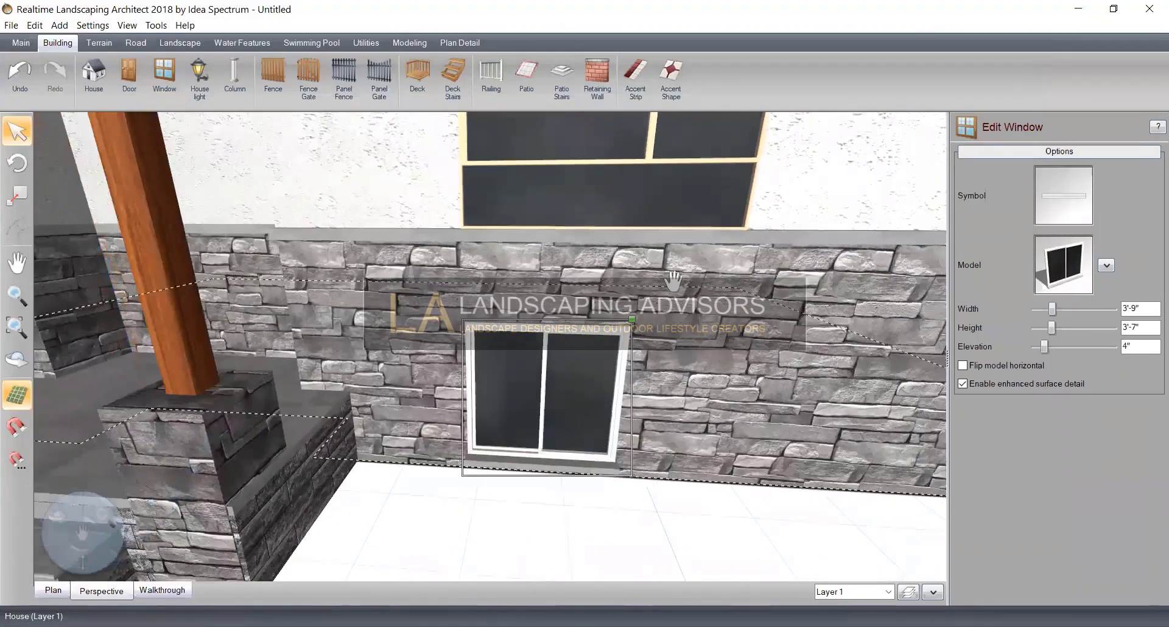
From inside the house, align the small window with the ground level window opening marked on the base plan
scroll(612, 406, up, 5)
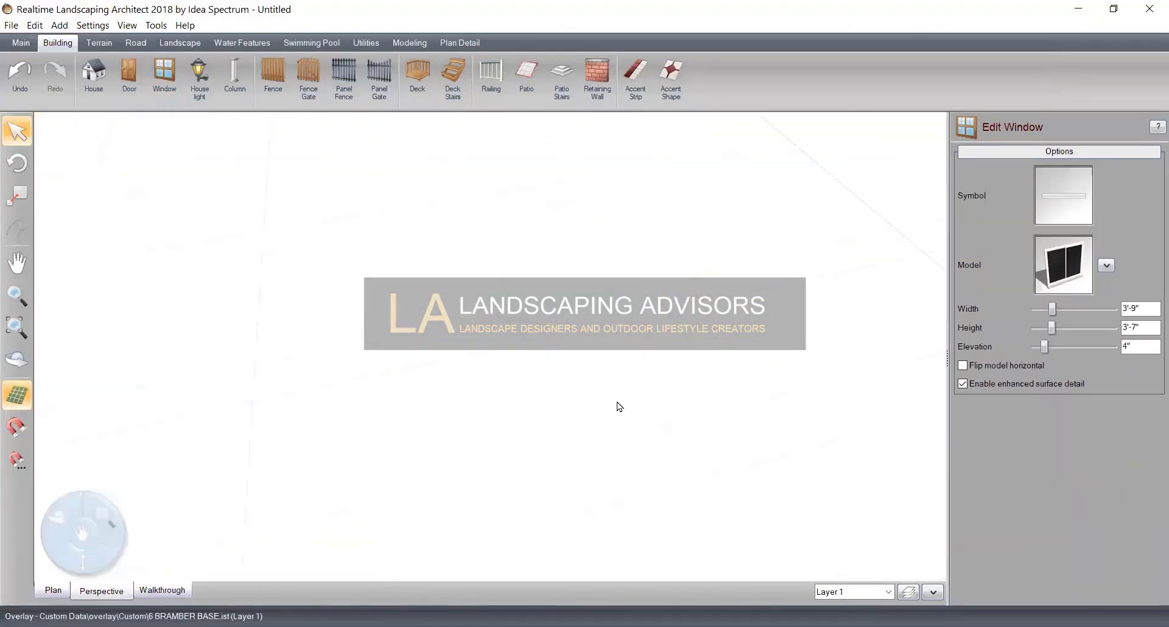
scroll(587, 408, down, 5)
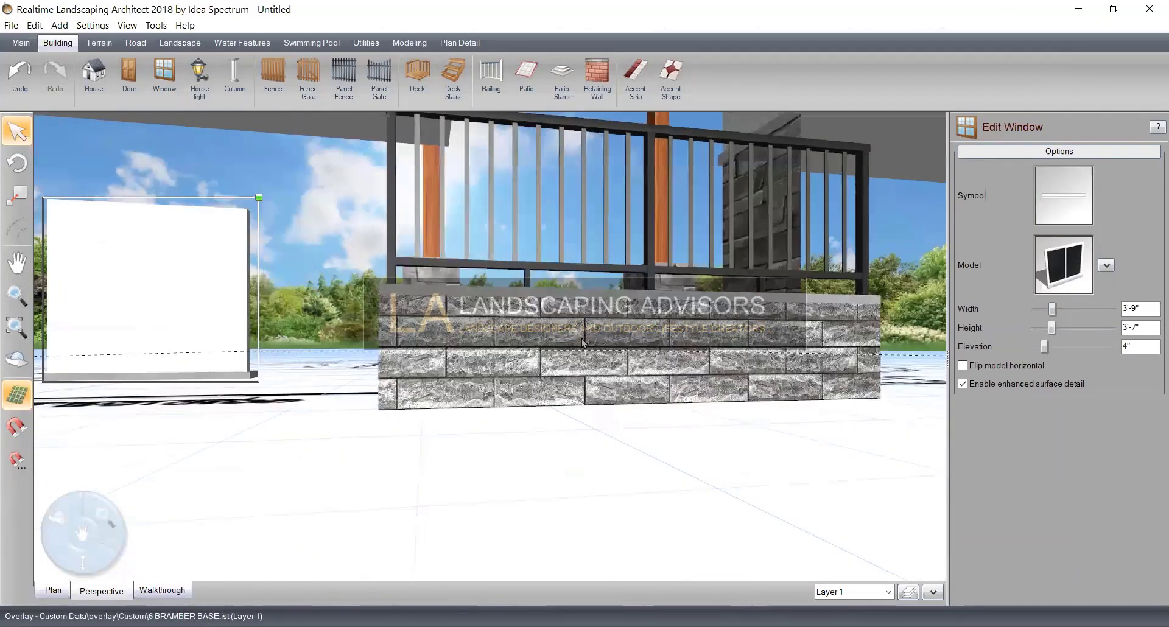
middle_drag(579, 419, 552, 479)
middle_drag(614, 425, 902, 475)
middle_drag(91, 230, 125, 237)
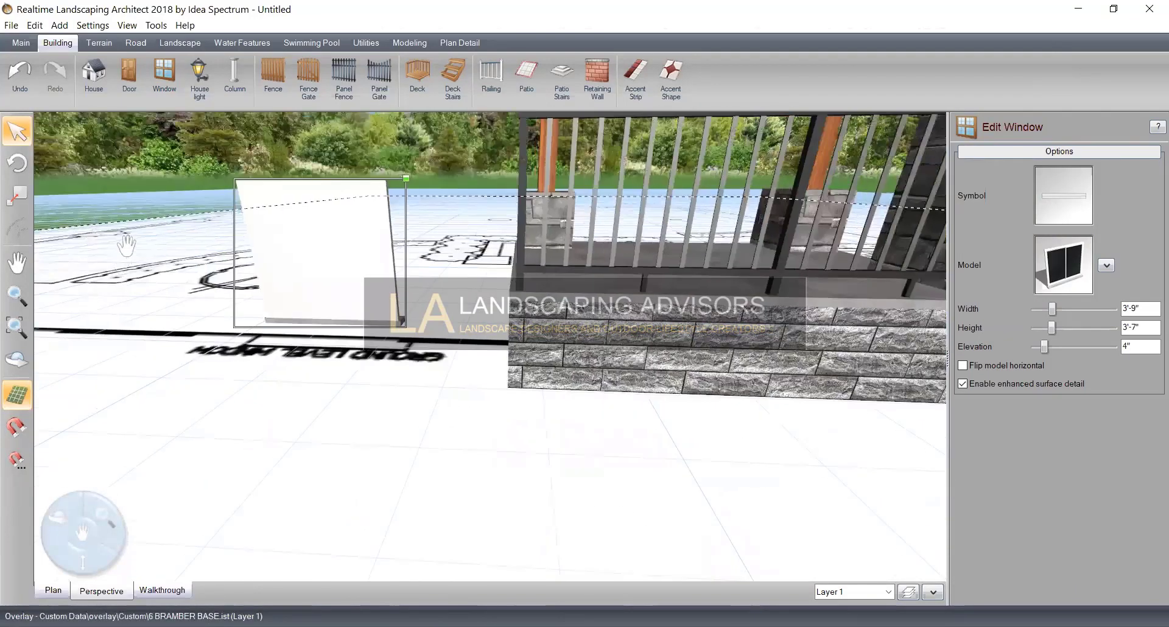
scroll(124, 236, up, 3)
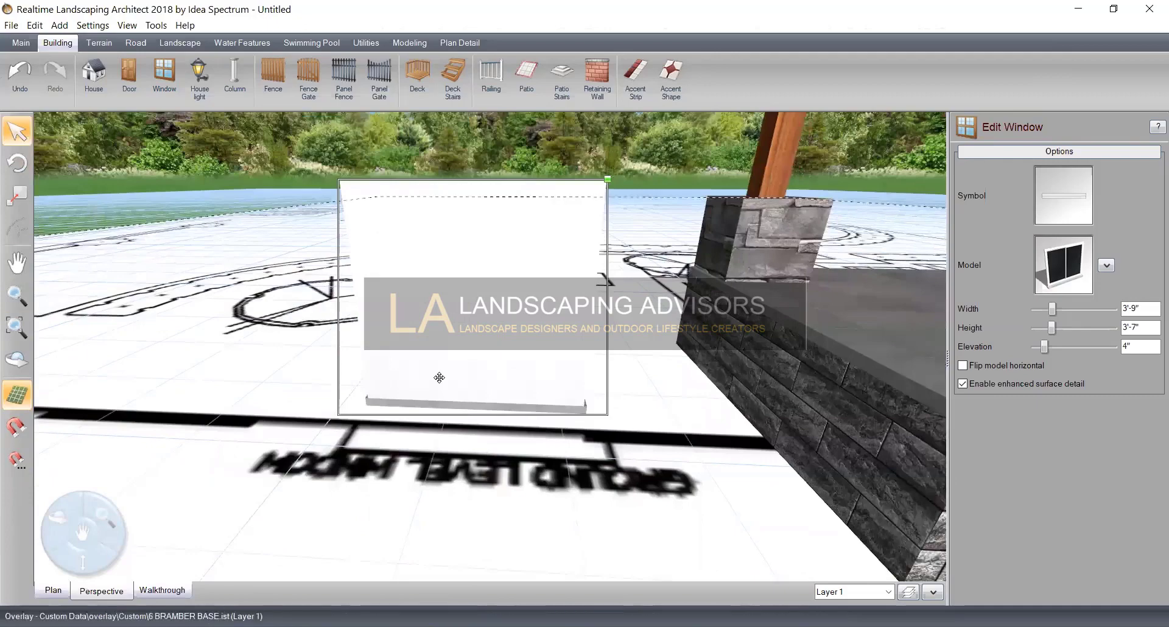
middle_drag(571, 527, 590, 200)
right_drag(578, 368, 567, 392)
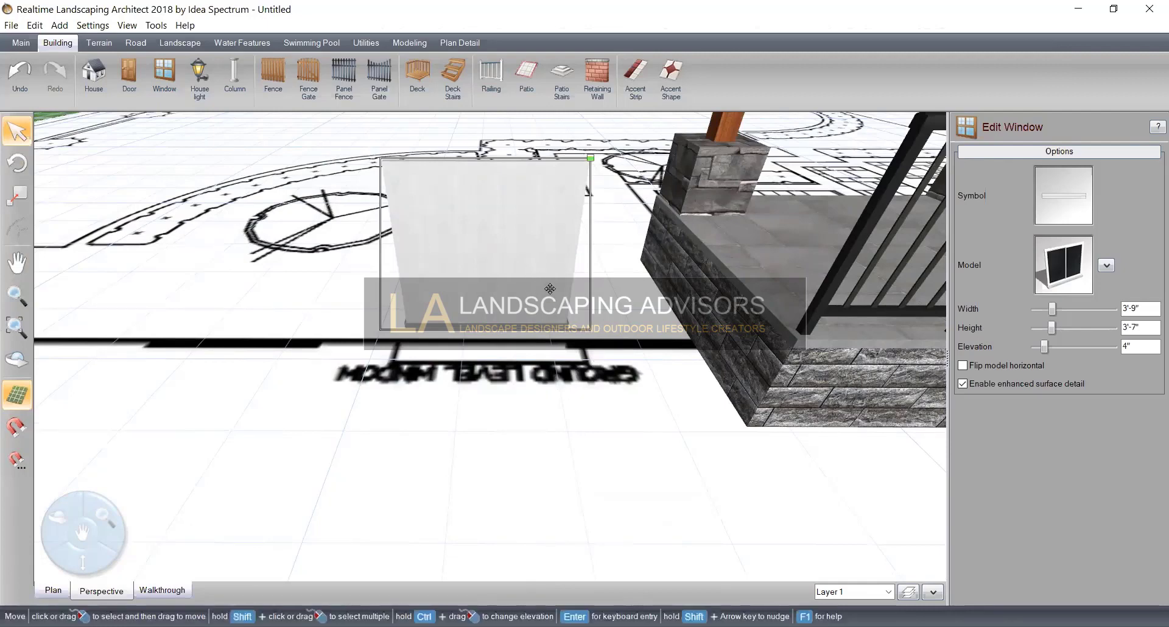
mouse_move(545, 286)
mouse_down()
mouse_move(500, 286)
mouse_move(547, 298)
mouse_up()
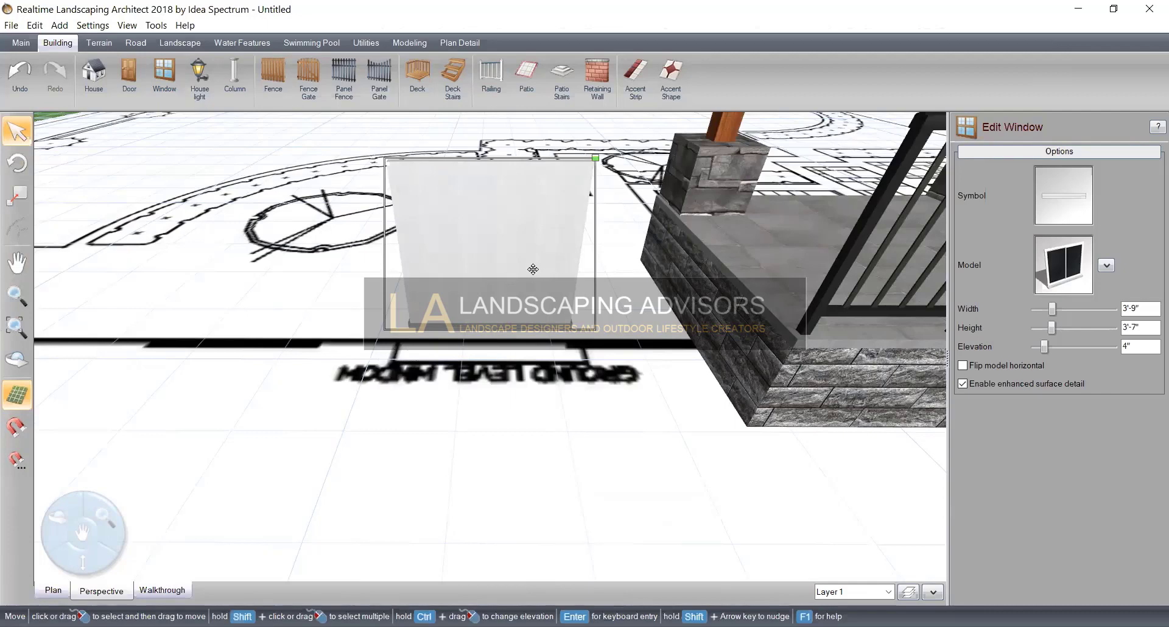
drag(534, 269, 536, 269)
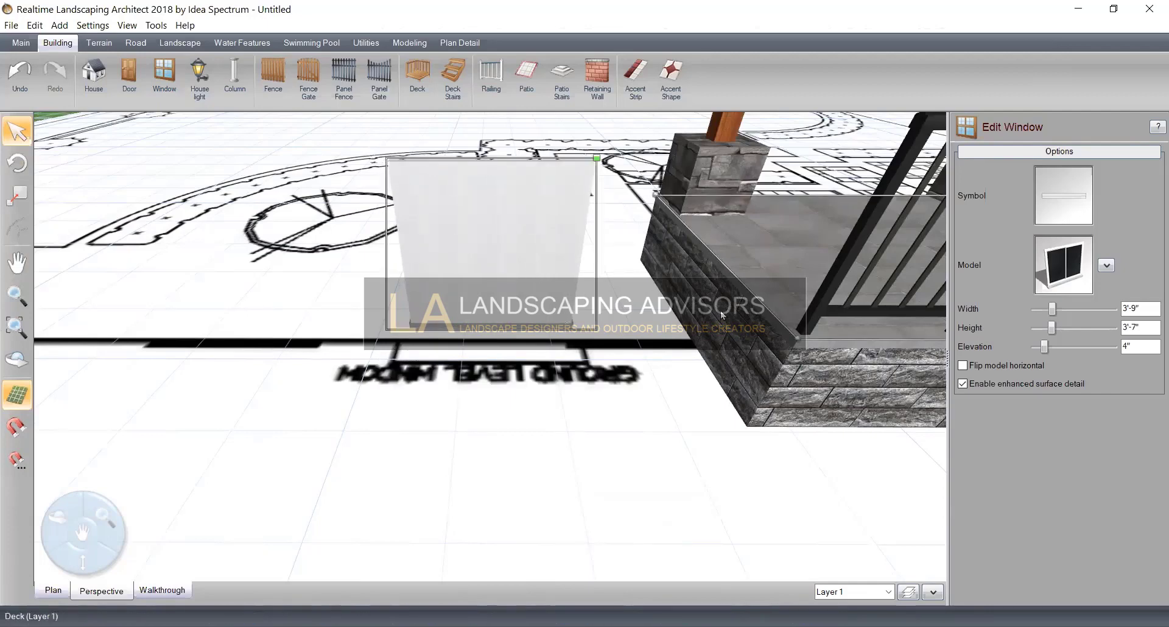
Lower the ground-level window to an elevation of -4" and set its width to 4'-6" against the plan opening
click(1035, 347)
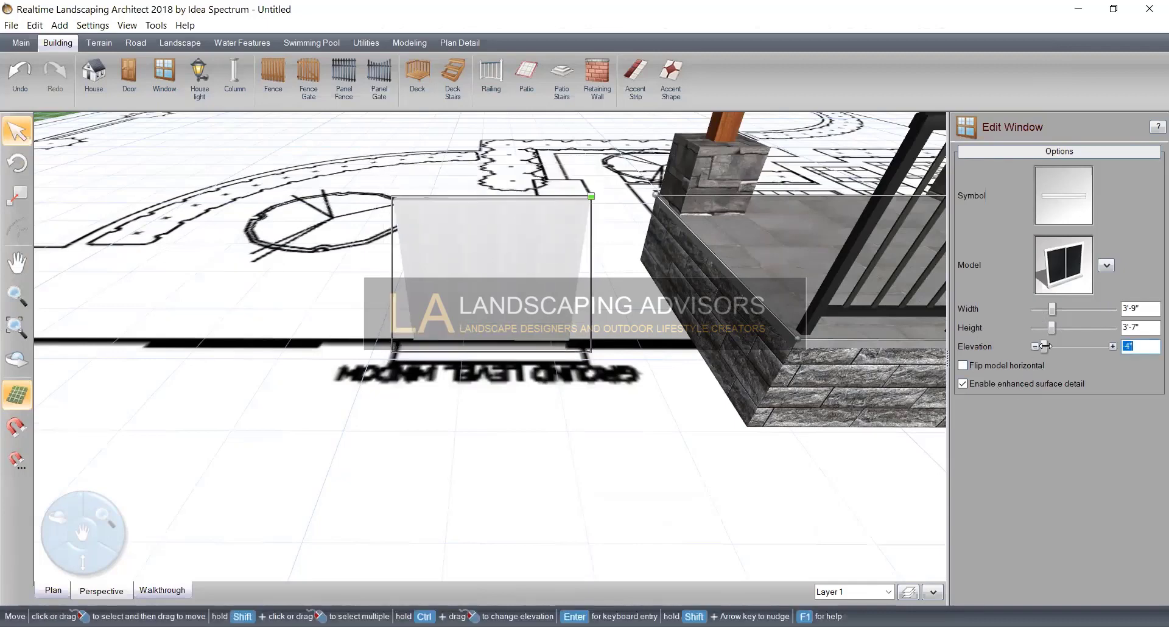
click(1113, 310)
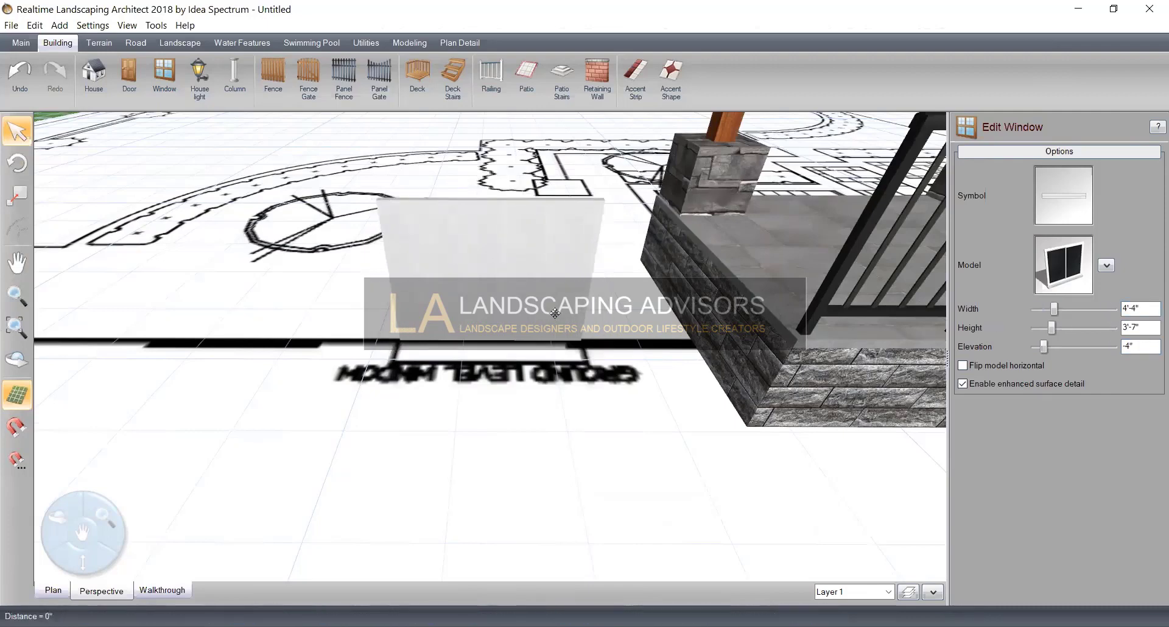
click(1111, 309)
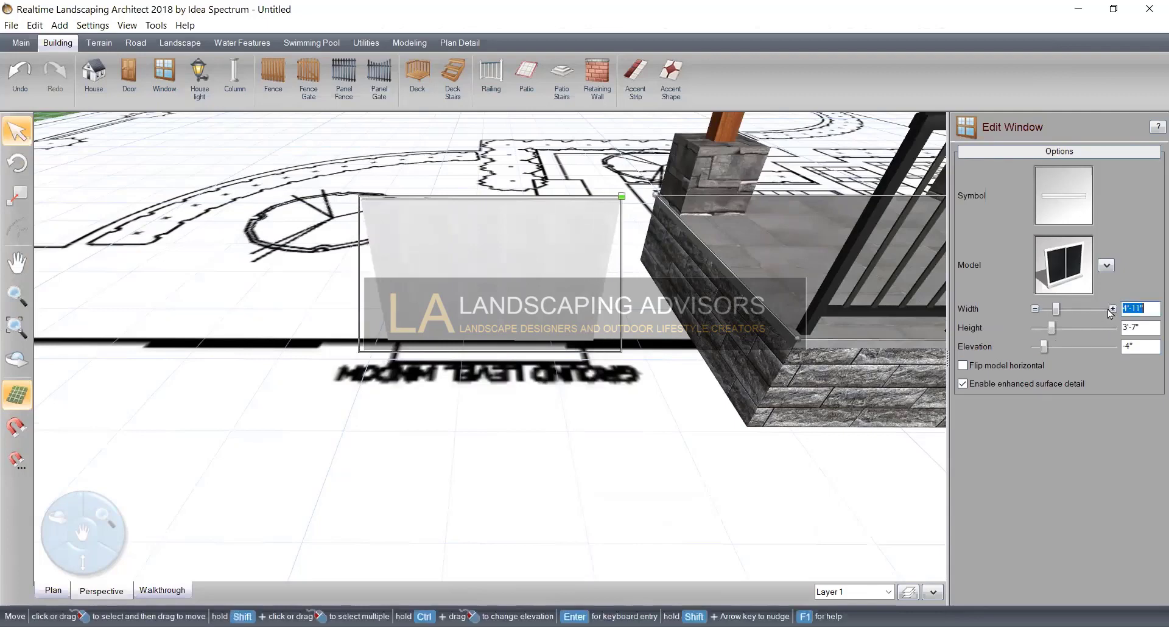
click(1035, 309)
click(1034, 308)
click(1035, 309)
click(1035, 309)
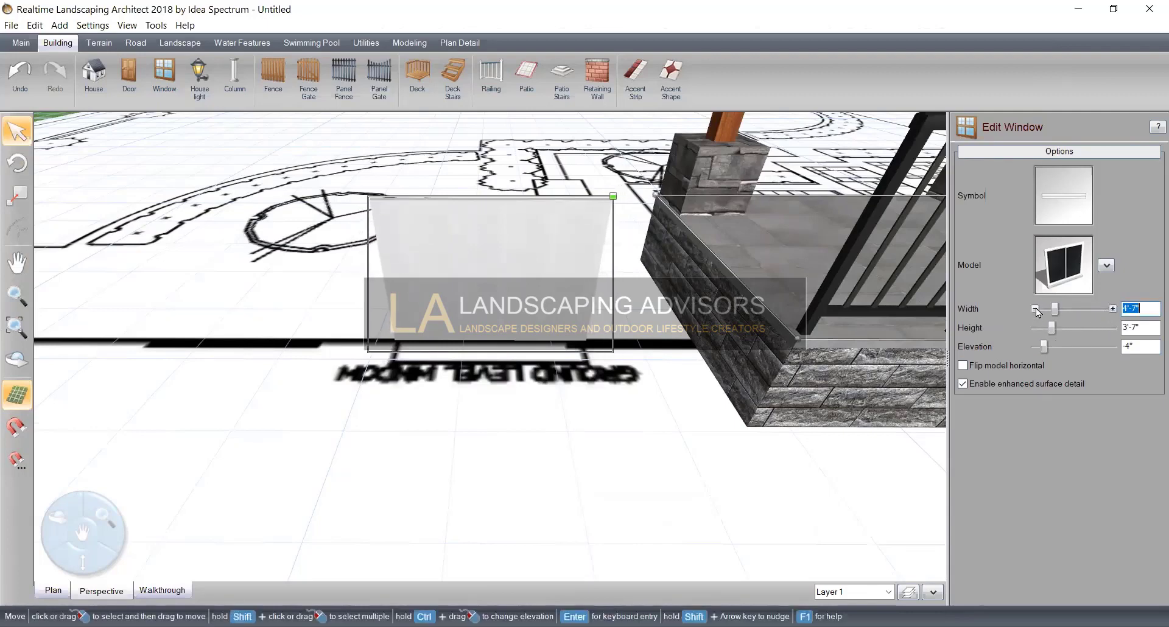
click(1035, 308)
From outside, raise the ground-level window's elevation to 6" and inspect its sill against the ground
right_drag(483, 458, 888, 443)
right_drag(768, 327, 623, 353)
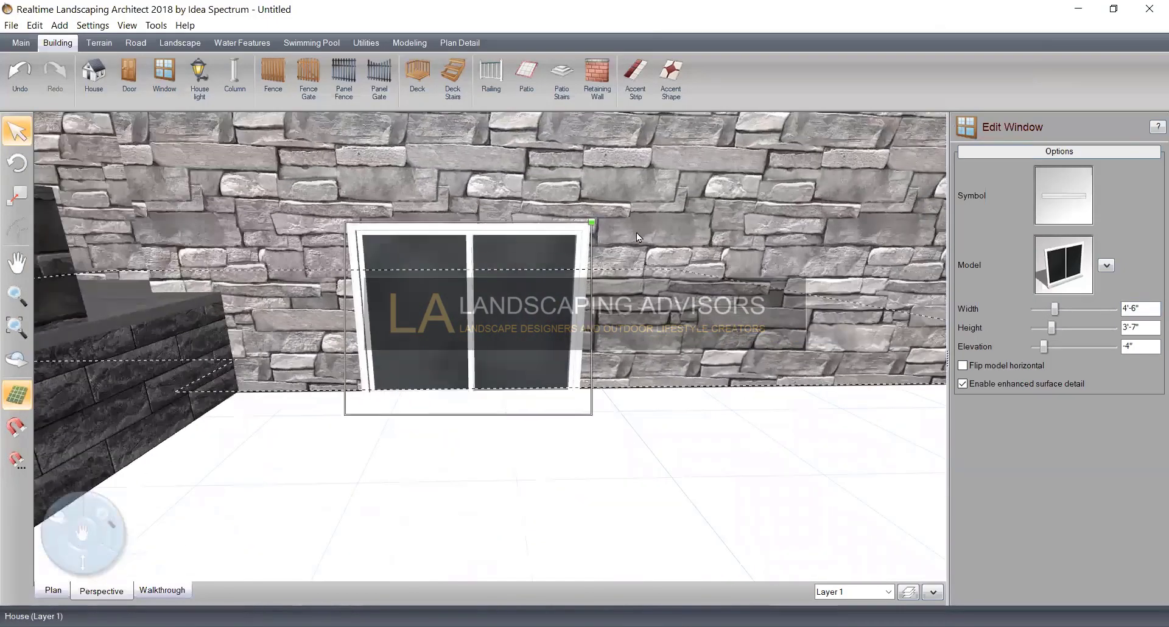
scroll(727, 365, down, 3)
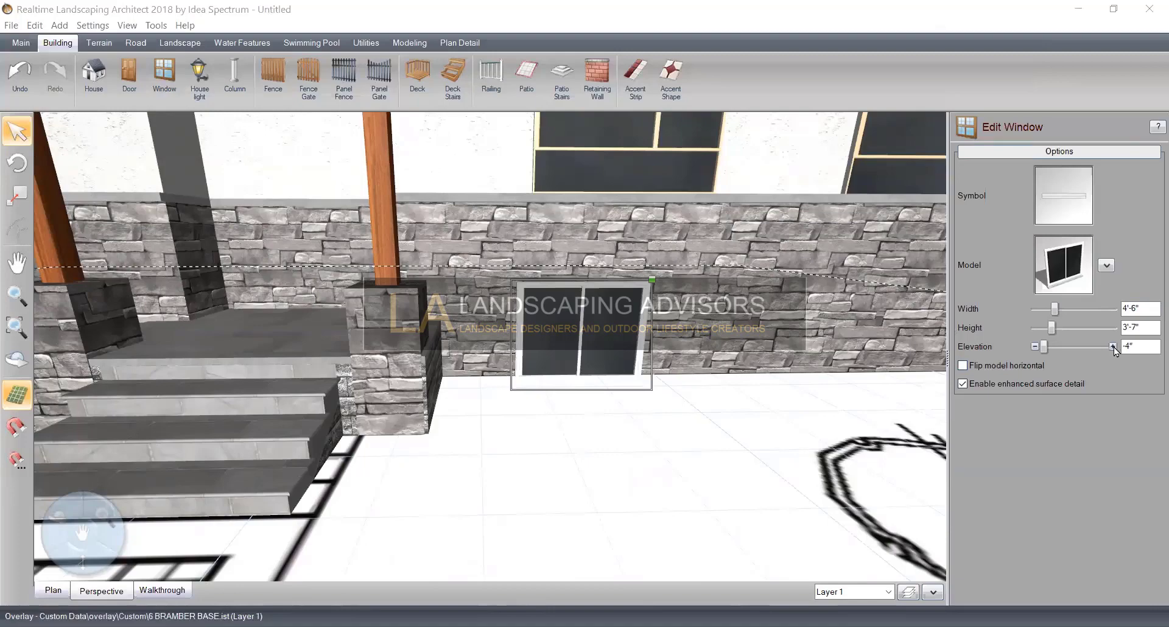
click(1113, 347)
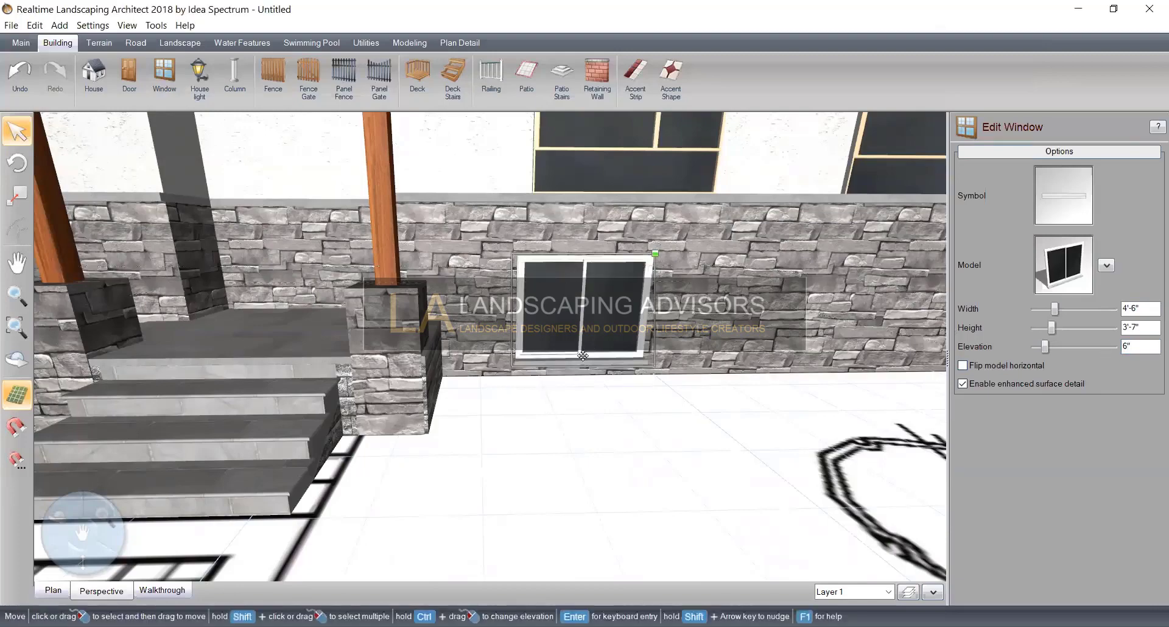
scroll(583, 355, up, 5)
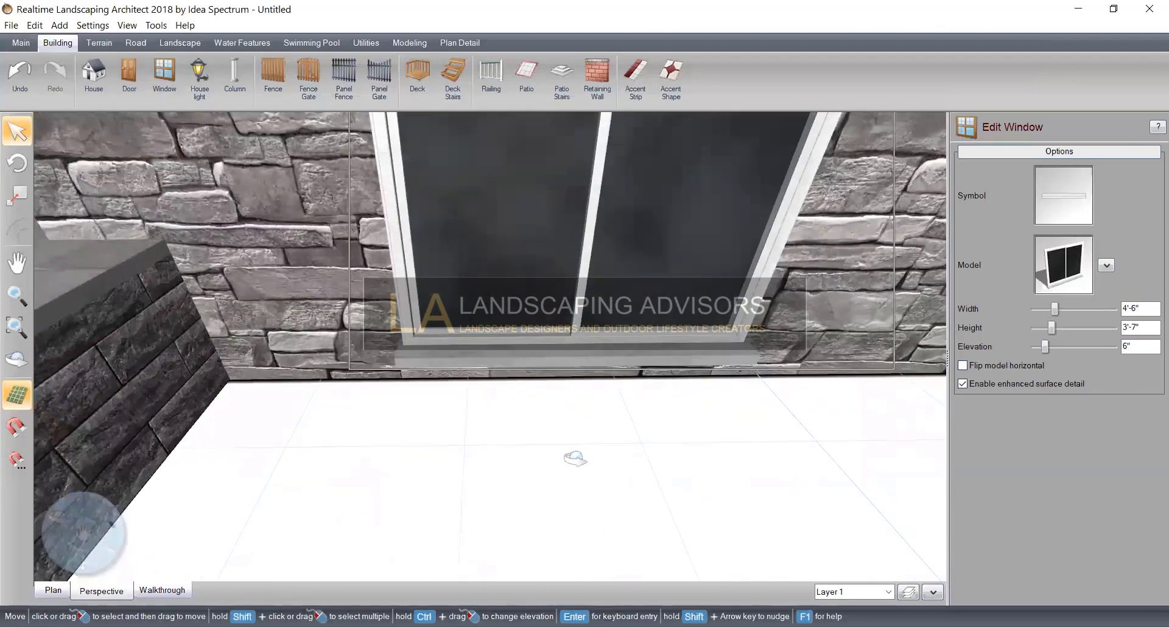
right_drag(575, 459, 580, 419)
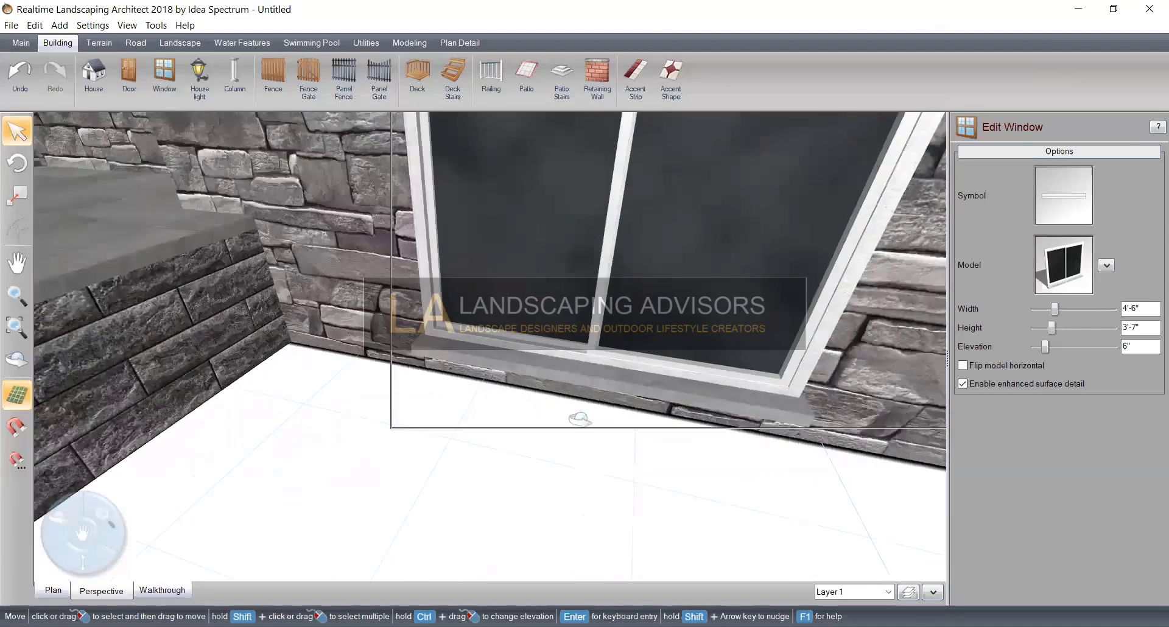
Lower the ground-level window's elevation to 0" and set its height to 2'-5"
scroll(577, 395, down, 3)
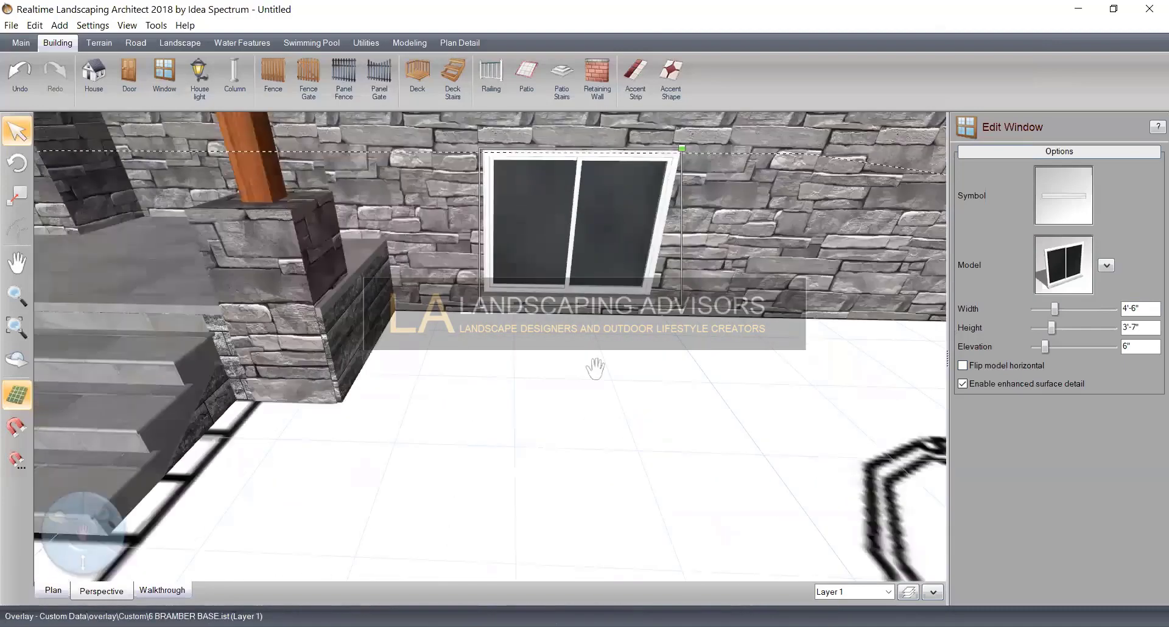
middle_drag(595, 369, 472, 501)
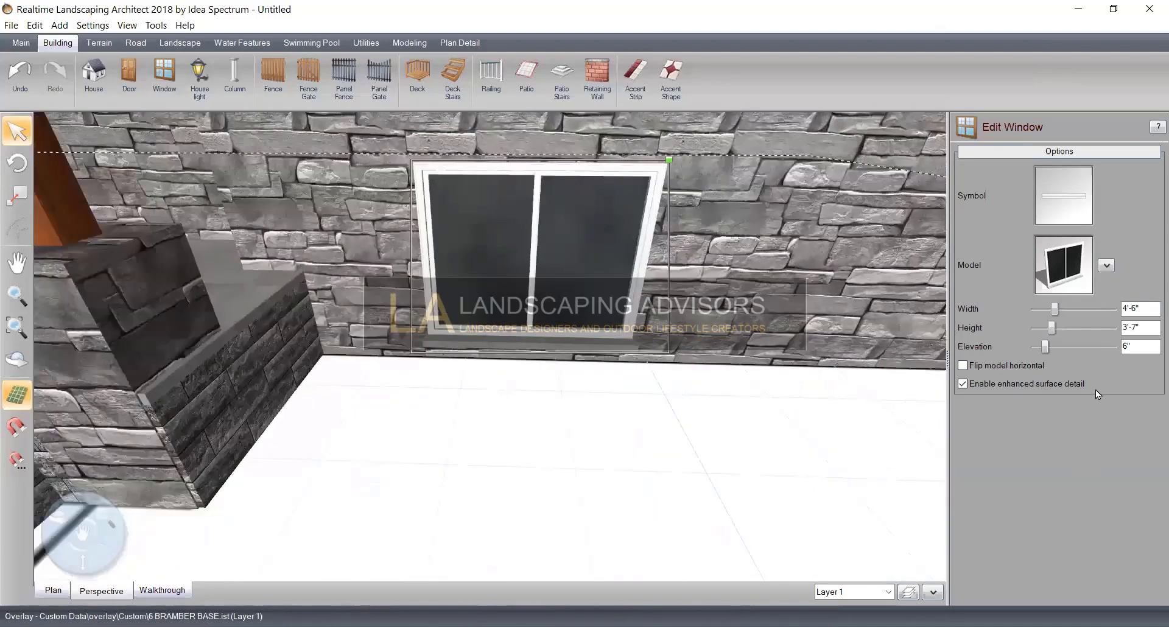
drag(1044, 345, 1035, 347)
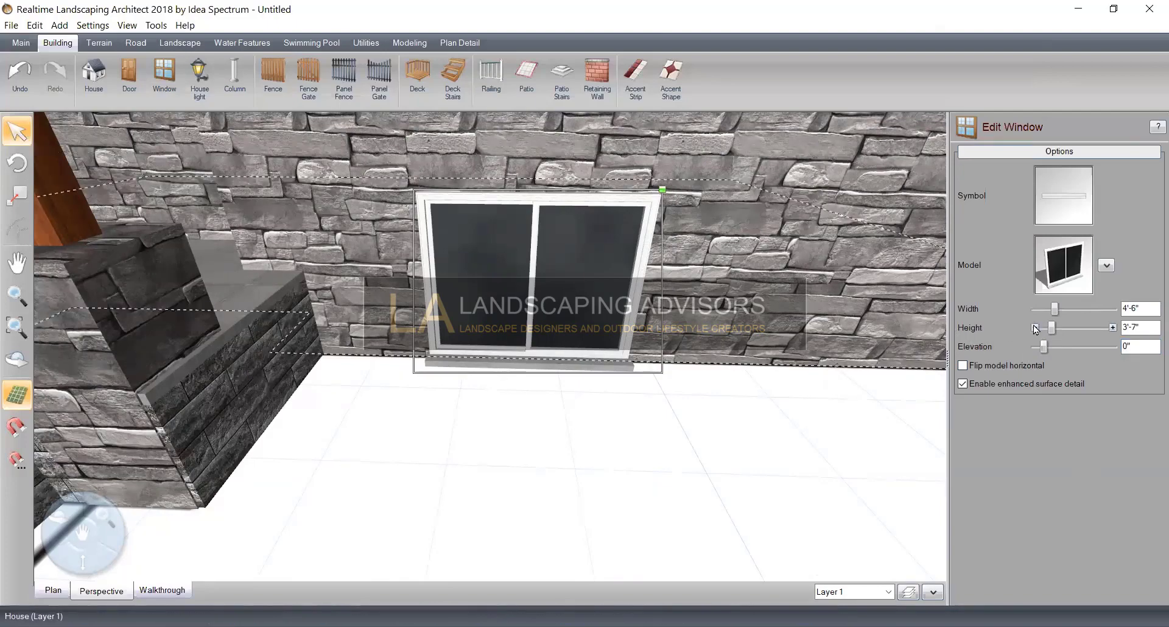
click(1035, 328)
click(1035, 330)
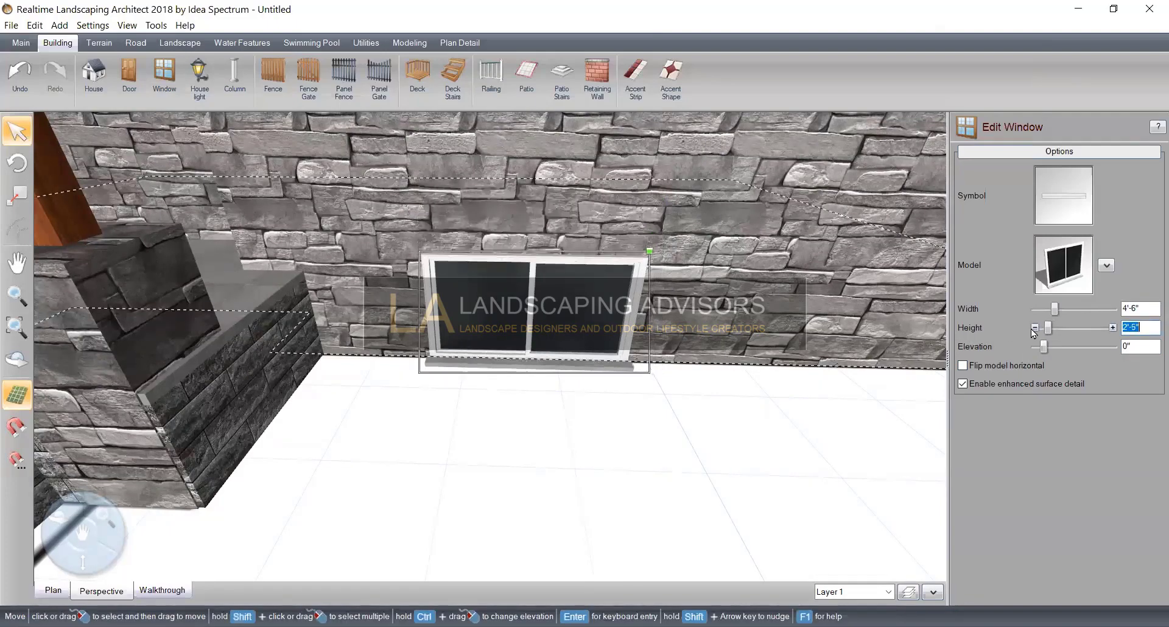
Try a width of 6'-8" on the ground-level window and undo it
right_drag(666, 420, 656, 402)
scroll(657, 401, down, 2)
middle_drag(636, 232, 665, 245)
scroll(743, 419, down, 1)
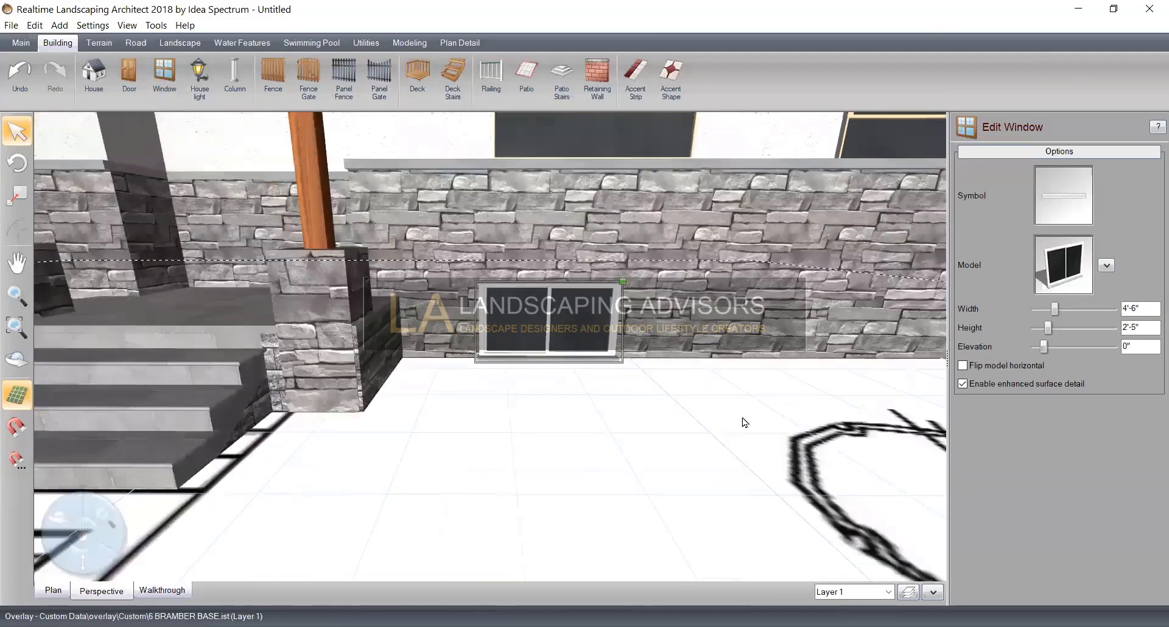
click(1112, 309)
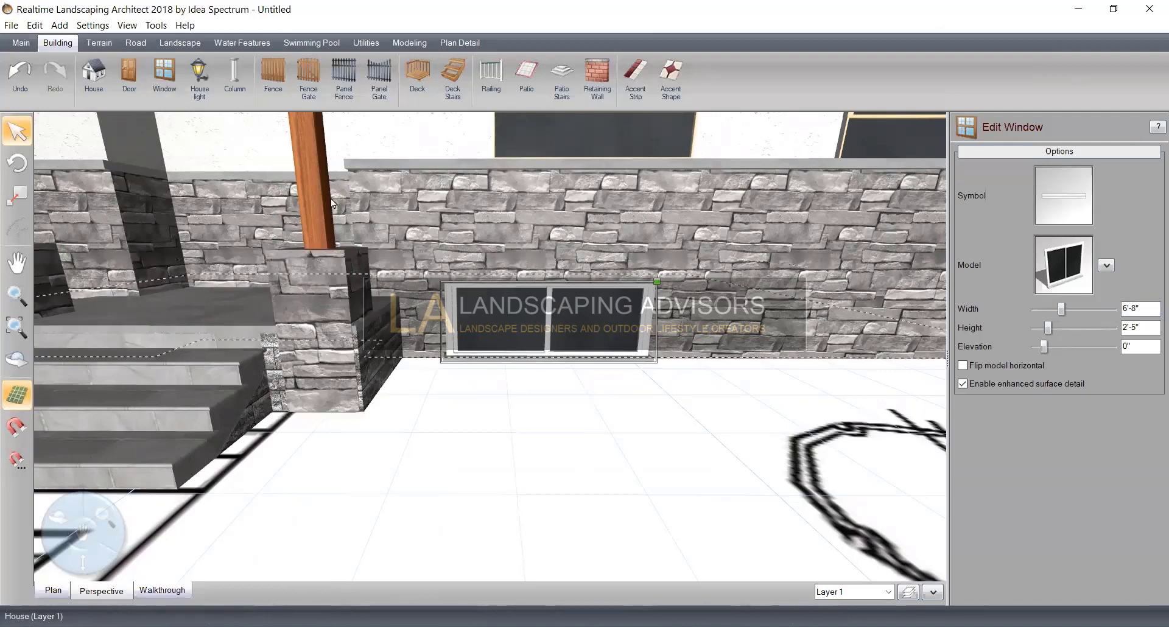
click(19, 76)
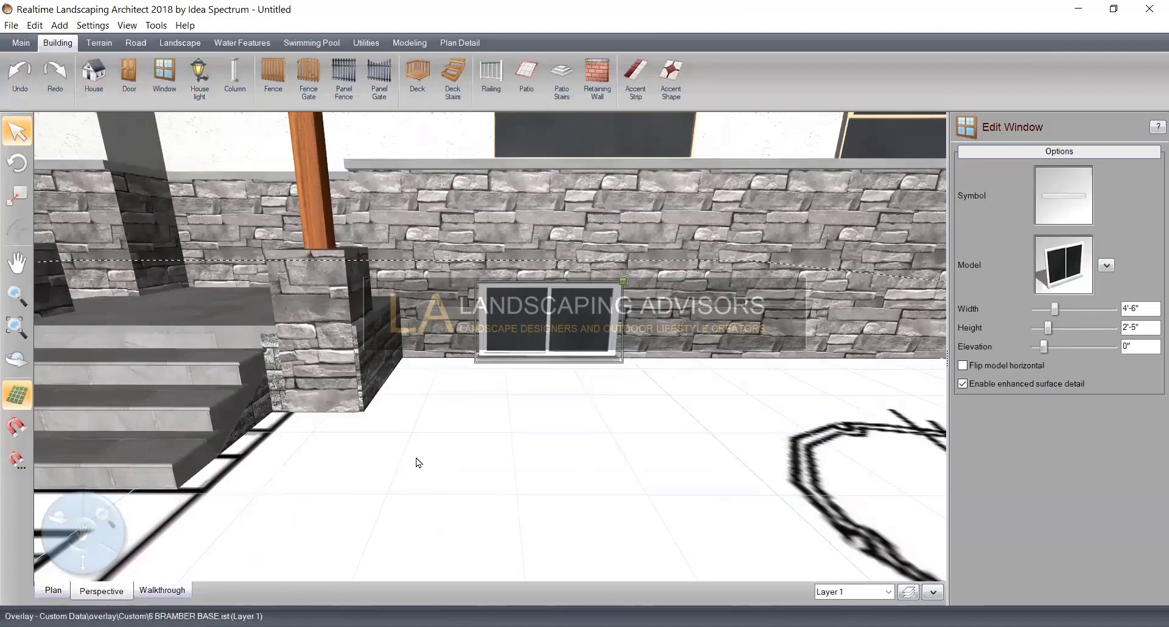
Copy the ground-level window, paste it in place, and move the copy along the stone wall to the plan opening across the porch
right_drag(417, 461, 426, 494)
middle_drag(468, 482, 229, 242)
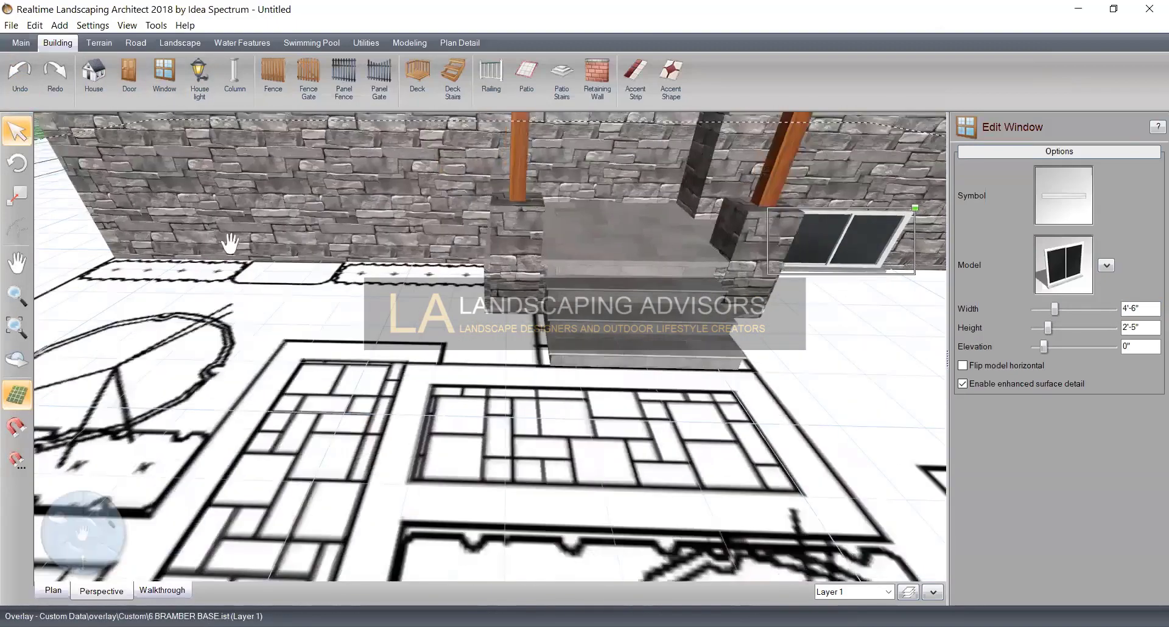
middle_drag(333, 333, 251, 327)
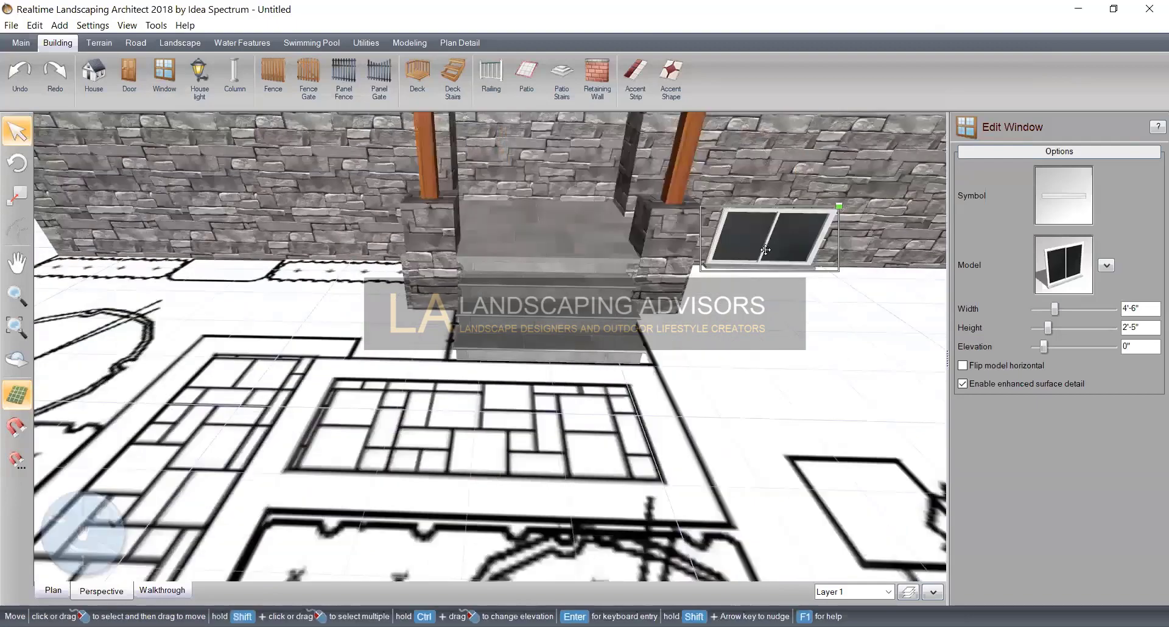
right_click(770, 254)
right_click(811, 286)
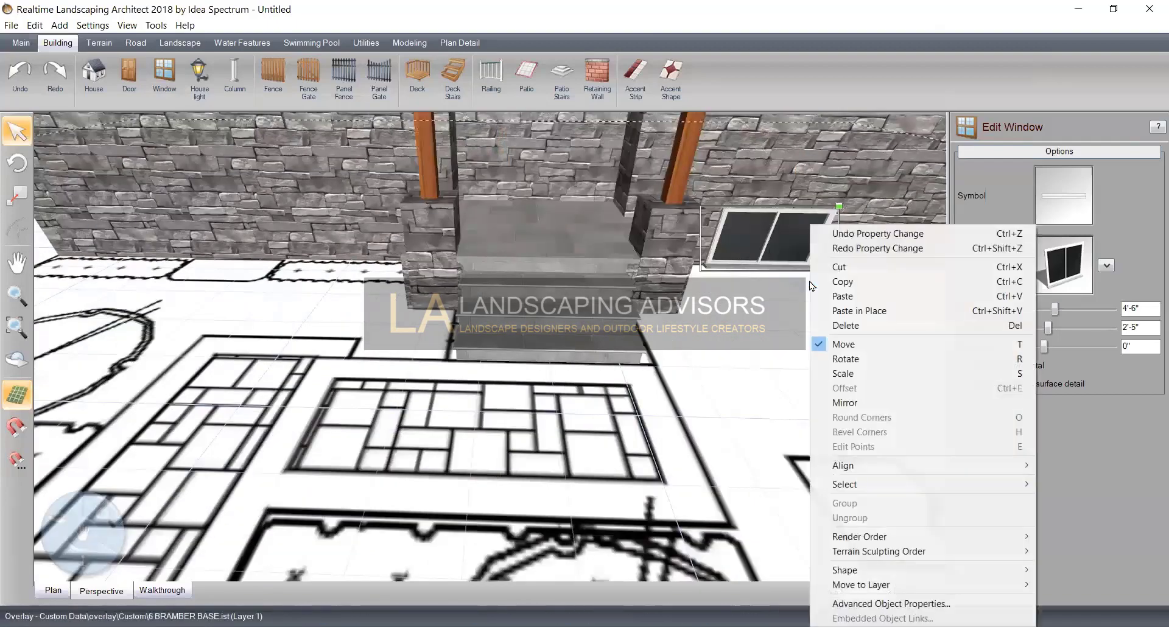
click(824, 313)
drag(780, 243, 166, 288)
Examine the copied window against its opening on the base plan and both ground-level windows across the whole front of the house
right_drag(357, 307, 375, 353)
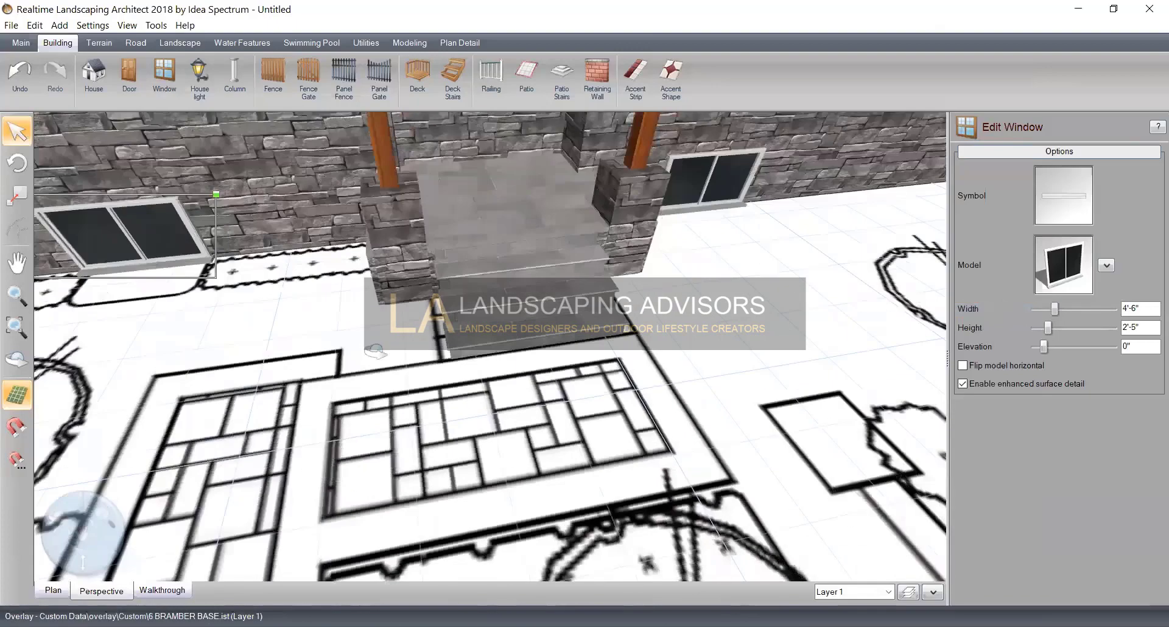
middle_drag(730, 260, 830, 411)
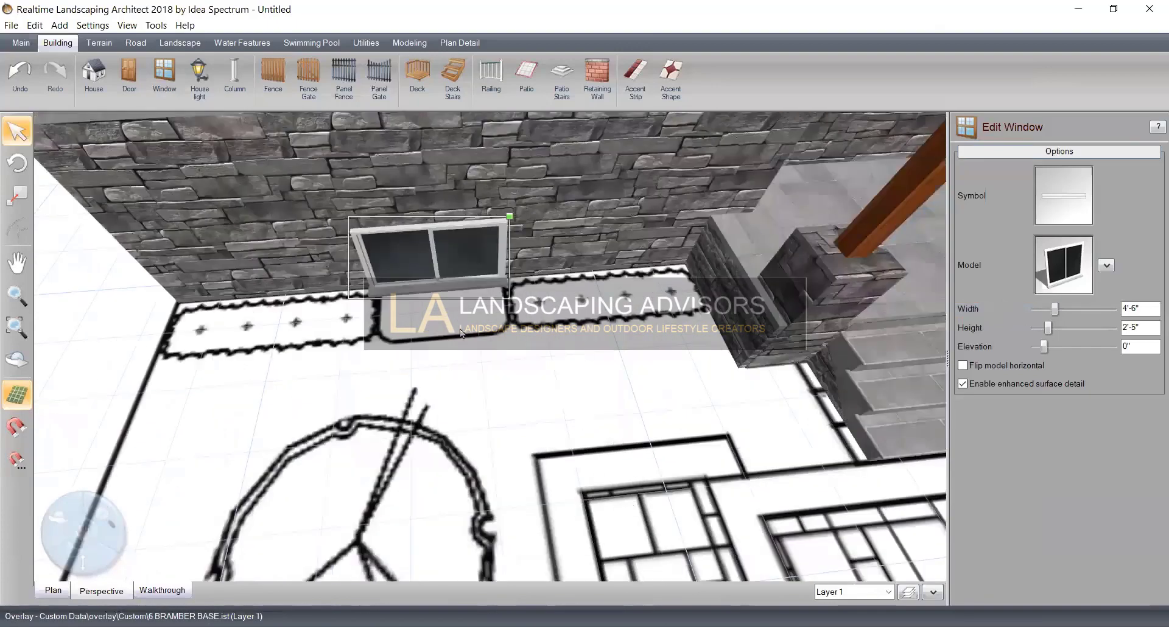
right_drag(772, 519, 826, 524)
middle_drag(826, 524, 528, 115)
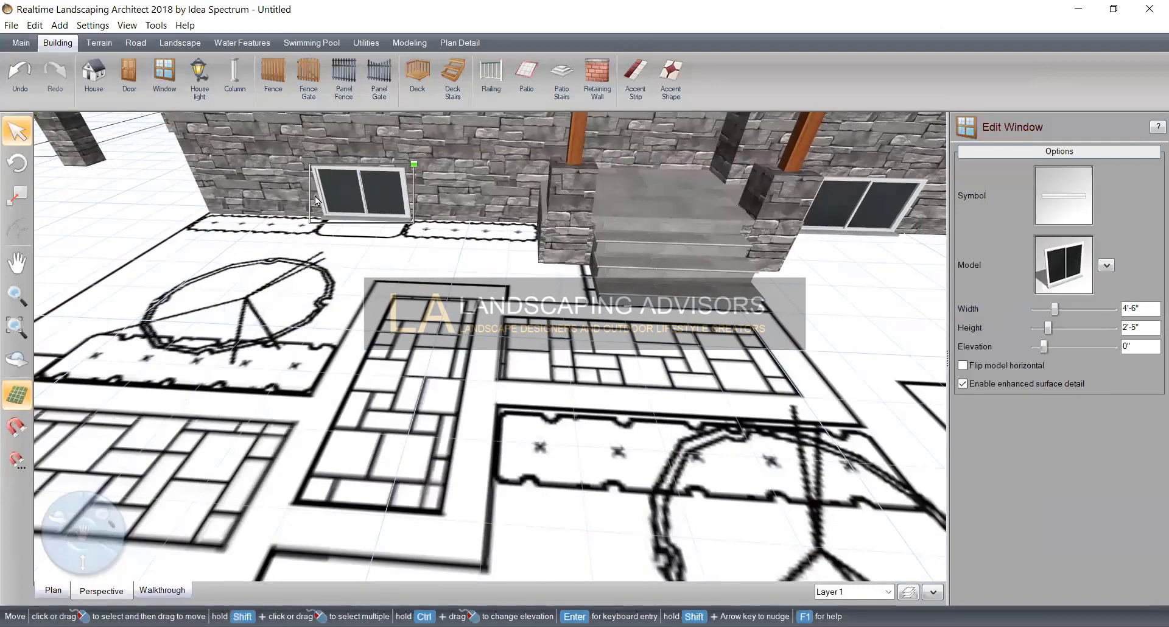
middle_drag(475, 344, 656, 254)
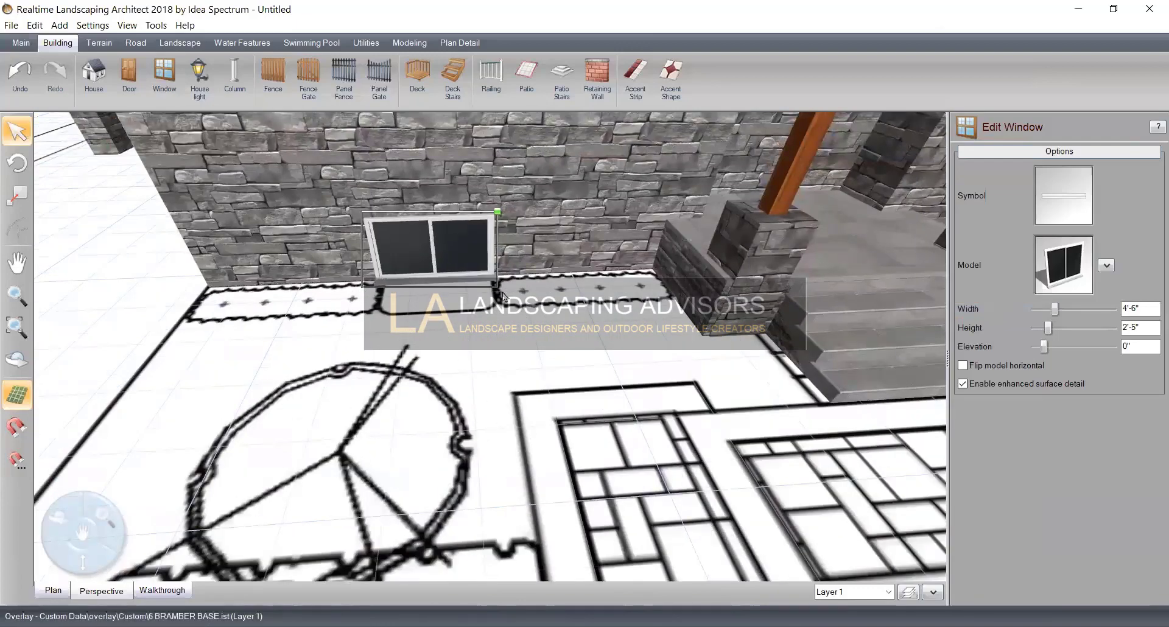
scroll(411, 332, down, 5)
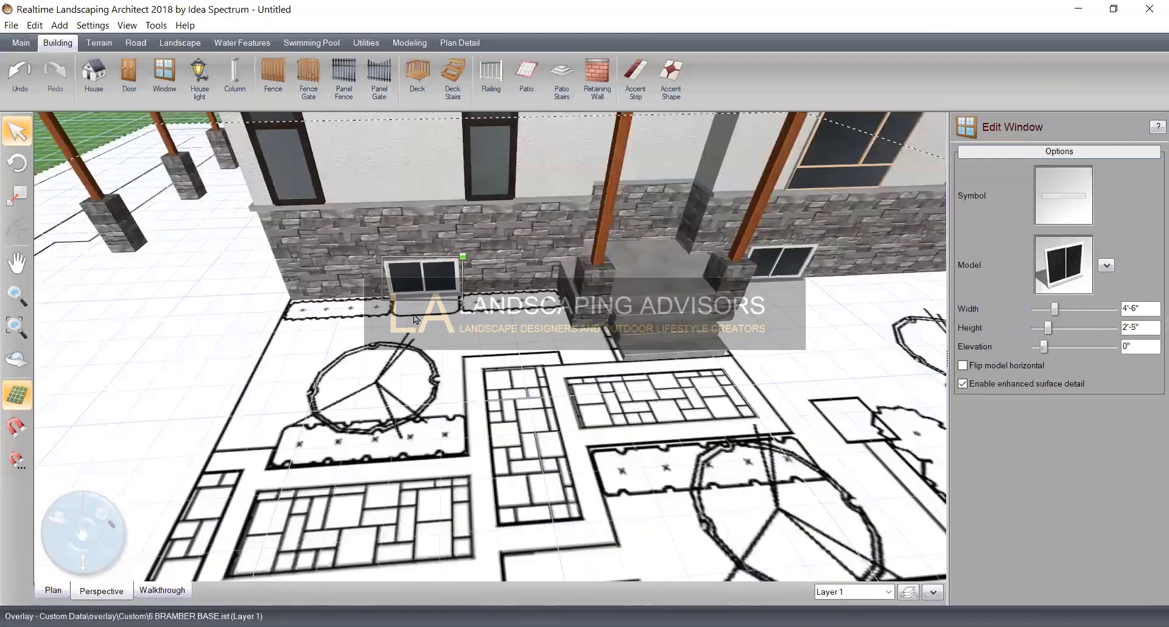
scroll(387, 425, down, 3)
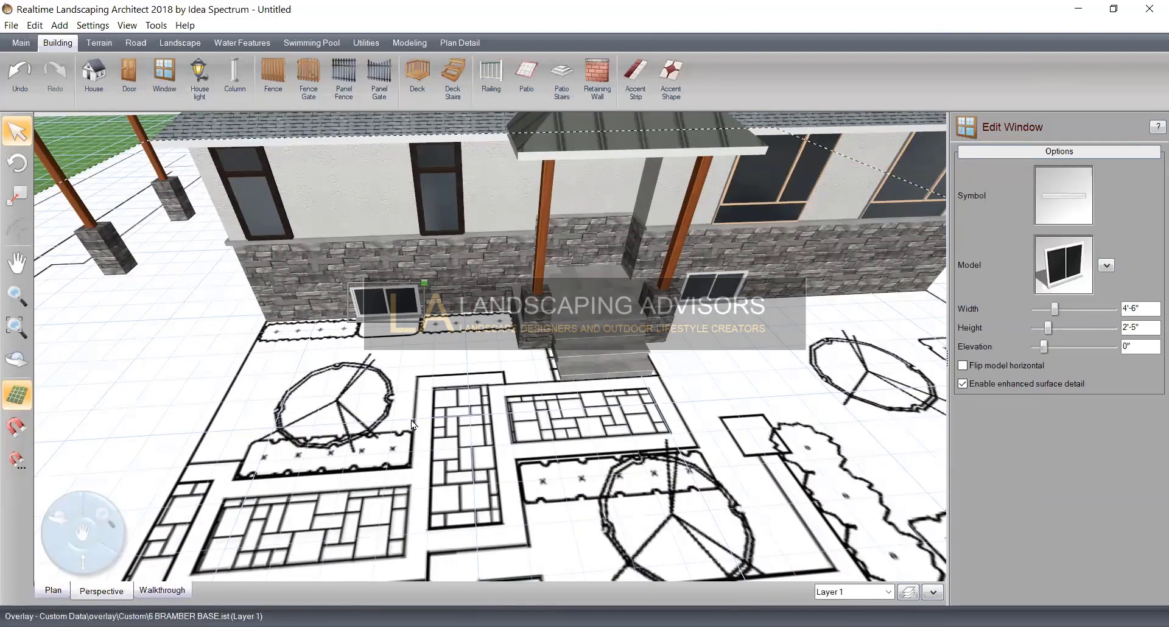
middle_drag(425, 369, 385, 328)
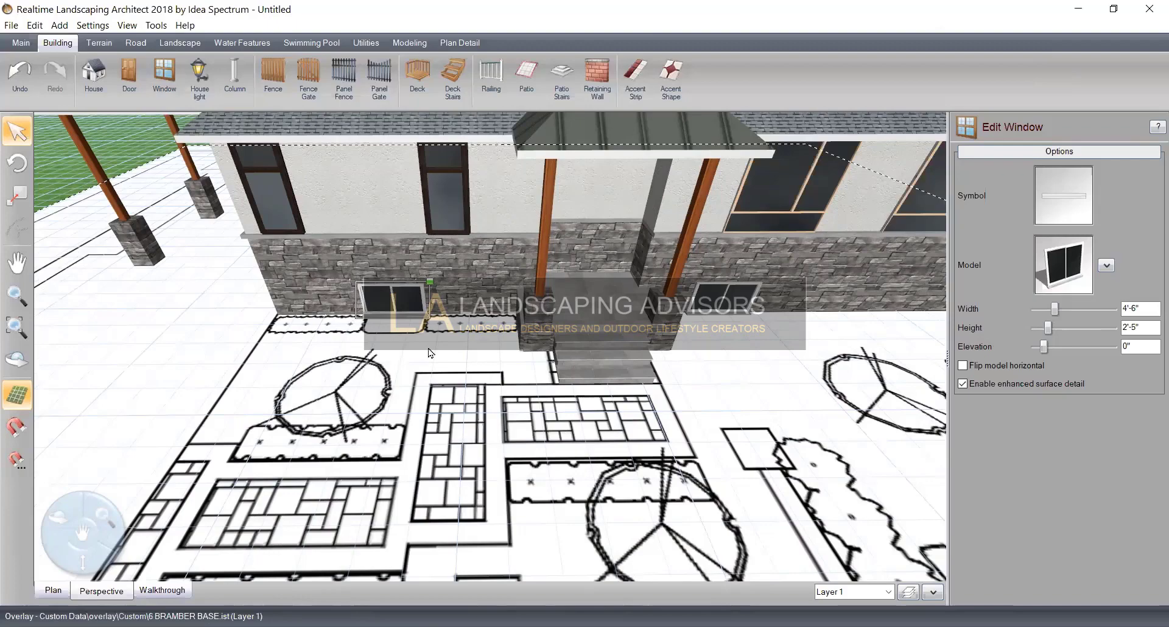
middle_drag(618, 354, 497, 411)
middle_drag(528, 368, 495, 355)
middle_drag(589, 344, 437, 245)
middle_drag(443, 283, 477, 530)
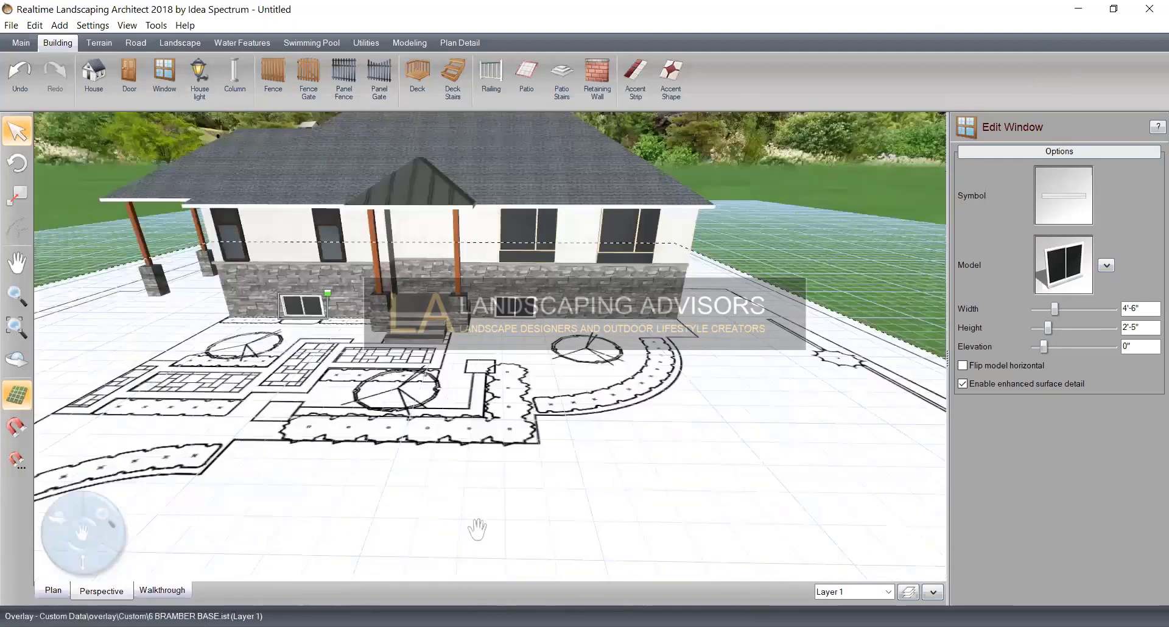
Draw a small rectangular house outline about 8'-7" by 3'-9" on the porch landing against the front wall
middle_drag(492, 282, 488, 368)
scroll(451, 405, up, 4)
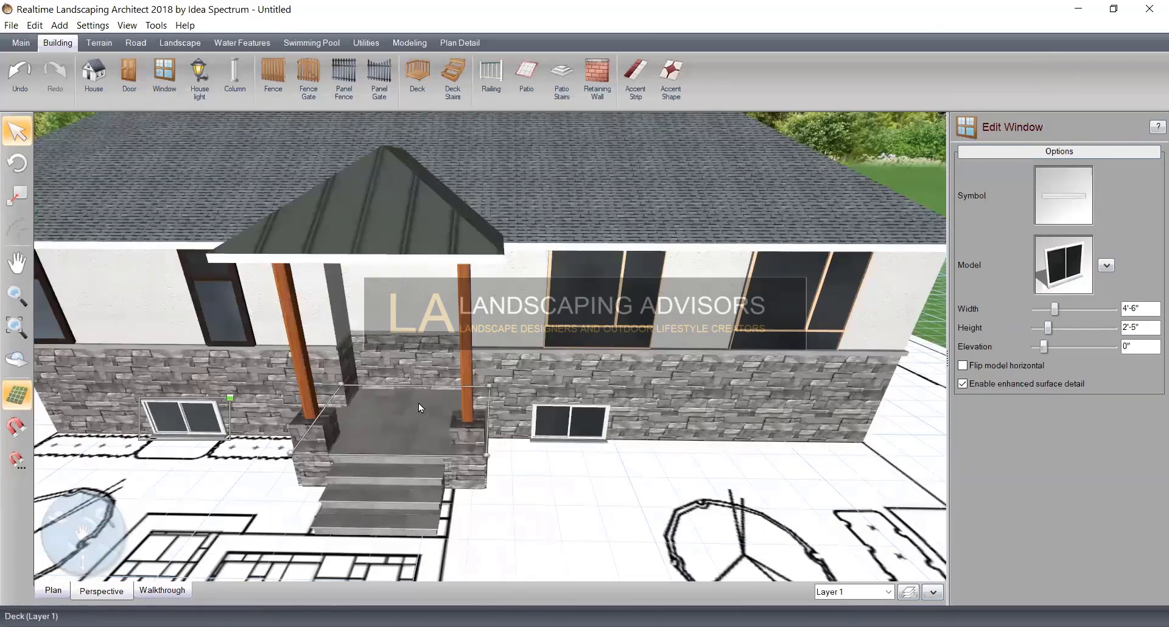
click(94, 76)
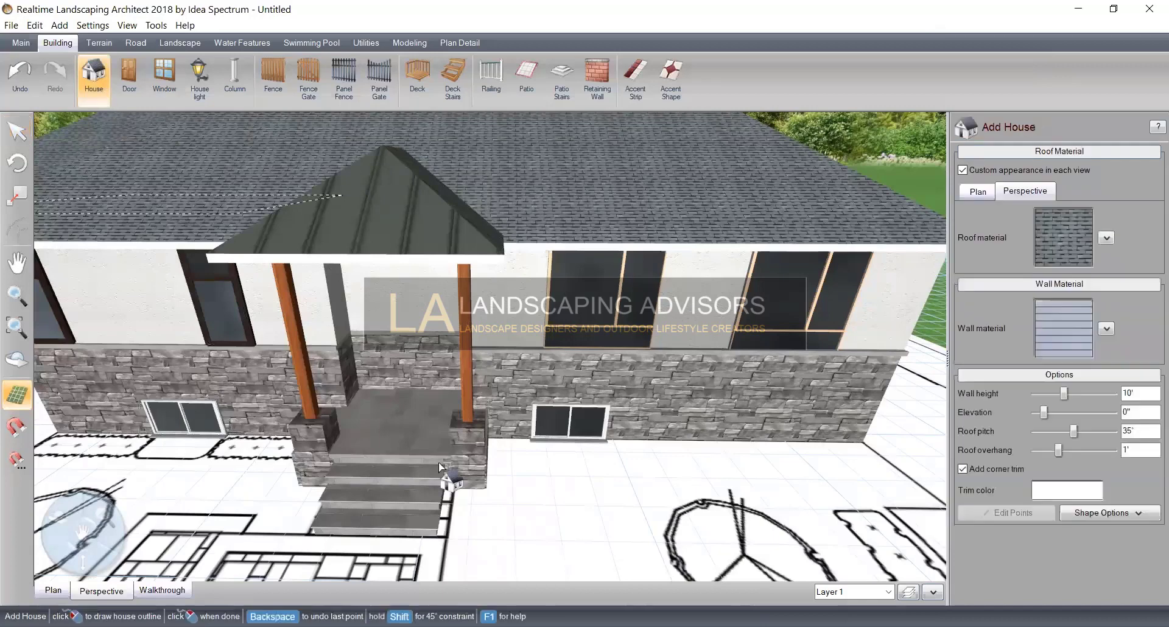
click(363, 379)
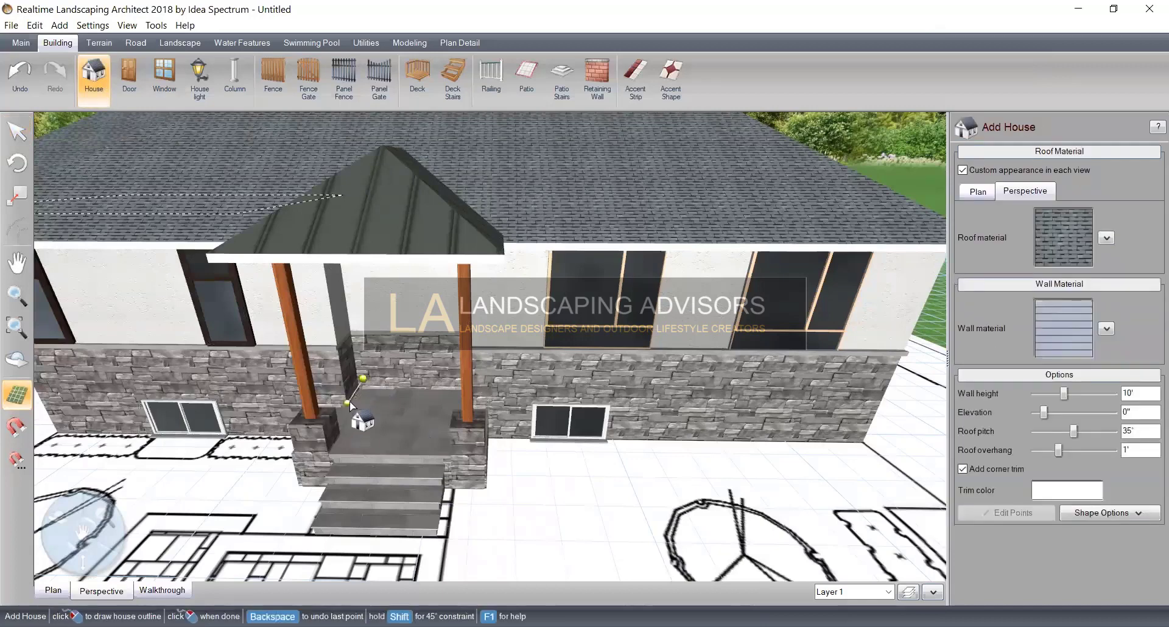
click(347, 404)
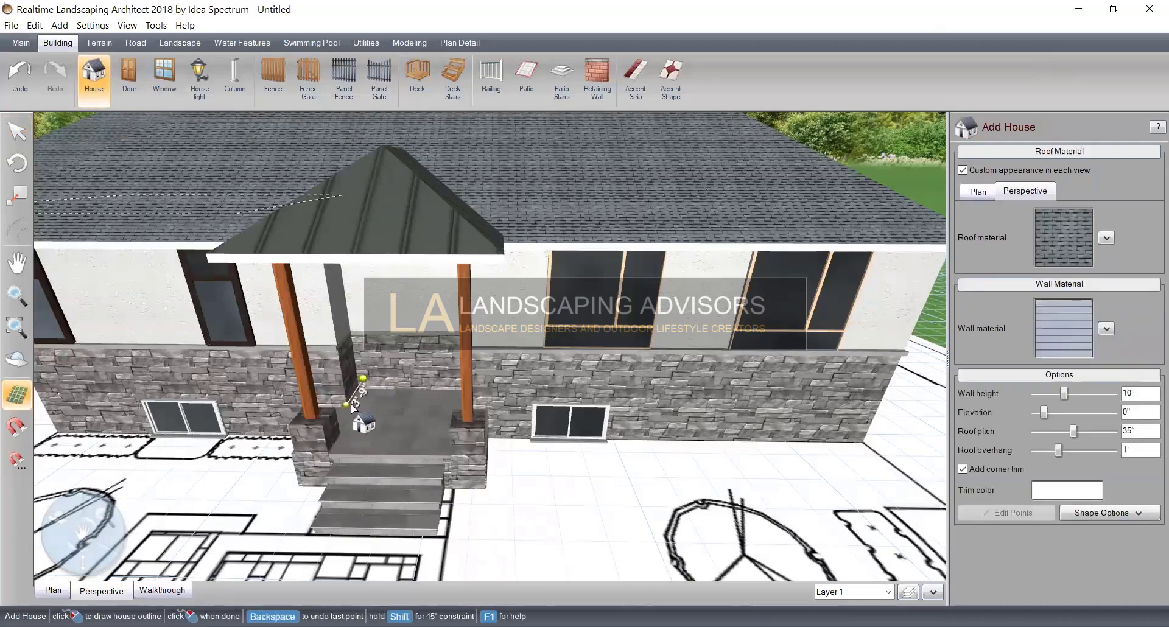
click(474, 406)
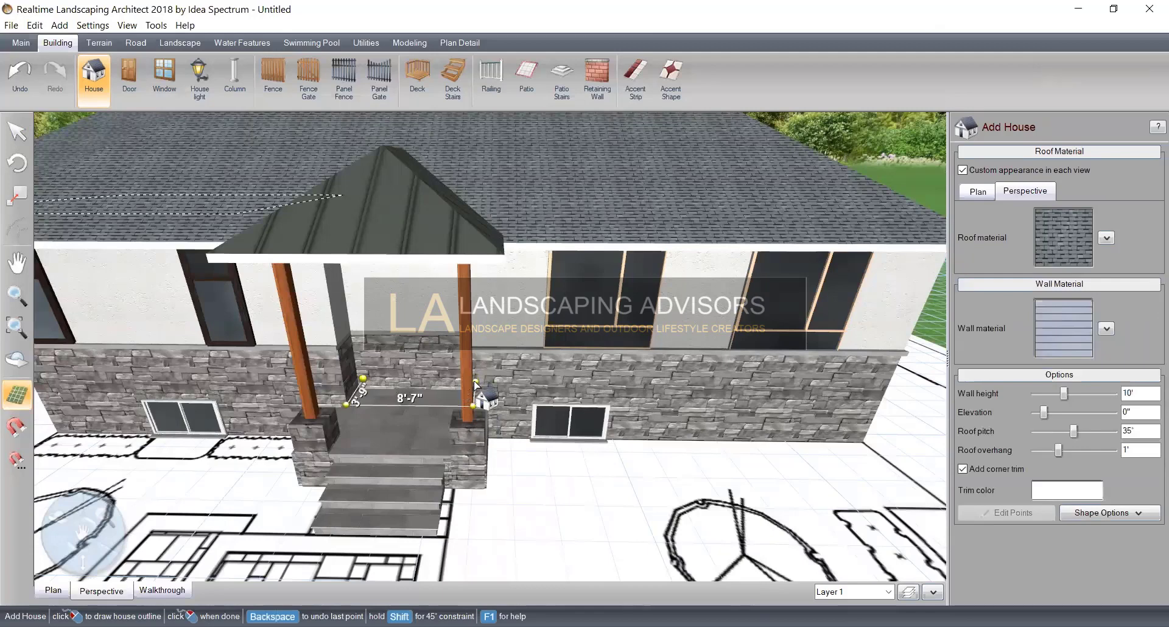
click(476, 382)
right_click(375, 398)
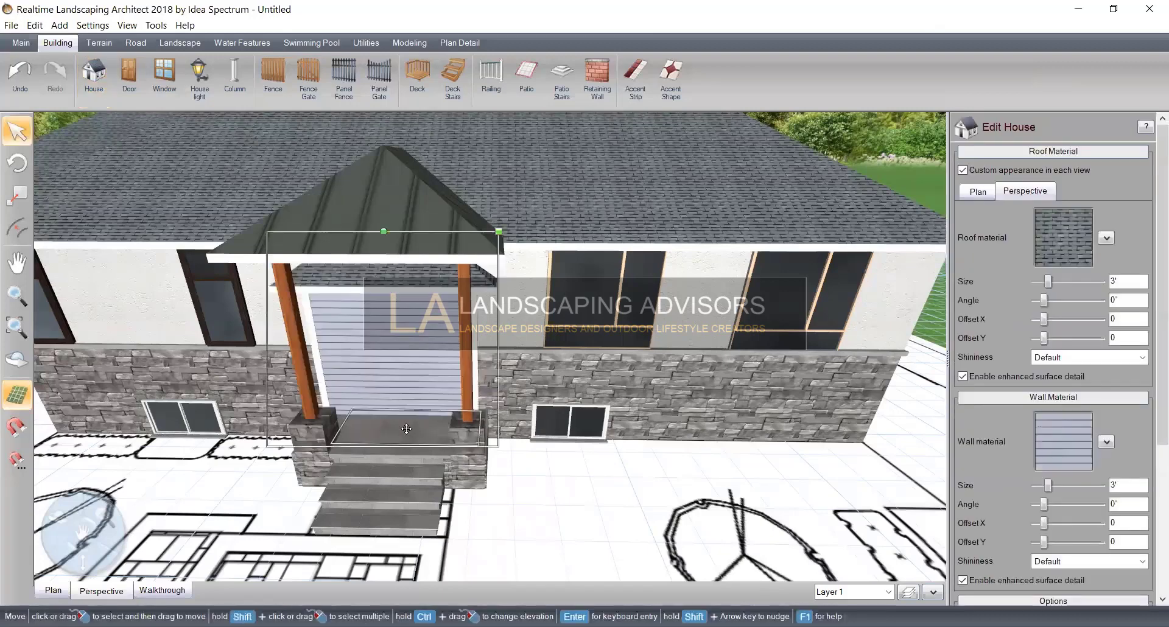
Move the small house block out from under the porch roof onto the plan area in front of the steps
drag(406, 420, 405, 409)
drag(402, 409, 369, 528)
middle_drag(379, 504, 381, 487)
scroll(469, 242, down, 3)
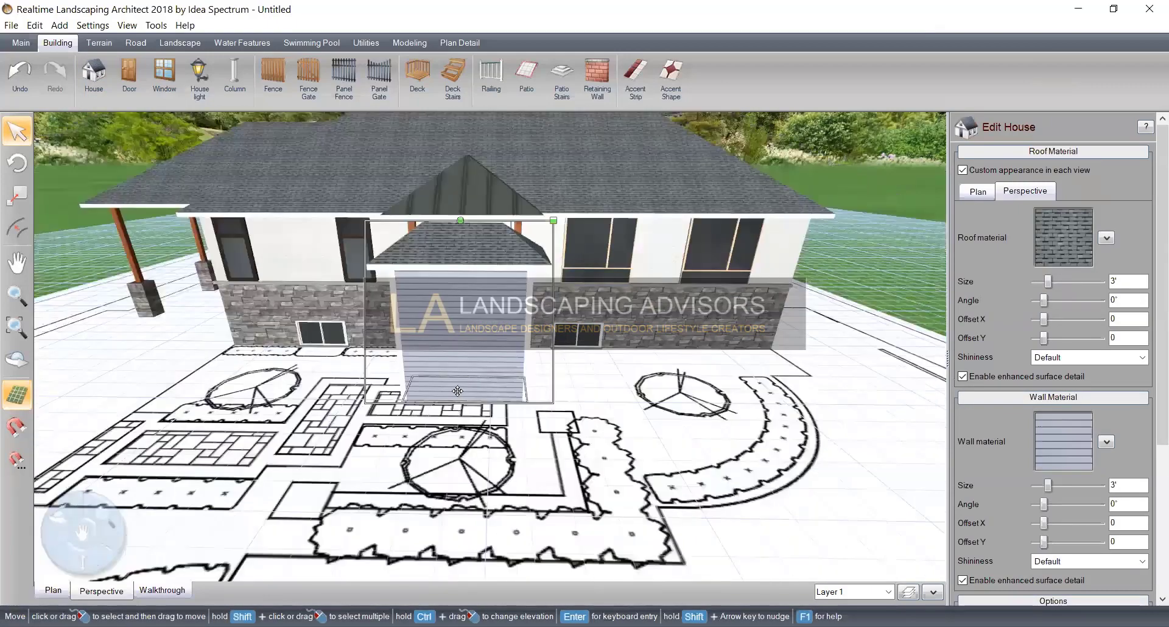
drag(457, 389, 453, 439)
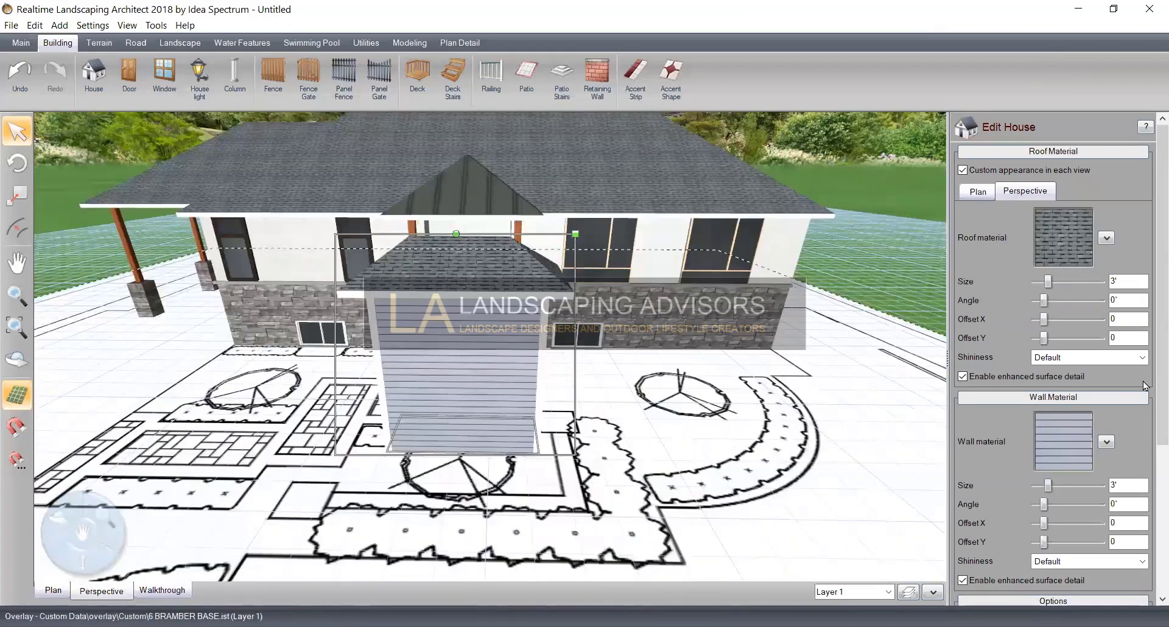
Set the small house block's roof pitch to 0' and turn off its corner trim
scroll(1144, 385, down, 5)
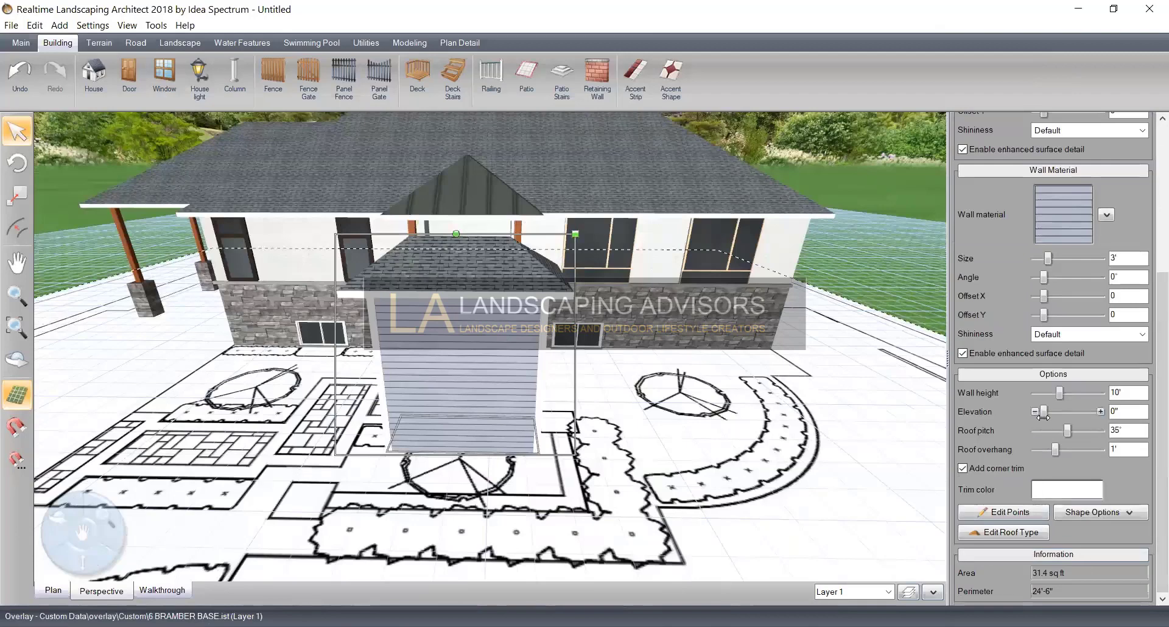
drag(1066, 431, 1033, 429)
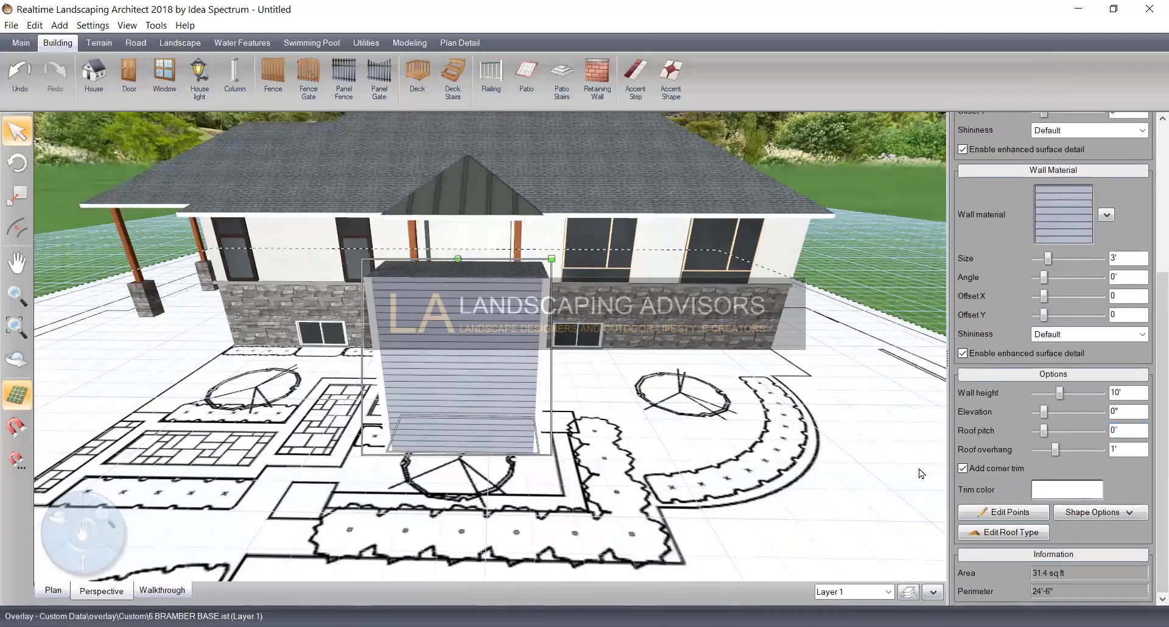
click(965, 469)
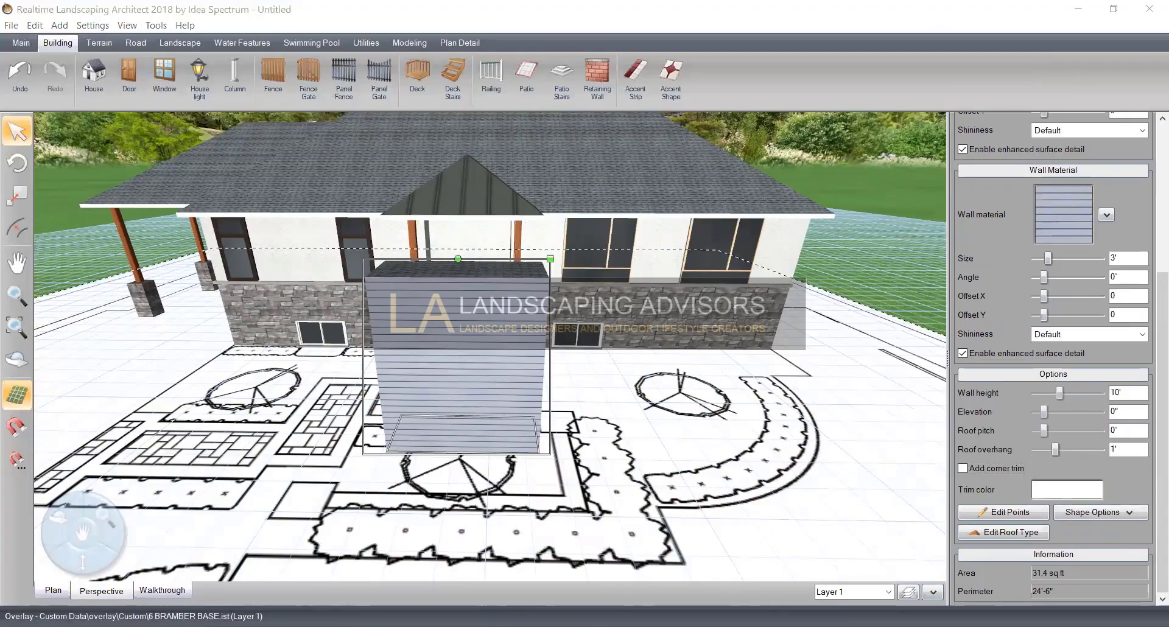
Change the block's wall material to Wood44_boards from the Deck & Fence Boards category
key(alt+Tab)
key(alt+Tab)
click(1057, 220)
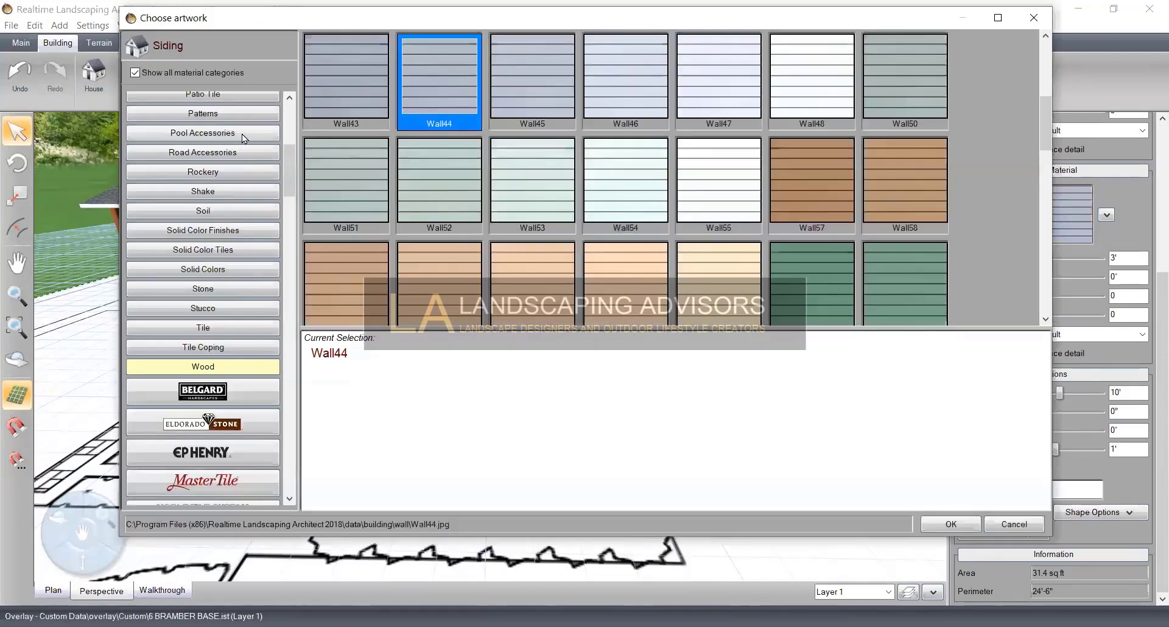
scroll(294, 146, up, 5)
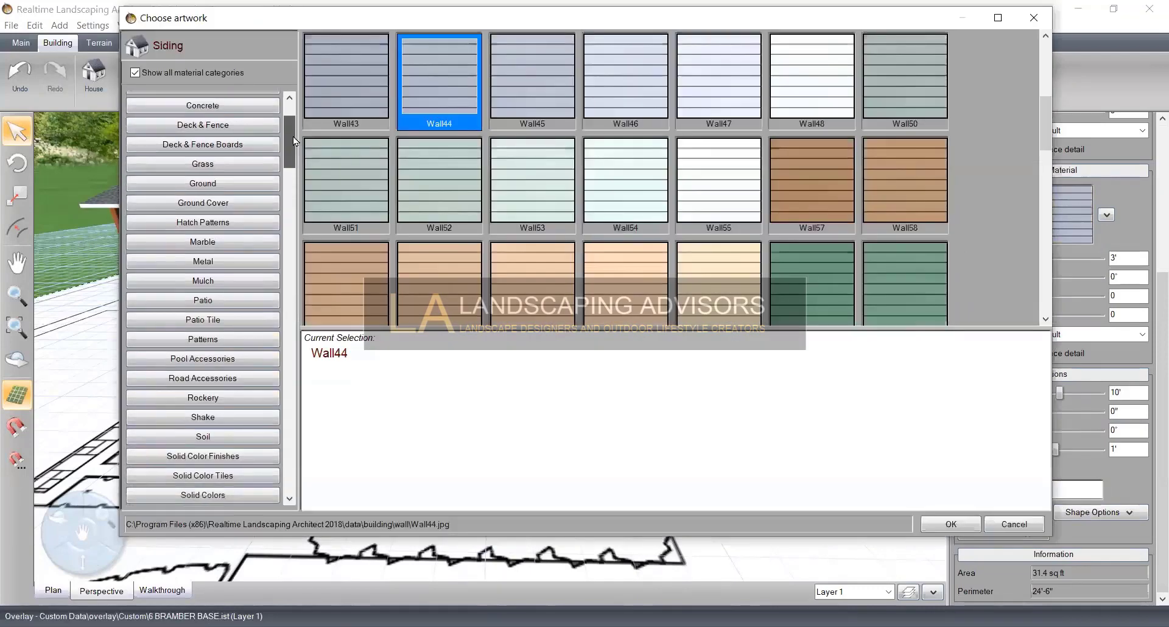
click(247, 217)
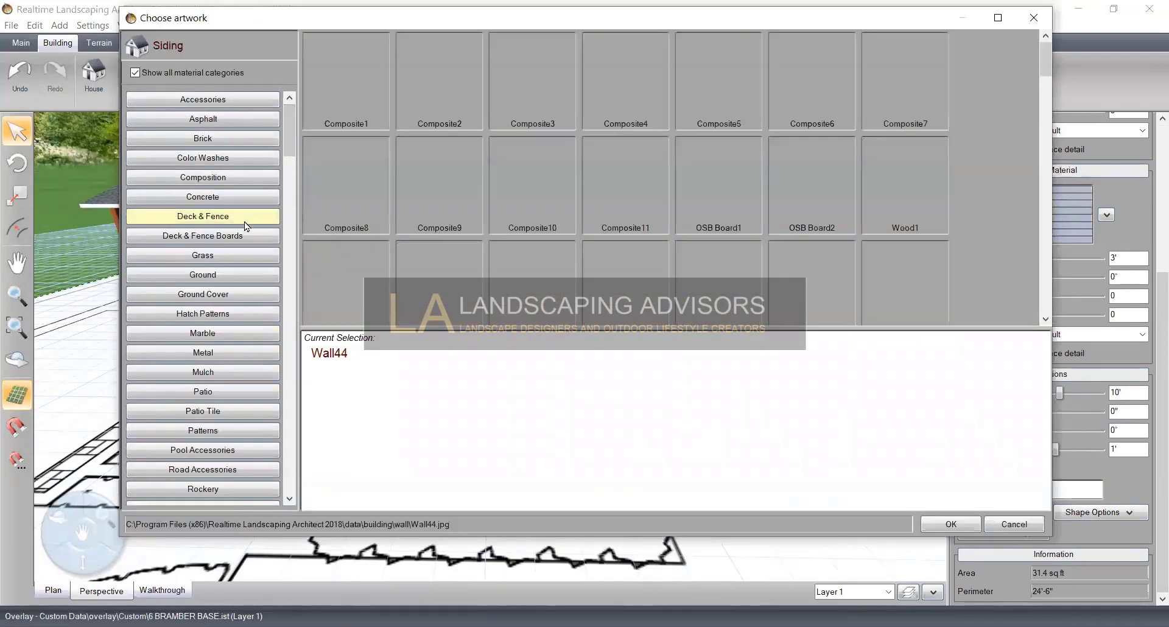
key(Down)
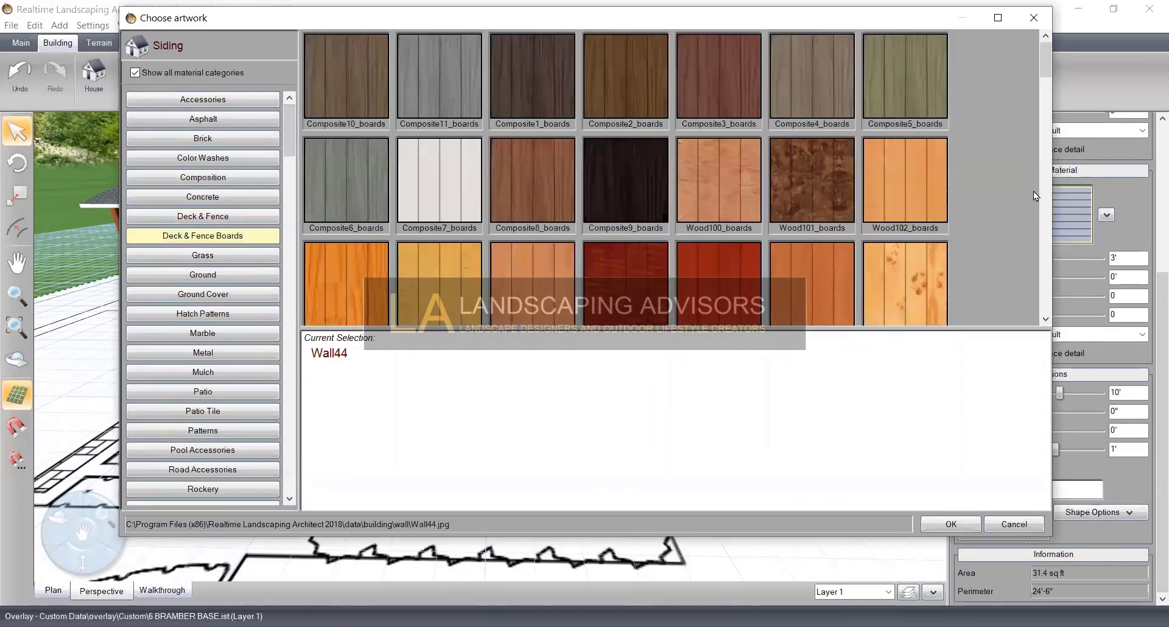
drag(1047, 63, 1042, 210)
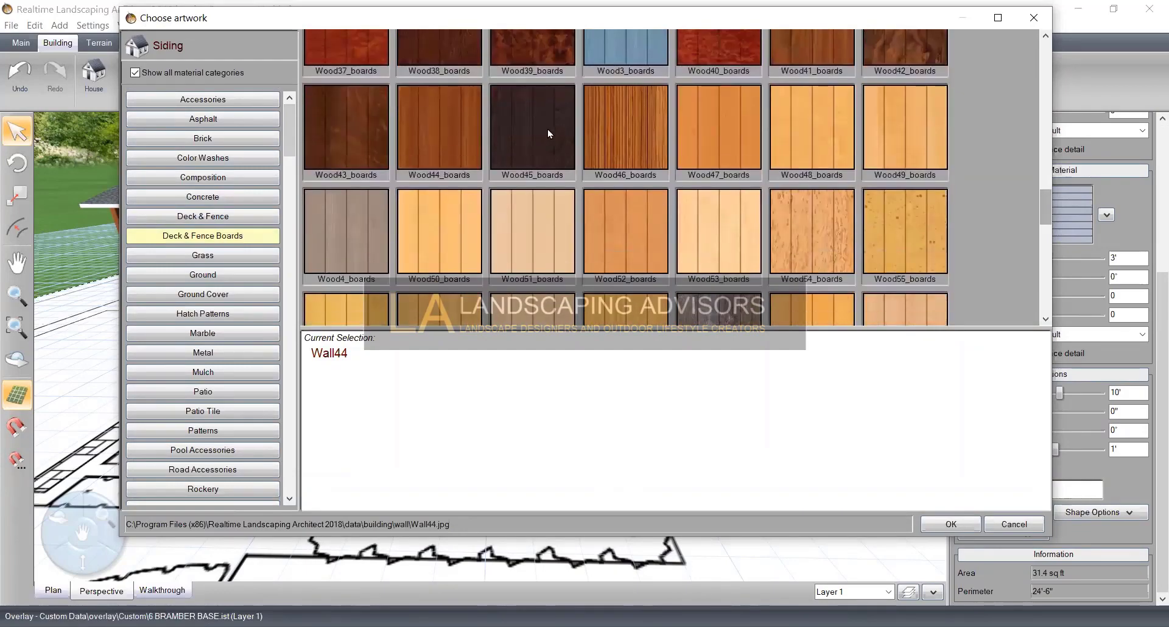
click(443, 143)
click(950, 524)
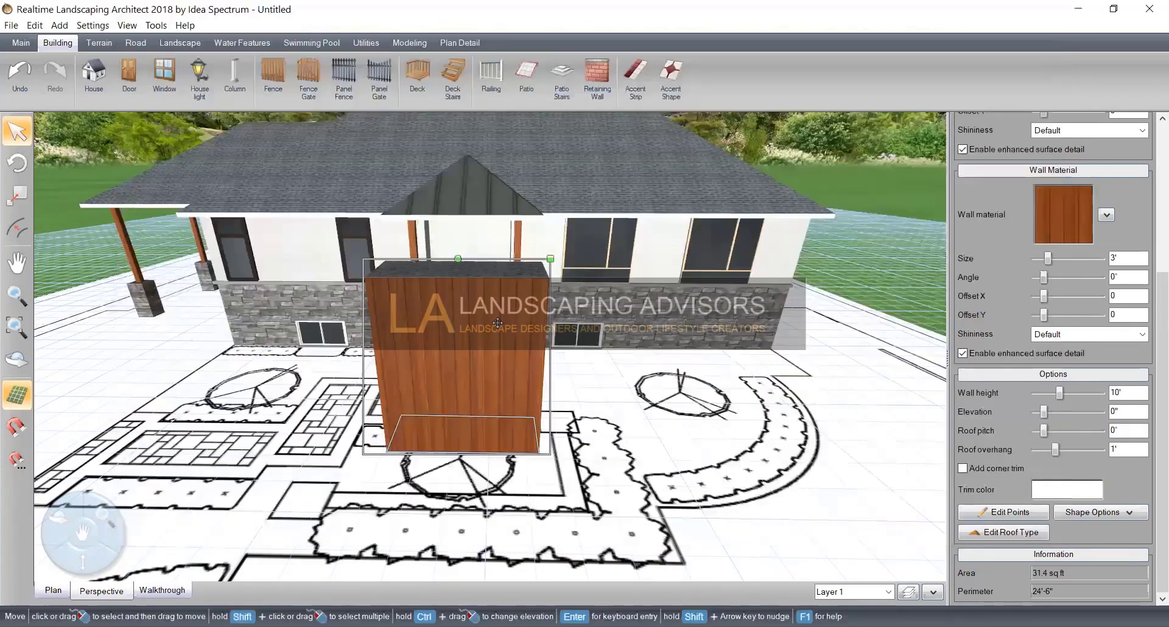
Move the wood-clad block back onto the porch landing, under the porch roof and against the front wall
middle_drag(551, 359, 507, 383)
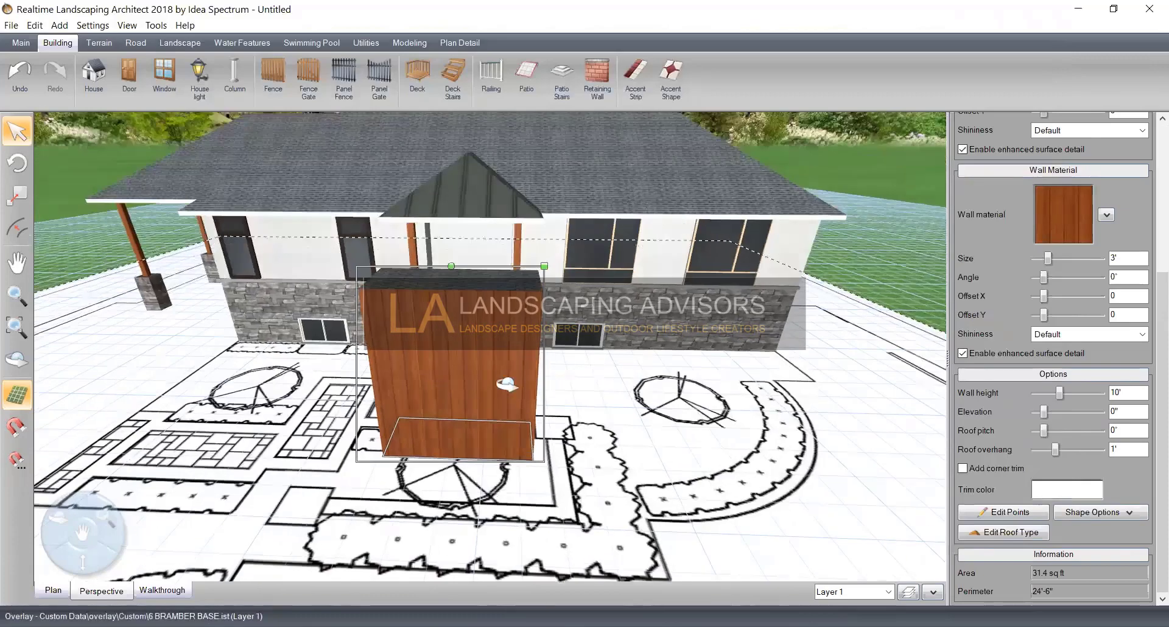
middle_drag(506, 341, 516, 381)
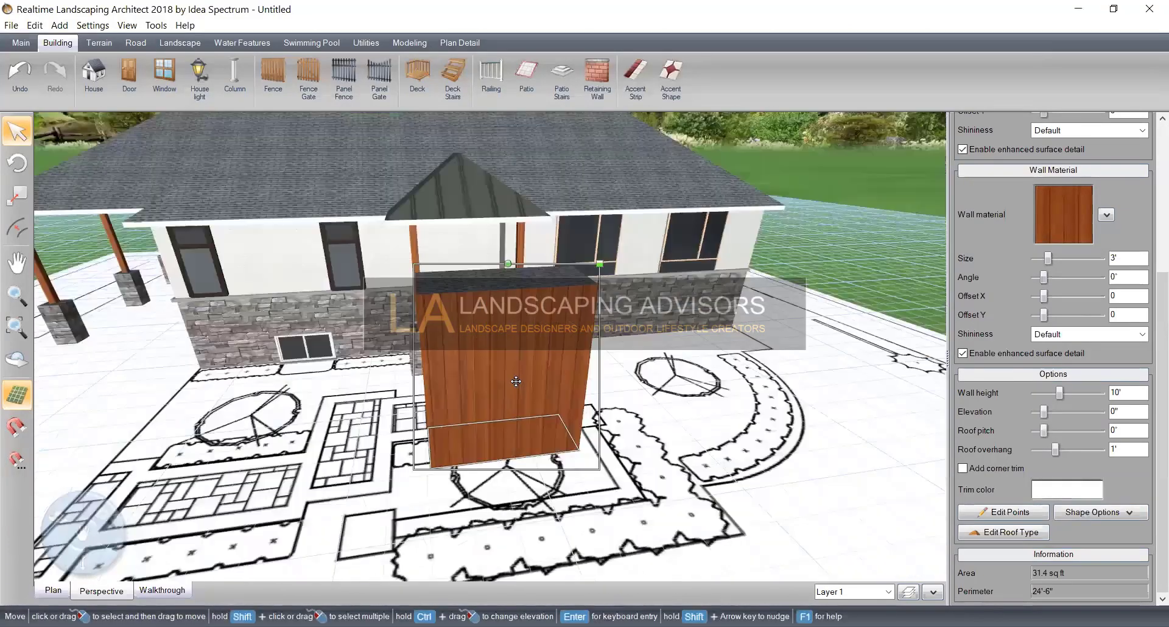
drag(474, 287, 477, 302)
mouse_move(477, 302)
mouse_down()
mouse_move(474, 282)
mouse_move(466, 297)
mouse_up()
scroll(476, 285, up, 3)
scroll(465, 303, down, 5)
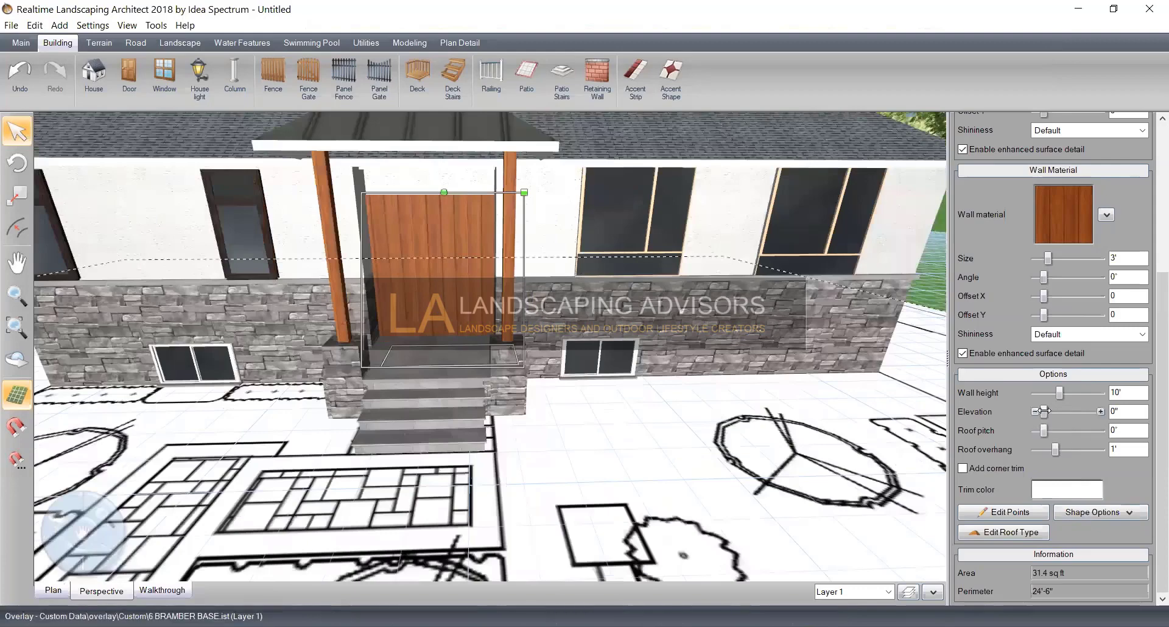
Set the wood-clad block's wall height to 12'-11"
drag(1059, 393, 1064, 394)
right_drag(880, 397, 849, 524)
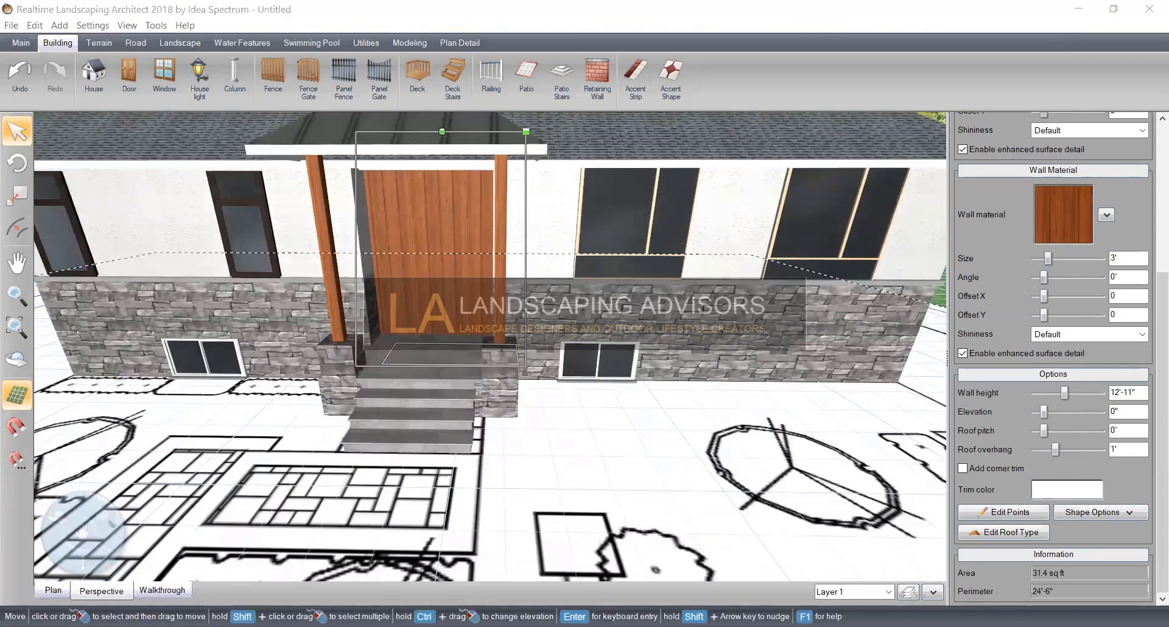
click(416, 250)
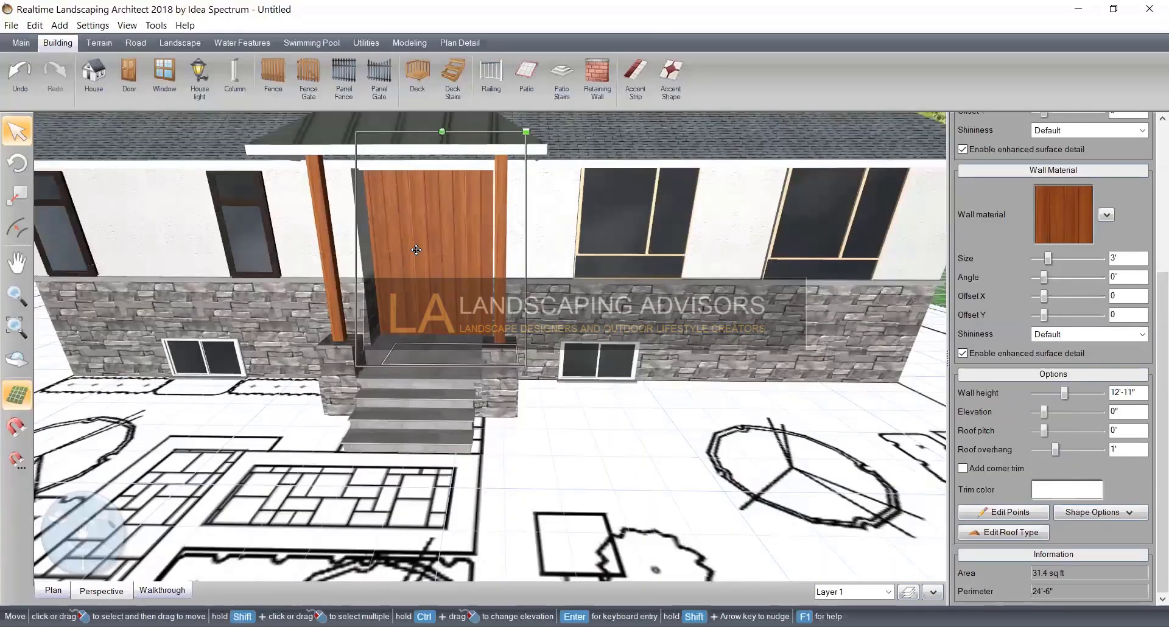
click(416, 250)
shift+click(411, 346)
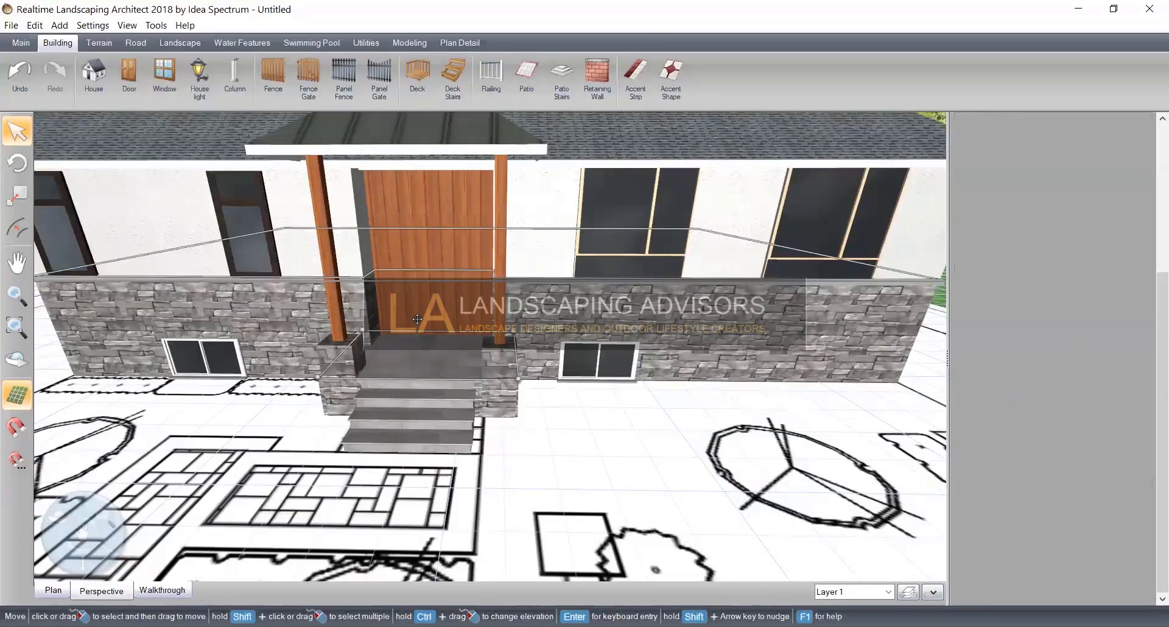
Set the block's wall material angle to 90° so the boards run horizontally, and its size to 2'-3"
click(417, 319)
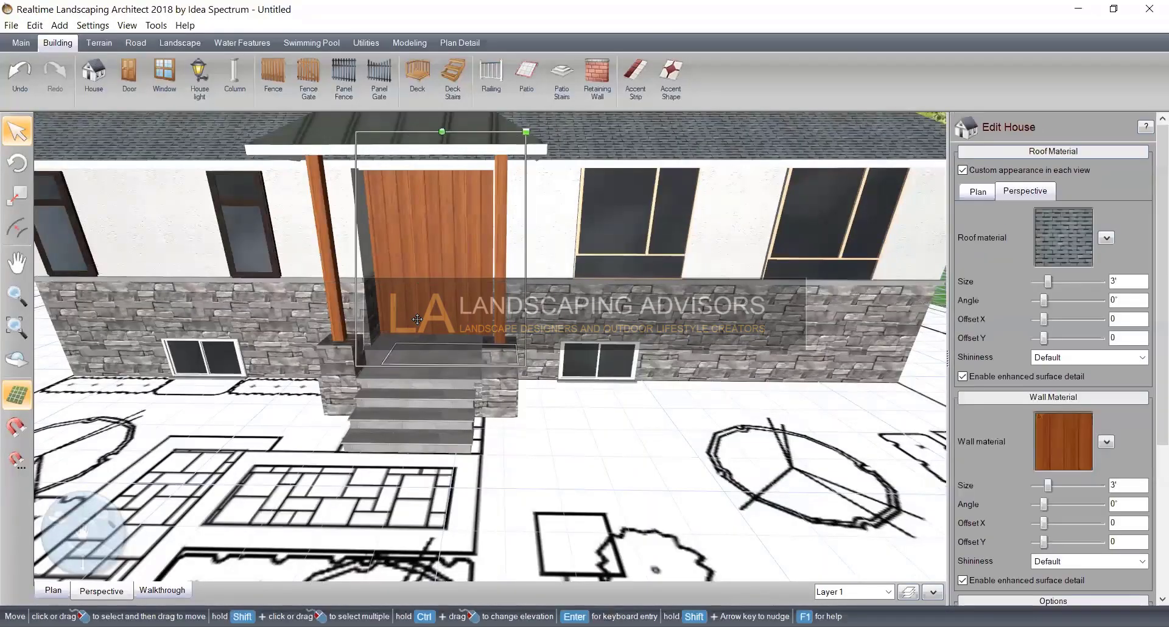
drag(1050, 505, 1057, 504)
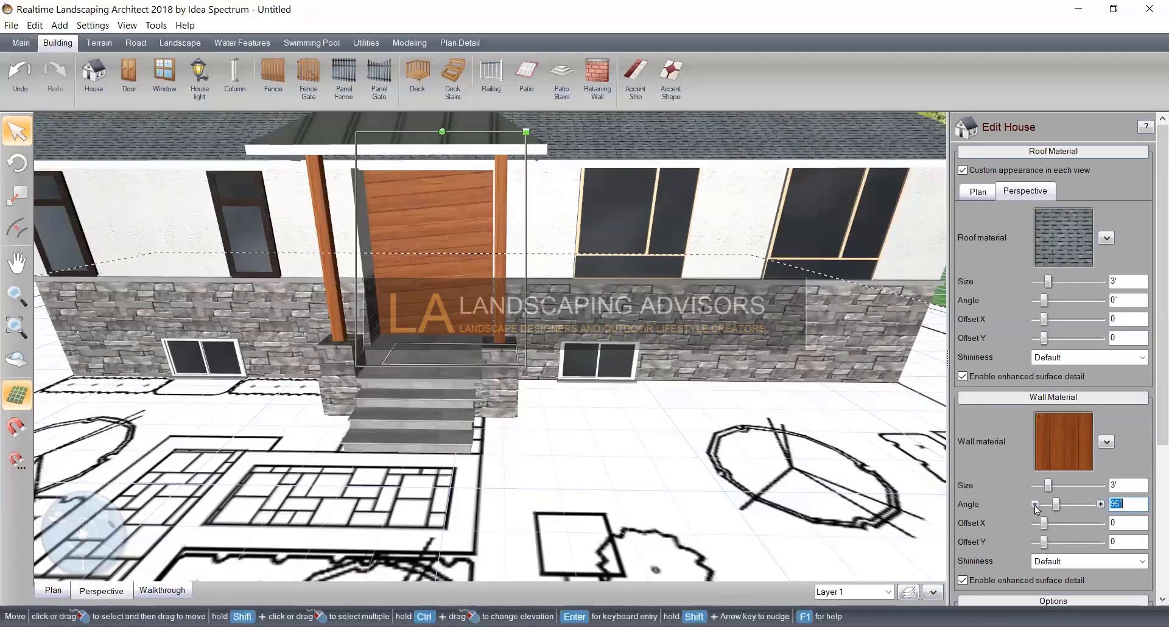
click(1035, 504)
click(1035, 504)
click(1035, 504)
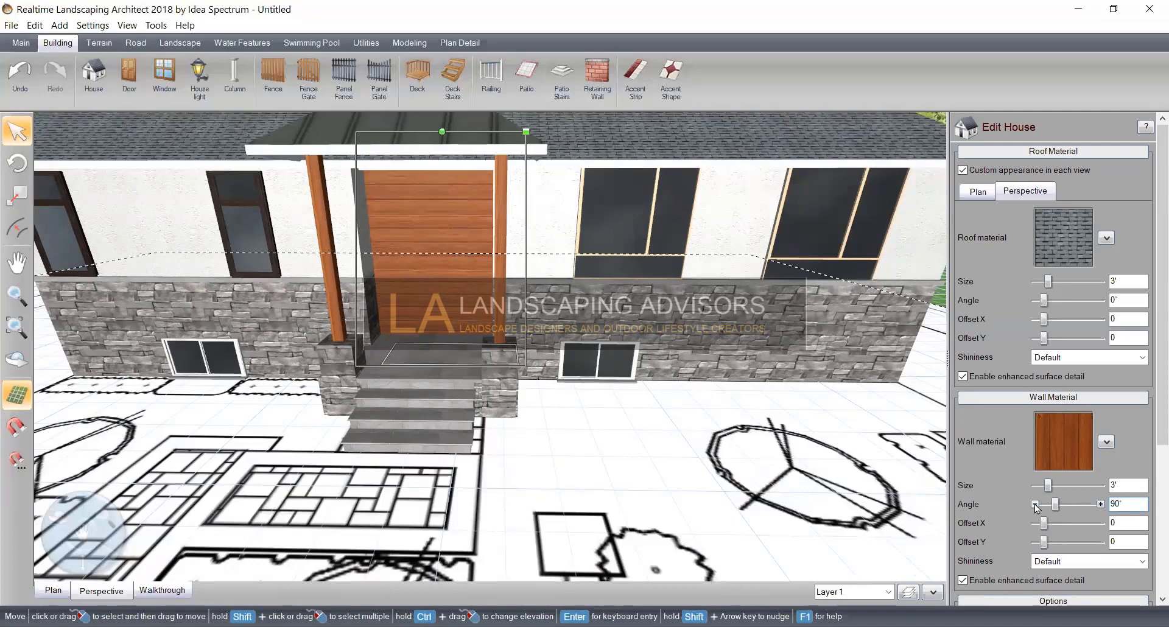
click(1101, 504)
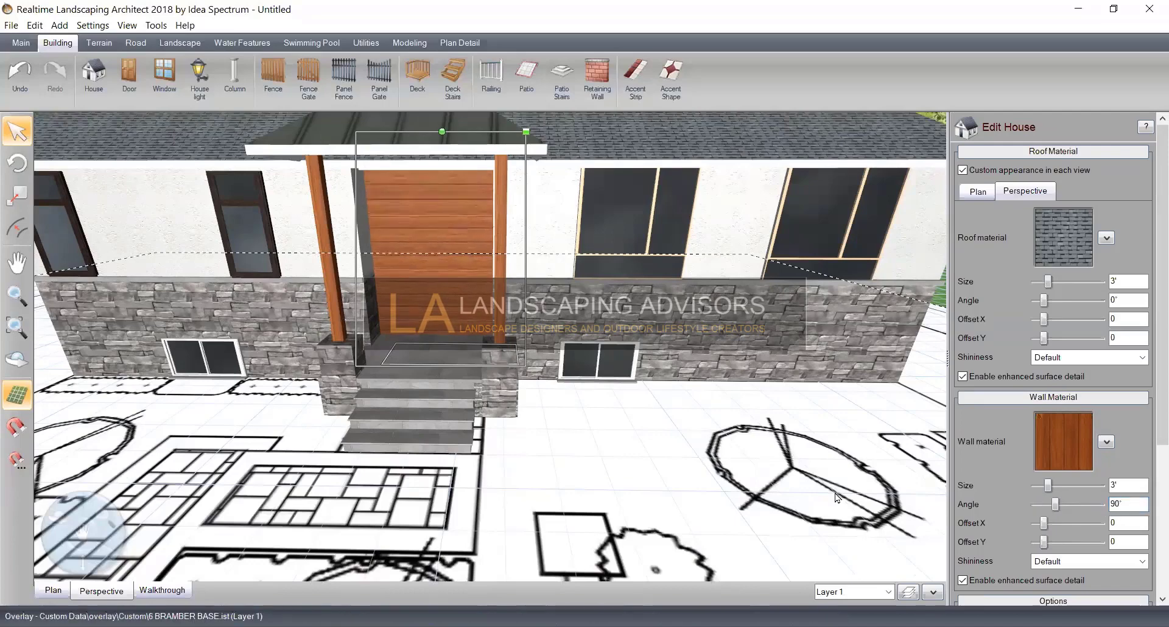
click(1035, 486)
click(1035, 485)
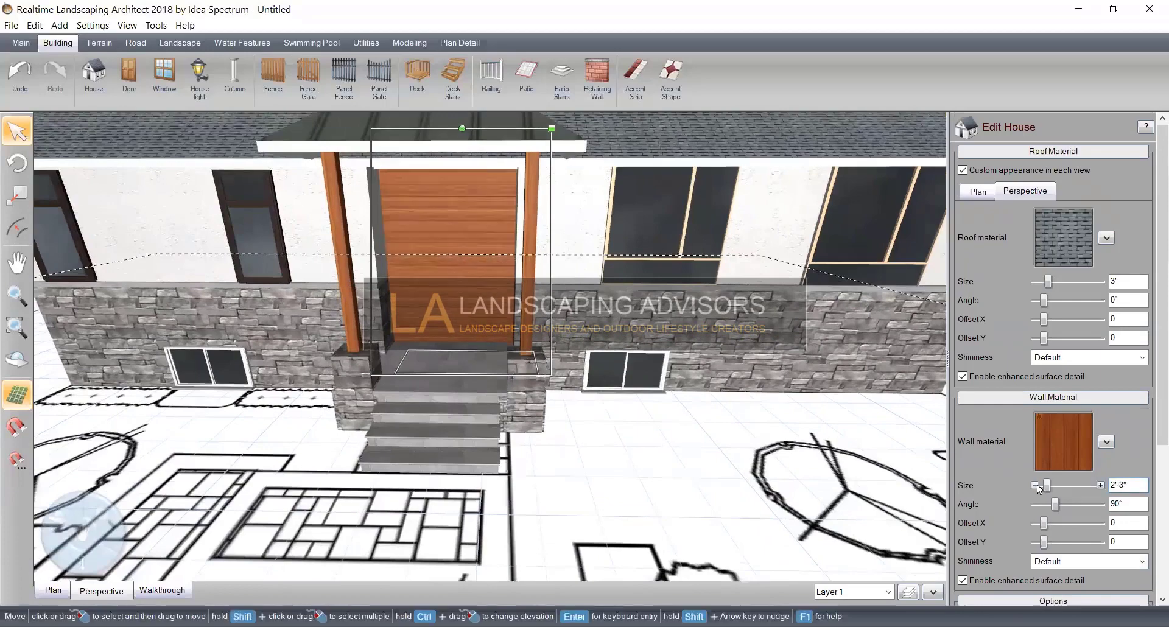
Examine the wood-clad entrance block and porch roof against the house front from near, far and angled viewpoints
scroll(736, 530, down, 4)
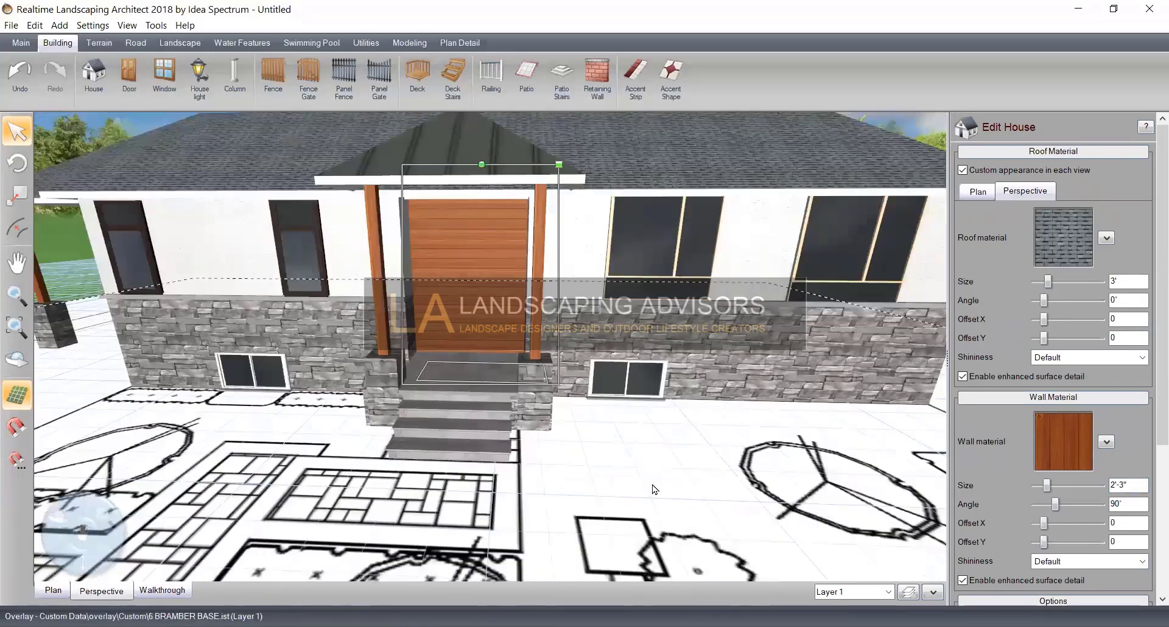
middle_drag(694, 121, 699, 357)
scroll(474, 222, up, 2)
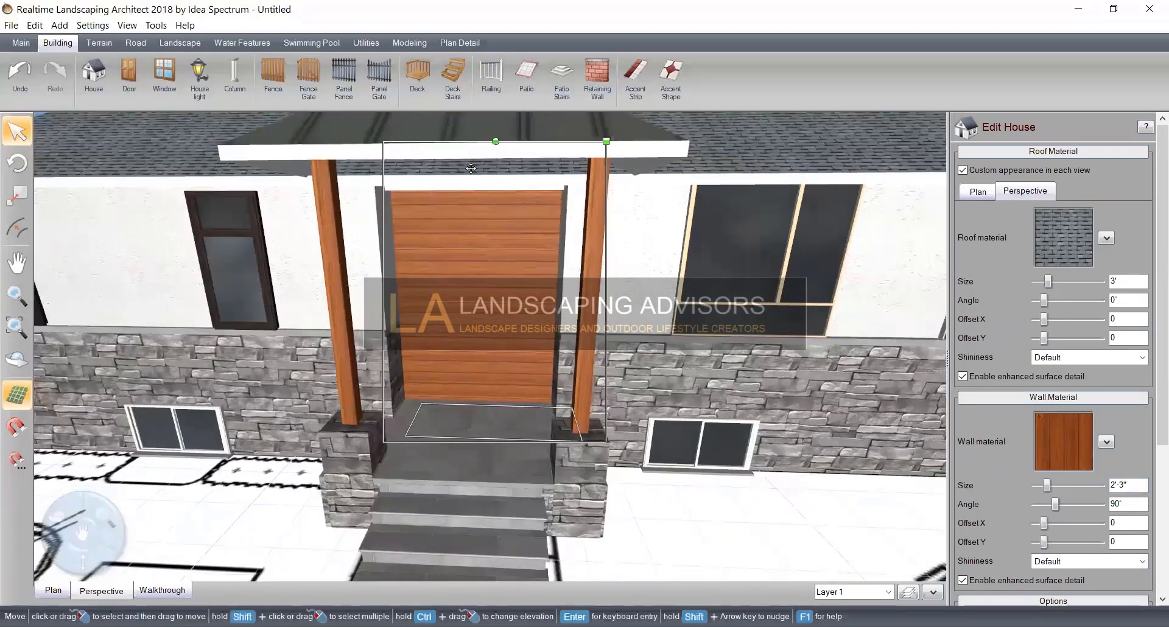
middle_drag(486, 322, 495, 428)
scroll(495, 428, down, 3)
scroll(535, 229, down, 2)
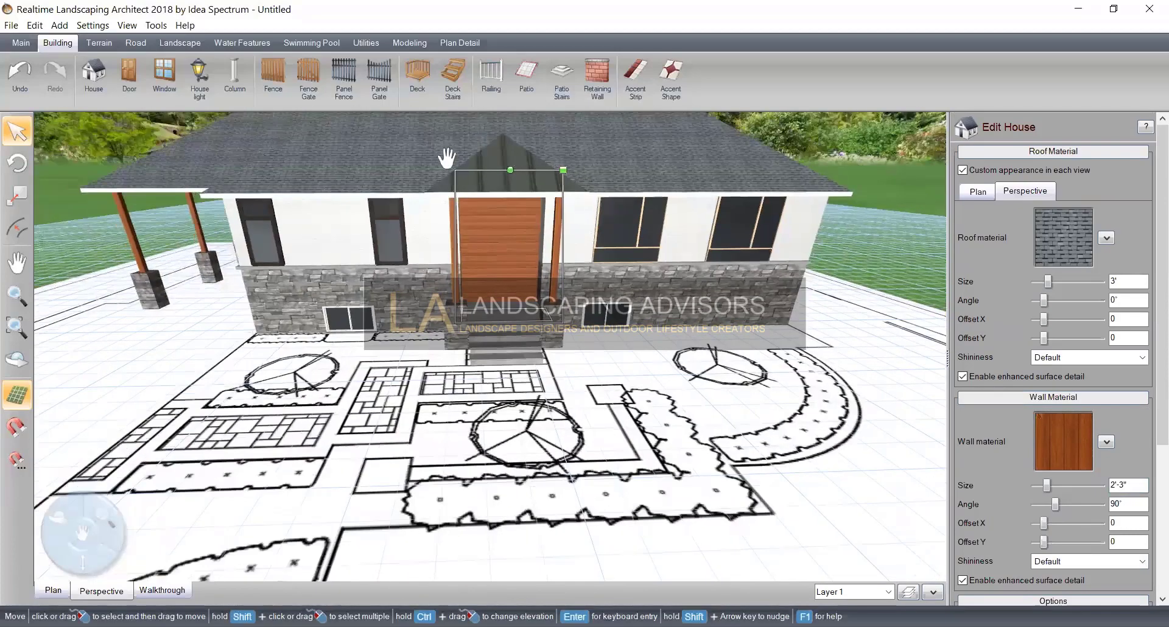
scroll(509, 149, up, 2)
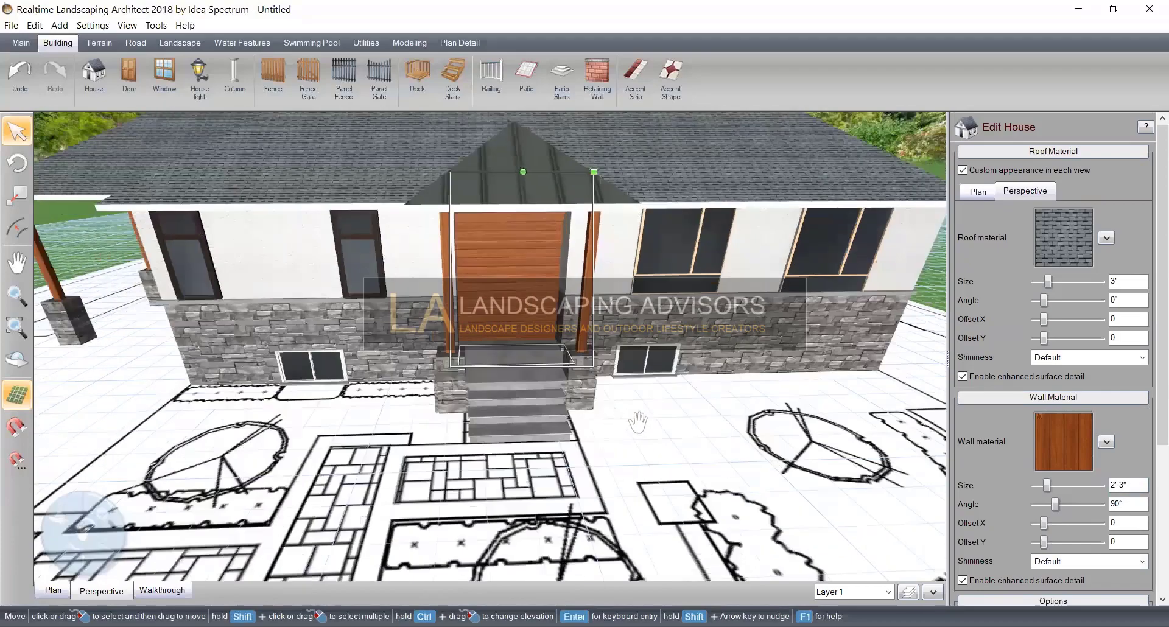
scroll(614, 391, down, 2)
middle_drag(613, 391, 616, 466)
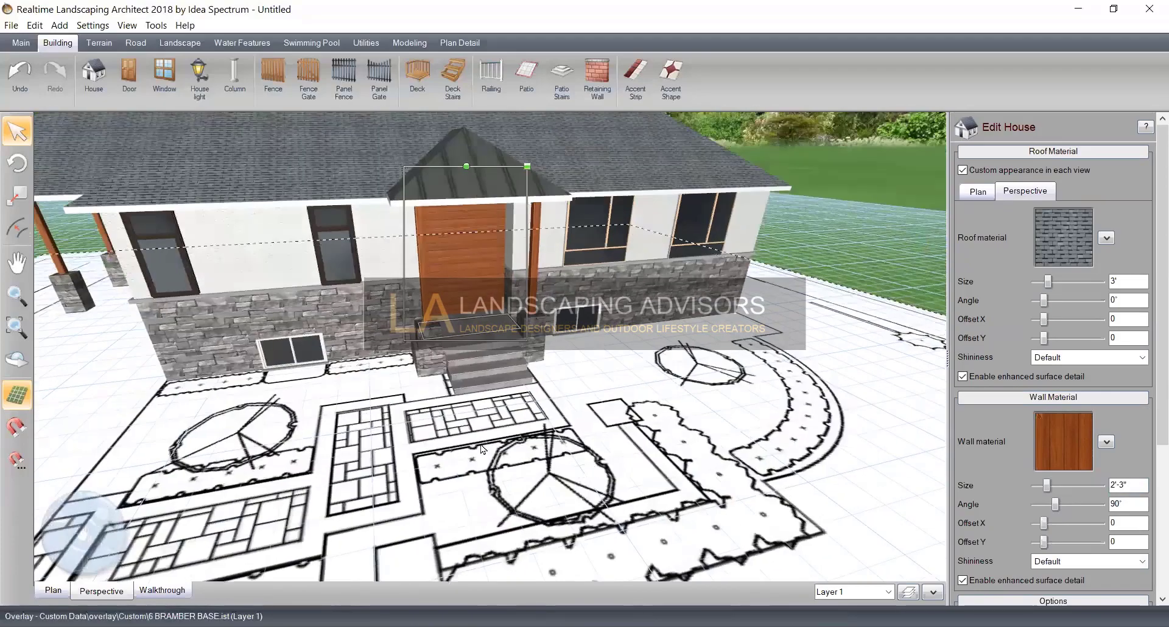
middle_drag(418, 414, 470, 143)
scroll(525, 162, up, 2)
middle_drag(529, 168, 492, 112)
middle_drag(479, 524, 560, 428)
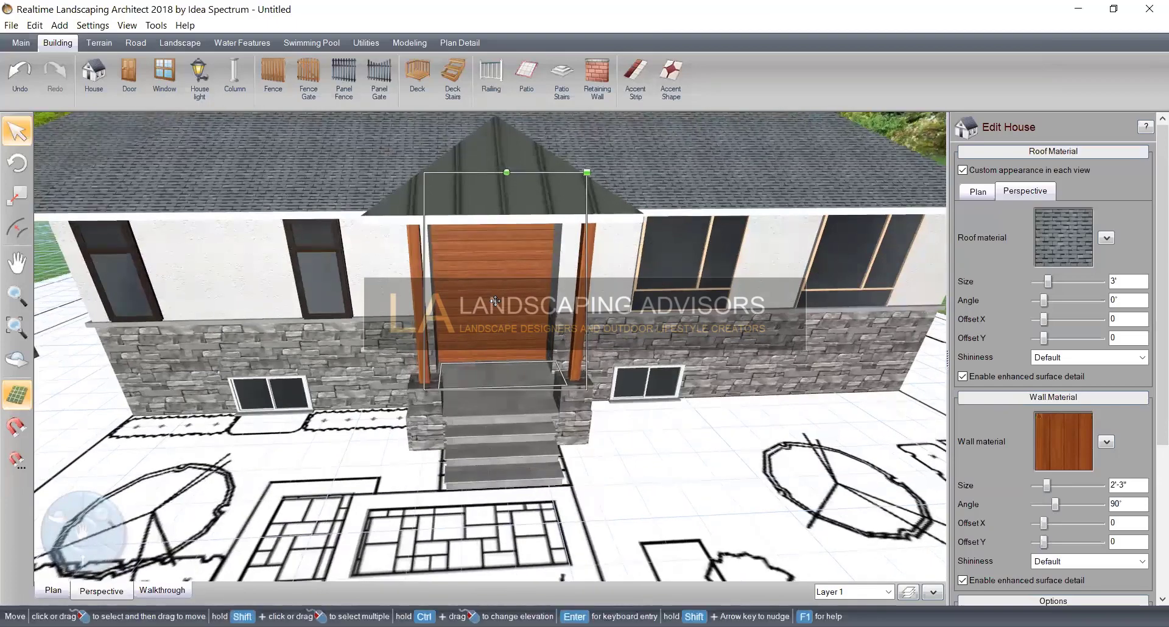
Place the Tür_Eingang door from the Custom doors category on the front of the wood-clad entrance block
click(130, 76)
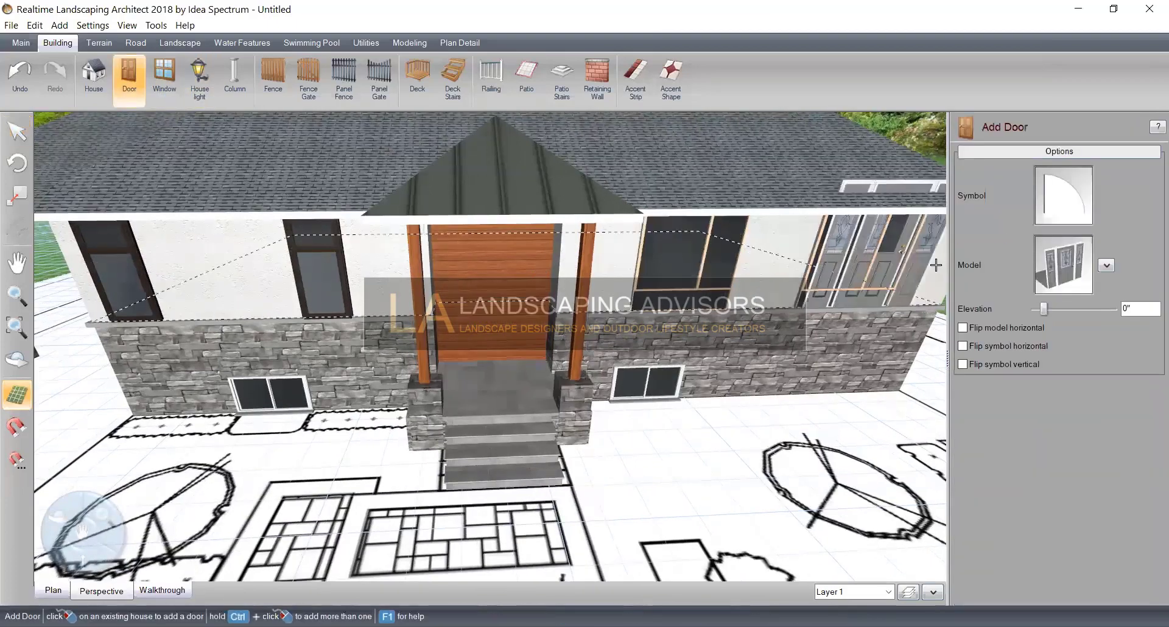
click(1061, 280)
click(257, 212)
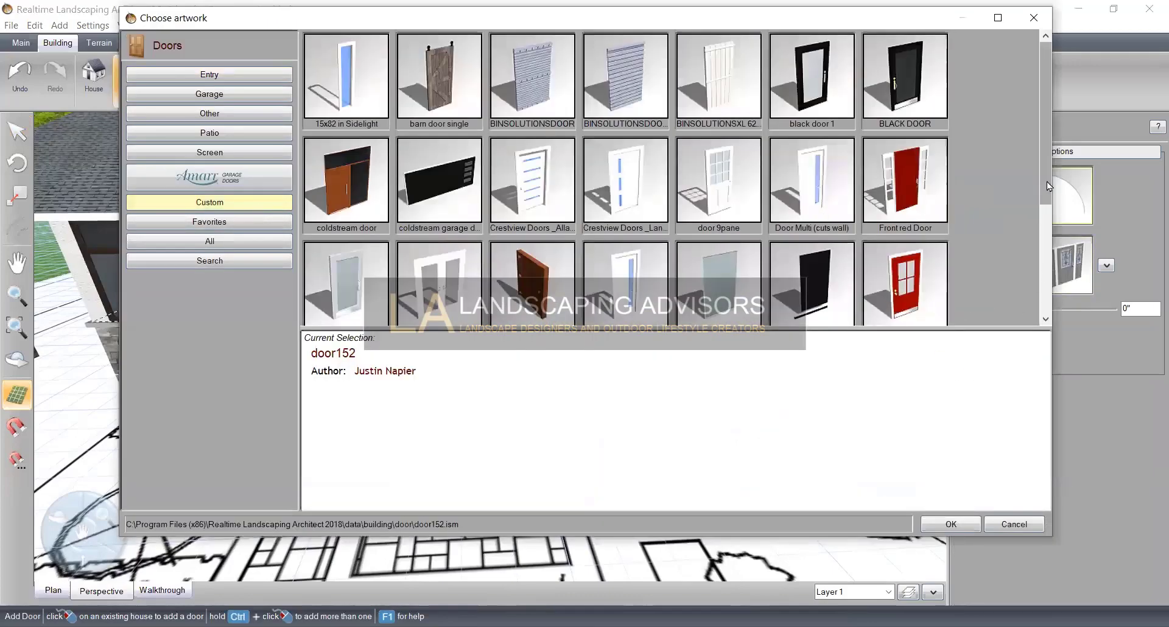
scroll(1043, 268, down, 3)
mouse_move(1044, 259)
mouse_down()
mouse_move(1047, 210)
mouse_move(1049, 258)
mouse_up()
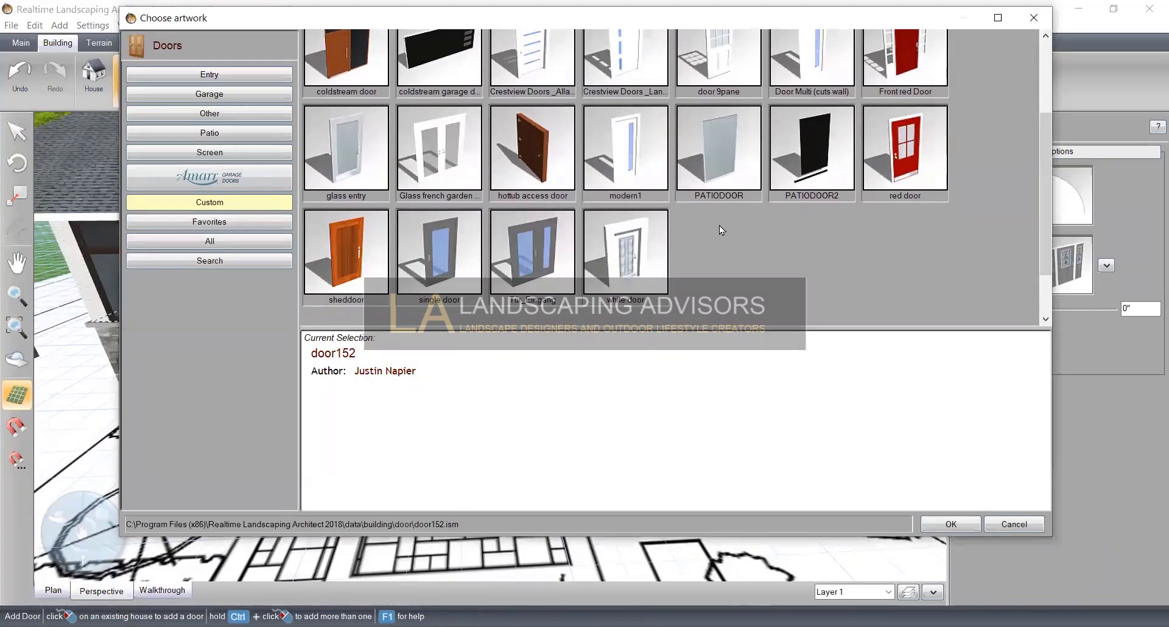
scroll(823, 230, up, 3)
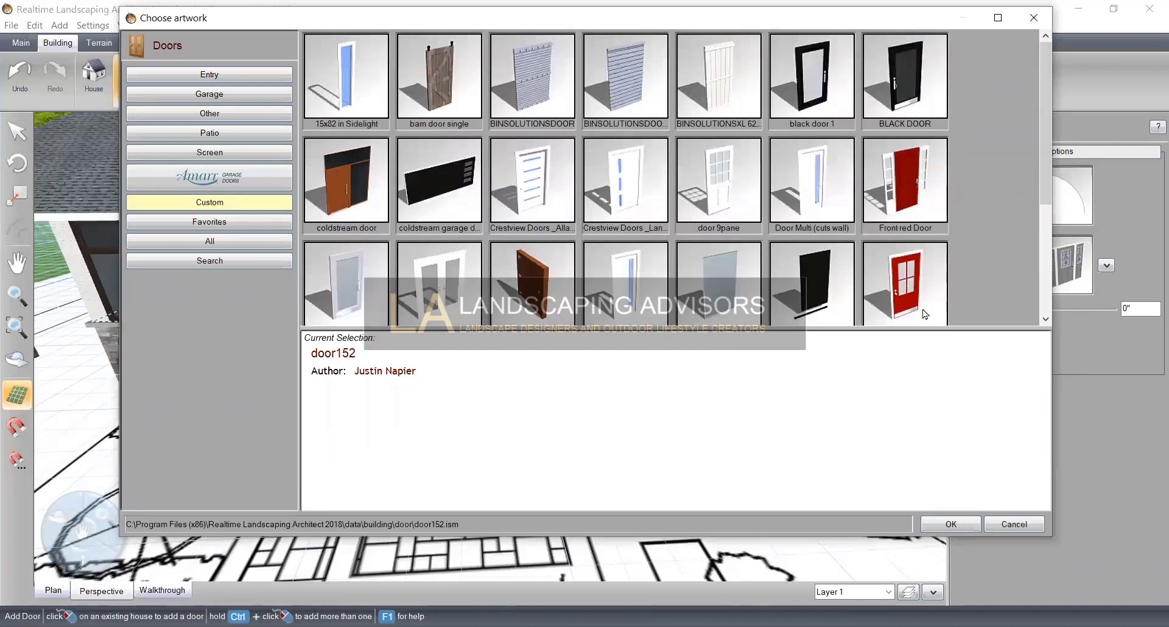
drag(1047, 144, 1044, 227)
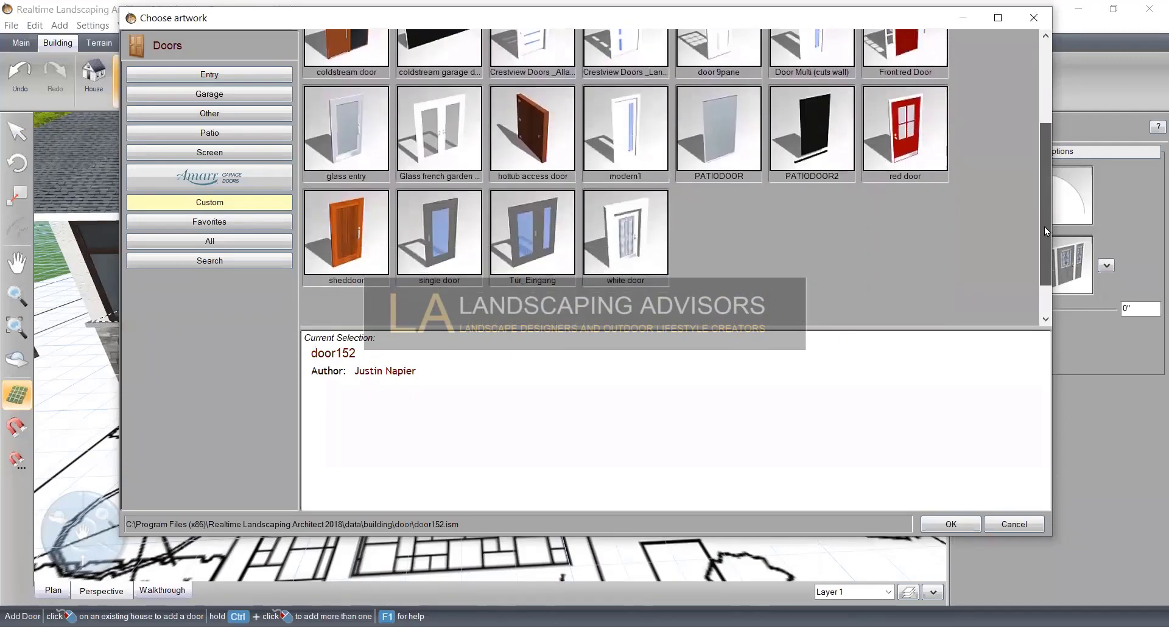
click(545, 243)
click(951, 524)
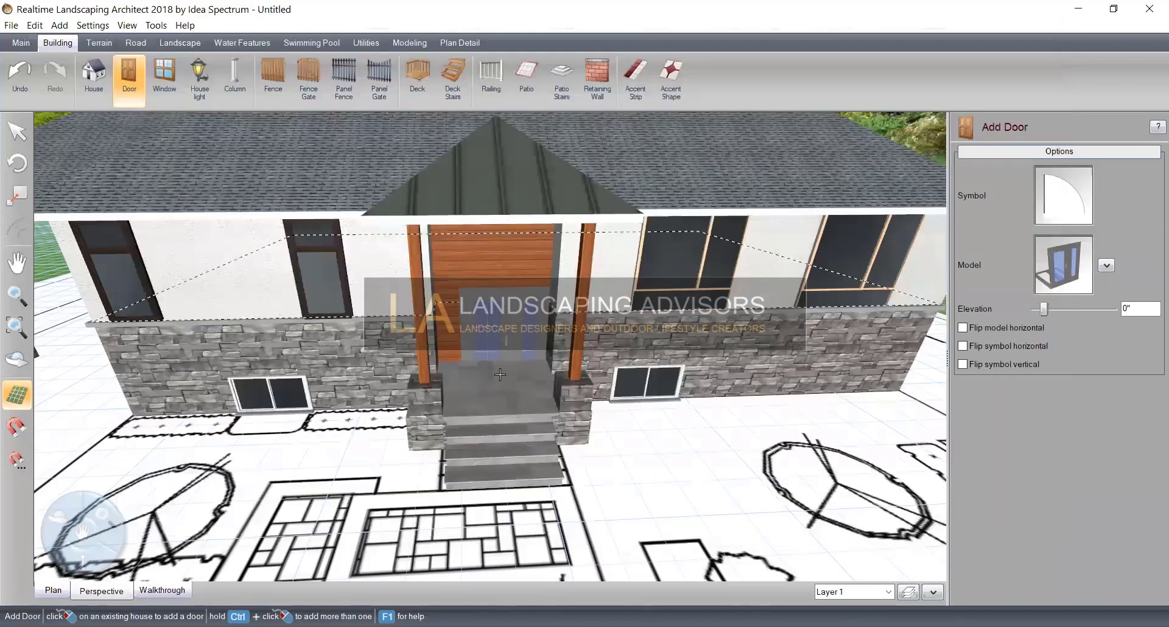
click(495, 382)
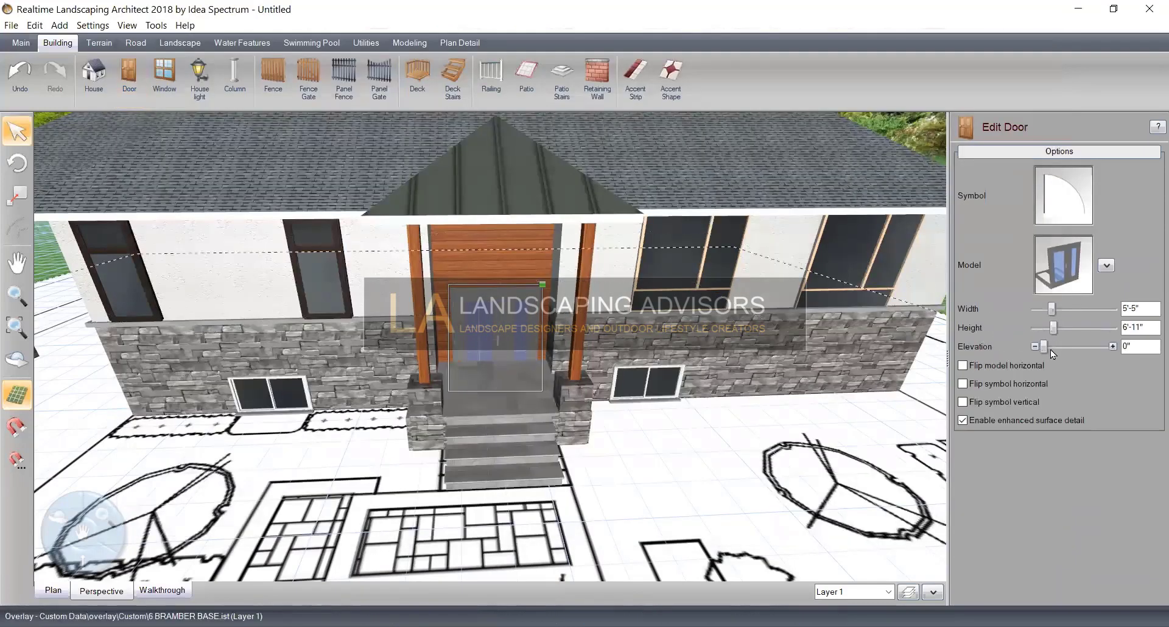
Set the entrance door's elevation to 2' and its height to 8'-6"
drag(1050, 350, 1050, 347)
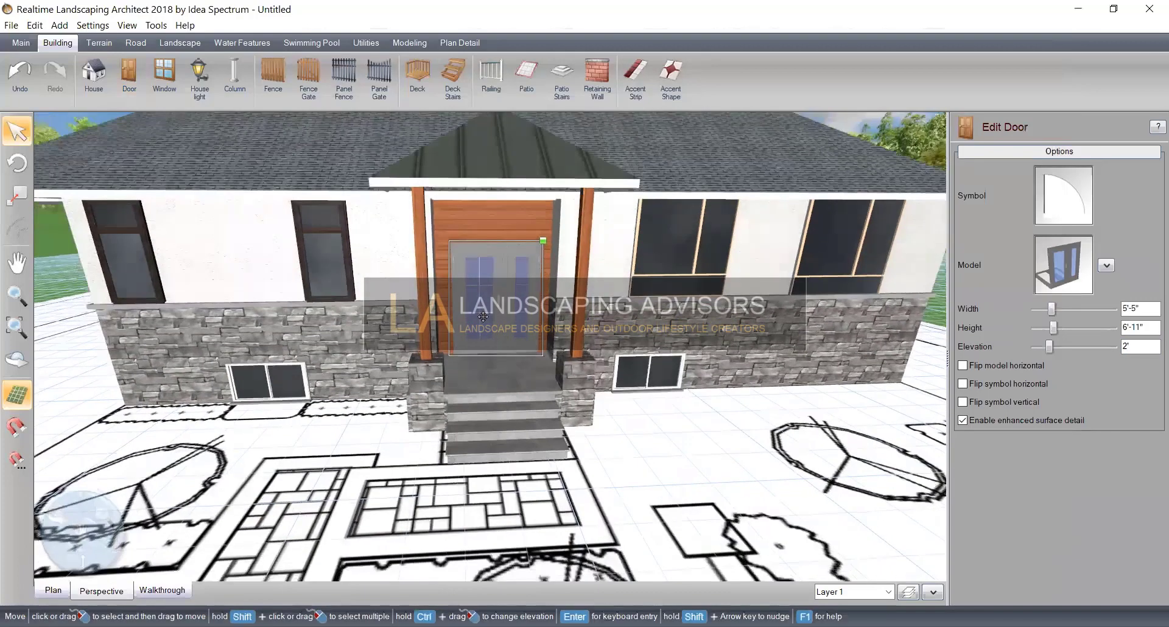
scroll(482, 317, up, 4)
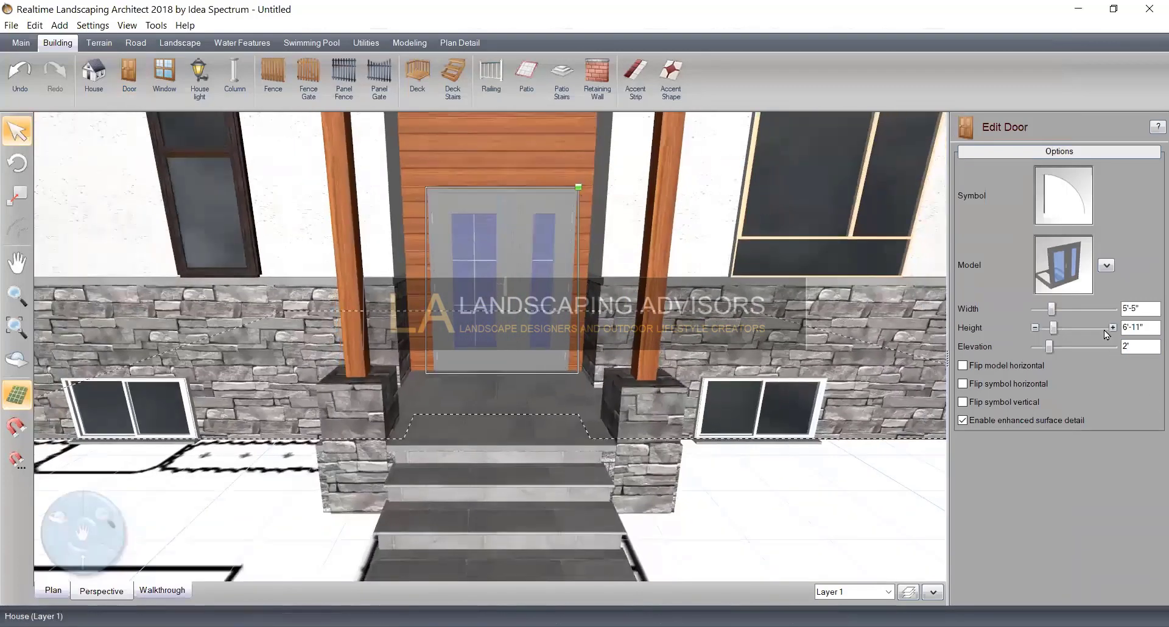
click(1113, 327)
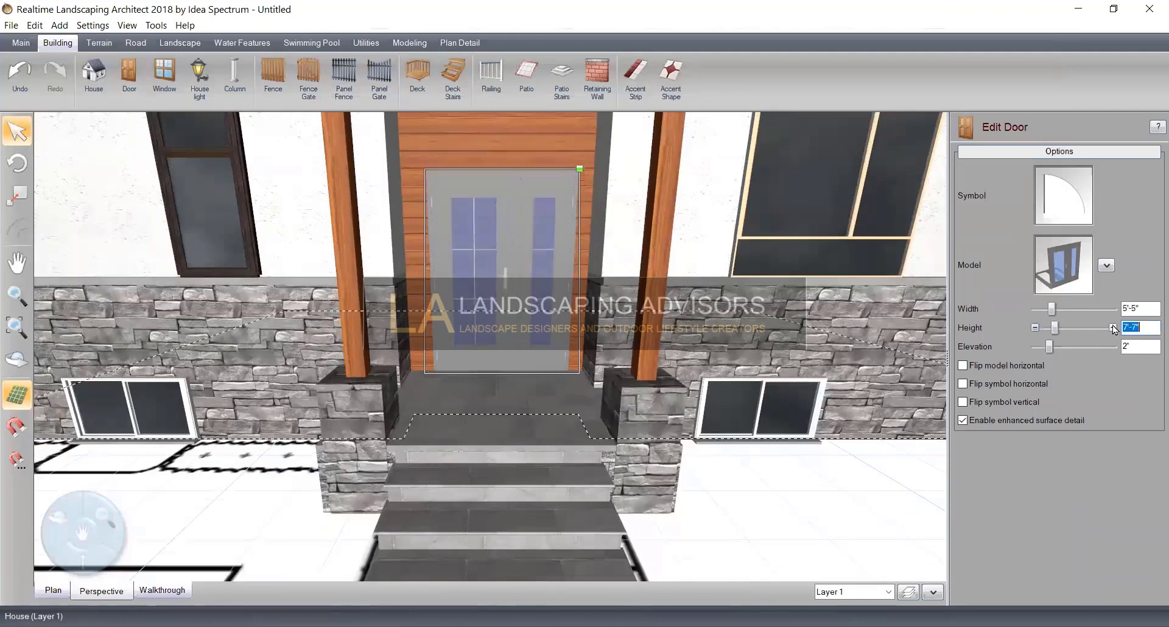
click(1113, 328)
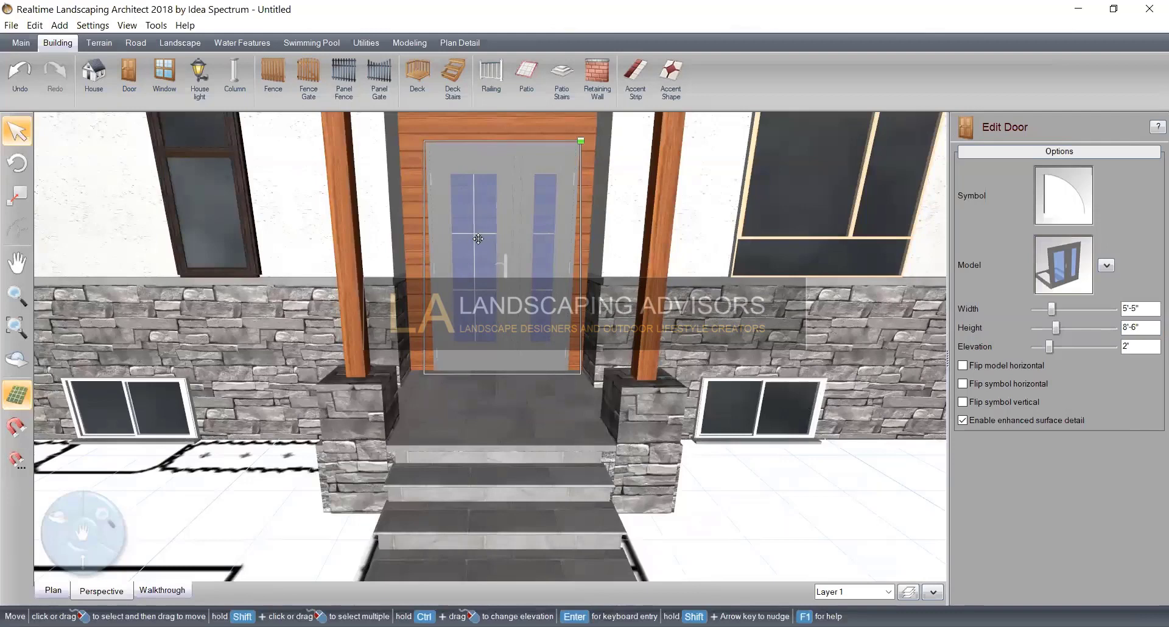
Recolour the entrance door's Material 1 to dark grey with RGB 49, 49, 49, and check its remaining materials
click(1105, 267)
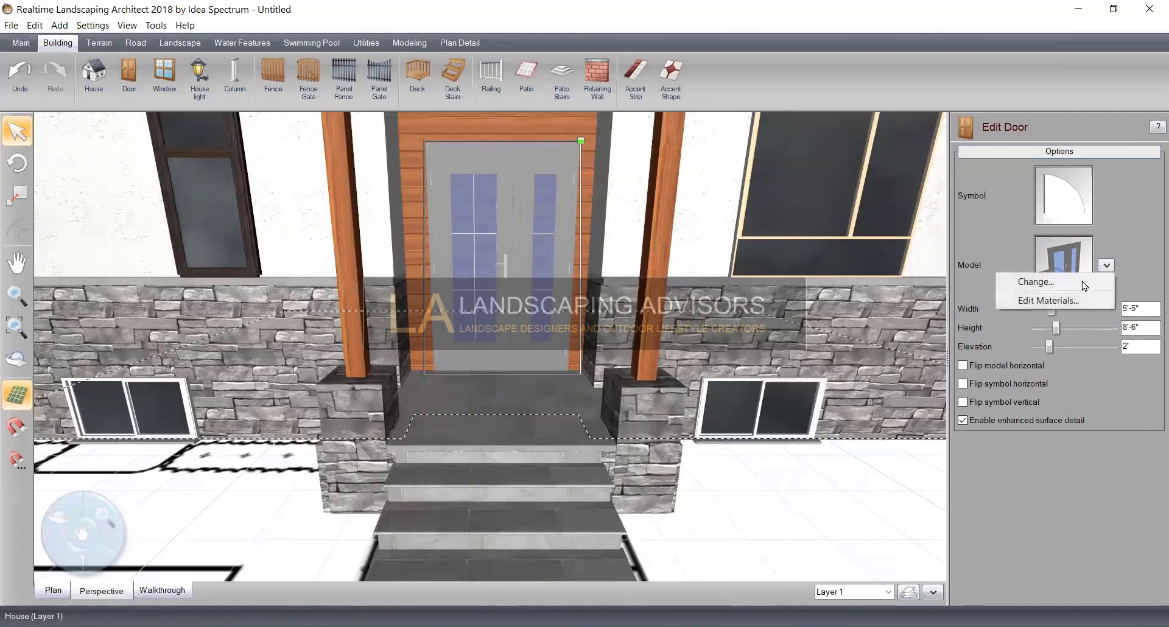
click(1057, 301)
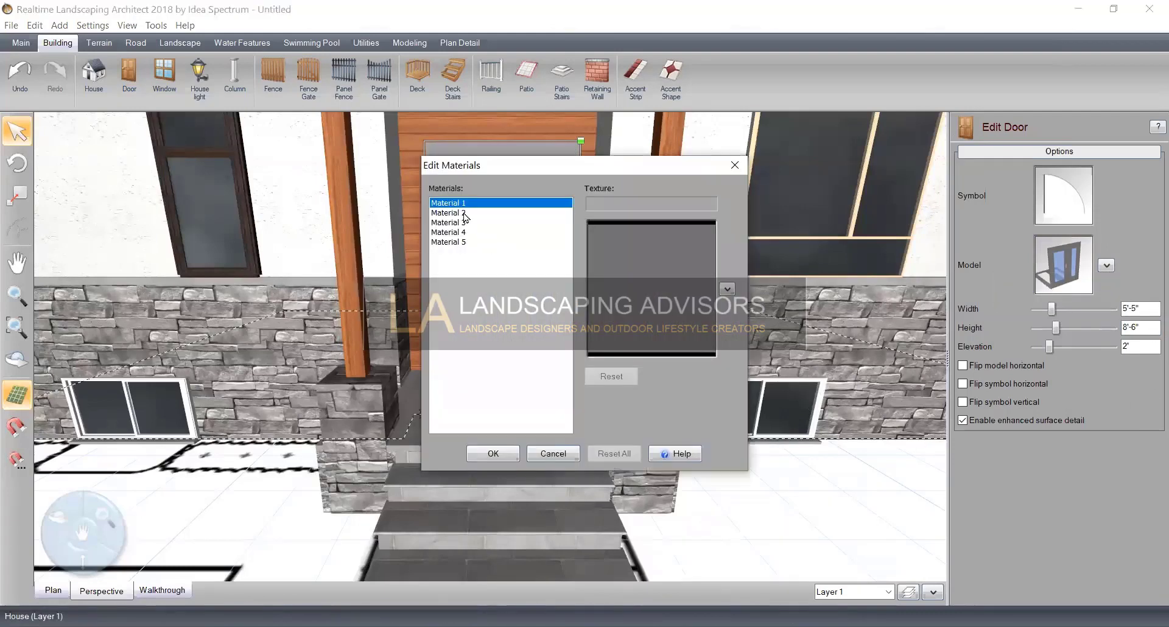
click(466, 214)
click(472, 203)
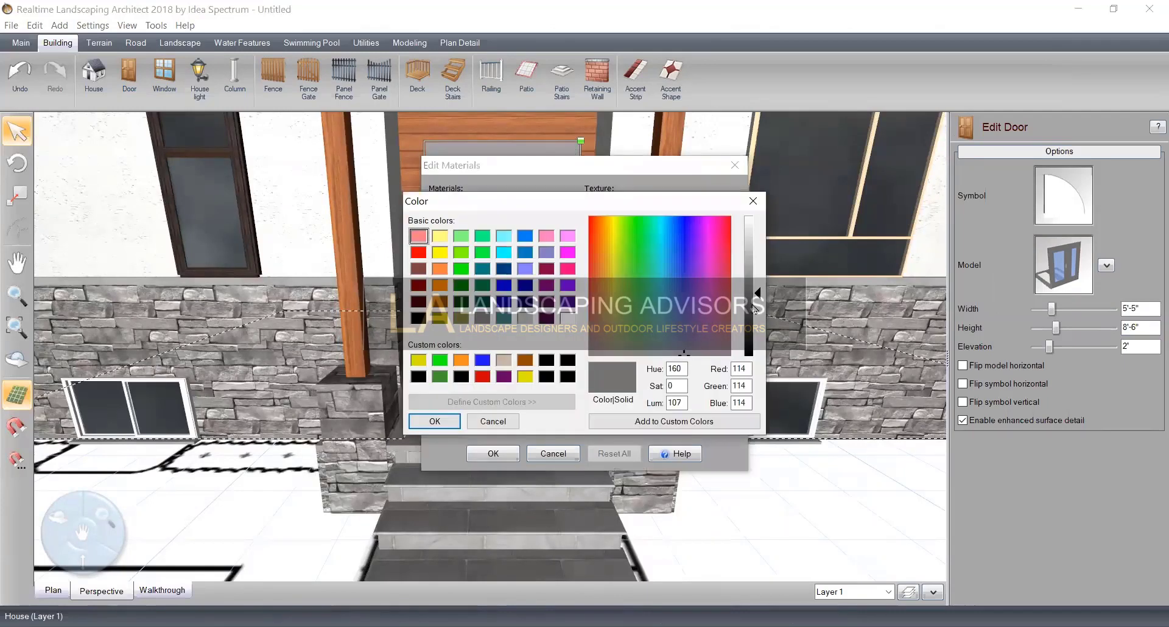
drag(758, 298, 758, 329)
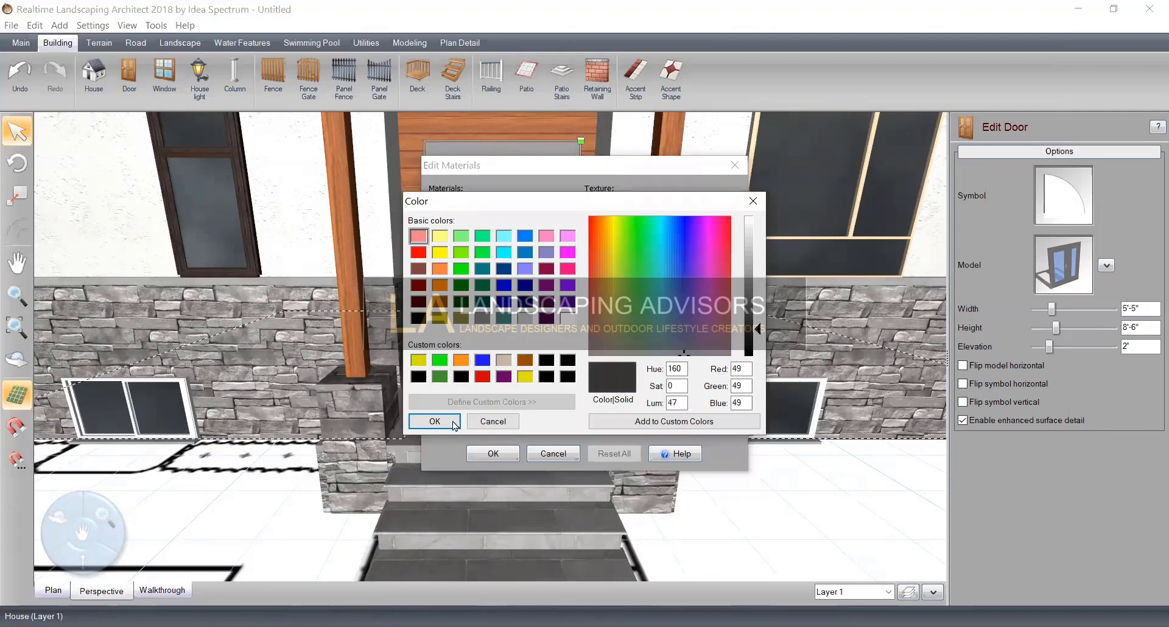
click(434, 423)
click(463, 222)
click(463, 231)
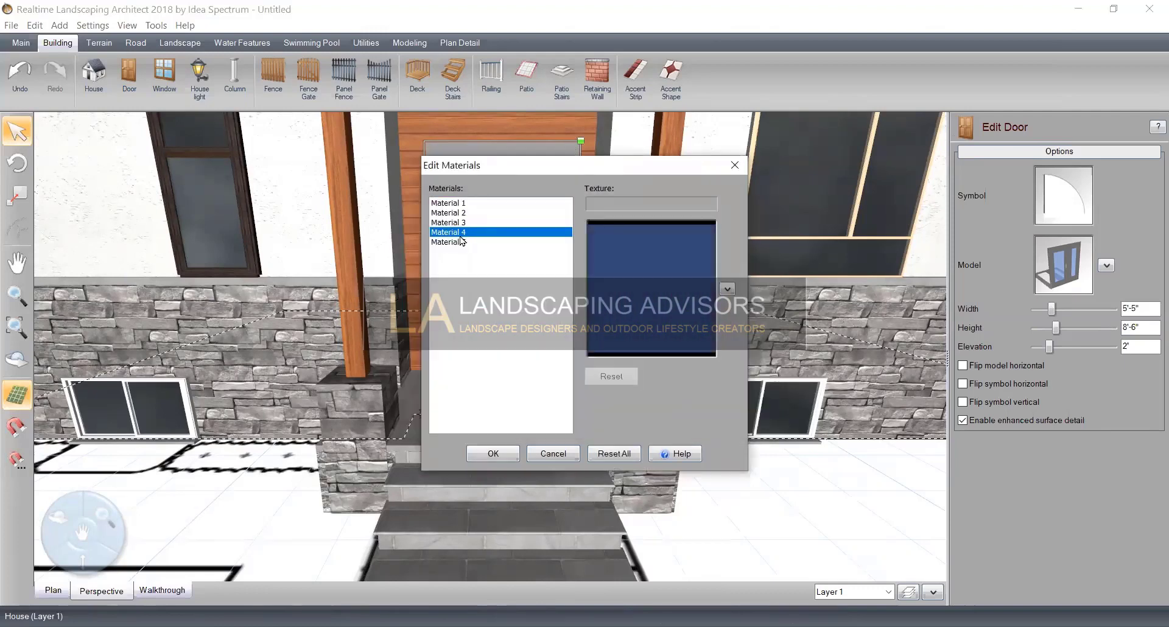
click(460, 242)
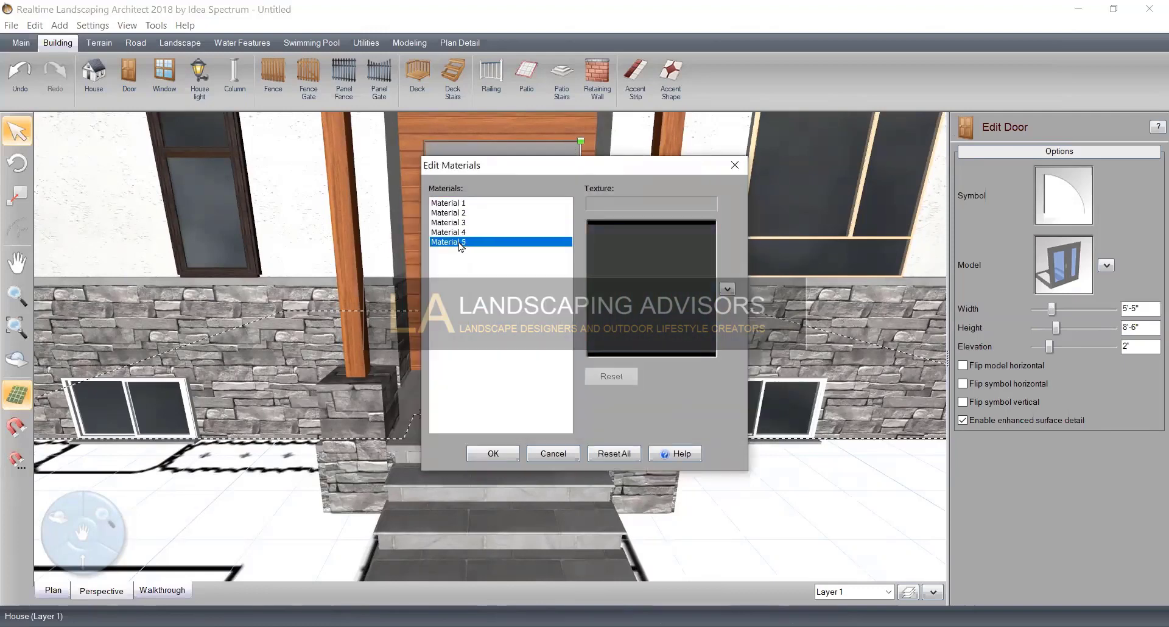
click(487, 455)
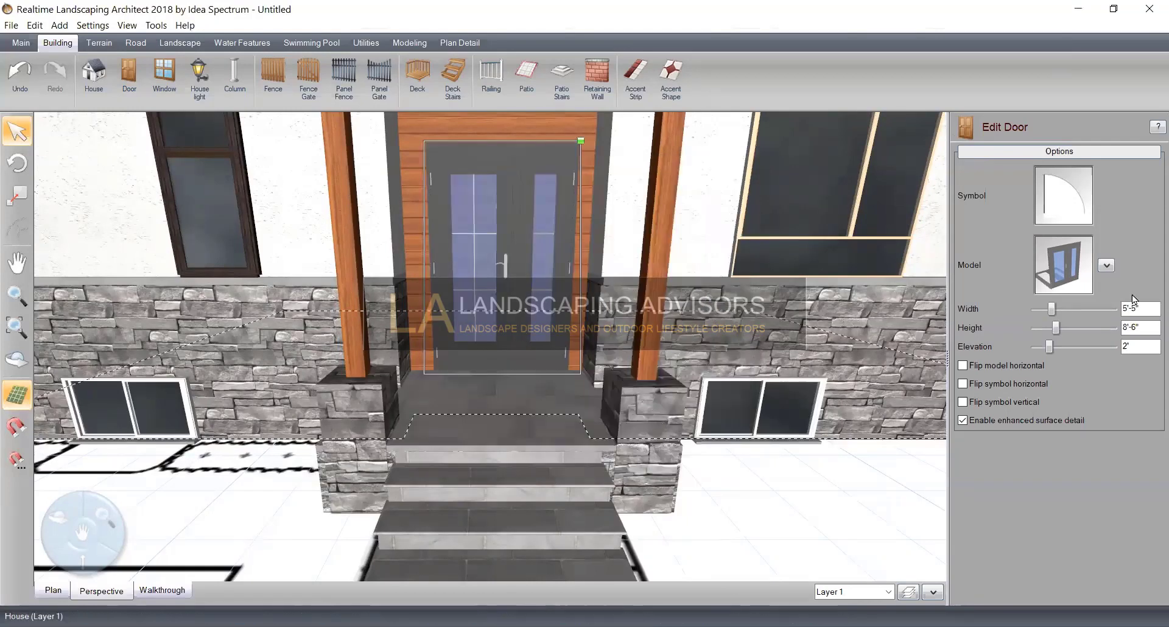
Recolour the entrance door's Material 5 to dark grey with RGB 57, 57, 57
click(1104, 266)
click(1048, 302)
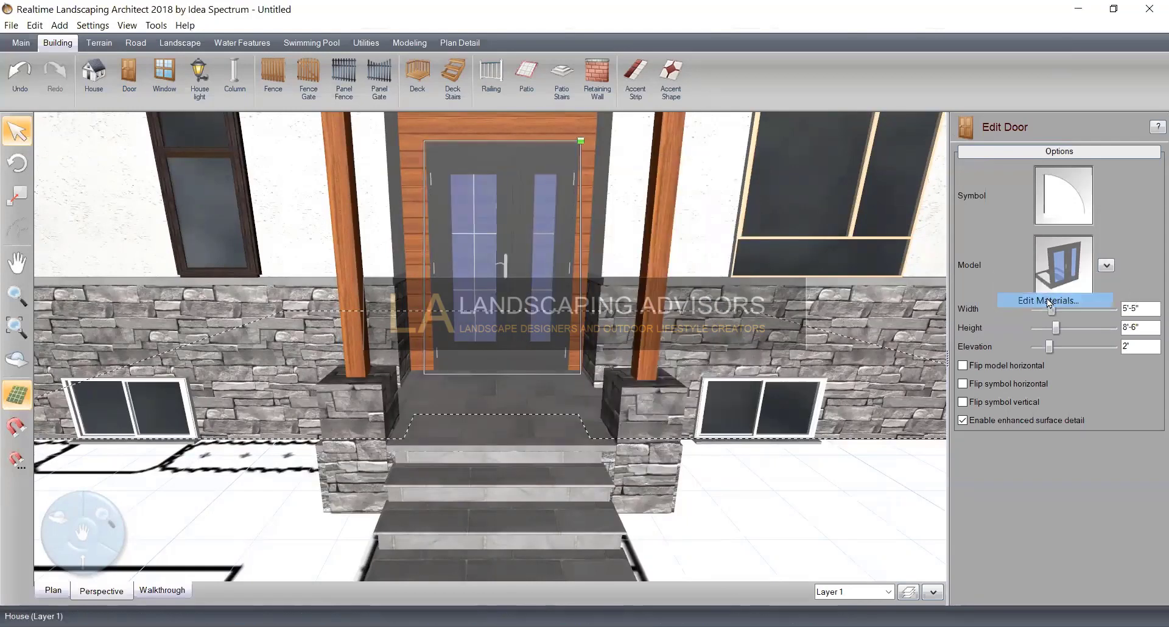
click(458, 233)
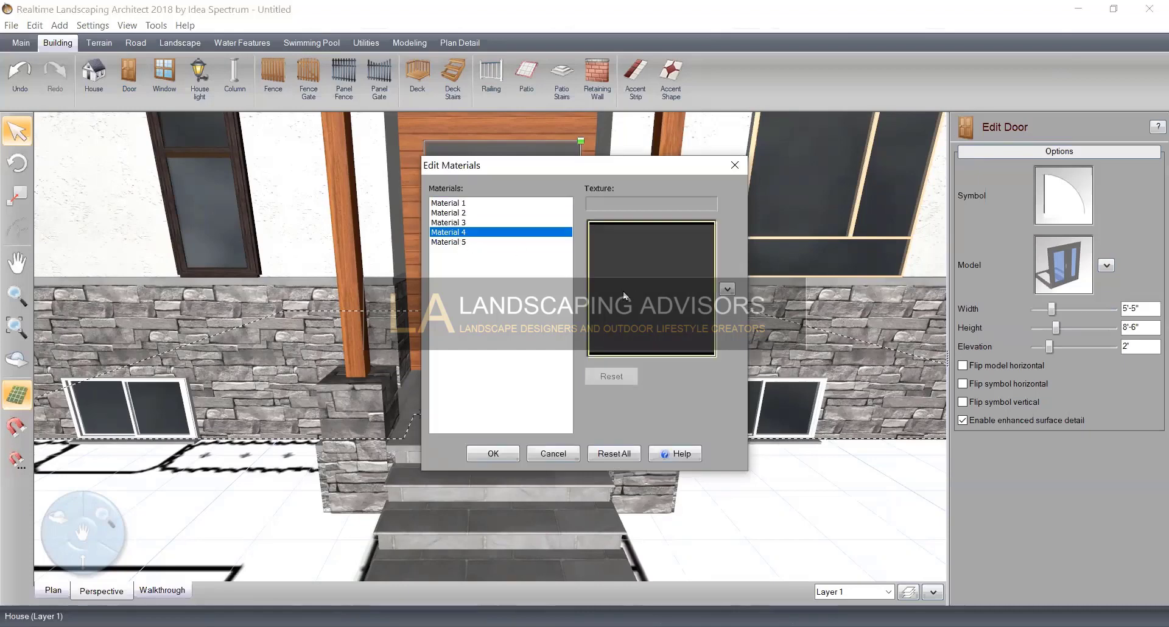
click(466, 243)
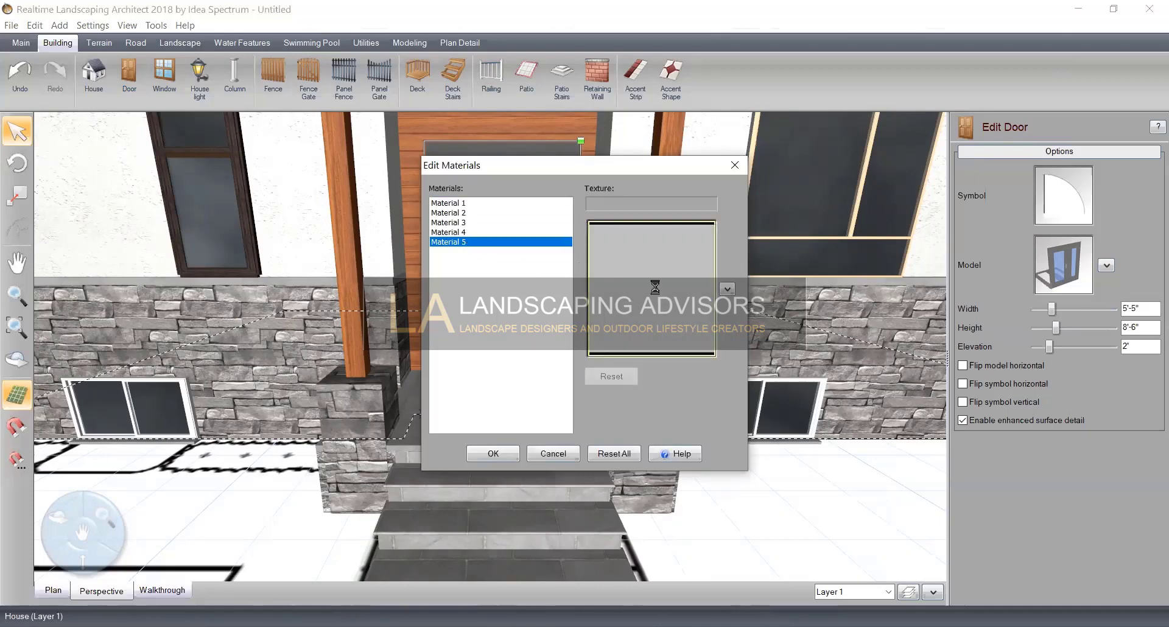
drag(759, 253, 758, 326)
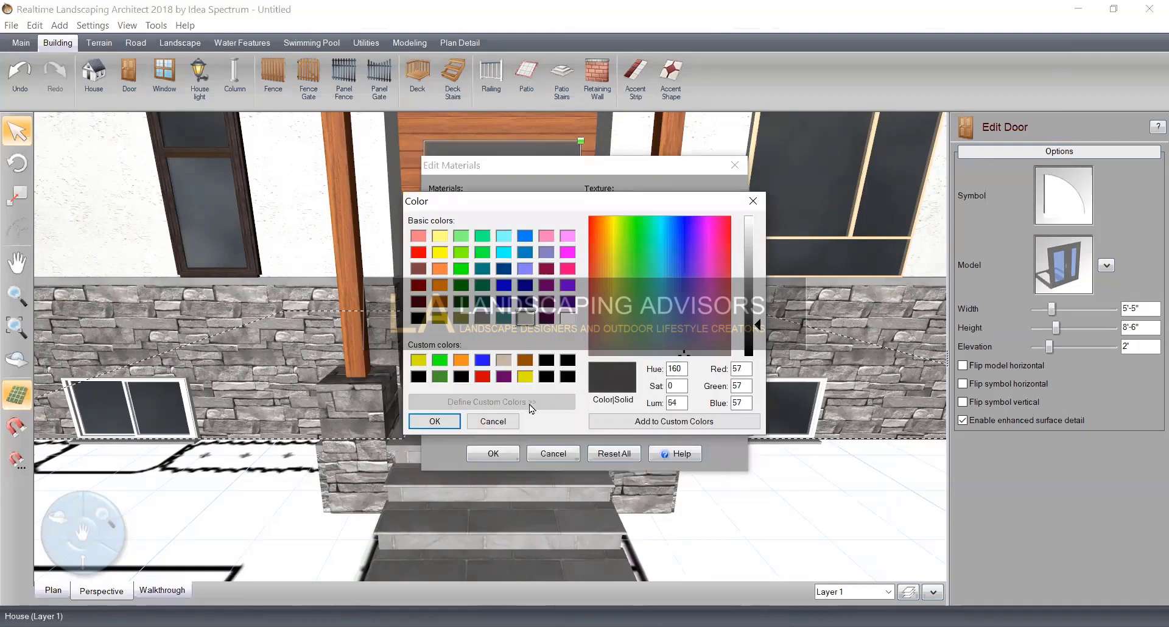
click(433, 422)
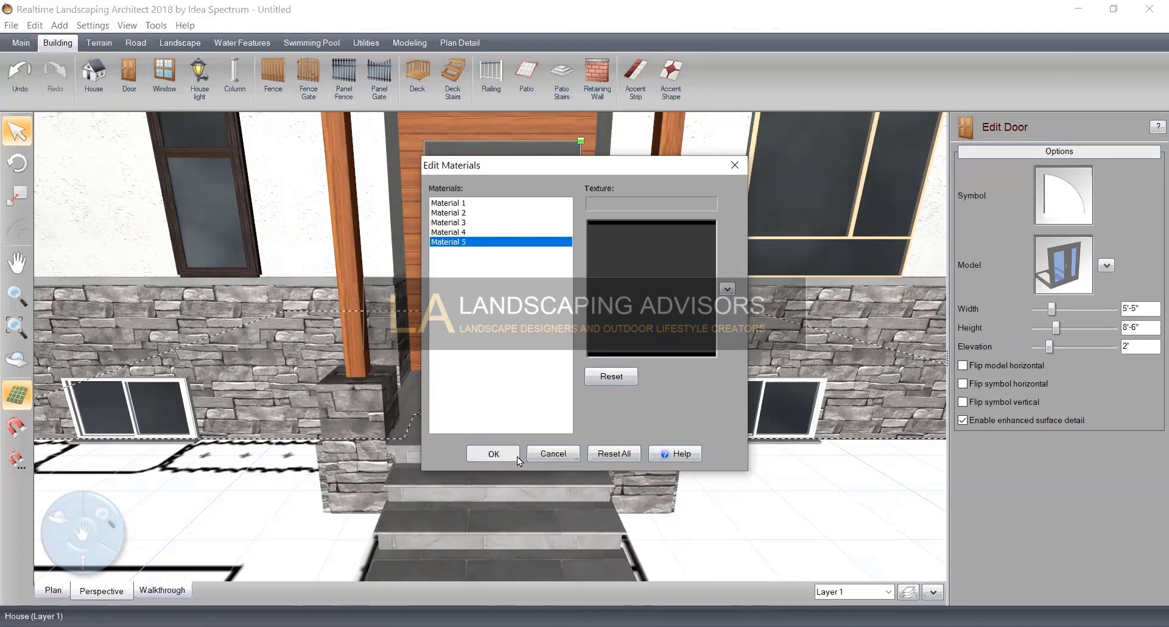
click(516, 460)
Check the entrance door's individual materials to identify the one used for the blue-tinted glass
middle_drag(539, 449, 543, 475)
middle_drag(636, 473, 673, 356)
click(1106, 266)
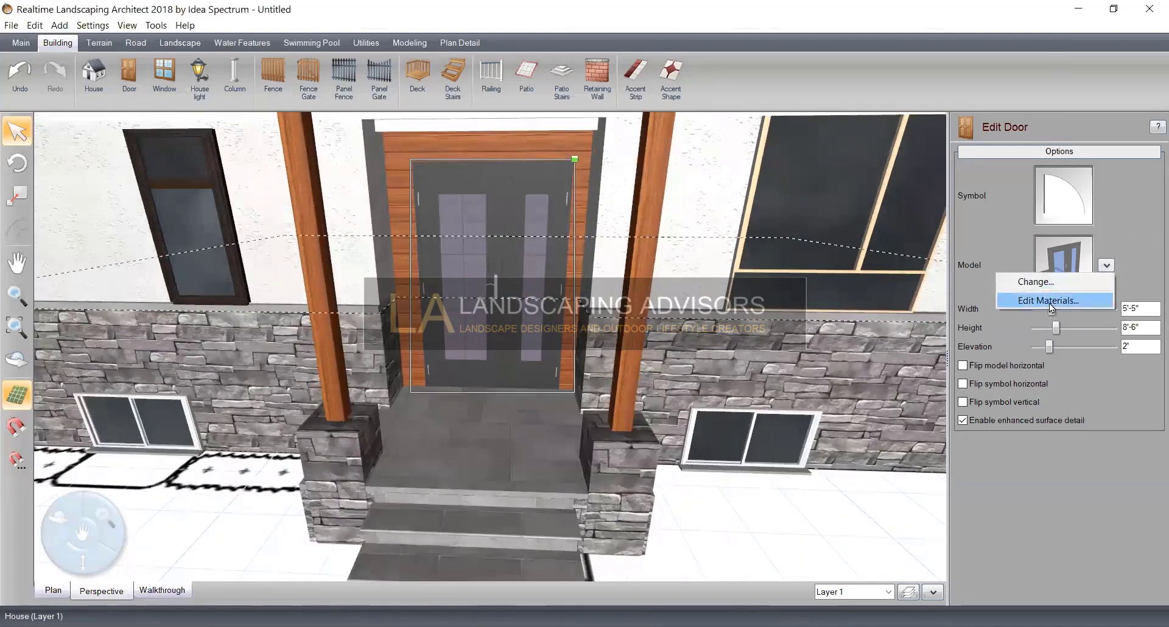
click(1050, 302)
click(447, 233)
click(450, 215)
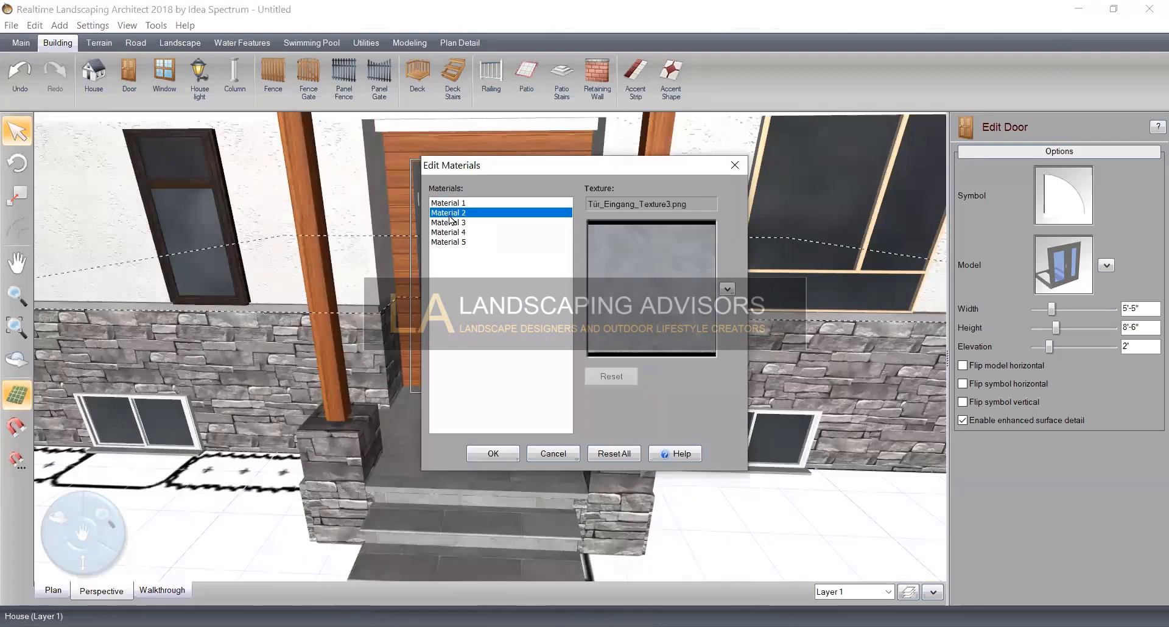
click(453, 205)
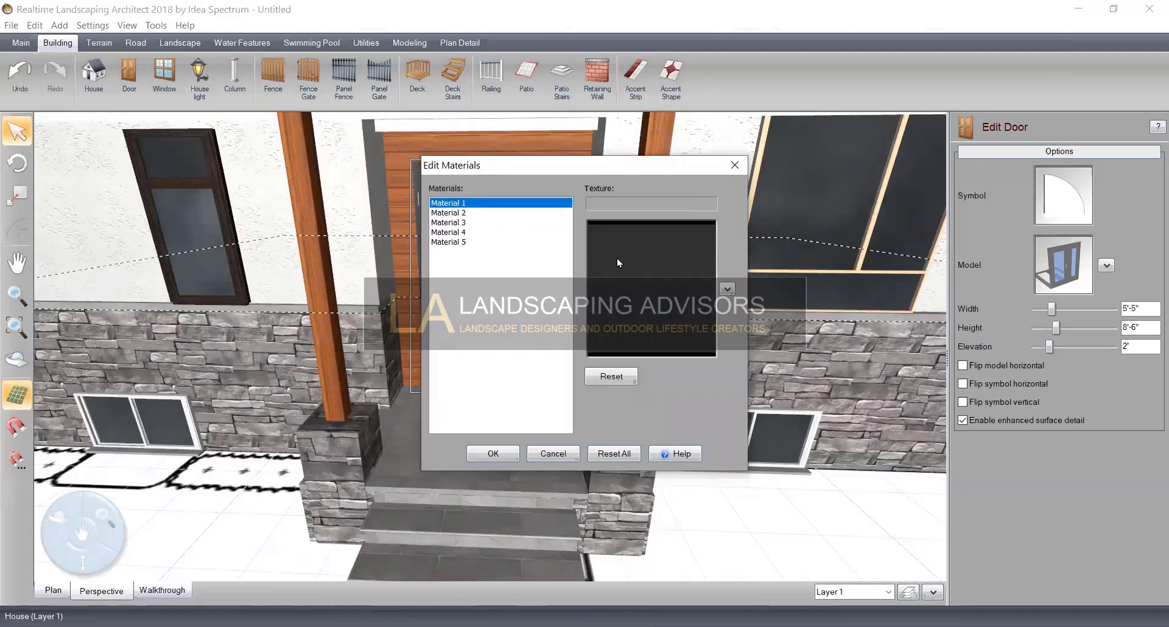
click(448, 242)
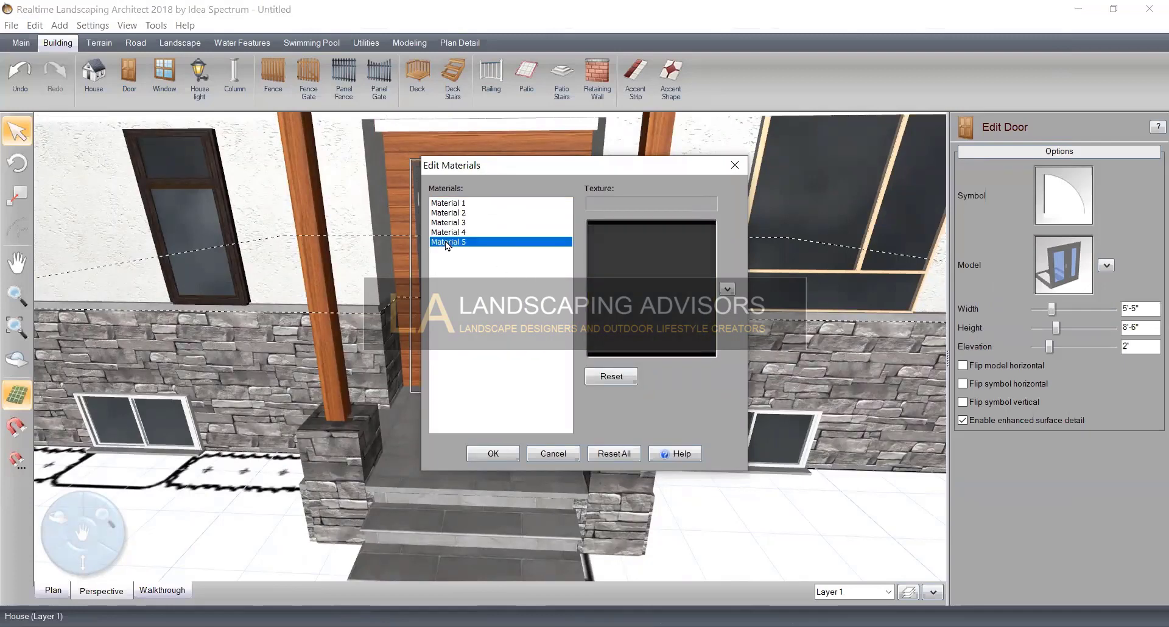
click(449, 224)
click(449, 234)
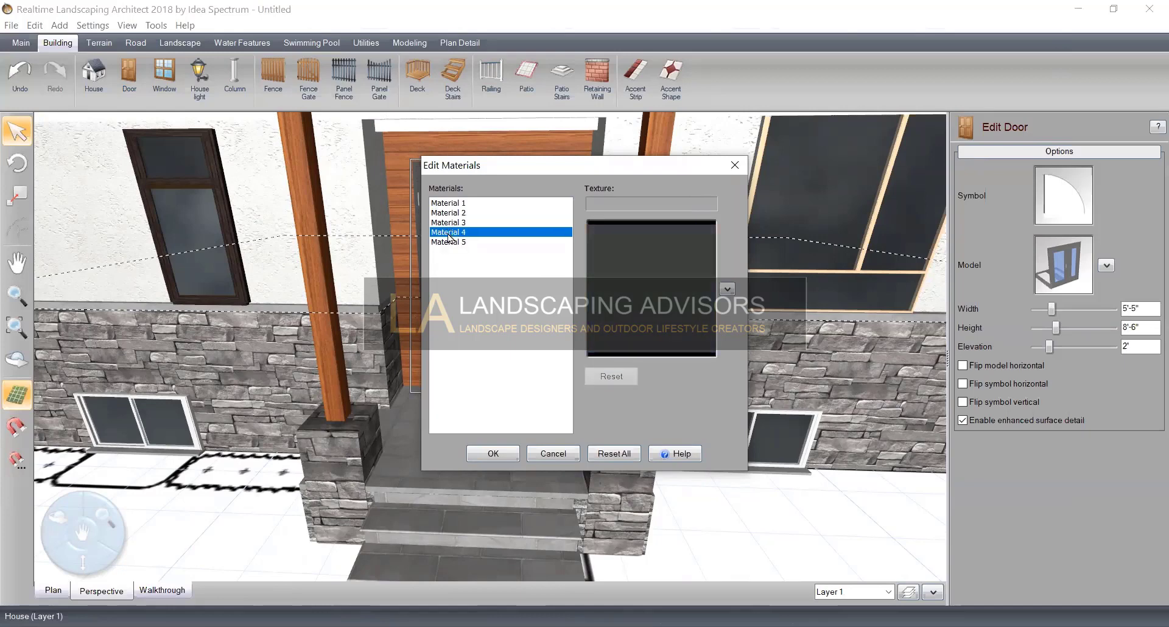
click(449, 243)
click(451, 212)
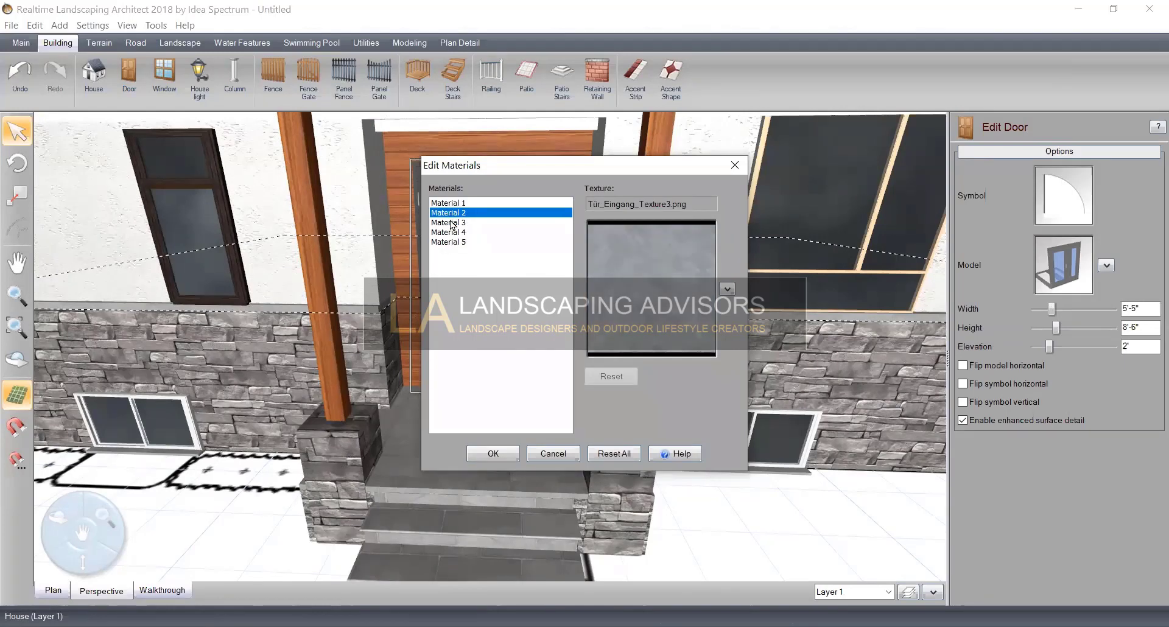
Recolour the entrance door's glass, Material 3, from the basic colours to solid black
click(452, 223)
click(726, 290)
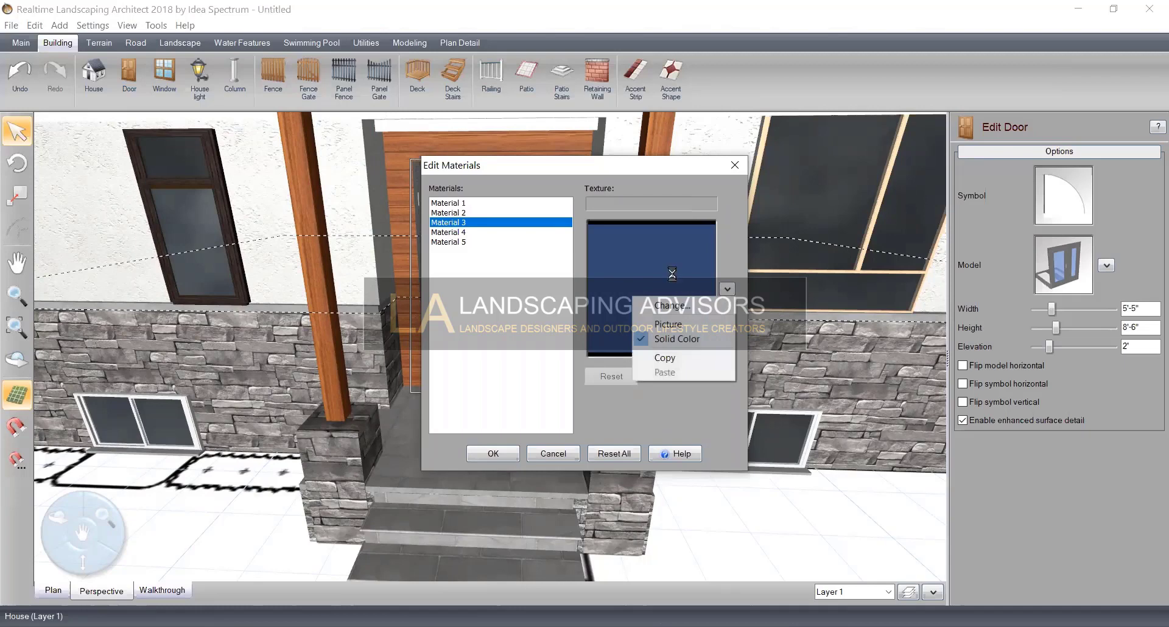
click(669, 305)
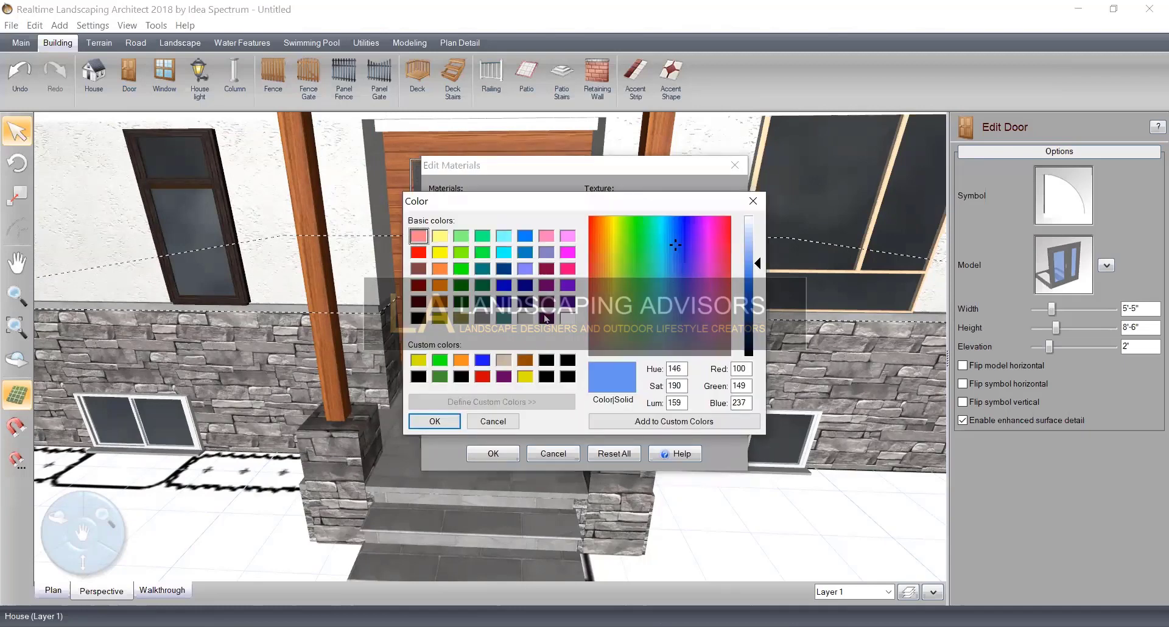
click(420, 319)
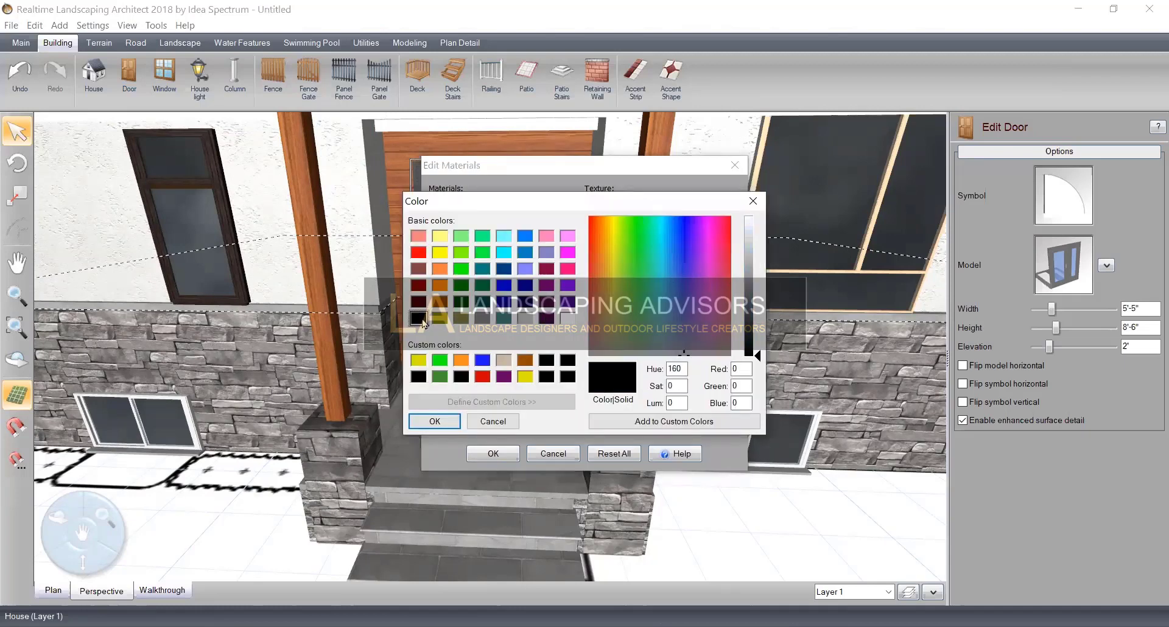
click(434, 421)
click(493, 454)
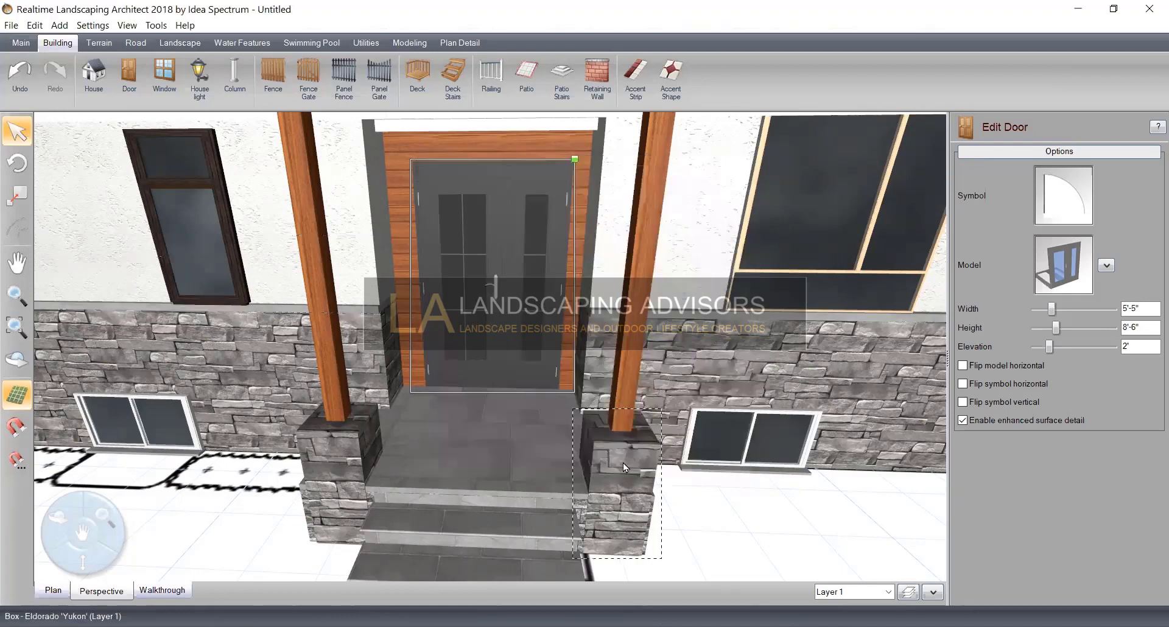
Examine the finished entrance door and the whole house front from near, far and angled viewpoints
scroll(624, 461, down, 5)
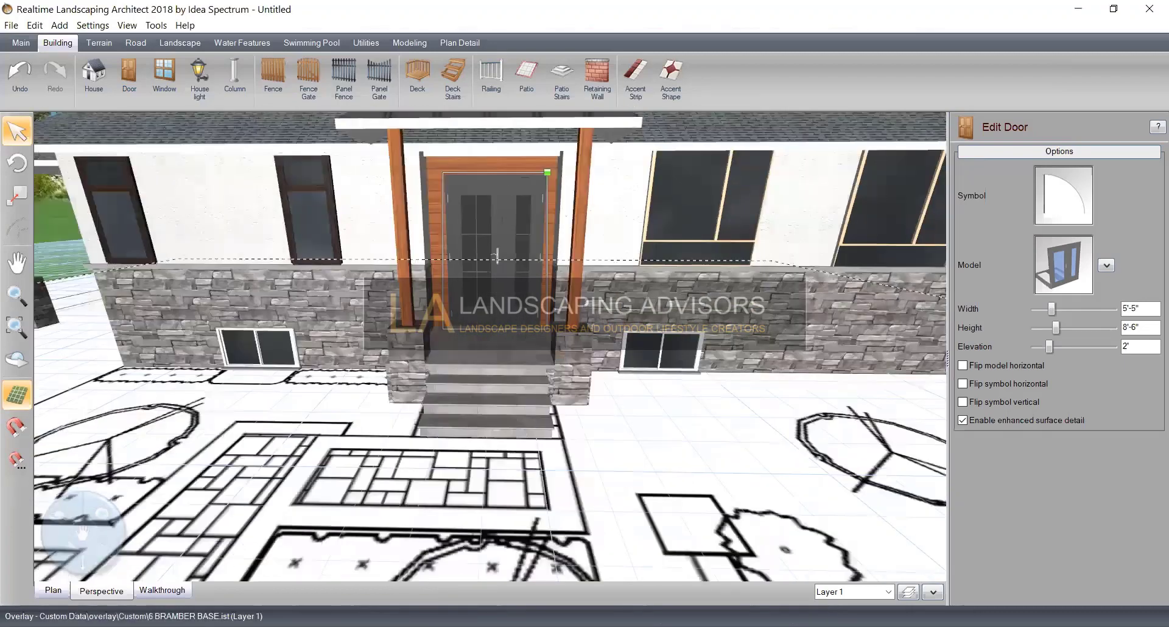
mouse_move(493, 282)
mouse_down()
mouse_move(481, 281)
mouse_move(494, 280)
mouse_up()
scroll(552, 390, up, 3)
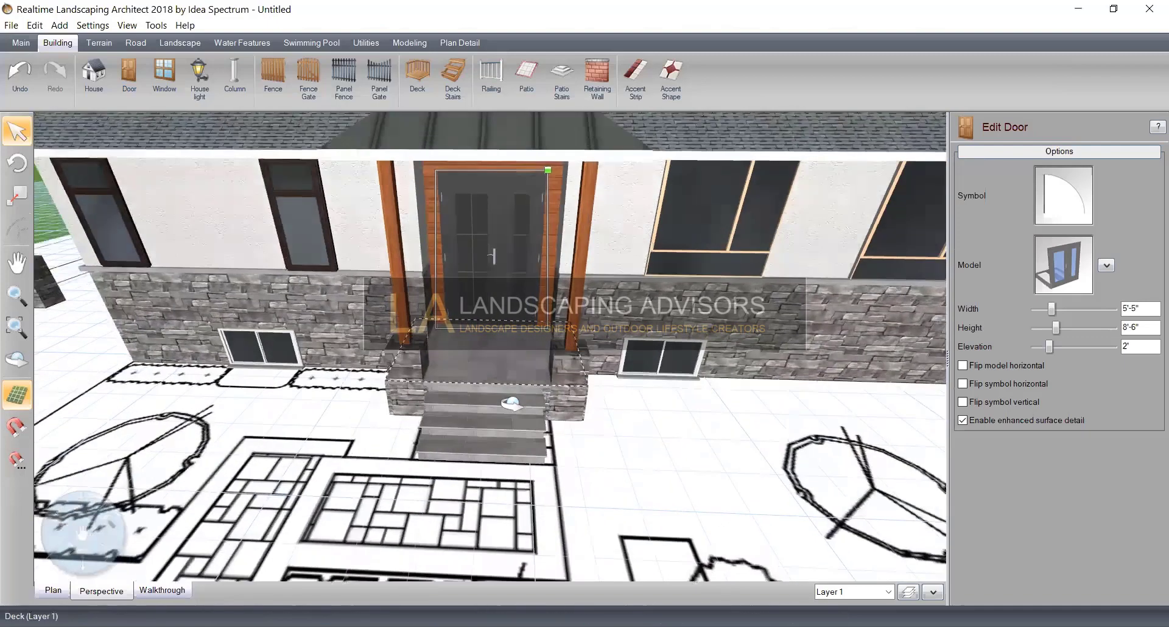
scroll(551, 390, down, 3)
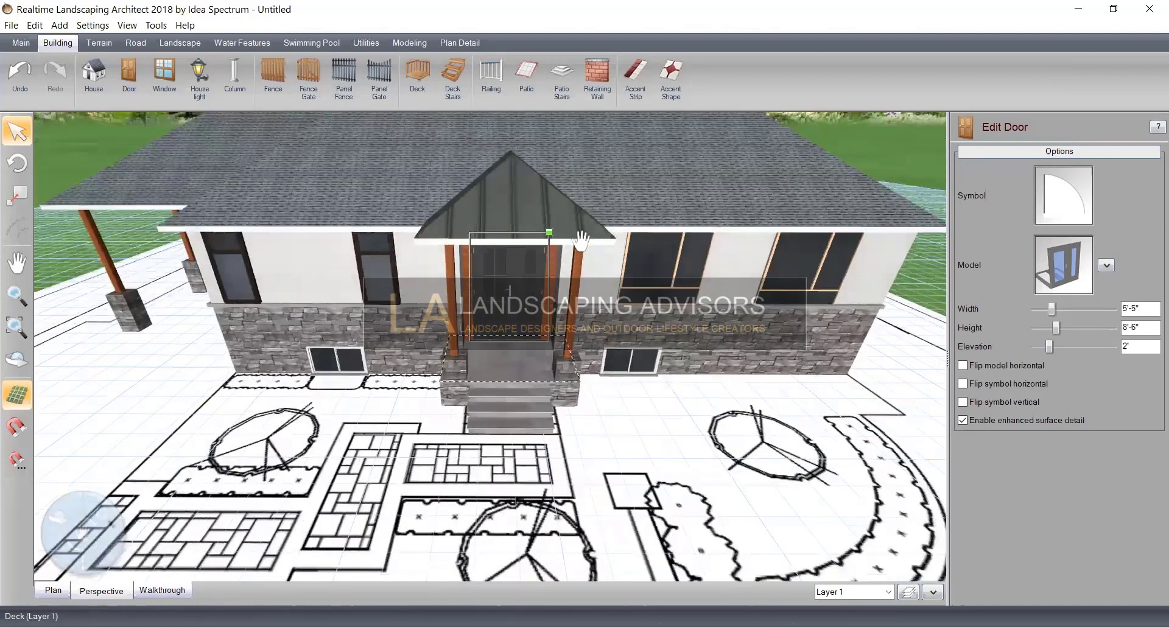
scroll(542, 507, down, 2)
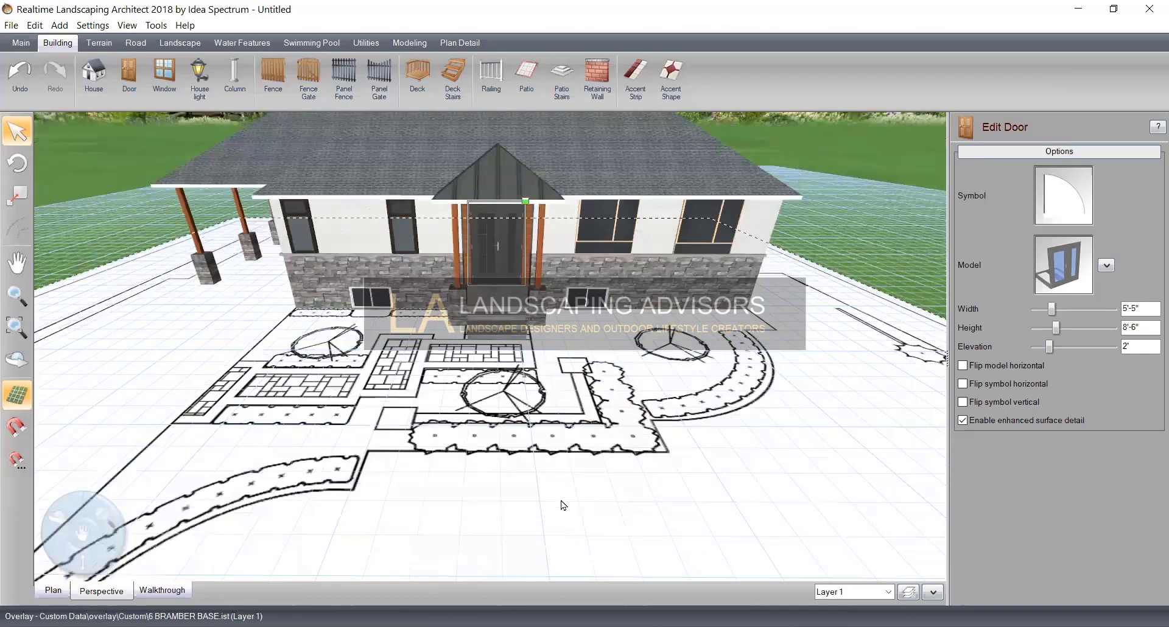
middle_drag(565, 499, 541, 450)
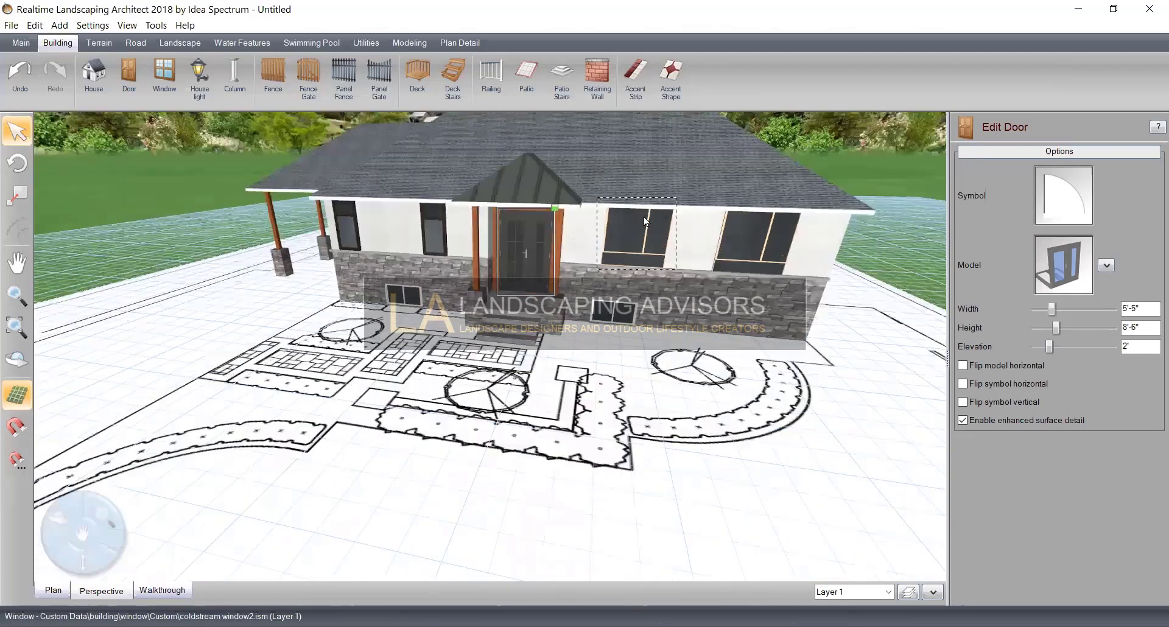
Recolour the tan frame bars, Material 3, of the two large front windows beside the porch to black with RGB 0, 0, 0
click(644, 215)
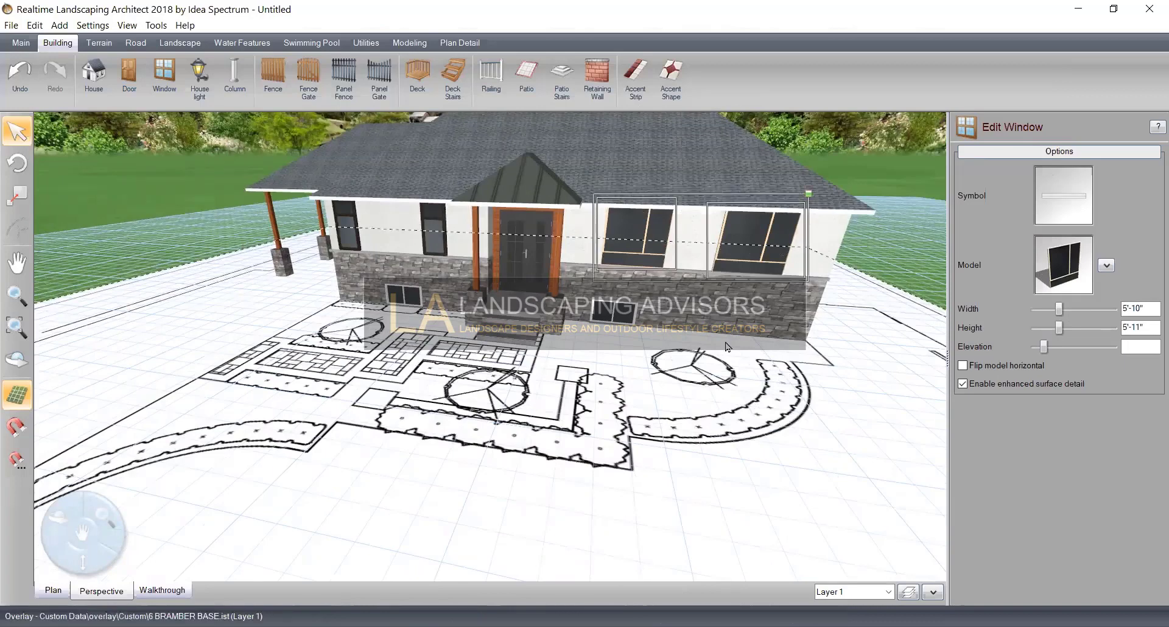
click(1106, 266)
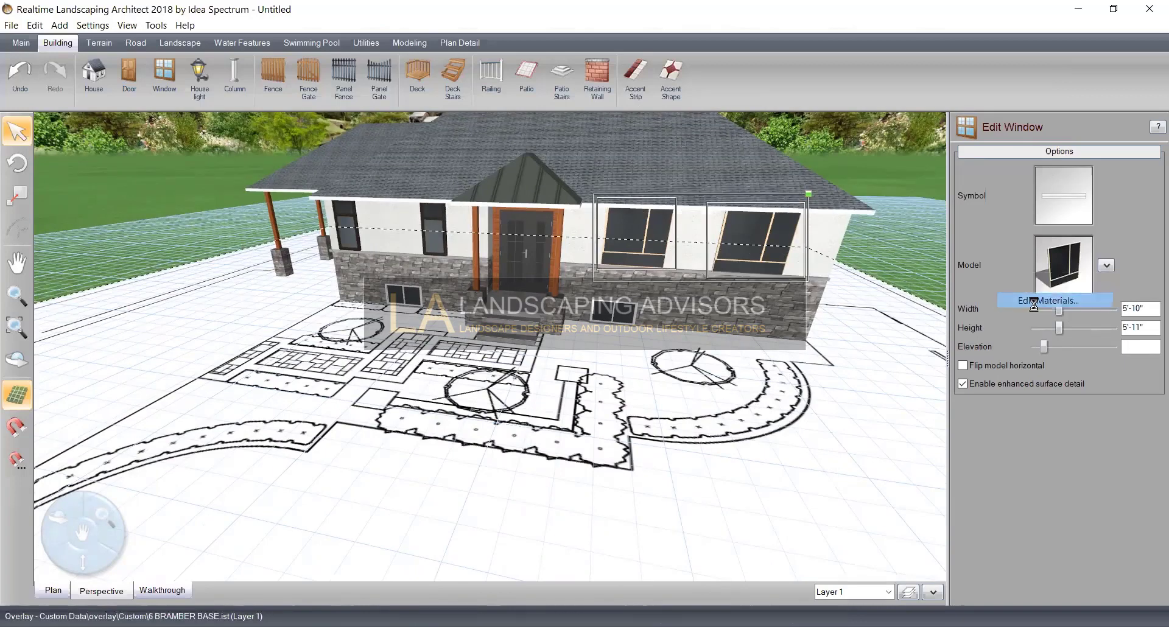
click(1040, 299)
click(466, 212)
click(465, 222)
click(466, 232)
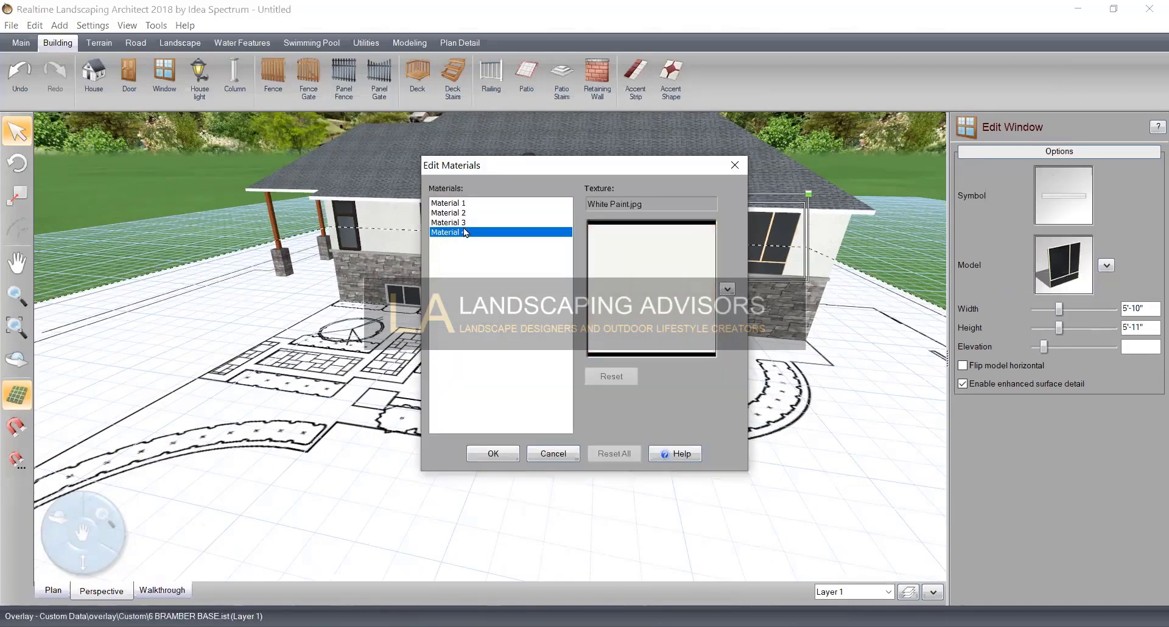
click(466, 223)
click(666, 292)
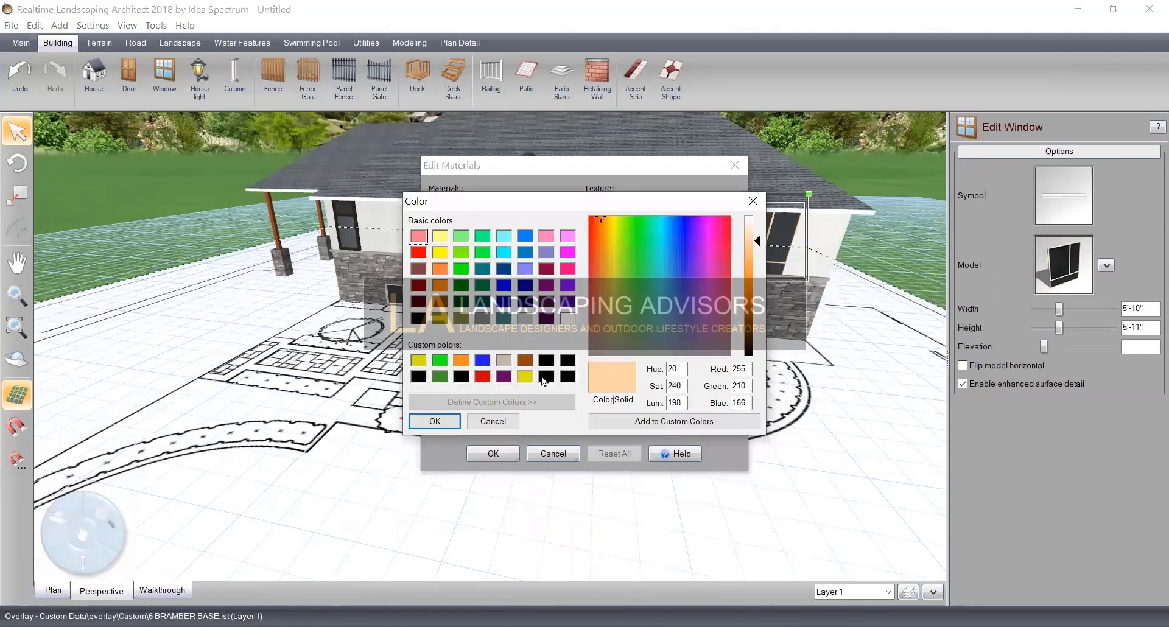
click(563, 378)
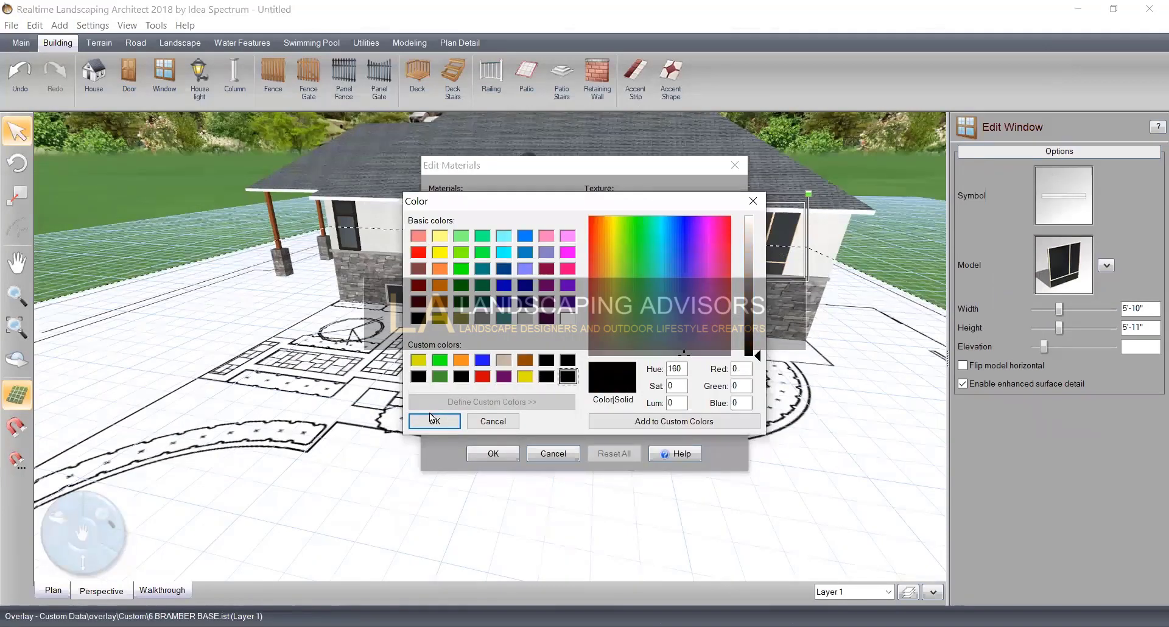
key(Return)
click(492, 453)
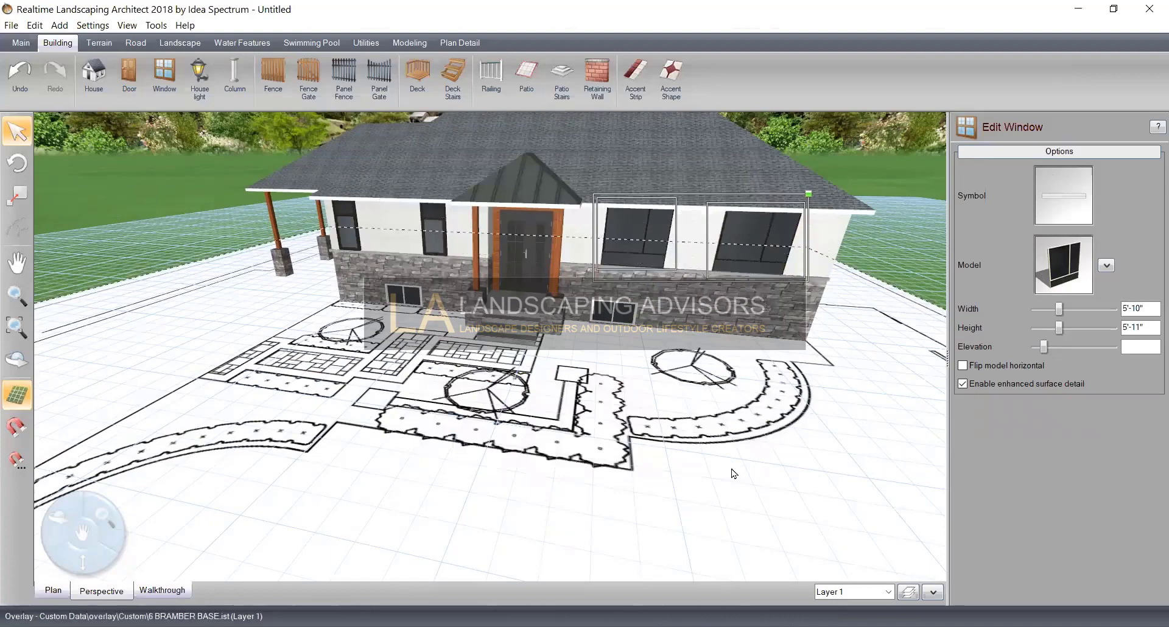
Compare the modelled house front with the reference photo IMG_5324.JPG in Photos, returning to the model to finish
middle_drag(527, 431, 638, 457)
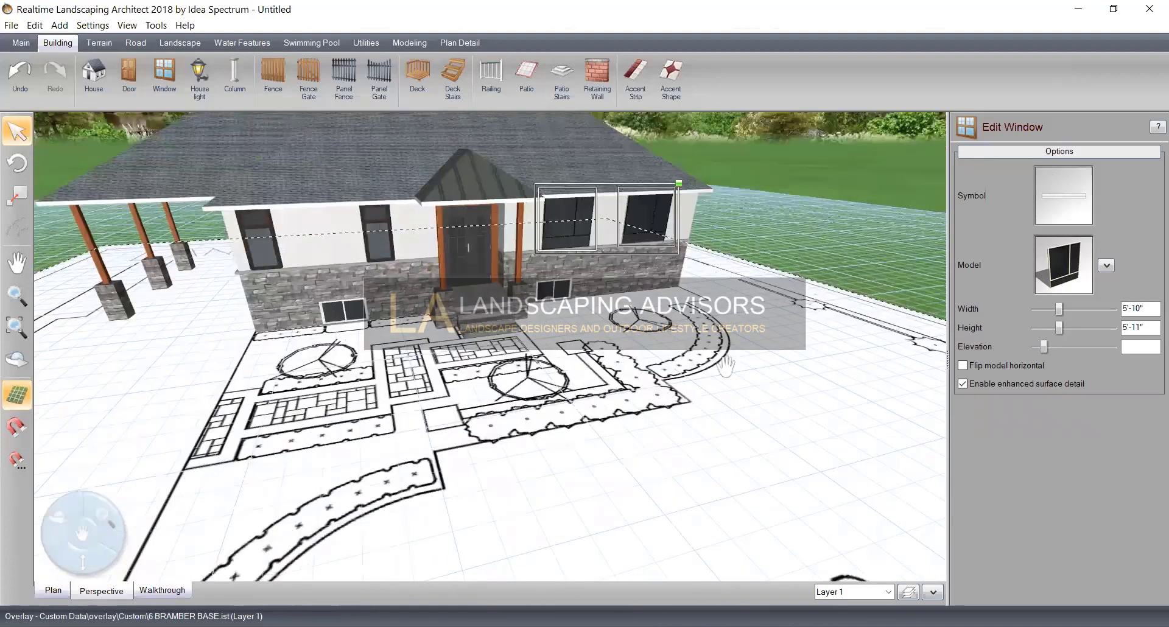
scroll(634, 468, up, 3)
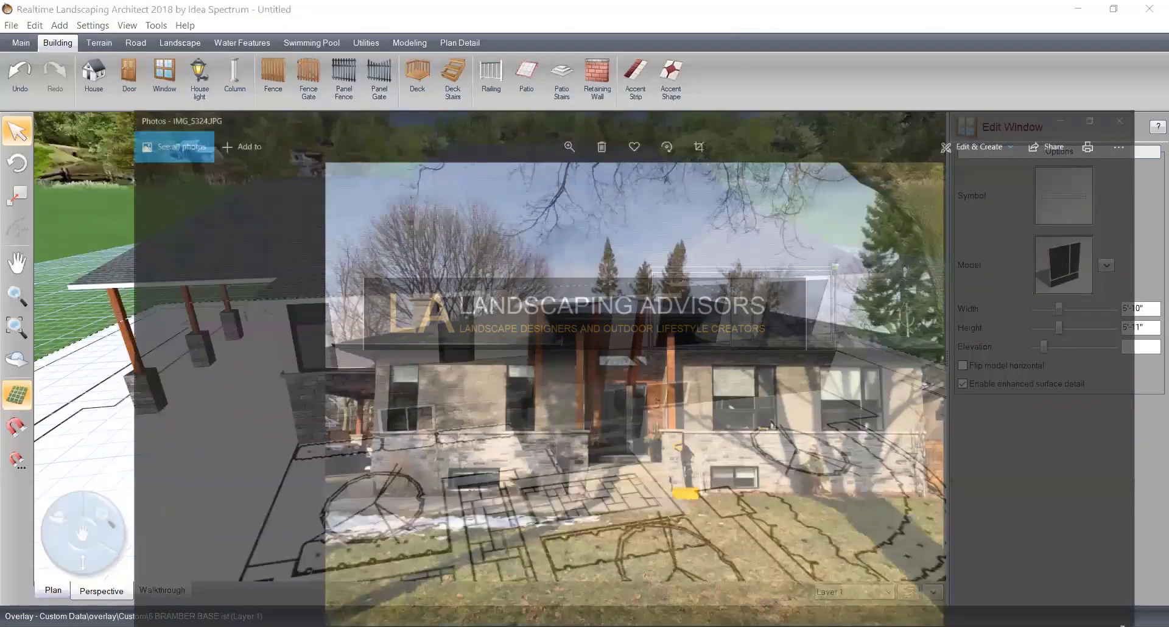
mouse_move(734, 480)
middle_down()
mouse_move(749, 487)
mouse_move(752, 454)
mouse_move(670, 444)
mouse_move(761, 466)
mouse_move(730, 460)
middle_up()
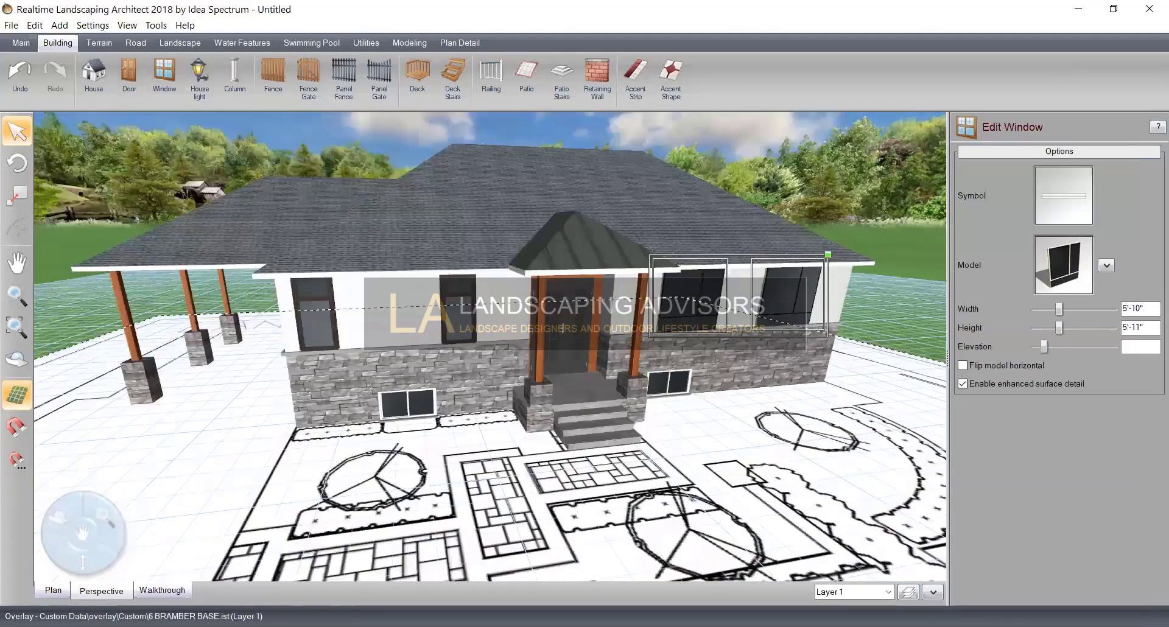
key(alt+Tab)
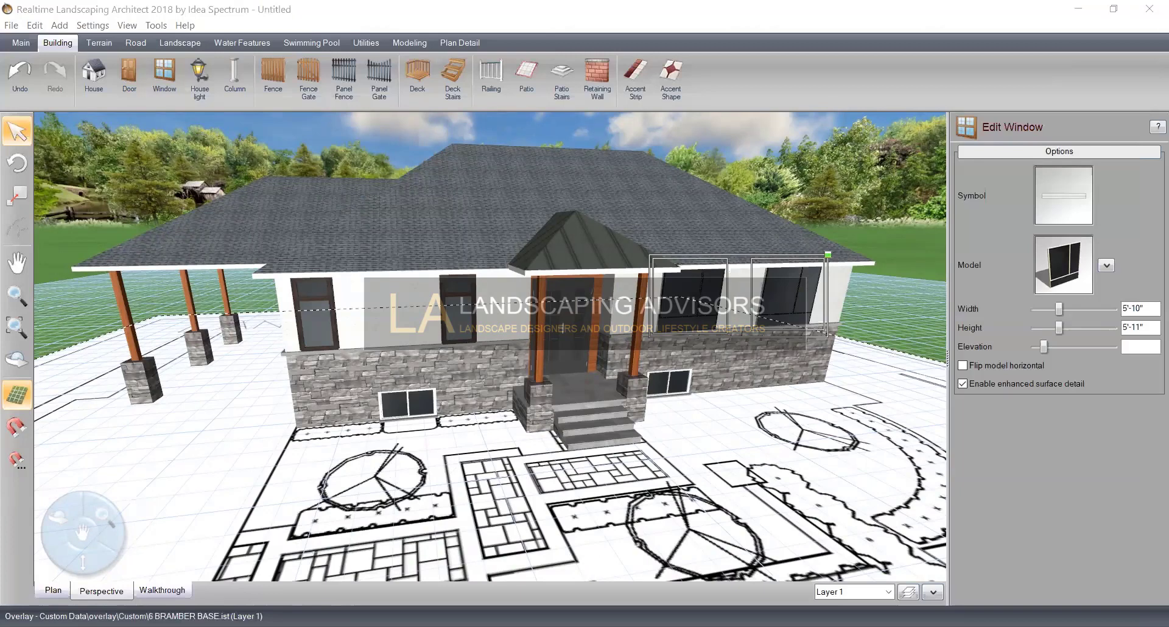
key(alt+Tab)
key(alt+Tab)
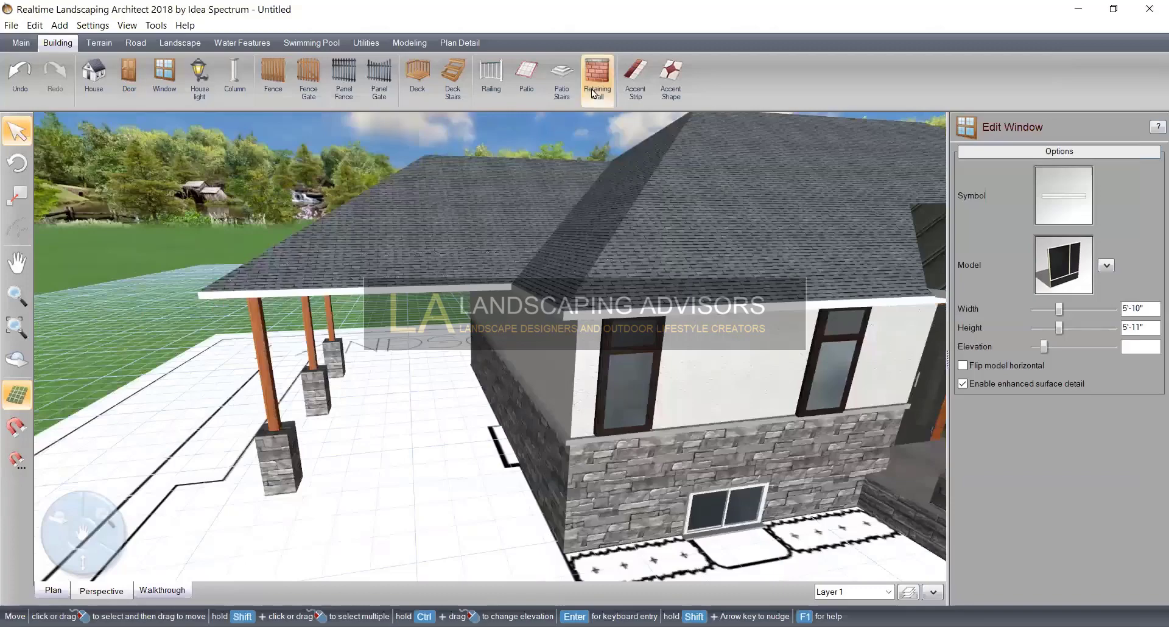
Draw a straight retaining wall about 5'-2" long over the short base-plan line beside the house's side wall, under the post-supported roof
click(598, 78)
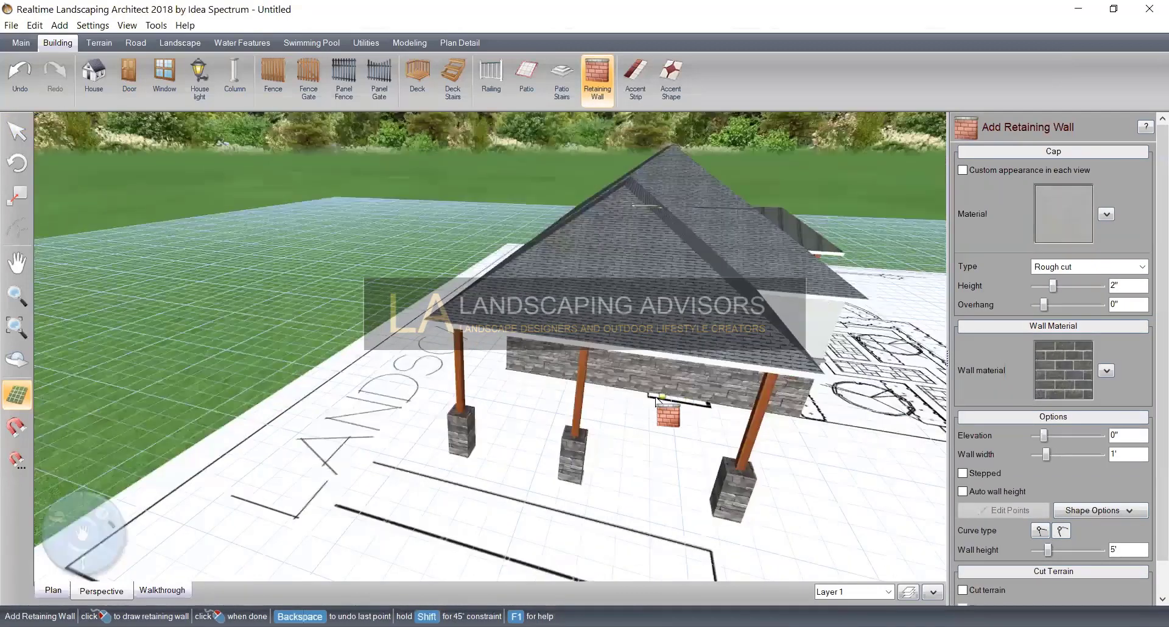
click(649, 396)
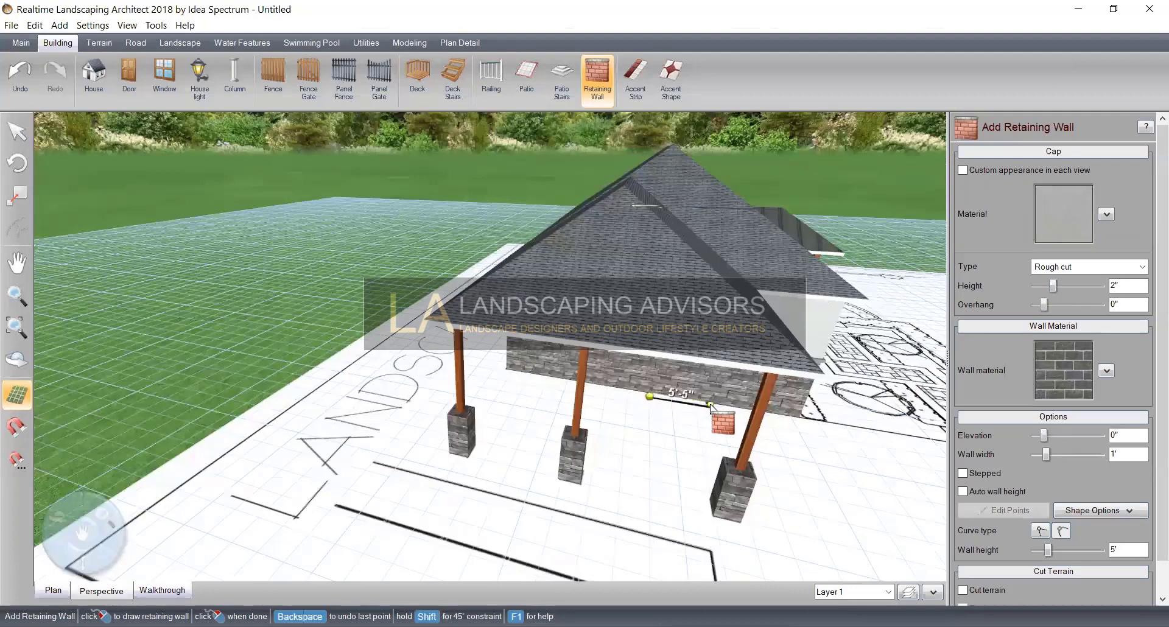
click(710, 407)
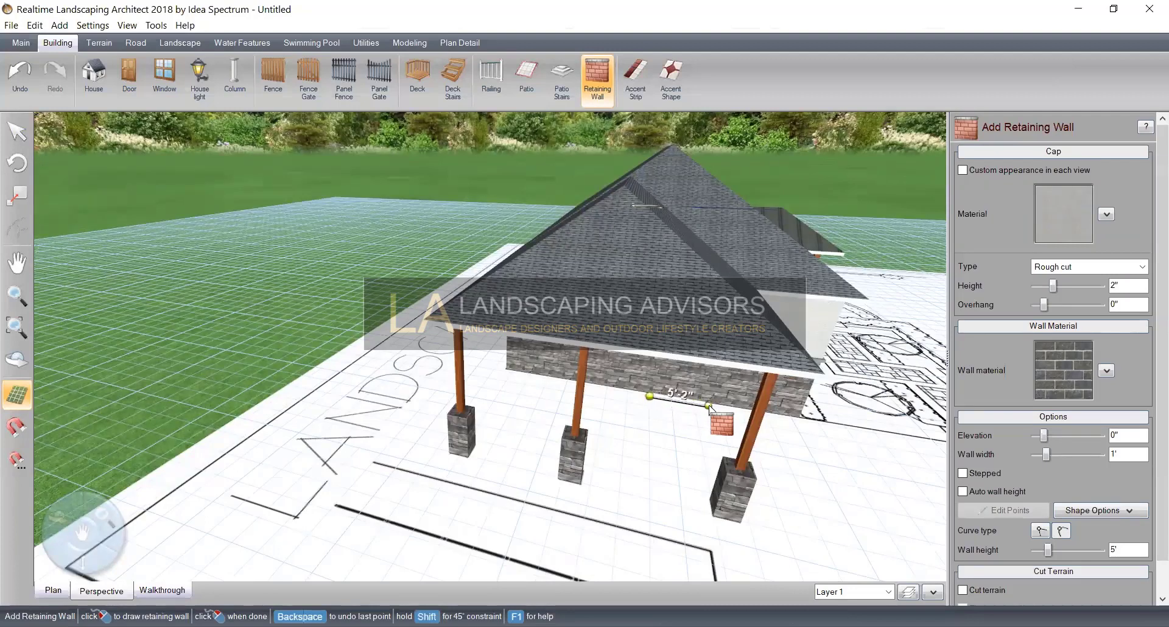
right_click(710, 407)
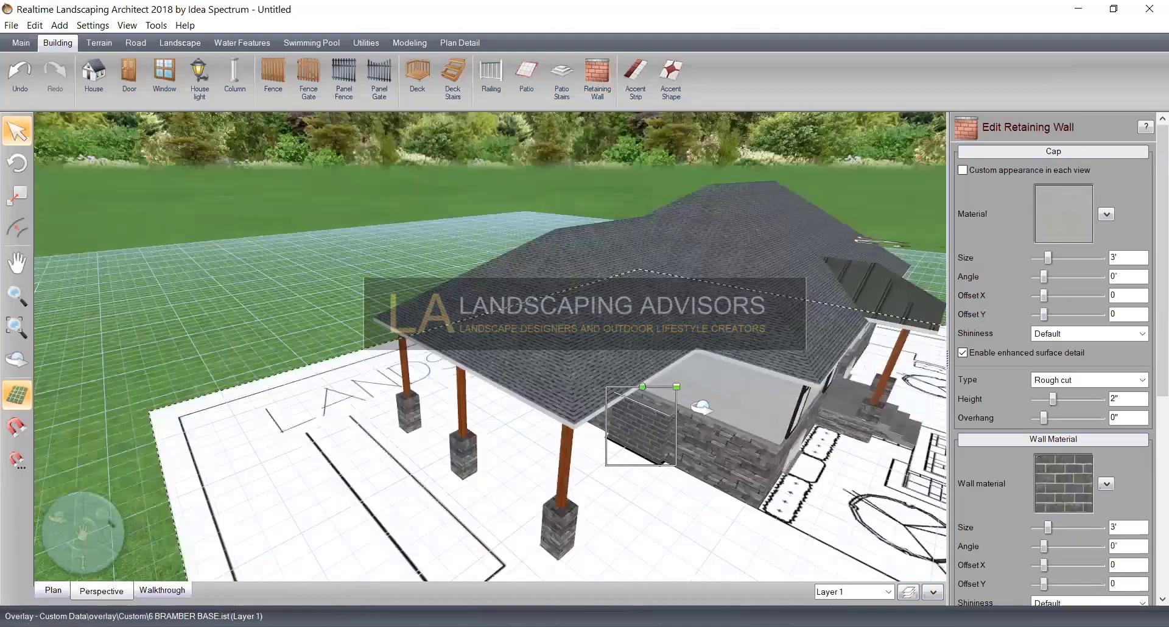
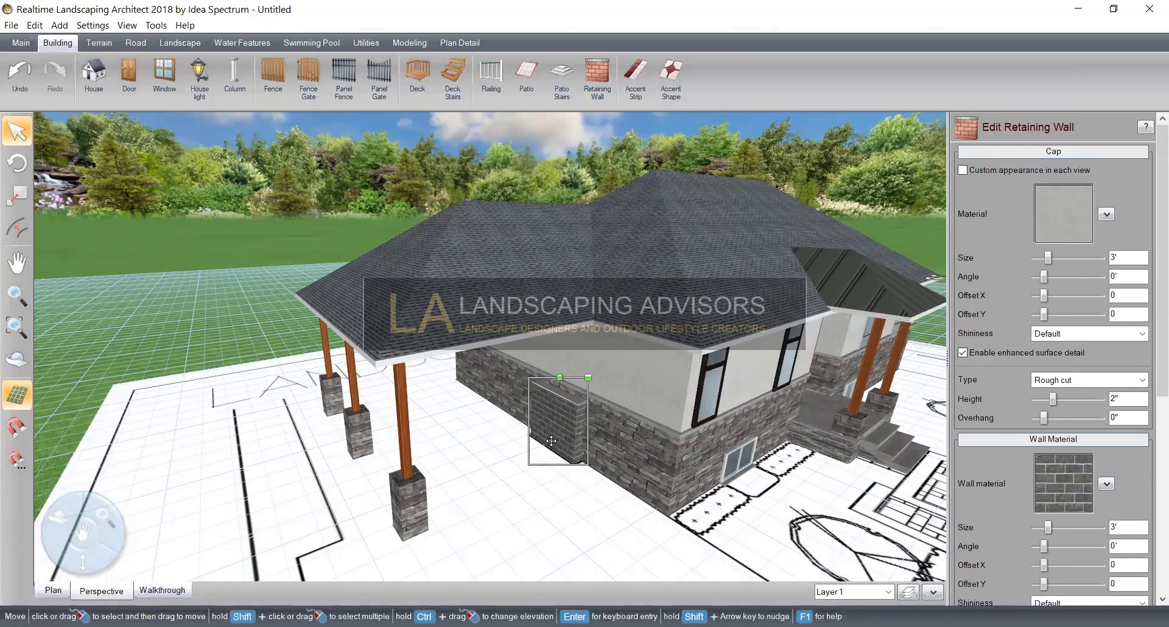
Shift the short retaining wall closer to the house's side wall and lengthen it to about 5'-9" by moving its near end point
scroll(558, 420, up, 3)
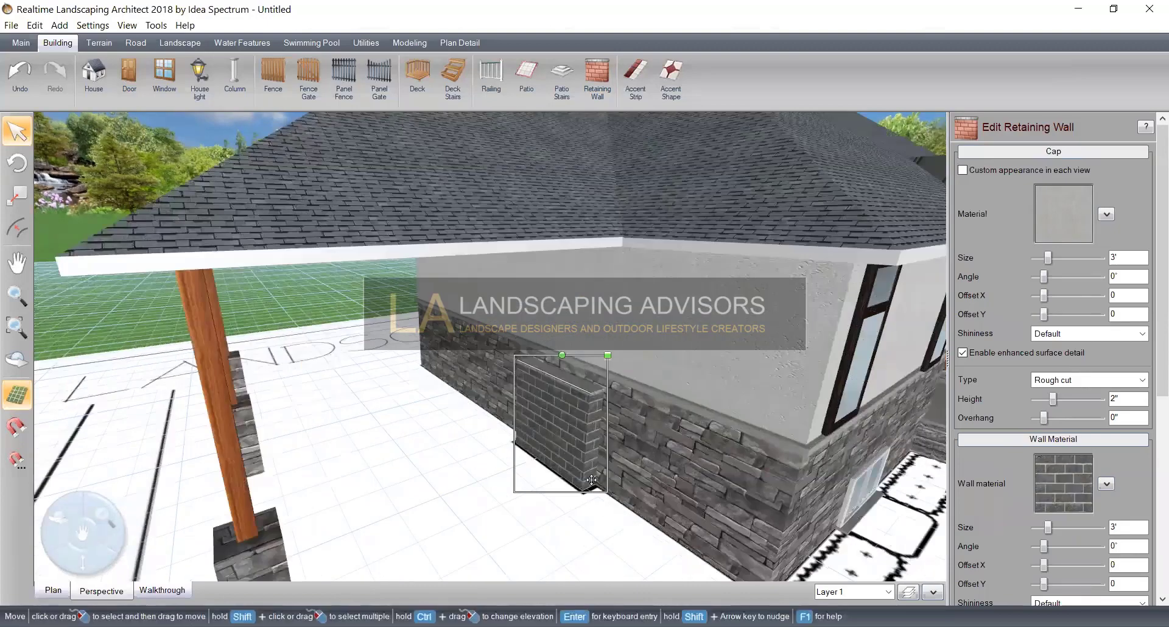
drag(574, 452, 568, 446)
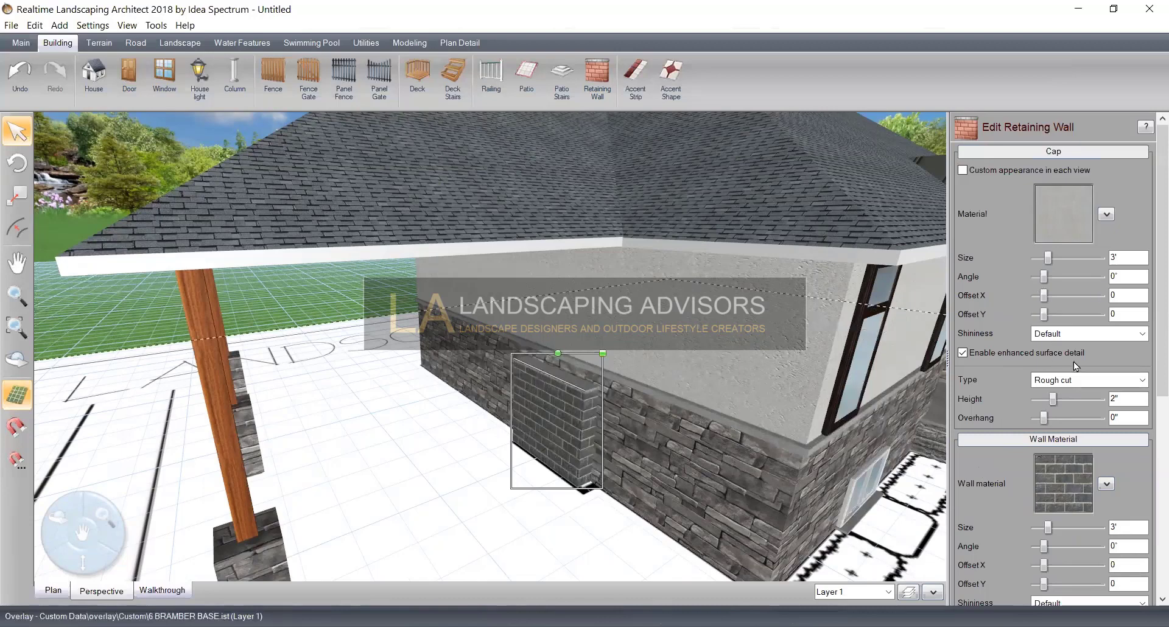
scroll(1047, 396, down, 5)
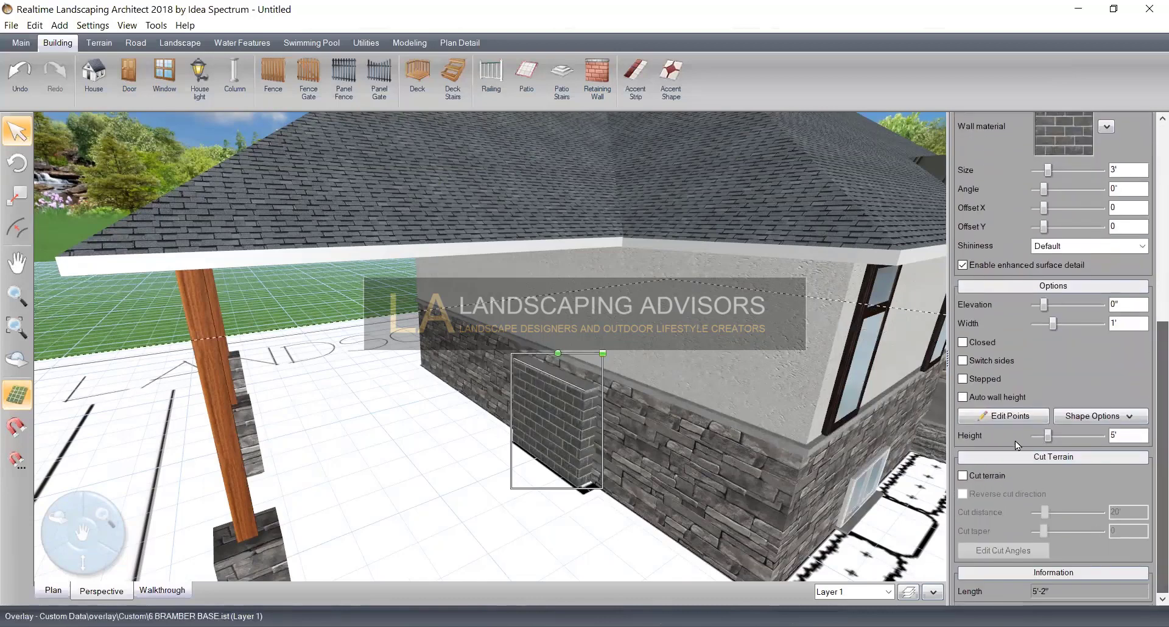
click(1003, 417)
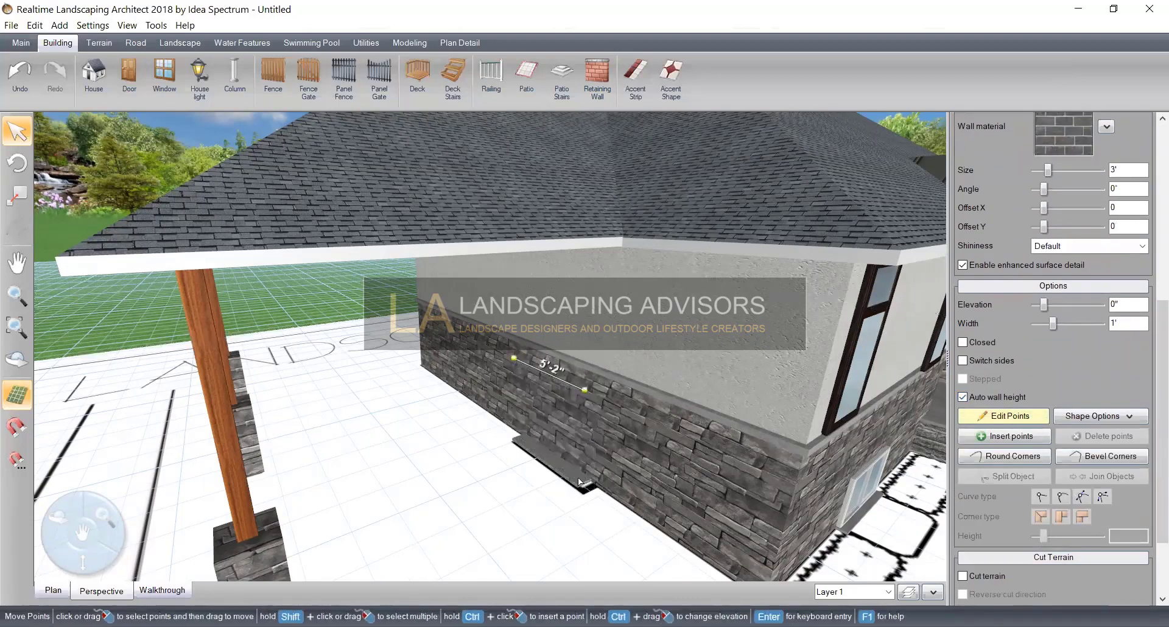
drag(588, 392, 617, 433)
click(1003, 416)
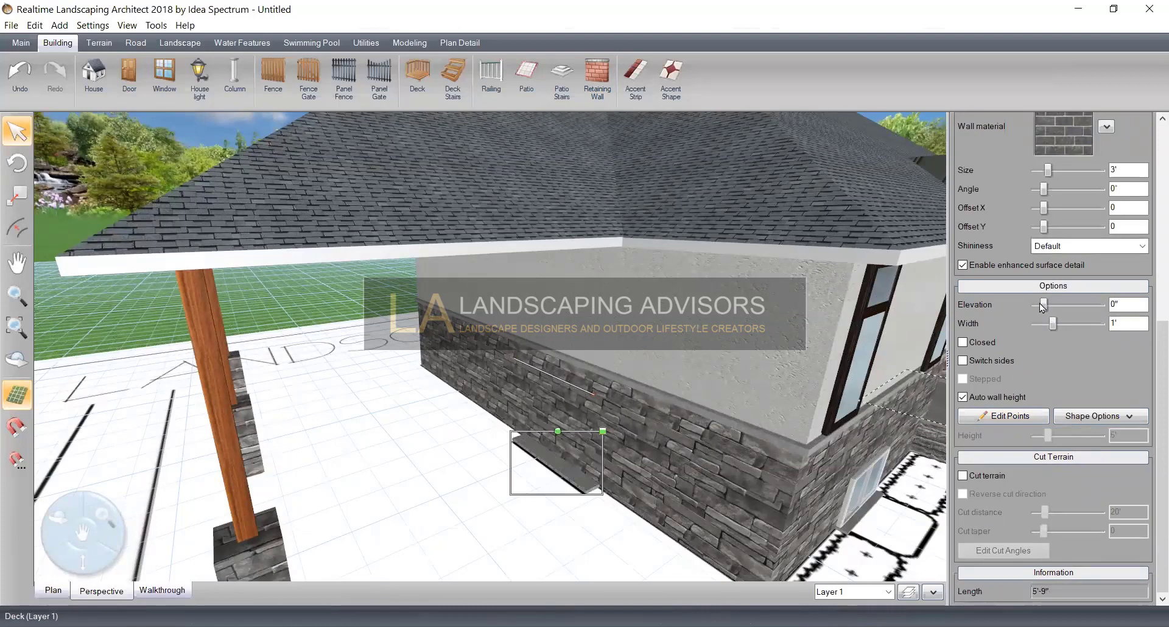
Turn off the wall's automatic height and make it a chimney through the roof, with height 18'-10" and width 1'-10"
drag(1151, 339, 1150, 201)
drag(1046, 481, 1075, 482)
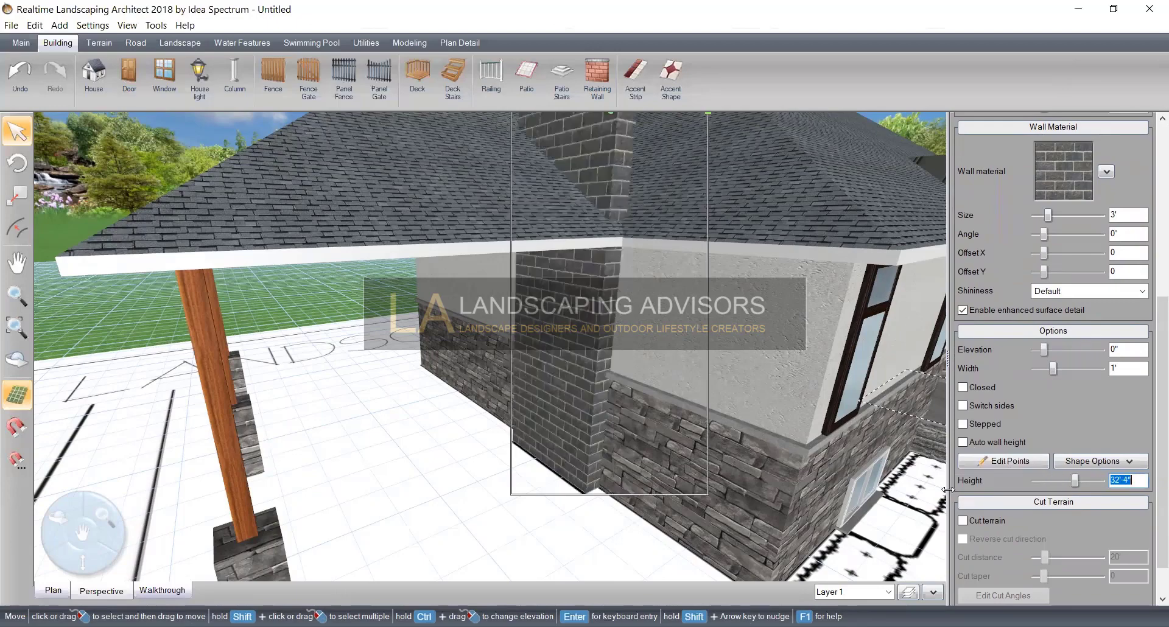
scroll(838, 469, down, 4)
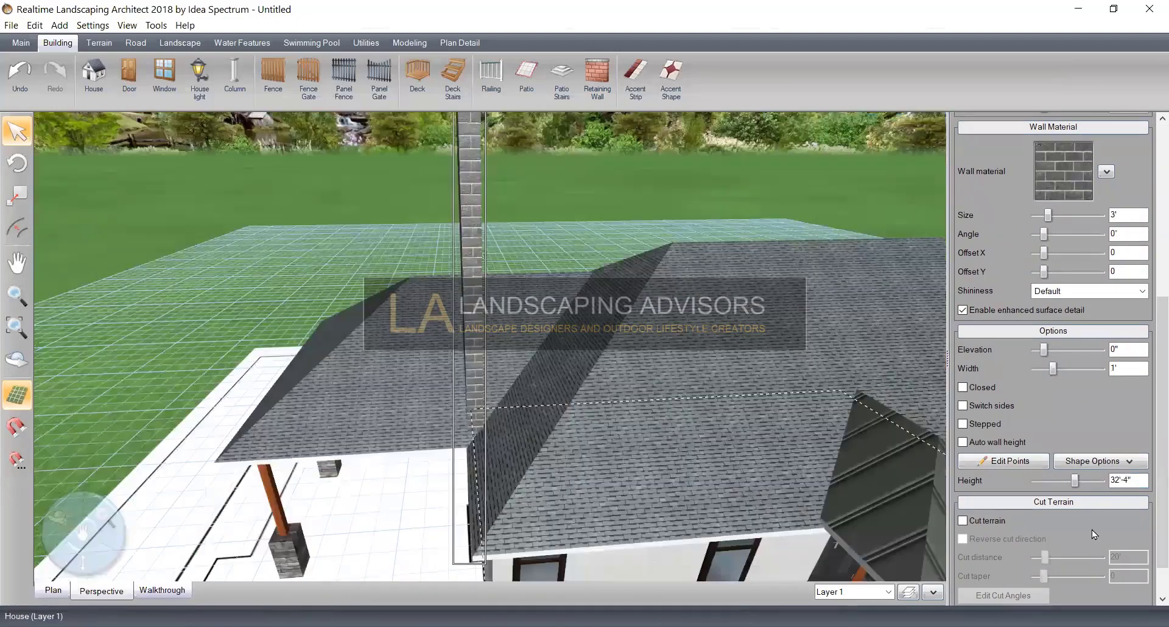
drag(1073, 481, 1059, 481)
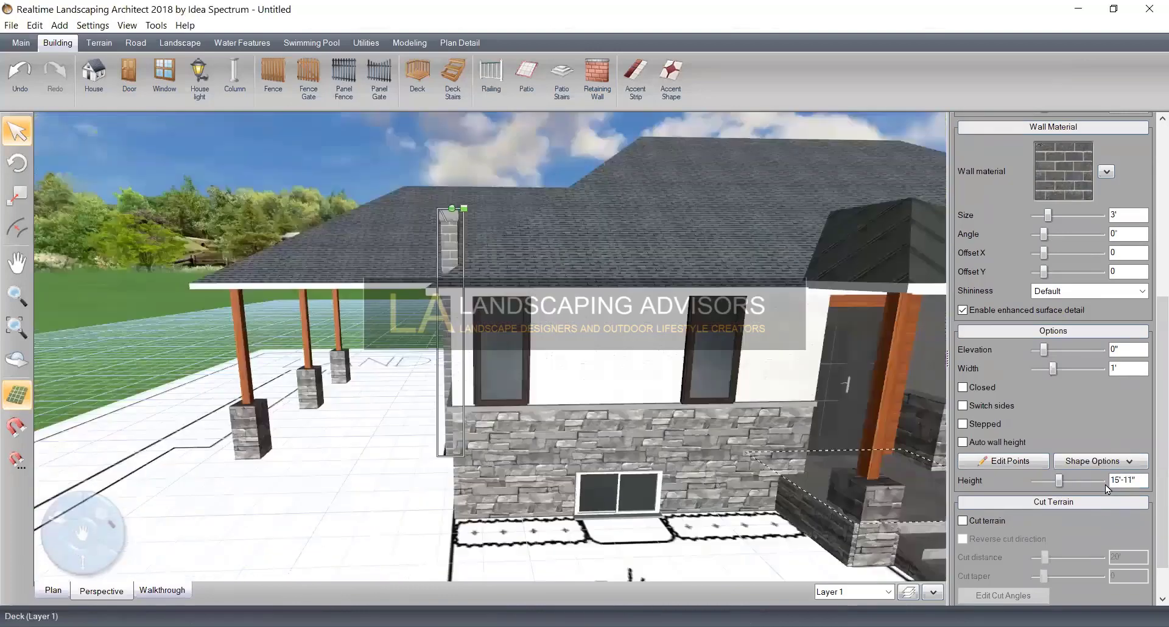
click(1100, 480)
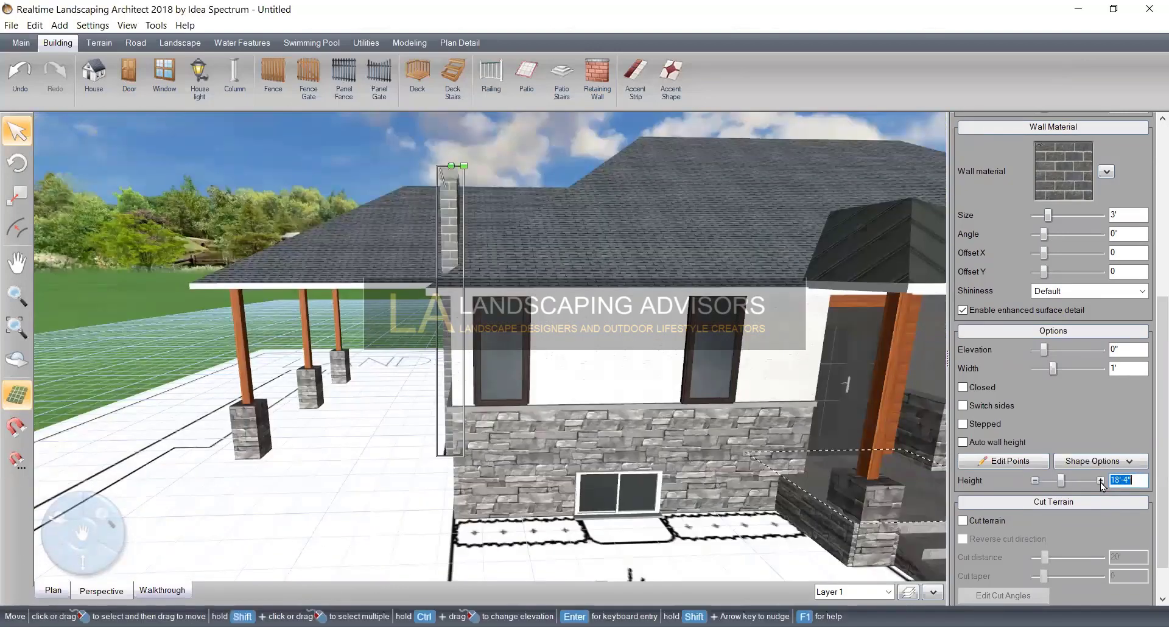
click(1100, 480)
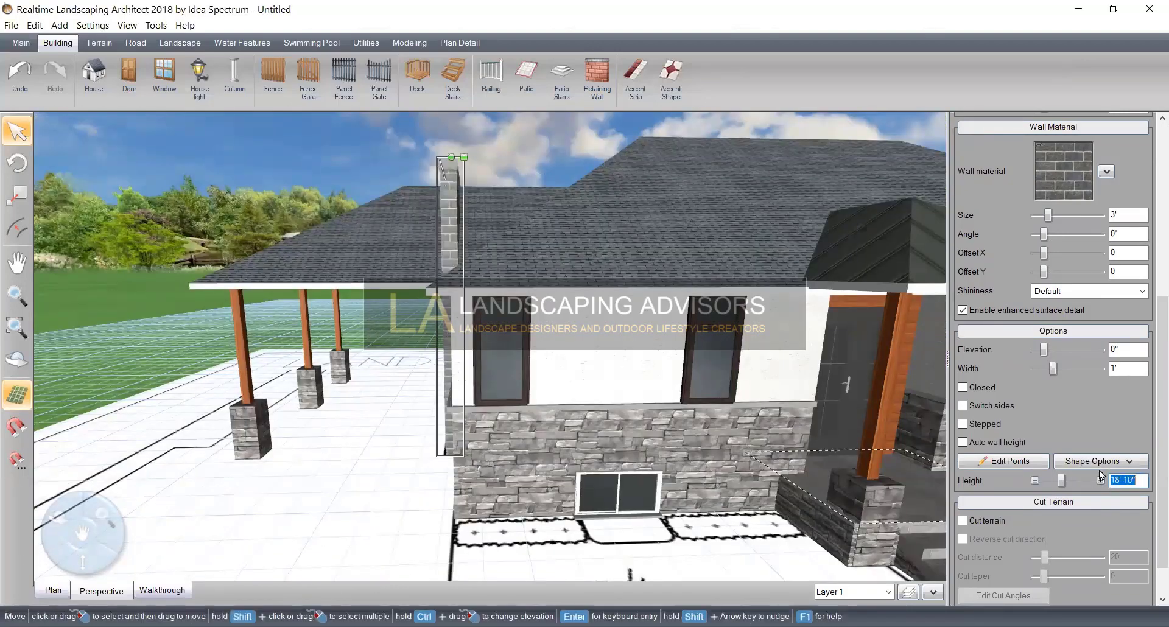
click(1101, 368)
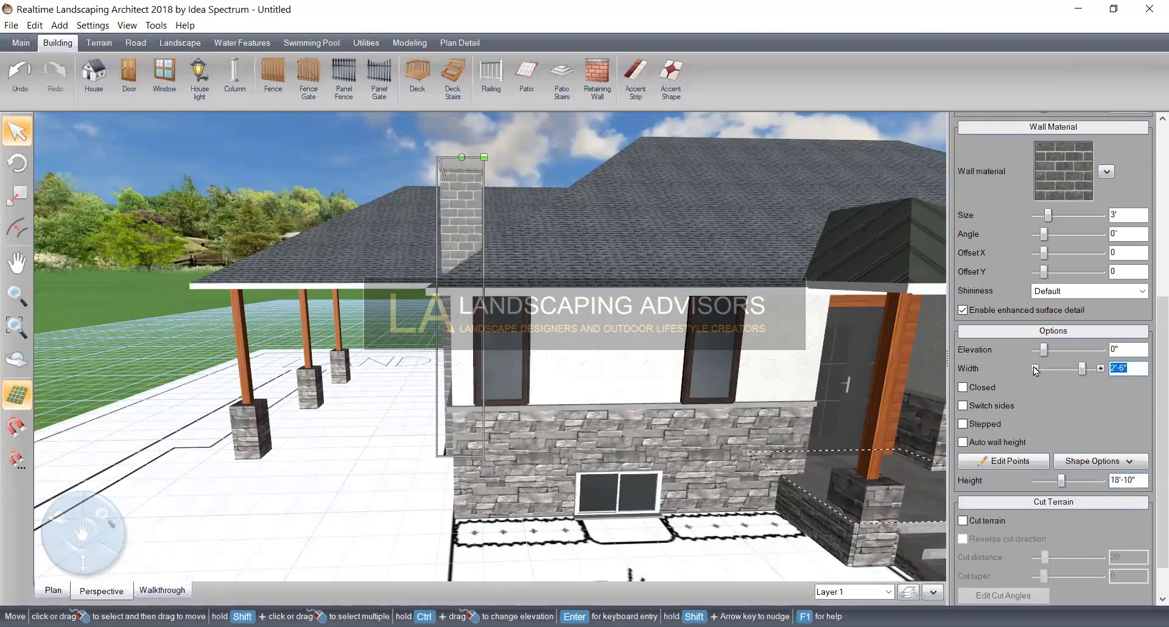
click(1035, 368)
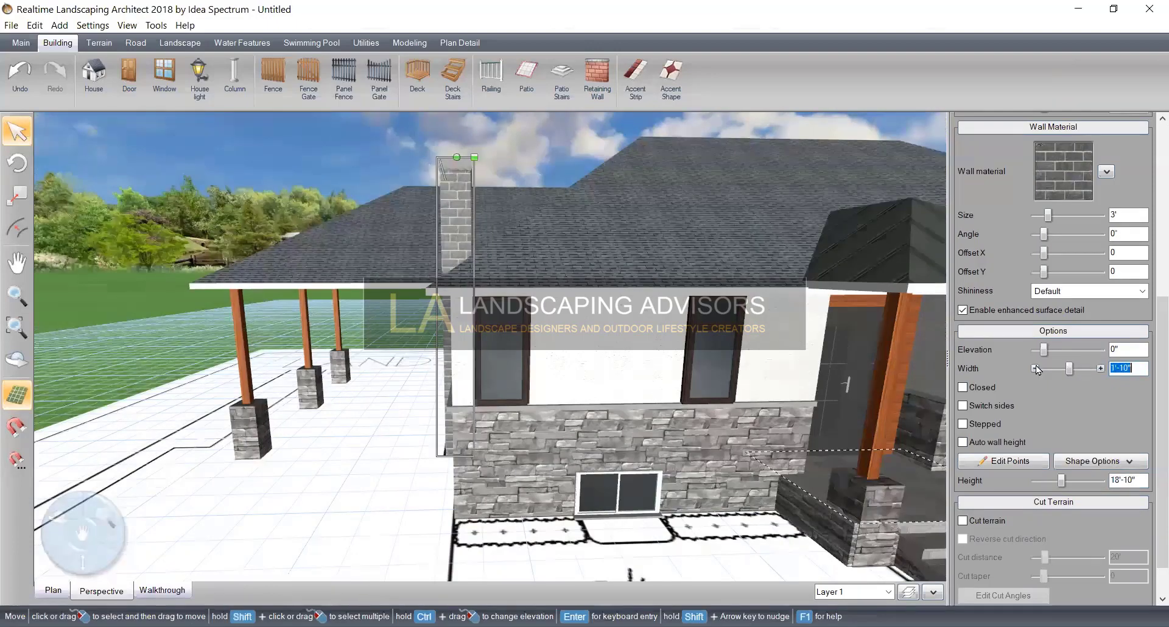
Copy the house's stone wall material and paste it onto the chimney as its wall material
middle_drag(627, 435, 697, 494)
click(698, 494)
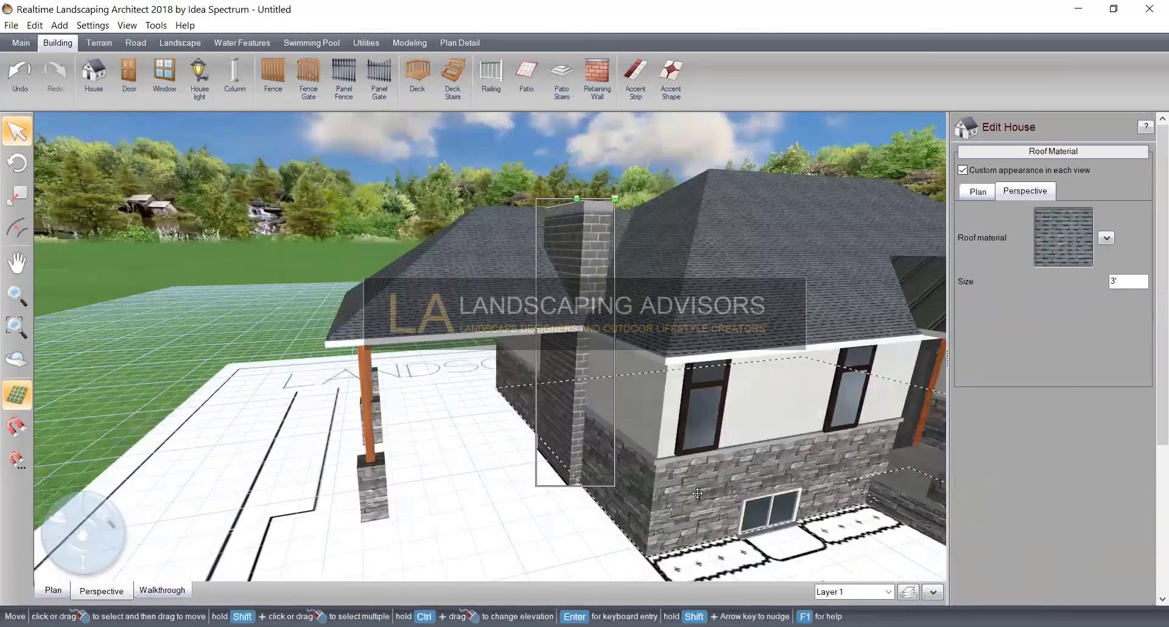
click(1106, 441)
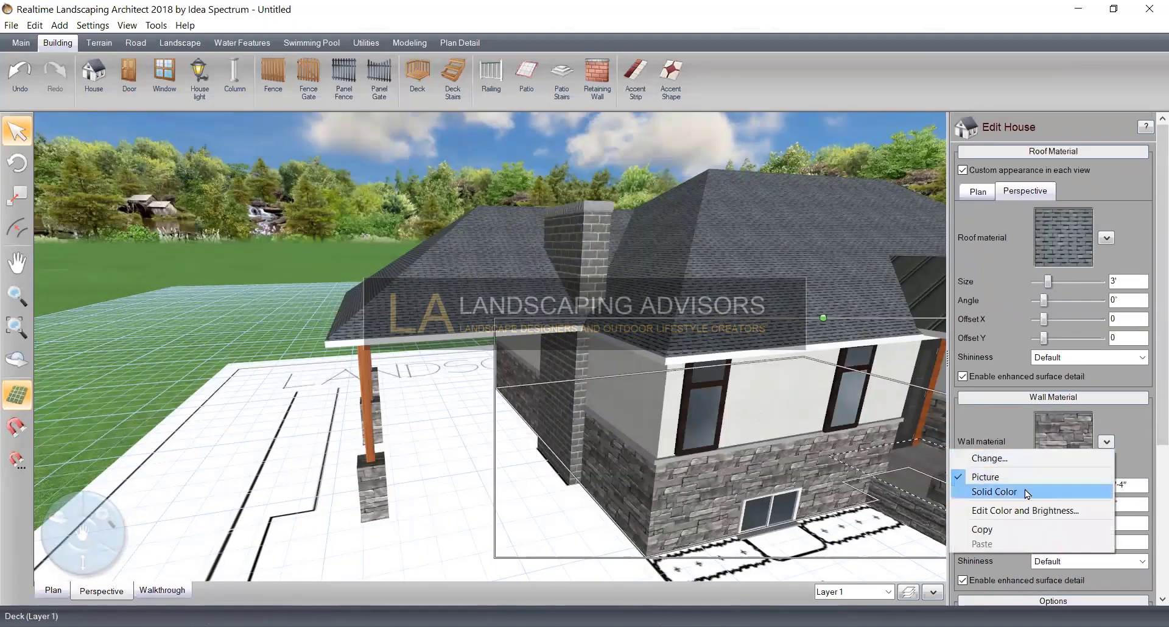
click(1014, 527)
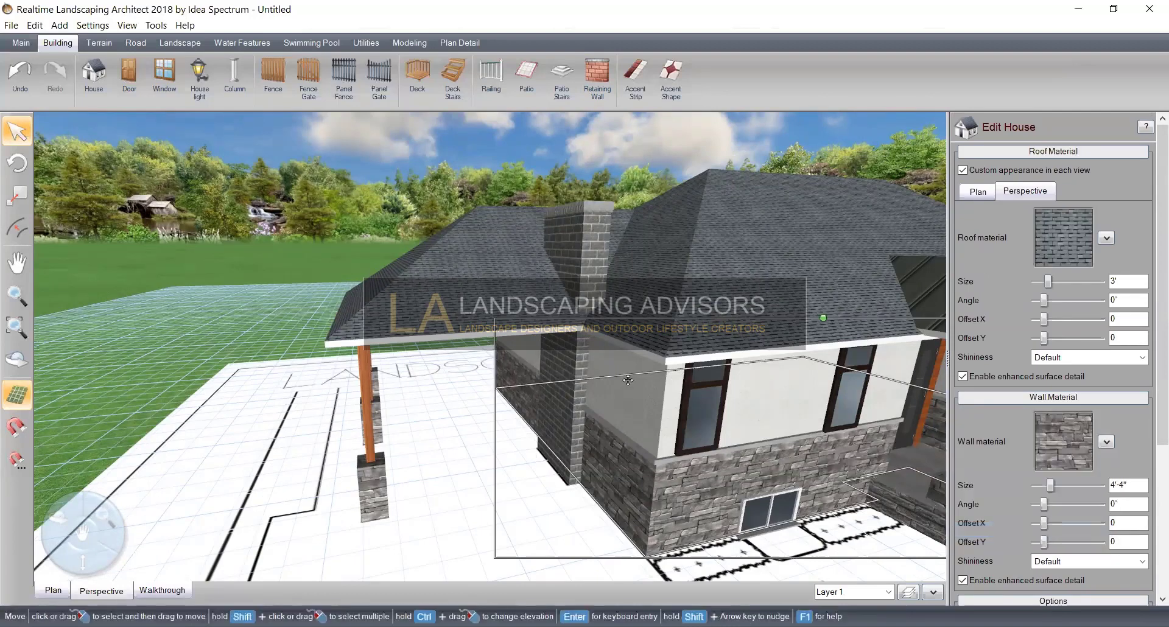
click(568, 402)
click(593, 277)
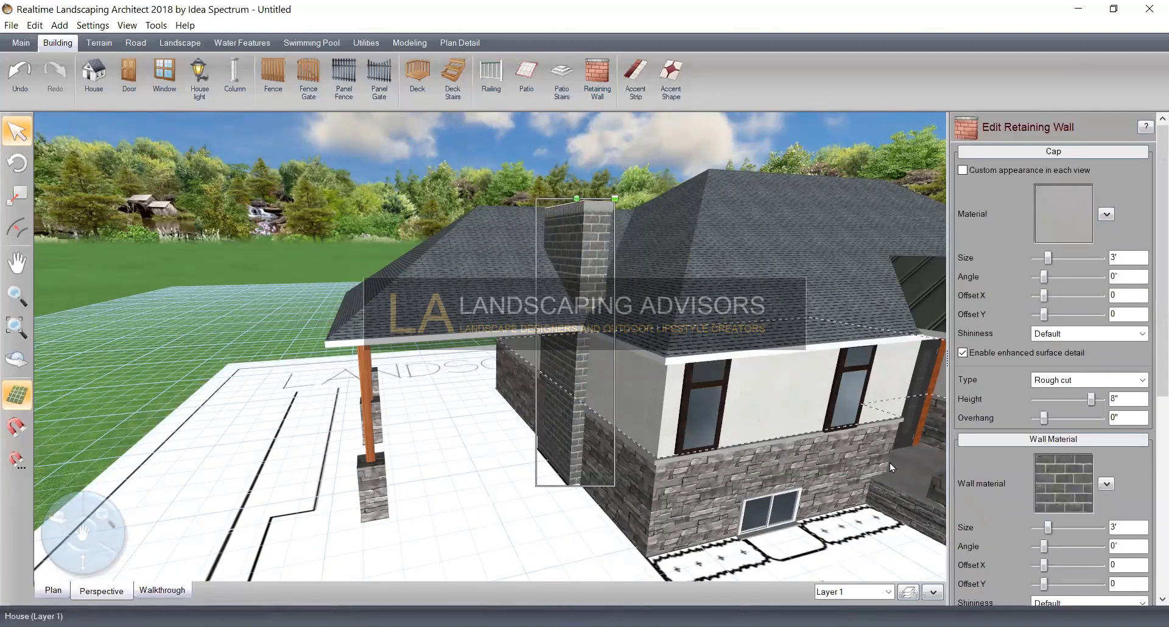
click(1105, 483)
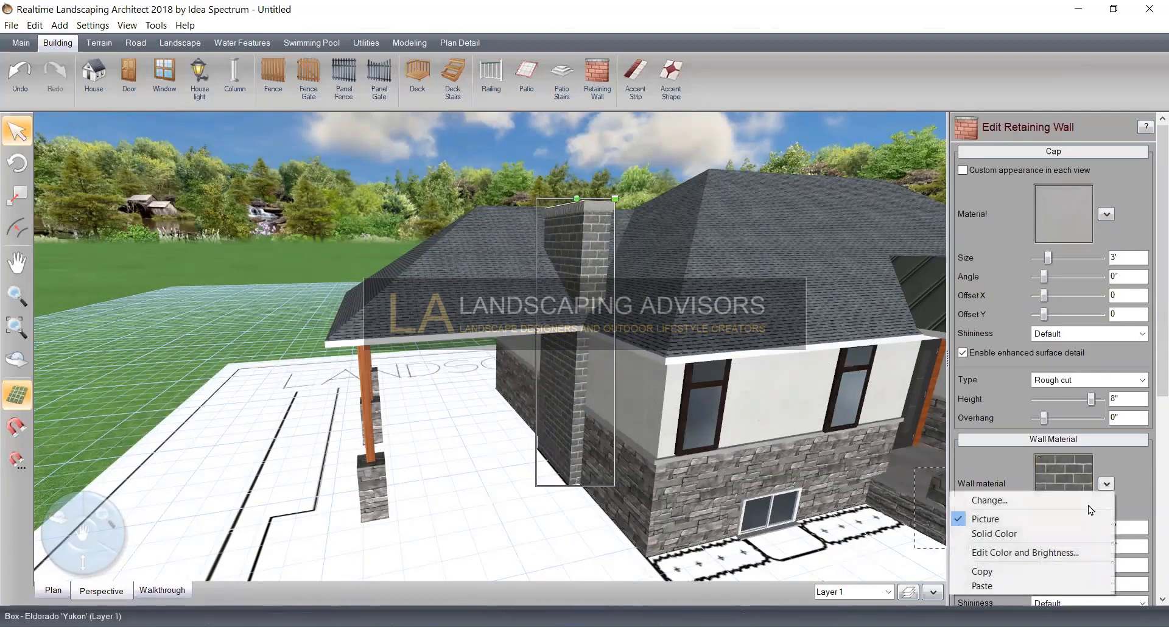
click(1033, 586)
middle_drag(718, 531, 641, 364)
scroll(678, 341, up, 3)
middle_drag(566, 292, 711, 319)
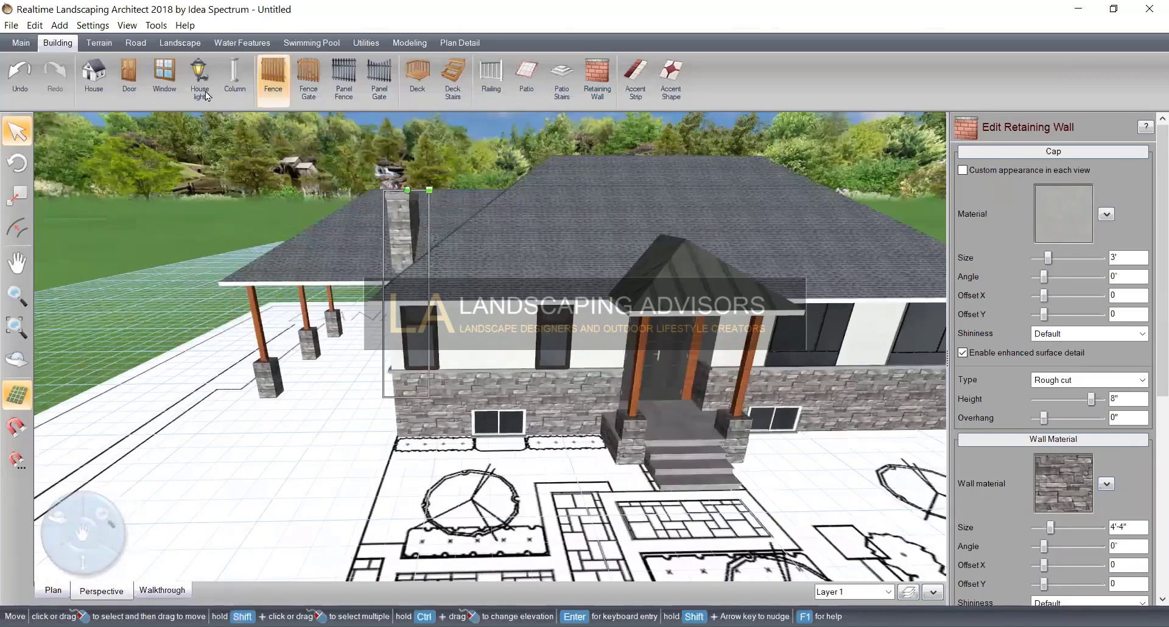
Place the custom accessory 2020eavestrough20' in front of the house, below the two narrow windows beside the porch
click(176, 43)
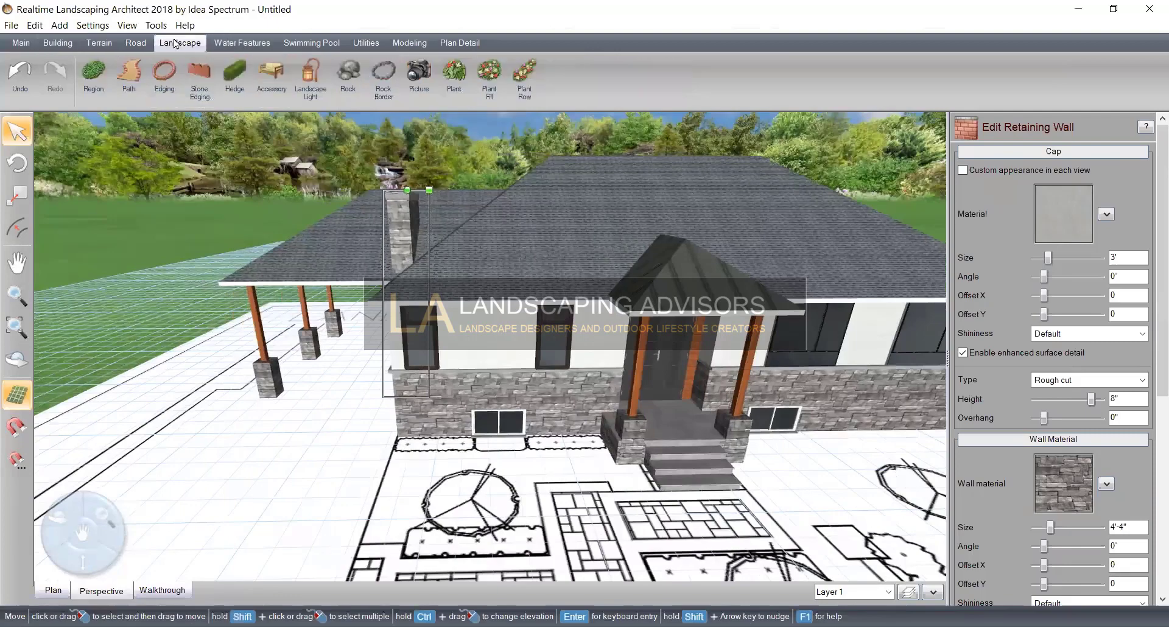
click(272, 74)
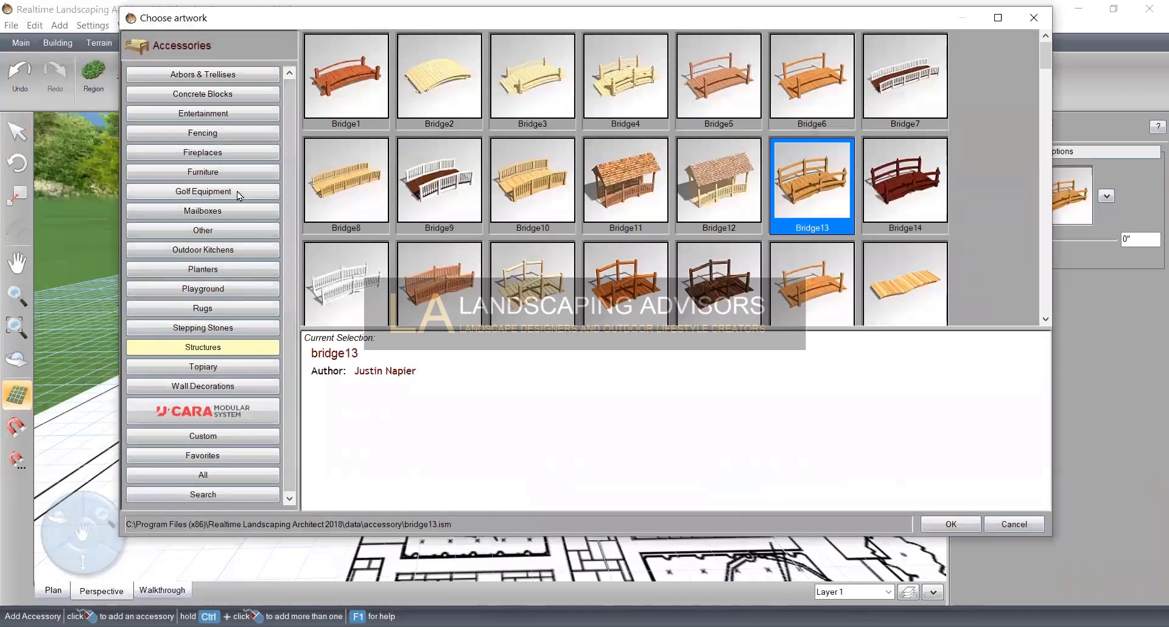
click(239, 435)
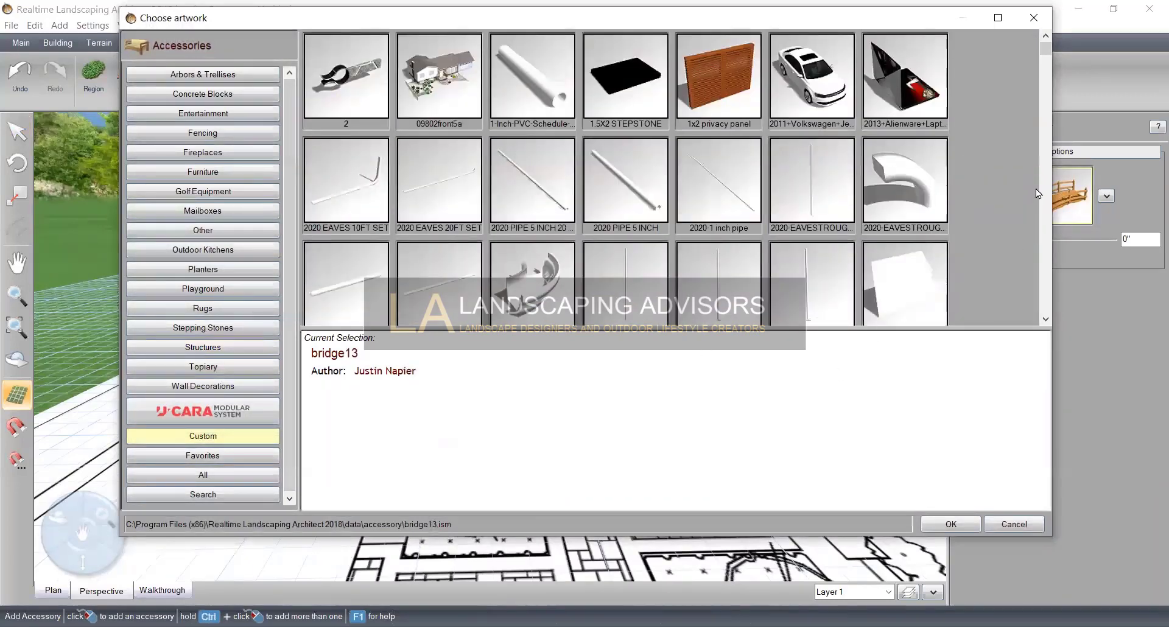
drag(1050, 47, 1050, 46)
scroll(478, 211, down, 3)
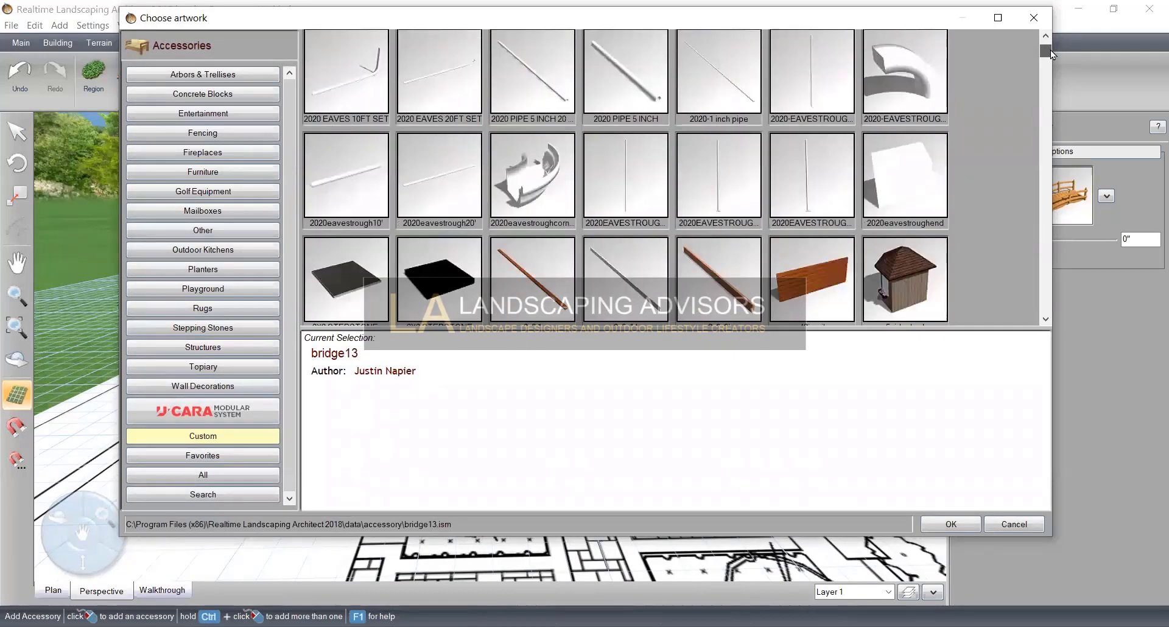
click(449, 234)
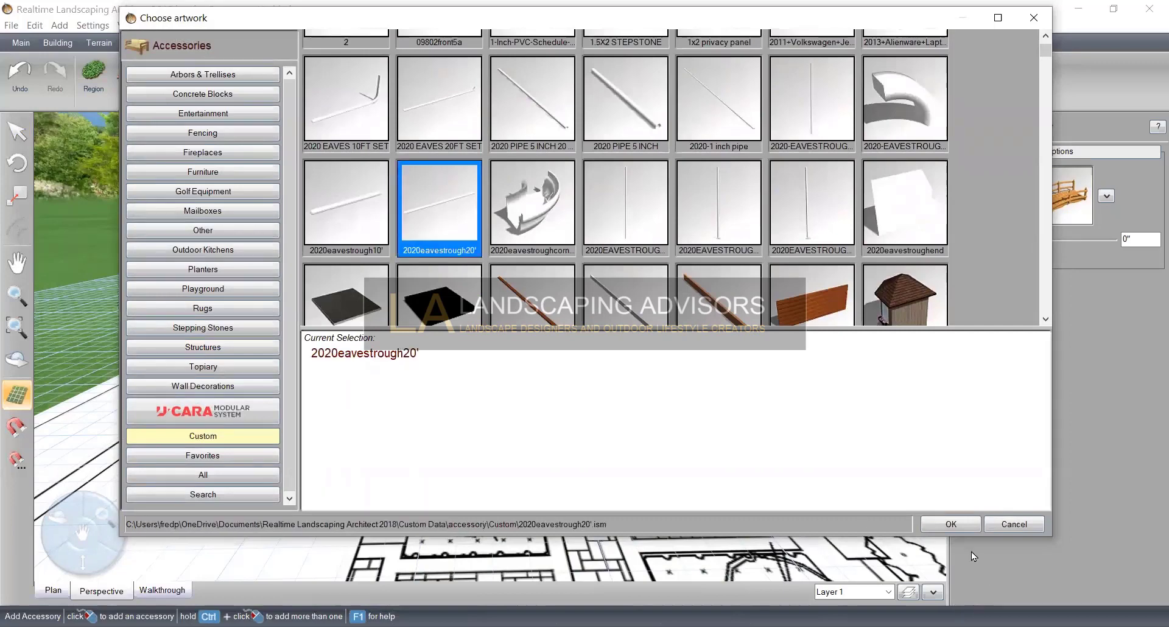
click(951, 524)
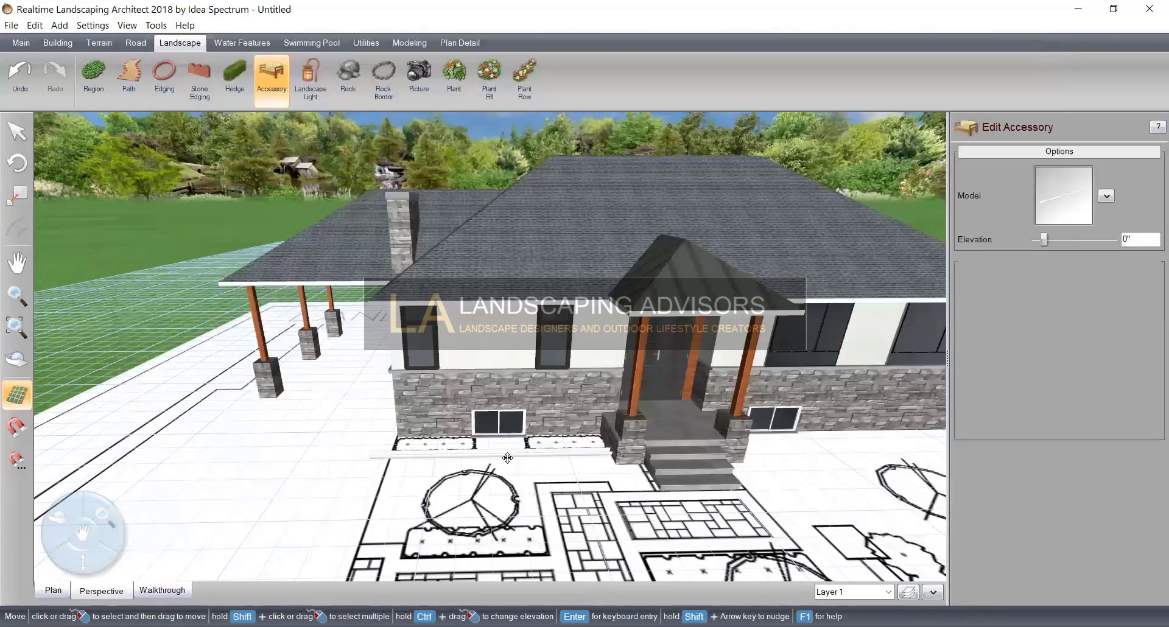
Raise the eavestrough to an elevation of 11'-6" and move it against the front roof edge between the house corner and the porch
drag(1044, 240, 1066, 240)
middle_drag(877, 341, 874, 417)
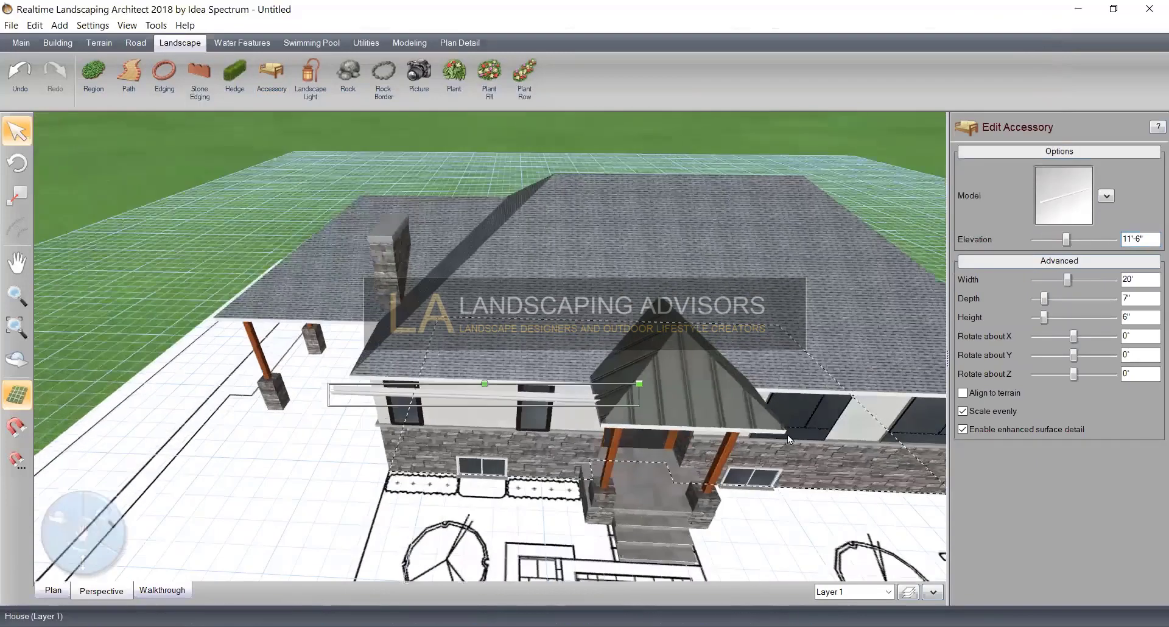
scroll(722, 452, up, 5)
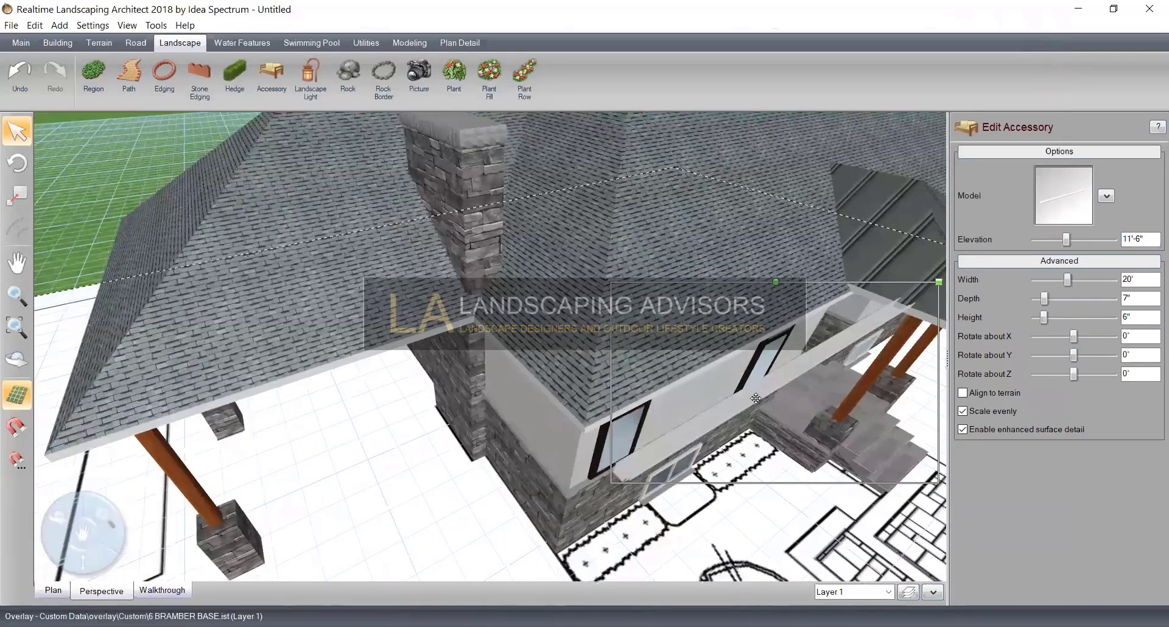
drag(755, 399, 719, 364)
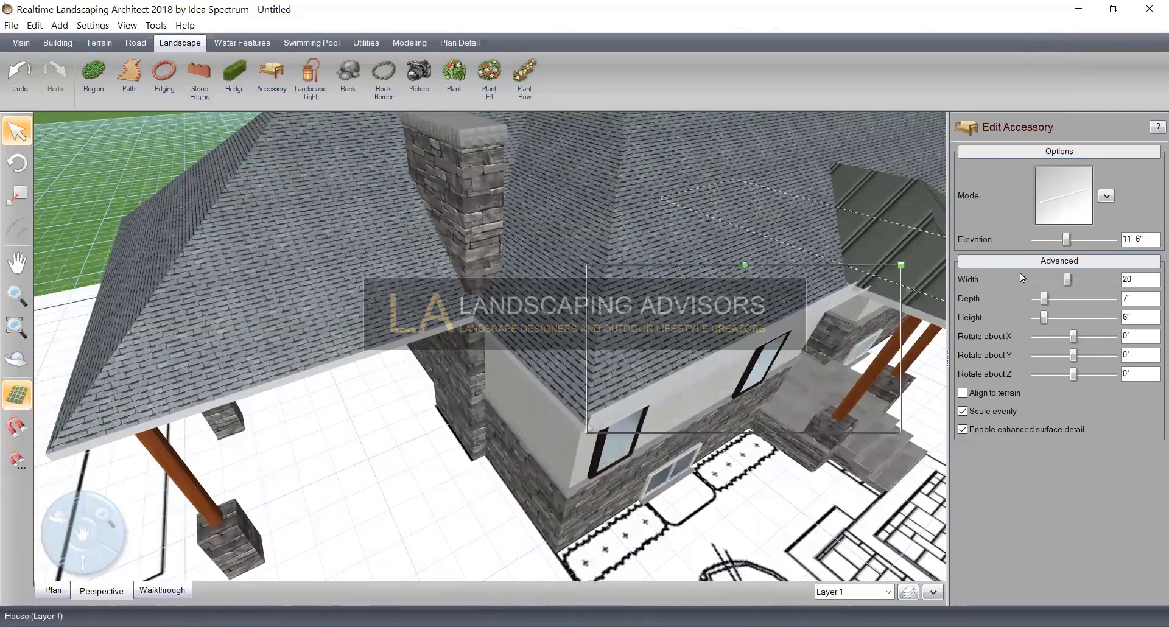
Lower the eavestrough's elevation to 11'-1" to fit it along the front roof edge
click(1034, 240)
click(1034, 240)
click(1034, 240)
click(1035, 240)
click(1034, 240)
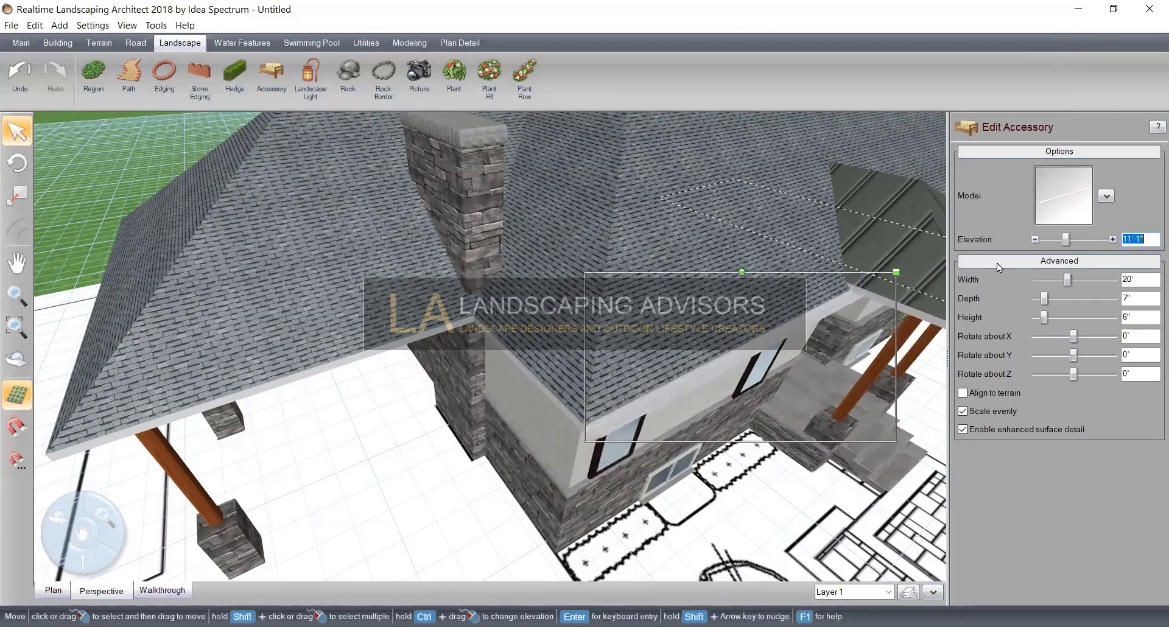
Place the custom accessory 2020 EAVES 20FT SET on the base plan in front of the house
middle_drag(725, 414, 644, 373)
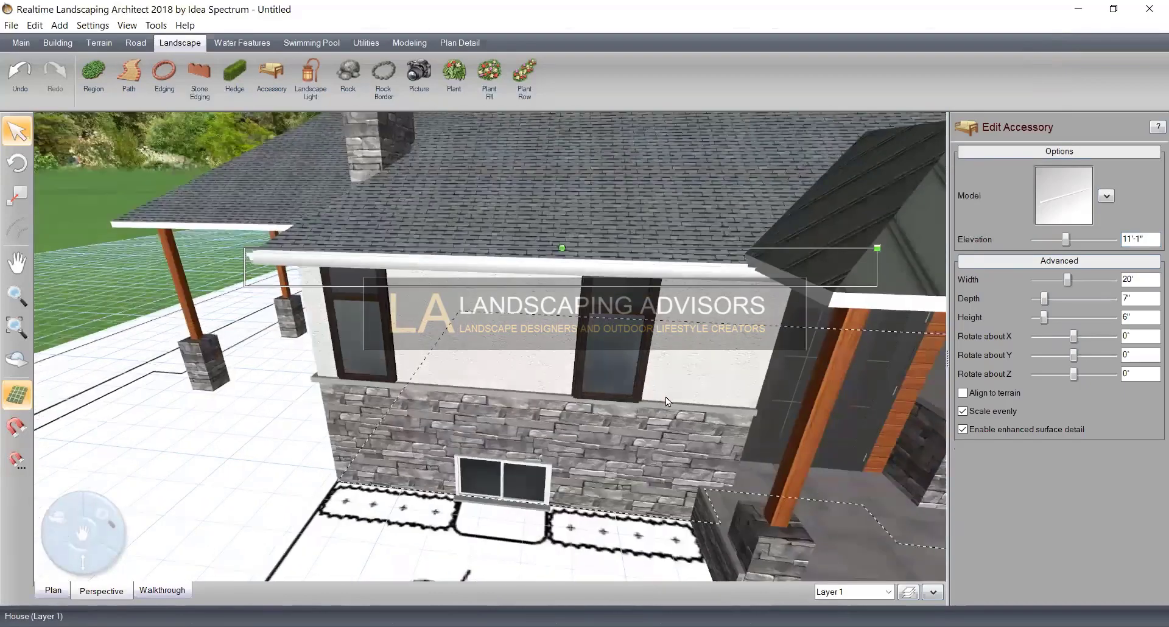
right_drag(663, 395, 375, 510)
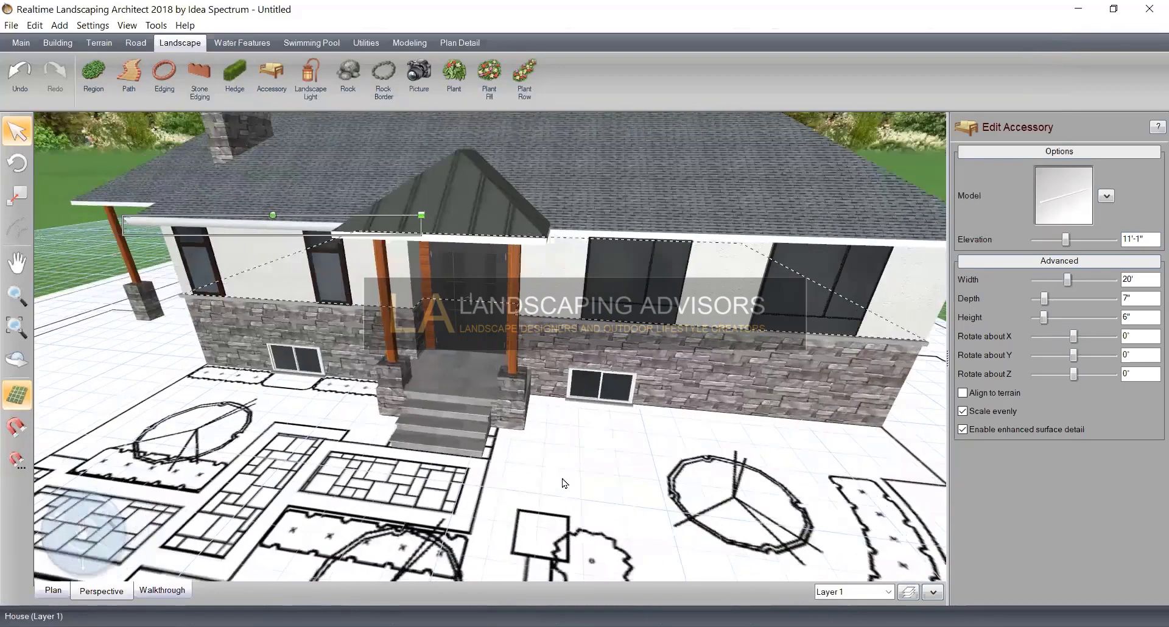
middle_drag(531, 531, 613, 153)
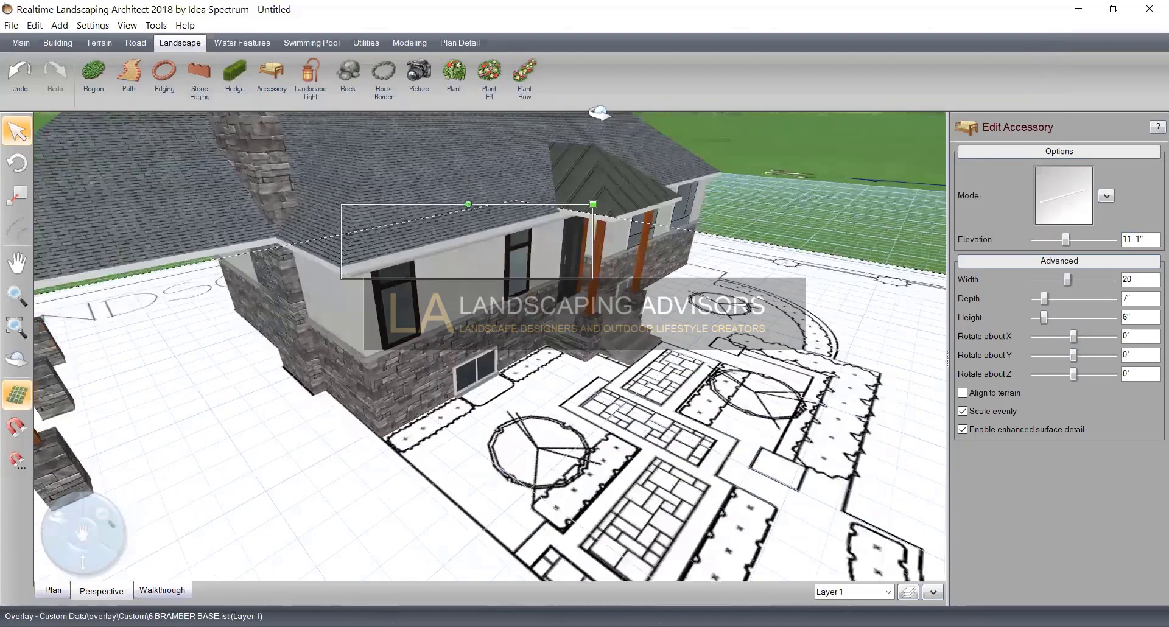
middle_drag(600, 113, 590, 117)
click(272, 76)
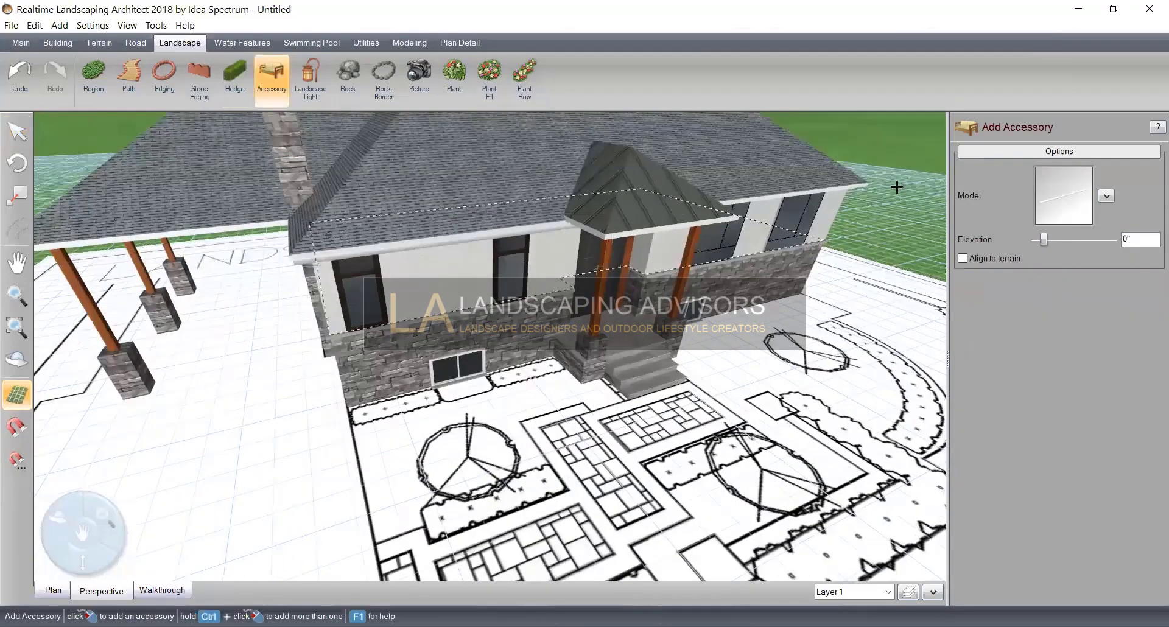
click(1056, 211)
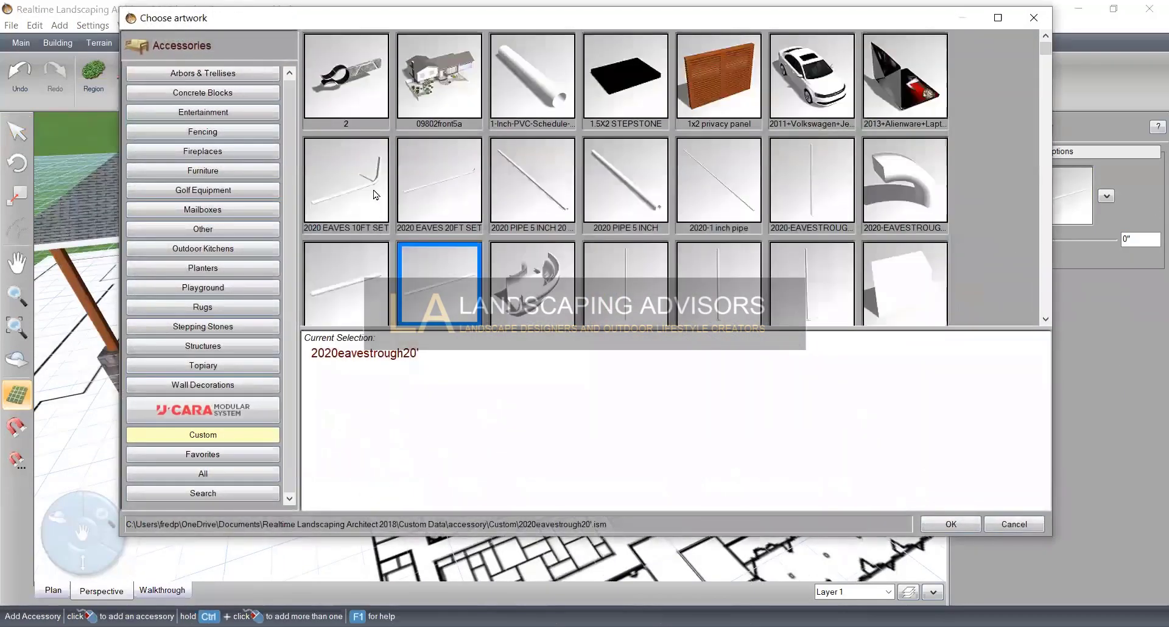
click(345, 190)
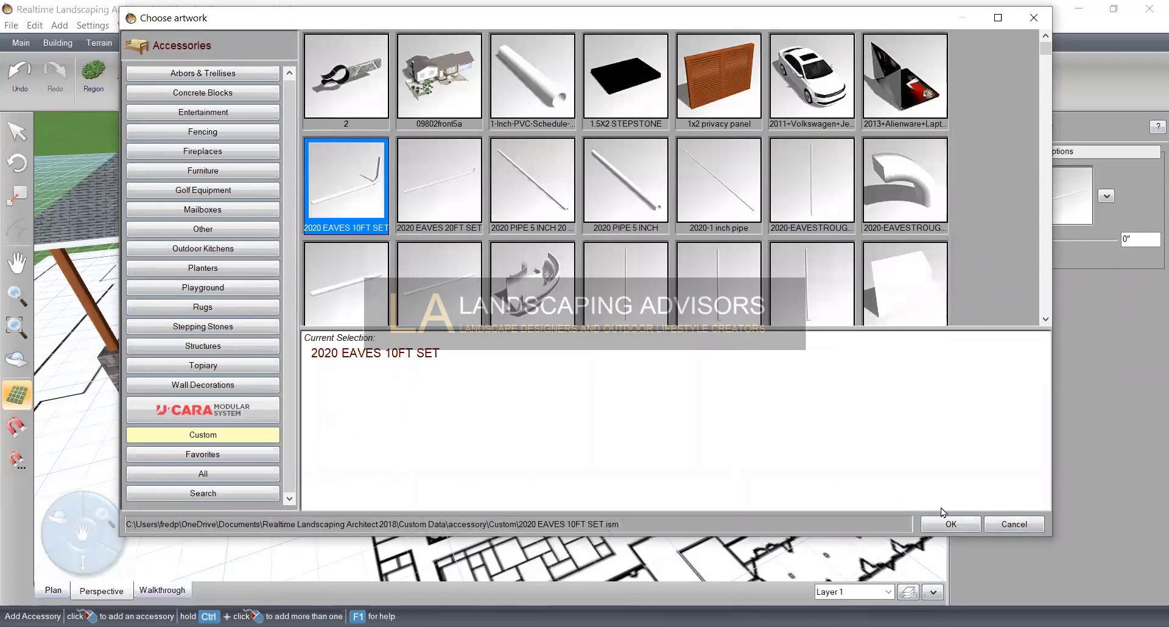
click(457, 201)
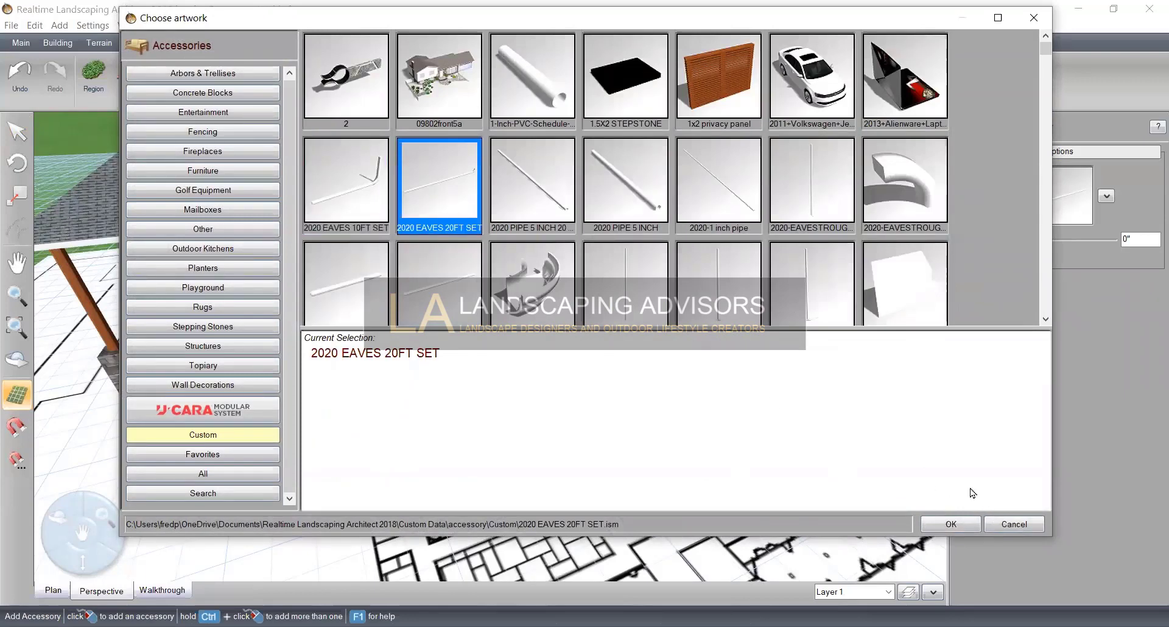
click(951, 524)
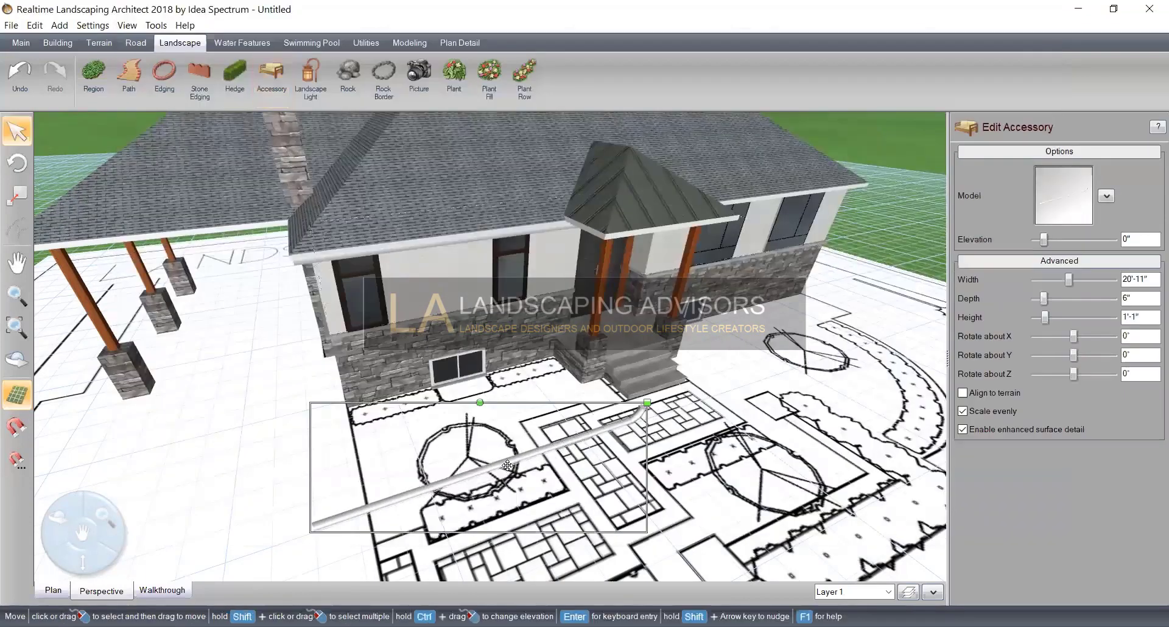
Rotate the new eaves piece -90° about Z to stand upright and move it to the house corner beside the first narrow window
mouse_move(1075, 373)
mouse_down()
mouse_move(1054, 374)
mouse_move(1063, 378)
mouse_up()
click(1036, 378)
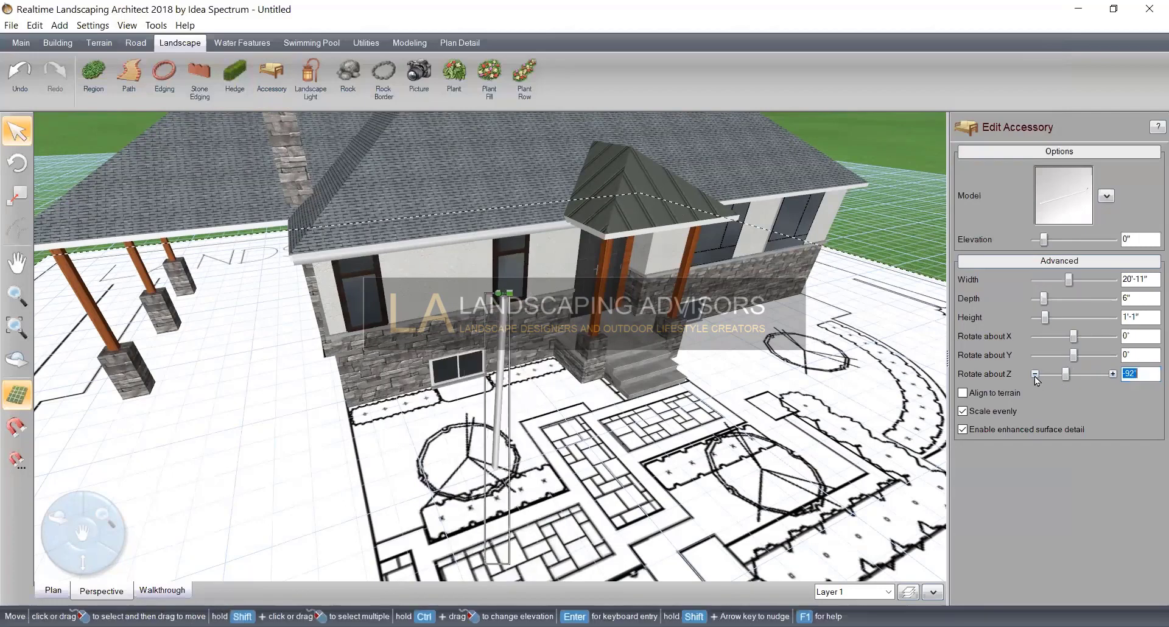
double_click(1113, 374)
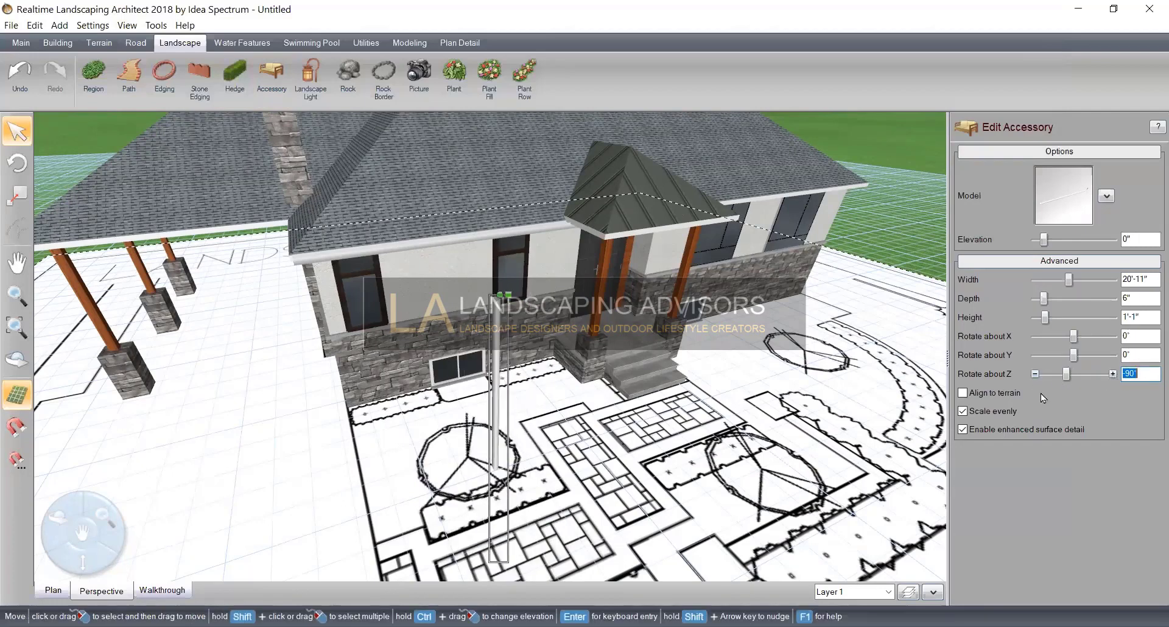
drag(493, 431, 346, 386)
Raise the downspout to an elevation of 10'-7" and rotate it -90° about Y beside the house corner
middle_drag(405, 365, 460, 383)
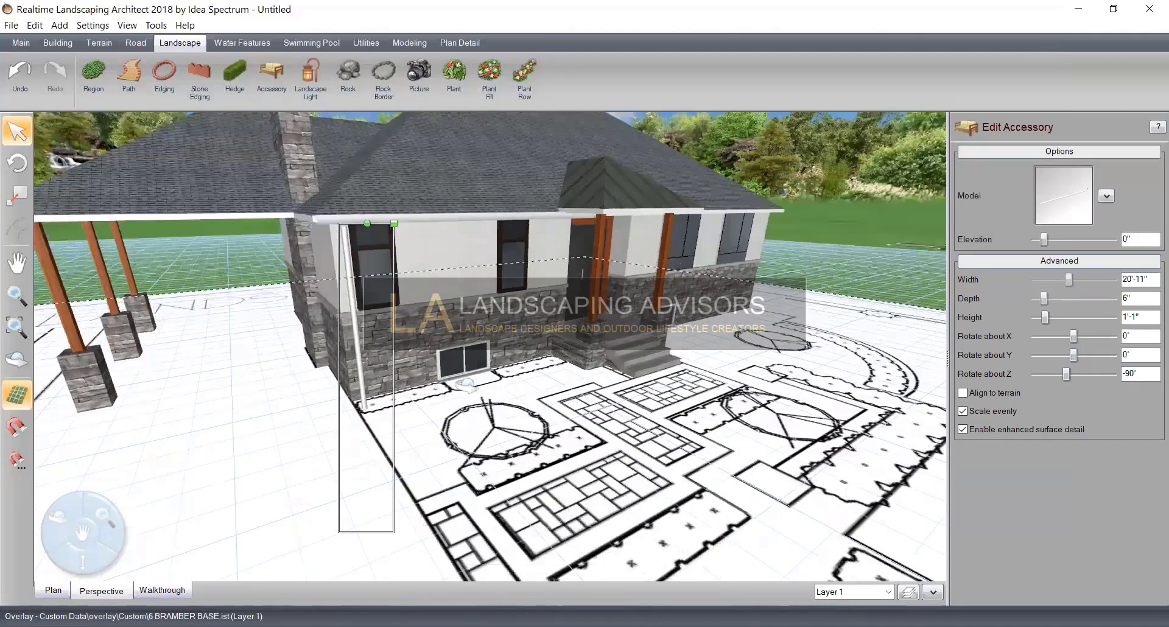
middle_drag(1030, 291, 1048, 285)
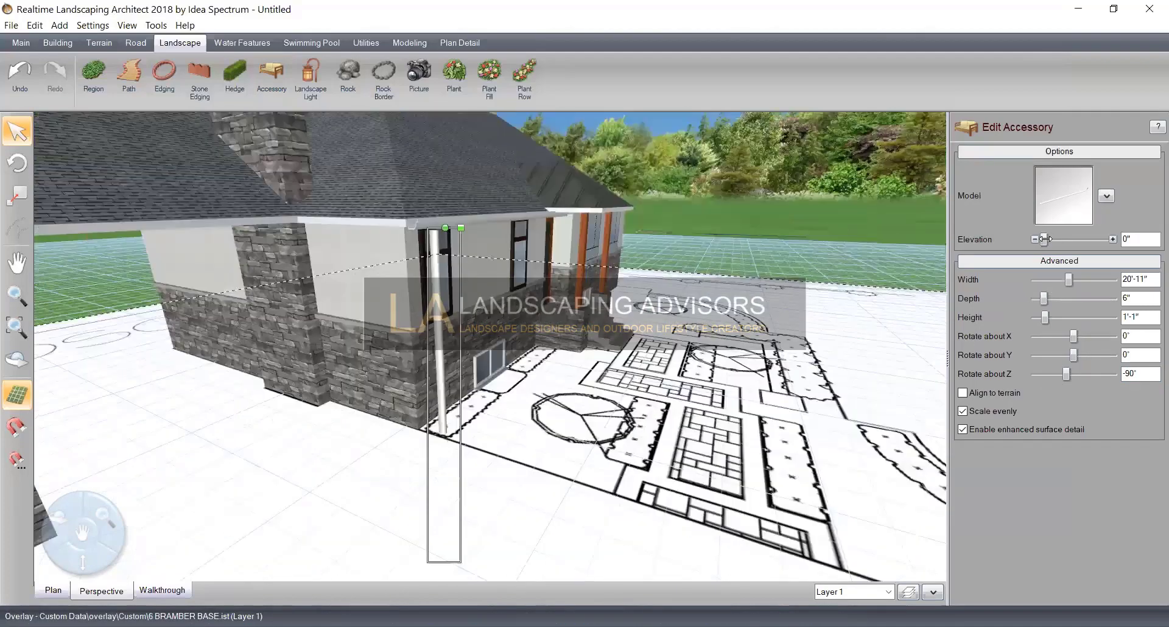
drag(1044, 239, 1064, 238)
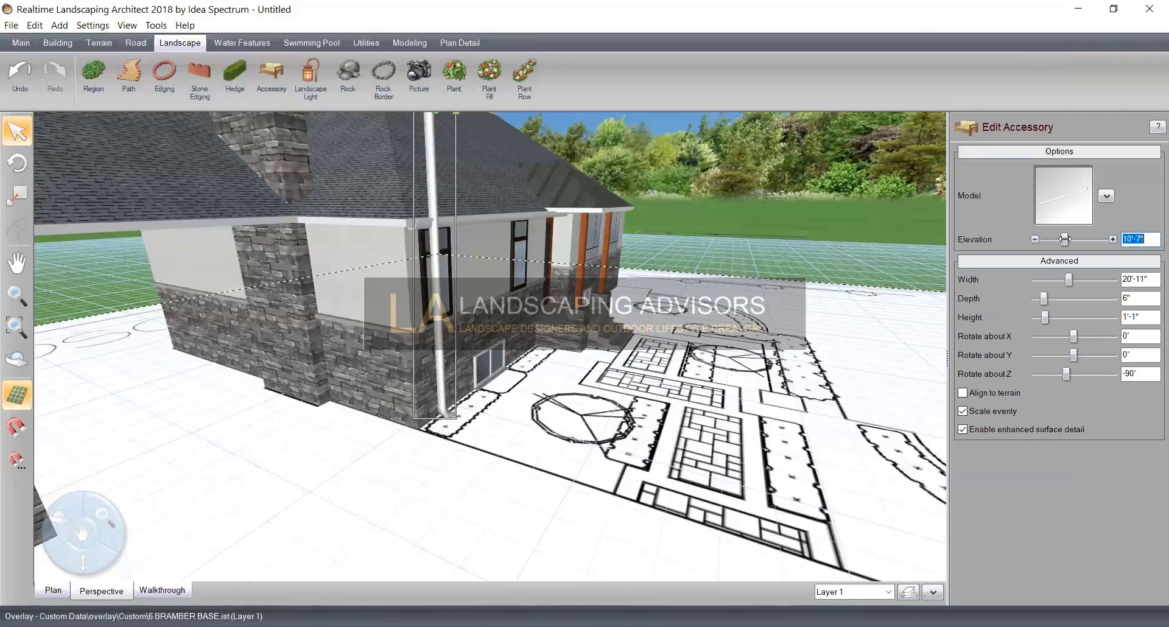
middle_drag(462, 347, 443, 461)
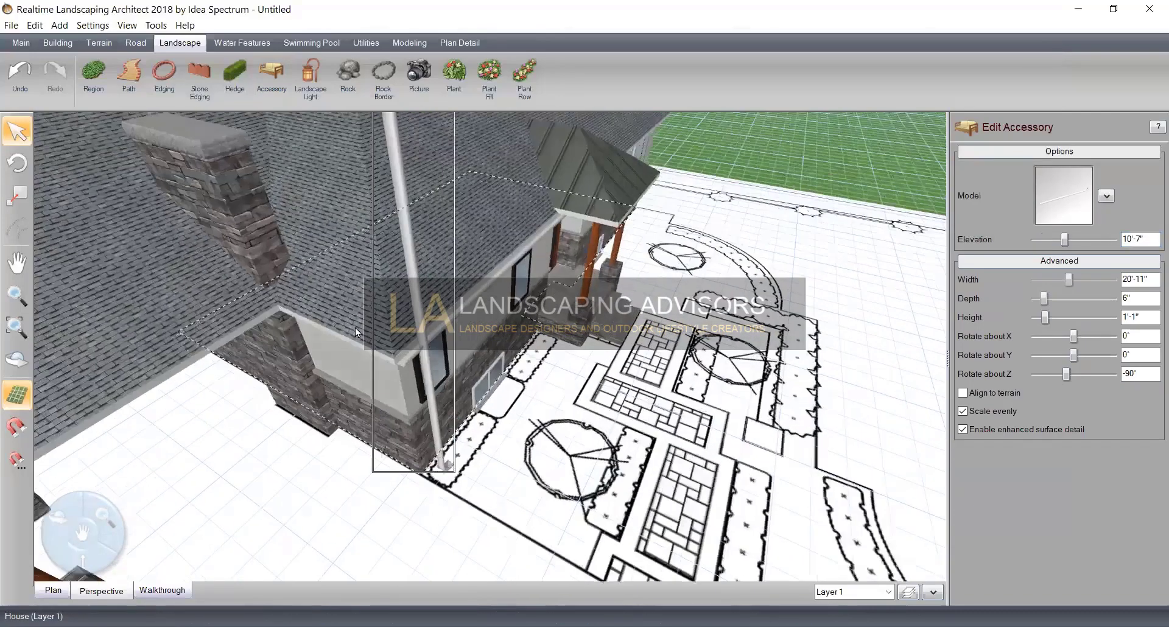
middle_drag(364, 325, 493, 365)
drag(502, 456, 489, 406)
middle_drag(499, 436, 577, 410)
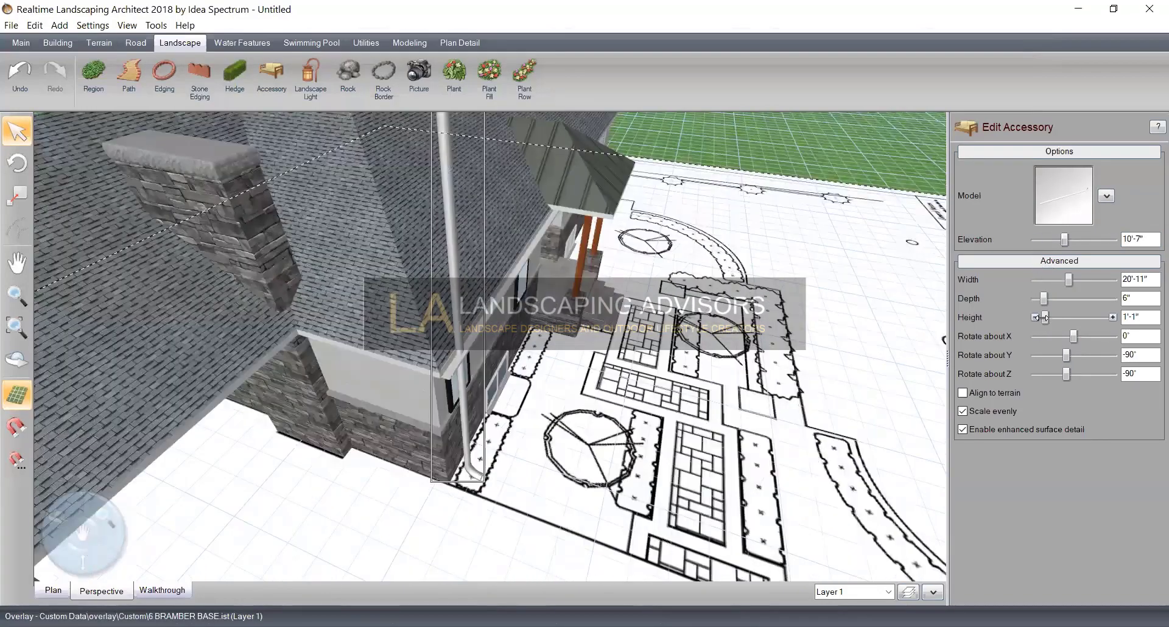
Turn off even scaling for the downspout and set its width to 10'-6" and elevation to 4'-11"
click(970, 414)
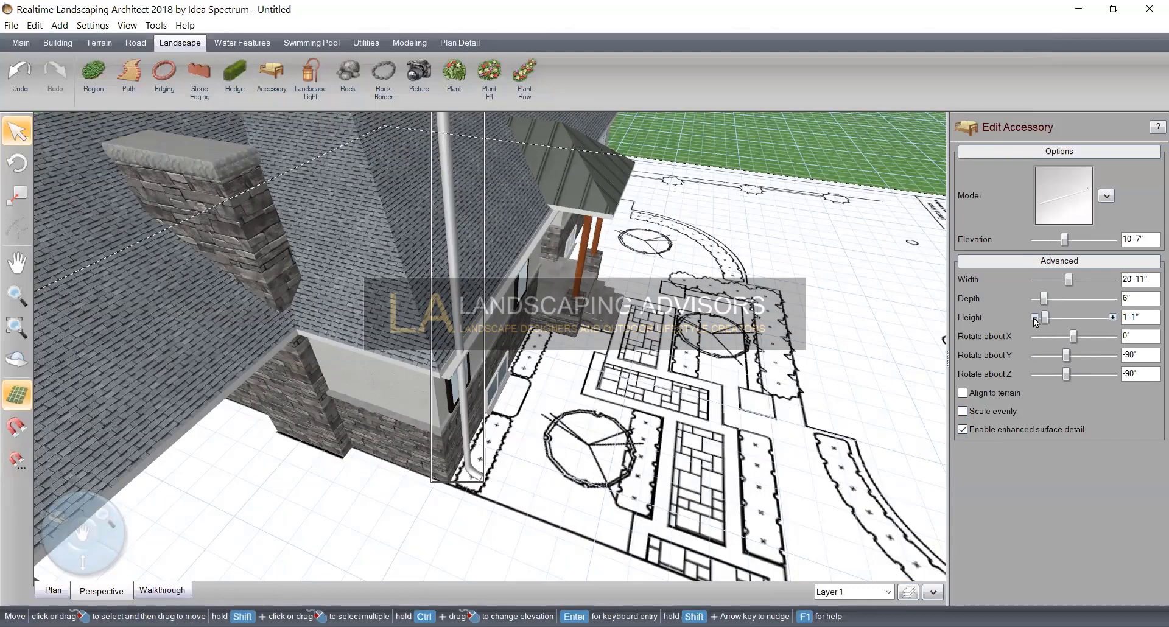
click(1036, 279)
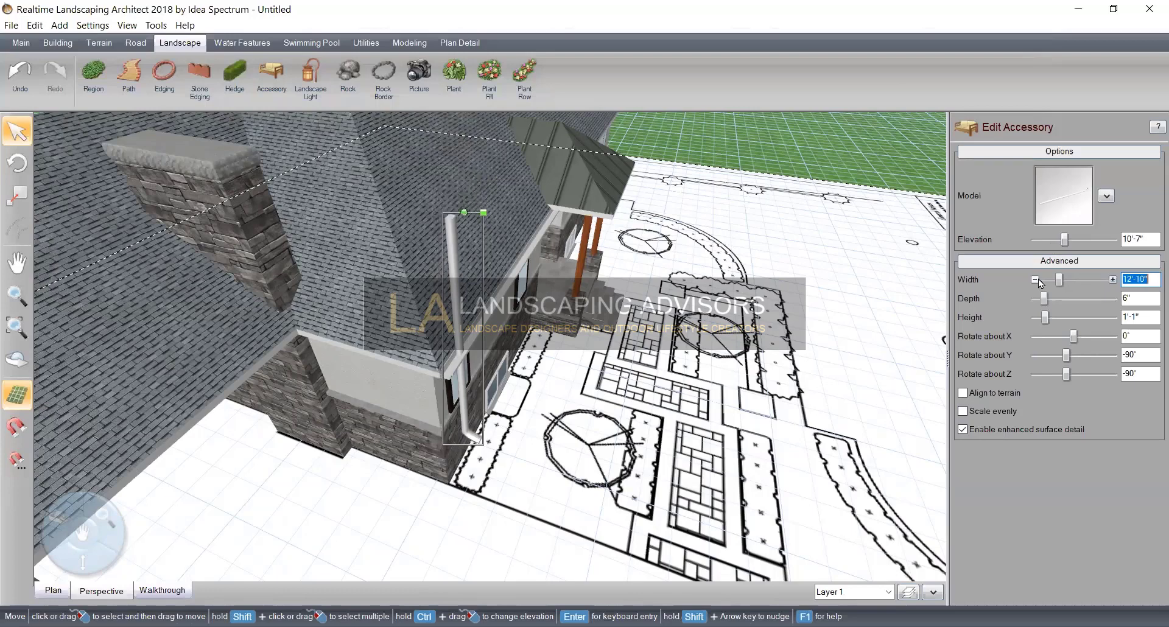
click(1036, 239)
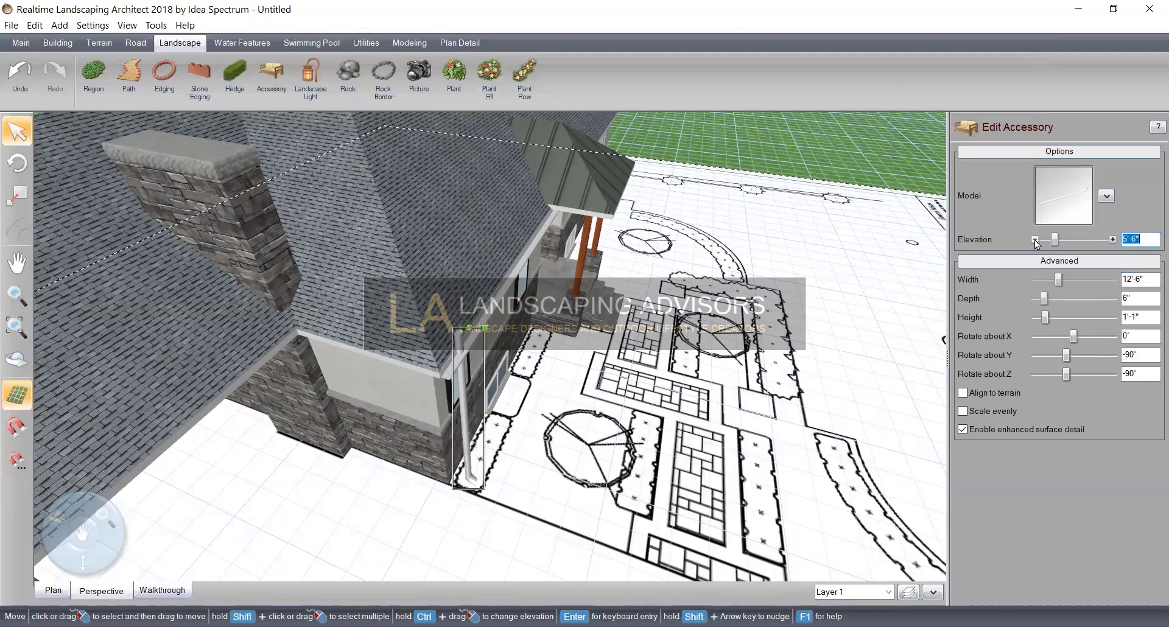
click(1035, 279)
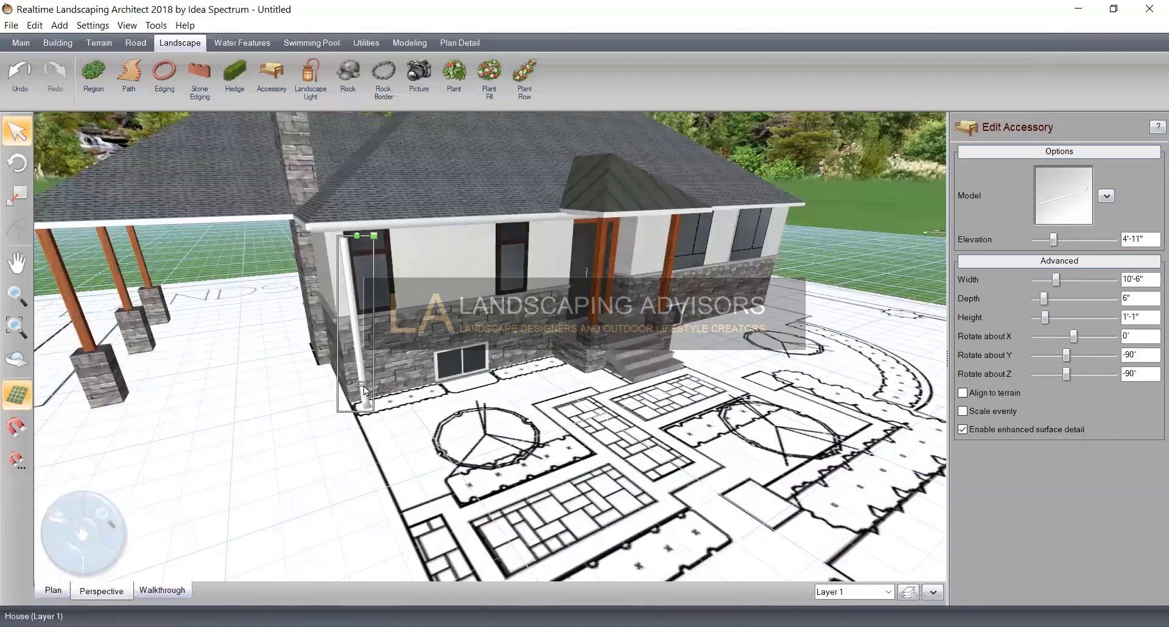
Move the downspout against the front house corner and adjust its width to 11'-2" and elevation to 5'-2" to meet the eavestrough
drag(363, 386, 355, 379)
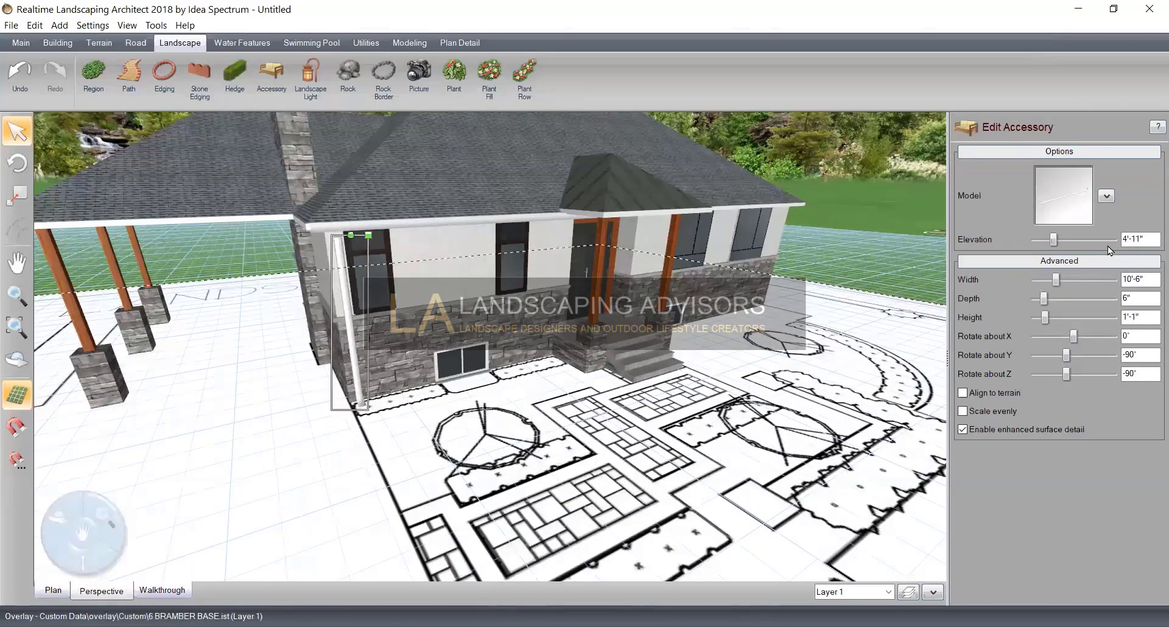
click(1112, 279)
click(1112, 279)
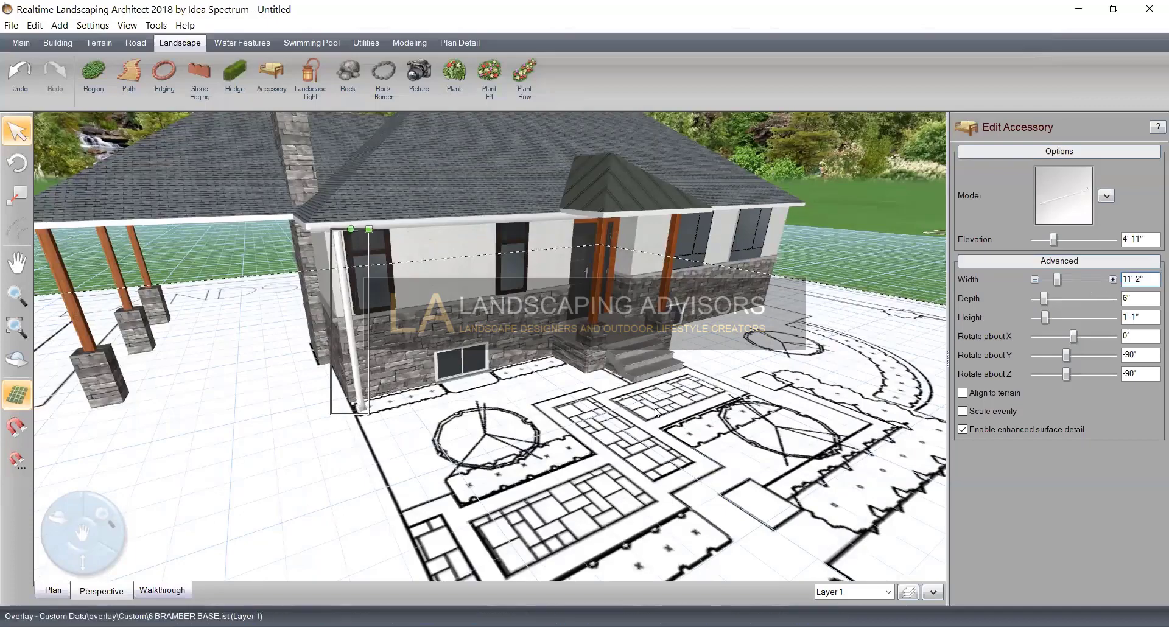
click(1113, 241)
click(1112, 241)
click(1112, 241)
middle_drag(451, 396, 511, 416)
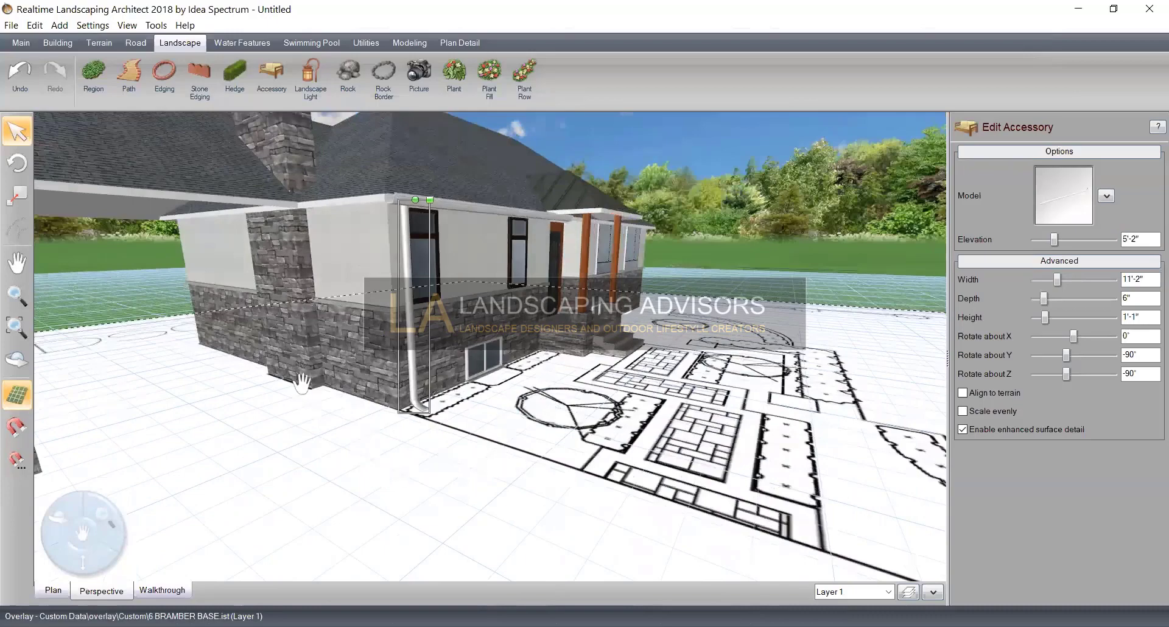
middle_drag(301, 383, 516, 405)
middle_drag(685, 414, 460, 387)
middle_drag(632, 397, 667, 377)
middle_drag(565, 413, 870, 530)
click(582, 519)
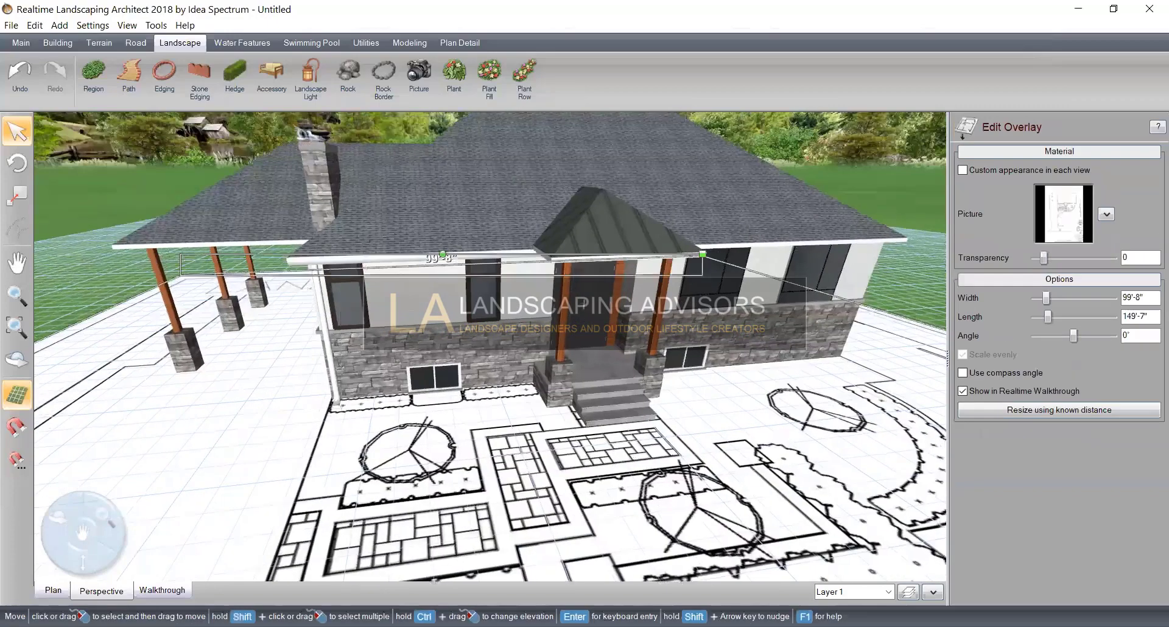